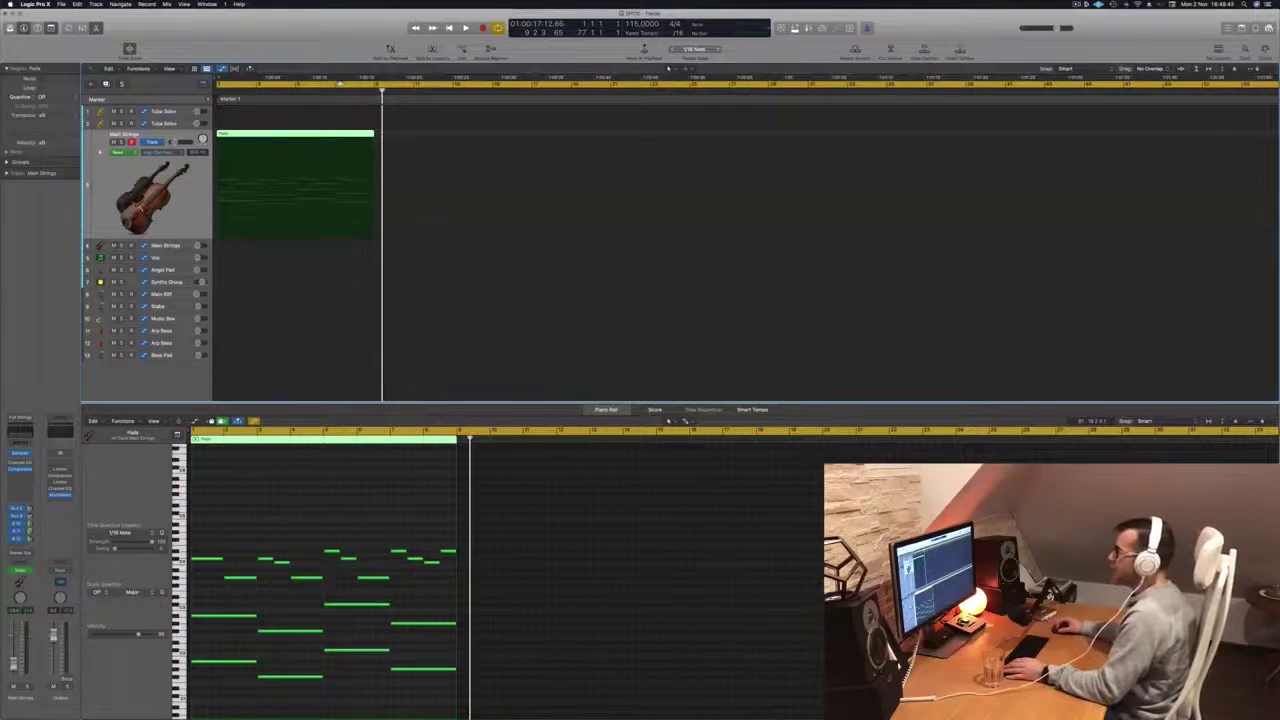
Step: Set the cycle range to bars 1 to 17 and copy the Pads region on the first Main Strings track to bar 9
key(c)
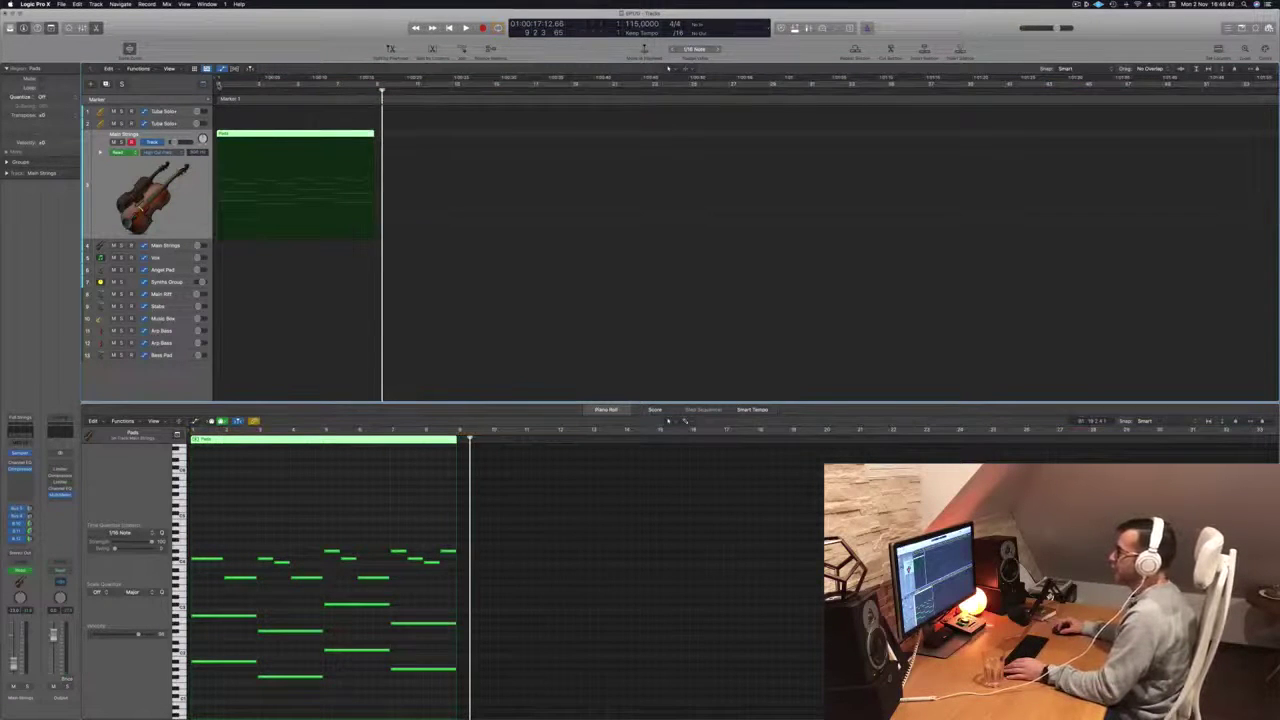
drag(220, 85, 538, 112)
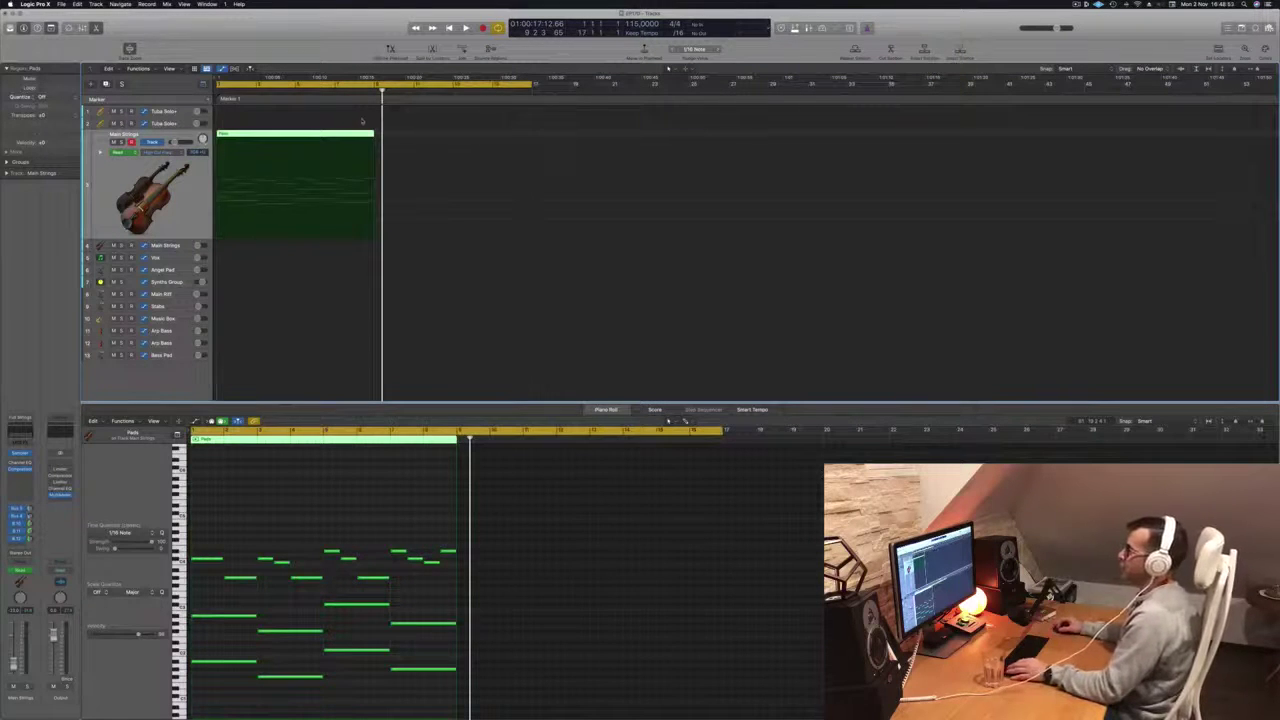
key(space)
drag(347, 142, 437, 147)
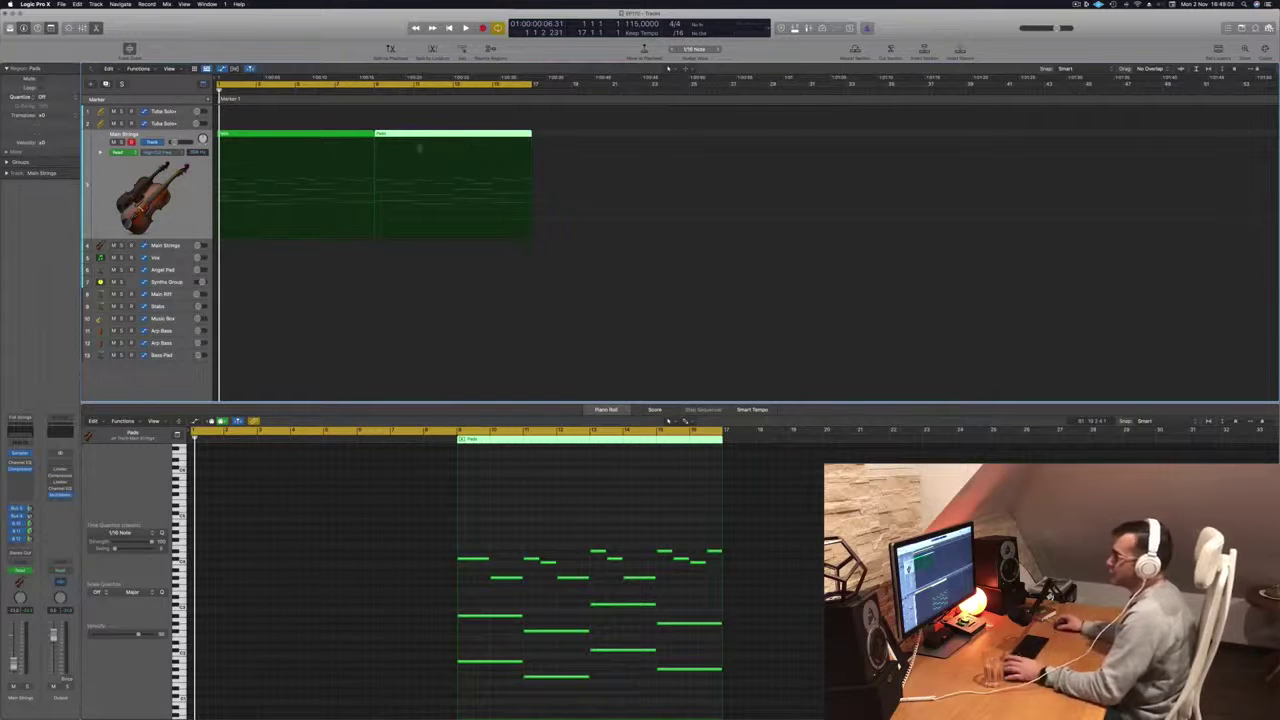
key(super+a)
Step: Play the strings, open the Main Strings track's Channel EQ and place its window clear of the regions
key(space)
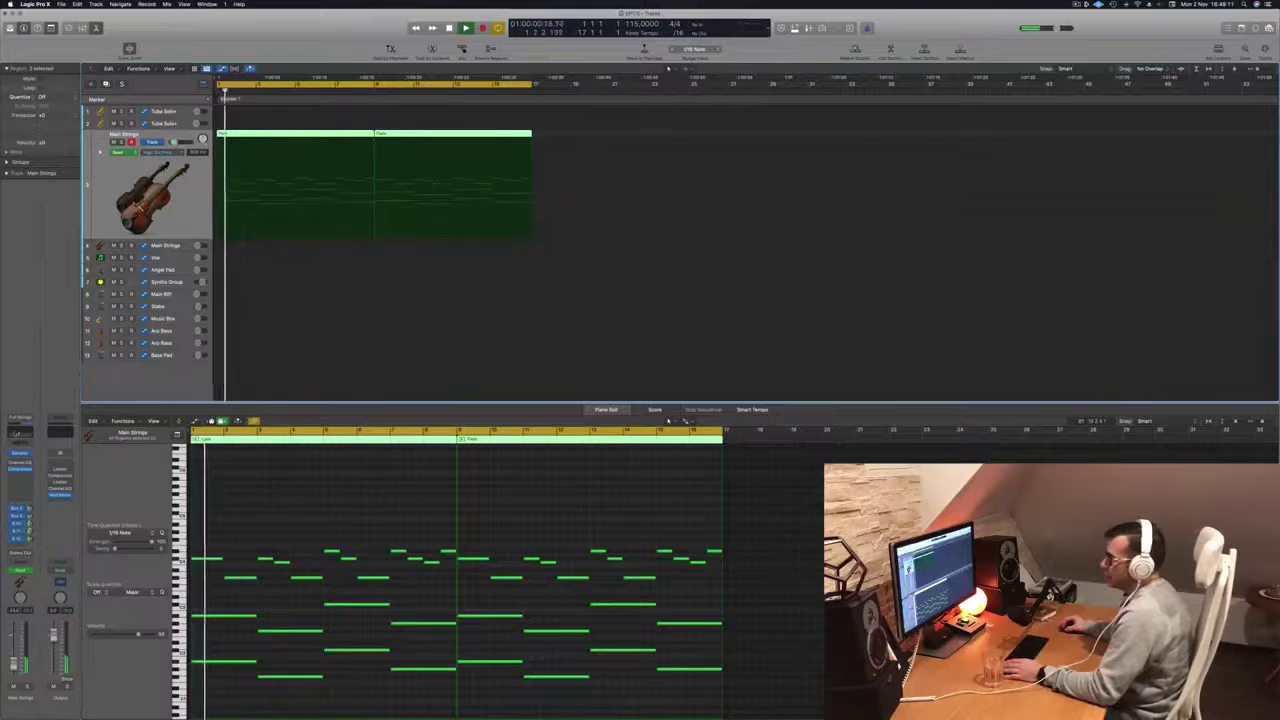
click(16, 433)
click(164, 153)
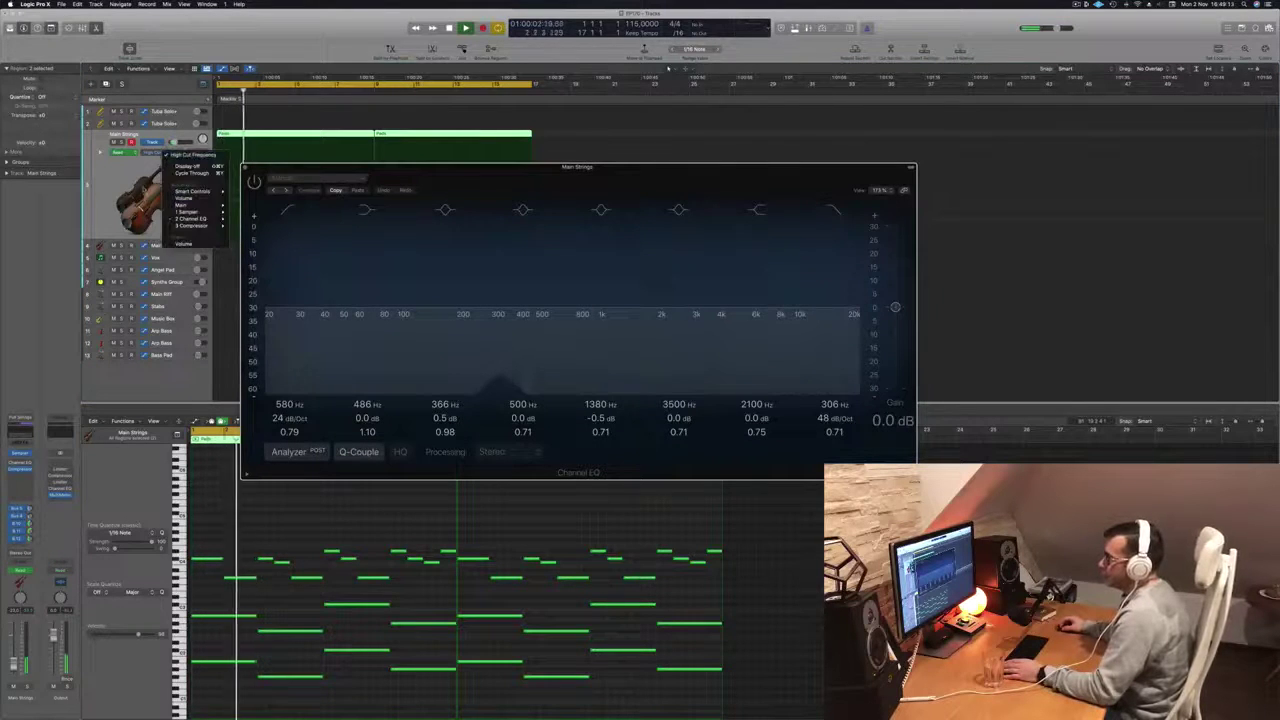
click(241, 209)
click(255, 184)
drag(363, 171, 756, 215)
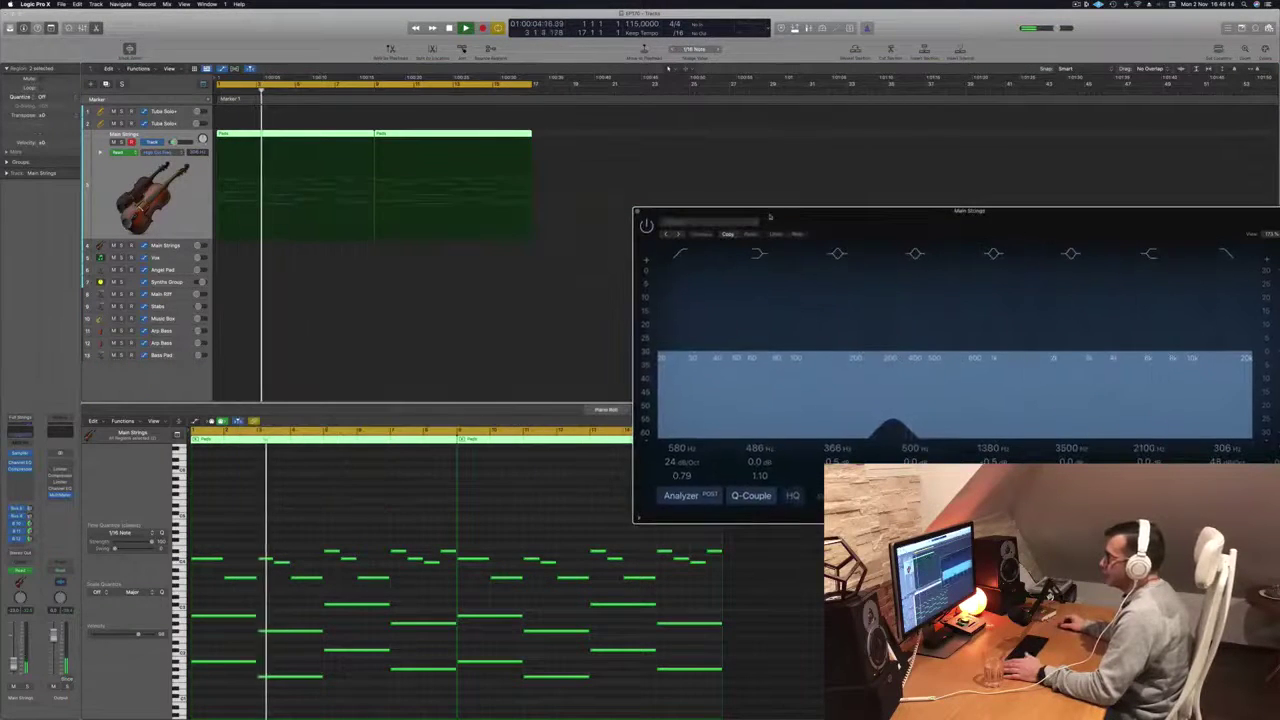
key(Return)
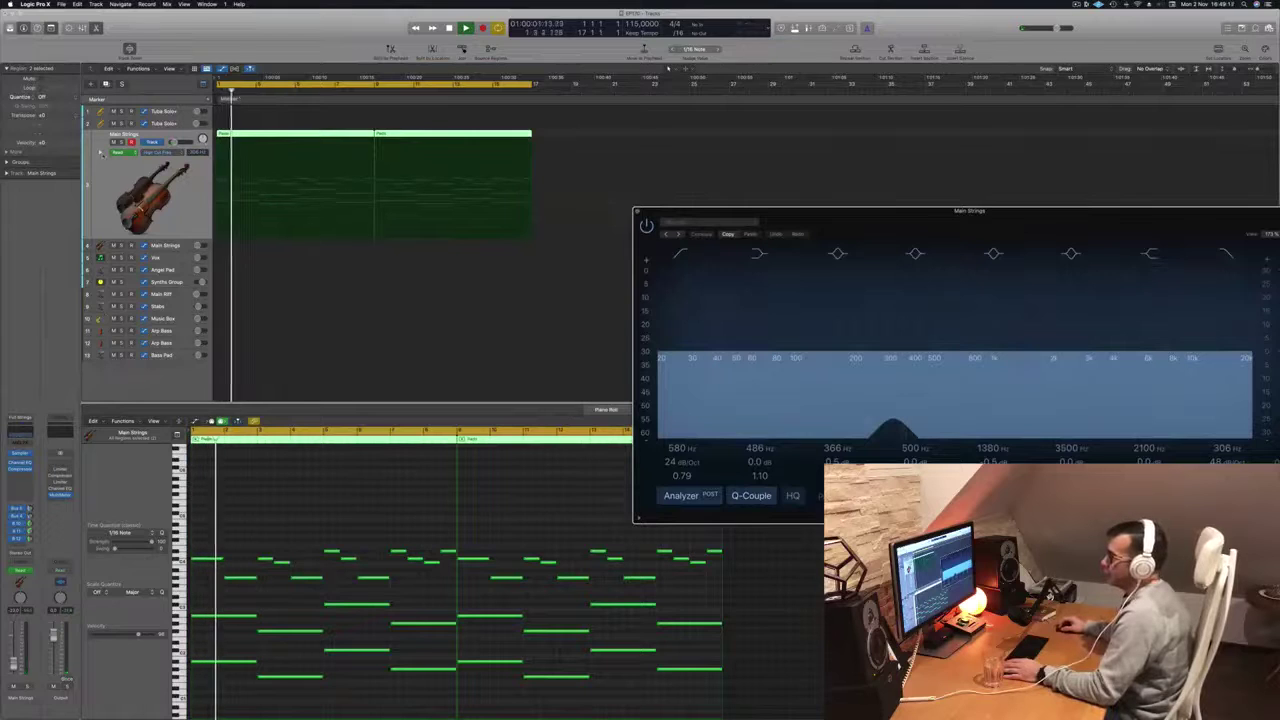
Step: Display the Main Strings track's automation and delete it, including the main volume curve
click(107, 170)
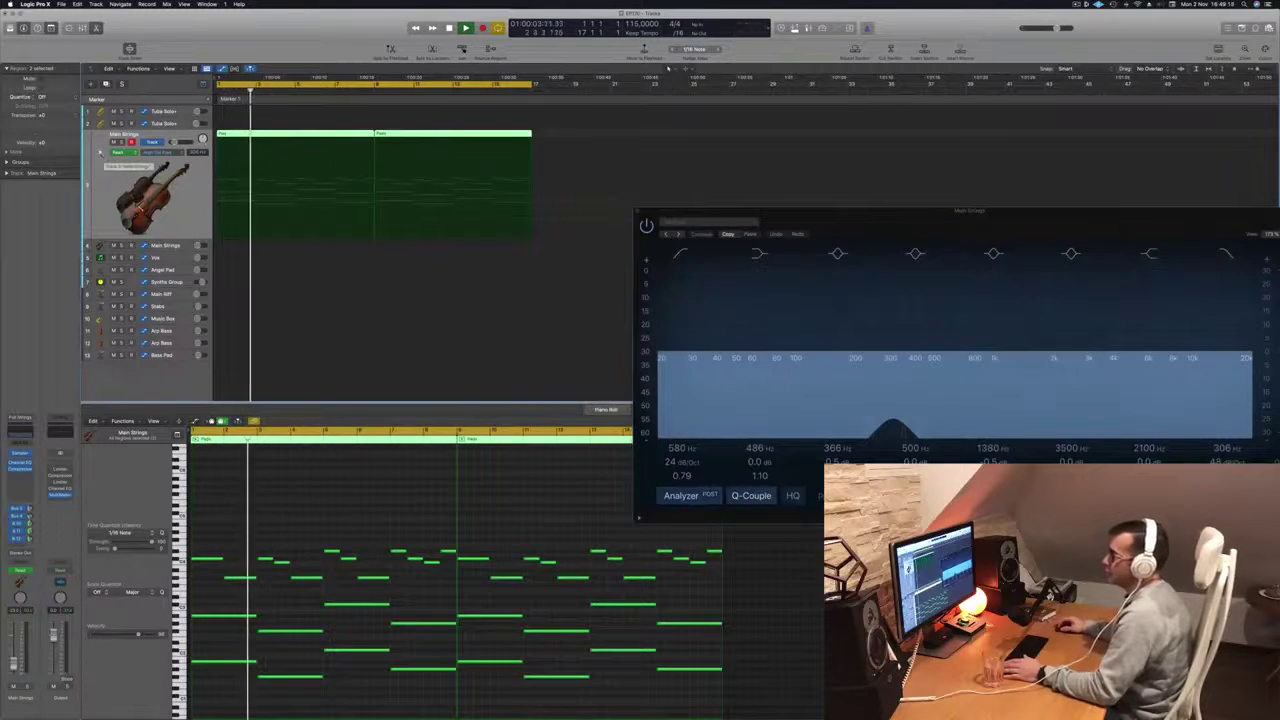
key(a)
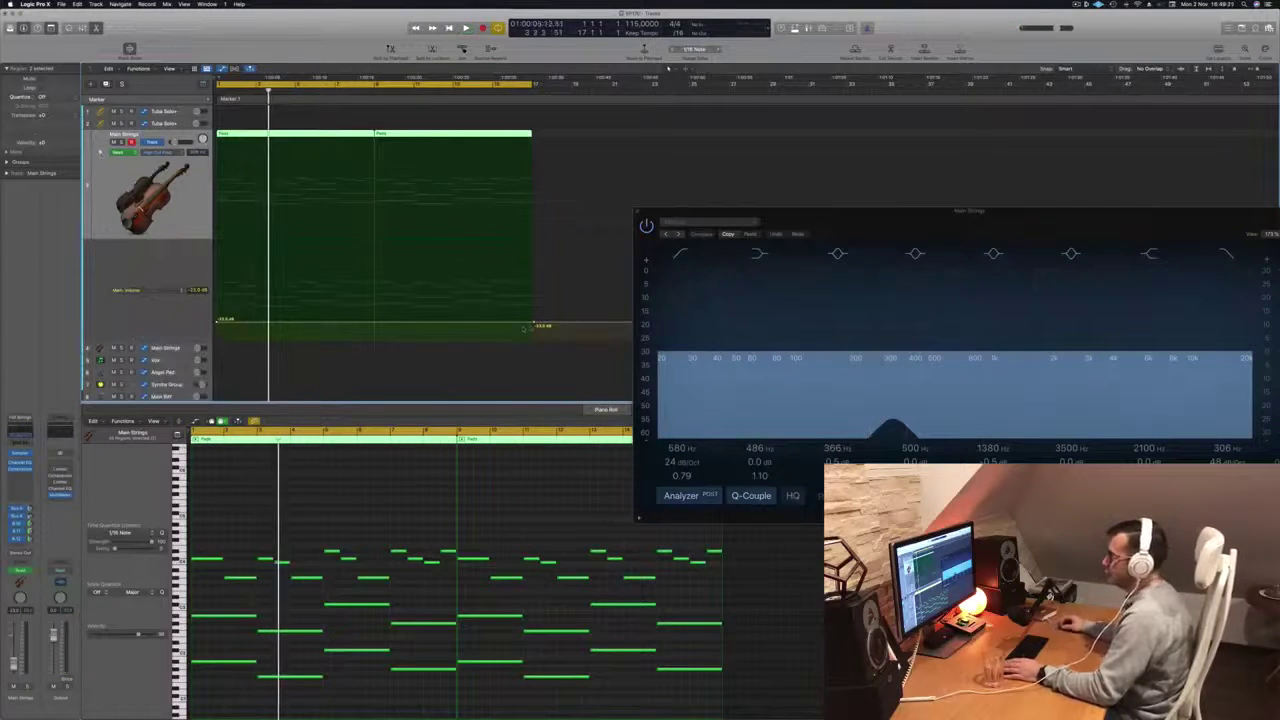
drag(541, 325, 238, 317)
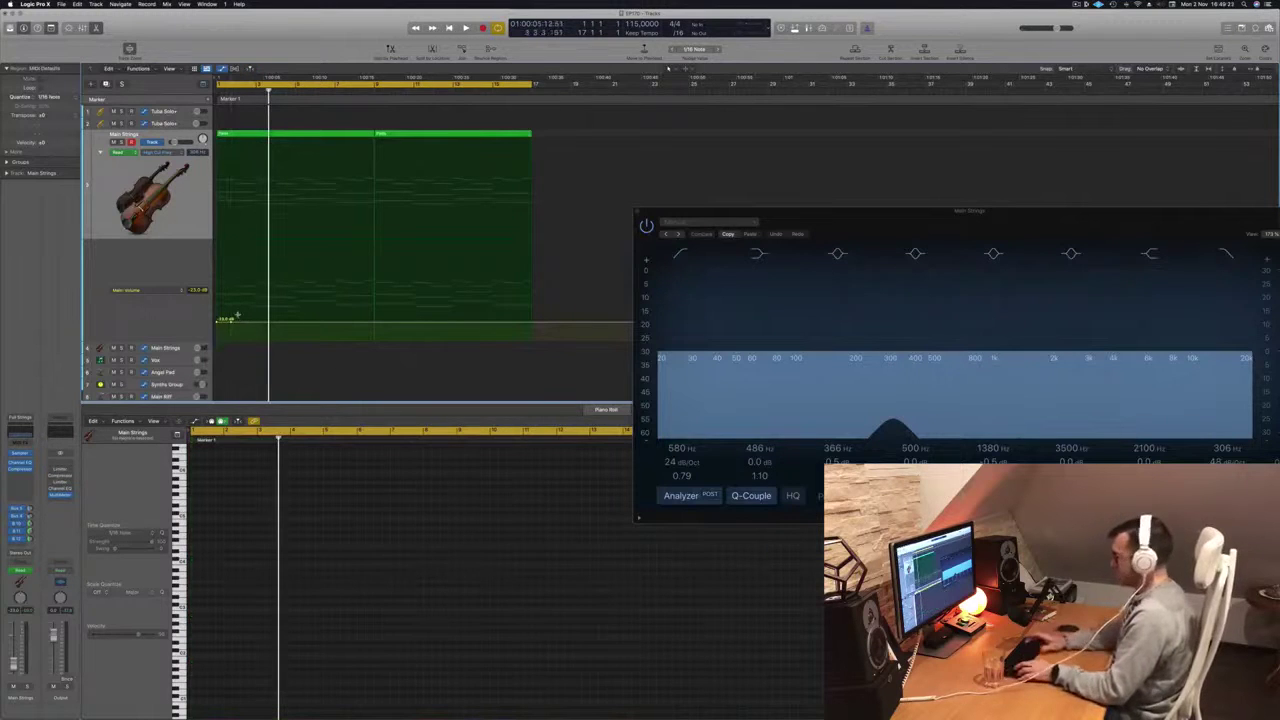
key(ctrl+super+BackSpace)
click(120, 290)
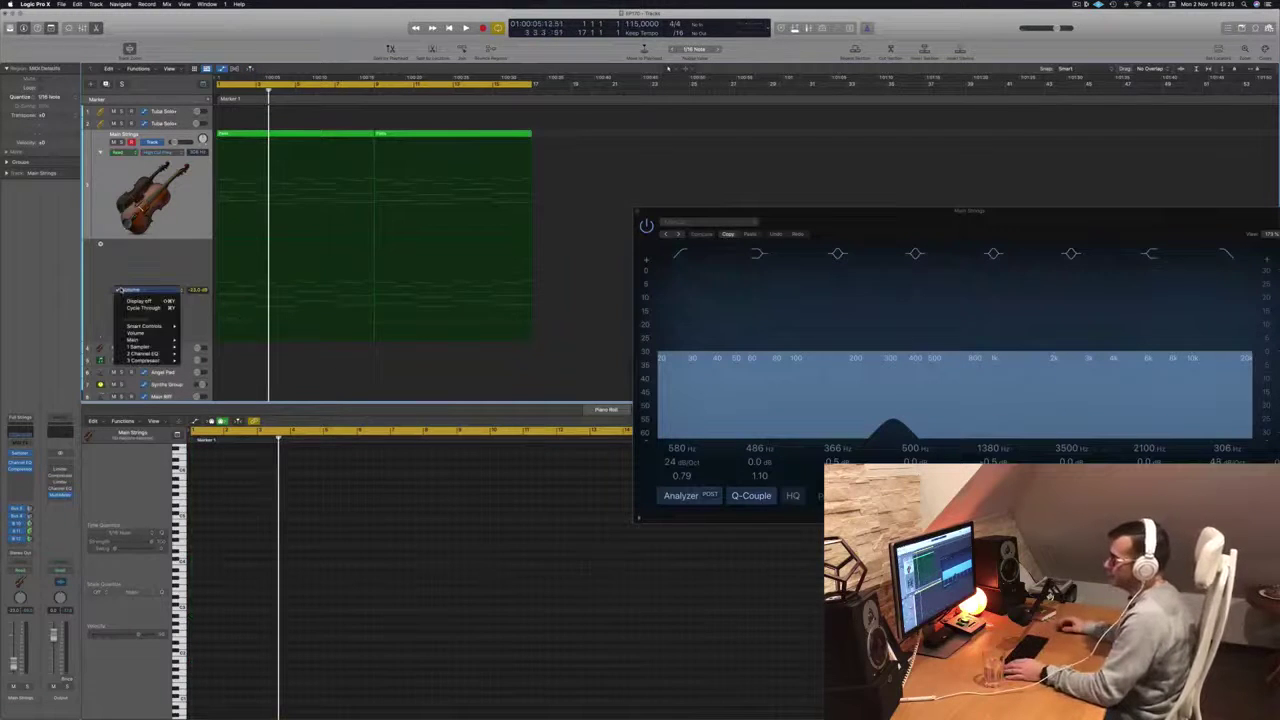
click(133, 260)
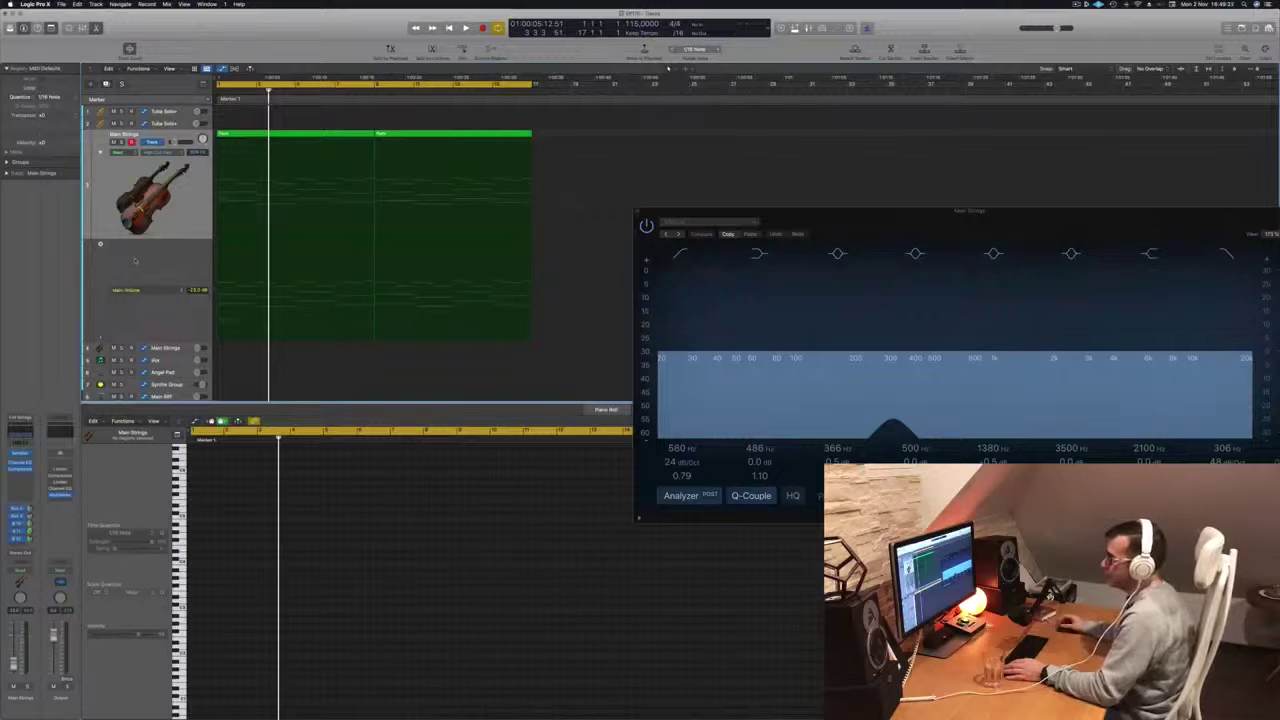
click(190, 198)
Step: Set the Main Strings Channel EQ's high cut to 20000 Hz and low cut to 160 Hz during playback, and close the plug-in
key(space)
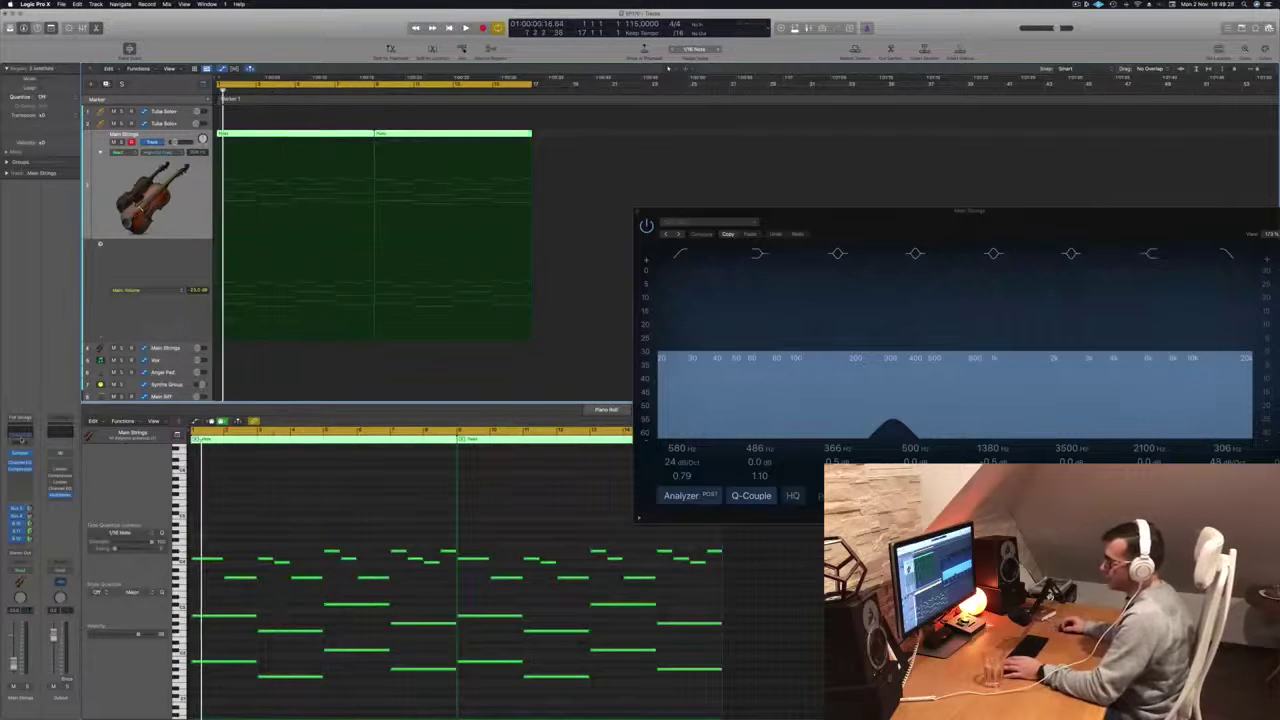
drag(741, 211, 505, 196)
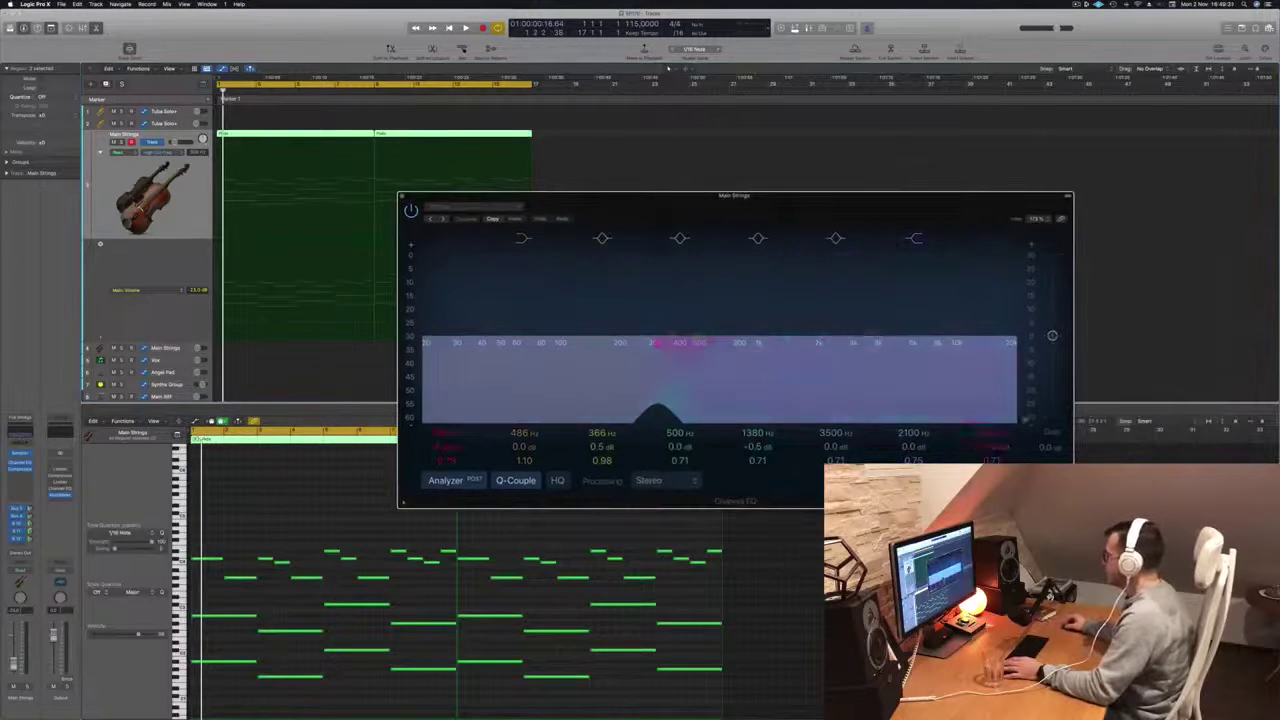
drag(656, 343, 1012, 342)
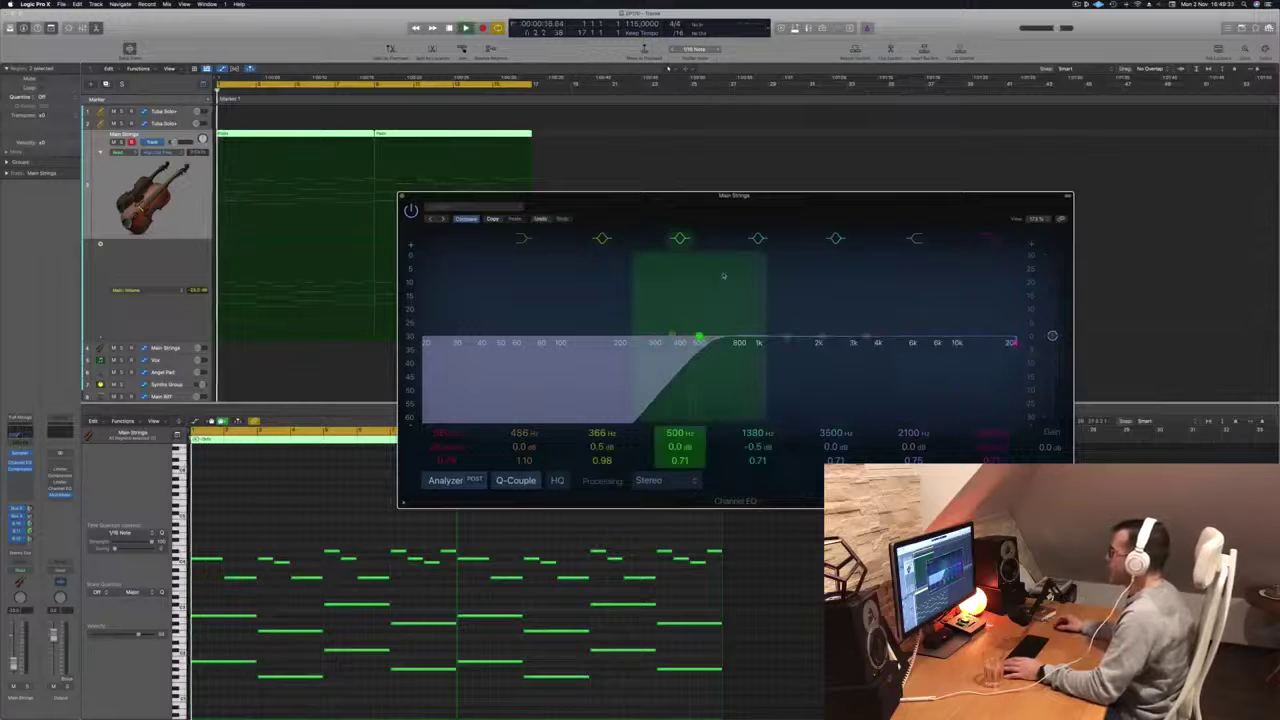
drag(800, 218, 842, 203)
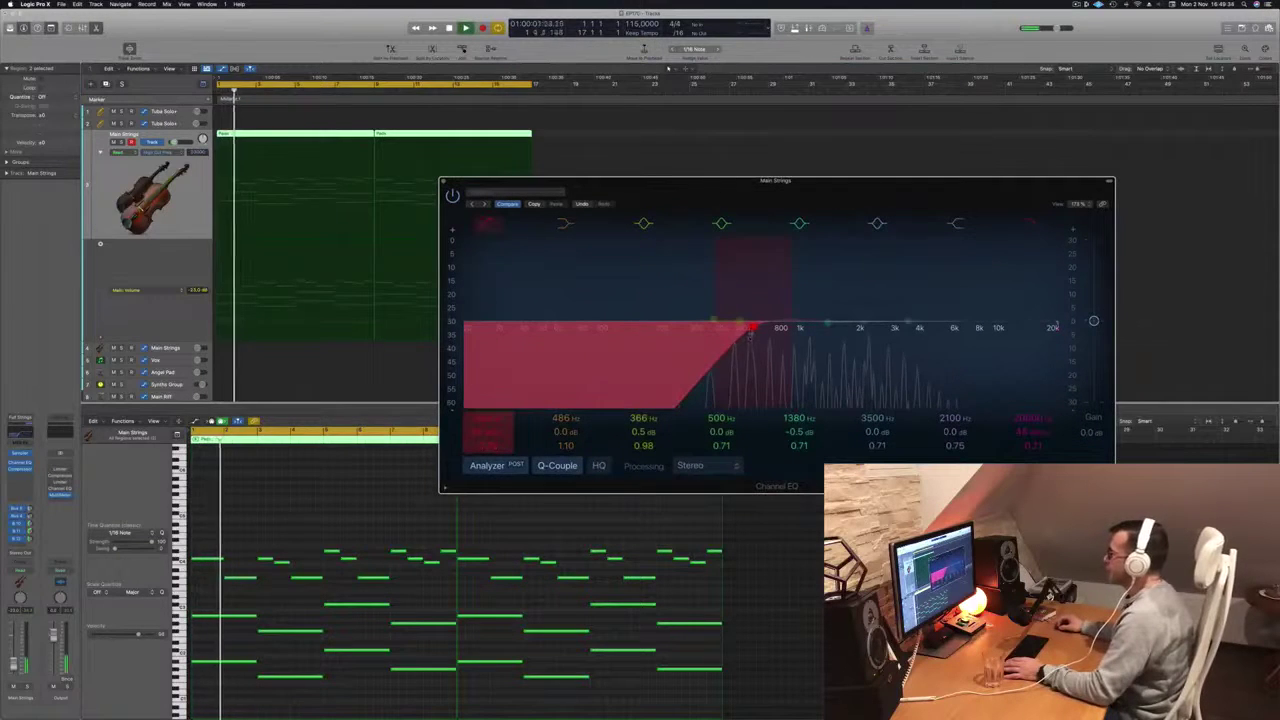
drag(742, 327, 642, 328)
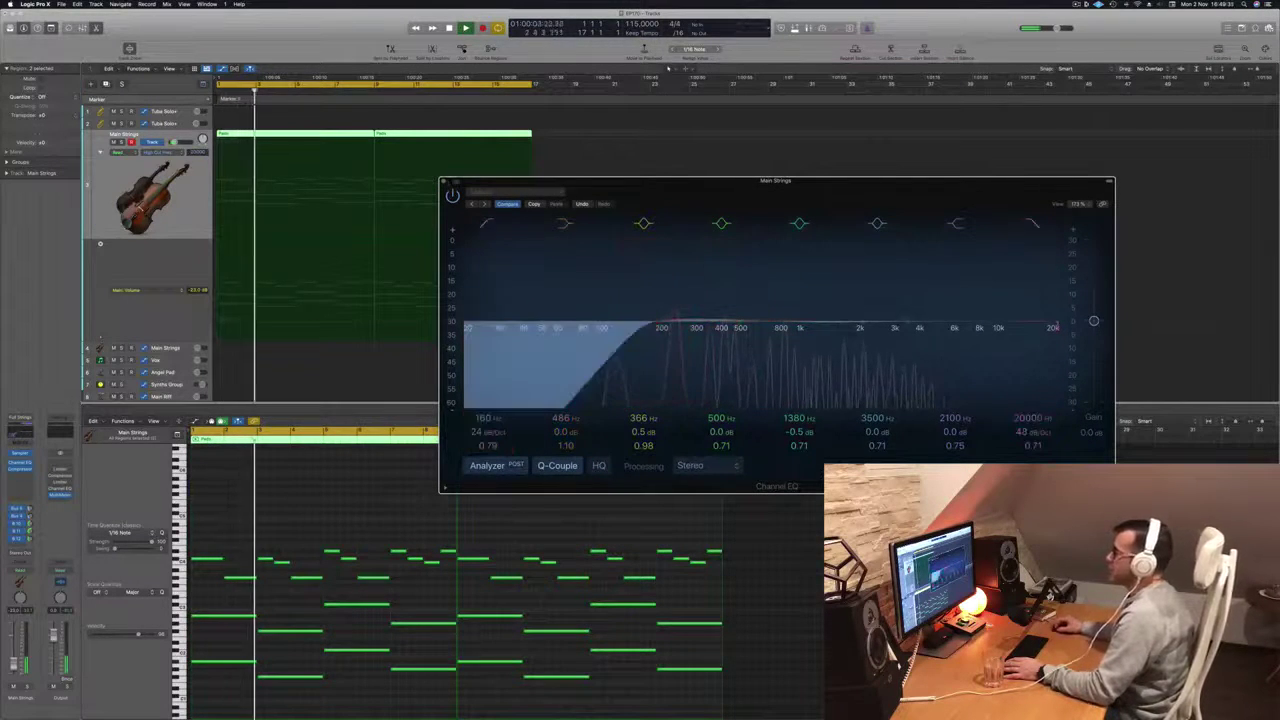
click(444, 182)
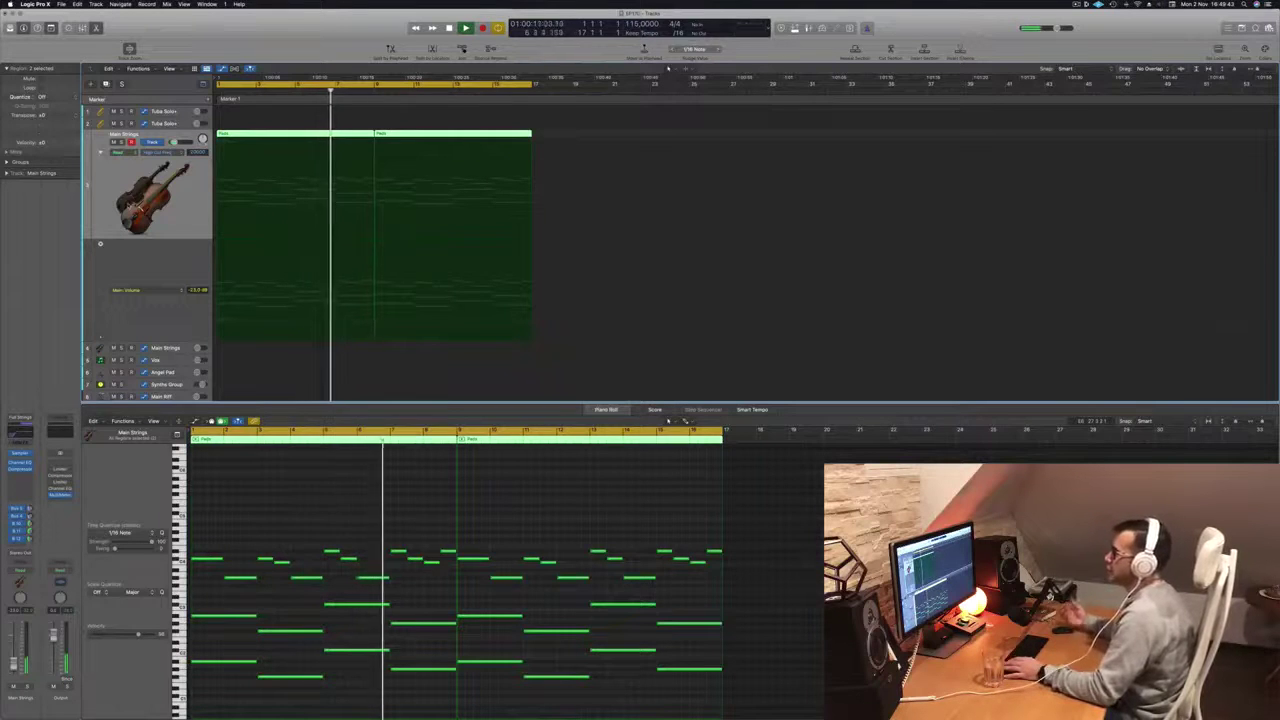
Step: Copy the first Pads region to the first Tuba Solo track and delete its lower notes, keeping only the top melody
scroll(198, 207, down, 2)
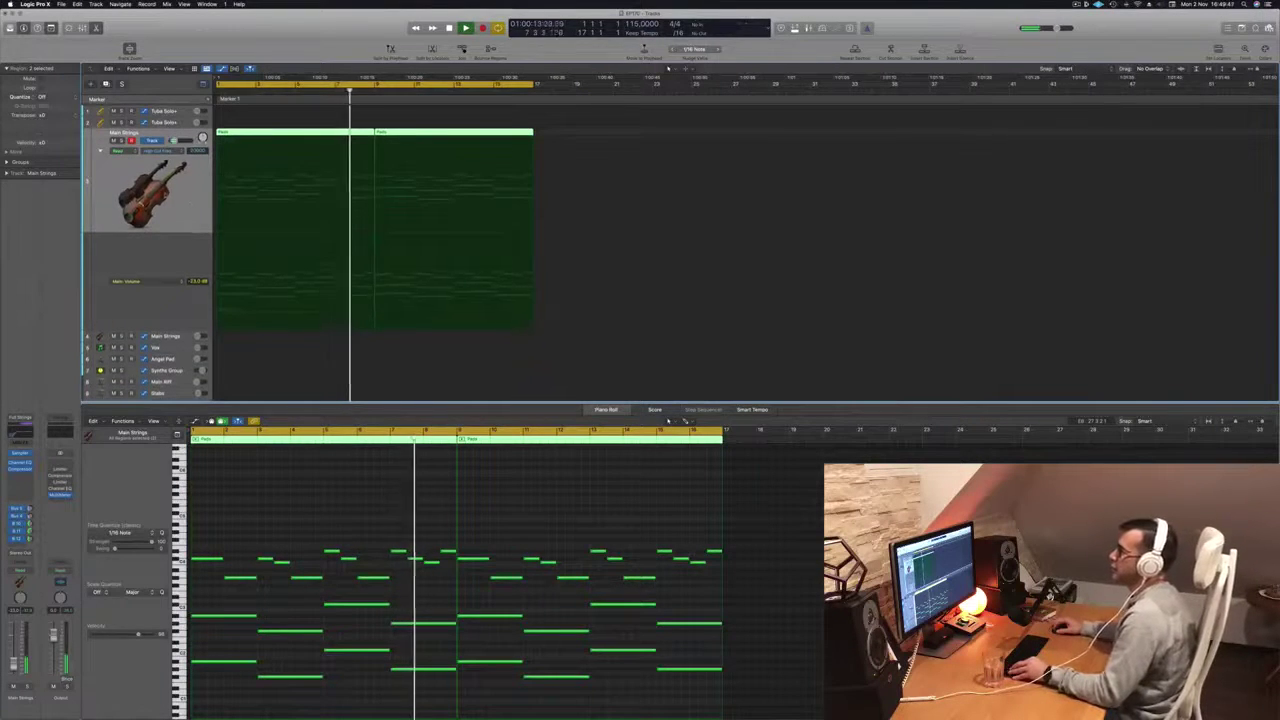
scroll(185, 197, down, 3)
scroll(176, 188, down, 2)
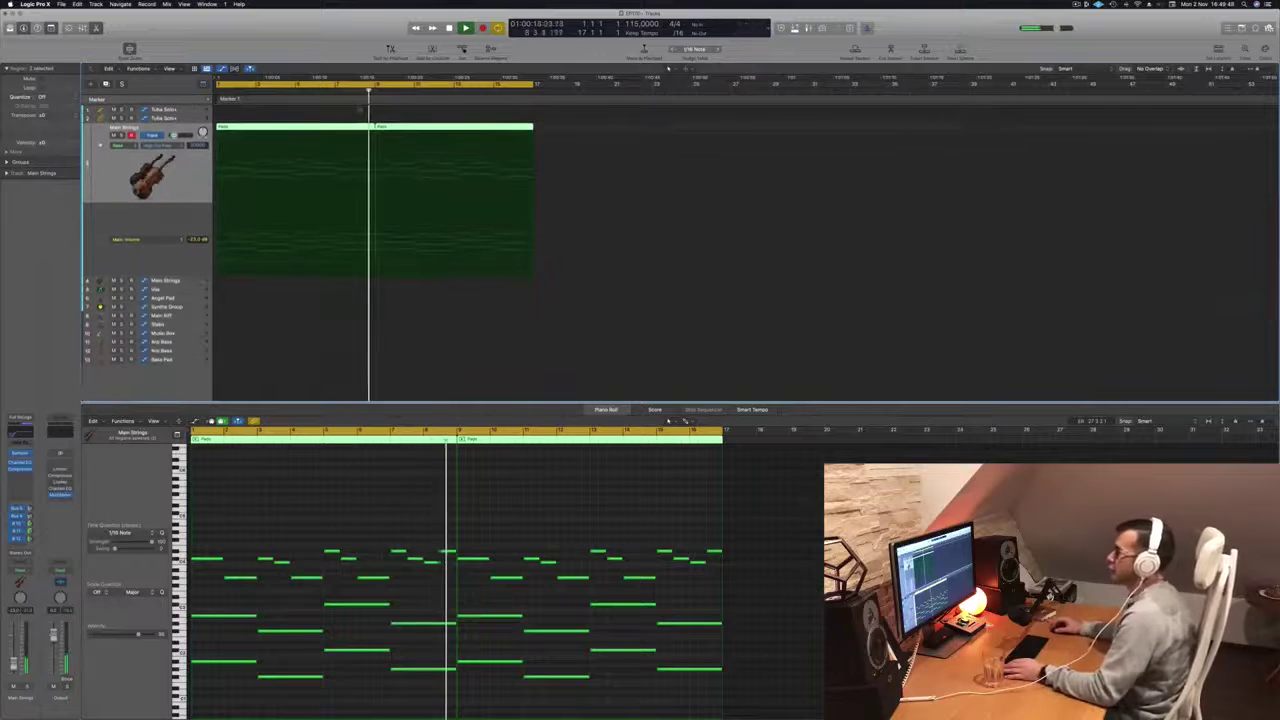
key(space)
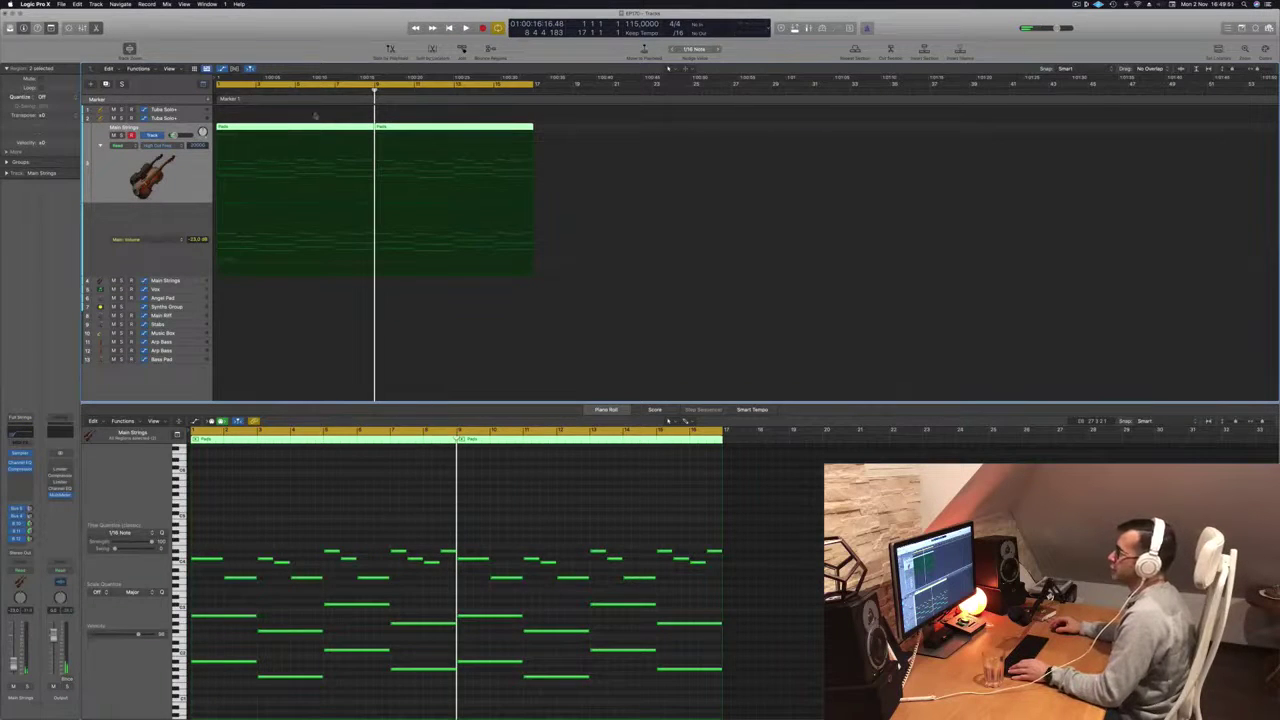
click(315, 116)
drag(294, 129, 292, 117)
drag(213, 601, 446, 706)
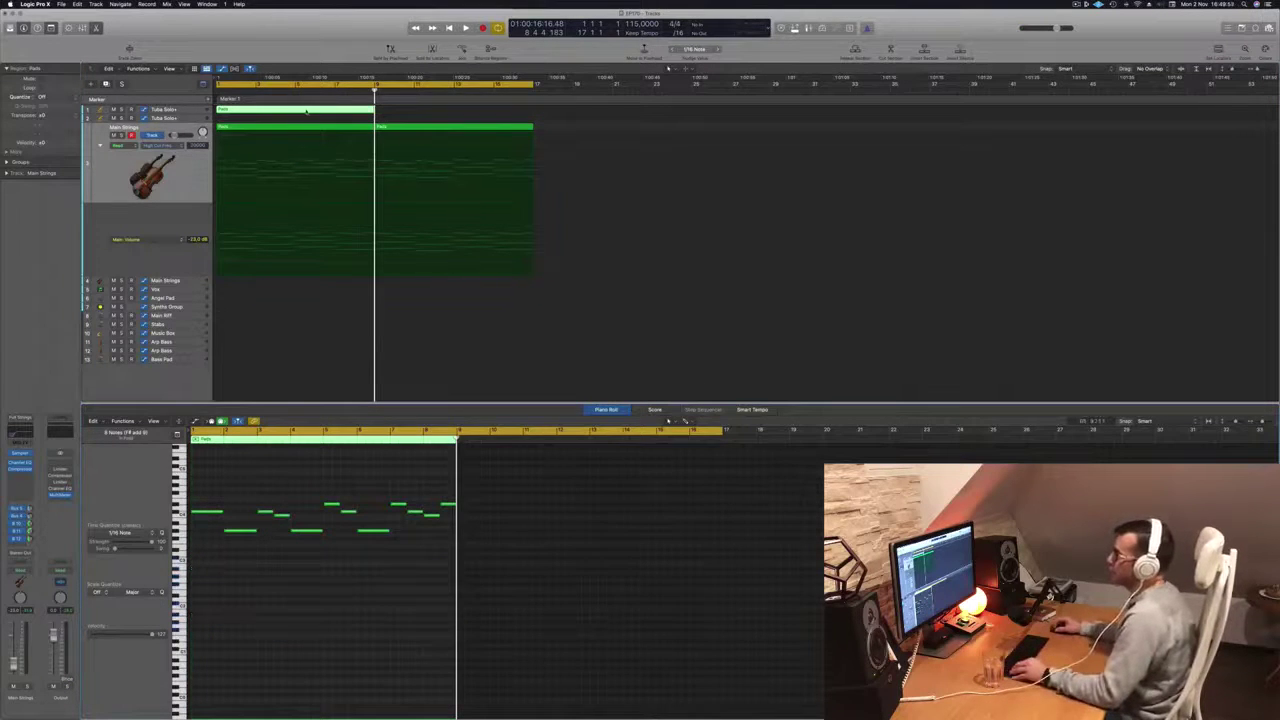
Step: Copy the tuba melody region to bar 9 and remove the first Tuba Solo track's volume automation
drag(307, 112, 460, 115)
click(191, 111)
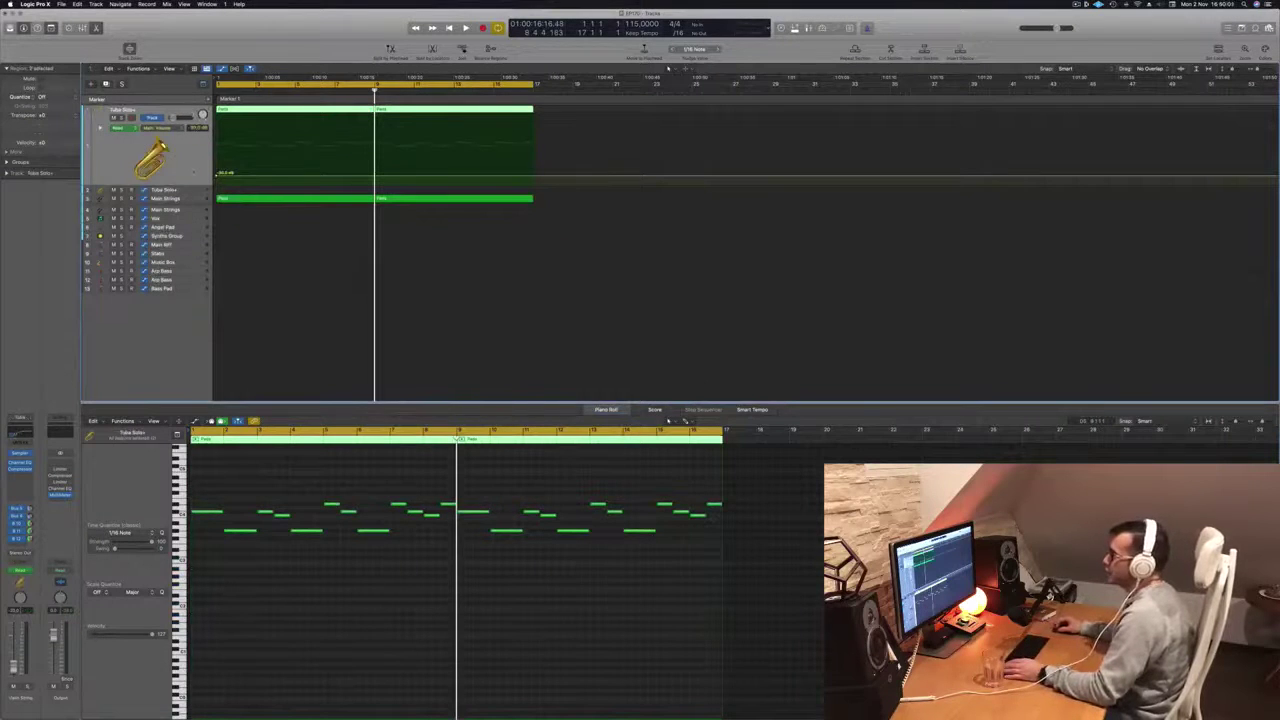
click(217, 178)
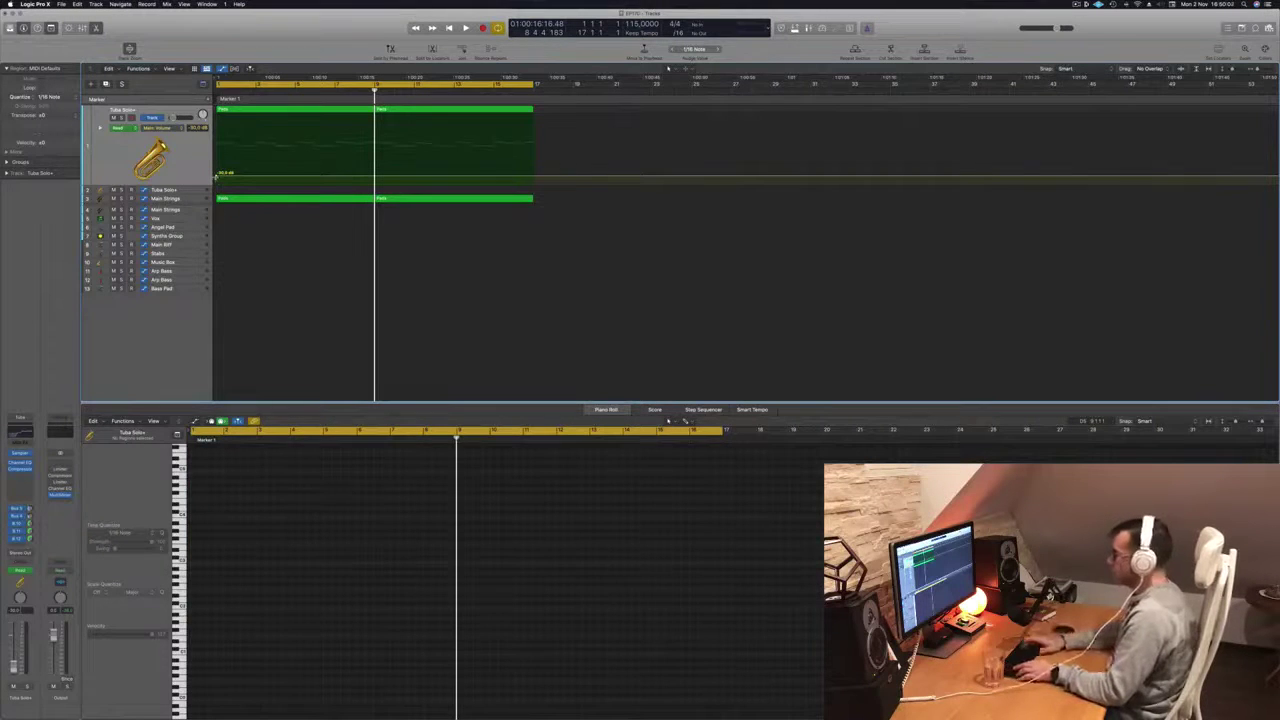
key(a)
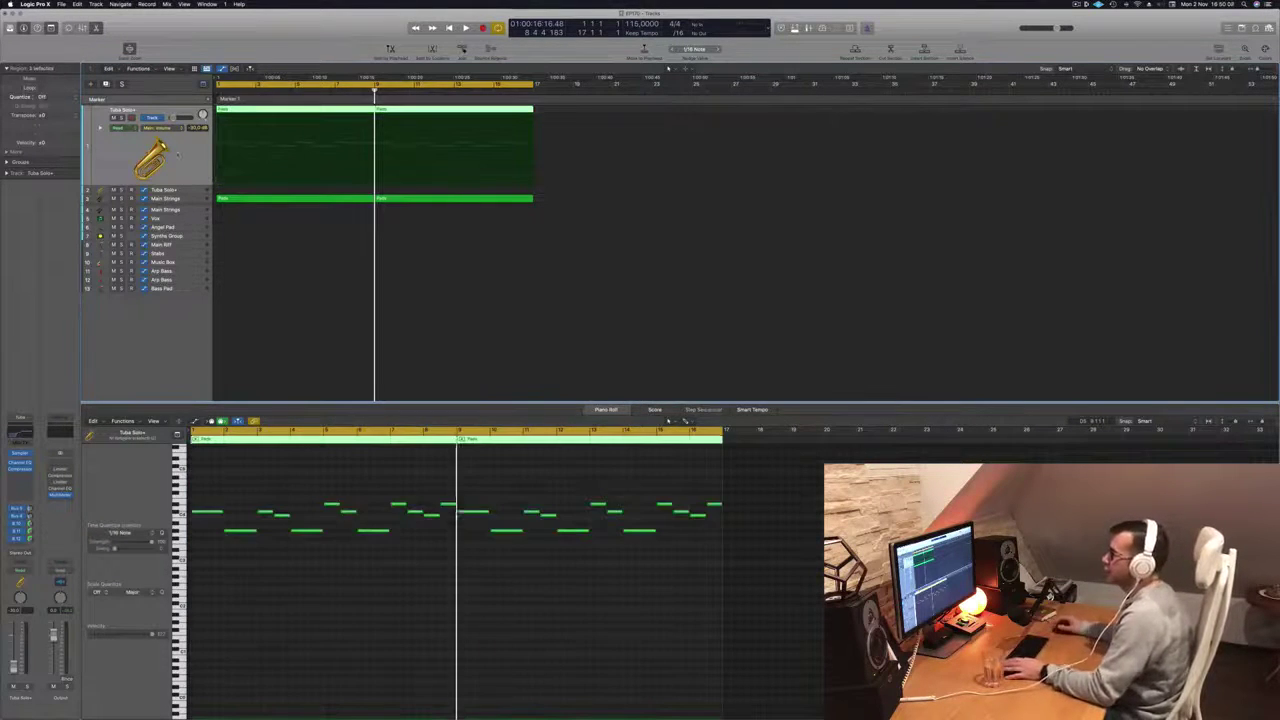
key(space)
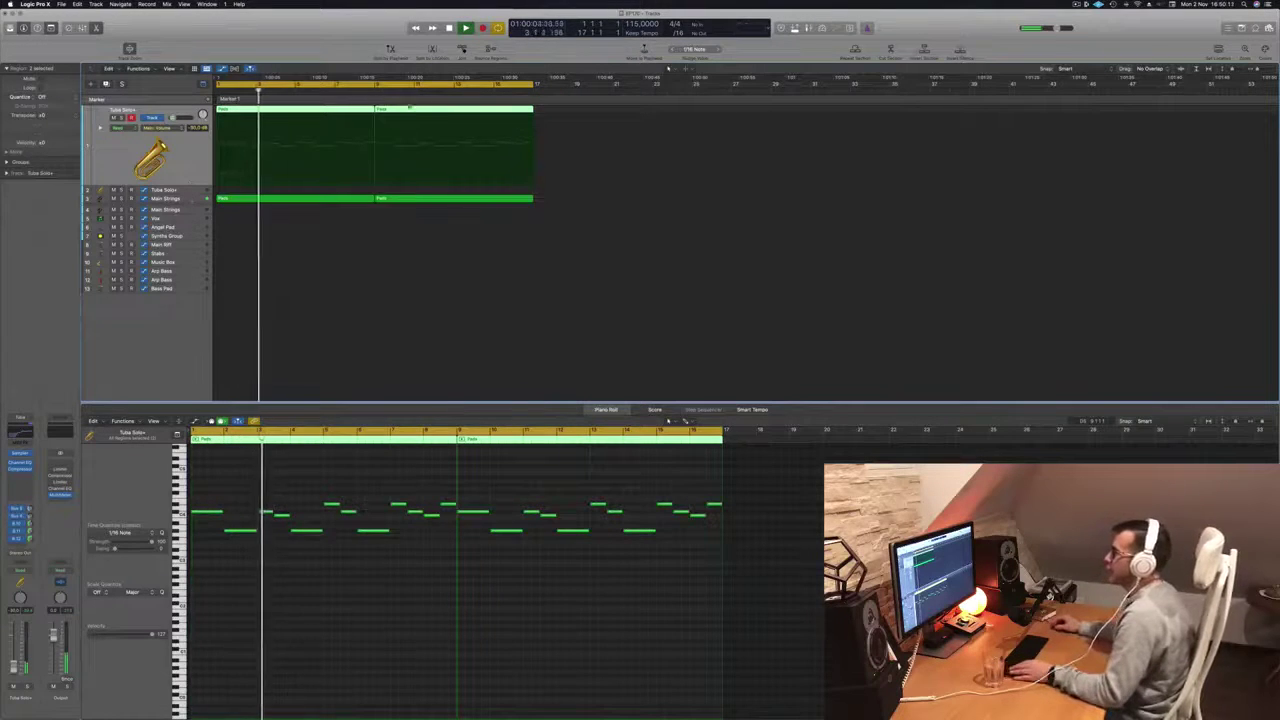
Step: Copy both tuba melody regions to the second Tuba Solo track and transpose the copied notes down one octave
click(566, 112)
drag(493, 111, 314, 192)
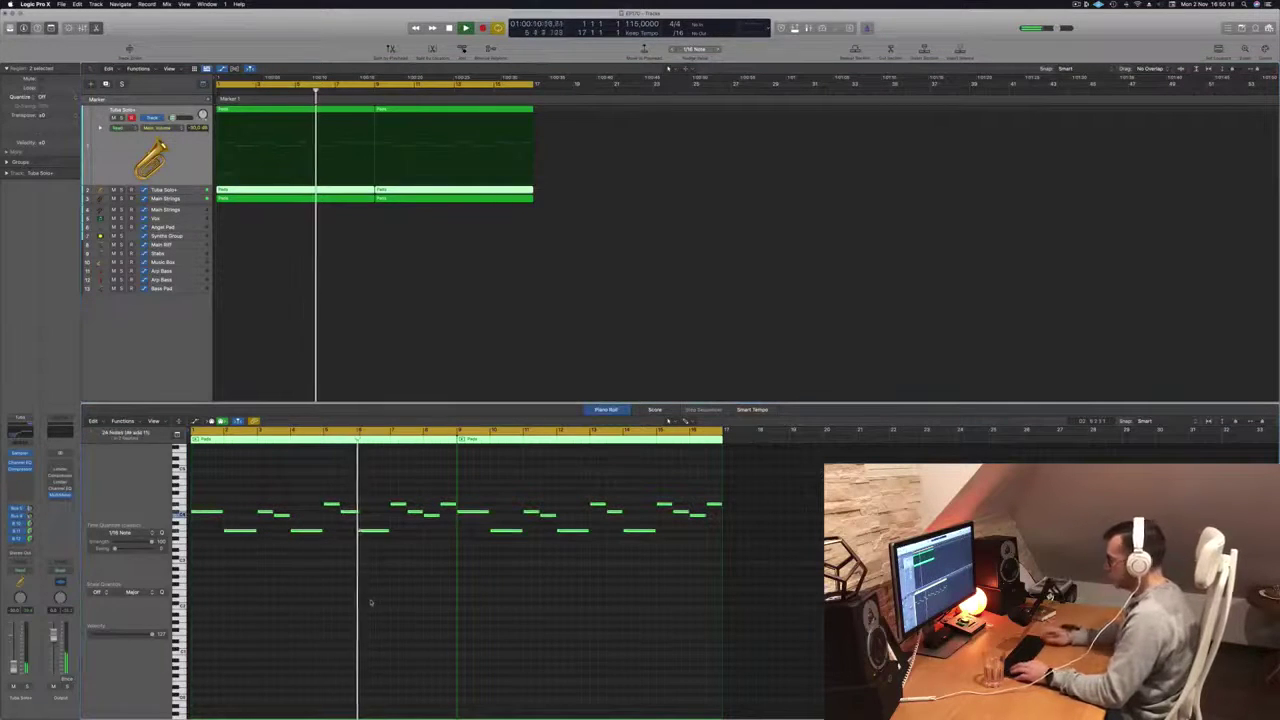
key(alt+shift+Down)
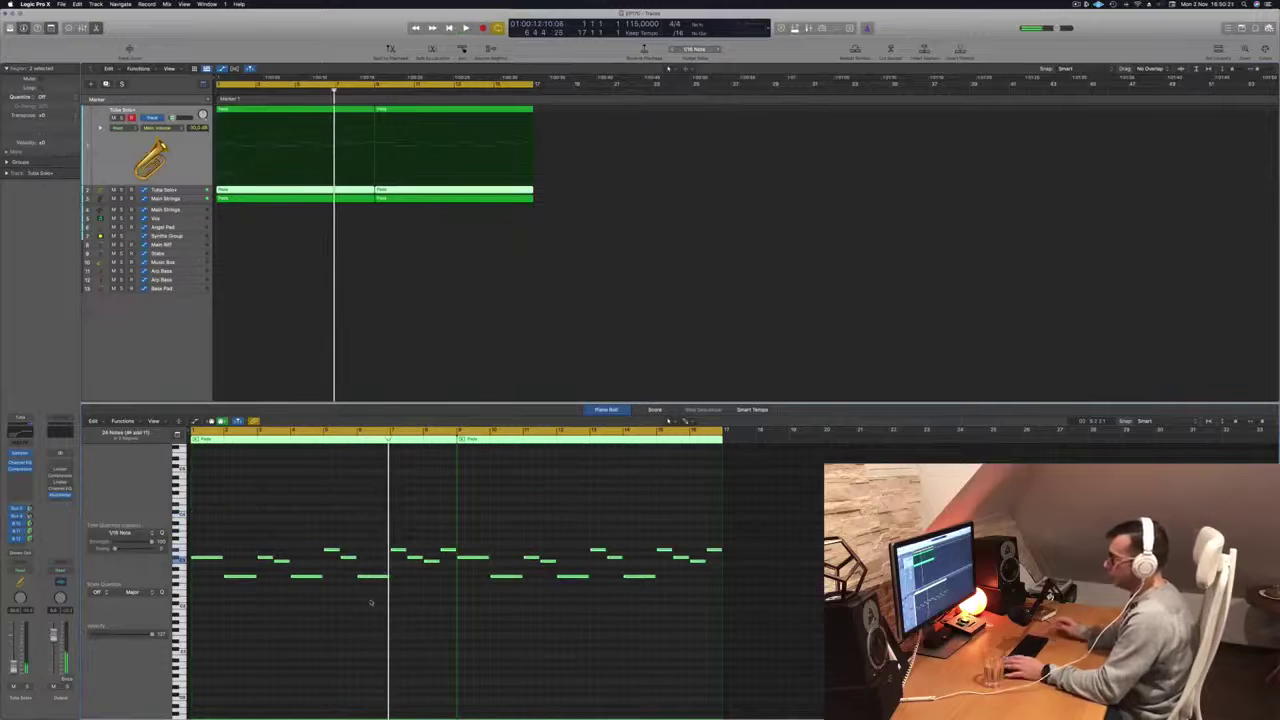
key(space)
Step: Play the tuba layers from the start and remove the second Tuba Solo track's volume automation
key(space)
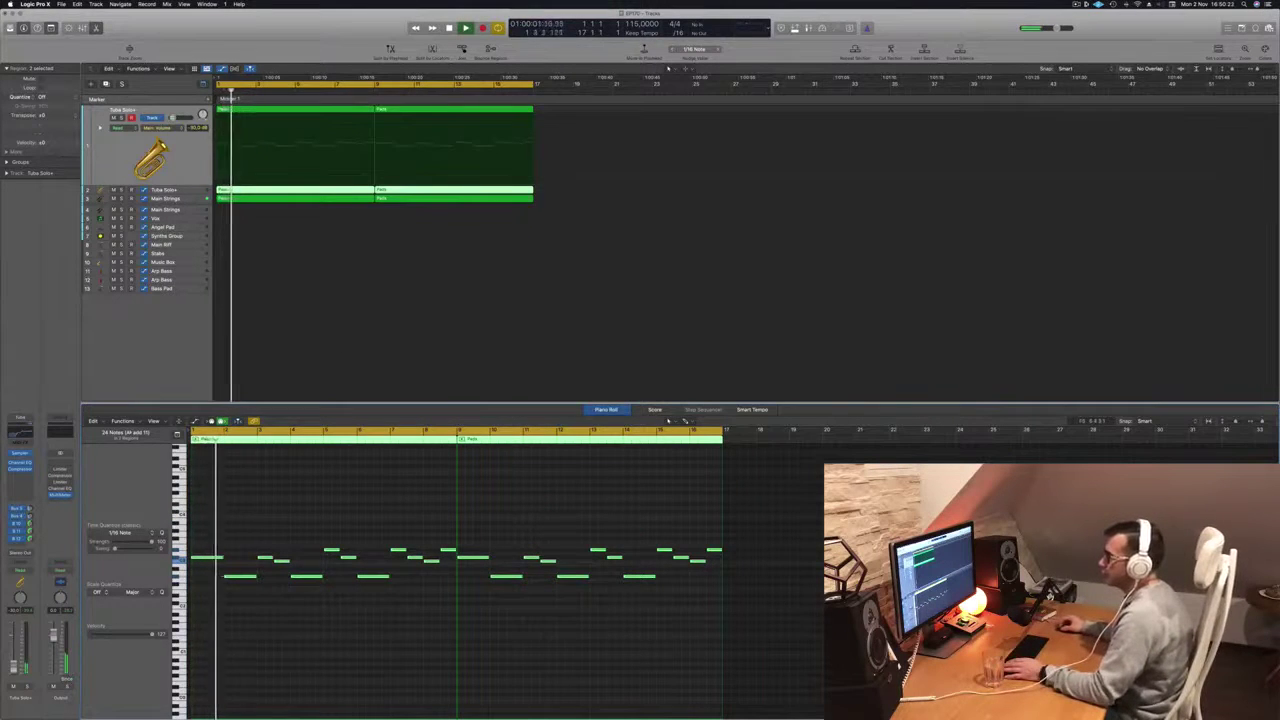
key(a)
key(Return)
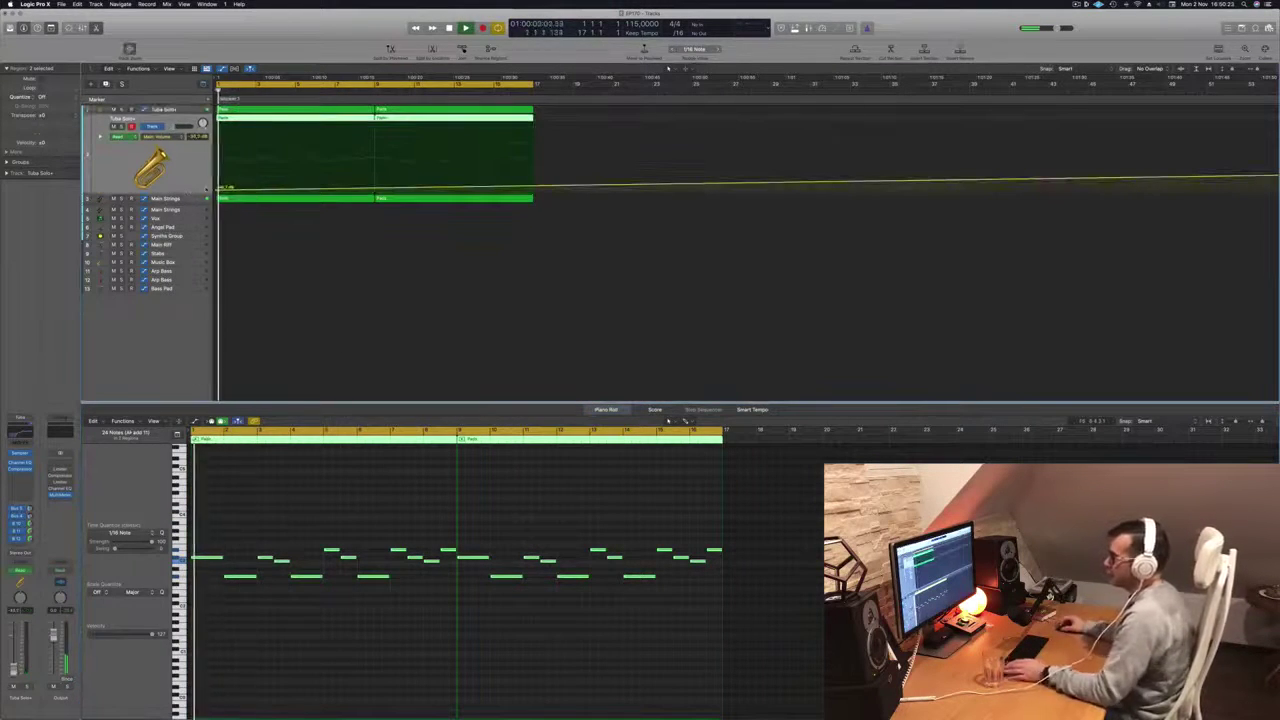
key(a)
key(Return)
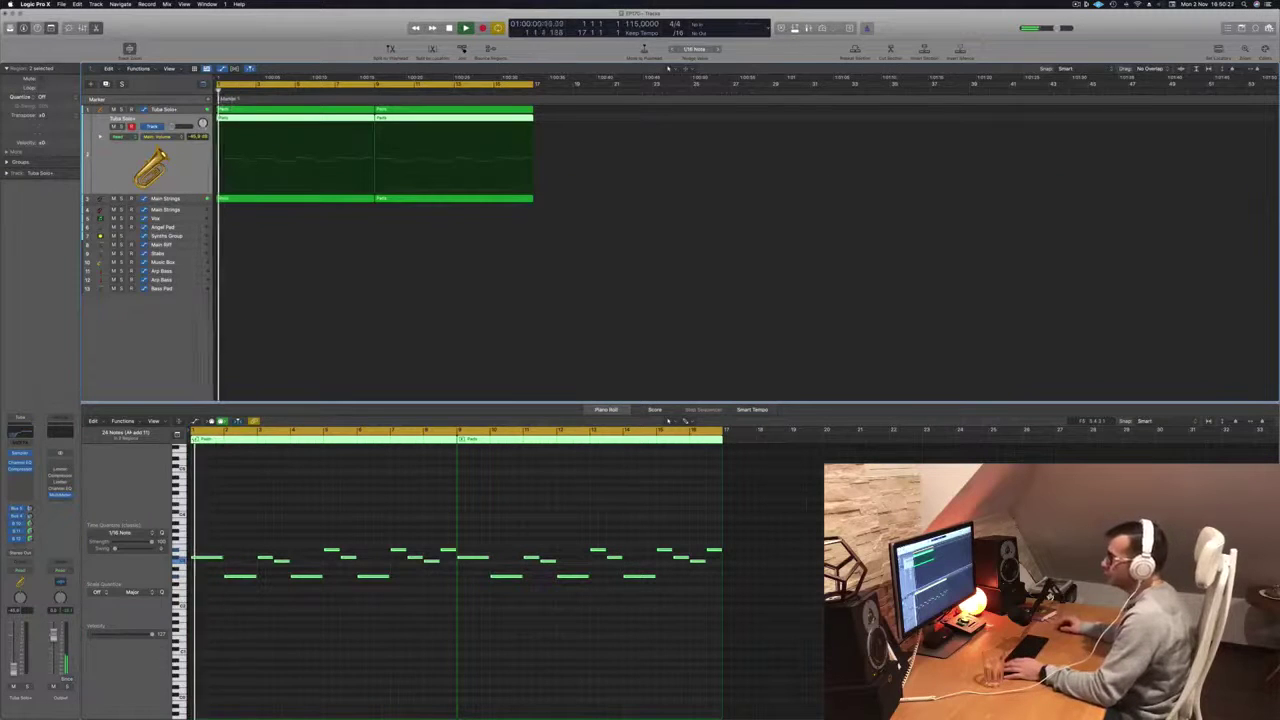
key(Return)
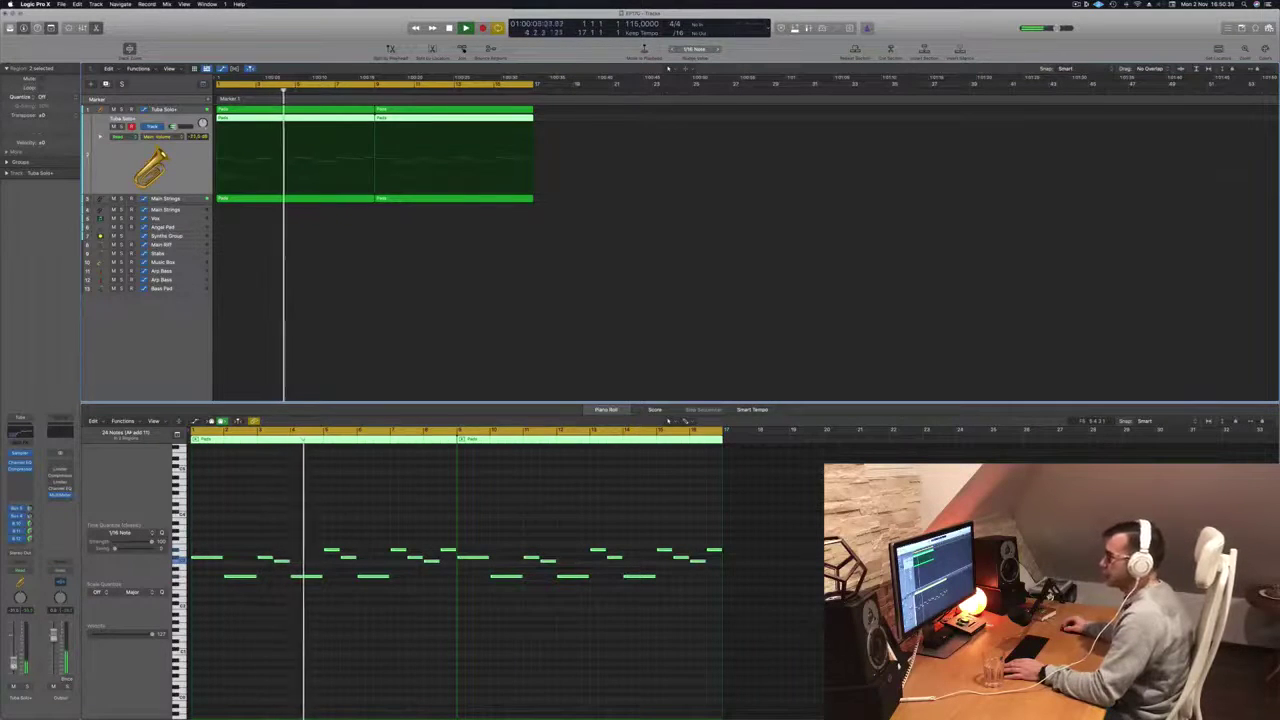
Step: Move the first Pads region from the Main Strings track to the Bass Pad track at bar 1
scroll(286, 286, down, 3)
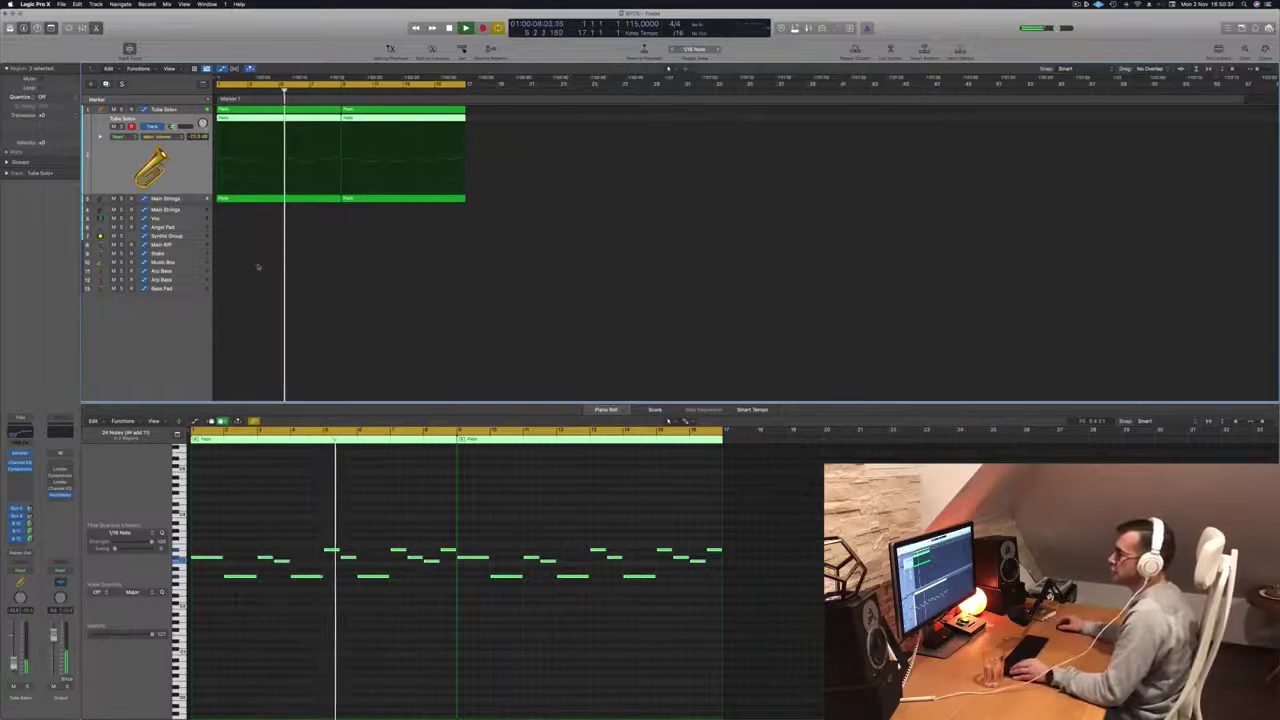
scroll(259, 267, up, 2)
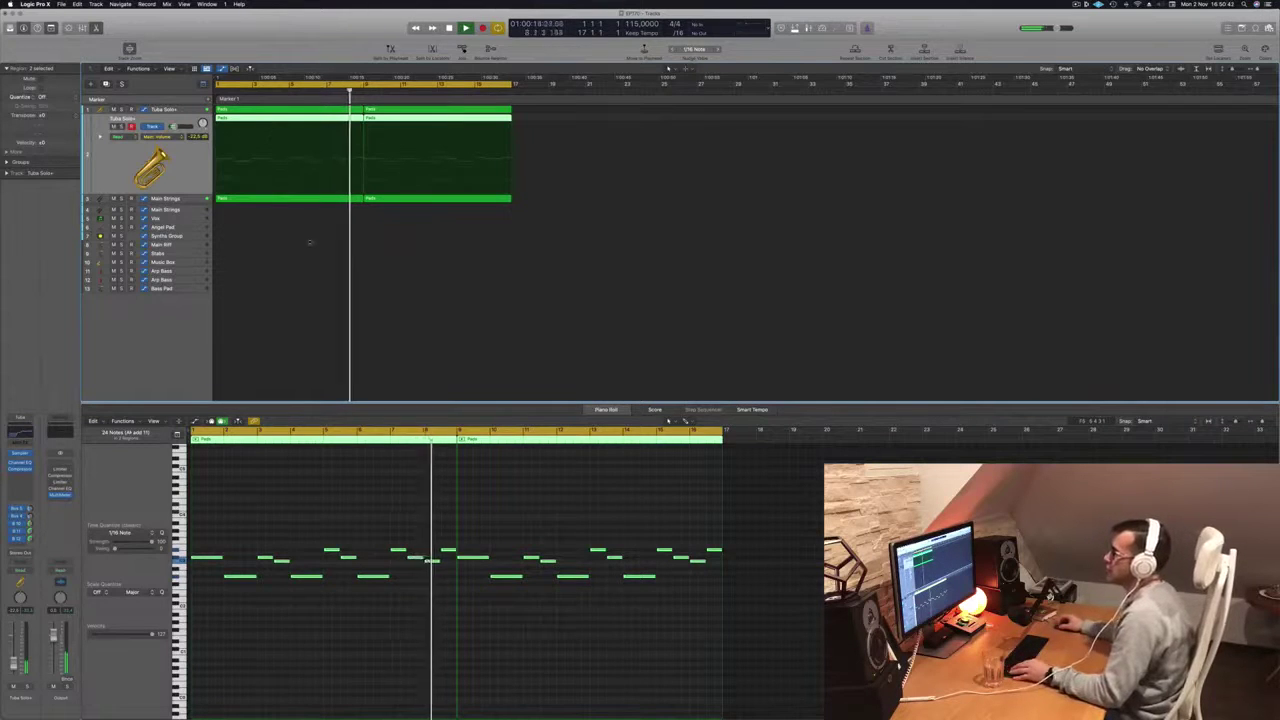
click(310, 242)
click(268, 200)
drag(270, 200, 268, 290)
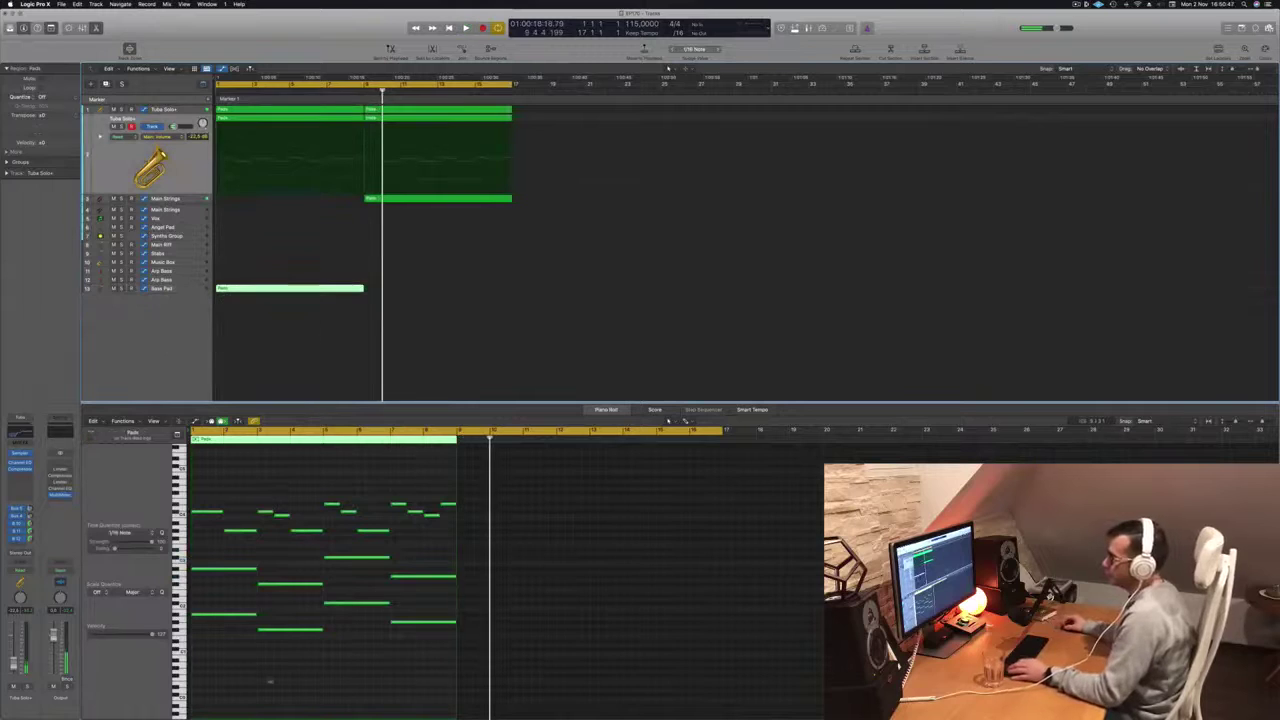
Step: Delete the melody and upper chord notes from the Bass Pad region and copy the Main Strings region from bar 9 to bar 1
drag(217, 491, 431, 587)
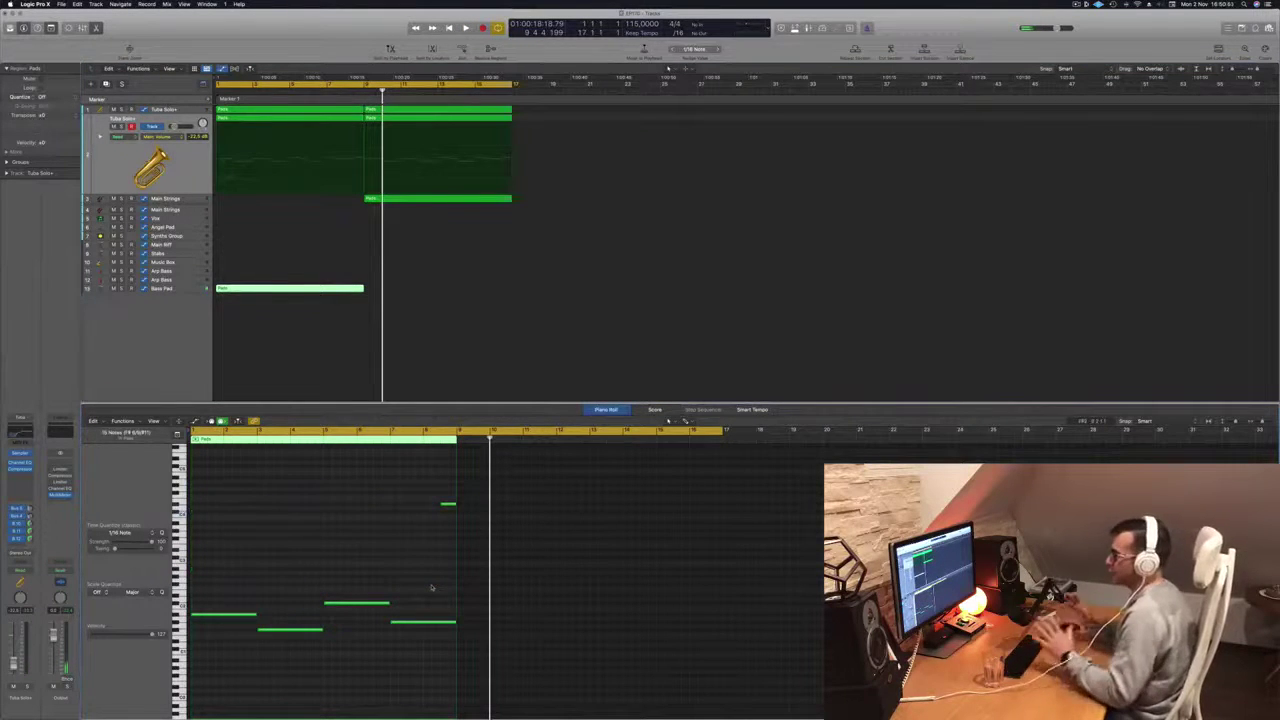
click(411, 199)
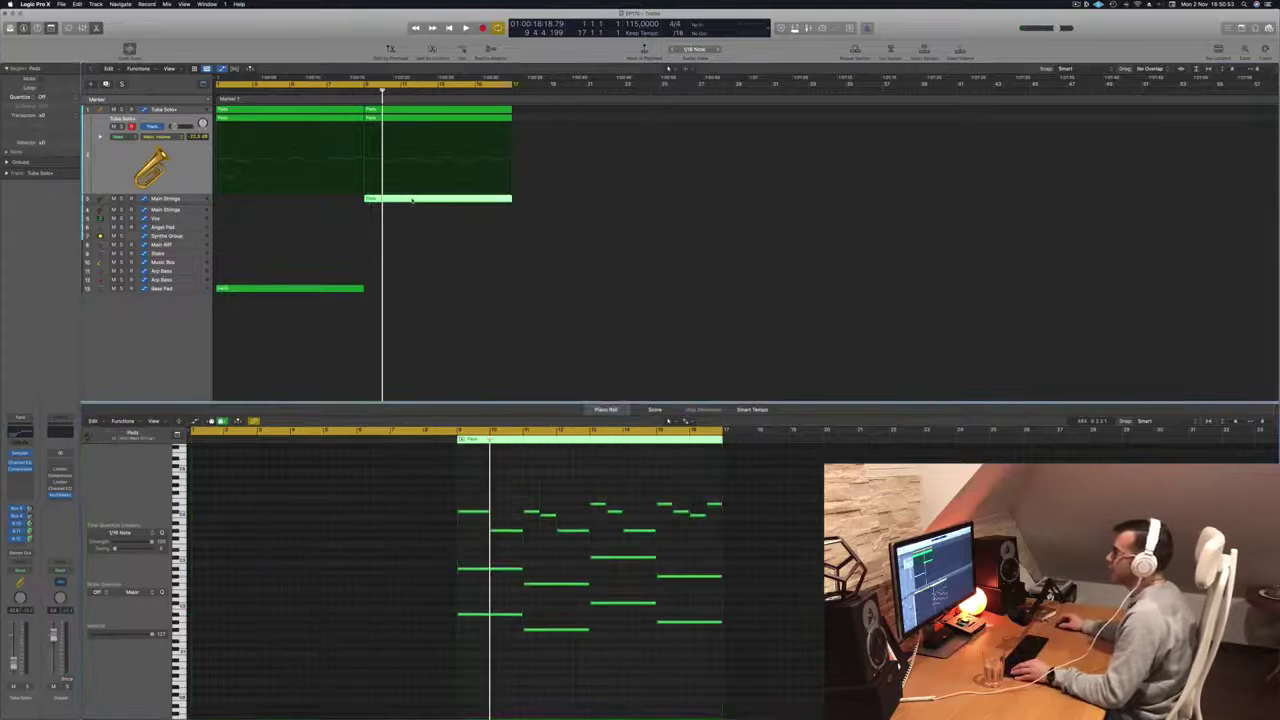
drag(405, 200, 258, 203)
Step: Copy the Bass Pad region to bar 9 and remove the Bass Pad track's High Cut automation
click(291, 289)
drag(282, 290, 427, 293)
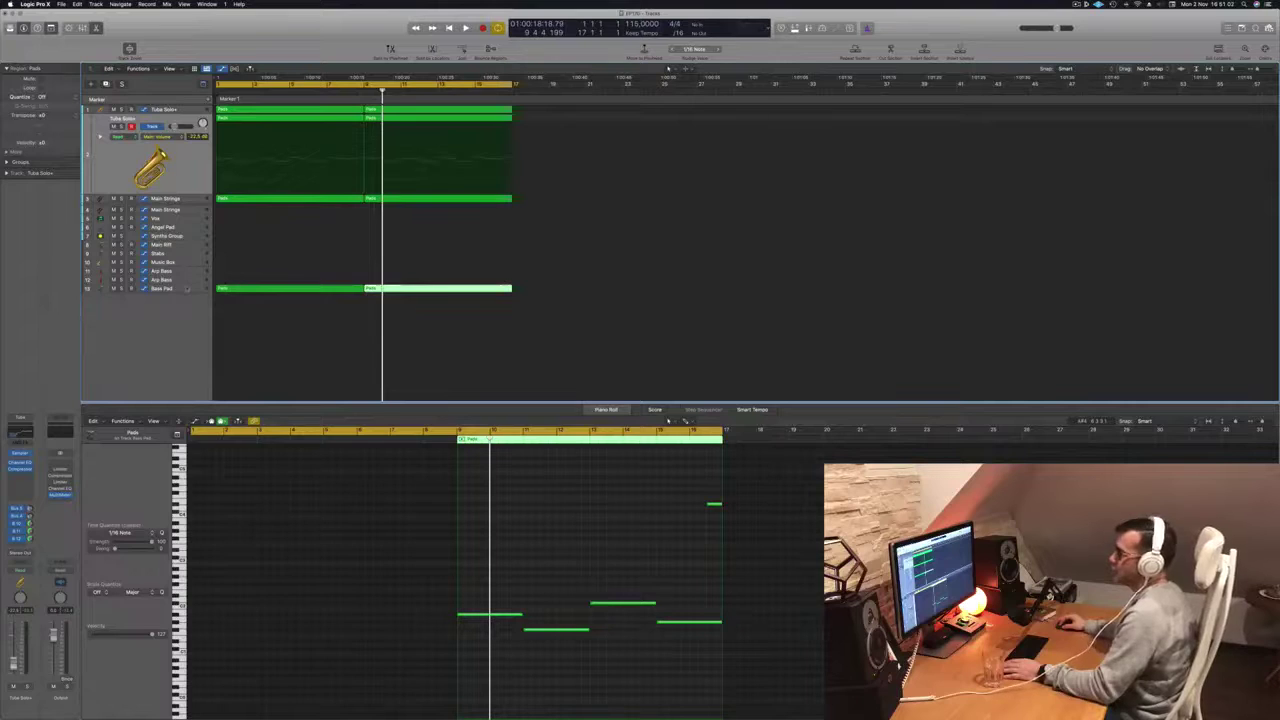
click(185, 289)
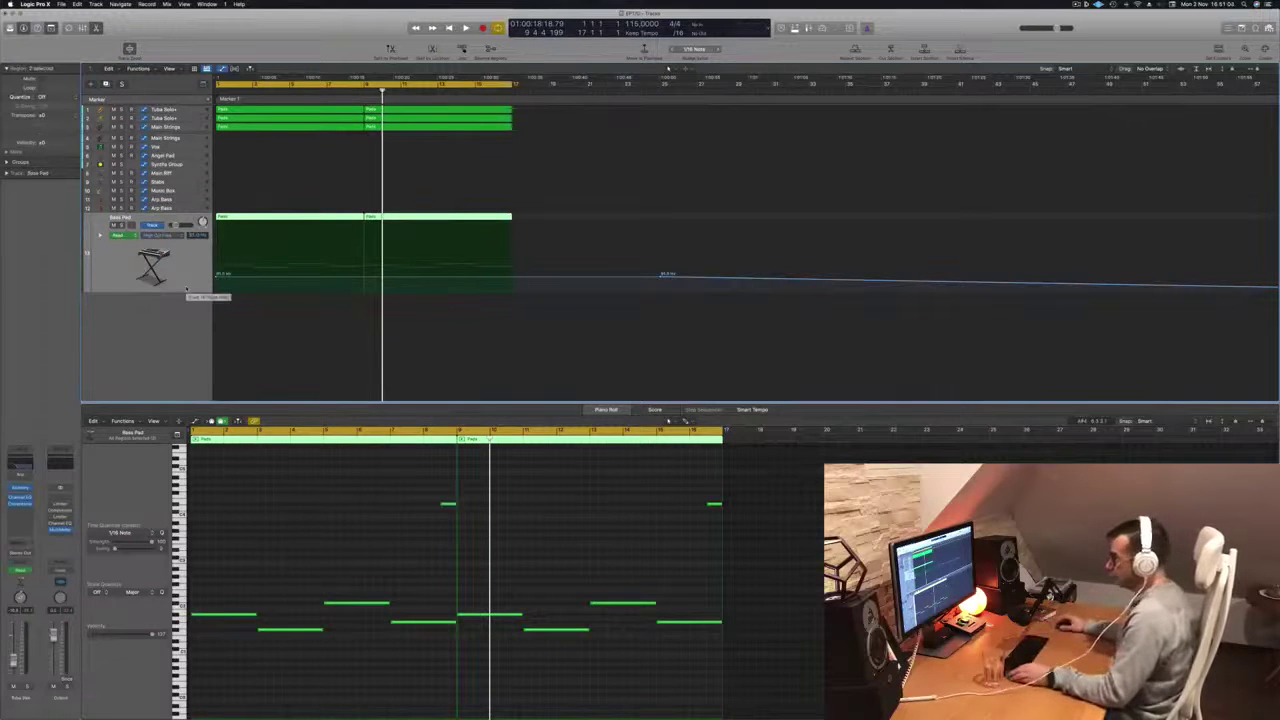
key(a)
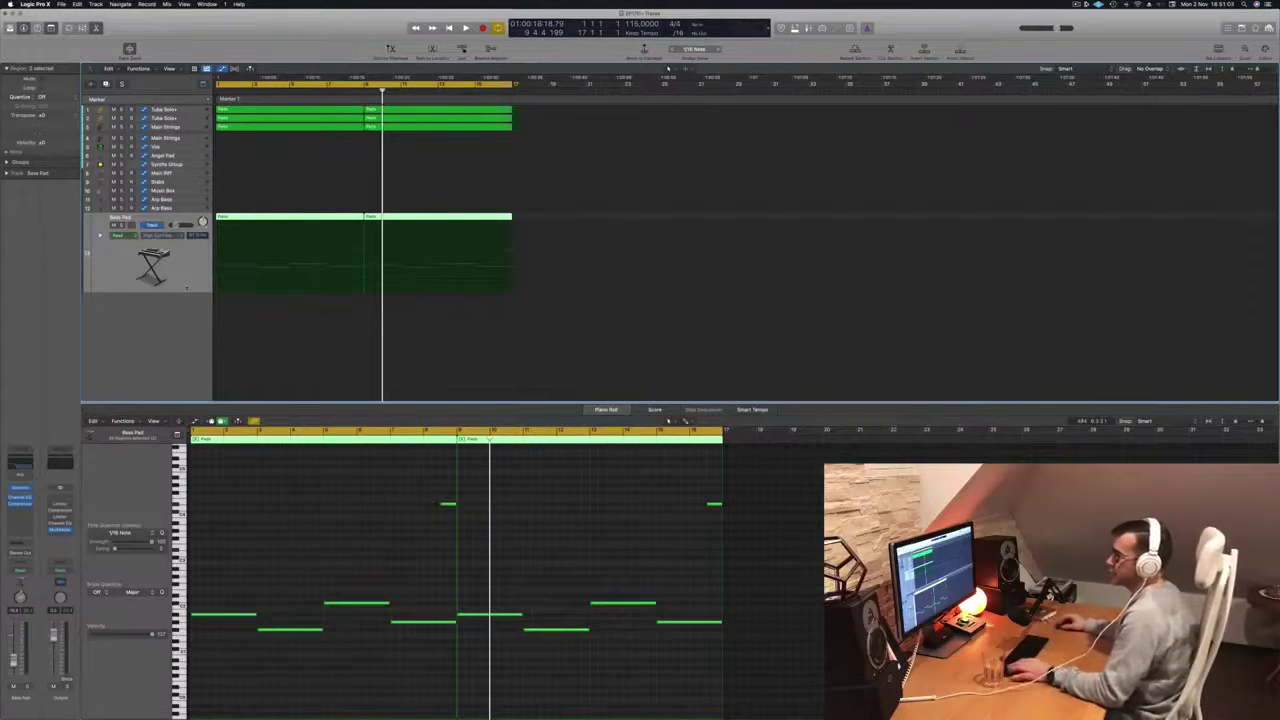
click(170, 236)
click(118, 277)
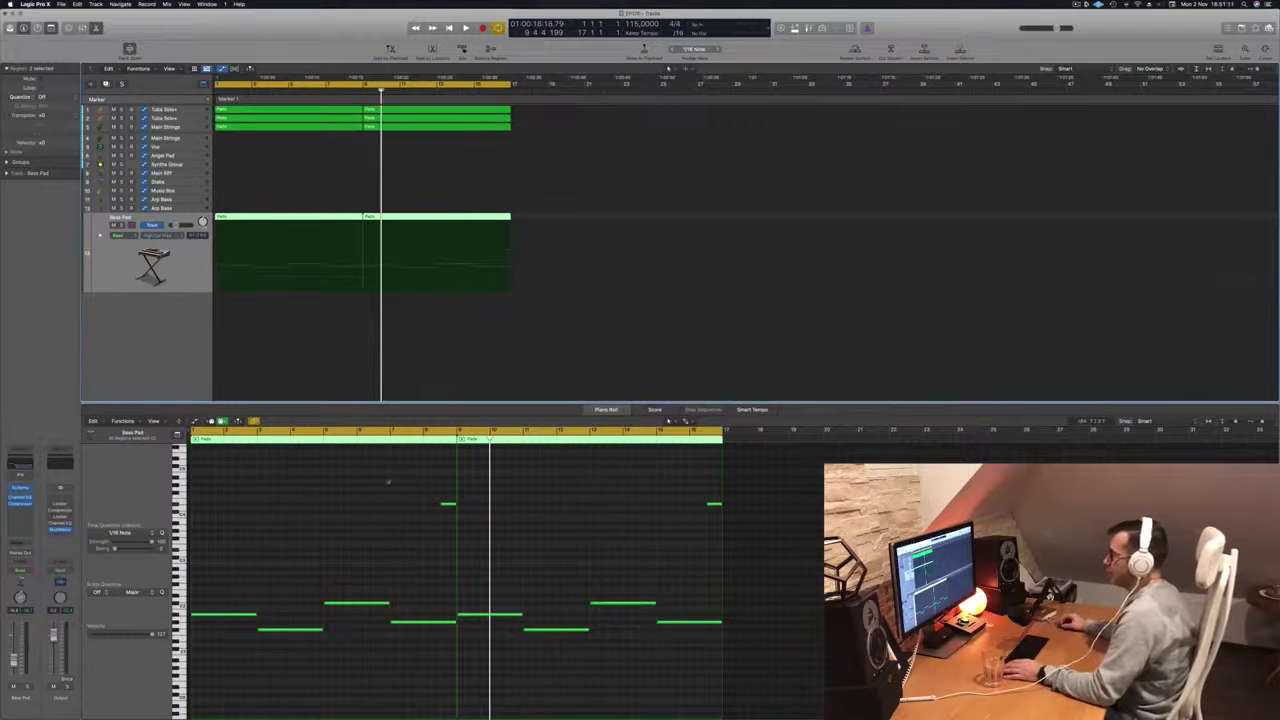
Step: Delete the leftover high note at the end of both Bass Pad regions and play the layers from the start
drag(388, 482, 749, 500)
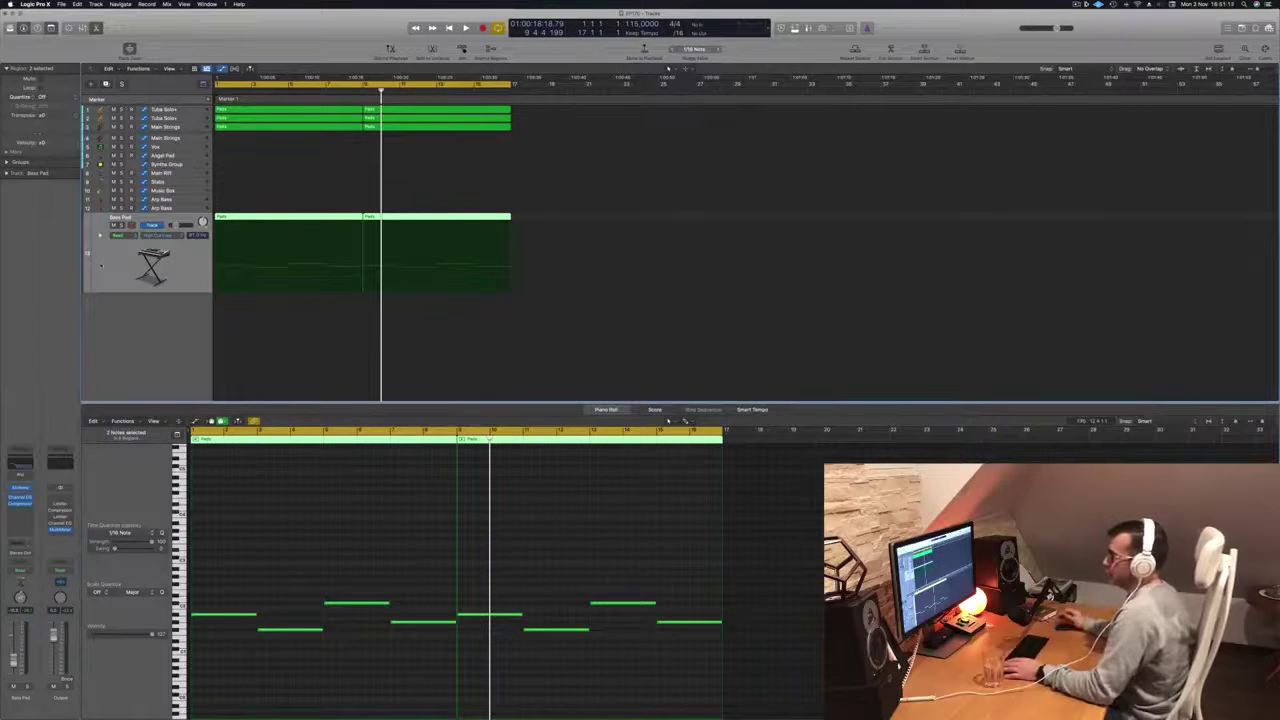
key(space)
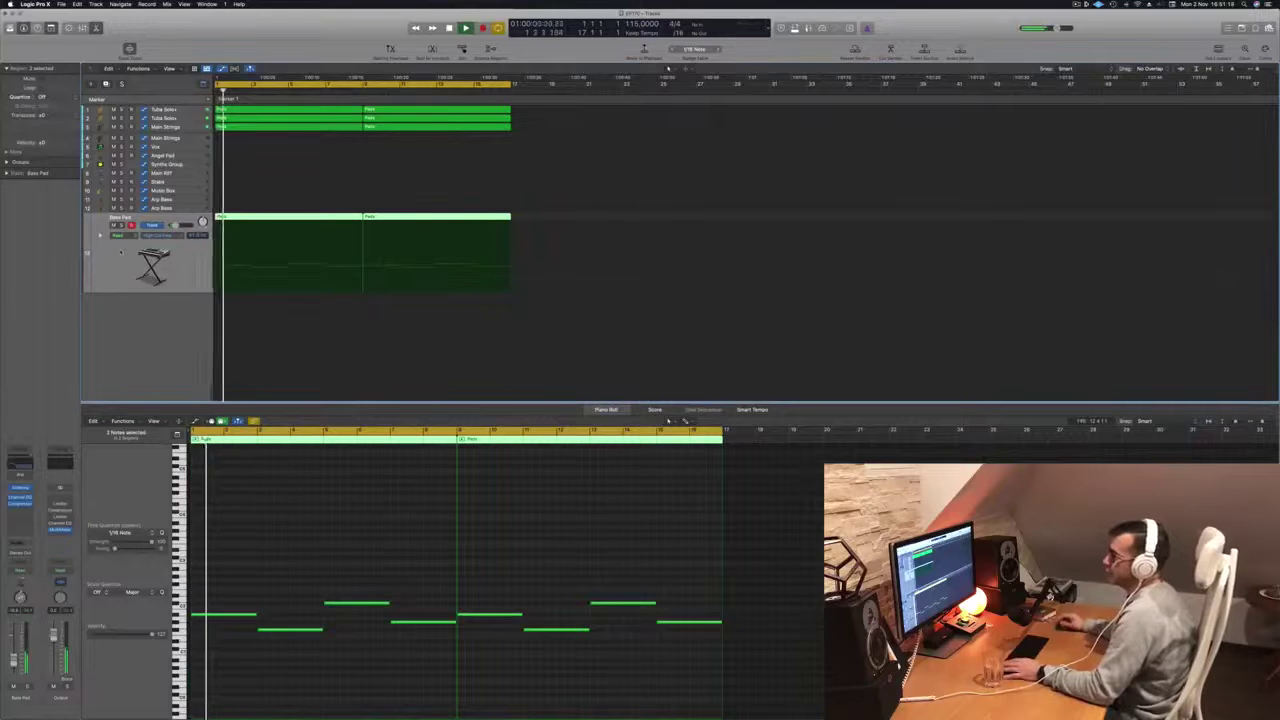
scroll(218, 343, left, 3)
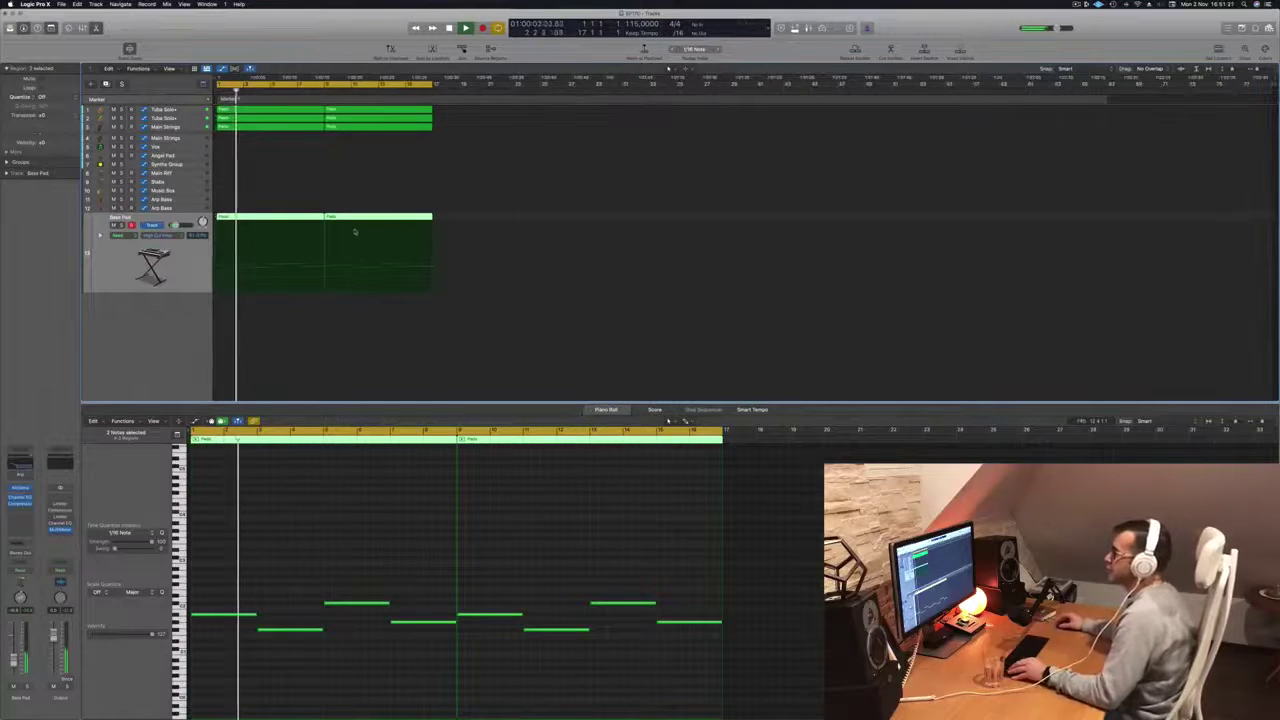
scroll(320, 204, up, 2)
key(super+Right)
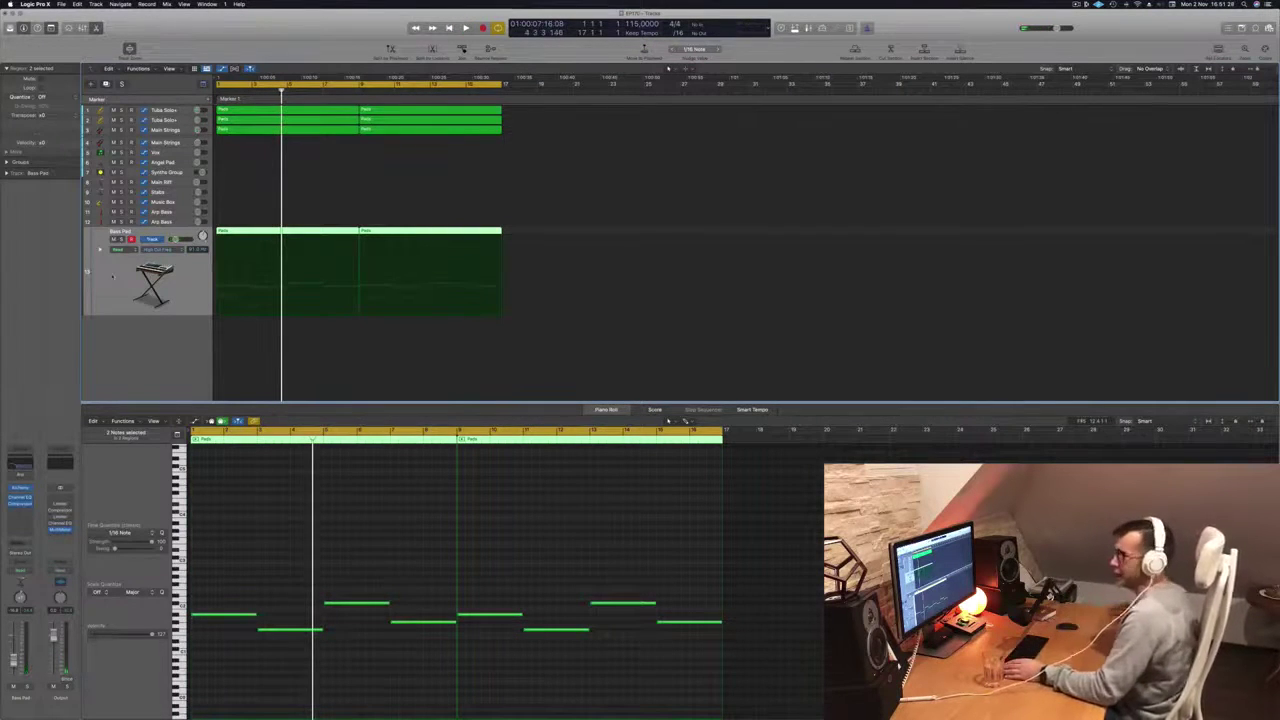
key(Return)
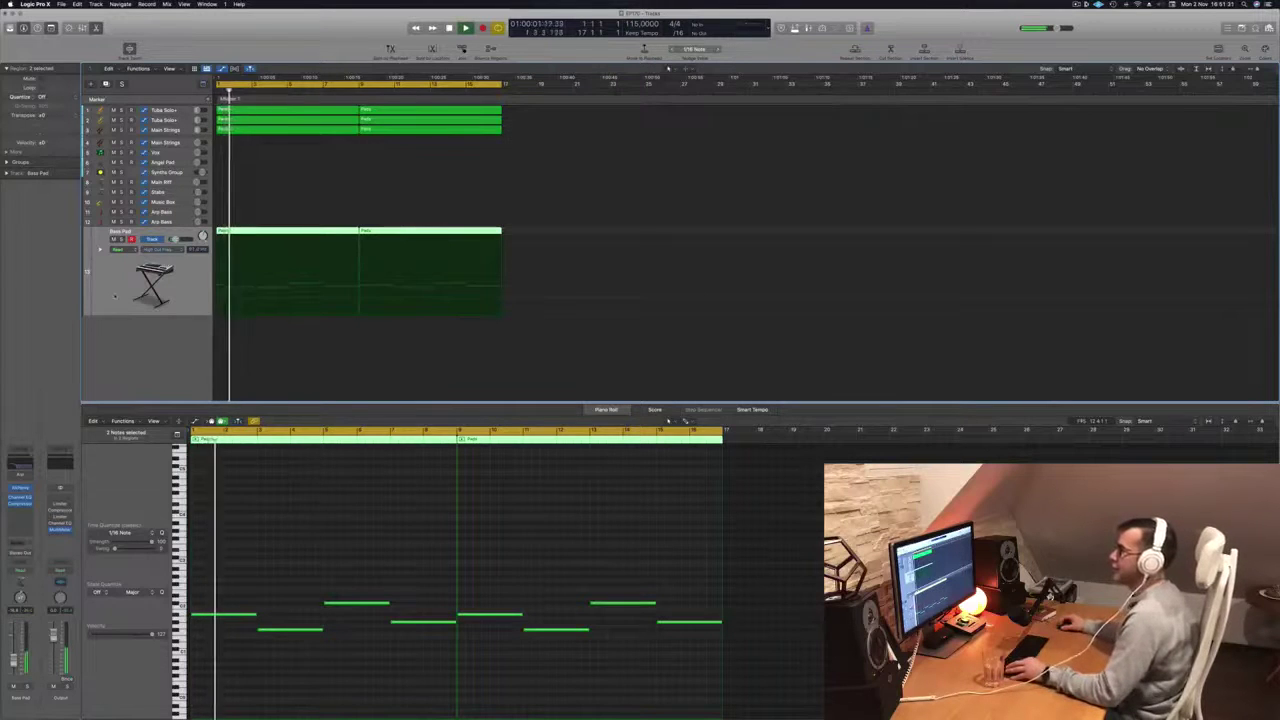
key(super+Down)
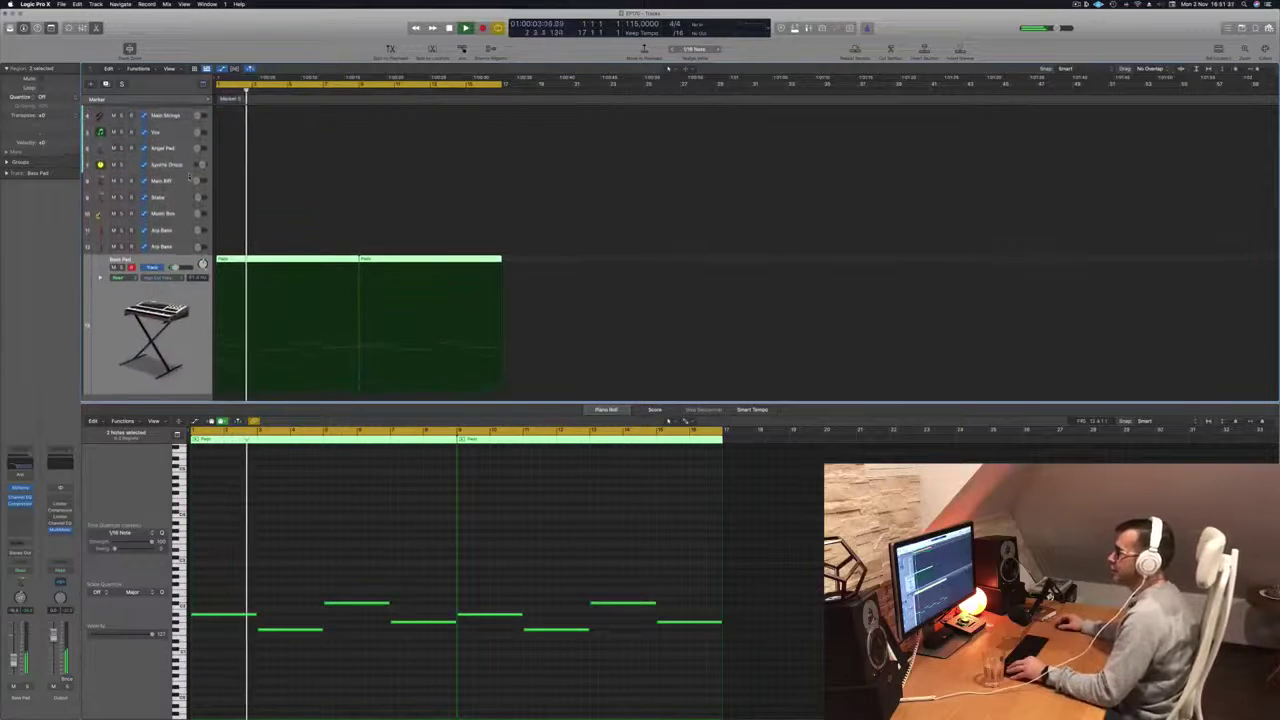
Step: Copy the Pads region at bar 1 from the first to the second Main Strings track
scroll(189, 178, up, 3)
click(267, 145)
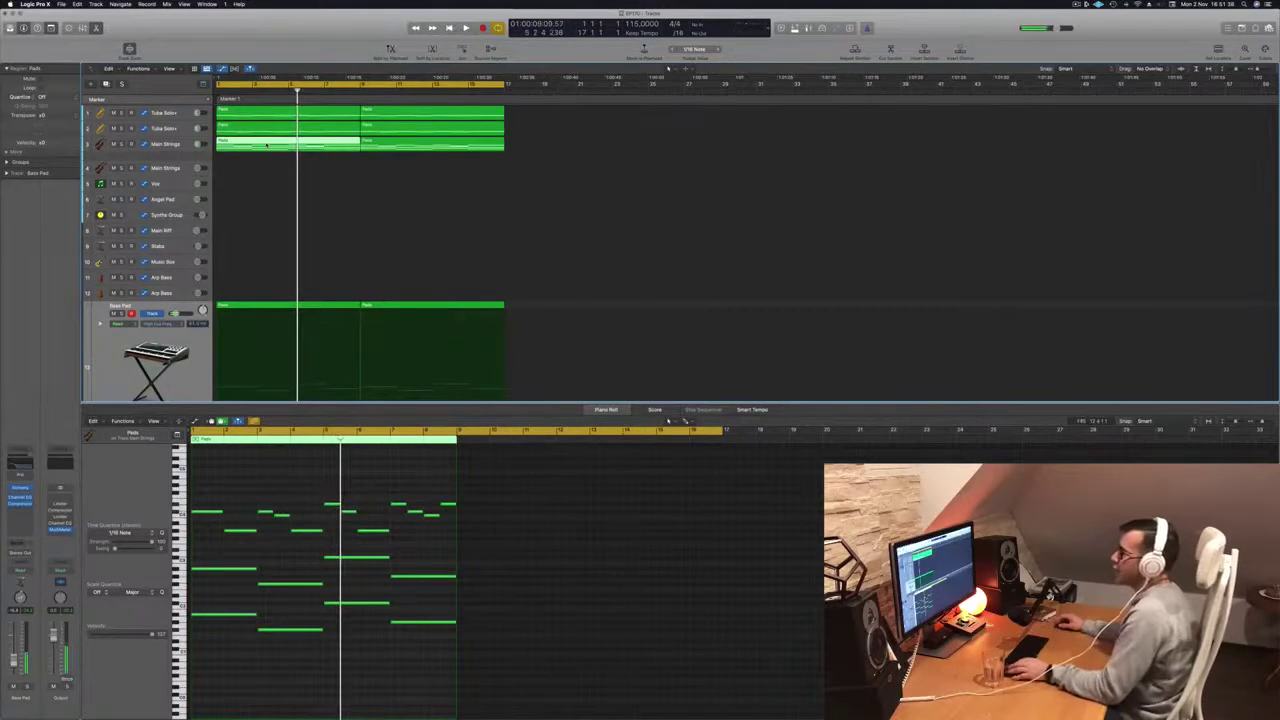
drag(266, 147, 262, 170)
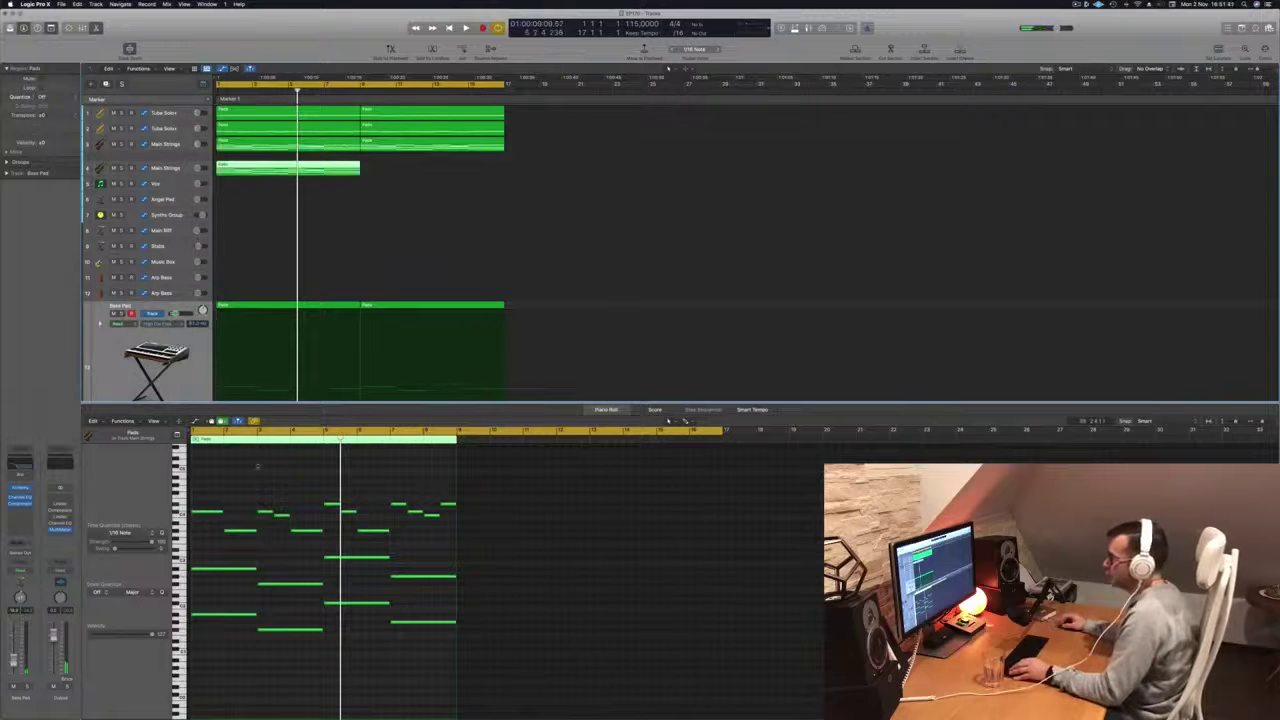
Step: Delete the melody notes from the second Main Strings region and transpose its chord notes up one octave
drag(222, 485, 447, 542)
drag(208, 537, 470, 671)
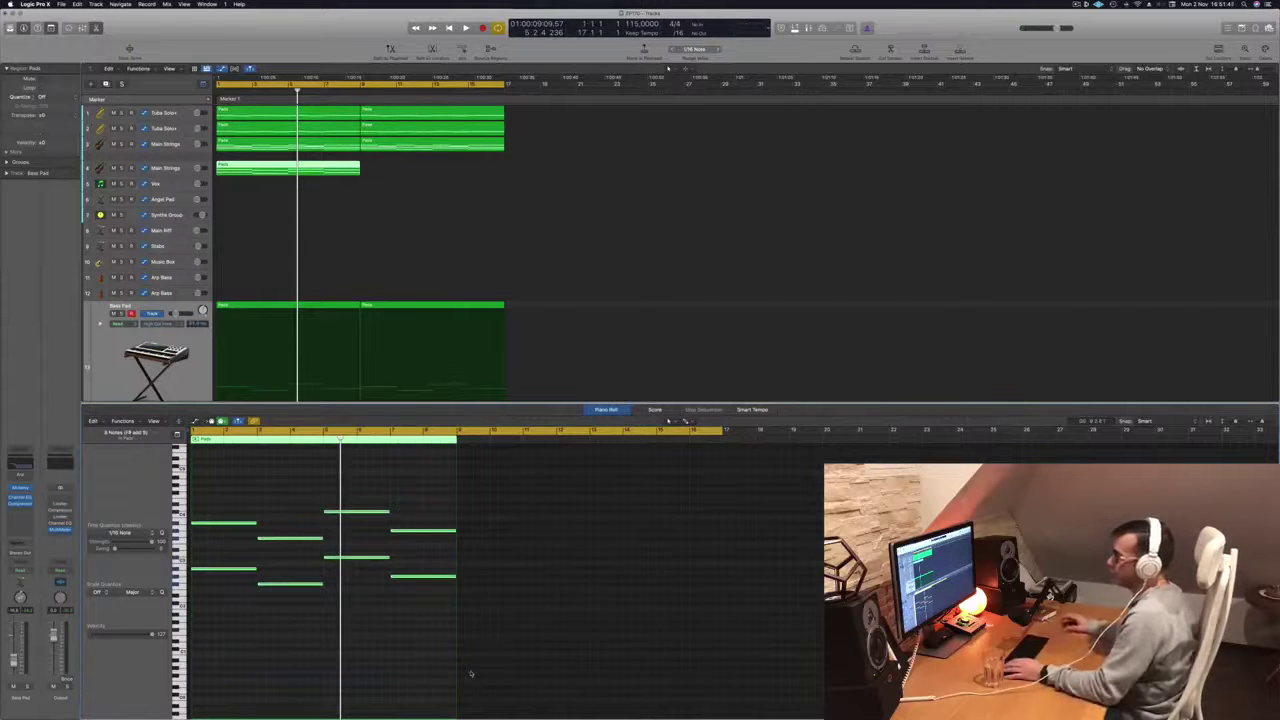
Step: Remove the second Main Strings track's High Cut automation and play the arrangement from the start
click(176, 170)
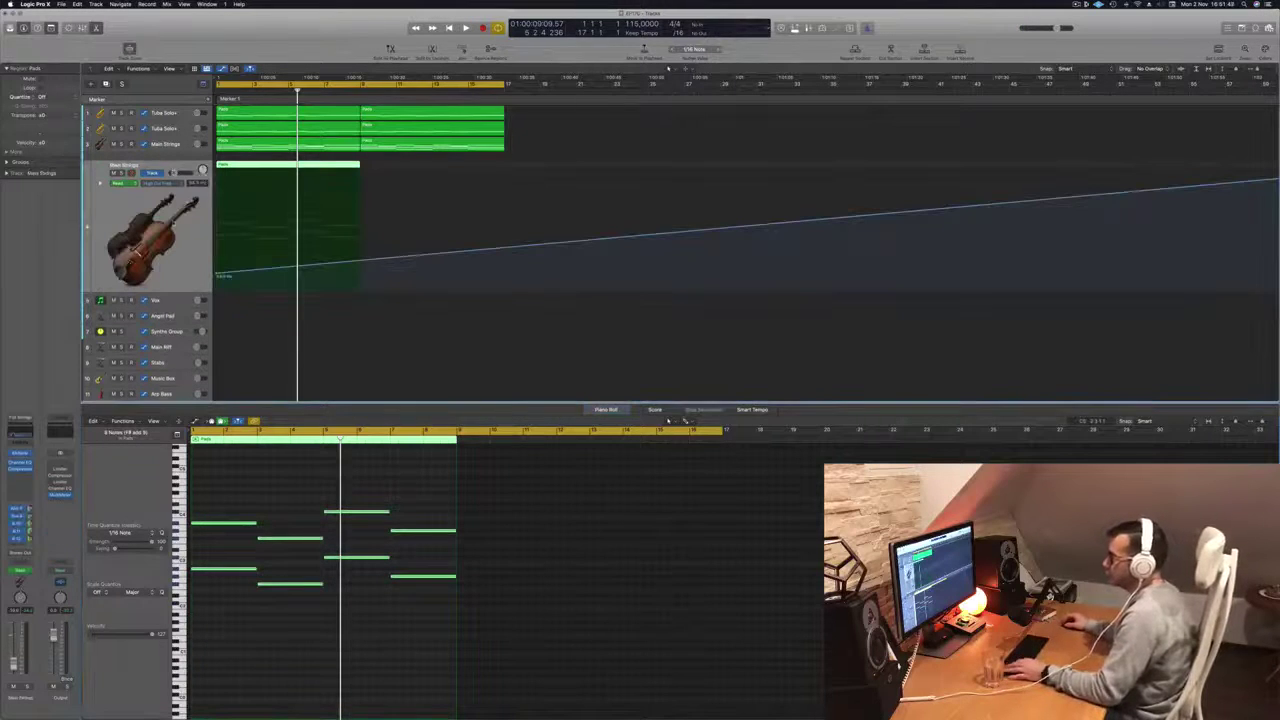
key(a)
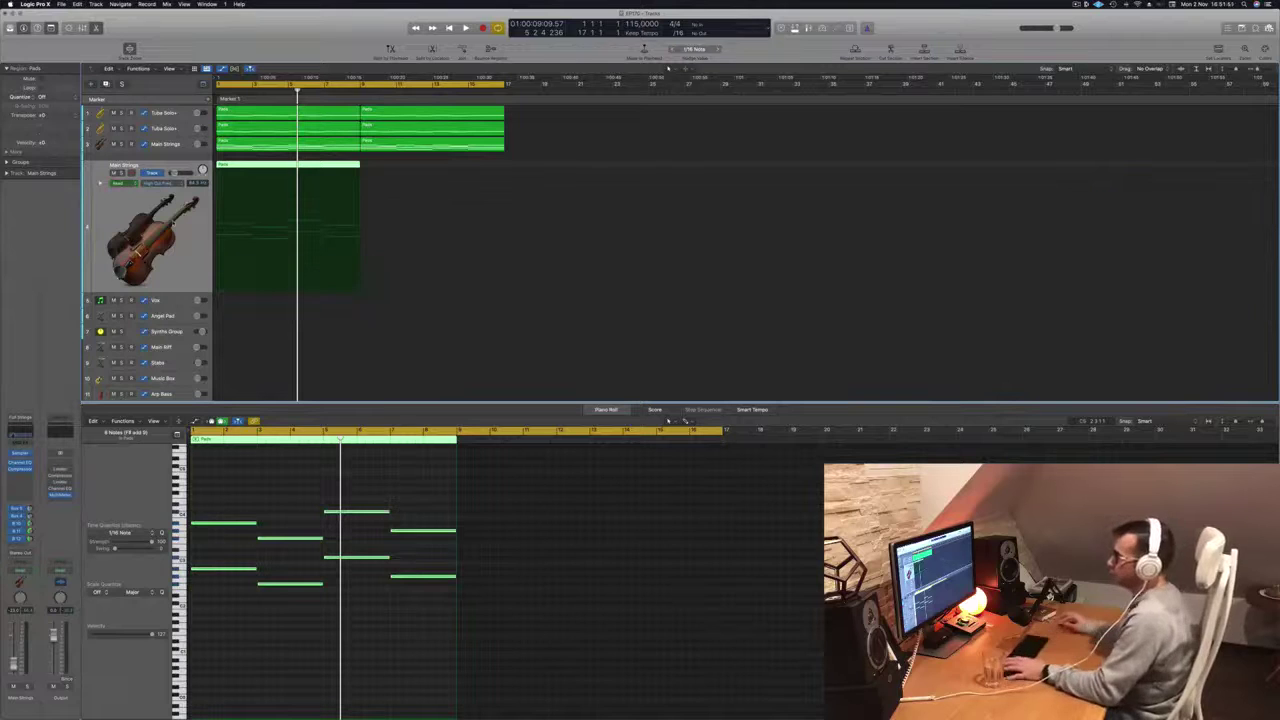
key(space)
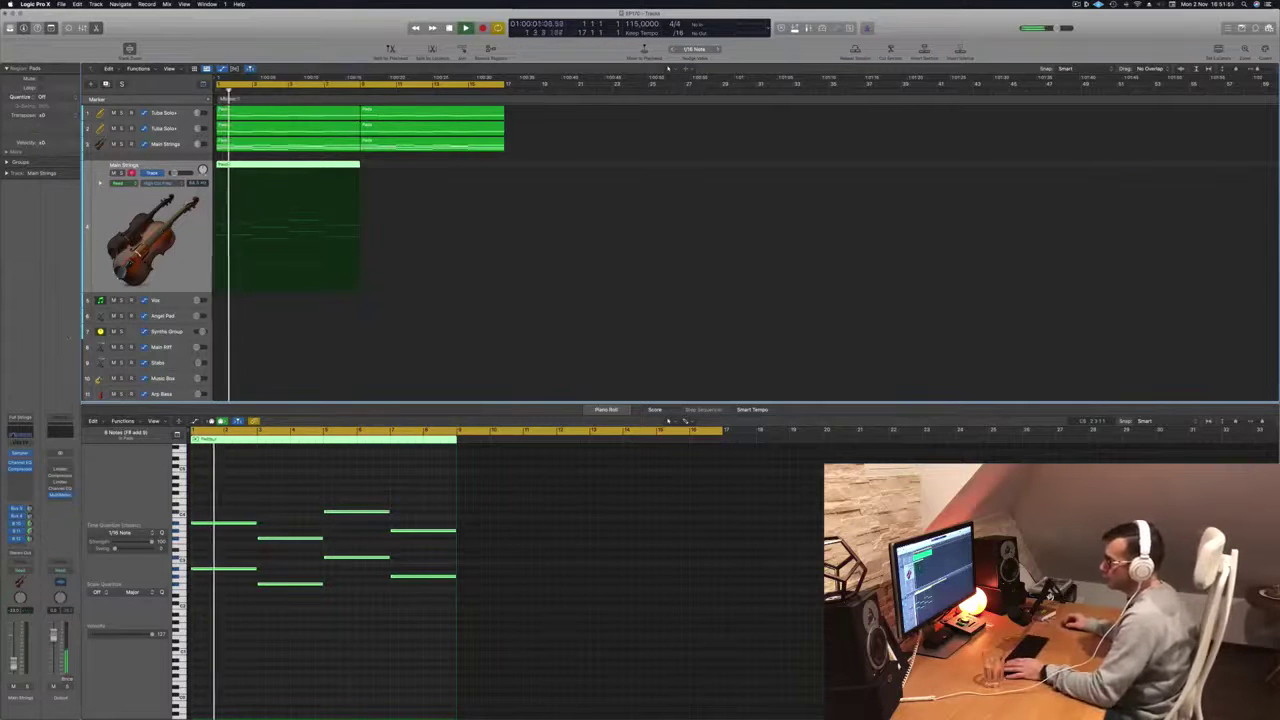
Step: Lower the second Main Strings track's volume slightly and set its Channel EQ low cut to 640 Hz during playback
key(v)
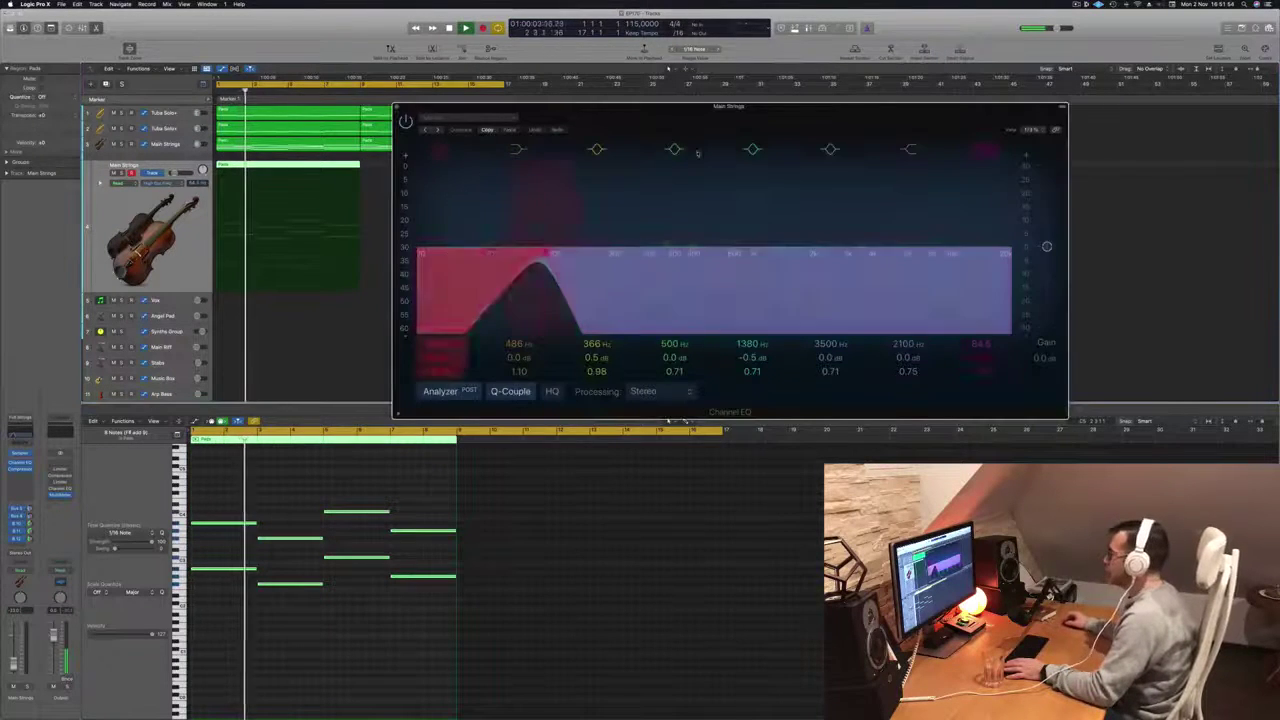
key(Return)
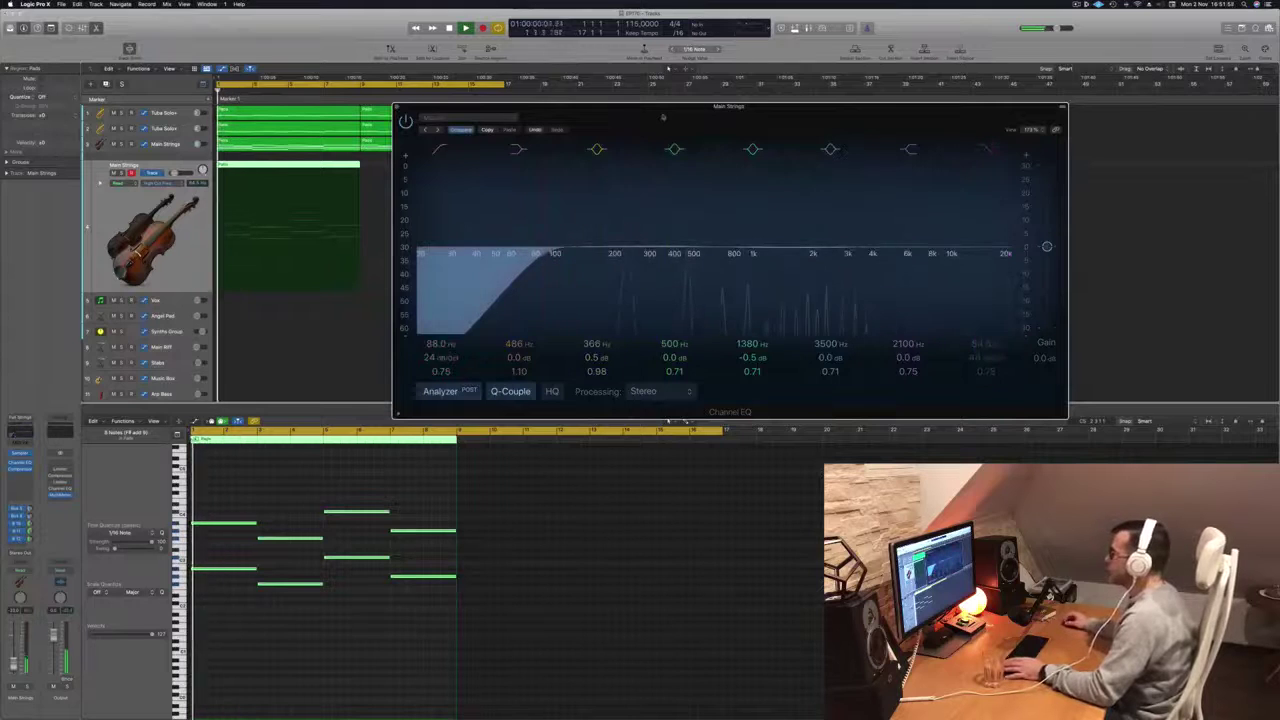
drag(661, 119, 753, 117)
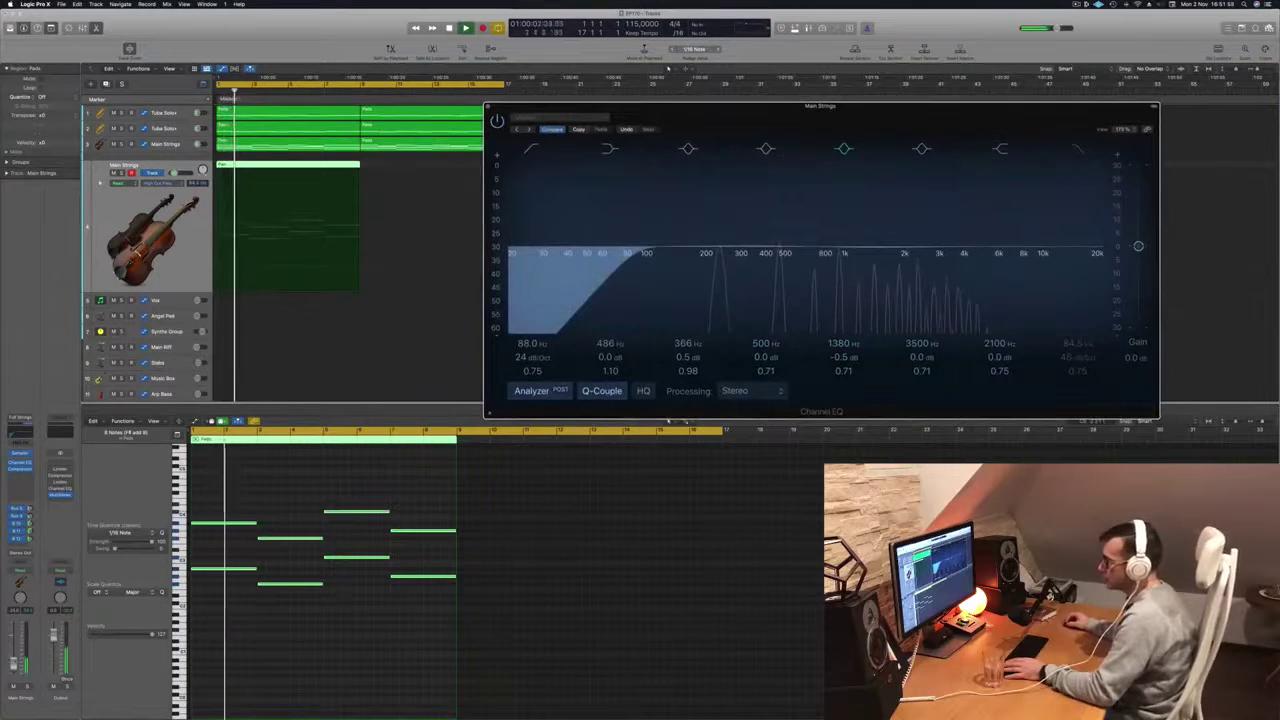
drag(14, 662, 14, 667)
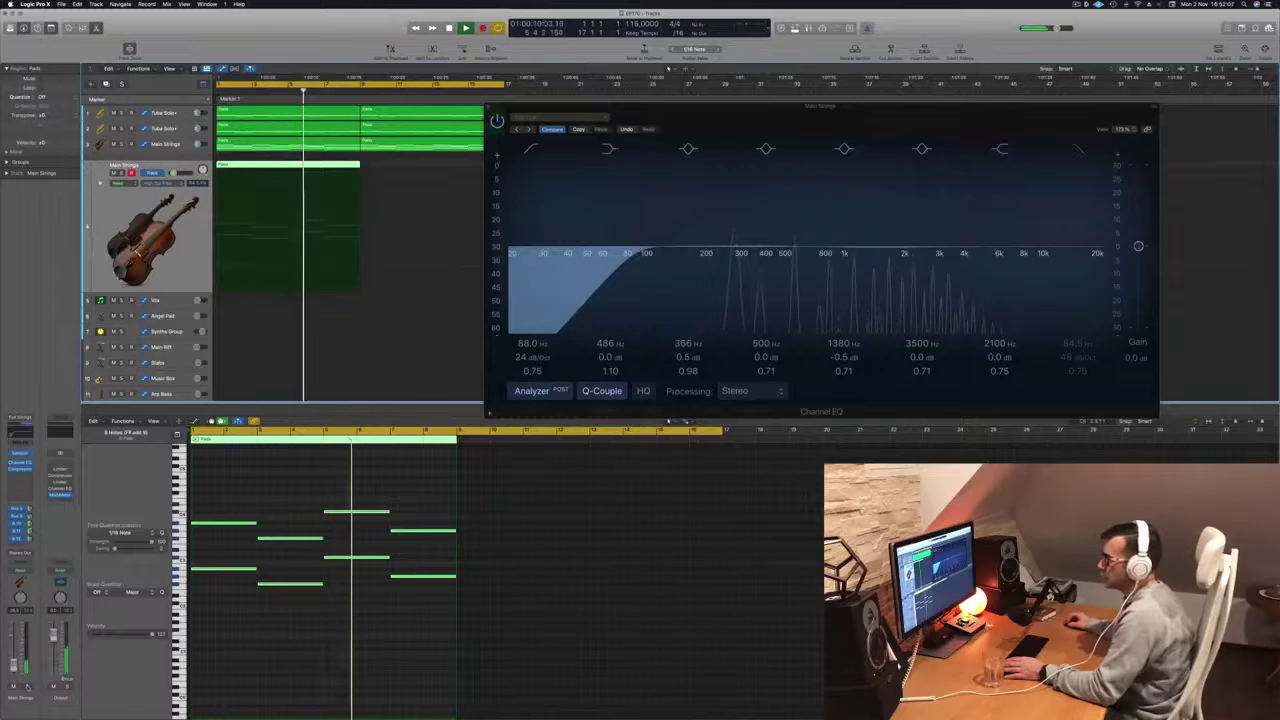
drag(628, 250, 805, 253)
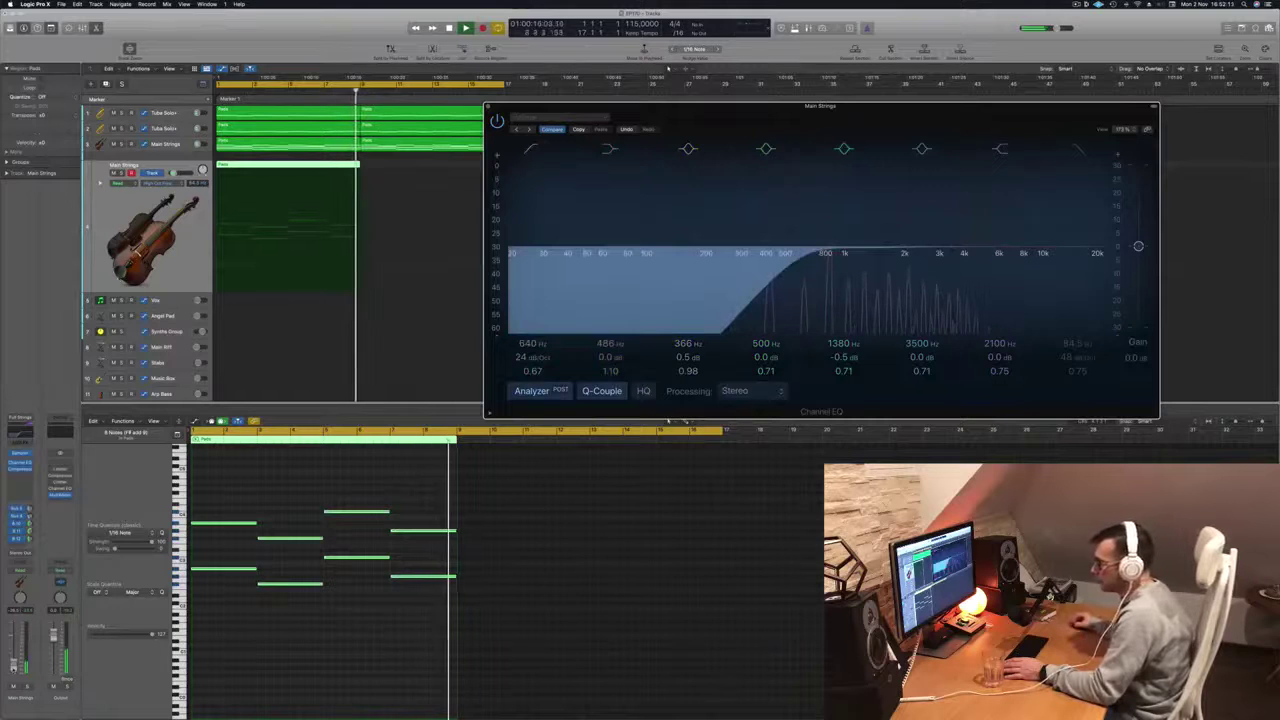
drag(820, 106, 713, 295)
key(space)
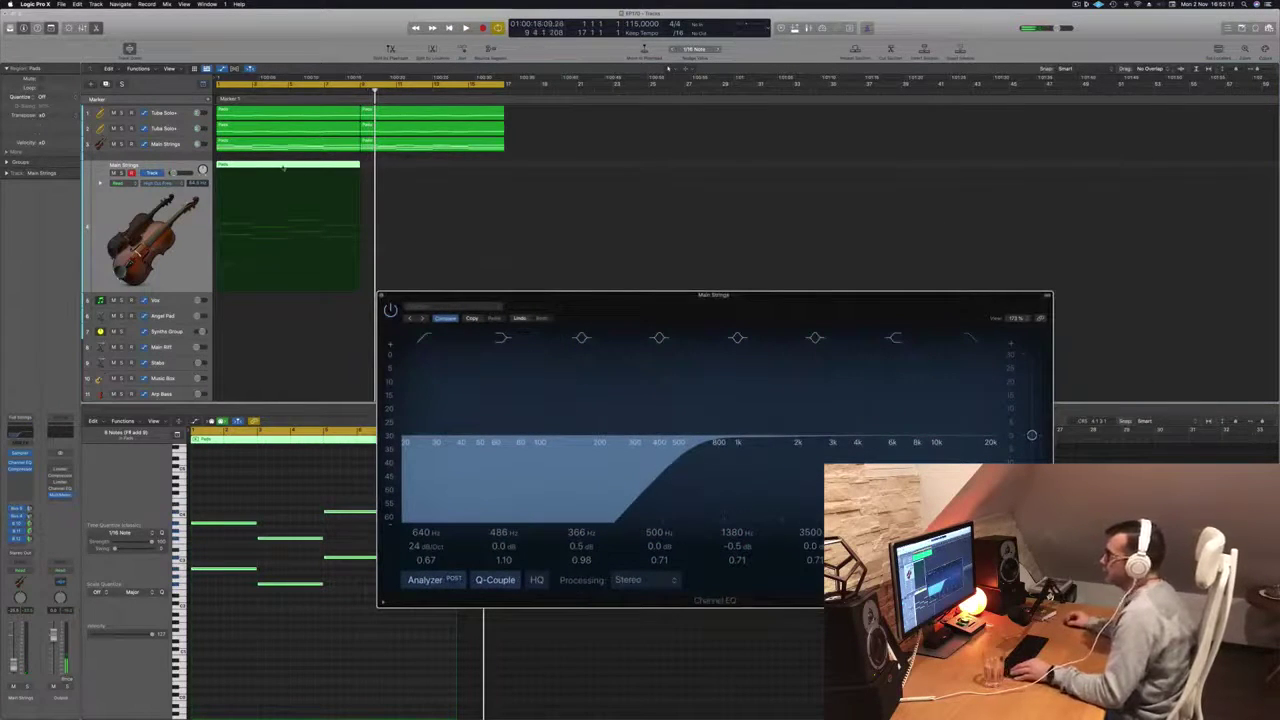
Step: Copy the second Main Strings region to bar 9 and compare the mix with that track muted and unmuted
drag(283, 168, 428, 176)
key(space)
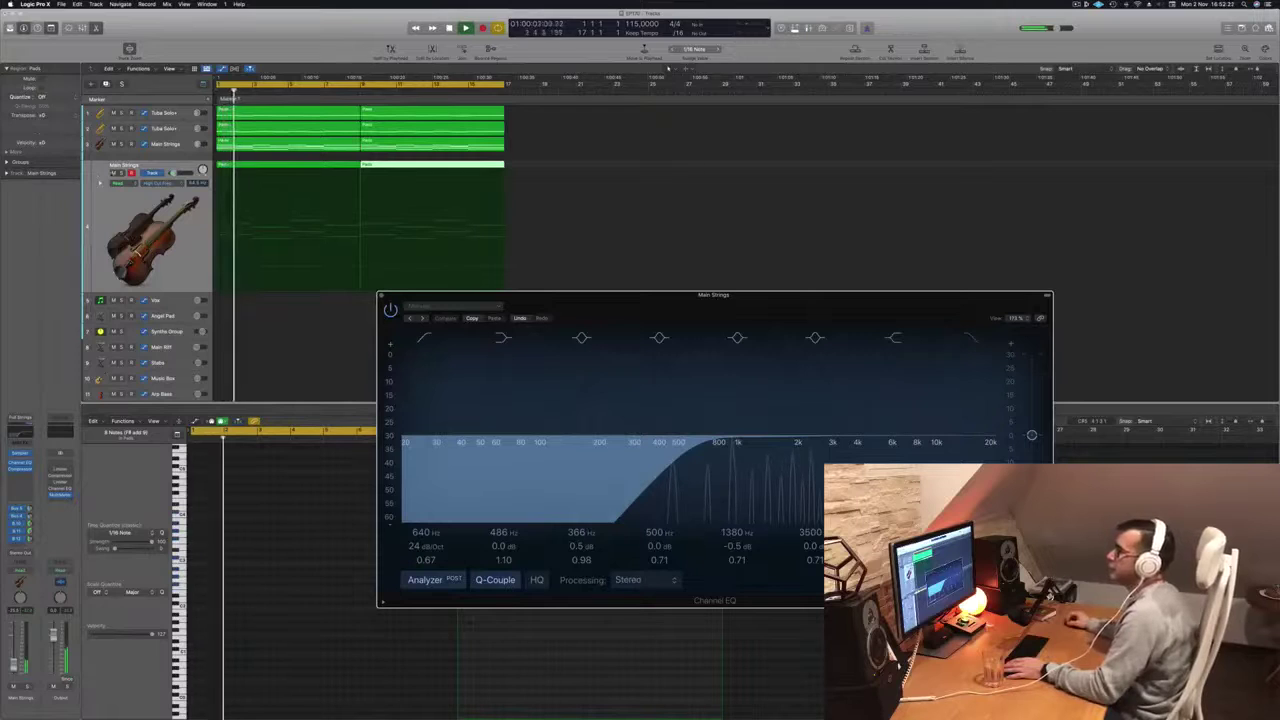
click(114, 173)
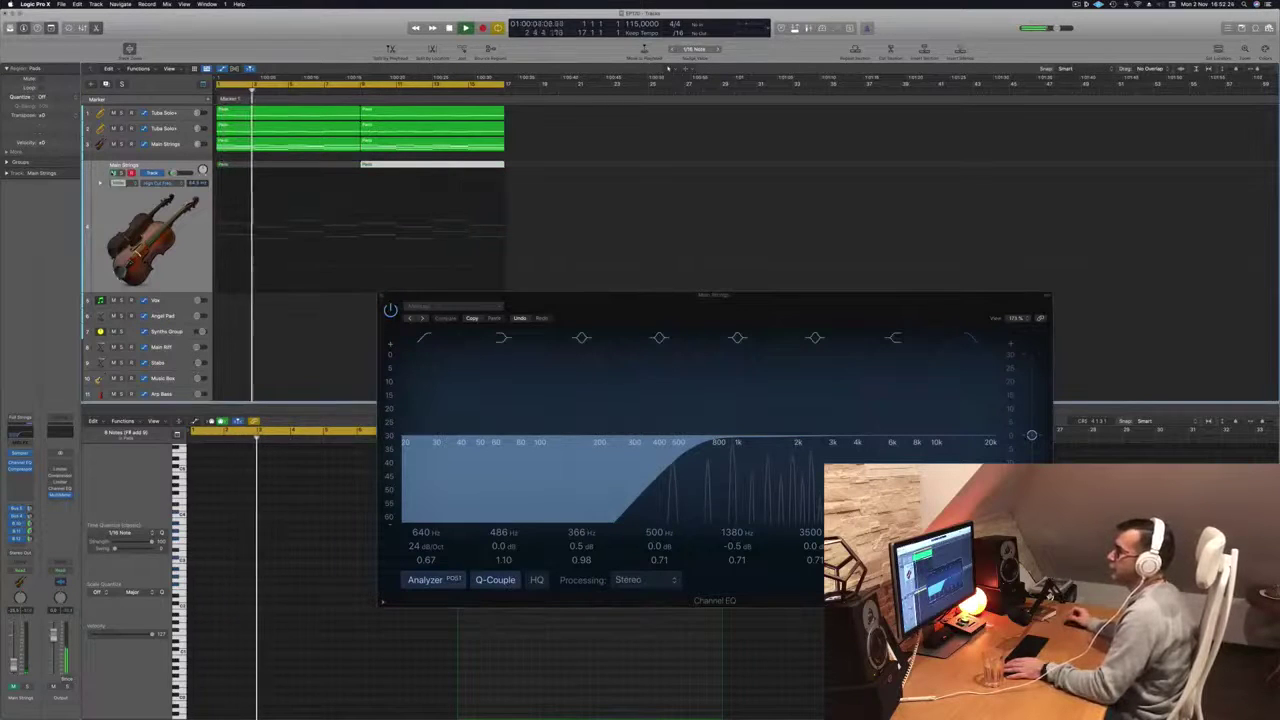
click(114, 173)
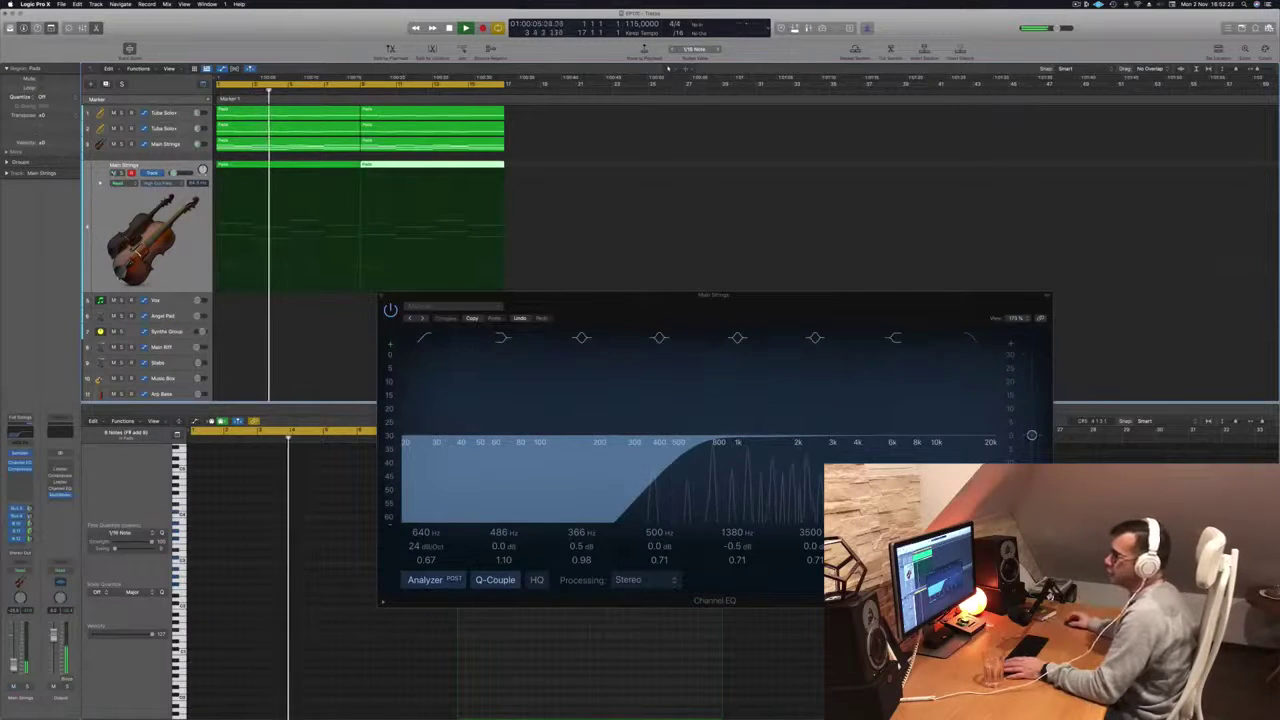
key(Return)
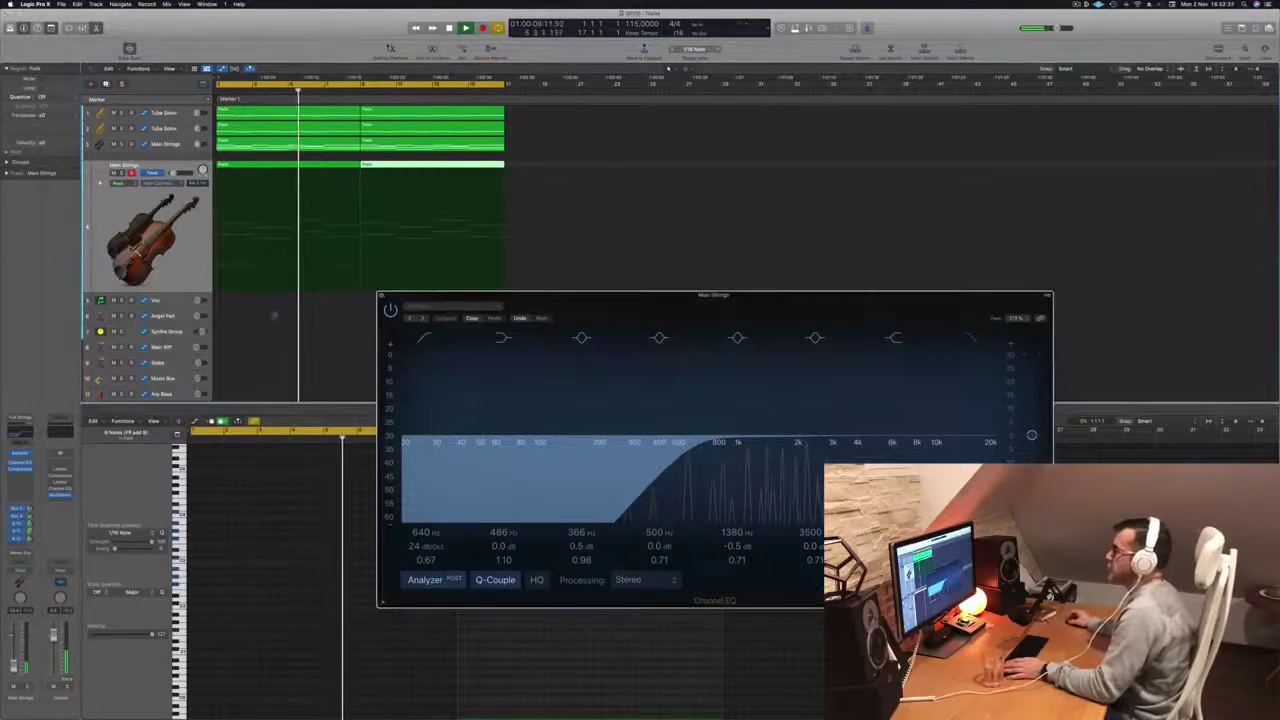
key(super+w)
Step: Copy the second Main Strings region to bars 1 and 9 of the first Arp Bass track and remove that track's automation
scroll(240, 311, down, 3)
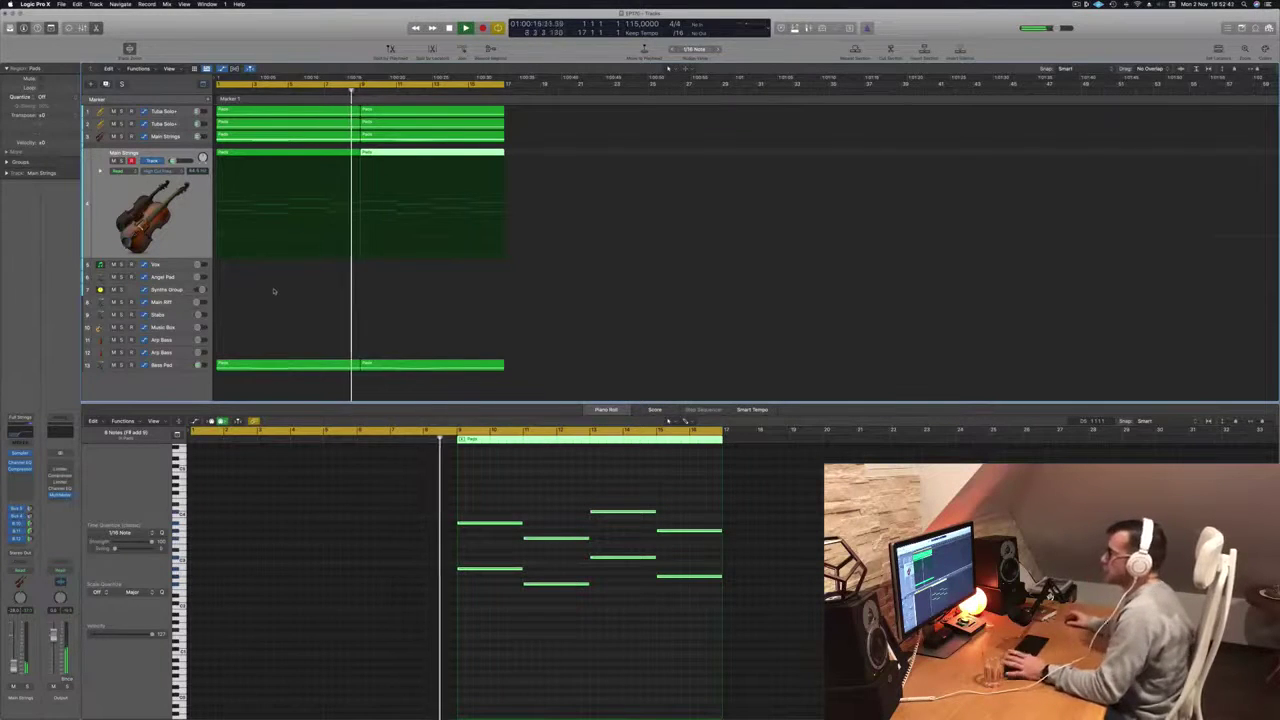
click(168, 265)
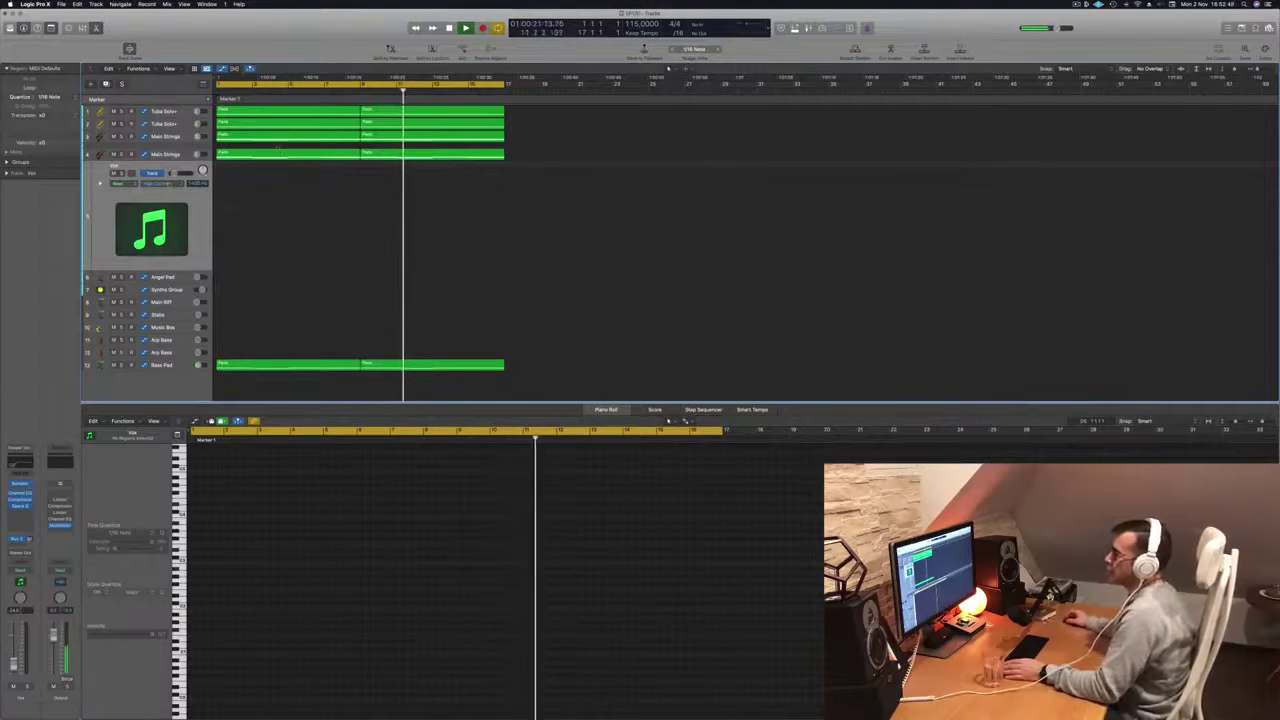
click(280, 153)
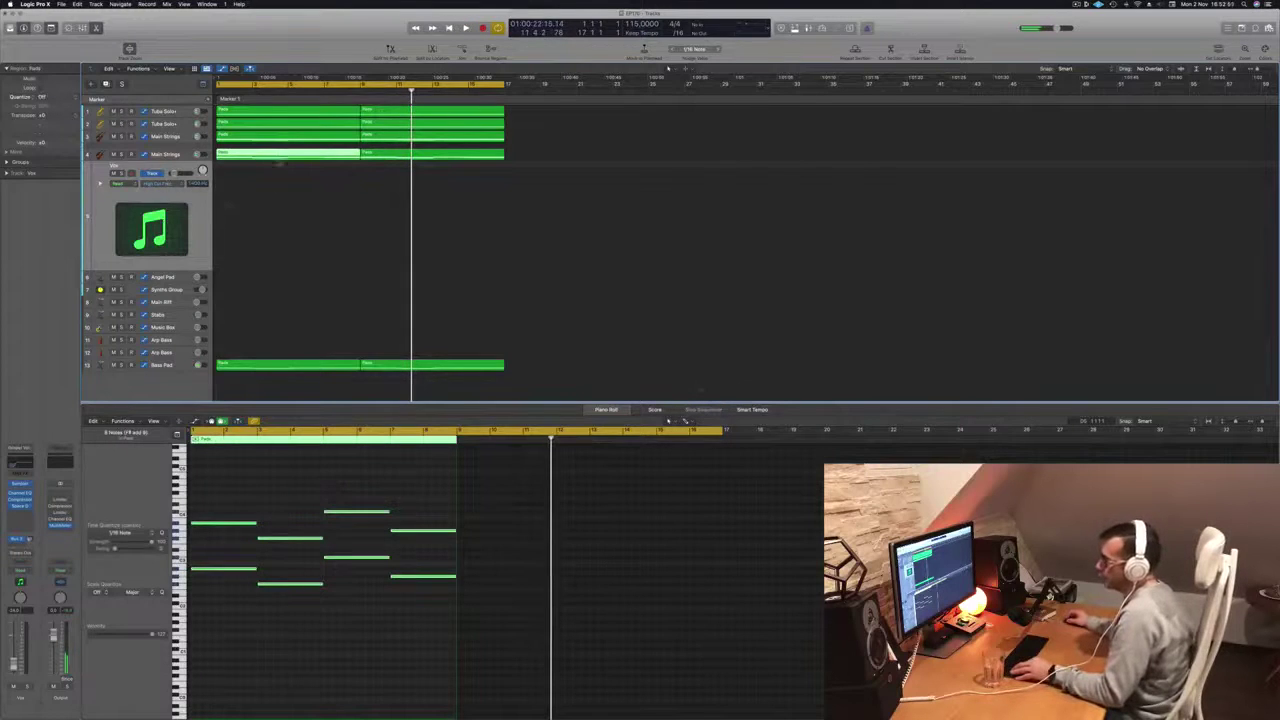
drag(278, 157, 267, 346)
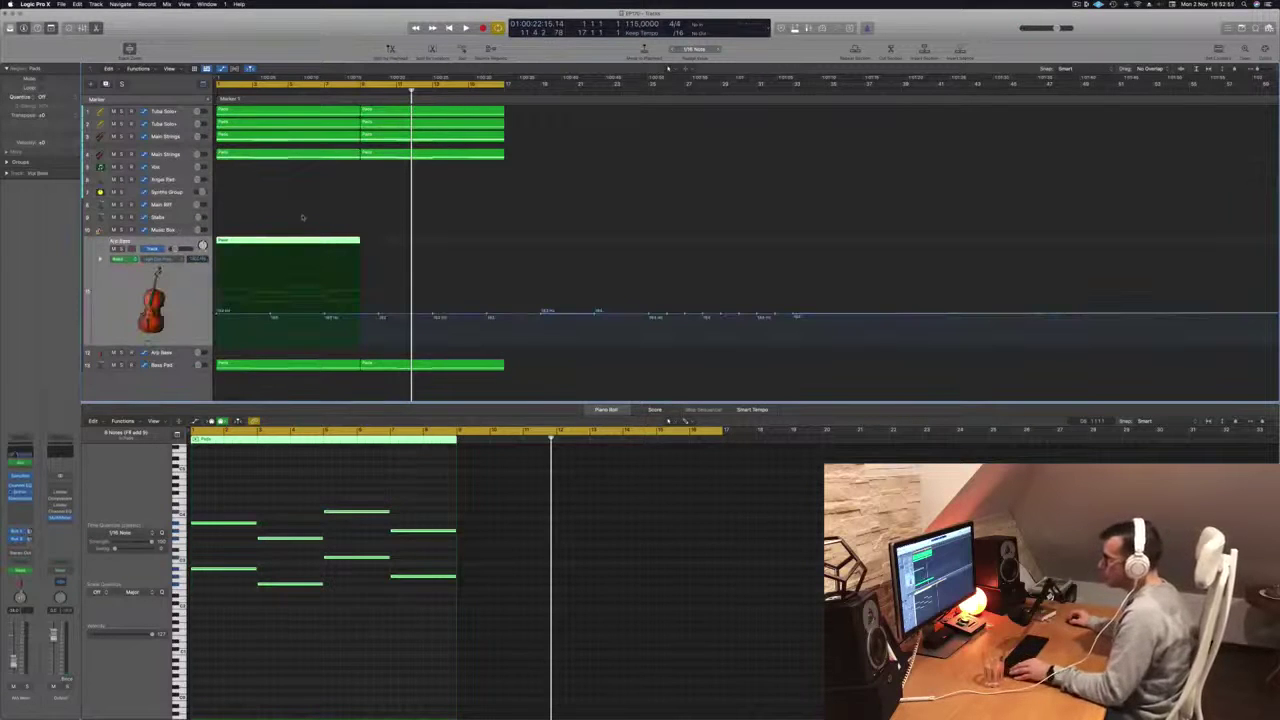
drag(295, 242, 441, 256)
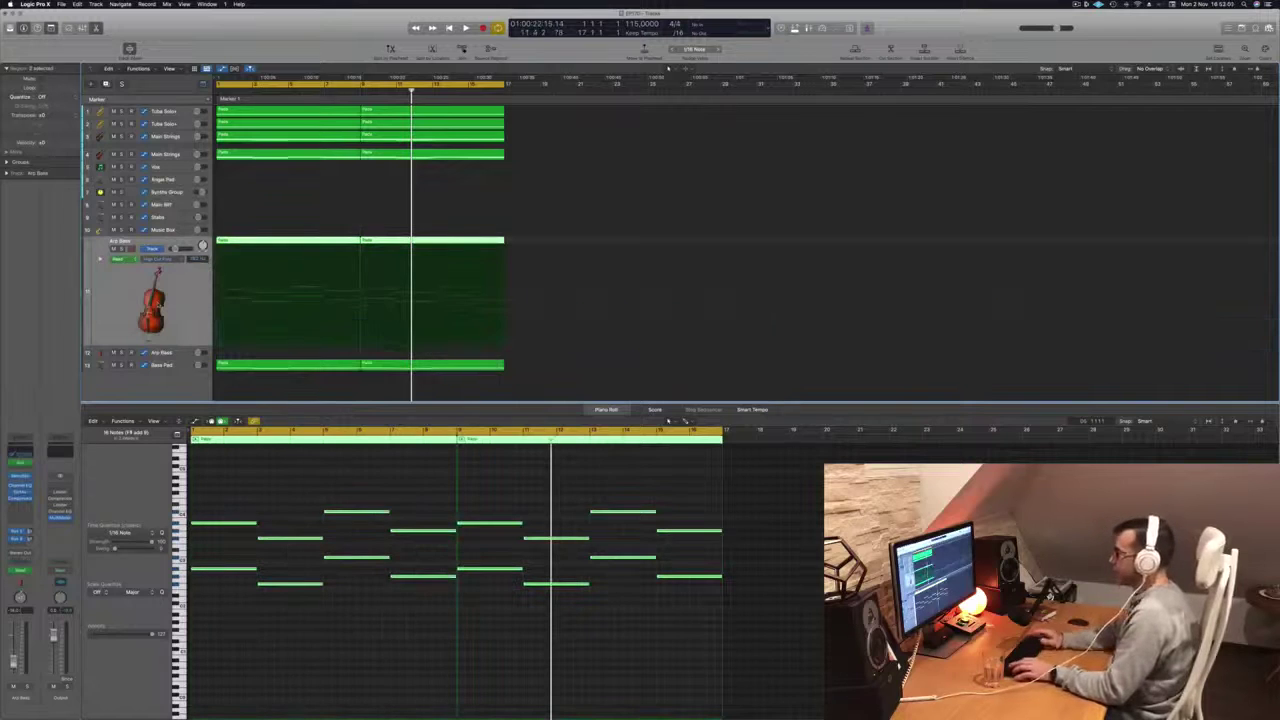
Step: Play the arrangement from the start and choose another automation parameter to display on the first Arp Bass track
key(Return)
key(space)
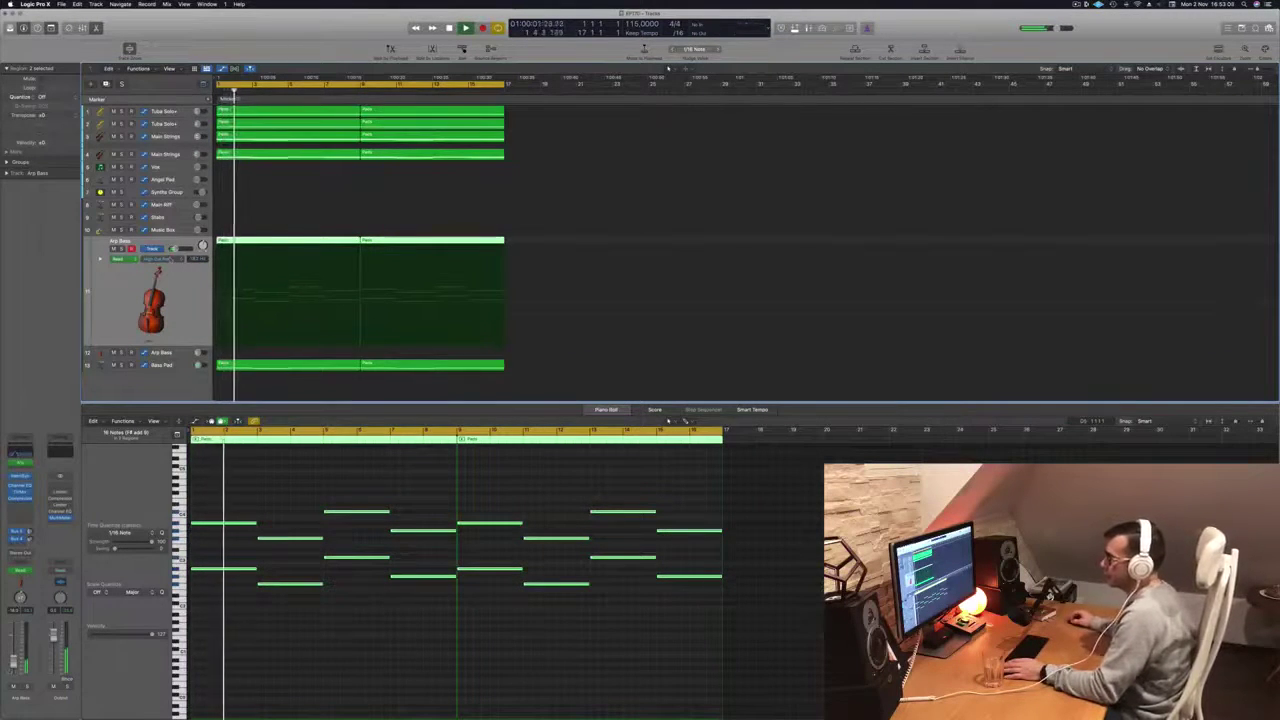
click(175, 258)
click(198, 362)
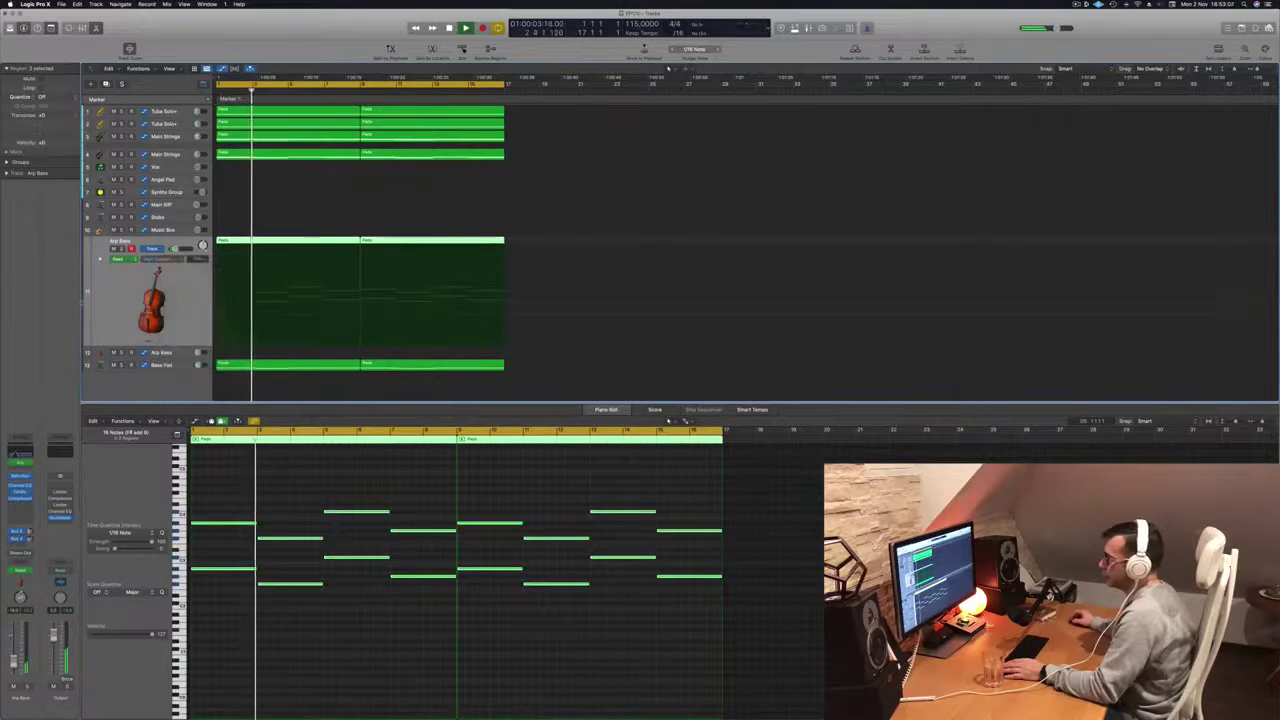
Step: Play from the start and set the high cut in the first Arp Bass track's Channel EQ to 180 Hz
key(Return)
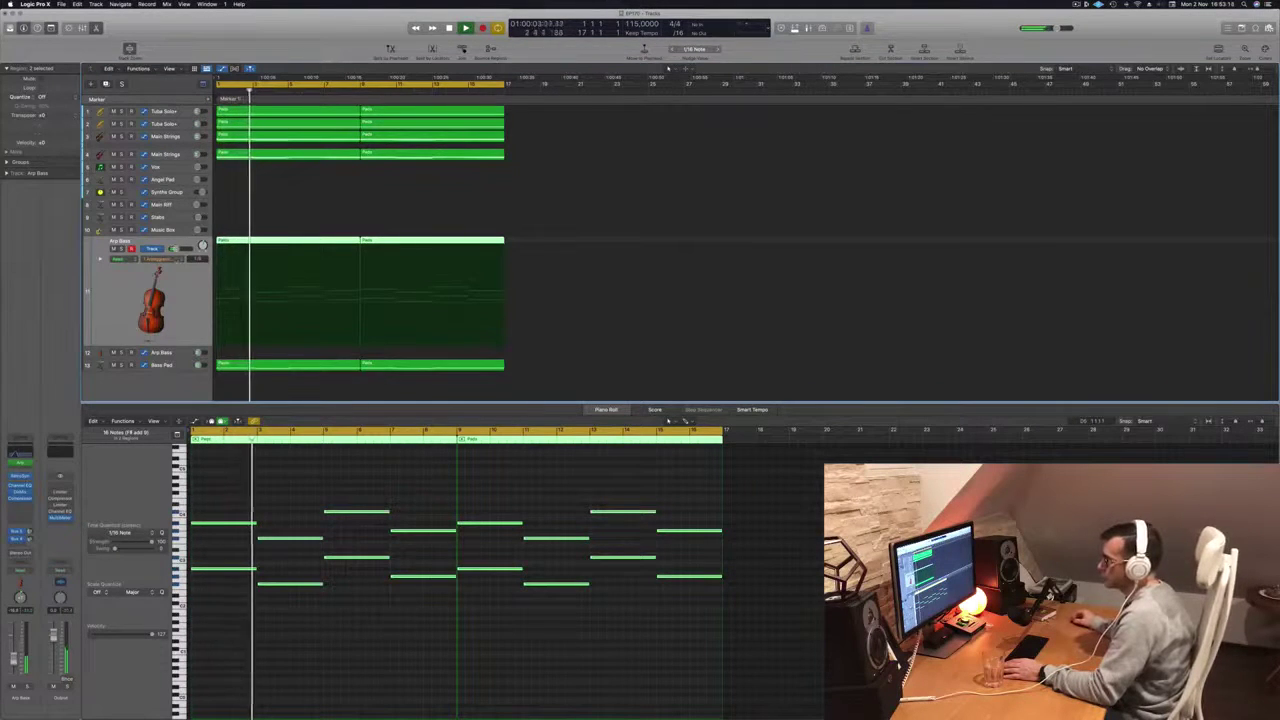
click(160, 259)
click(143, 288)
key(space)
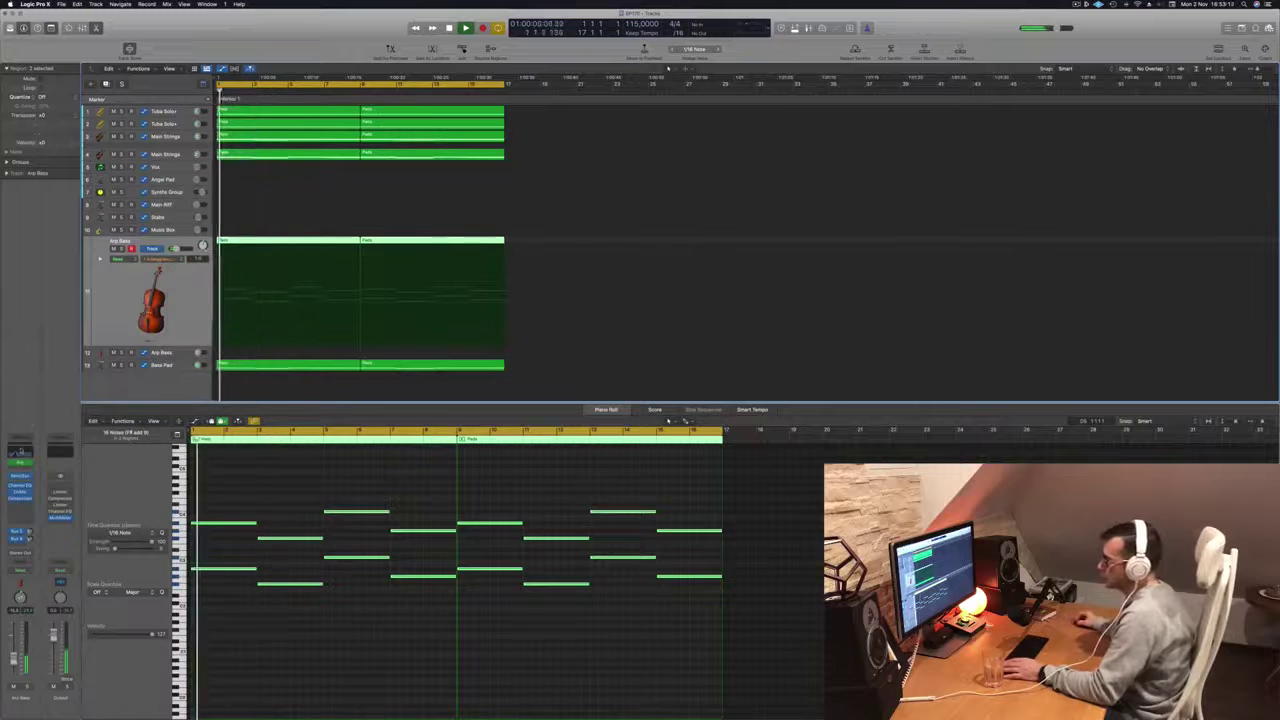
click(20, 485)
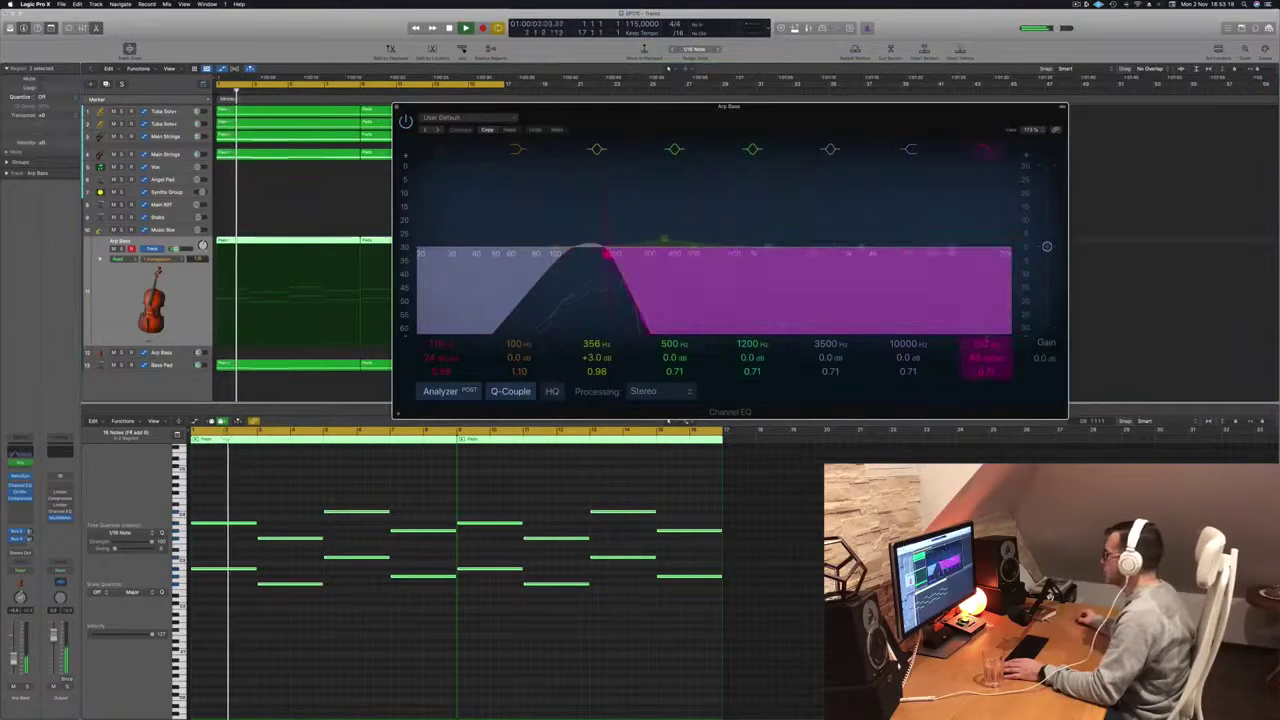
mouse_move(608, 254)
mouse_down()
mouse_move(668, 254)
mouse_move(612, 254)
mouse_up()
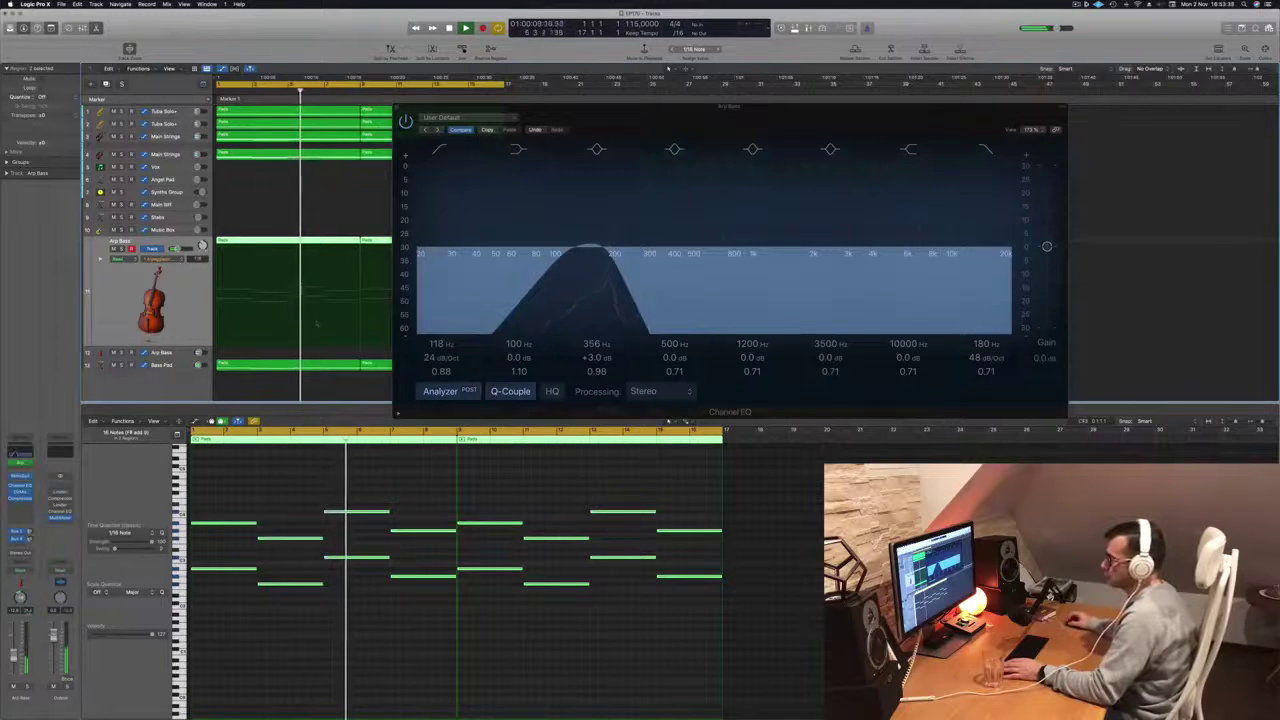
drag(791, 122, 927, 126)
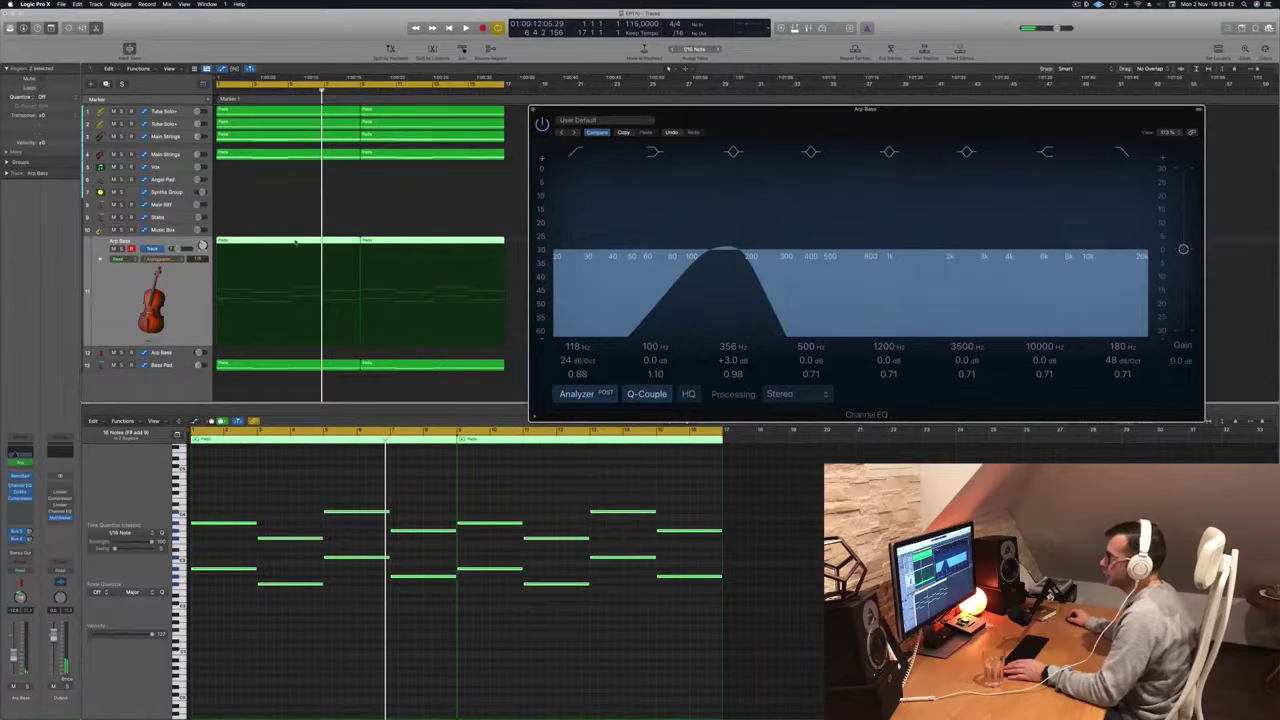
Step: Try the two Arp Bass regions on the second Arp Bass track during playback and delete them from it
drag(296, 242, 285, 356)
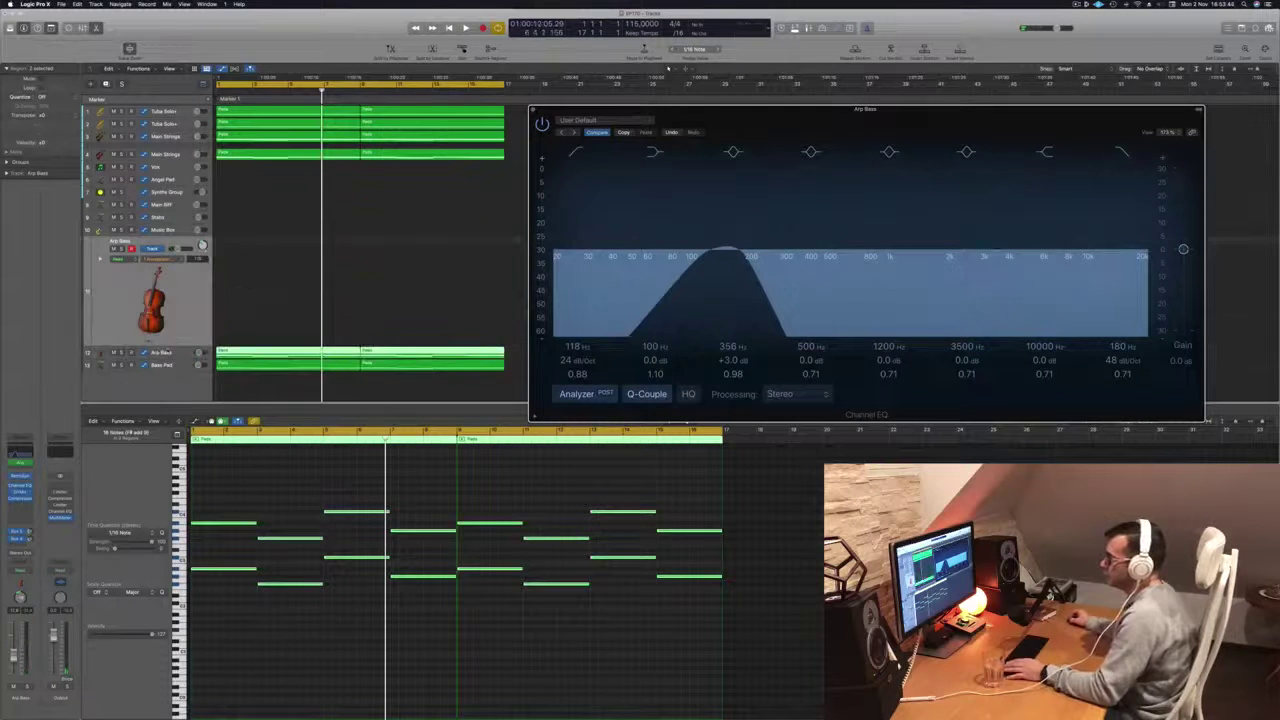
key(space)
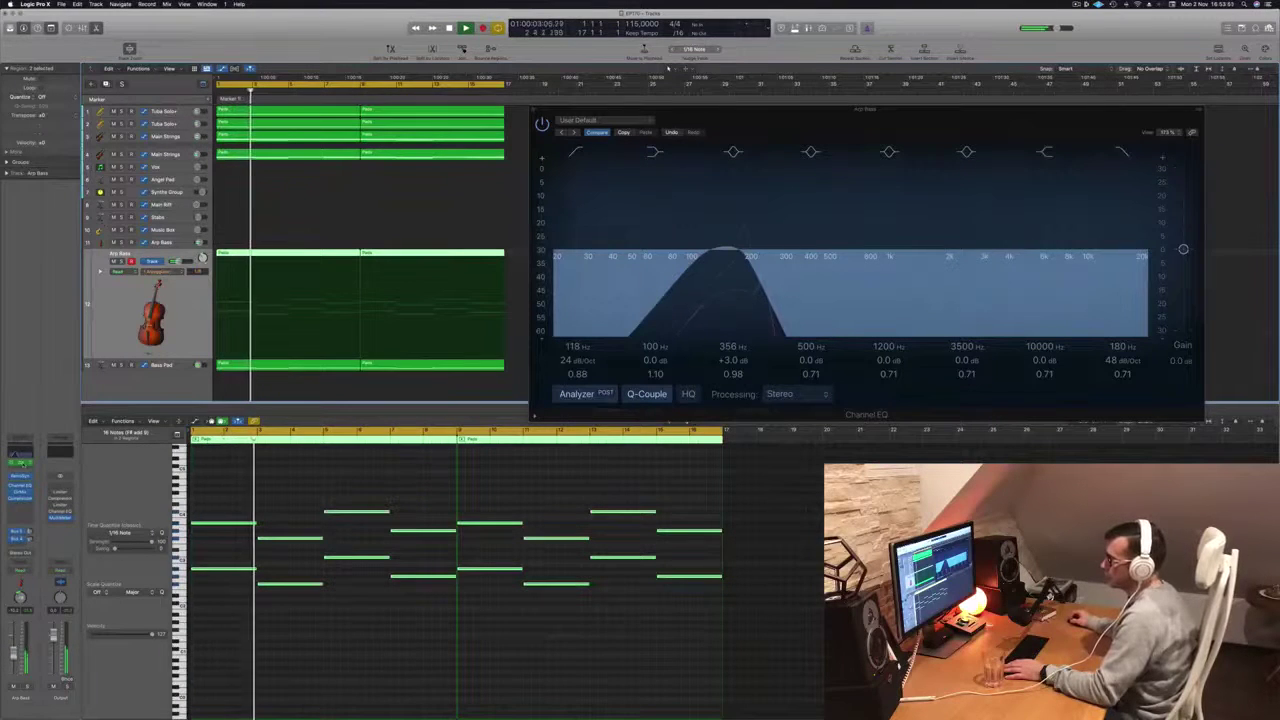
key(super+w)
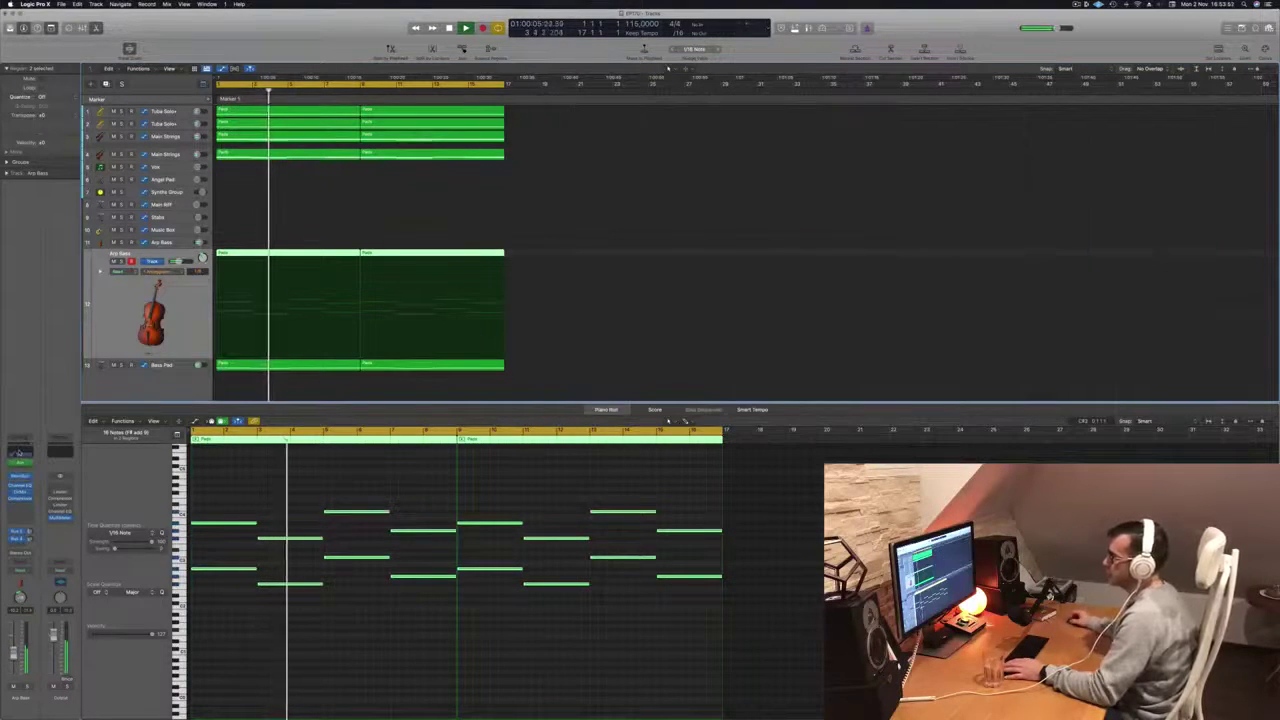
key(v)
drag(801, 128, 749, 139)
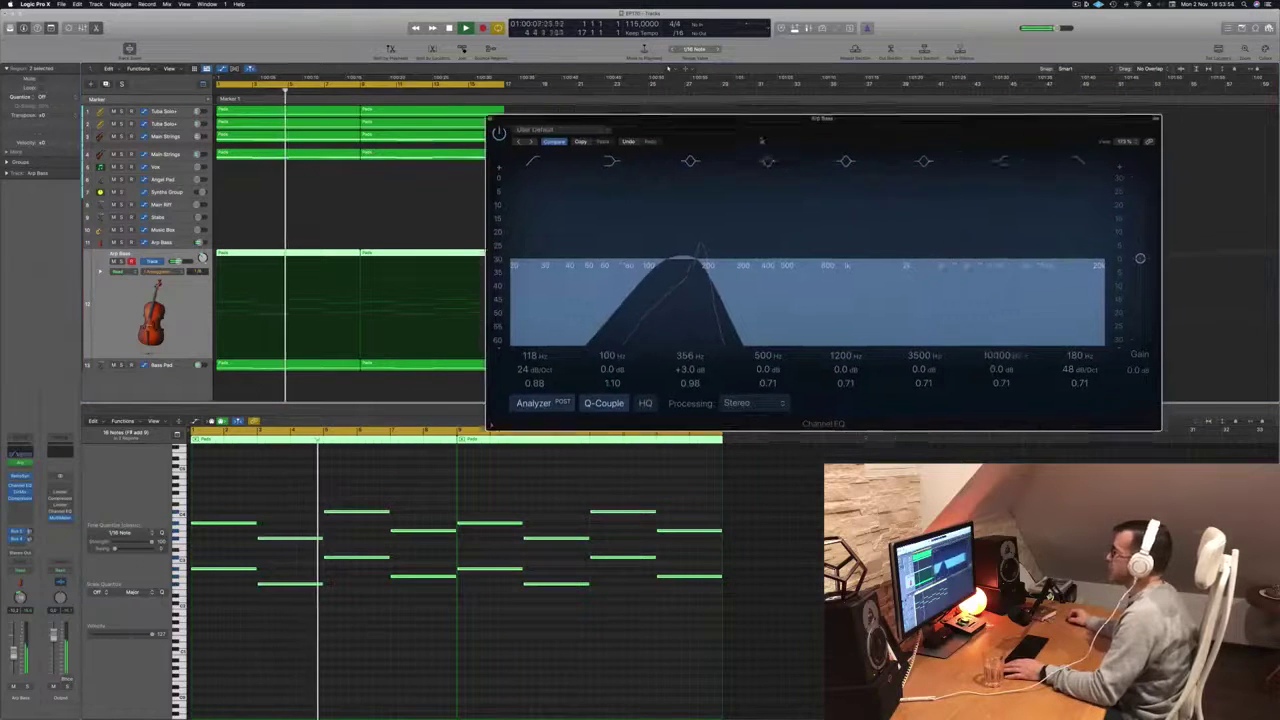
key(v)
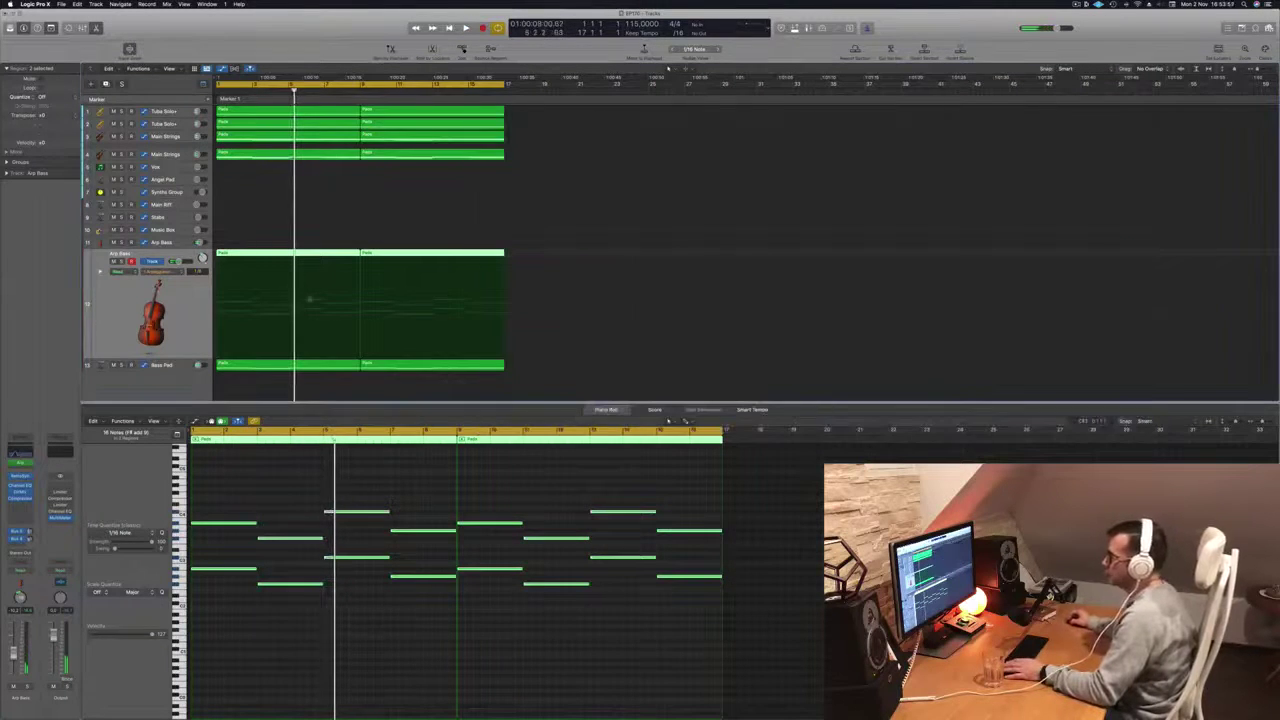
drag(518, 250, 358, 268)
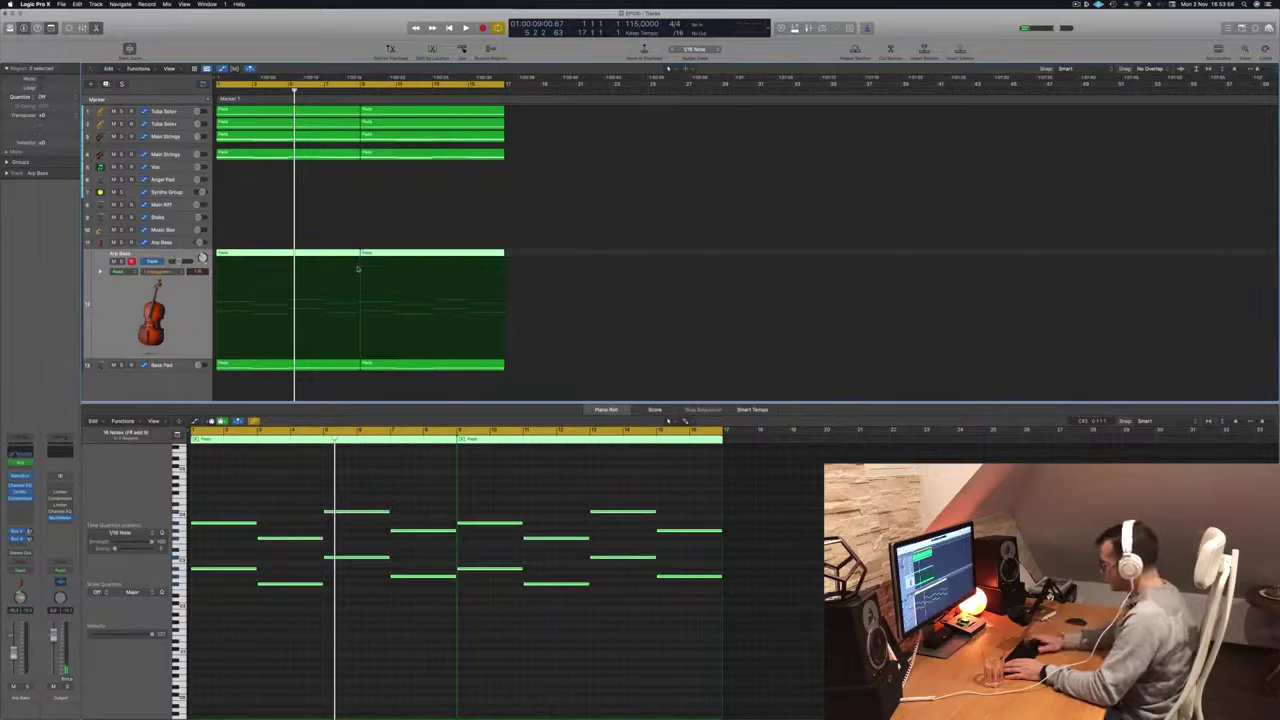
key(BackSpace)
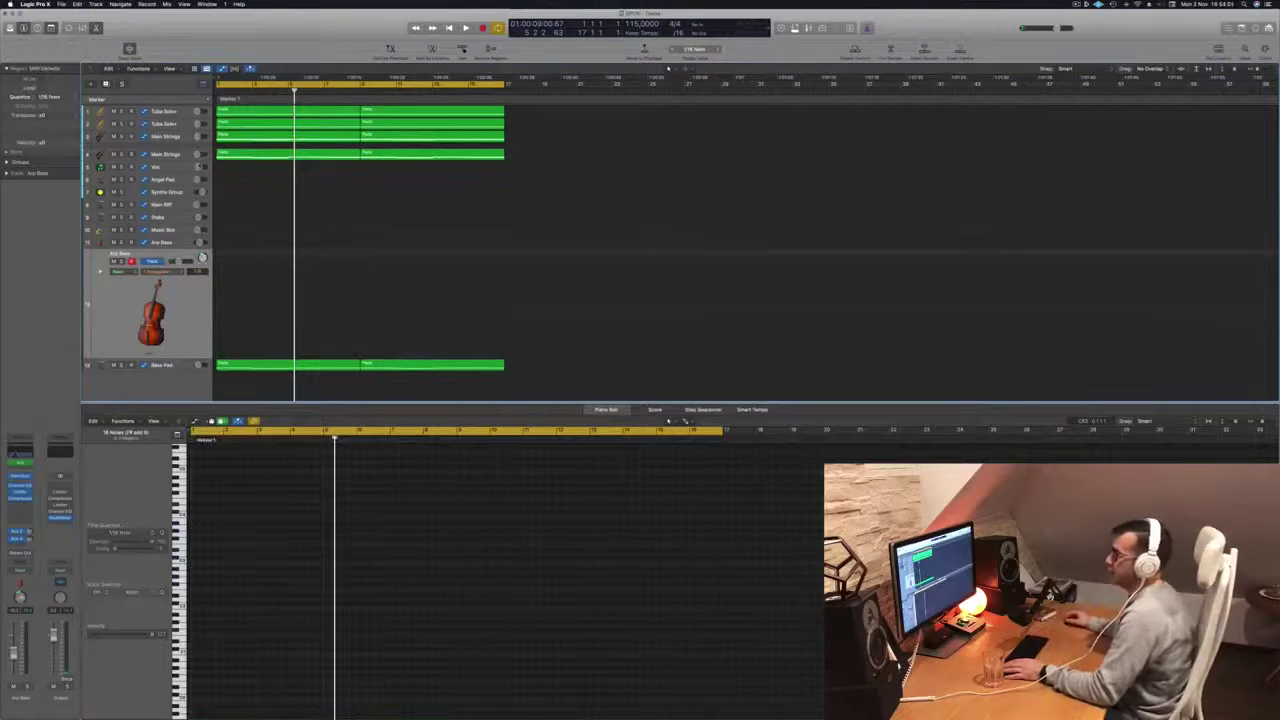
Step: Remove the Stabs track's automation and play the arrangement briefly from the start
click(180, 217)
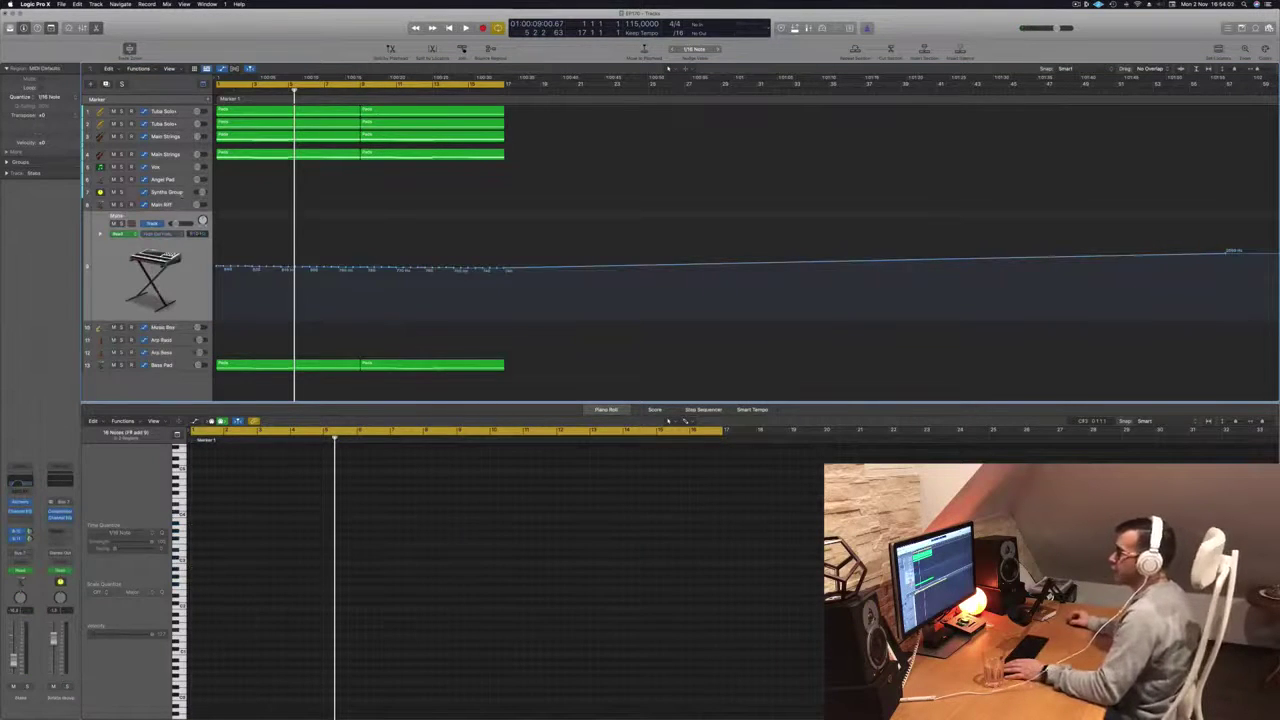
key(ctrl+super+BackSpace)
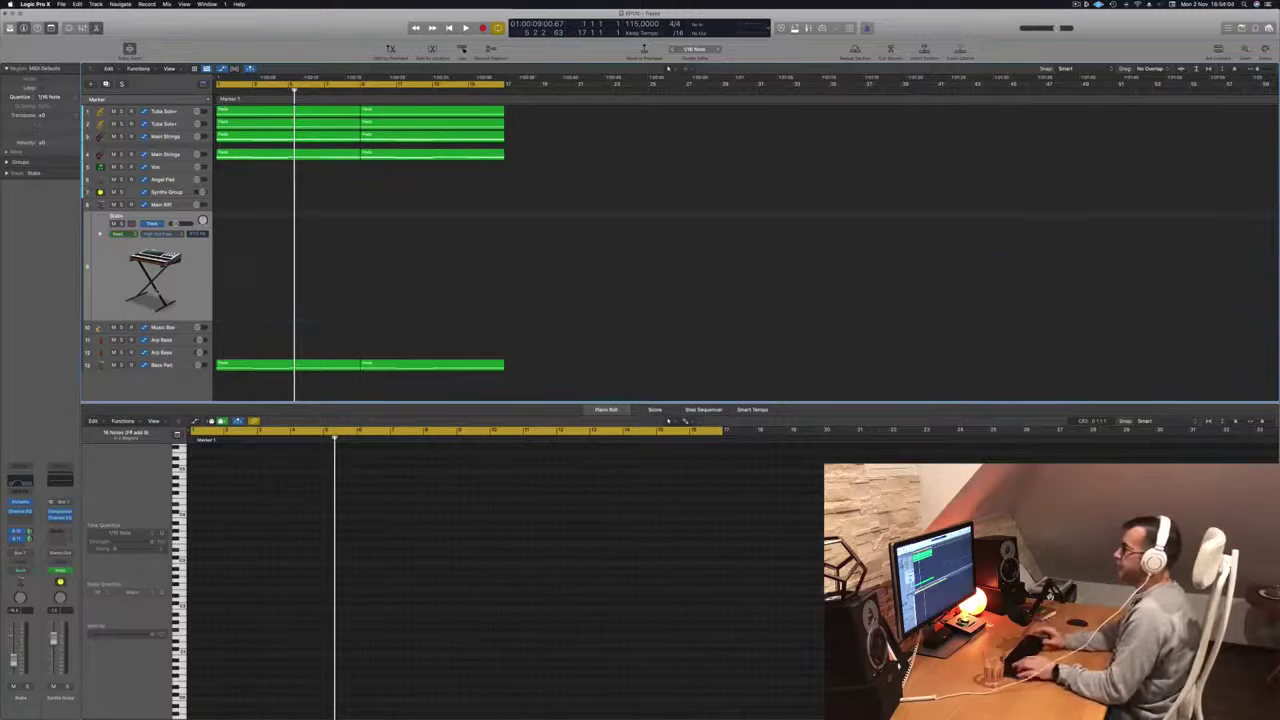
key(Return)
key(space)
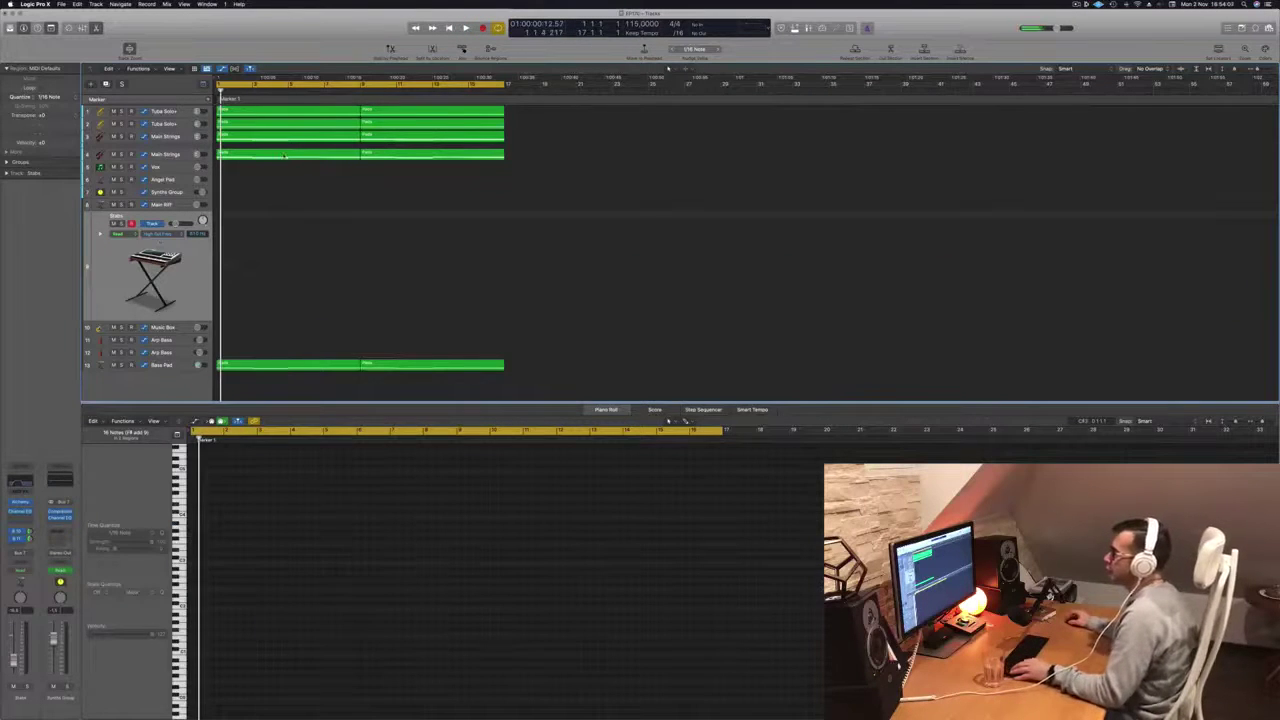
Step: Copy the bar 1 region of the first Main Strings track to bar 1 of the Stabs track
click(285, 155)
drag(282, 193, 279, 278)
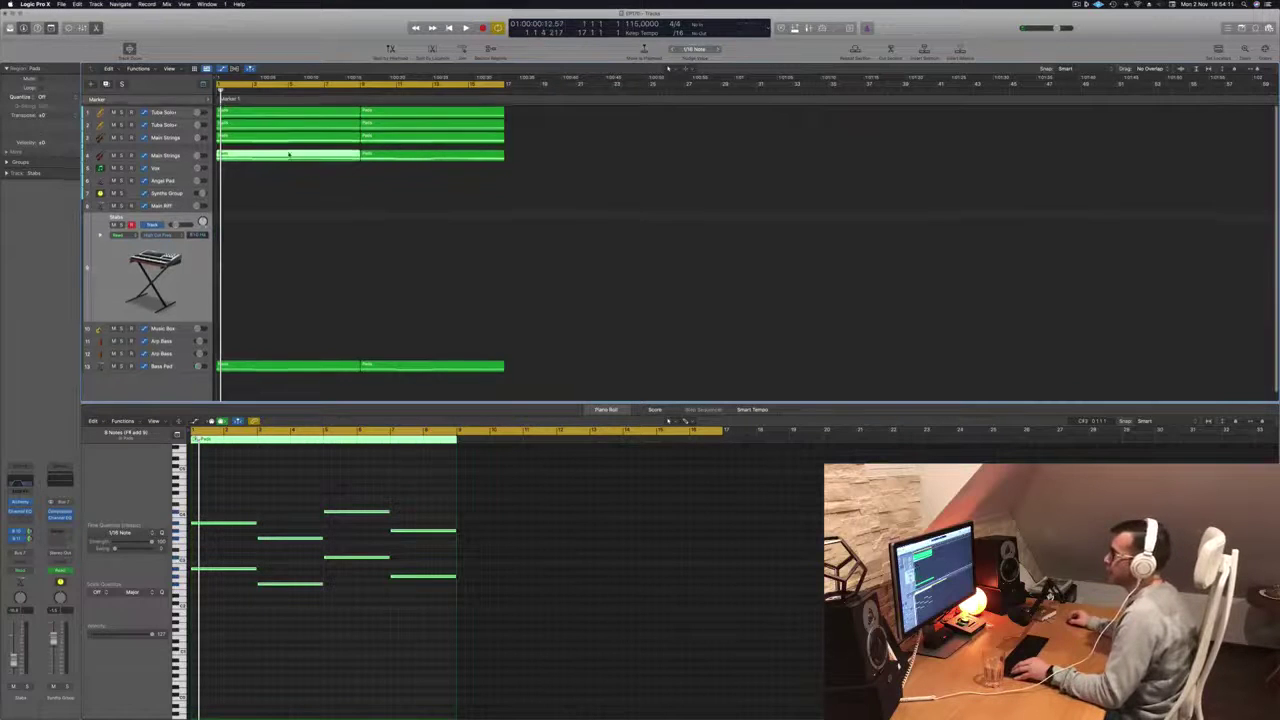
click(288, 136)
drag(288, 136, 274, 271)
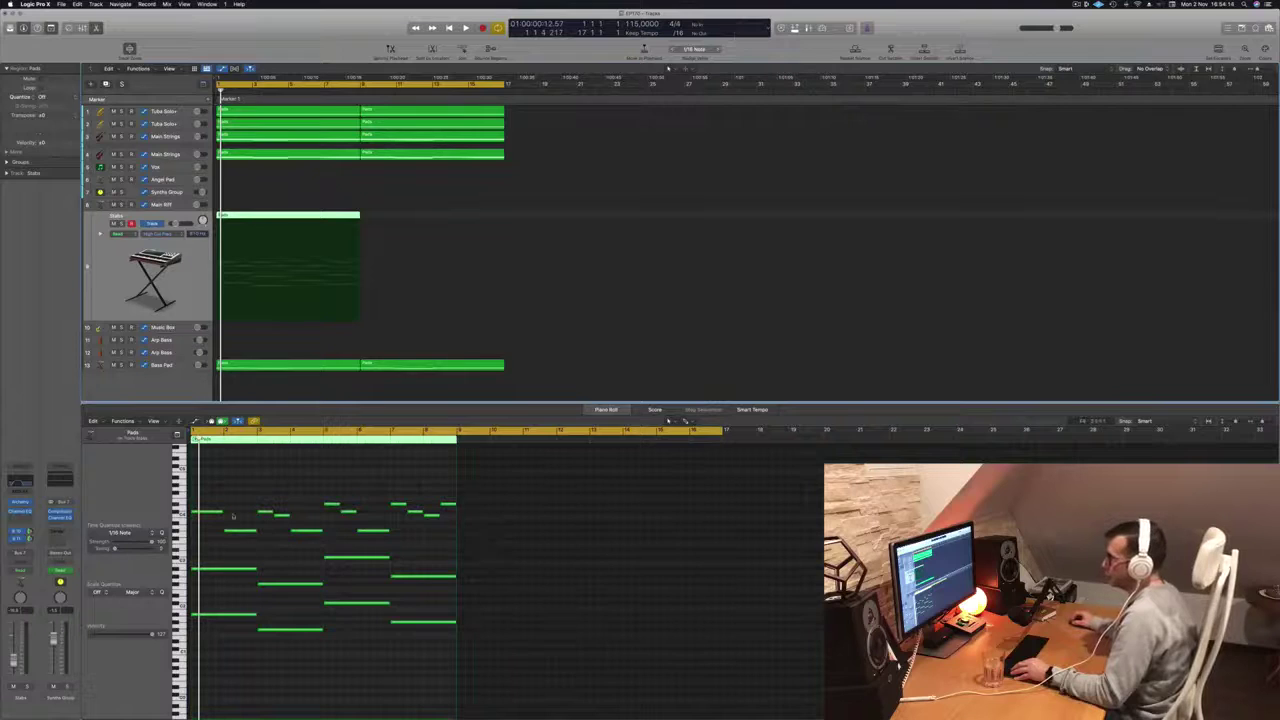
Step: Reduce the Stabs region to short half-bar chords at bars 1, 3, 5 and 7, deleting the other melody notes
click(238, 531)
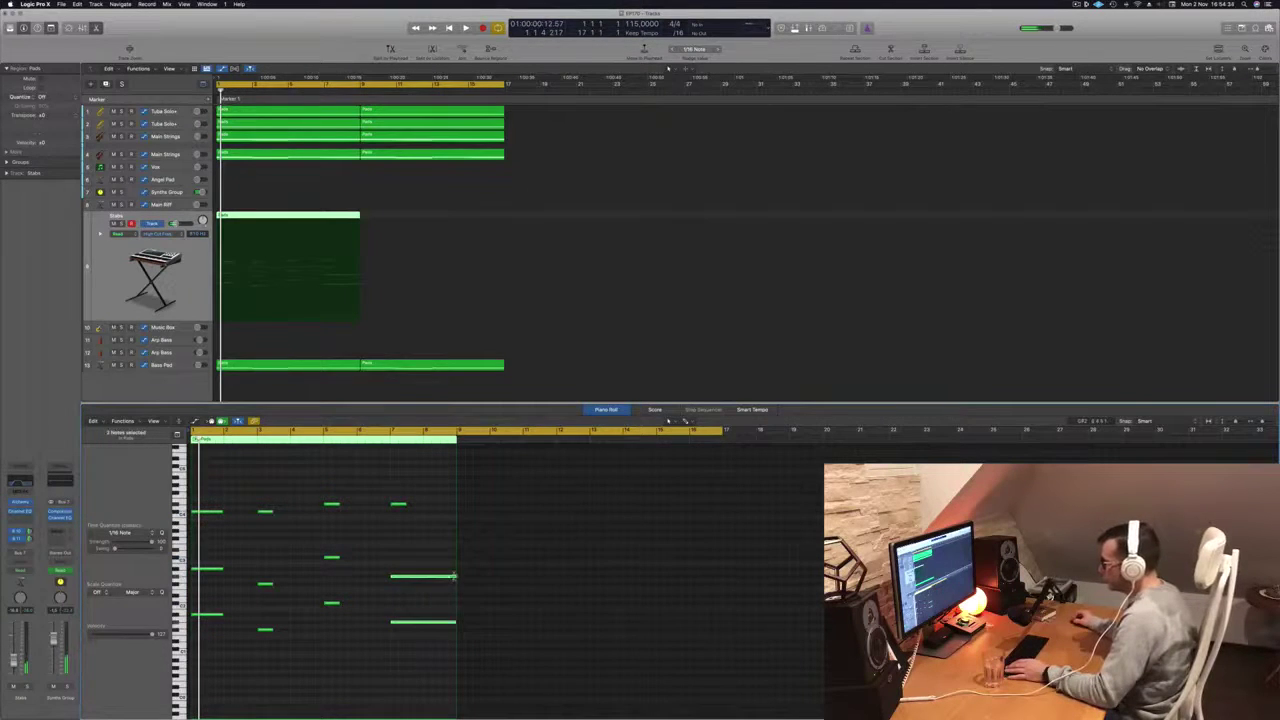
drag(454, 576, 396, 579)
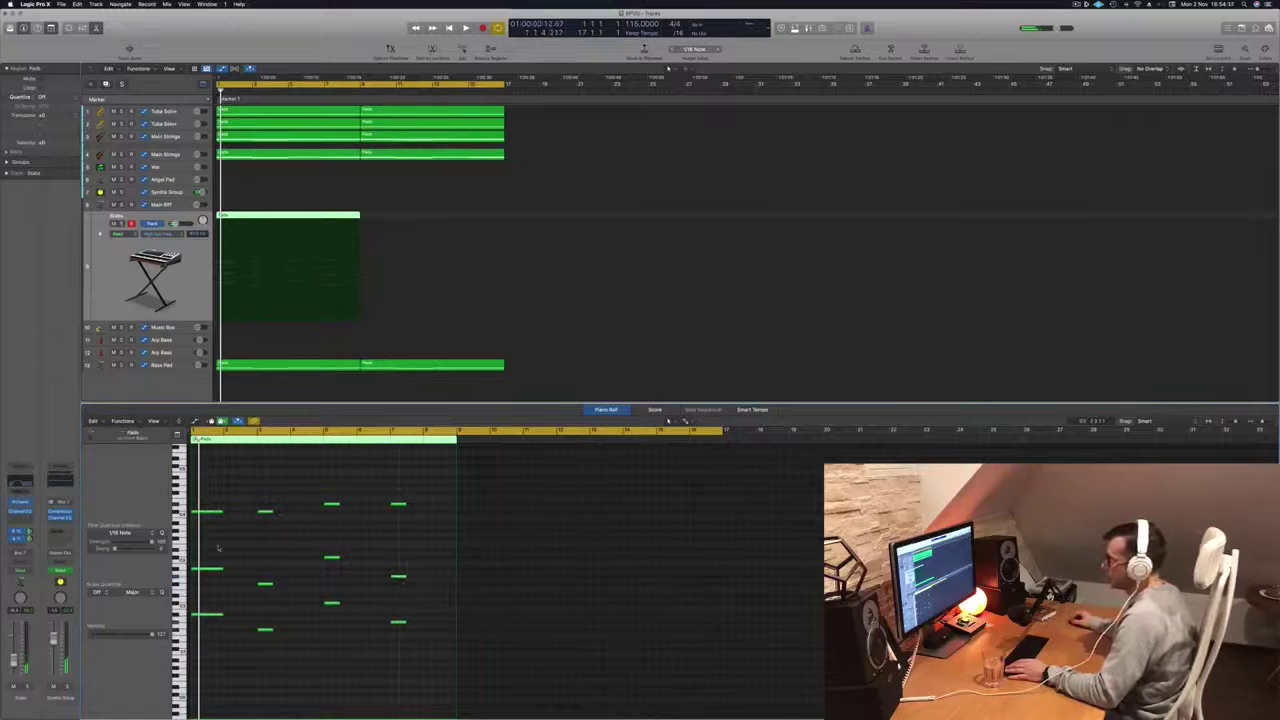
drag(237, 656, 208, 519)
scroll(216, 529, down, 4)
scroll(216, 529, up, 6)
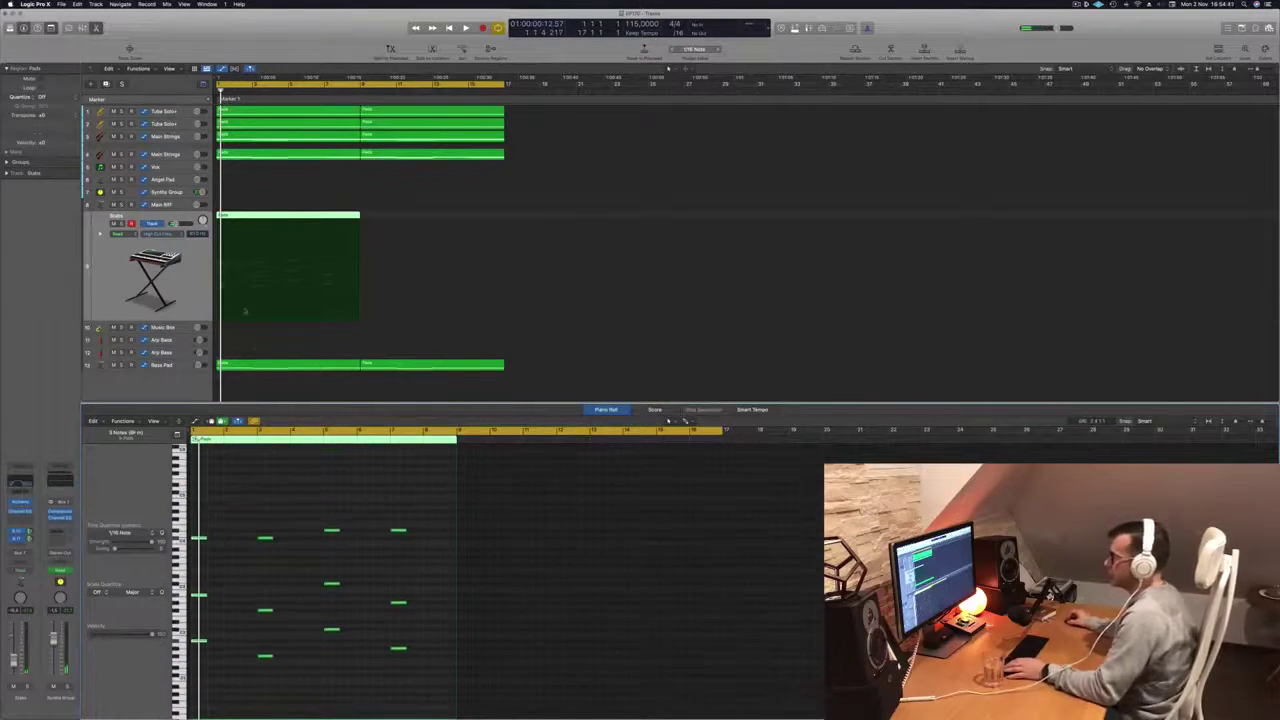
Step: Copy the Stabs region to bar 9 and play both regions from the start
key(space)
key(super+Left)
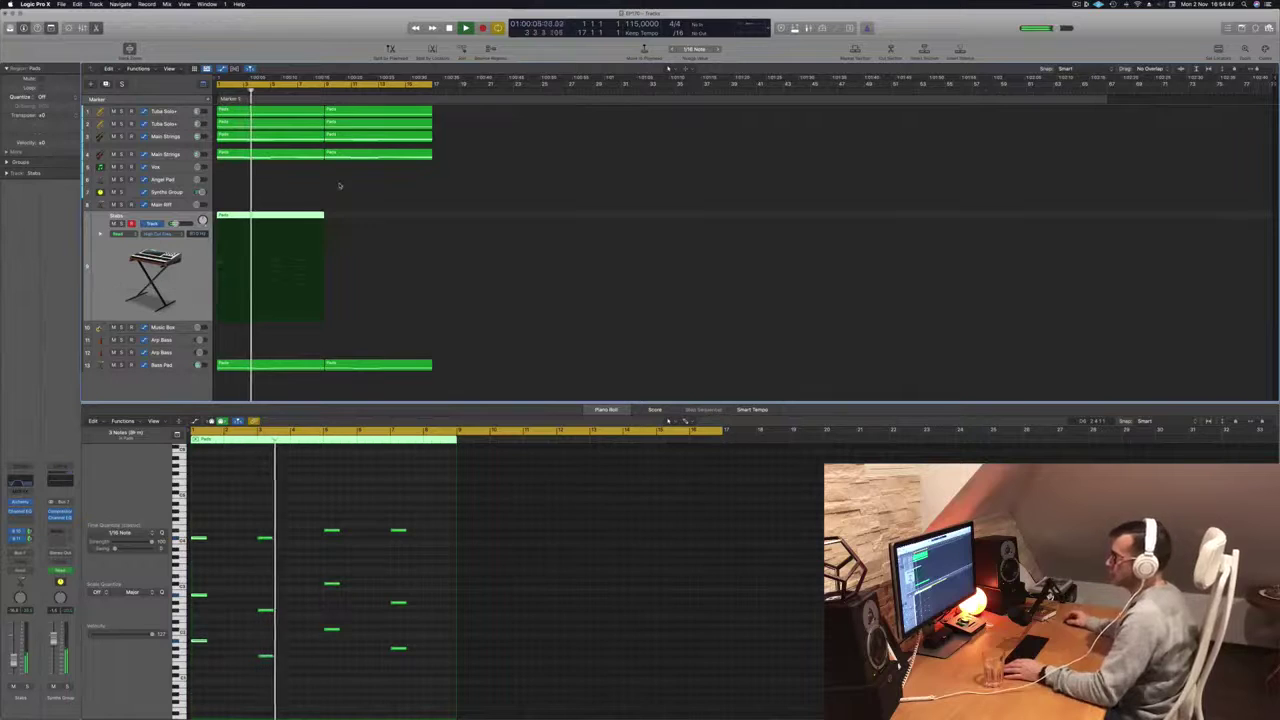
drag(309, 266, 331, 267)
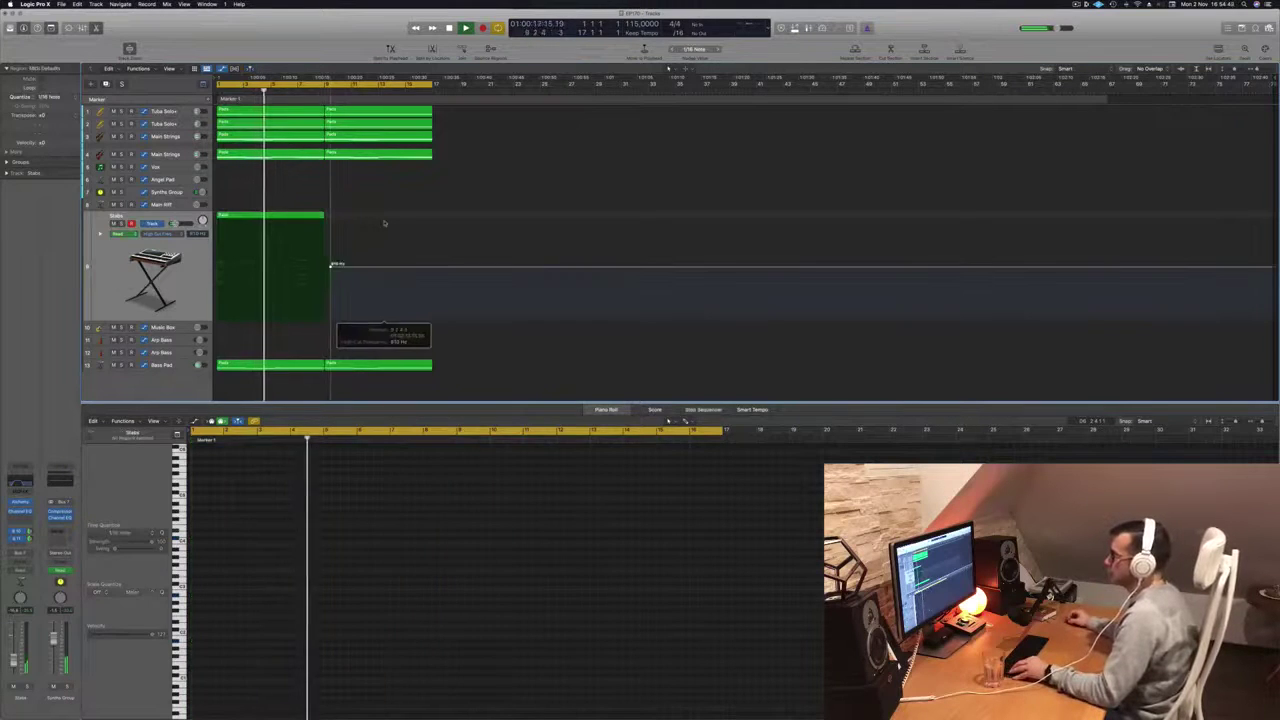
click(259, 233)
drag(259, 233, 371, 237)
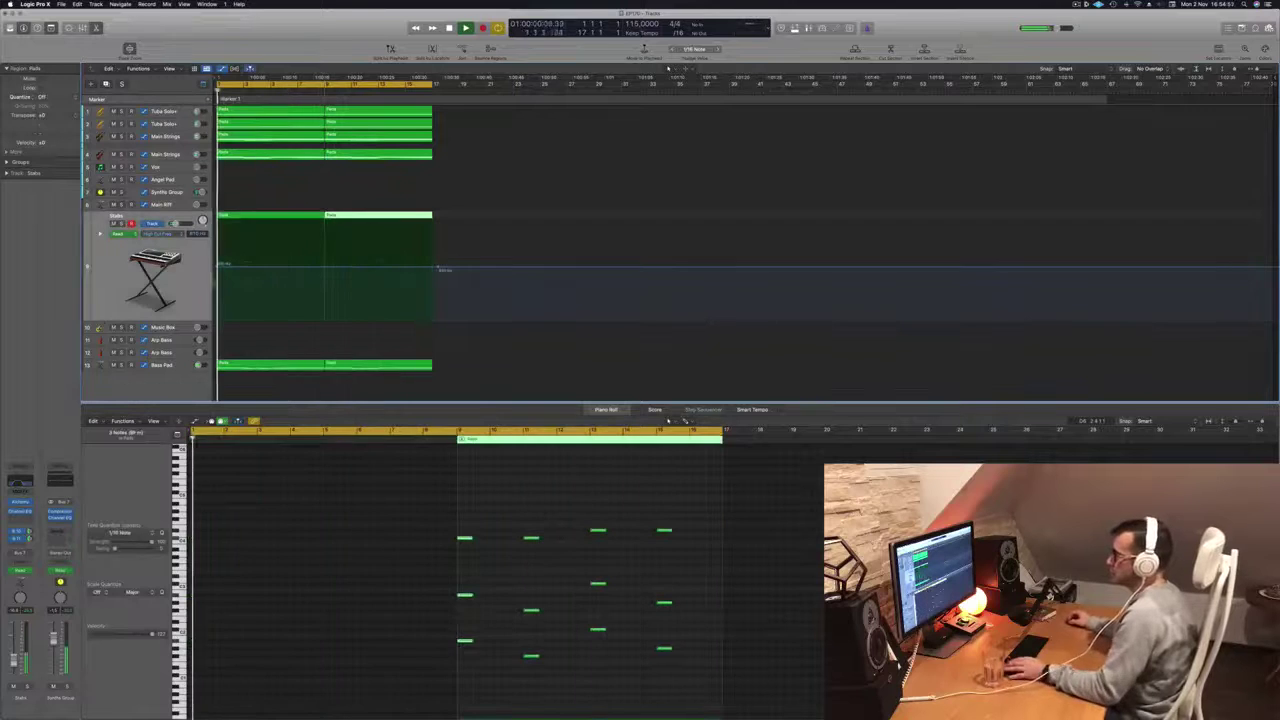
key(space)
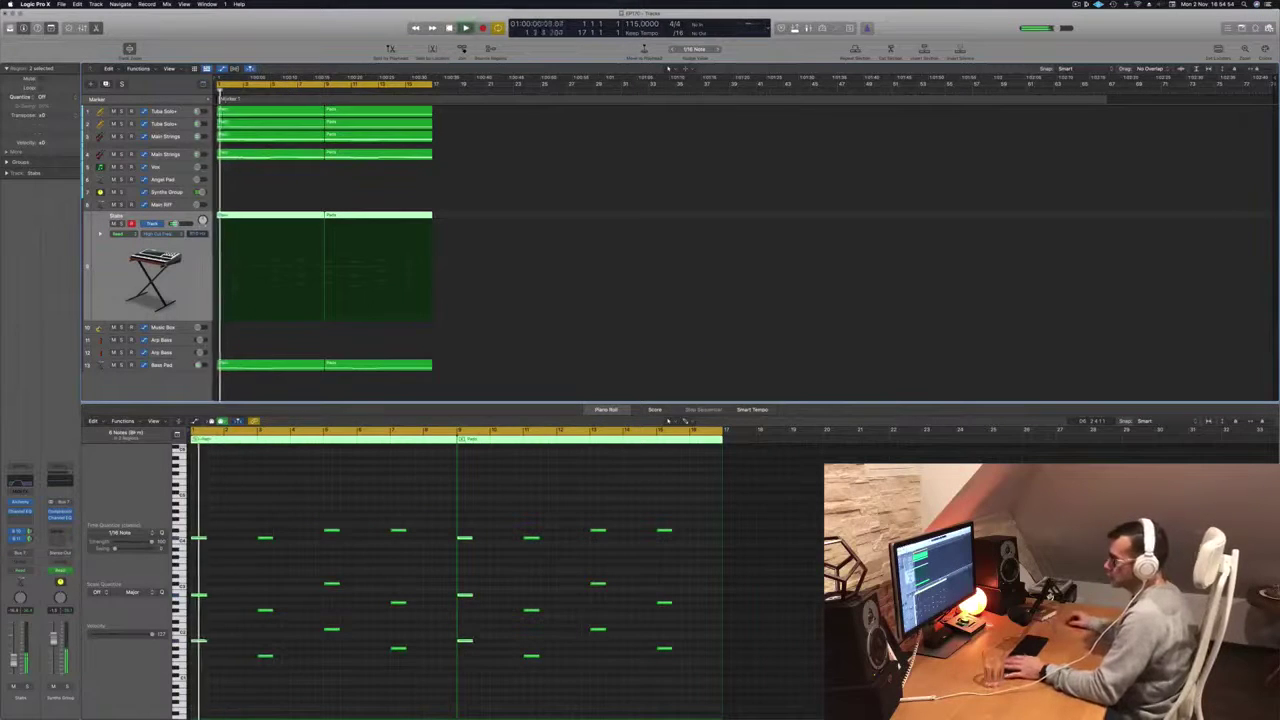
Step: Set the Stabs track's Channel EQ low cut to 196 Hz and its high cut to about 1.6 kHz during playback
click(20, 483)
key(space)
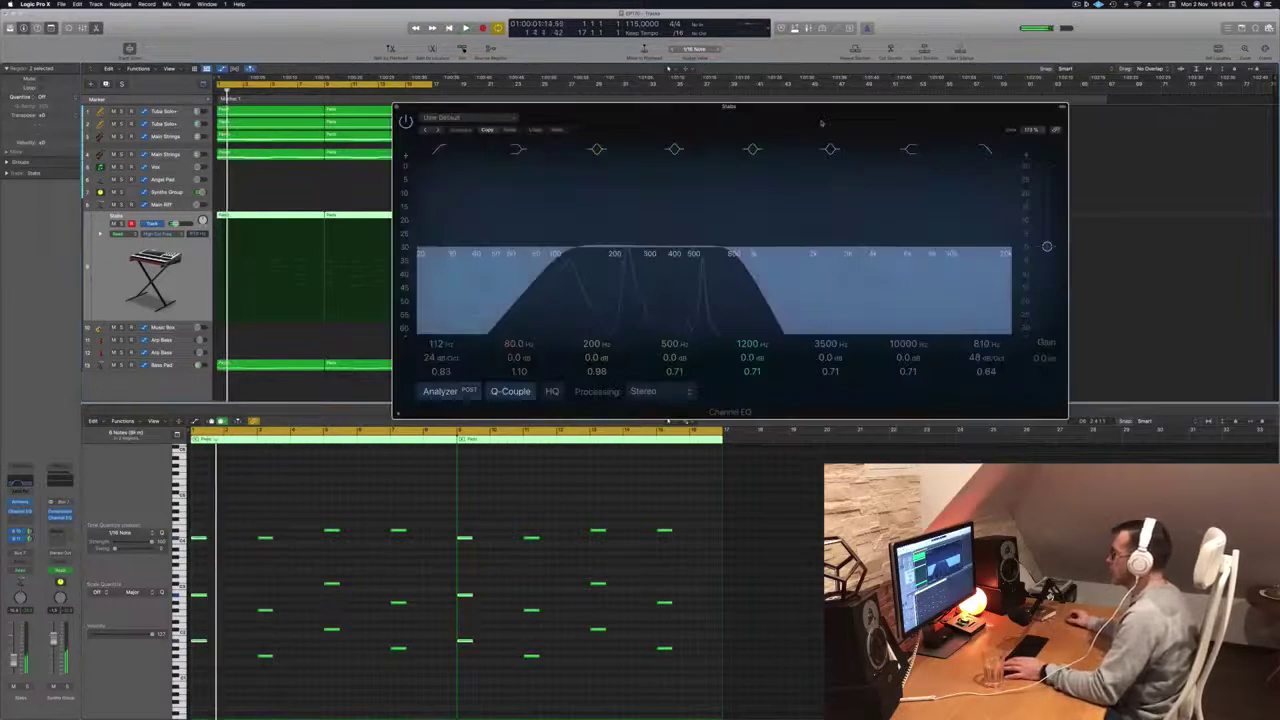
click(987, 152)
key(space)
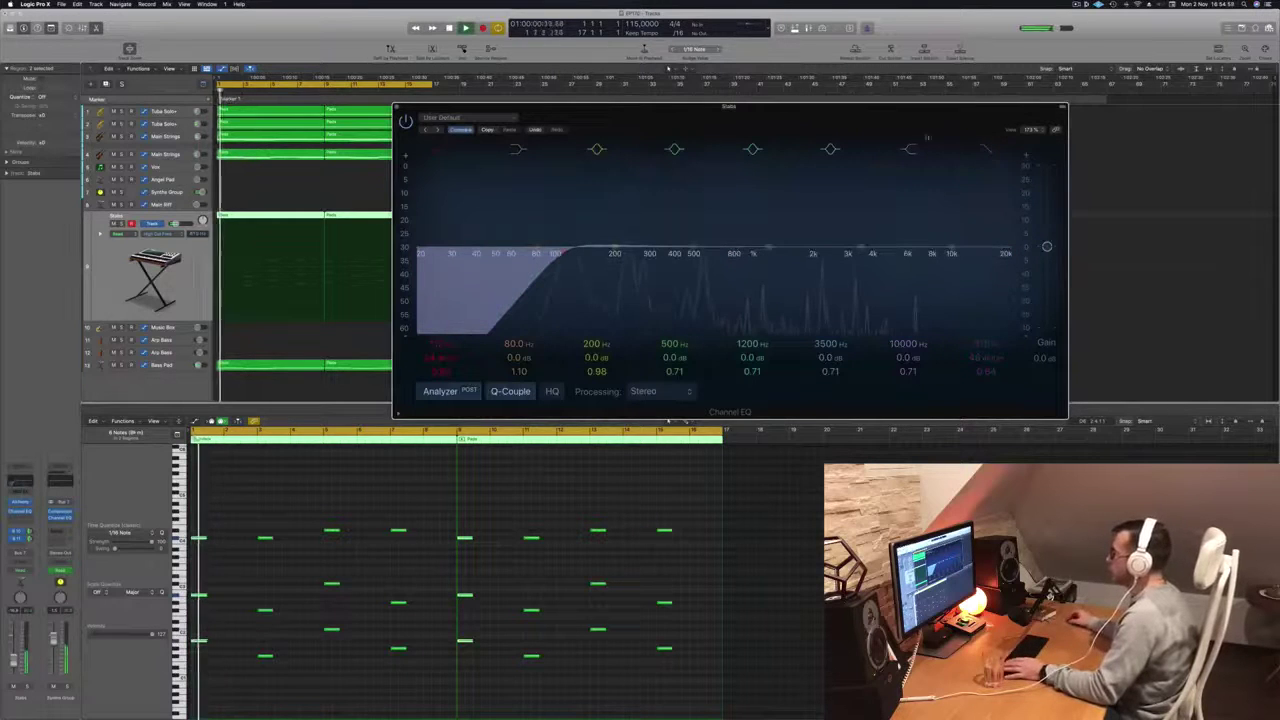
drag(838, 117, 956, 122)
key(space)
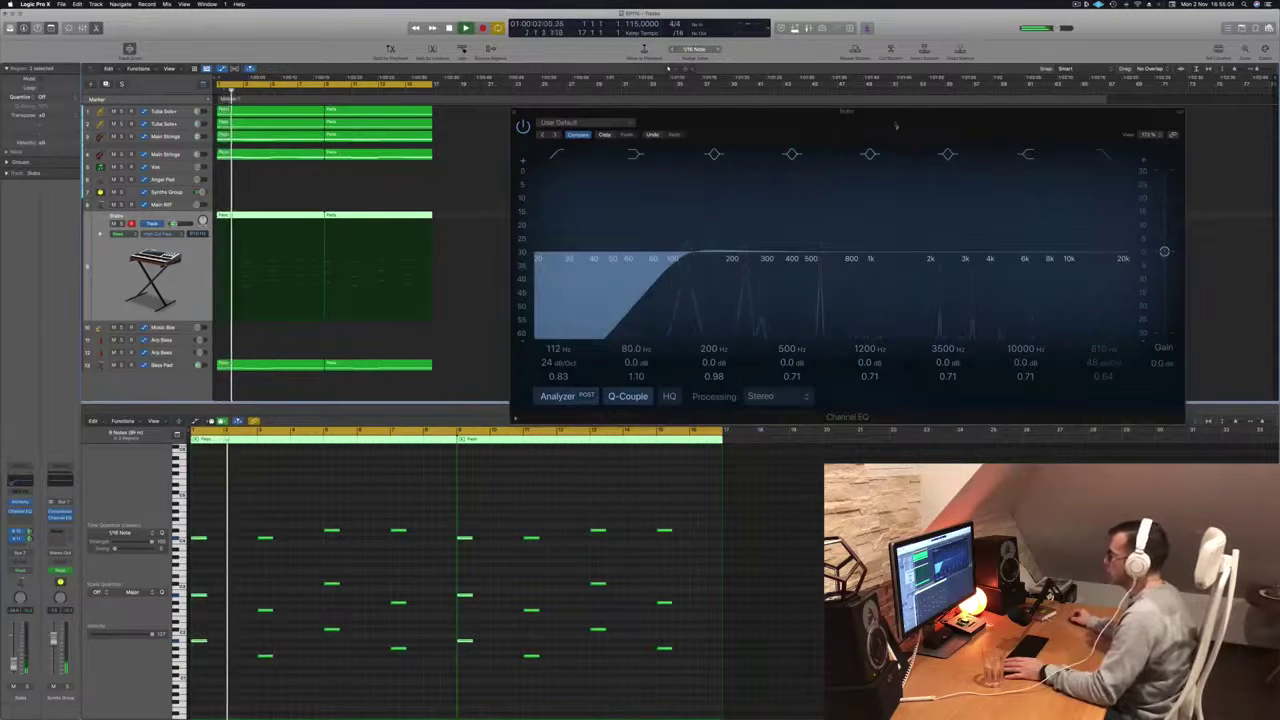
drag(896, 125, 831, 164)
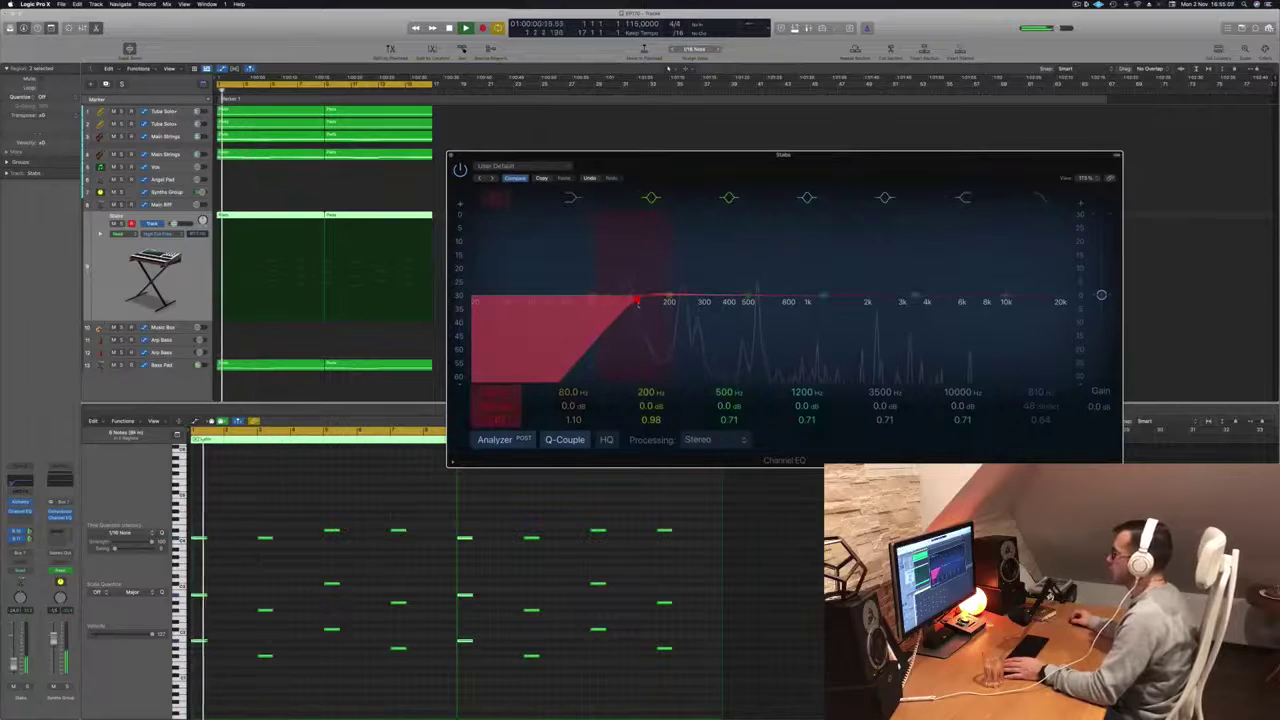
drag(746, 165, 575, 219)
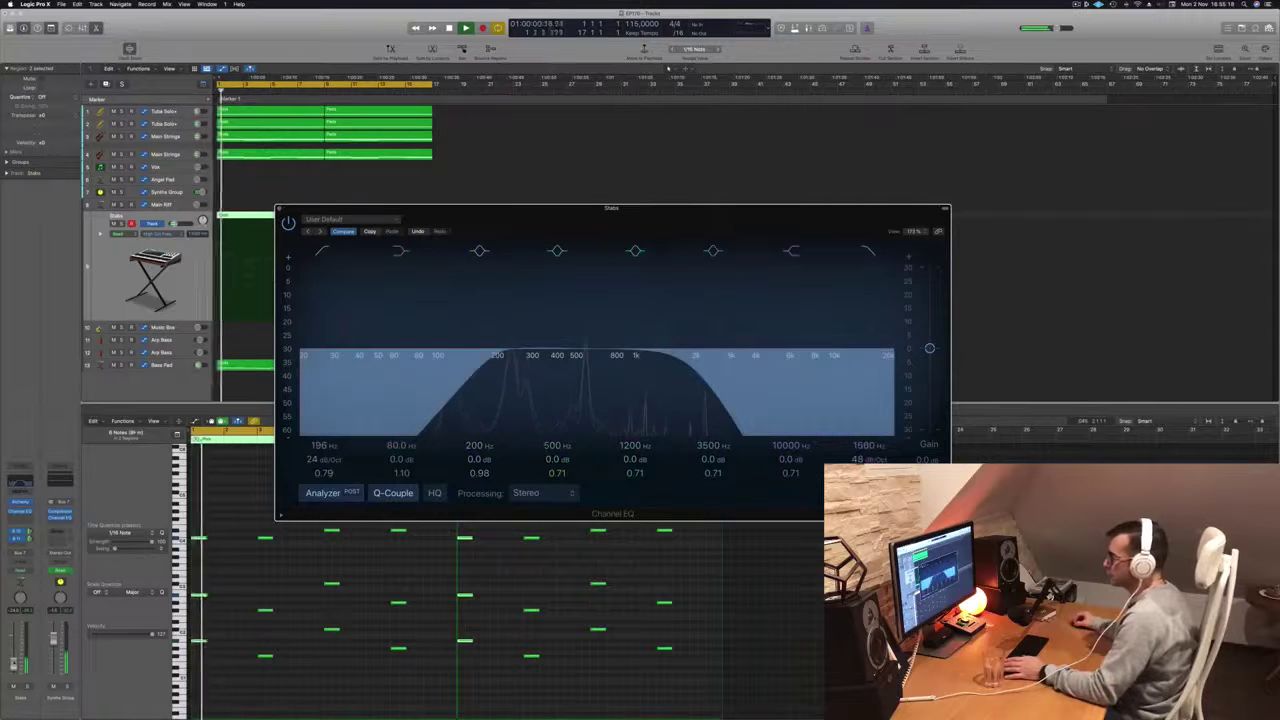
Step: Raise the Stabs track's volume slightly, replay from the start and close its Channel EQ
drag(14, 664, 14, 660)
key(Return)
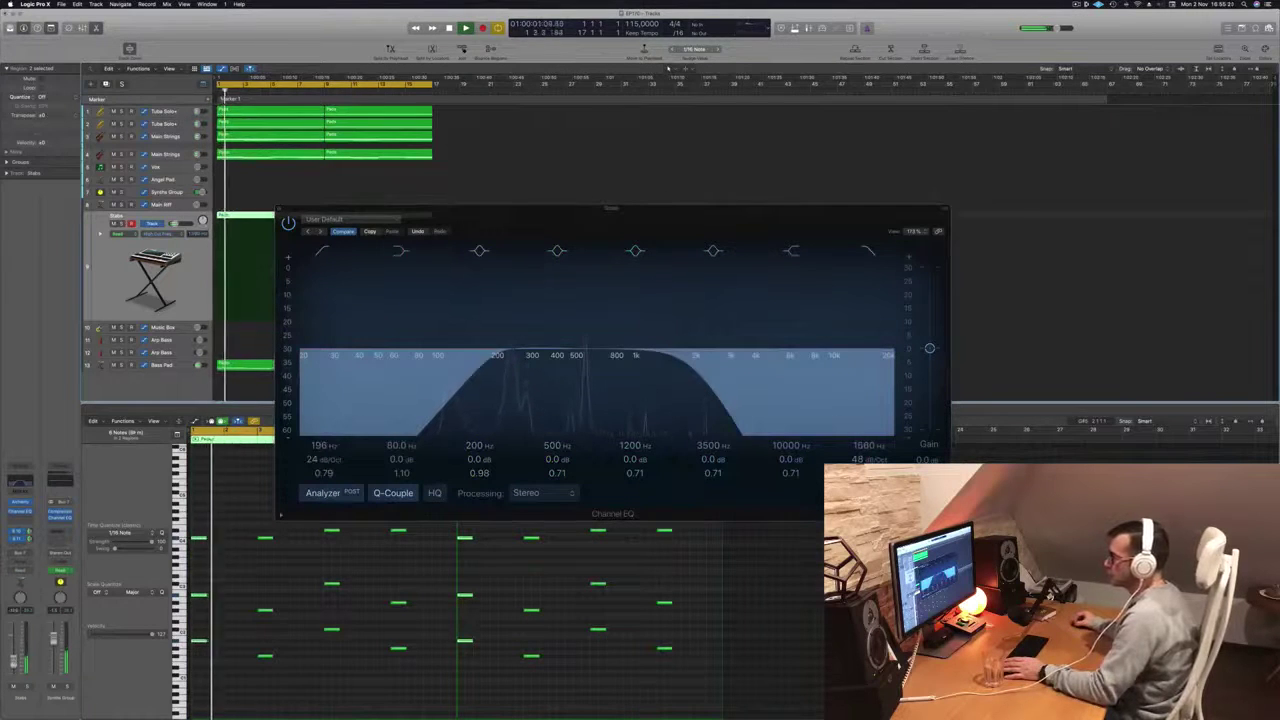
click(279, 208)
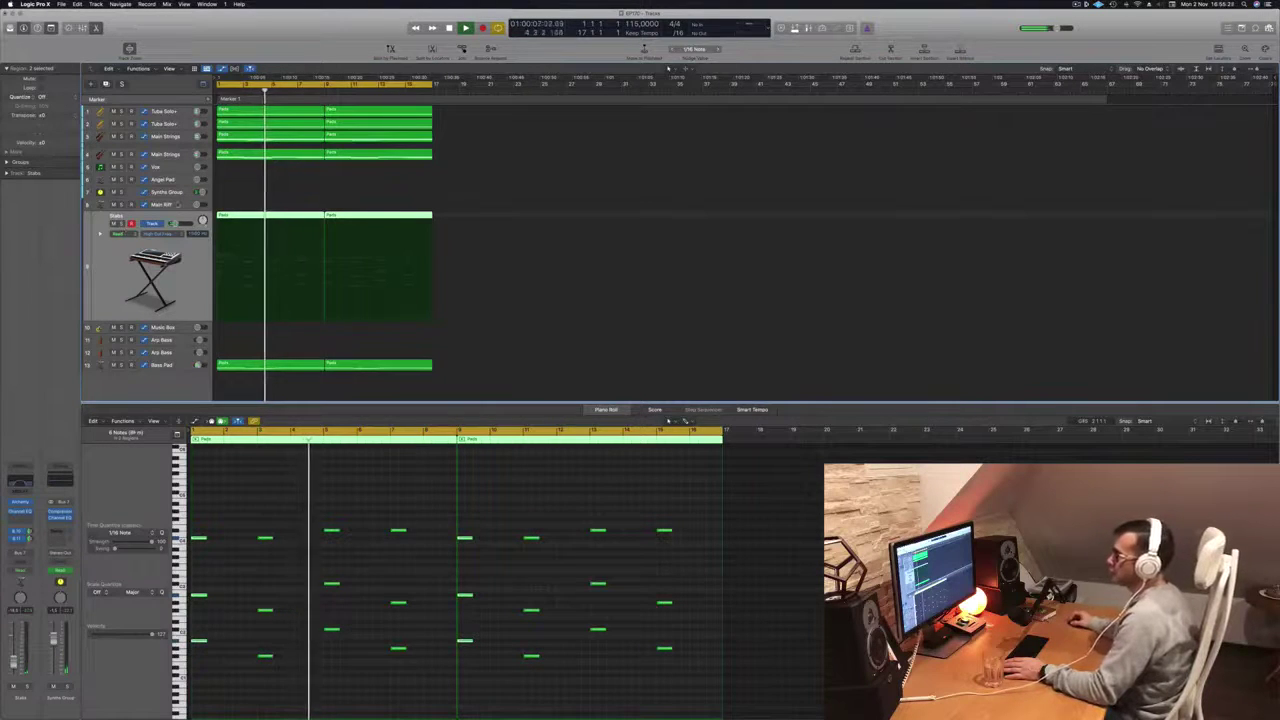
Step: Delete the automation on the Main Riff track and show the Musical Typing keyboard
key(Up)
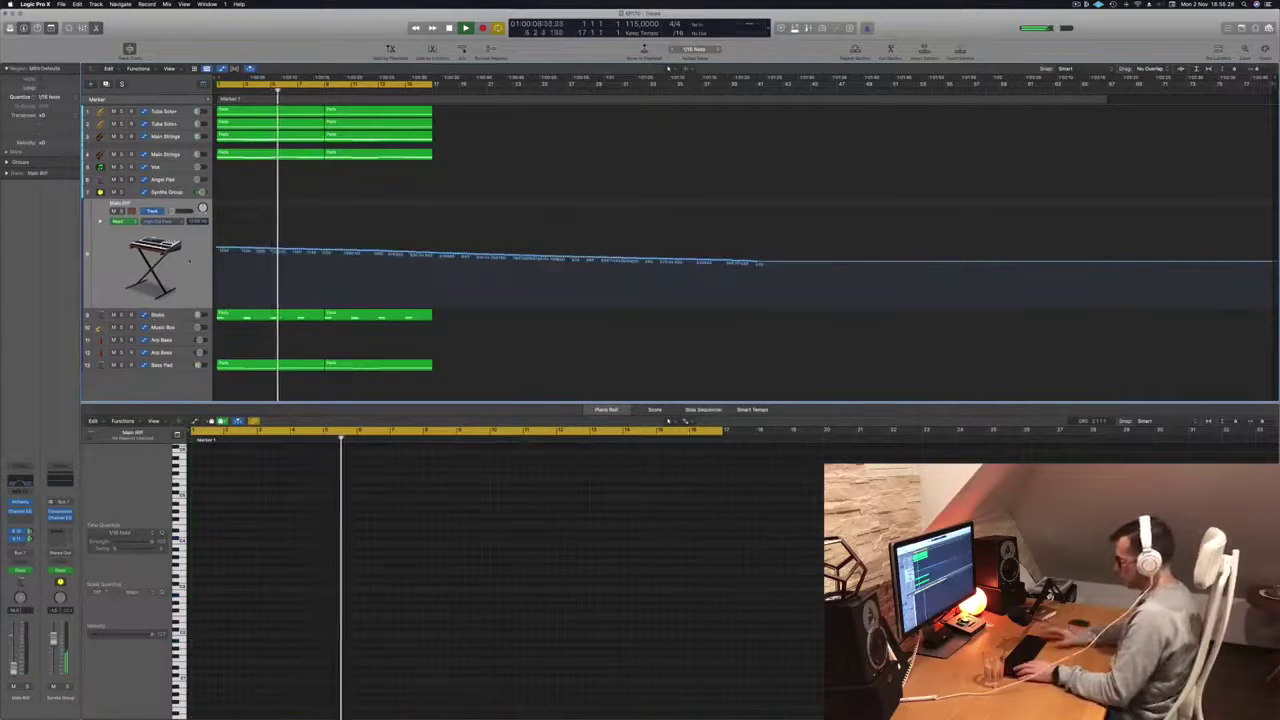
key(ctrl+super+BackSpace)
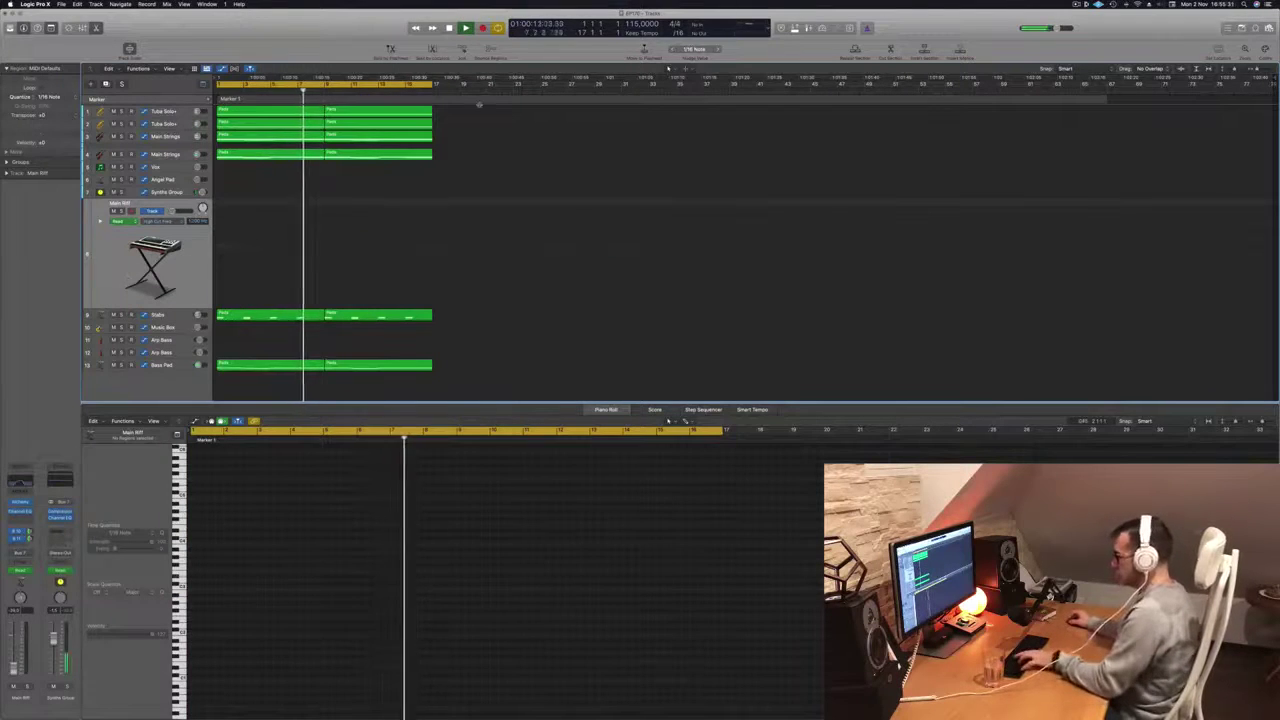
key(super+k)
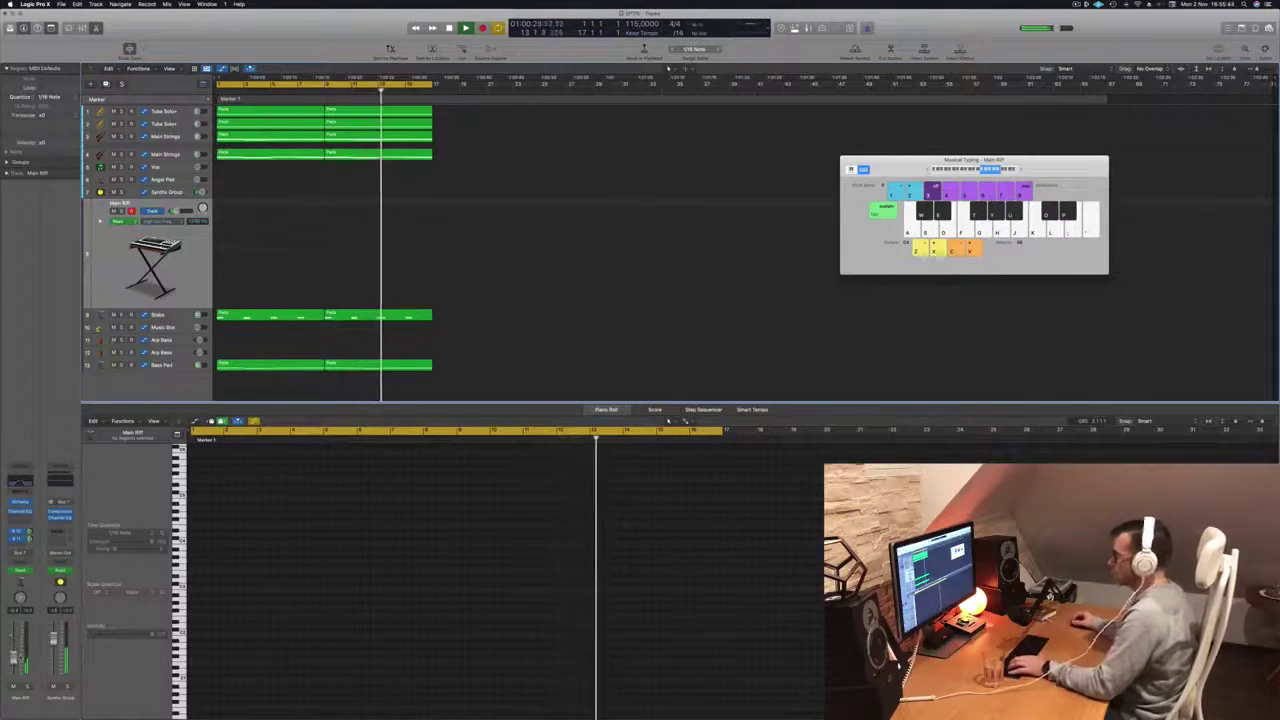
Step: Lower the Main Riff track's volume slightly while the arrangement plays
key(r)
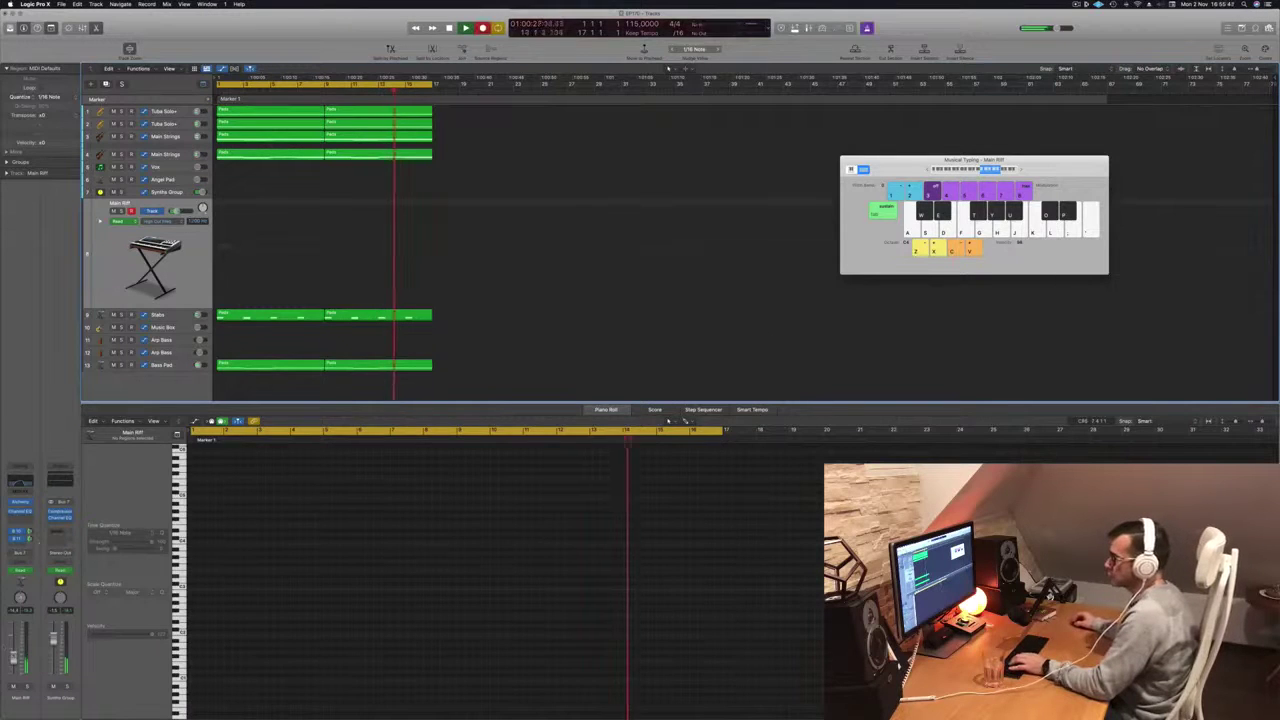
drag(14, 658, 17, 665)
key(space)
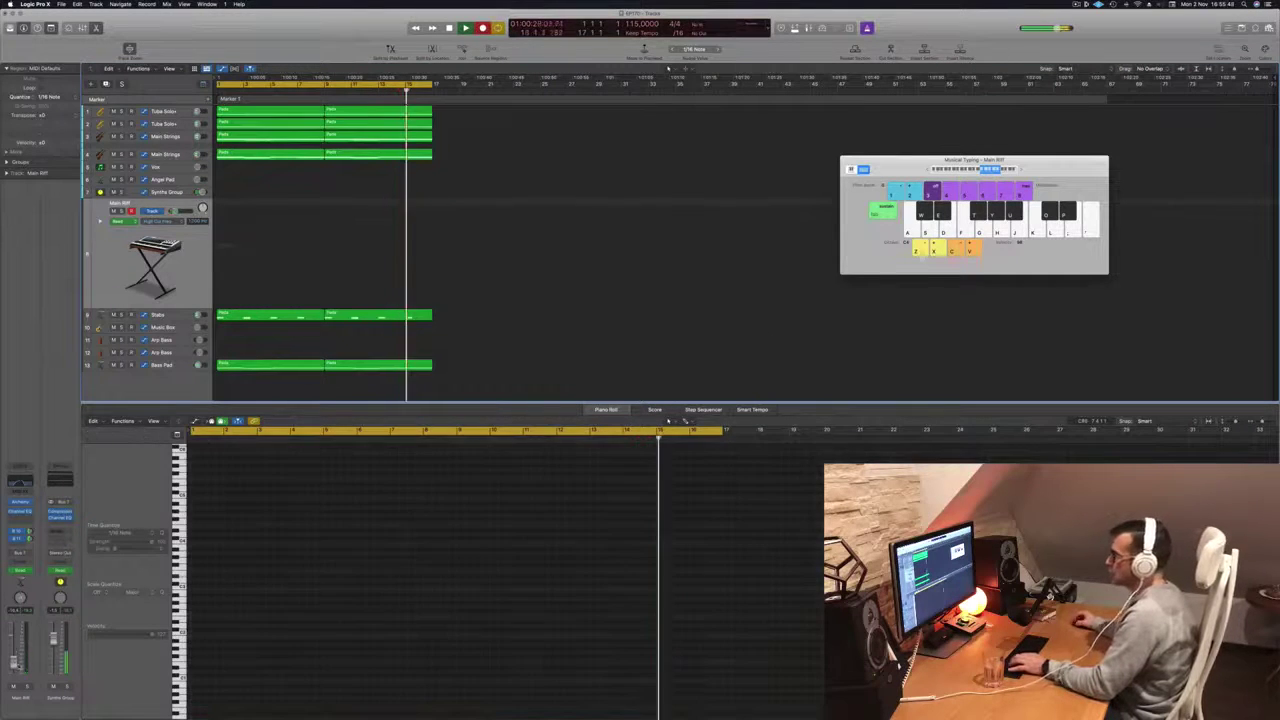
key(r)
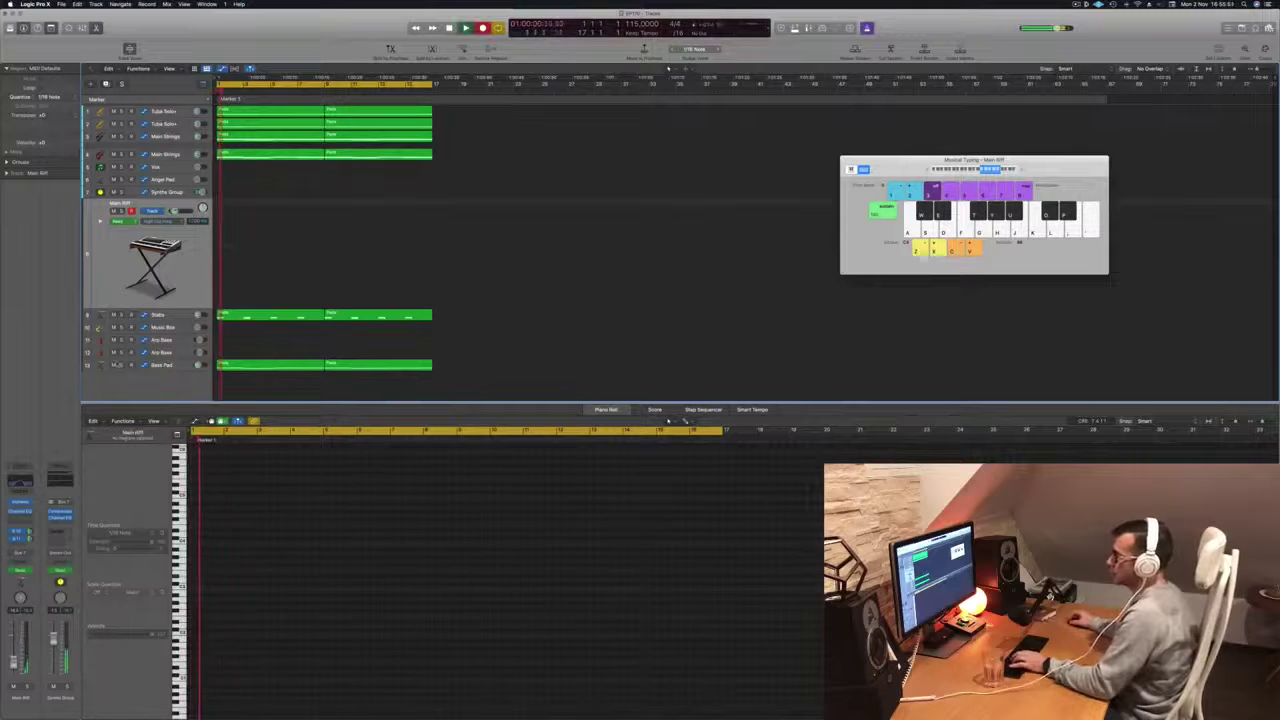
key(r)
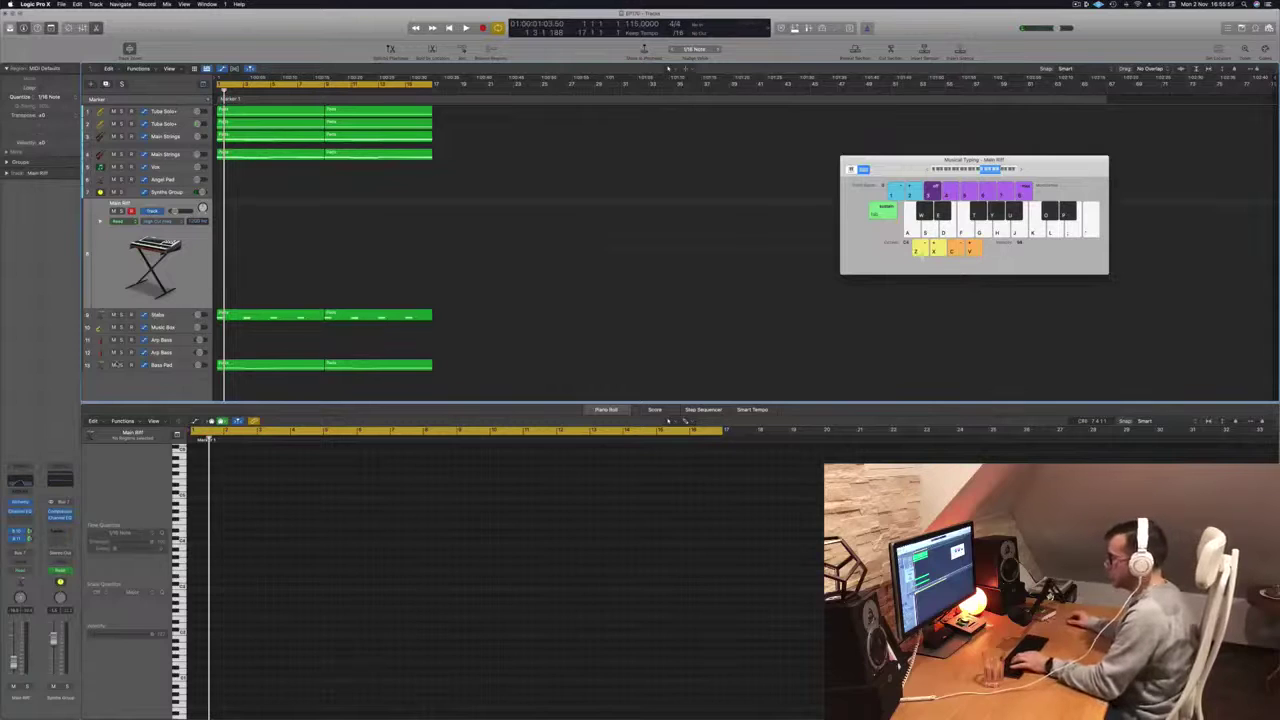
key(r)
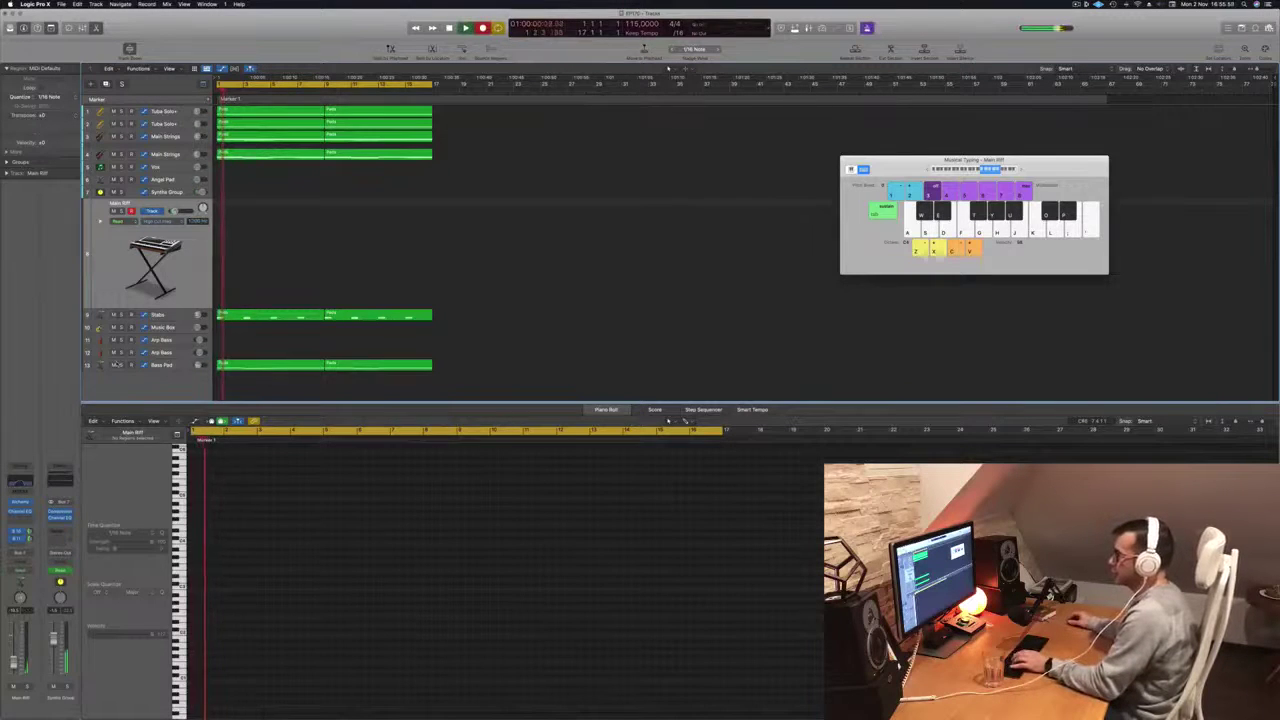
key(space)
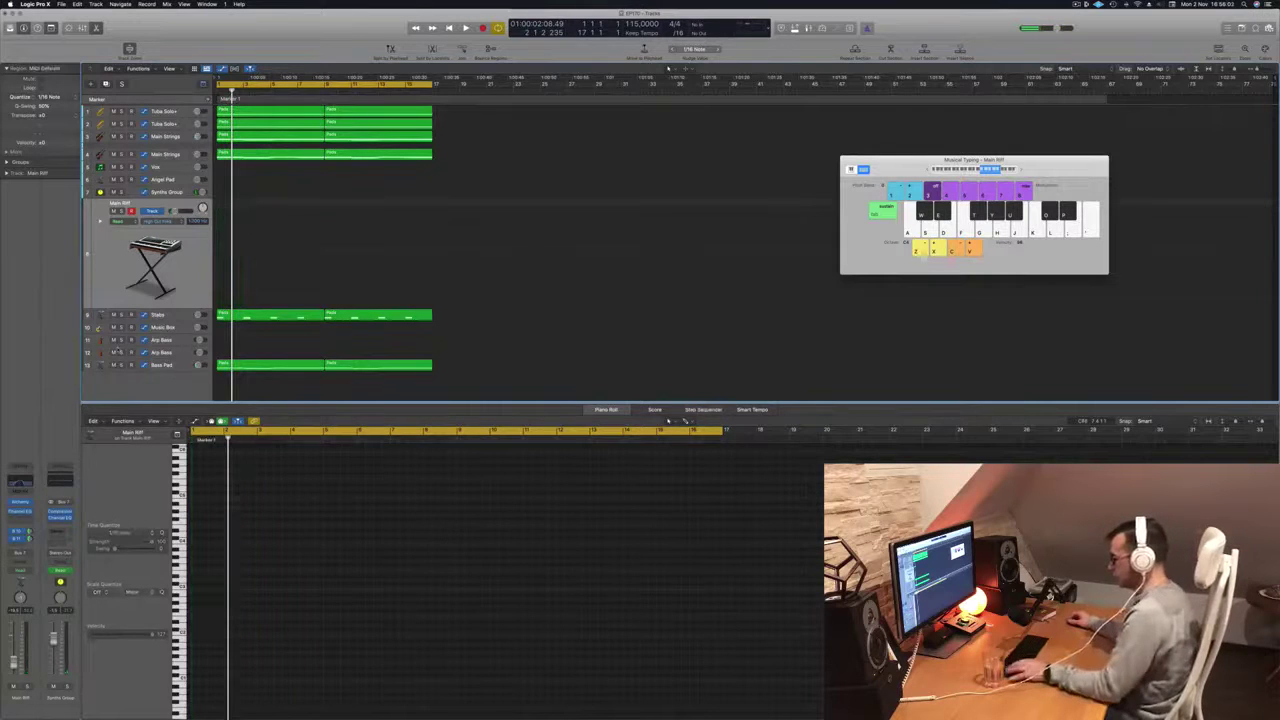
key(i)
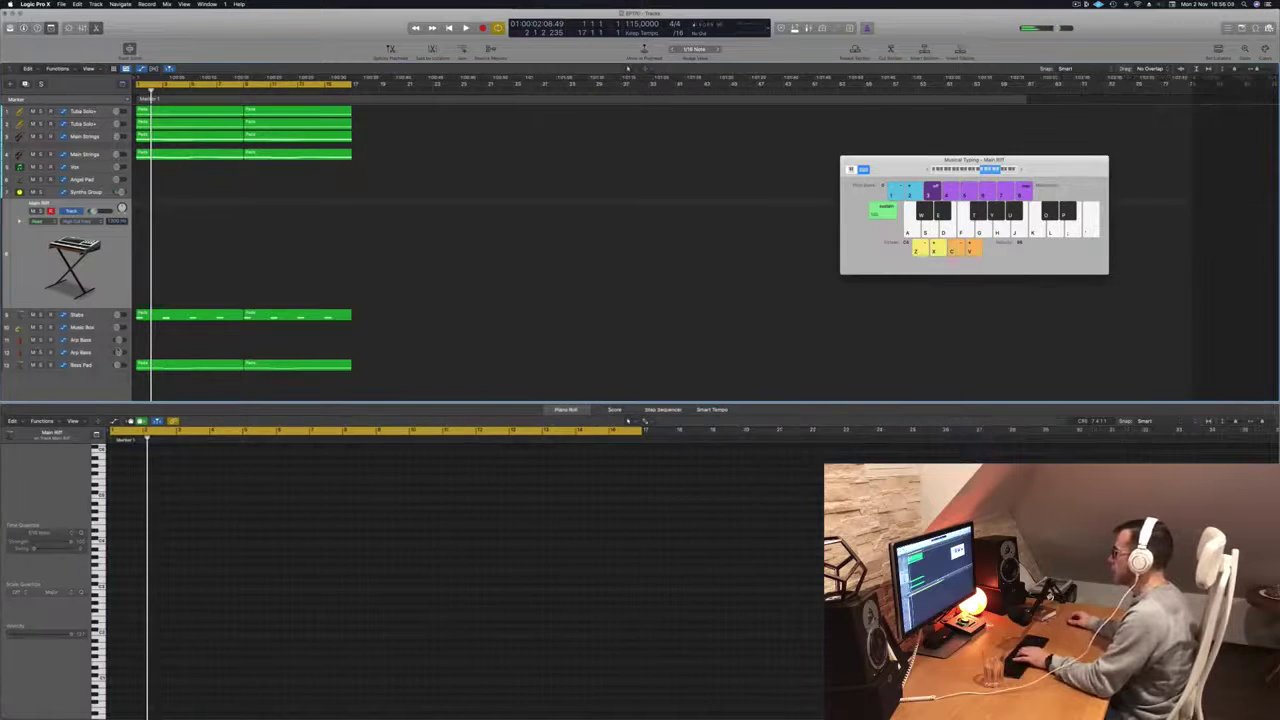
key(i)
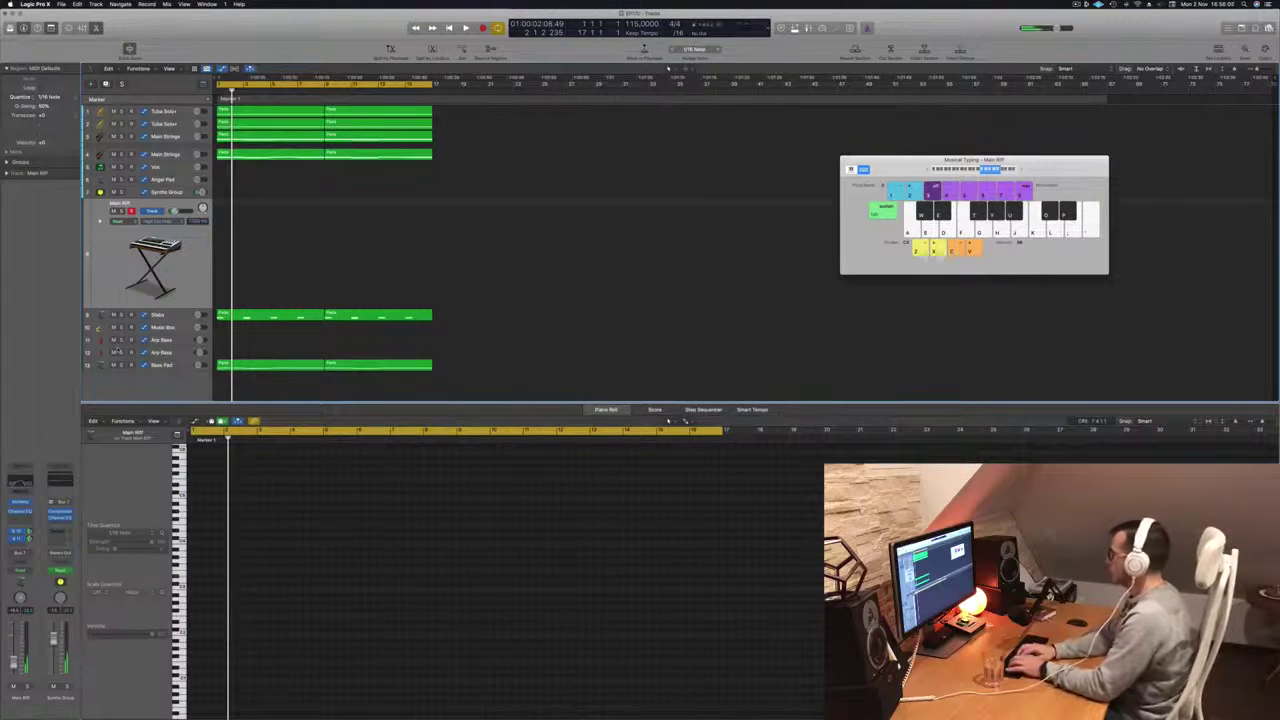
Step: Set Main Riff's Channel EQ low cut to 97.5 Hz, high cut to 755 Hz and the −5.7 dB band to 64.5 Hz during playback
key(space)
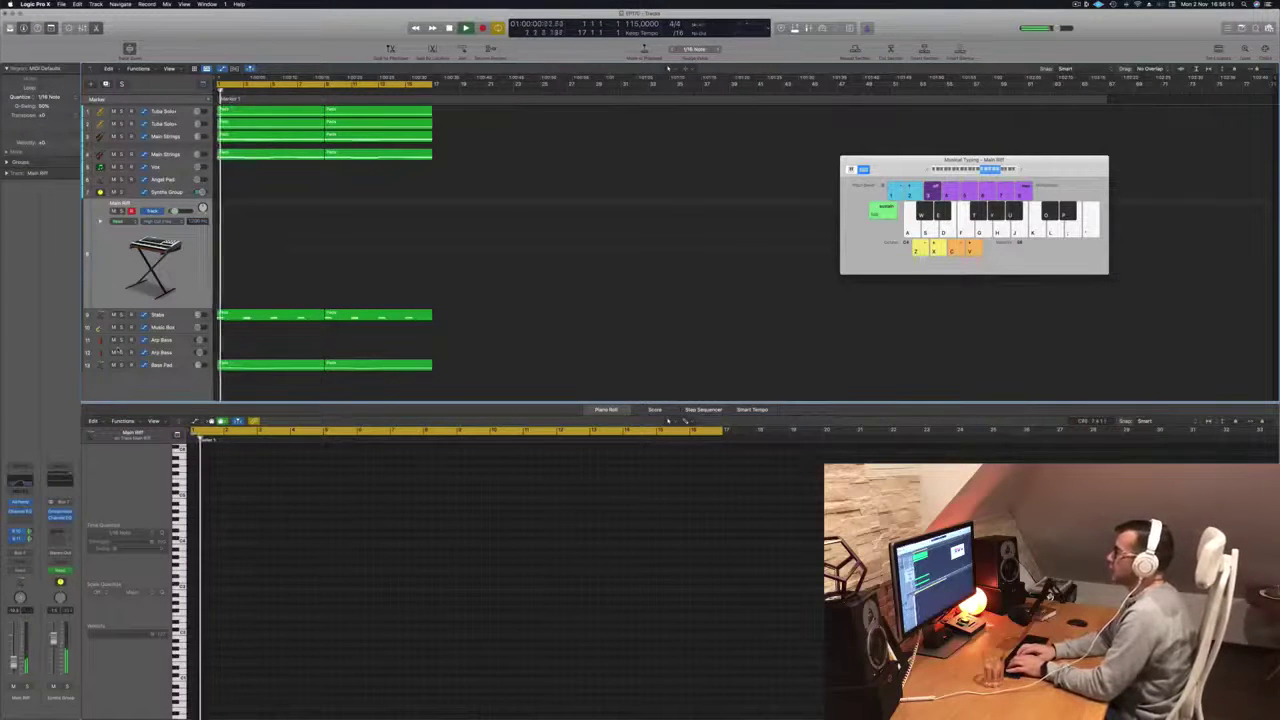
key(i)
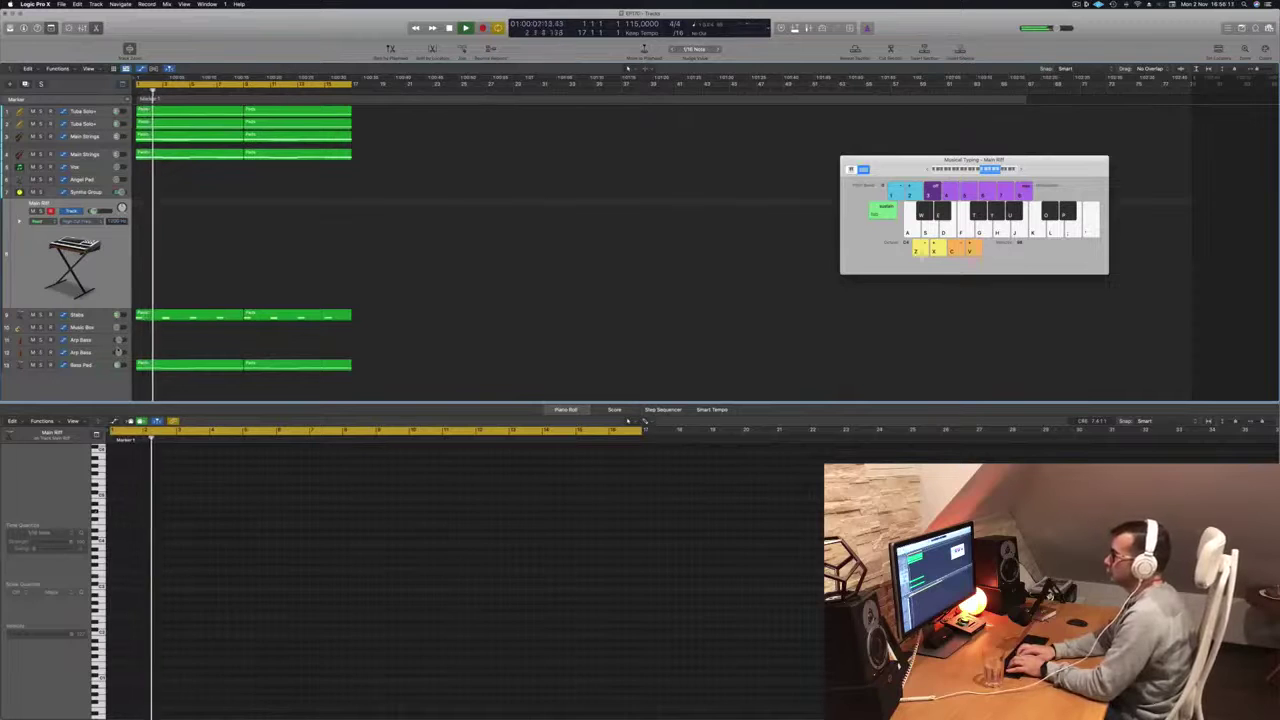
key(i)
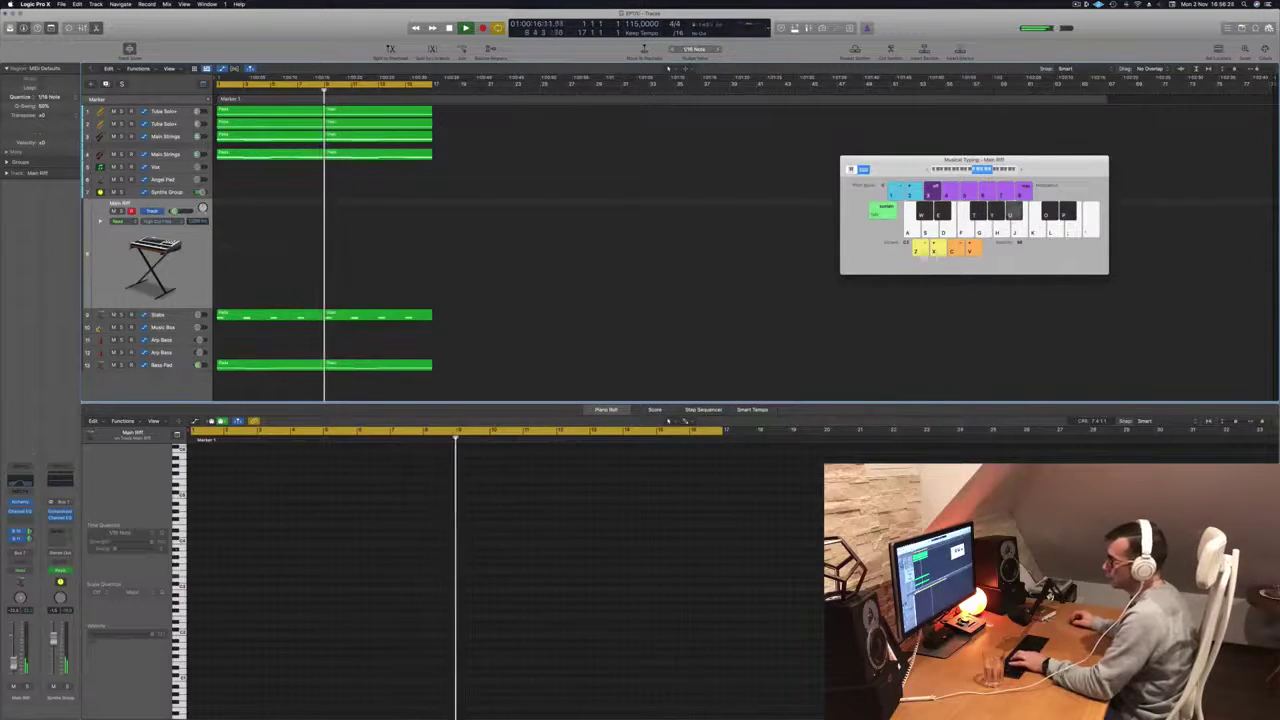
click(20, 511)
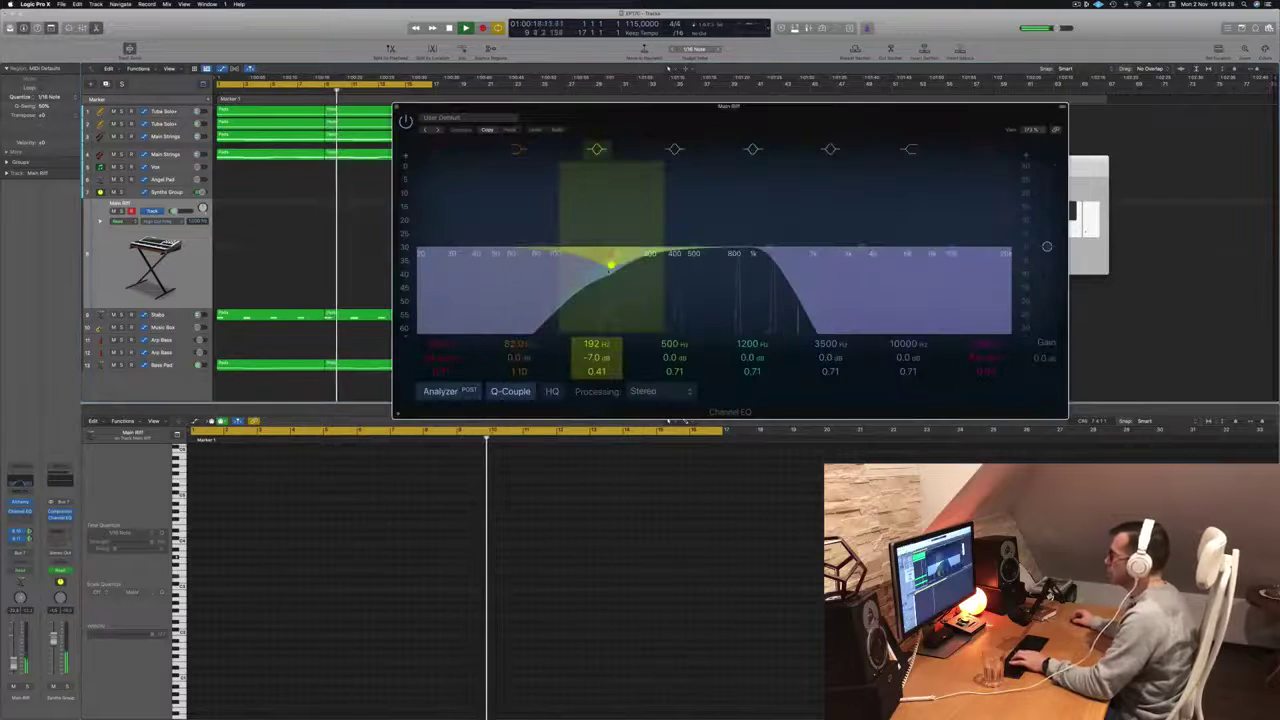
drag(613, 264, 532, 267)
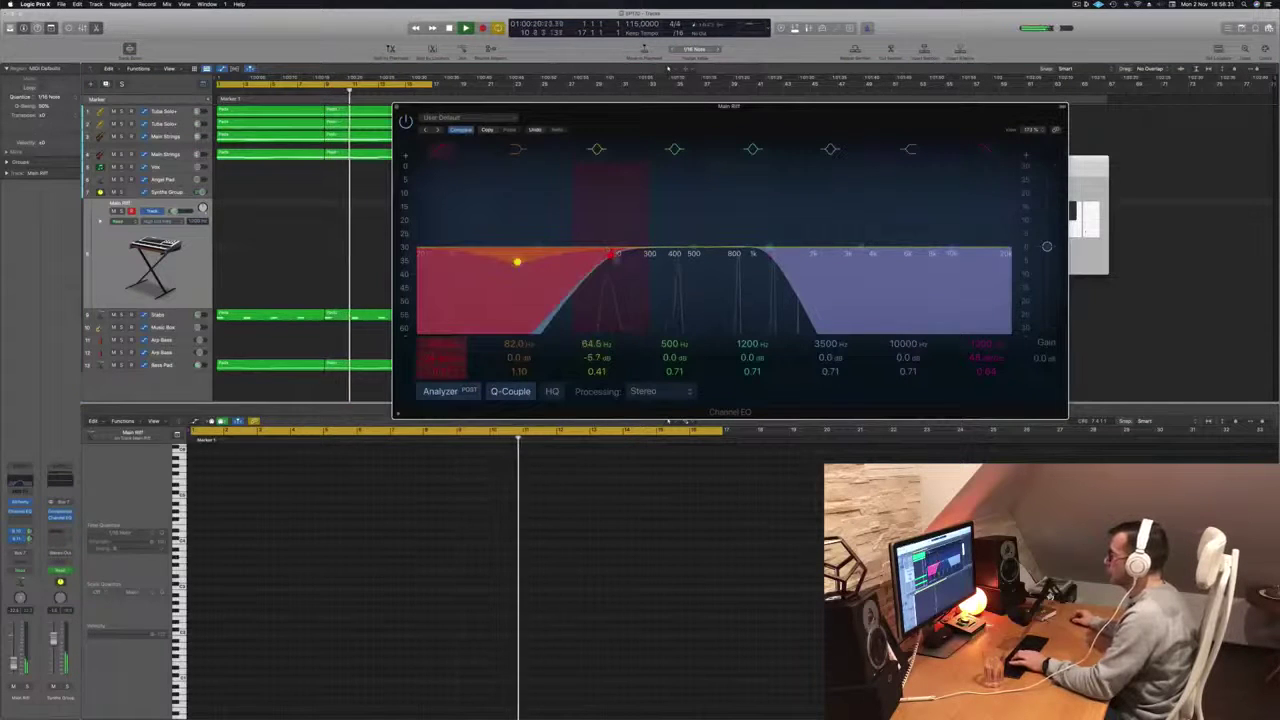
drag(614, 256, 557, 257)
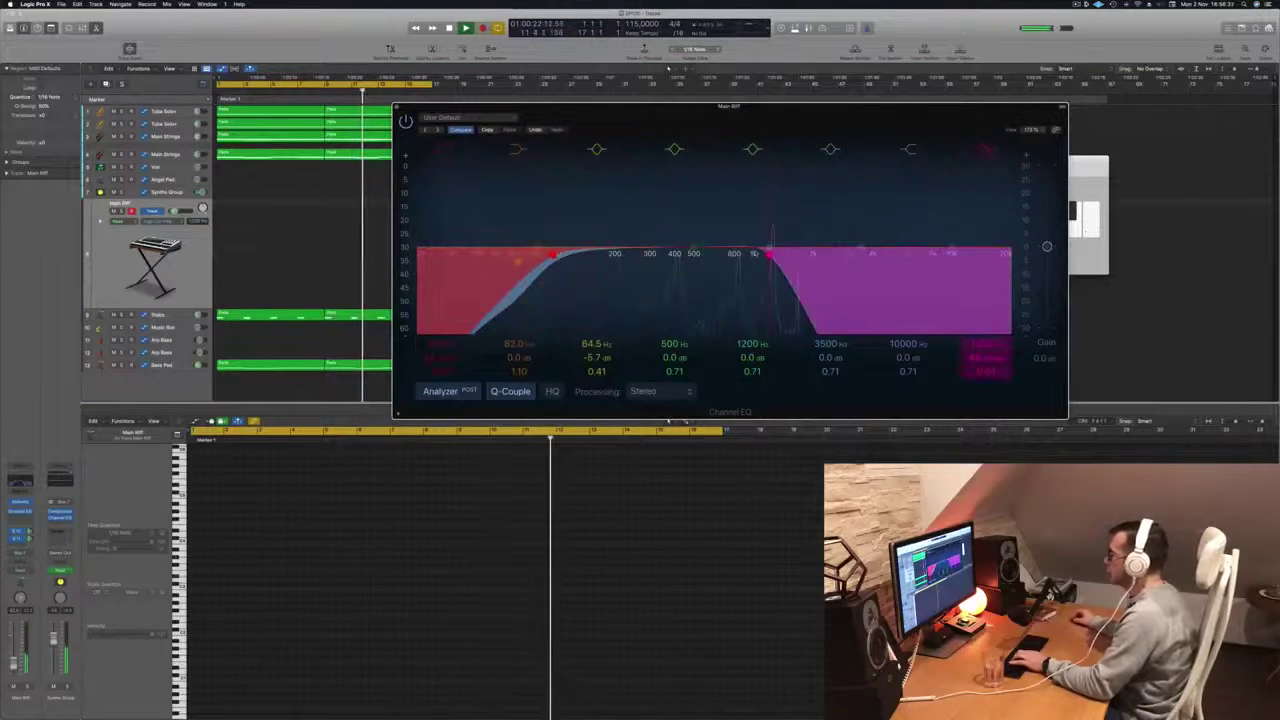
click(768, 253)
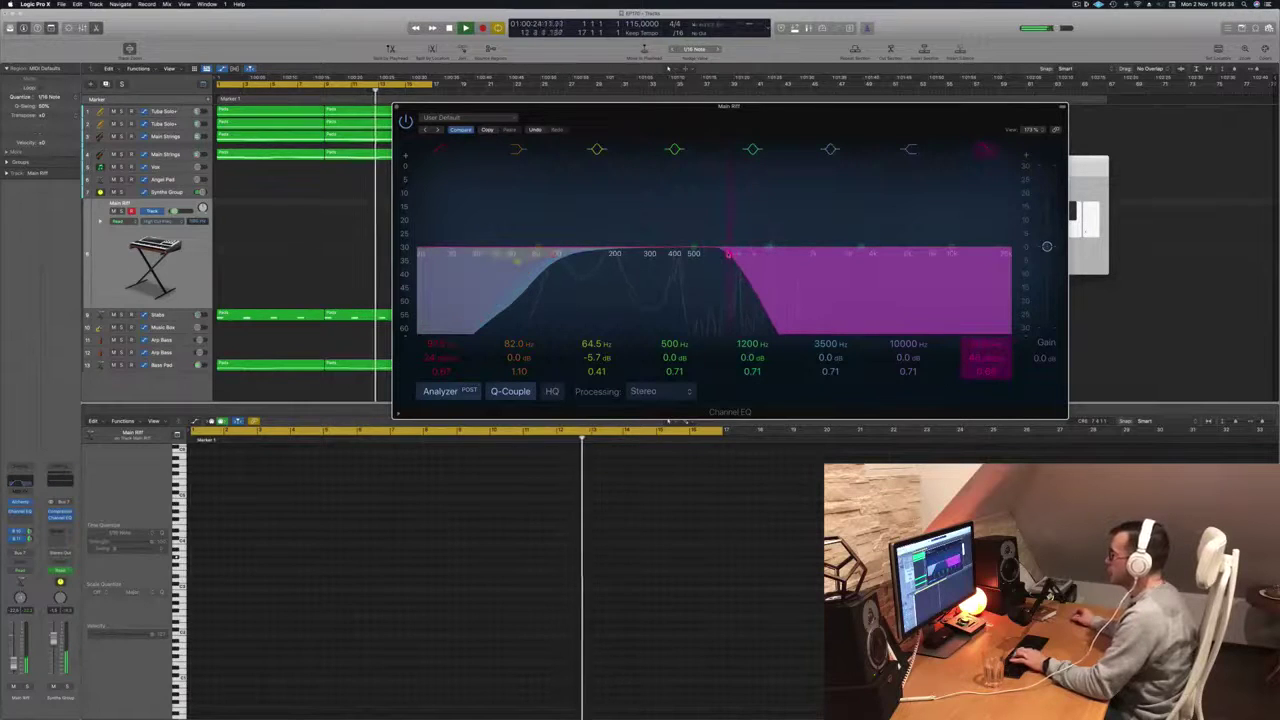
Step: Open Main Riff's Alchemy instrument, record a short test note and show the arpeggiator settings
click(21, 503)
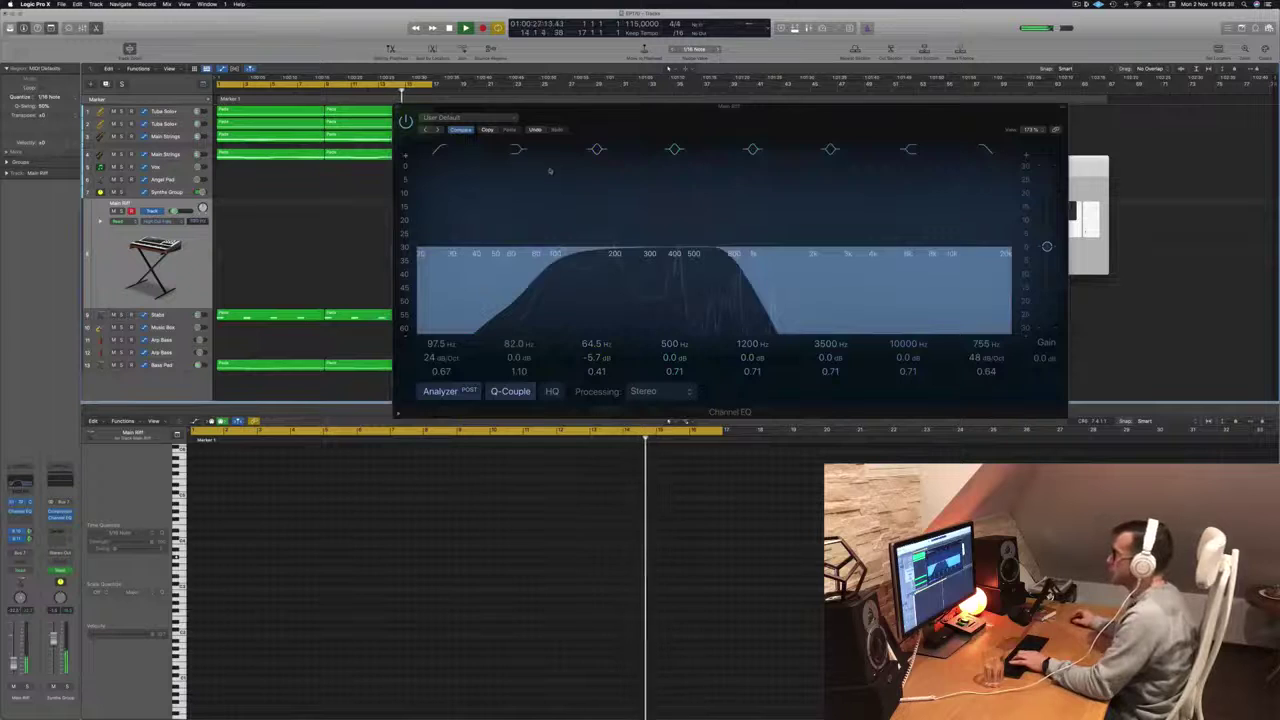
click(20, 512)
drag(597, 122, 712, 163)
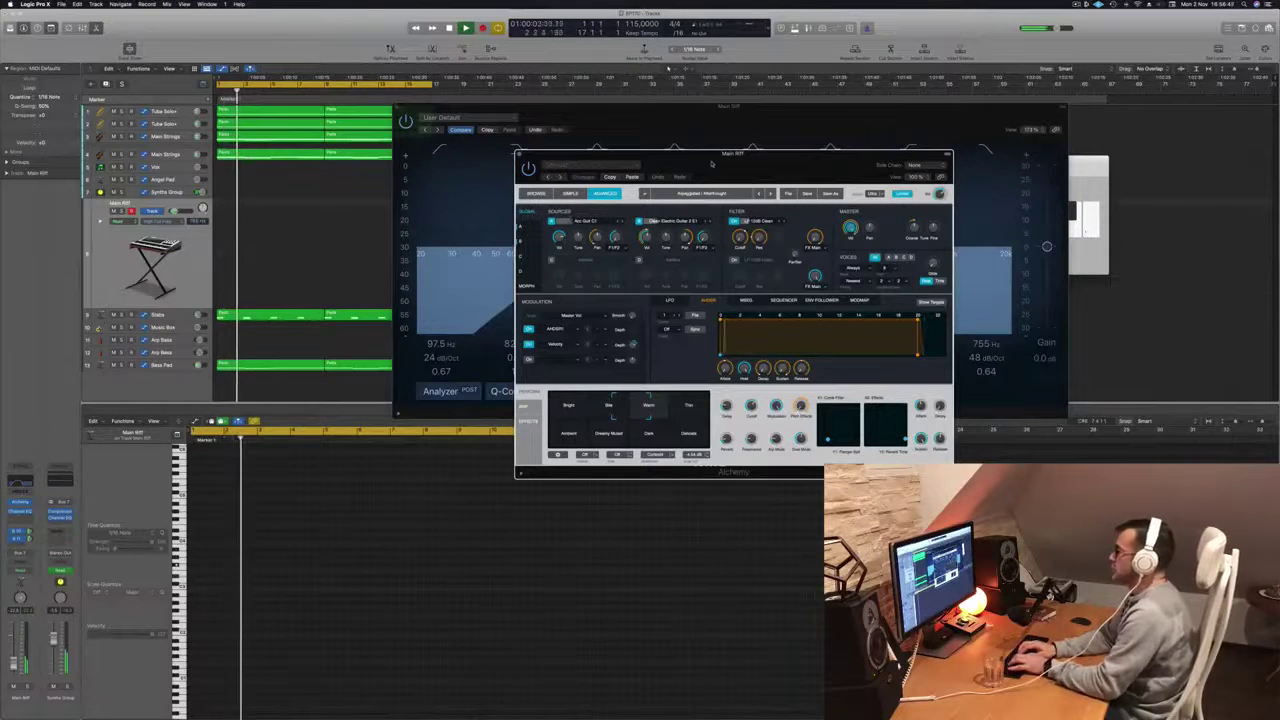
key(r)
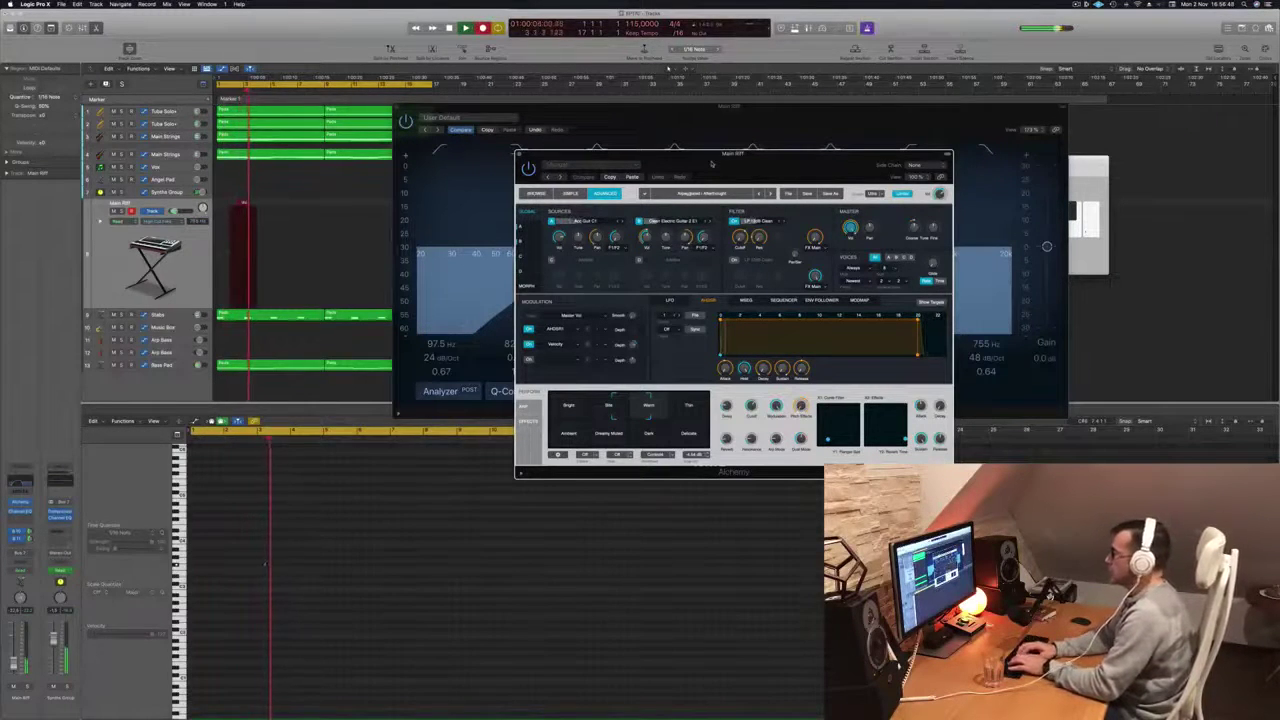
key(space)
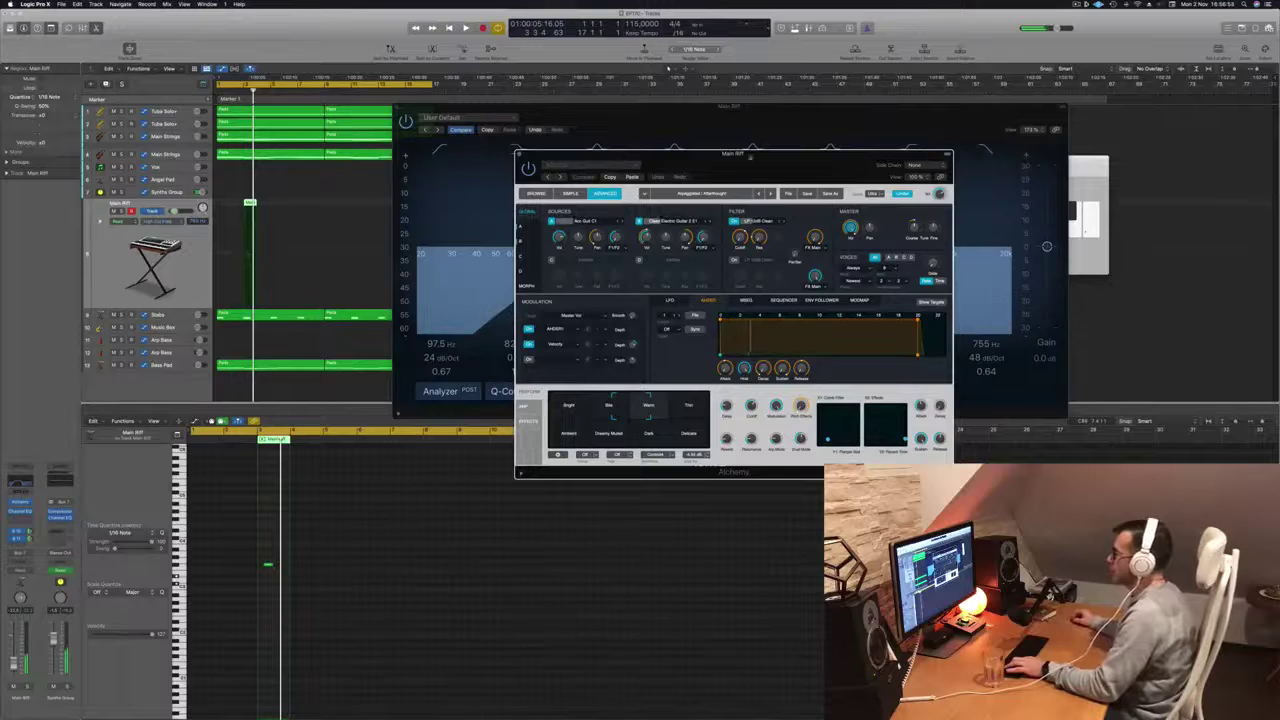
drag(711, 163, 659, 162)
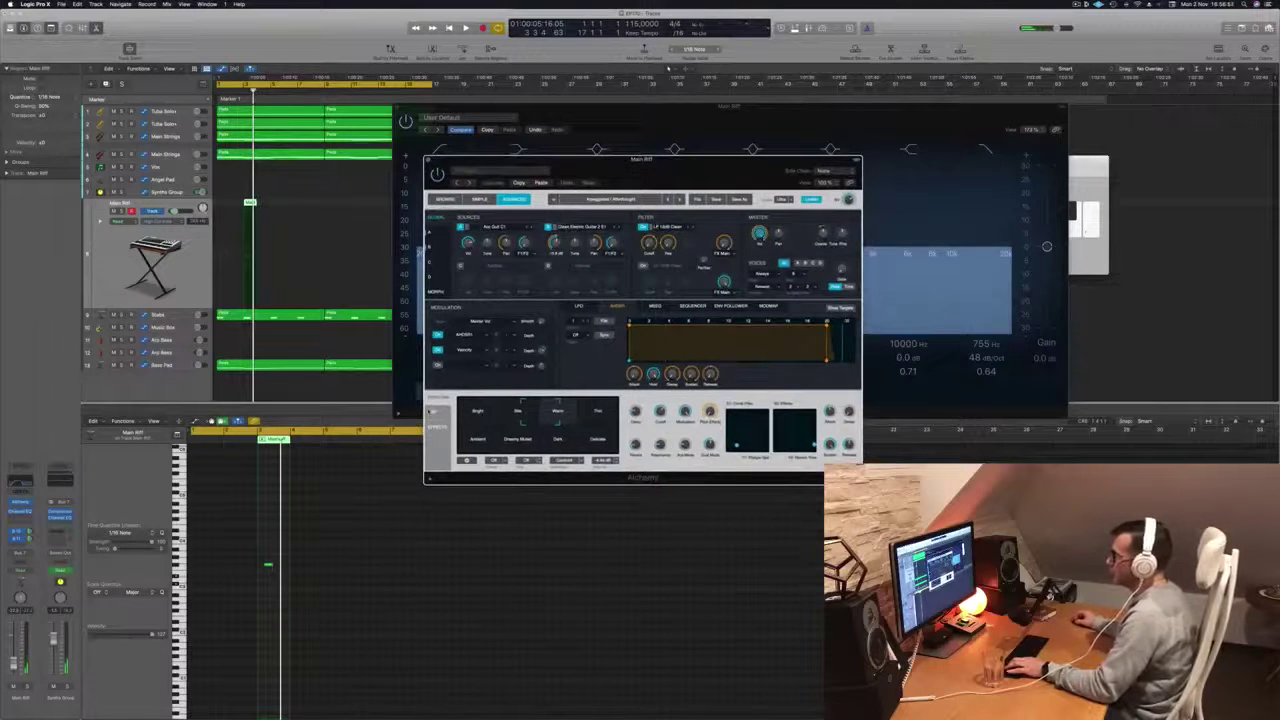
click(432, 411)
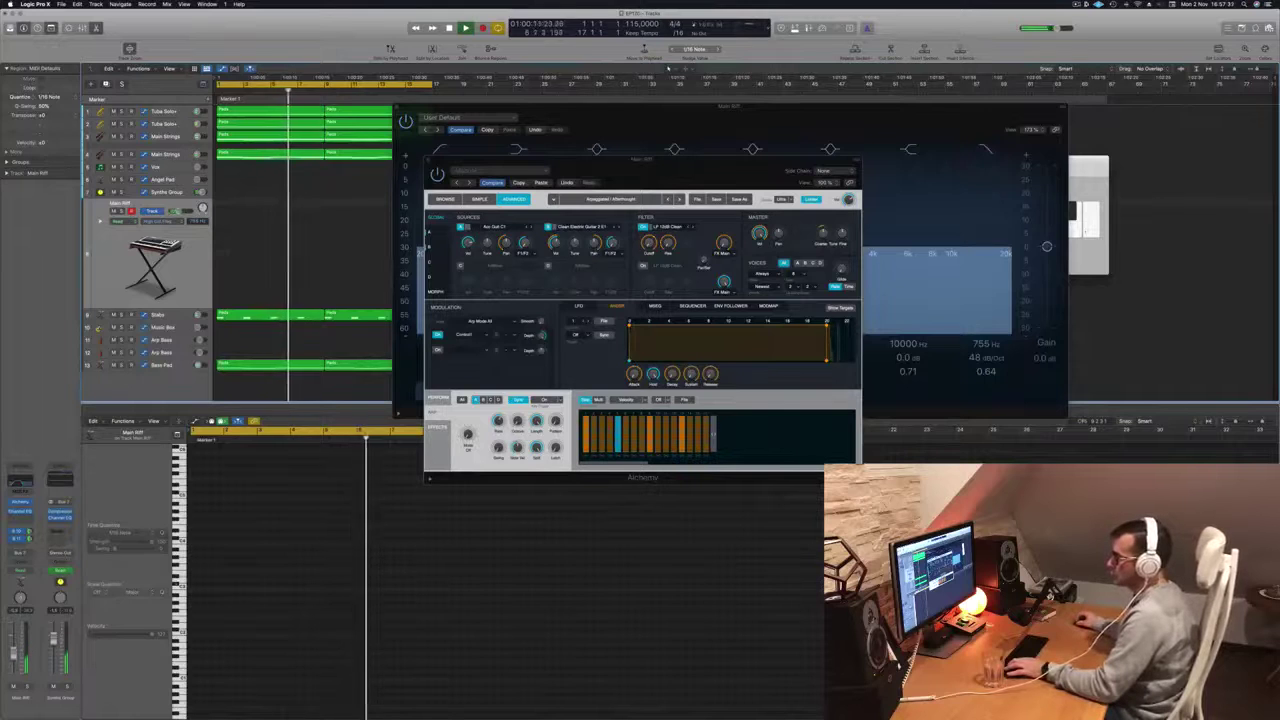
drag(634, 165, 728, 170)
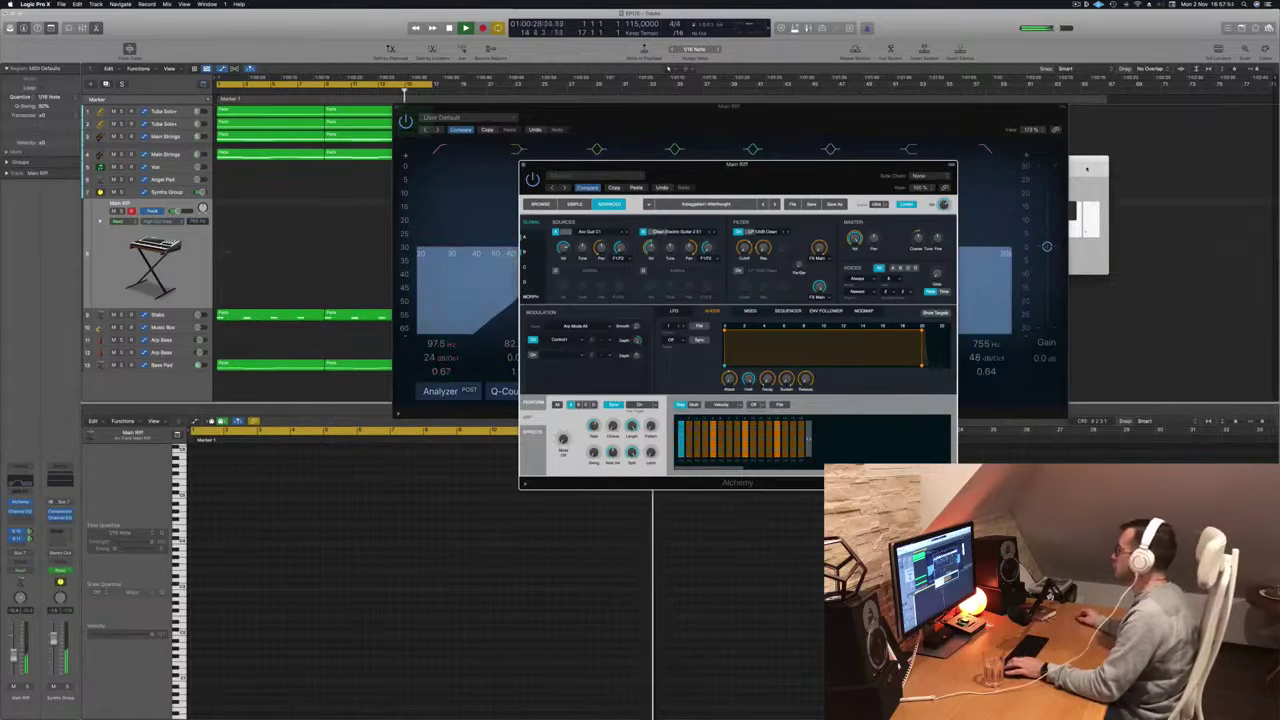
Step: Record a riff melody on the Main Riff track from bar 9 to bar 17 using Musical Typing
key(super+k)
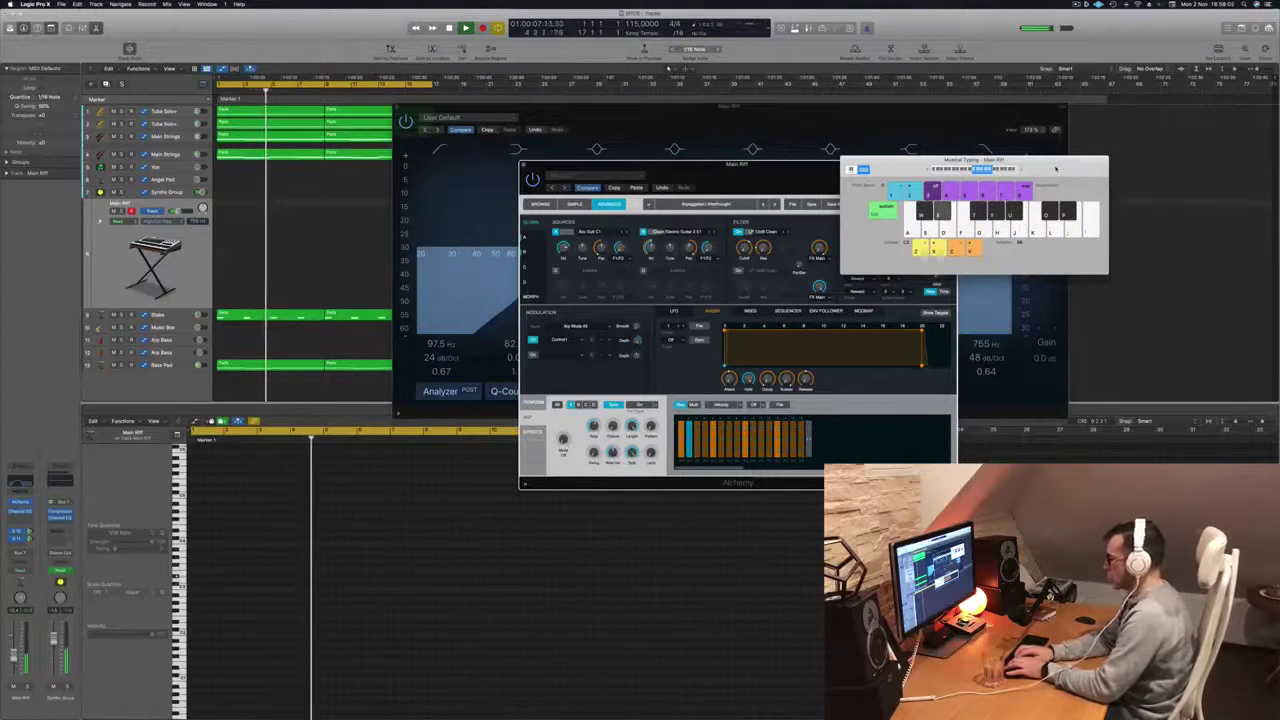
key(r)
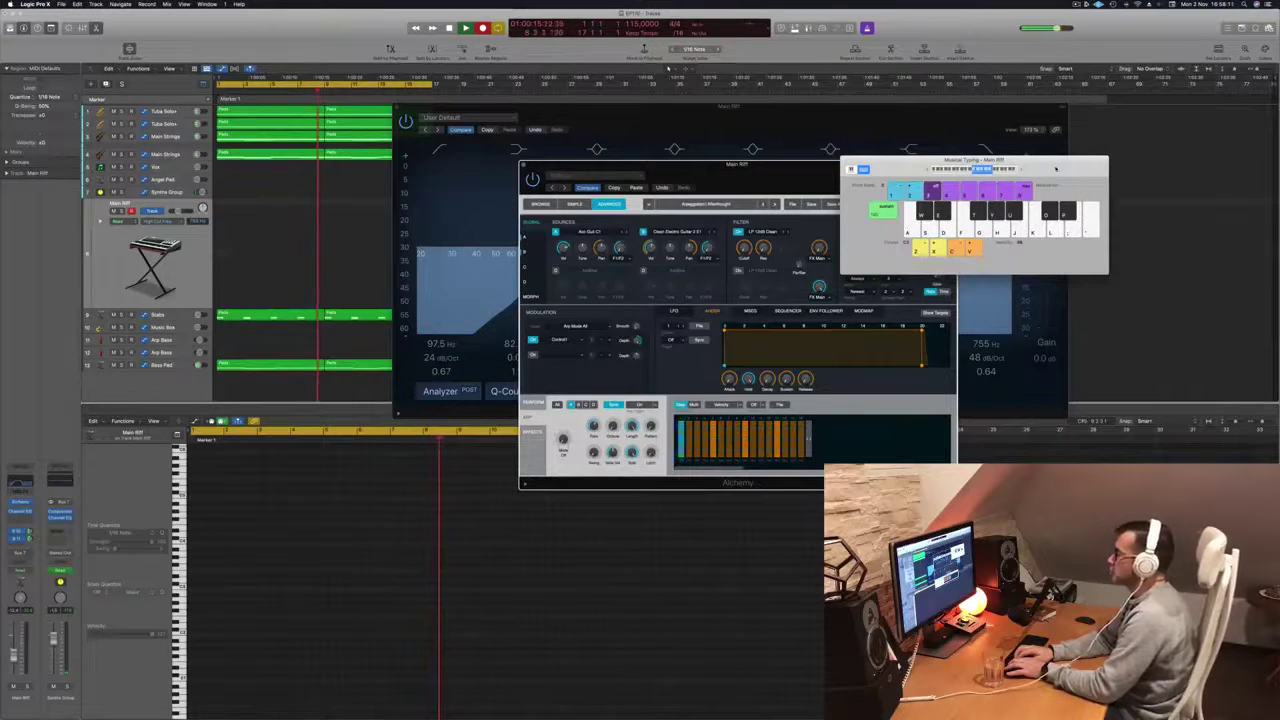
key(a)
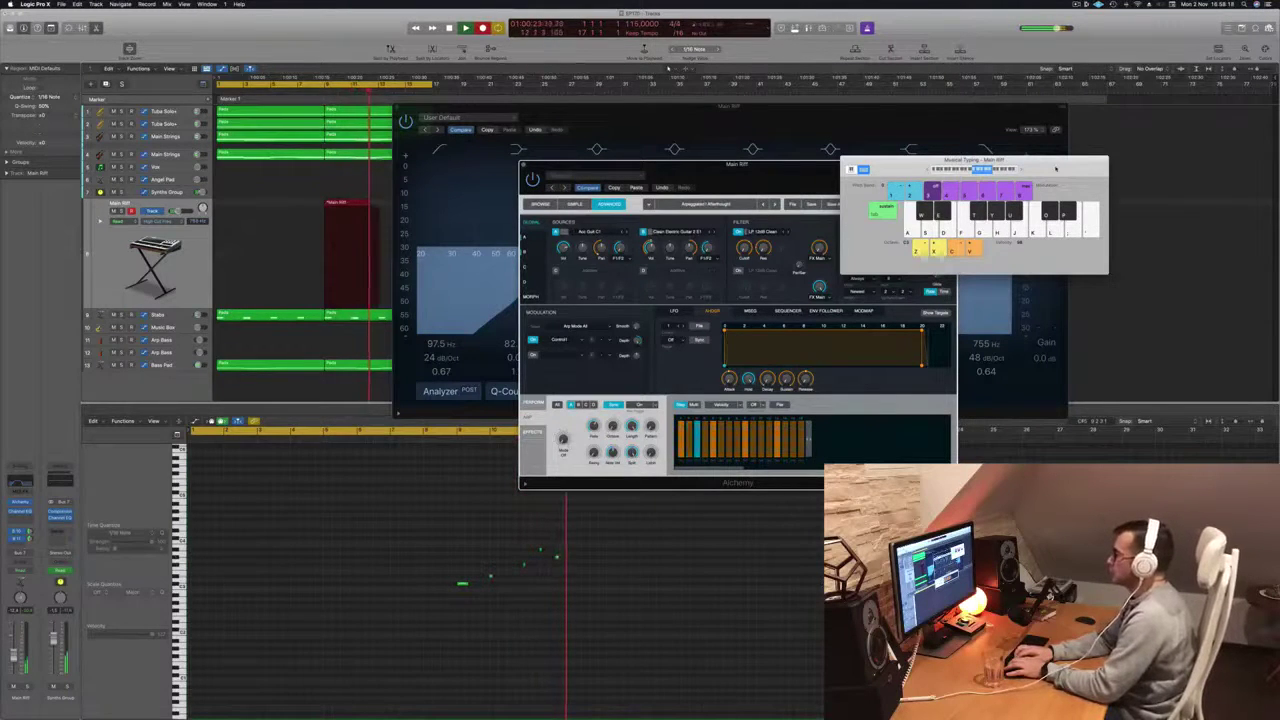
key(w)
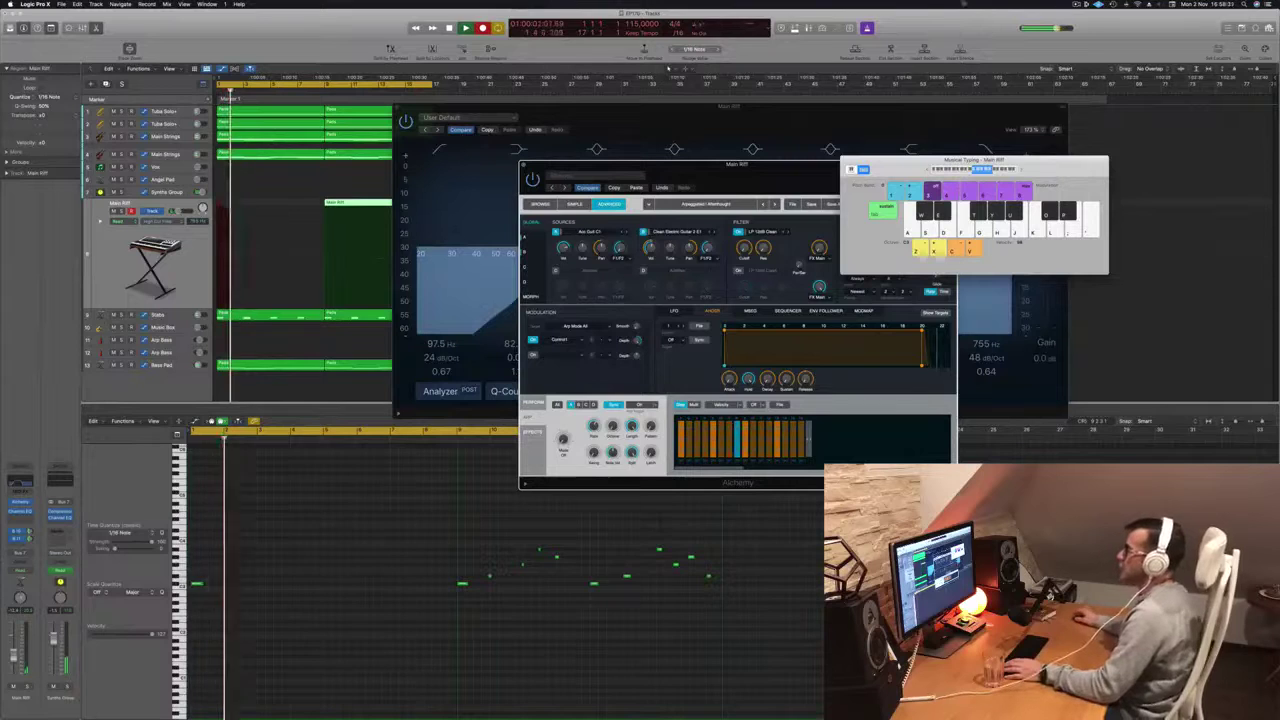
key(space)
Step: Split the Main Riff take at bar 13, keeping only its second half, and move that half to bar 1
drag(581, 121, 1033, 106)
key(super+k)
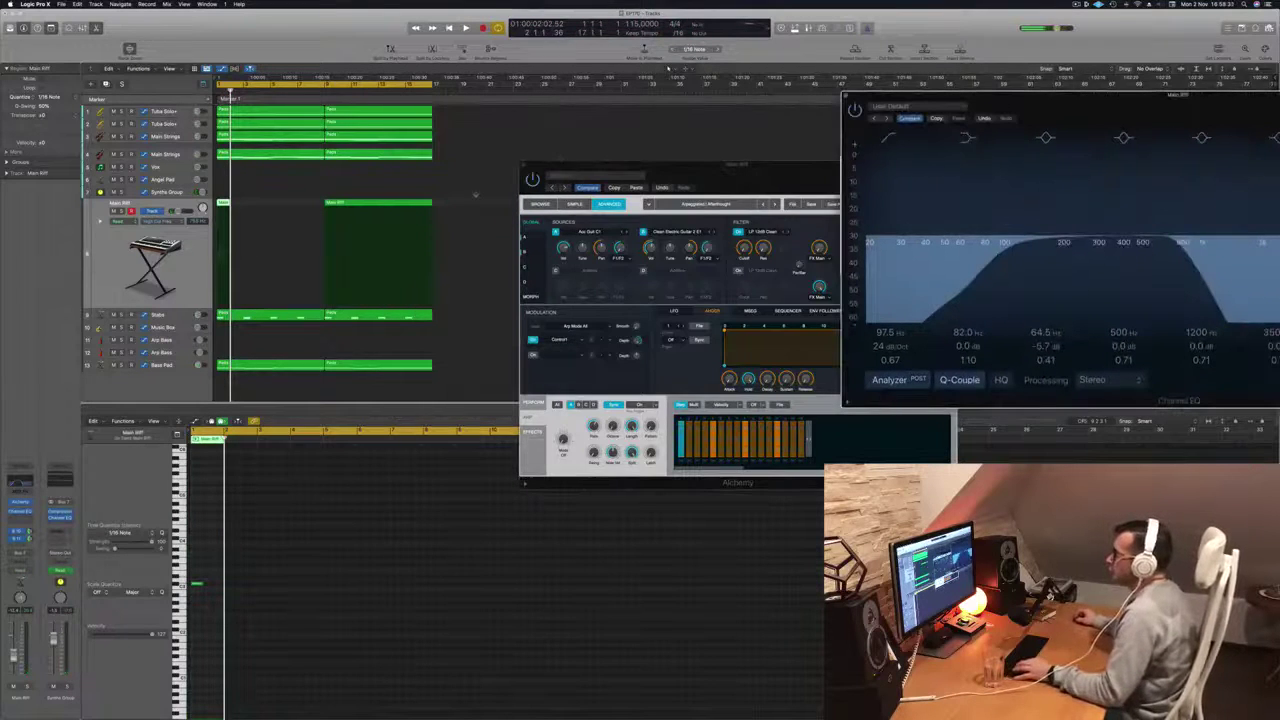
click(381, 206)
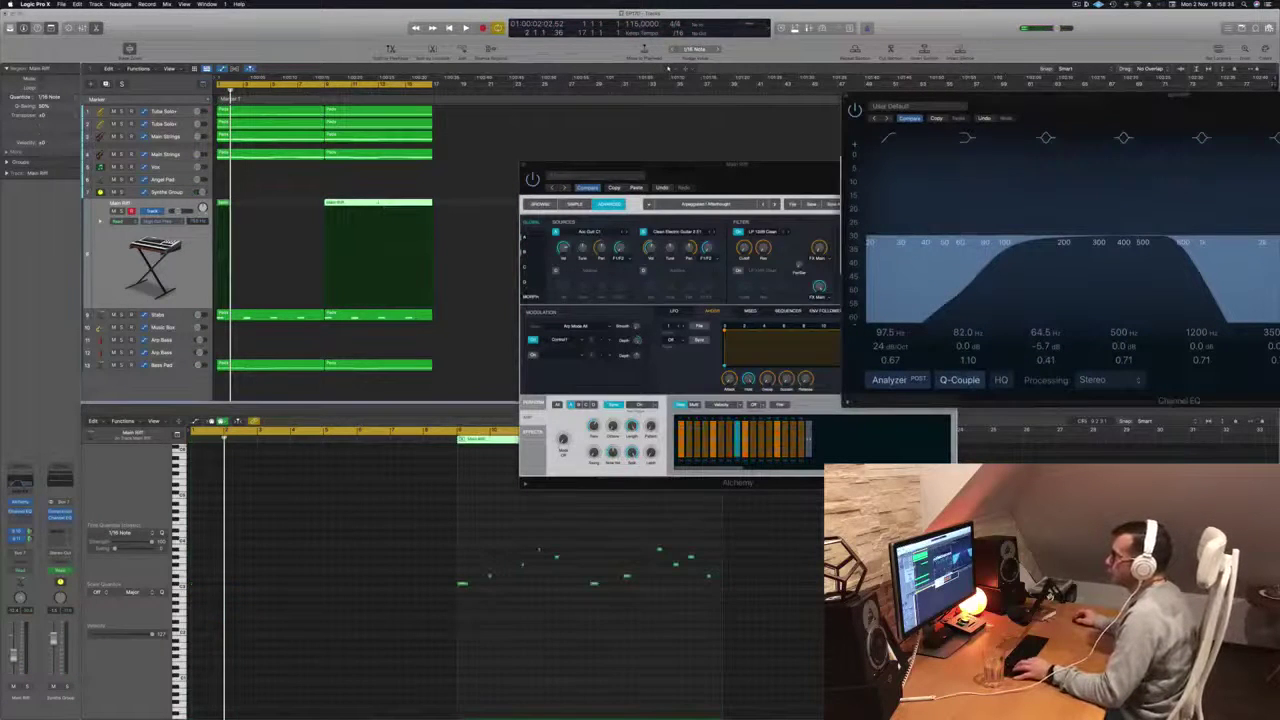
super+click(378, 203)
click(357, 204)
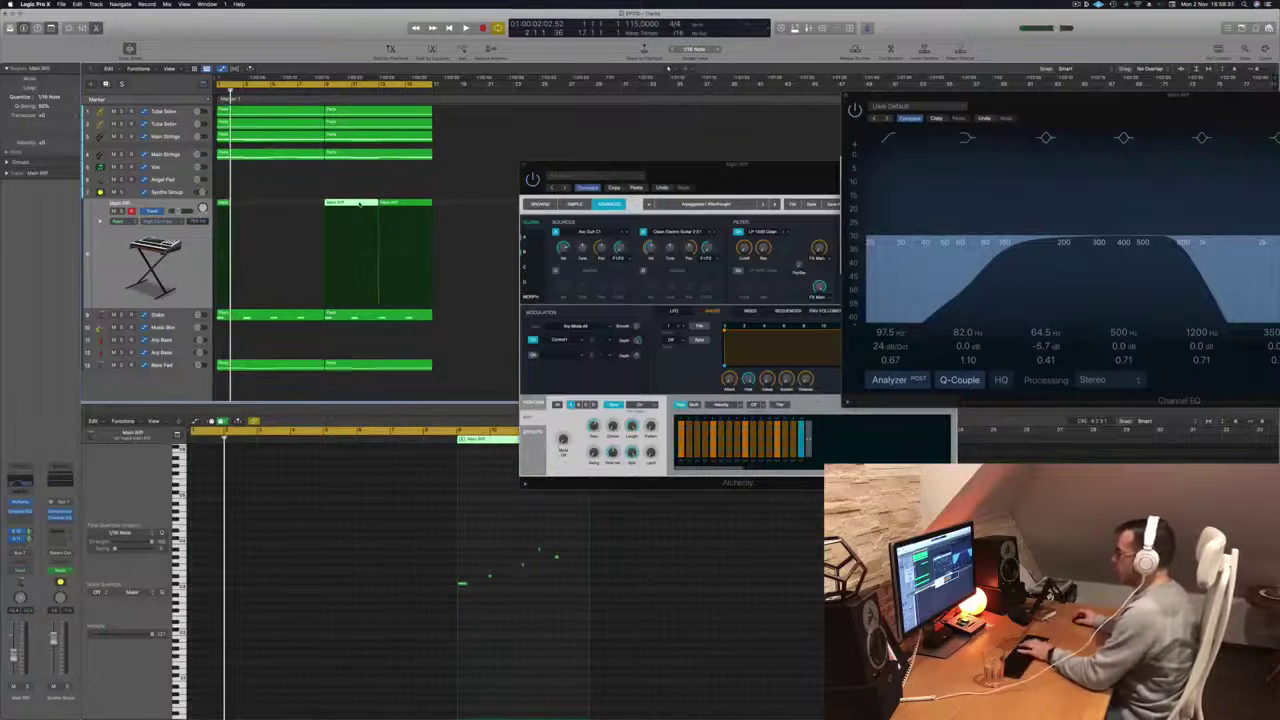
key(Delete)
drag(394, 212, 233, 212)
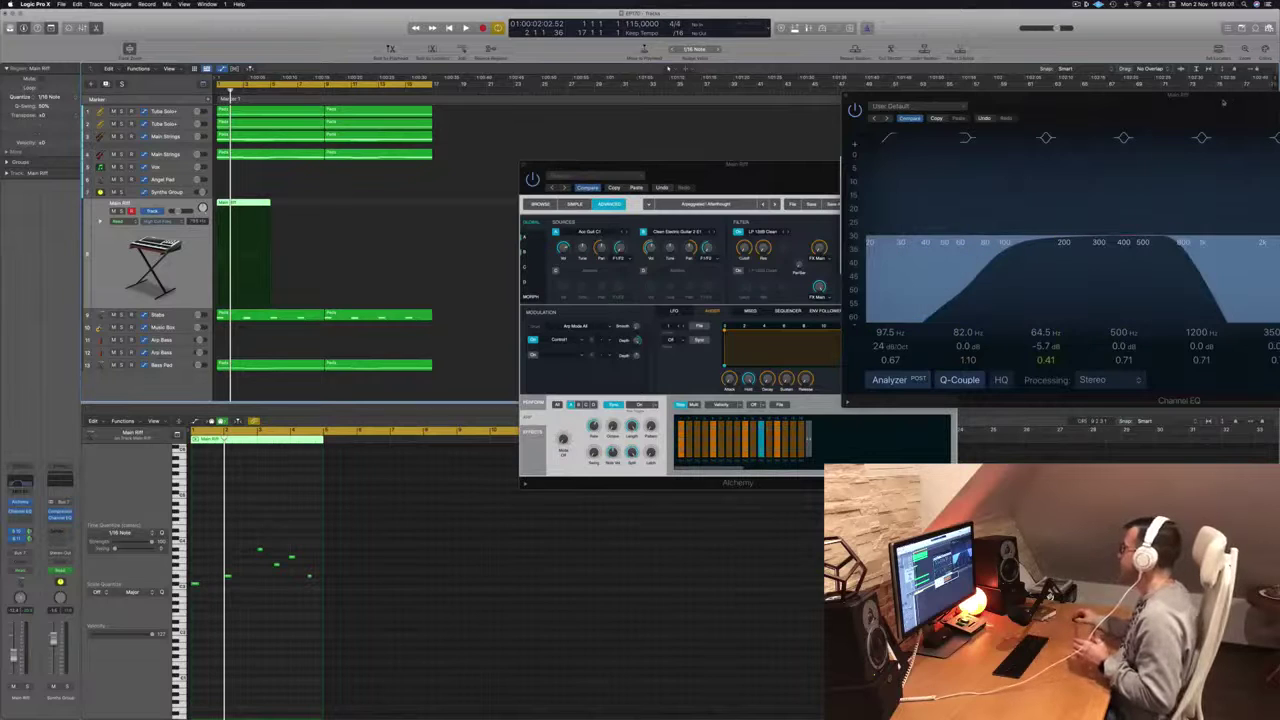
Step: Show Musical Typing, mute track 9 and play the Main Riff region back from the start
key(super+k)
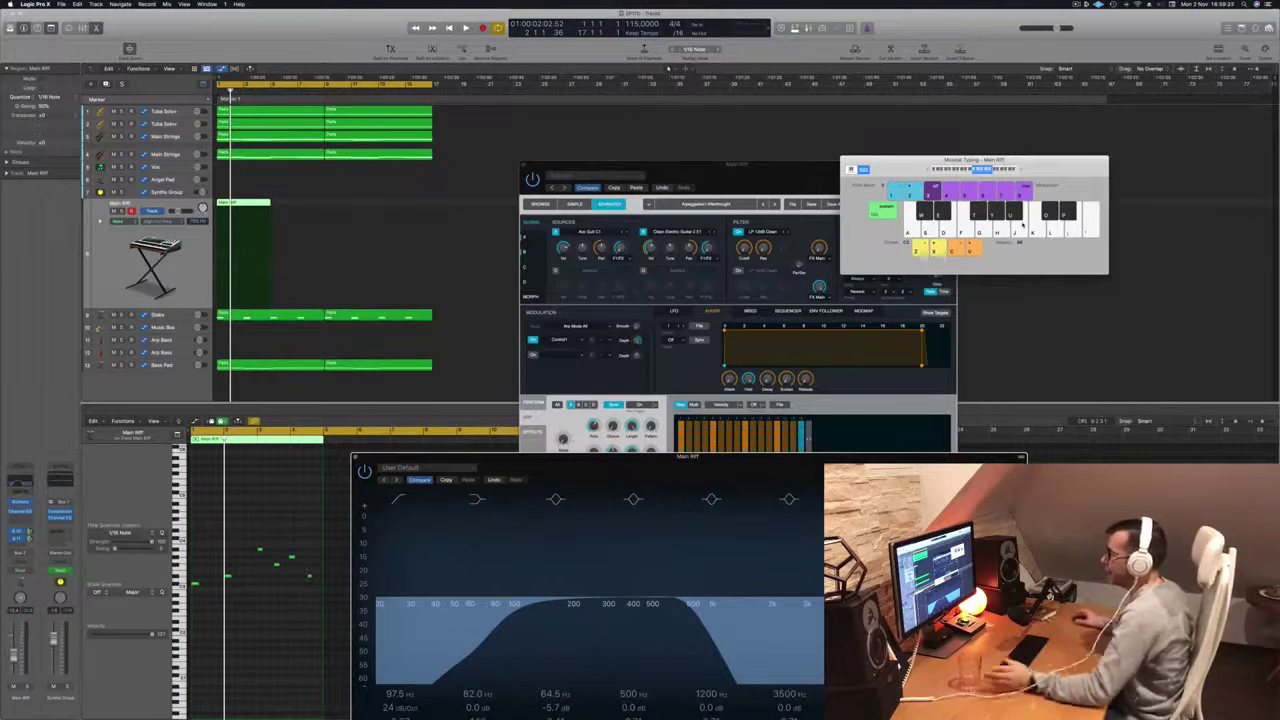
click(272, 632)
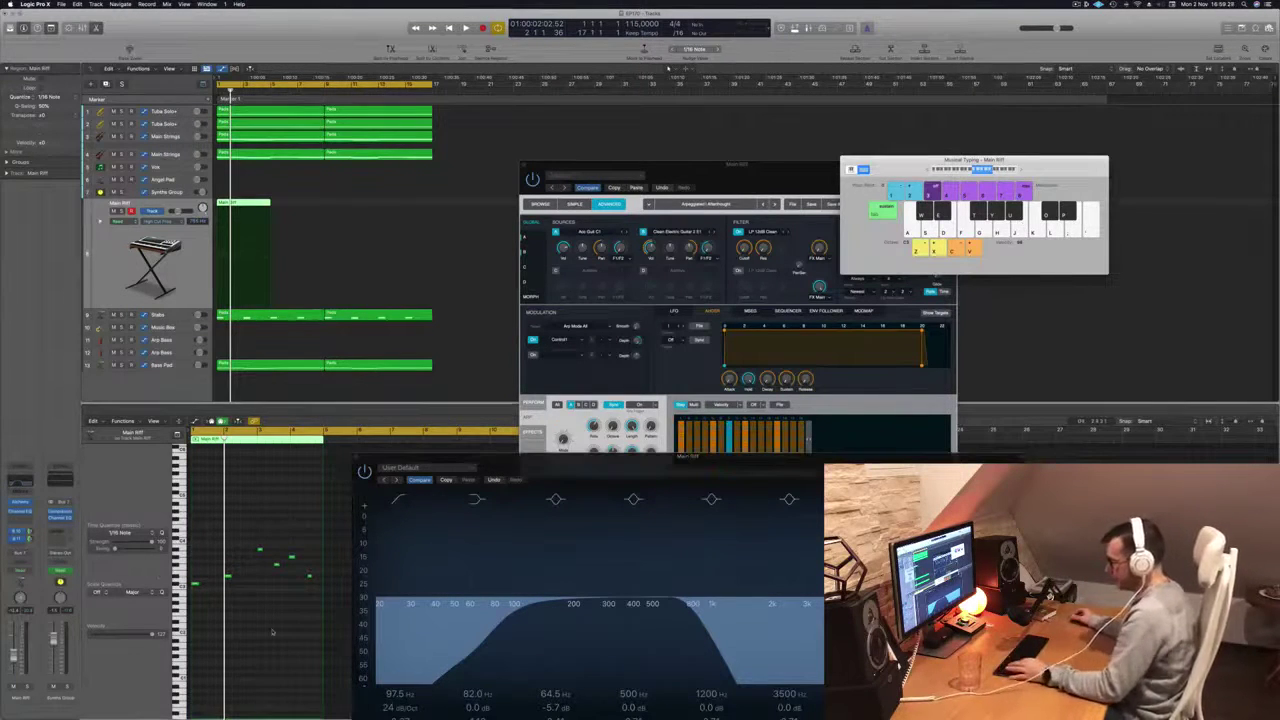
key(space)
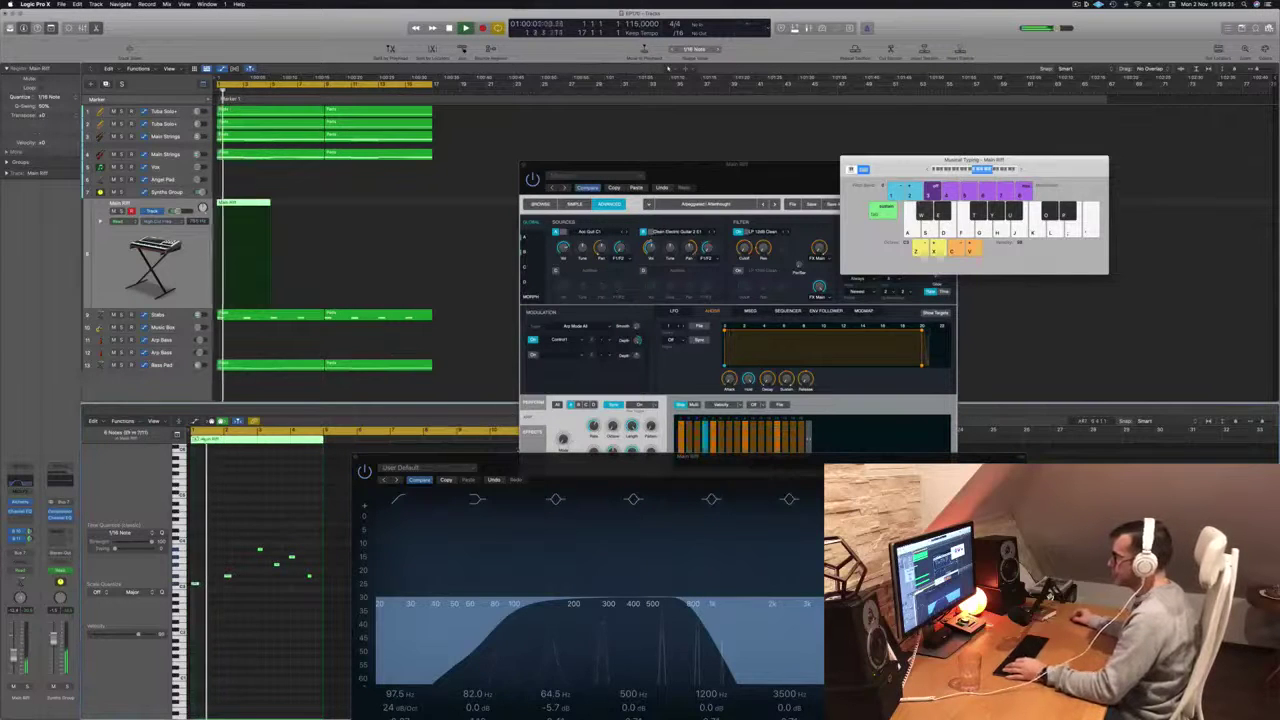
drag(430, 457, 735, 193)
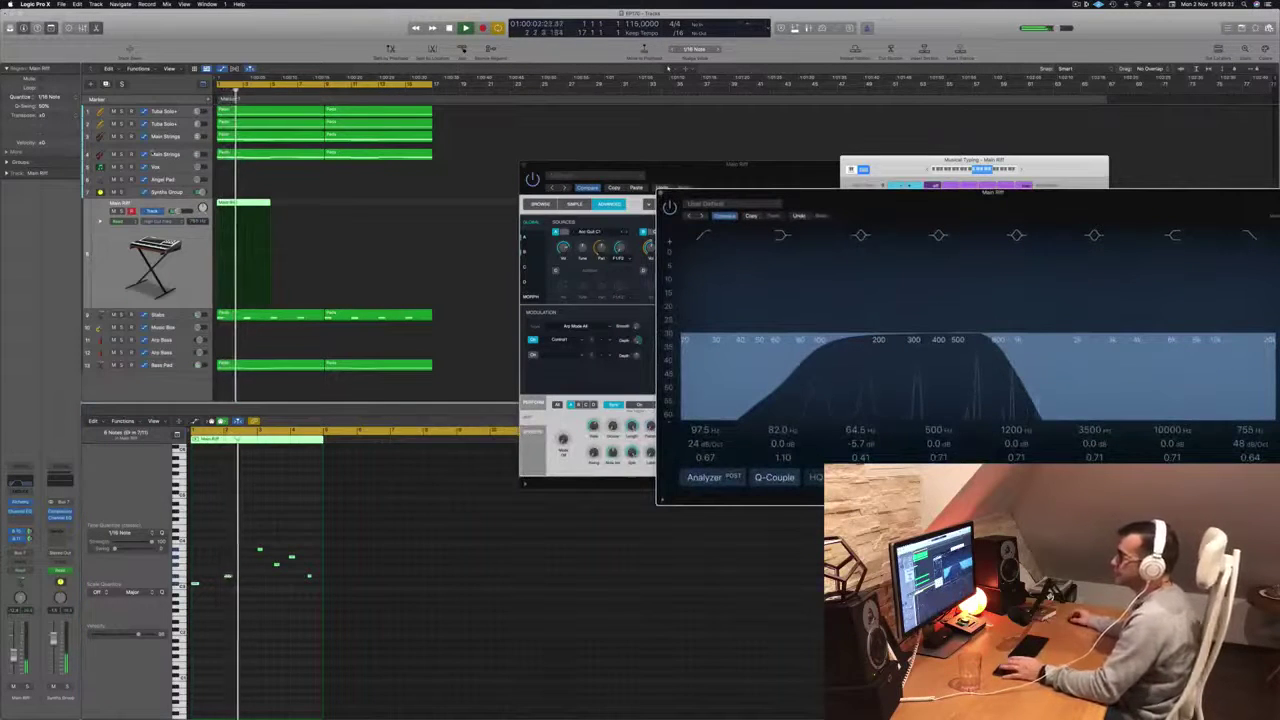
key(space)
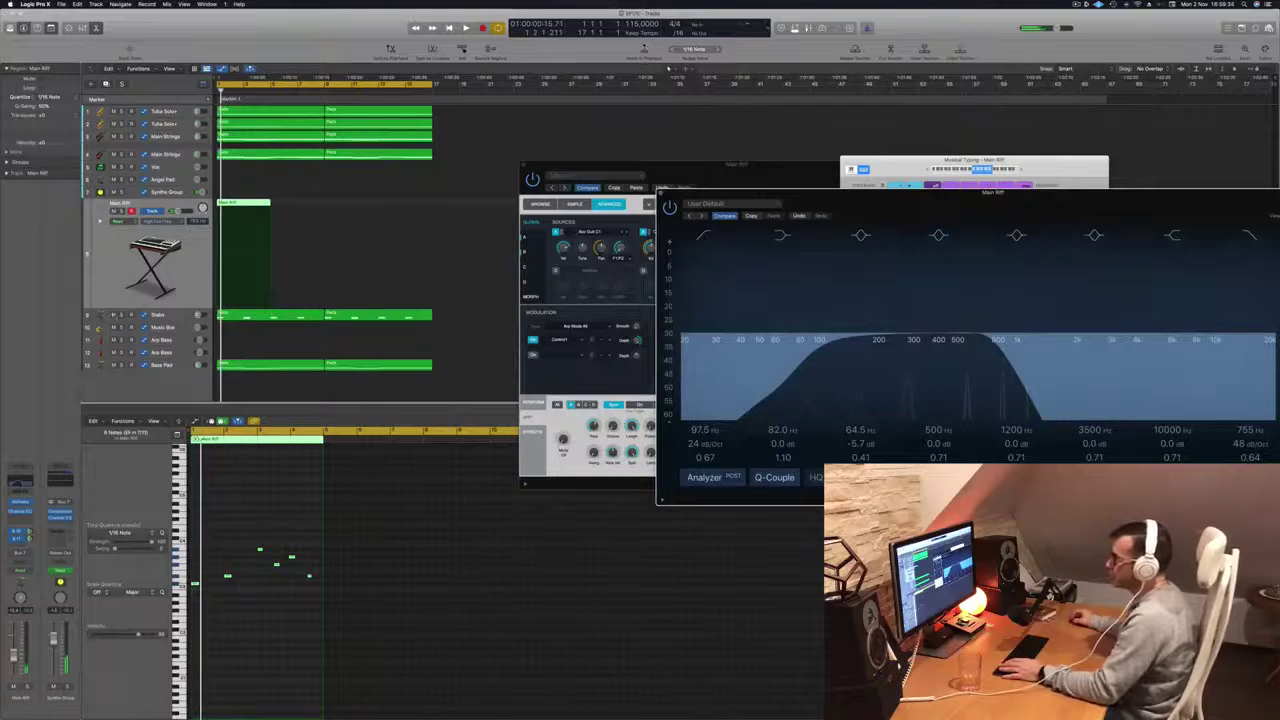
key(space)
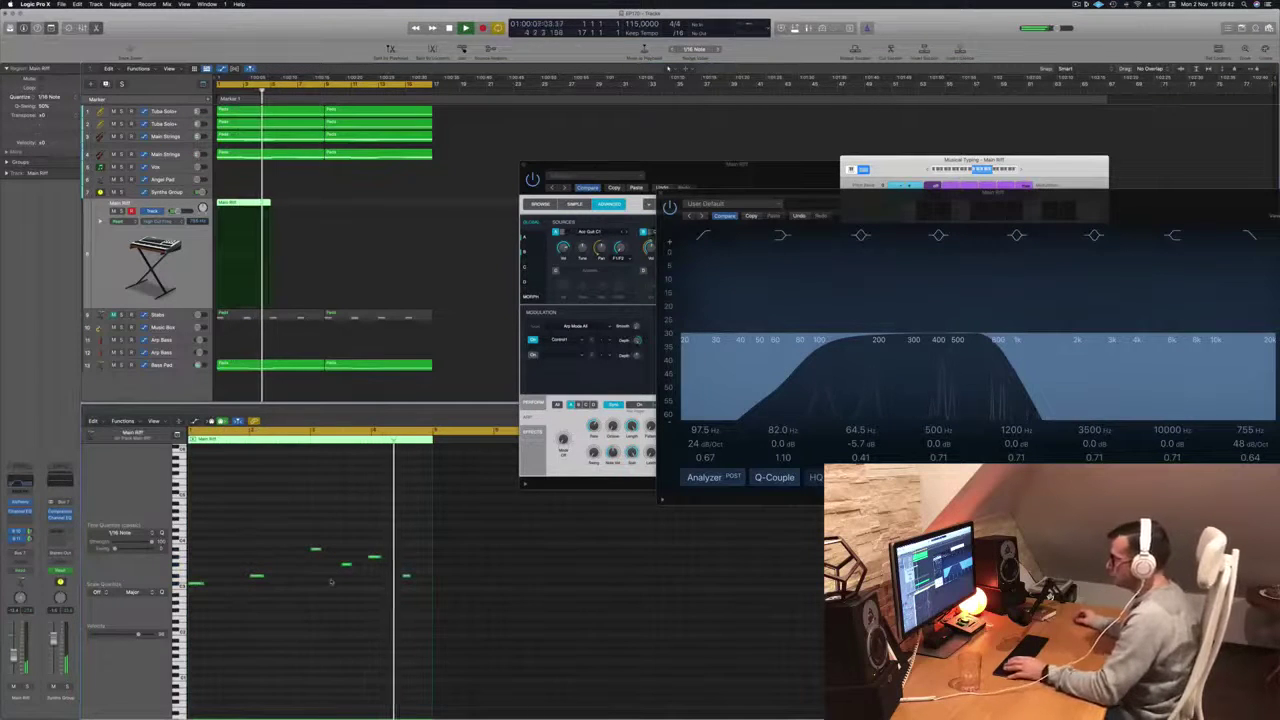
Step: Shift the Main Riff note near bar 4 slightly later and transpose all the riff notes up one octave
key(space)
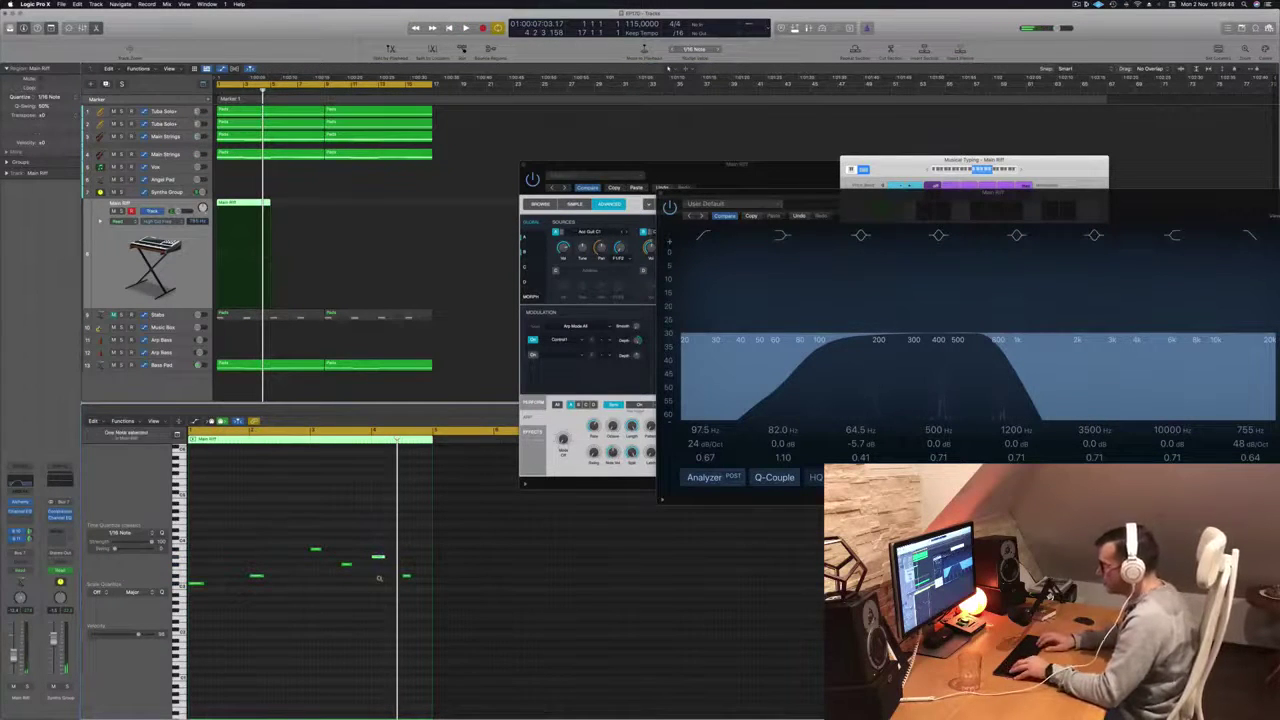
key(space)
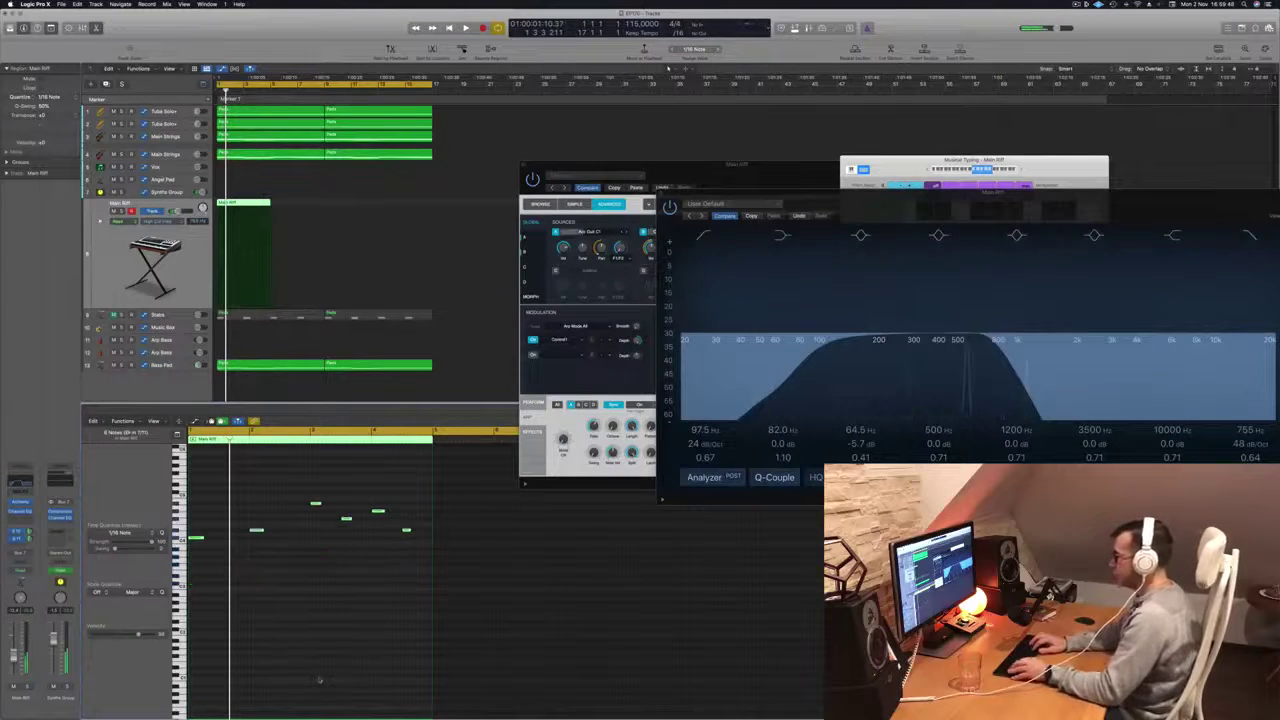
key(space)
key(Return)
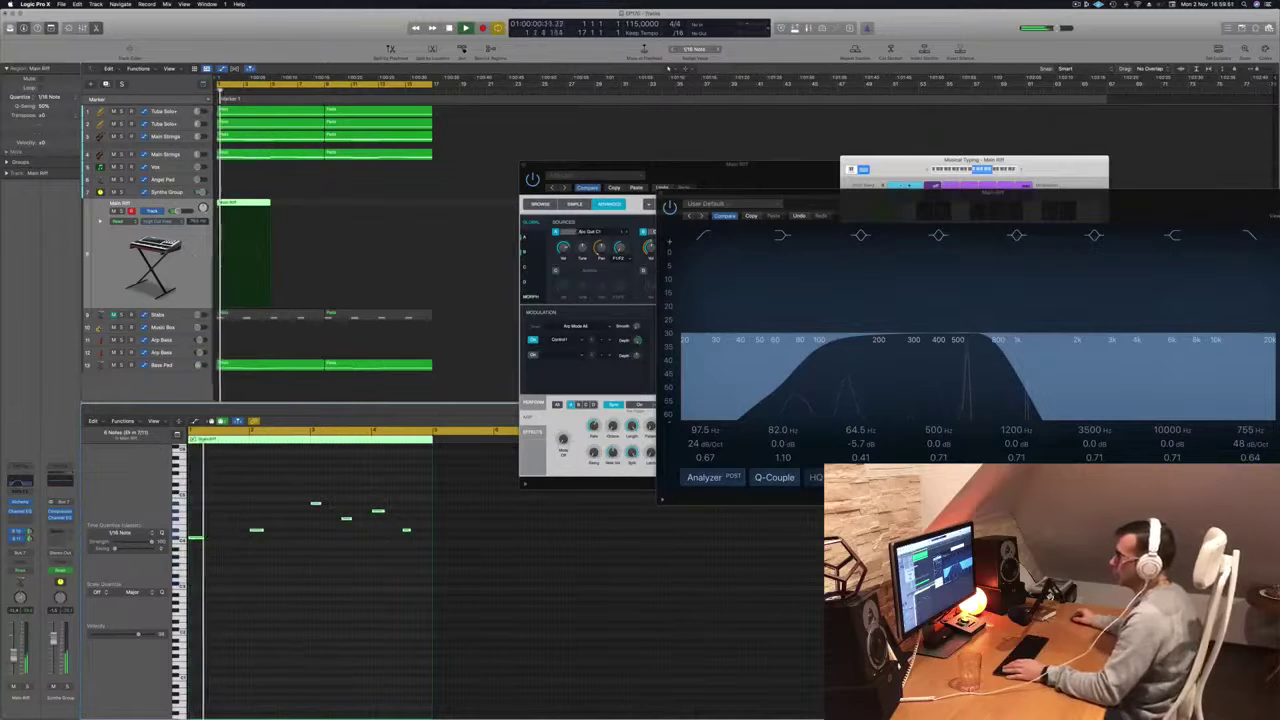
Step: Move the Channel EQ and Alchemy windows clear of the riff notes and play the riff from bar 1
drag(800, 190, 422, 322)
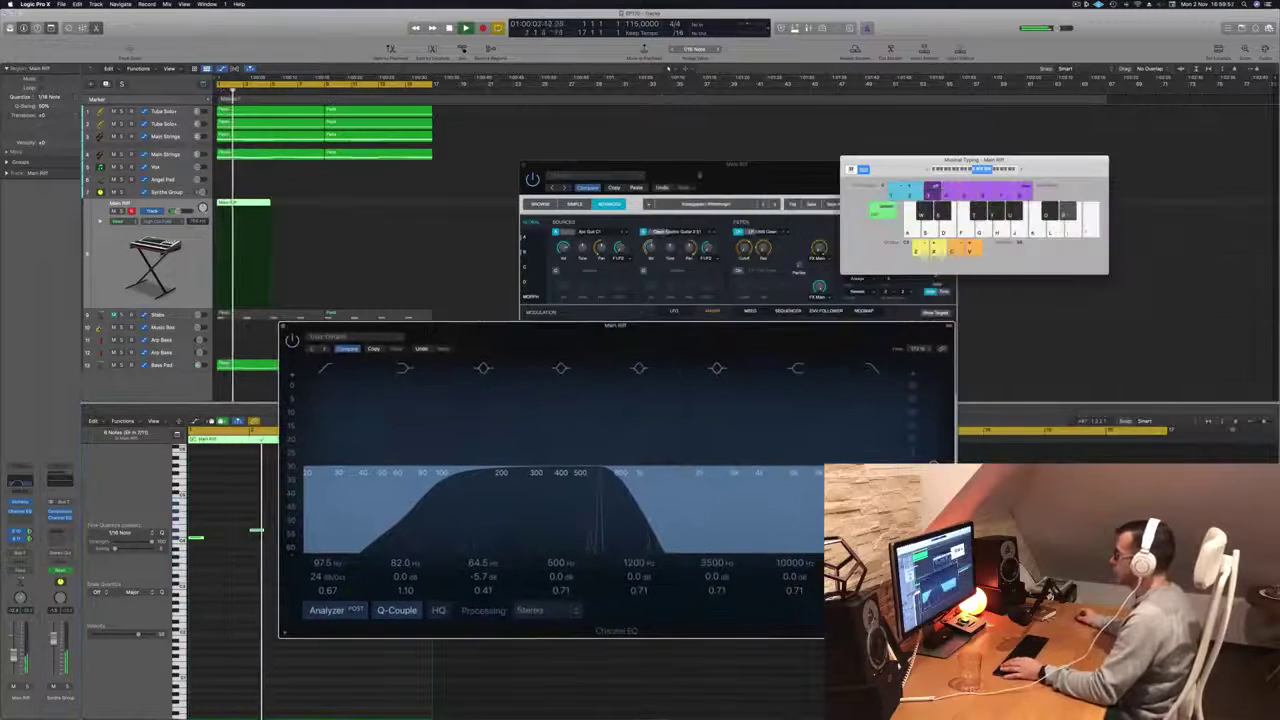
drag(698, 166, 788, 282)
drag(474, 331, 719, 363)
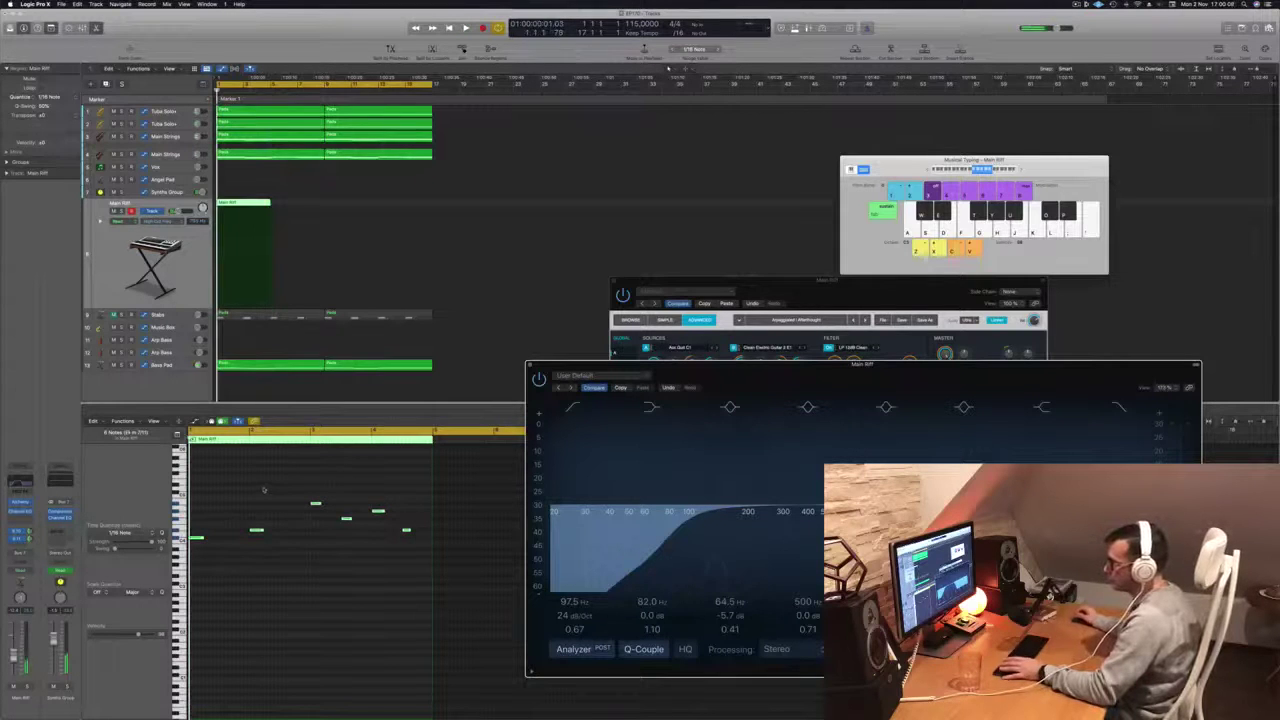
key(space)
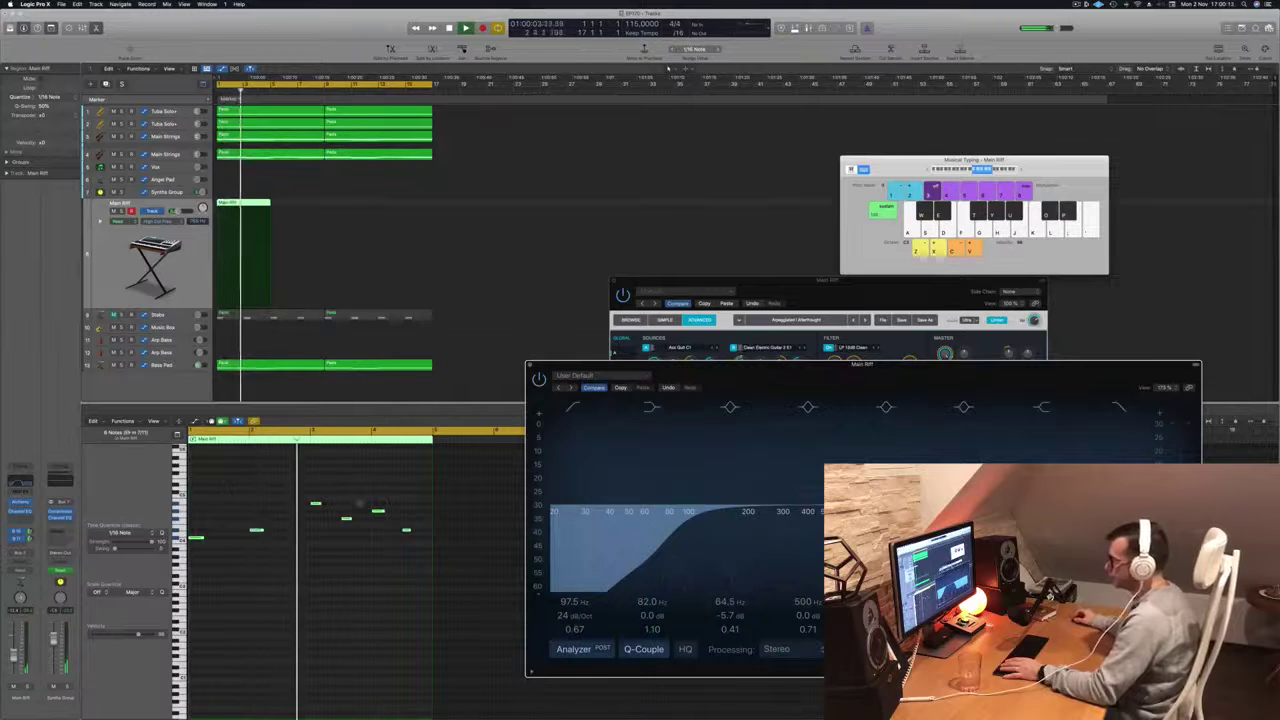
Step: Move the riff note at the start of bar 3 to bar 2 beat 3 and lower it by nine semitones
key(space)
drag(285, 483, 342, 516)
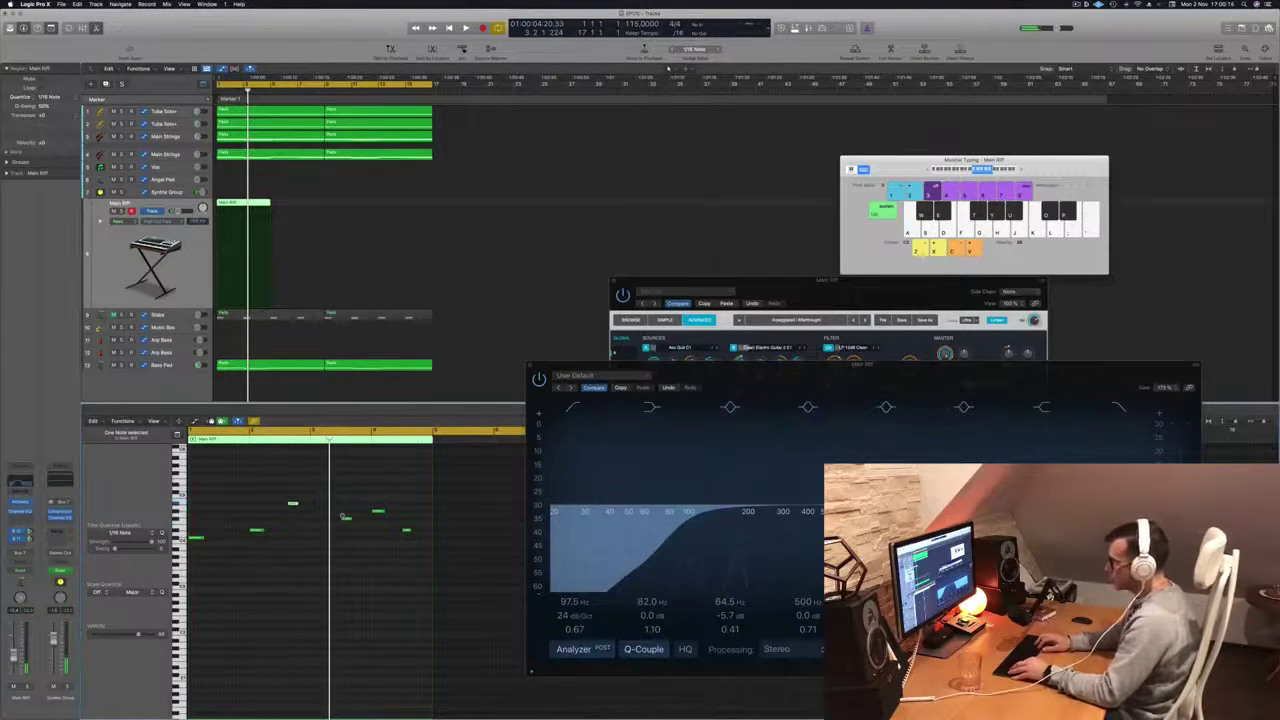
key(space)
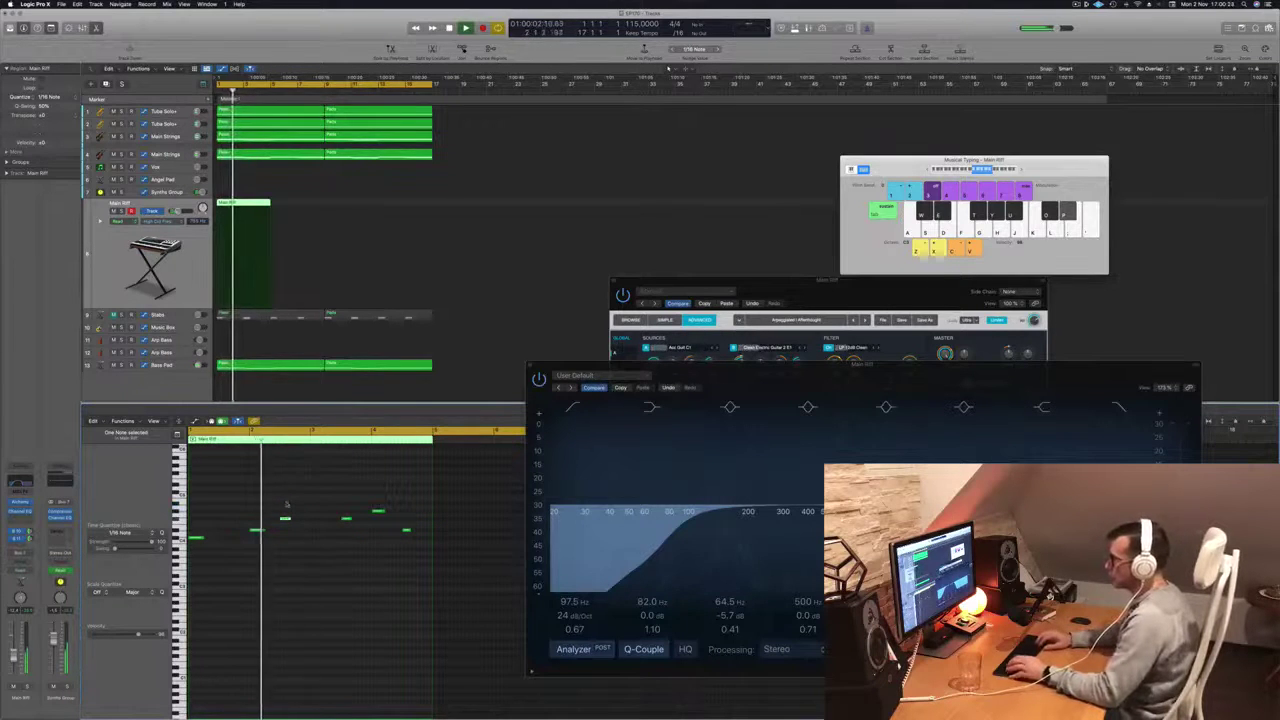
key(Return)
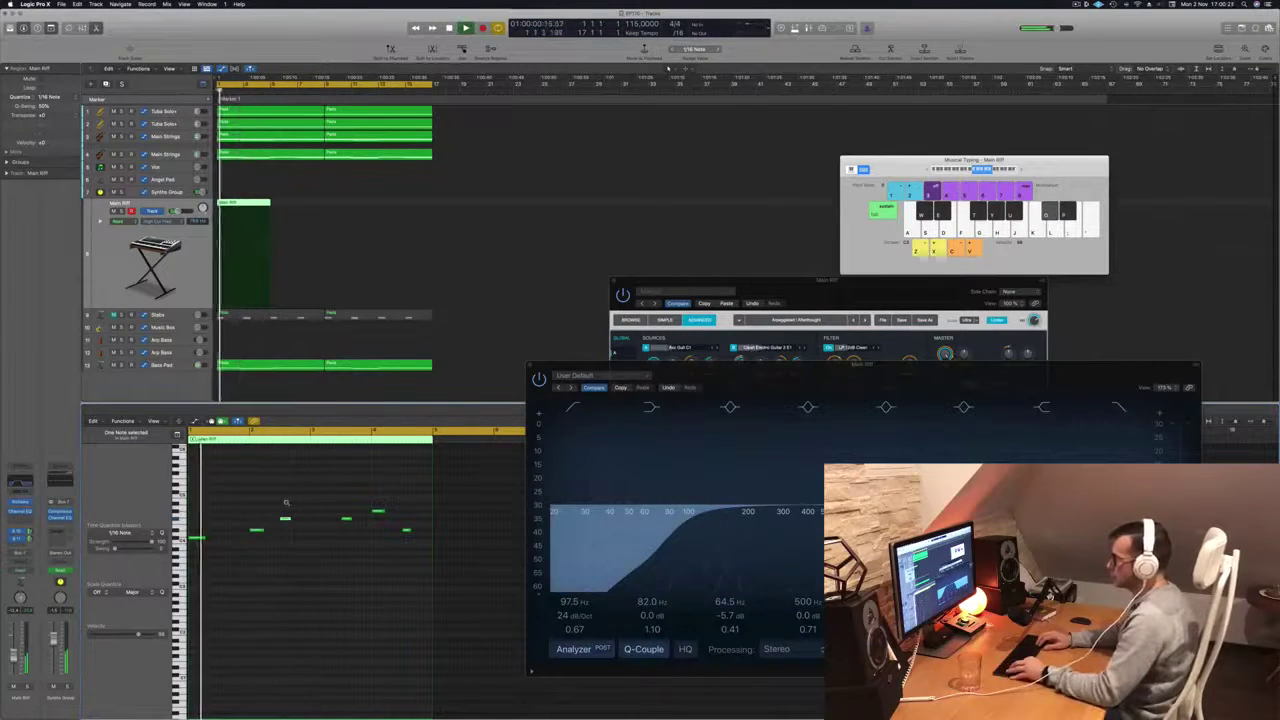
key(alt+Down)
key(alt+Down)
key(alt+Down)
key(alt+Down)
key(alt+Down)
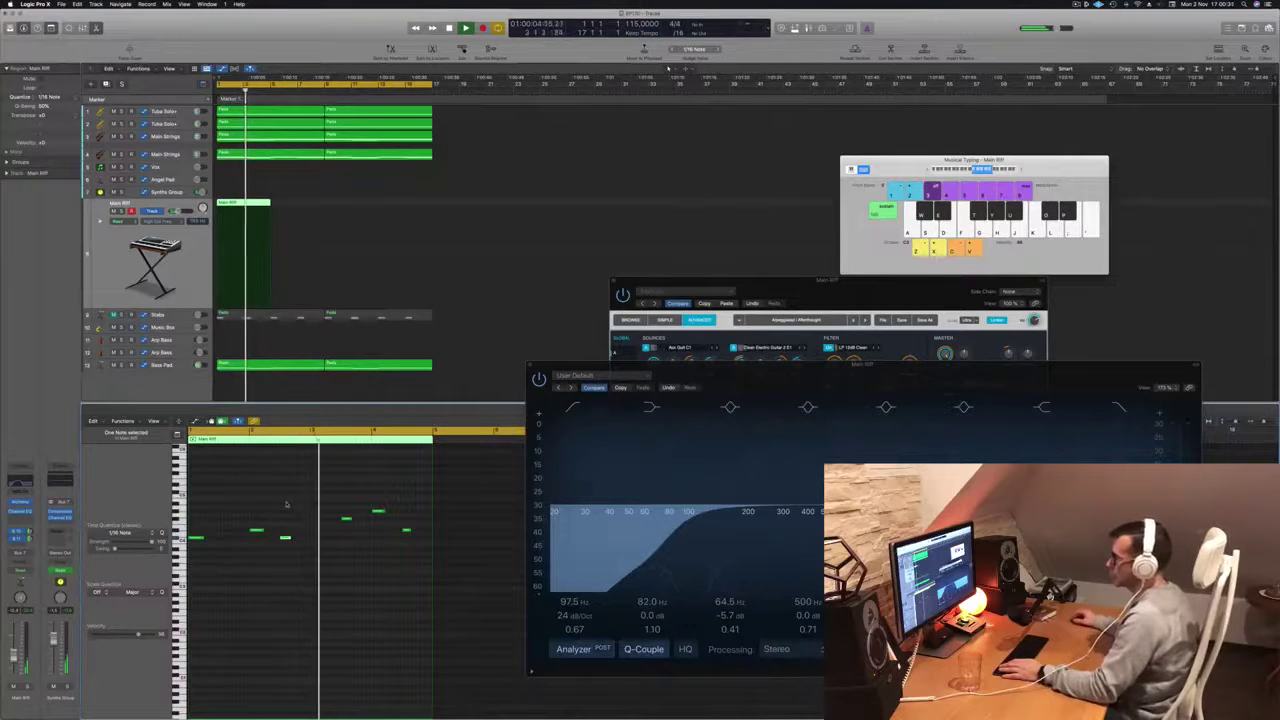
Step: Move the riff note on bar 3 beat 3 to the start of bar 3 and lower it by three semitones
key(Return)
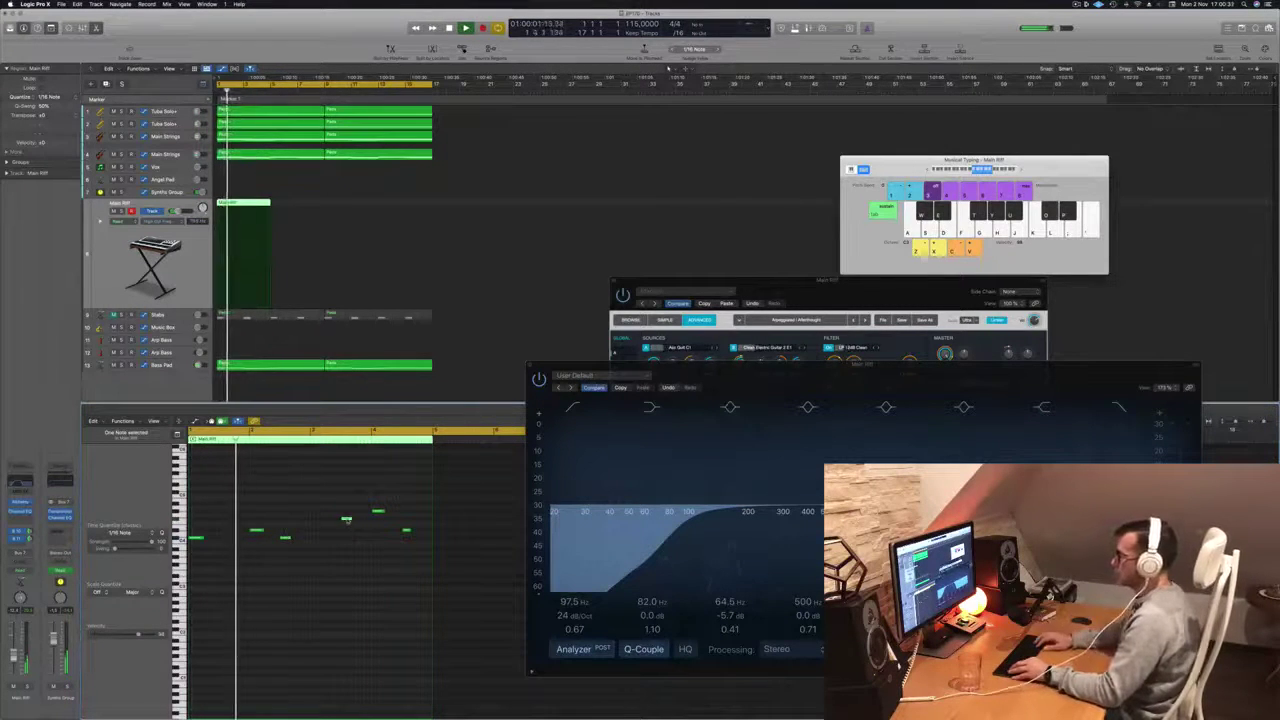
key(alt+Left)
key(alt+Left)
key(alt+Left)
key(alt+Left)
key(alt+Left)
key(alt+Left)
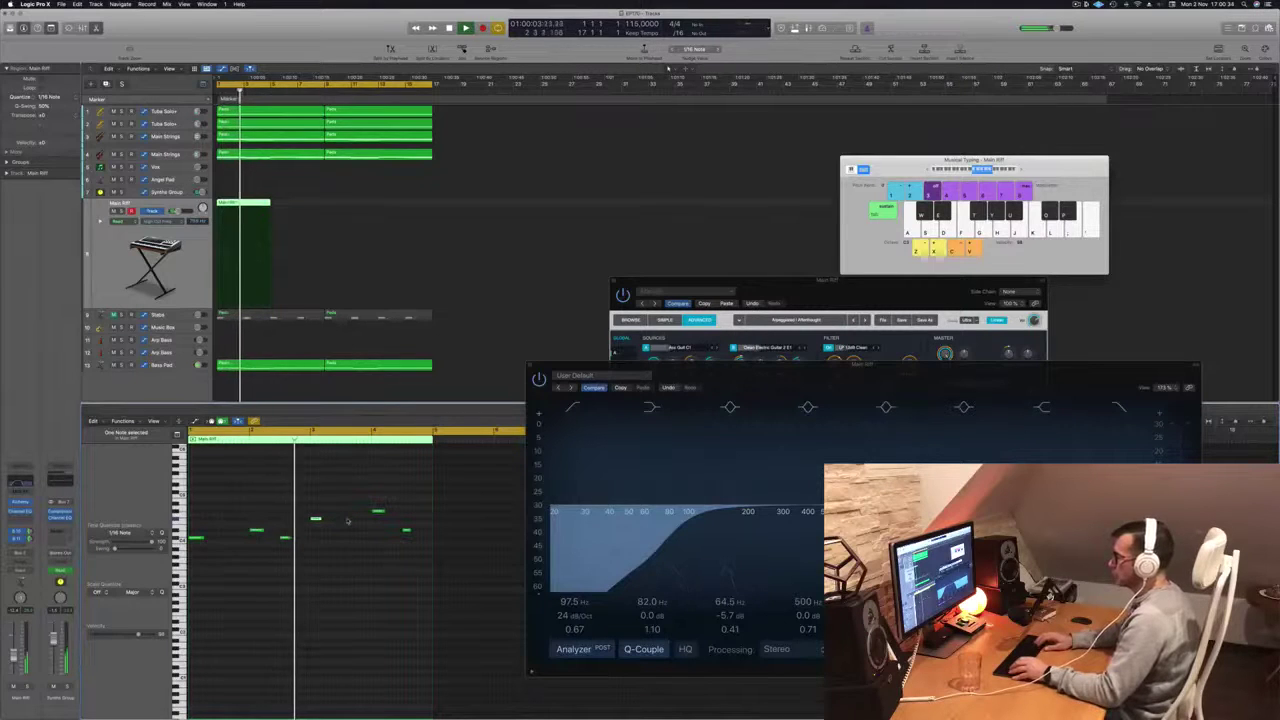
key(Return)
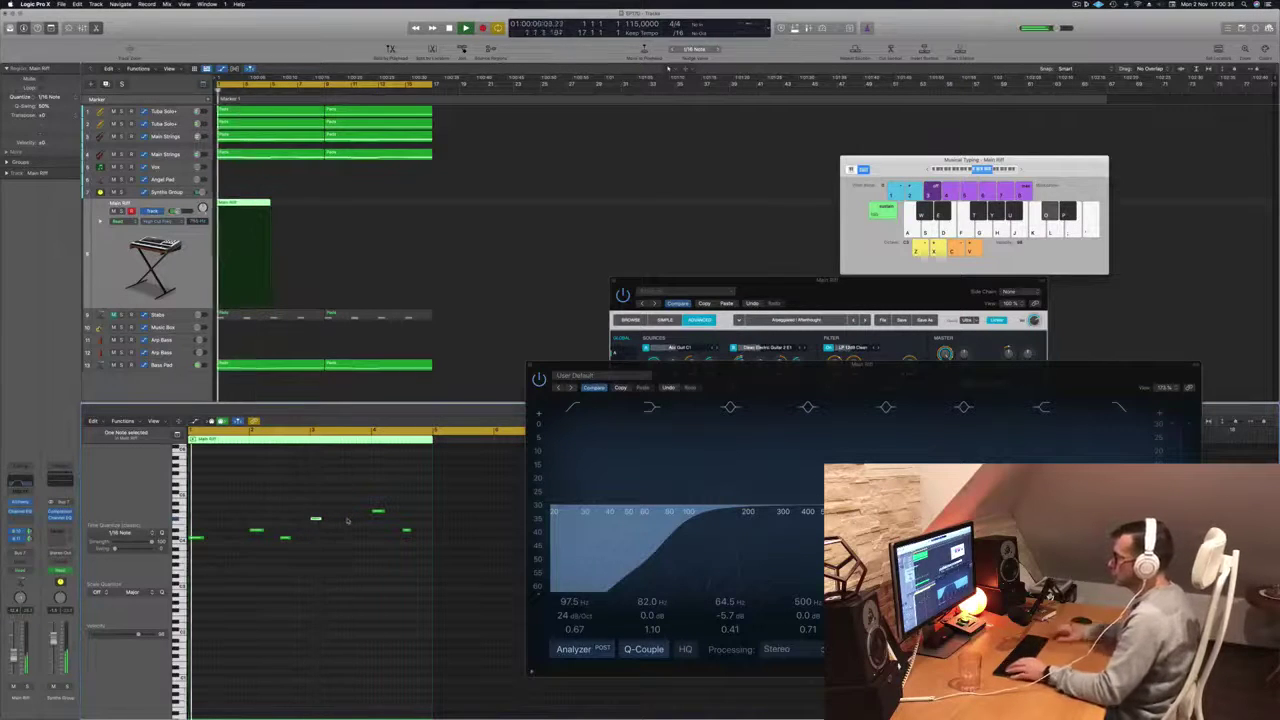
key(alt+Down)
key(alt+Down)
key(alt+Down)
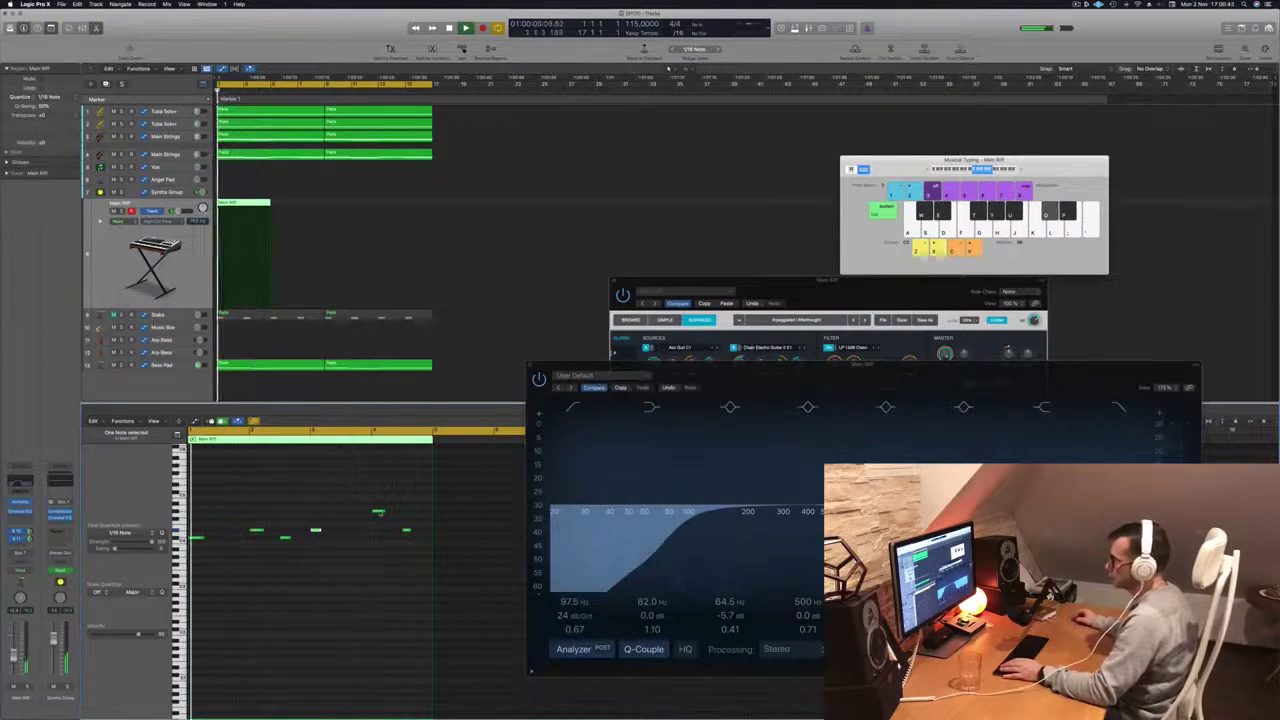
Step: Move the riff note at the start of bar 4 to bar 3 beat 2 and lower it by ten semitones
drag(377, 511, 347, 512)
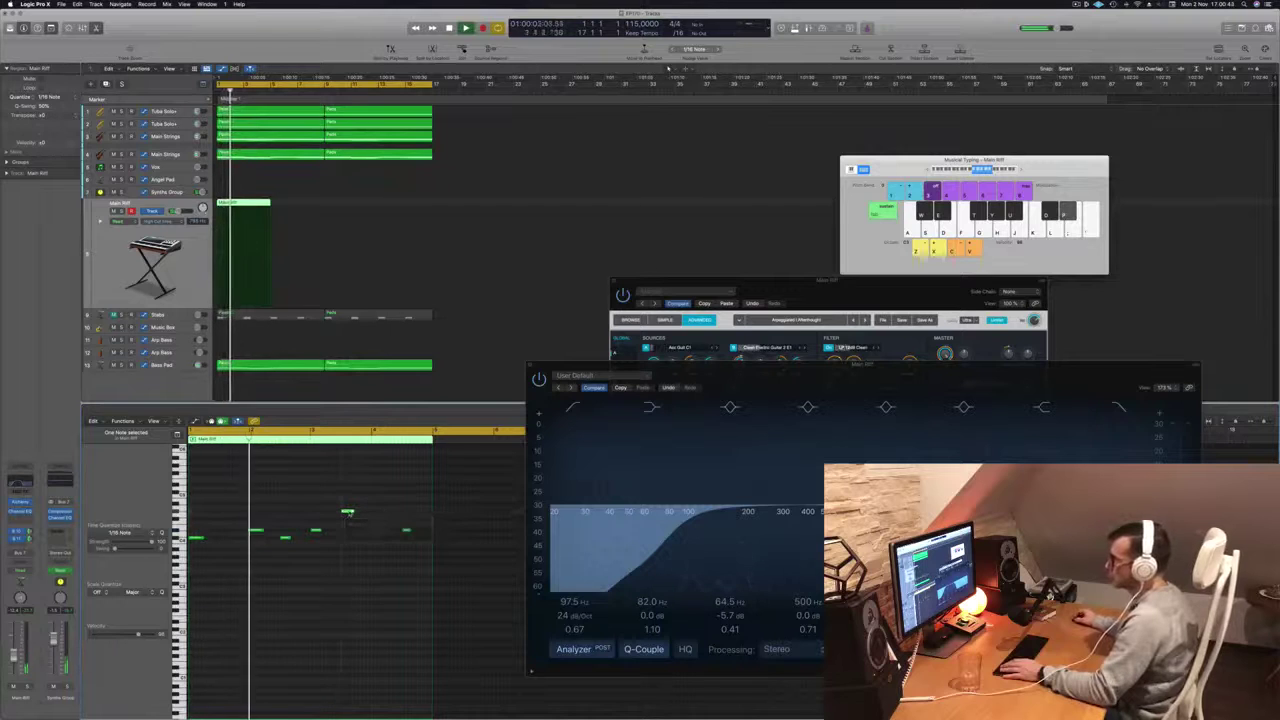
key(alt+Down)
key(alt+Down)
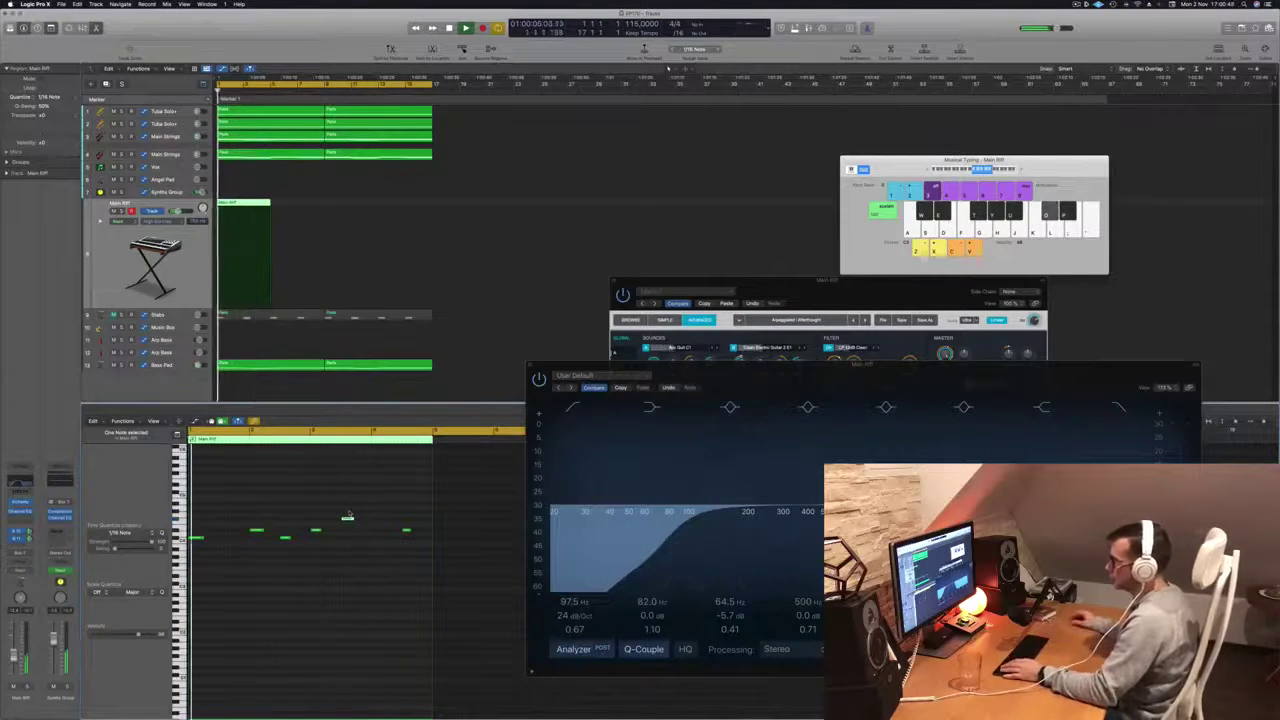
key(alt+Down)
key(alt+Down)
key(alt+Down)
key(alt+Down)
key(alt+Down)
key(alt+Down)
key(alt+Down)
key(alt+Down)
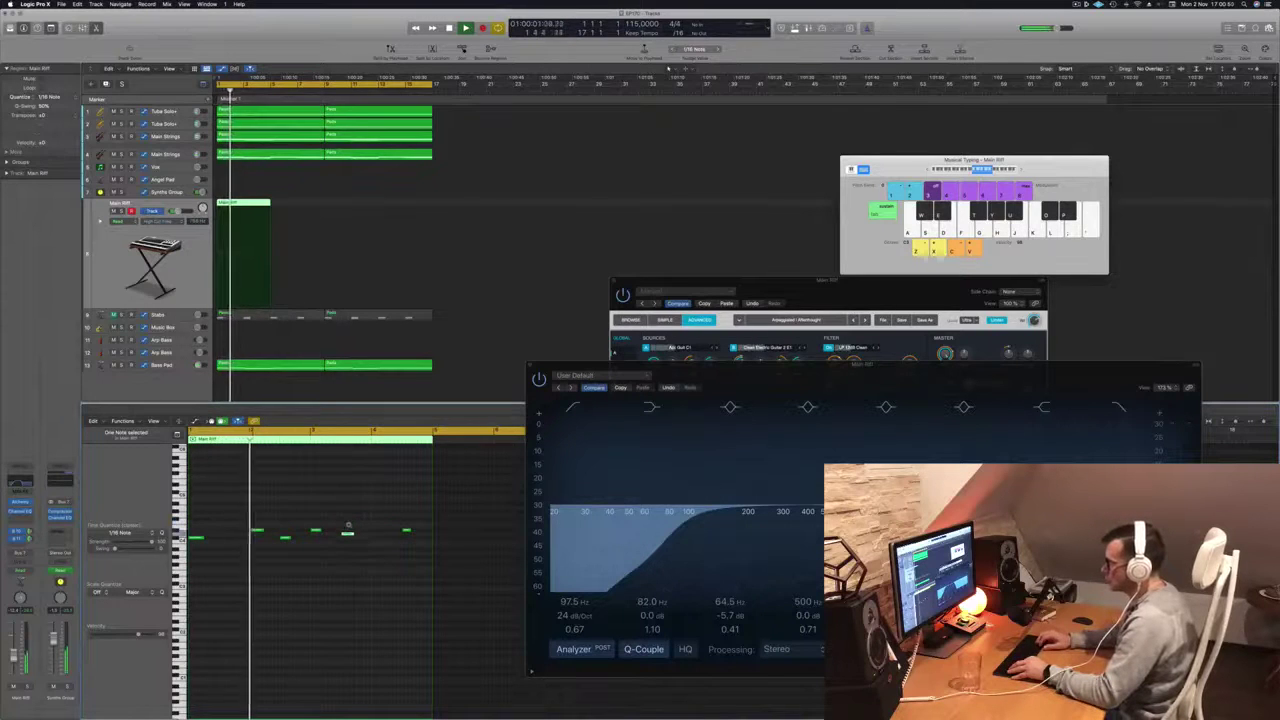
key(alt+Left)
key(alt+Left)
key(alt+Left)
key(alt+Left)
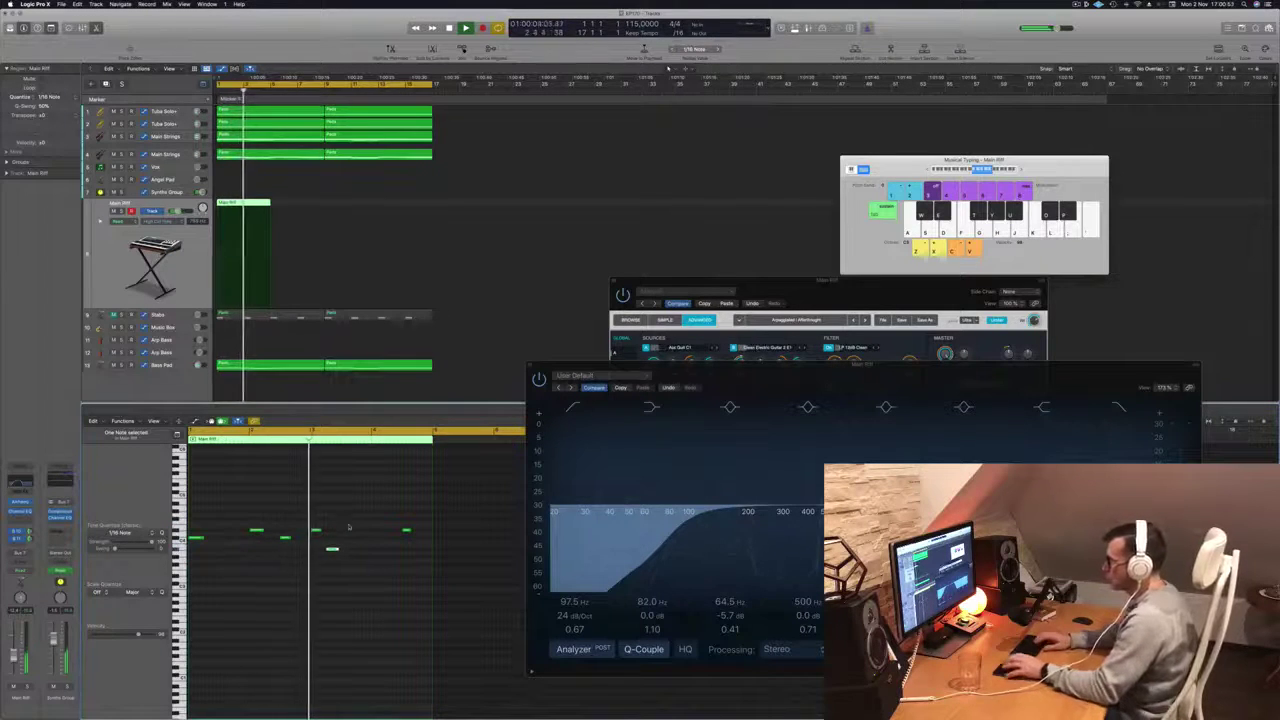
Step: Swap the notes on bar 3 beats 1 and 2, and move the last riff note to a lower pitch on bar 3 beat 3
key(Return)
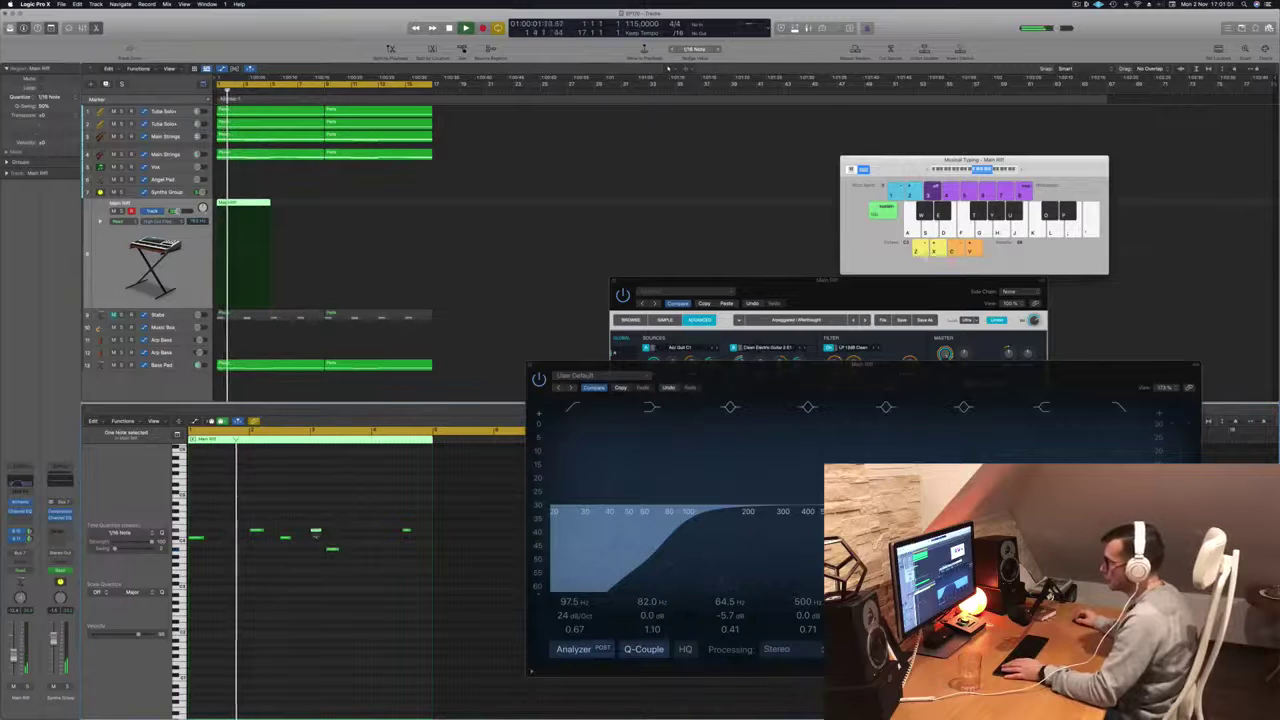
mouse_move(317, 531)
mouse_down()
mouse_move(317, 550)
mouse_move(334, 548)
mouse_move(334, 530)
mouse_up()
click(306, 535)
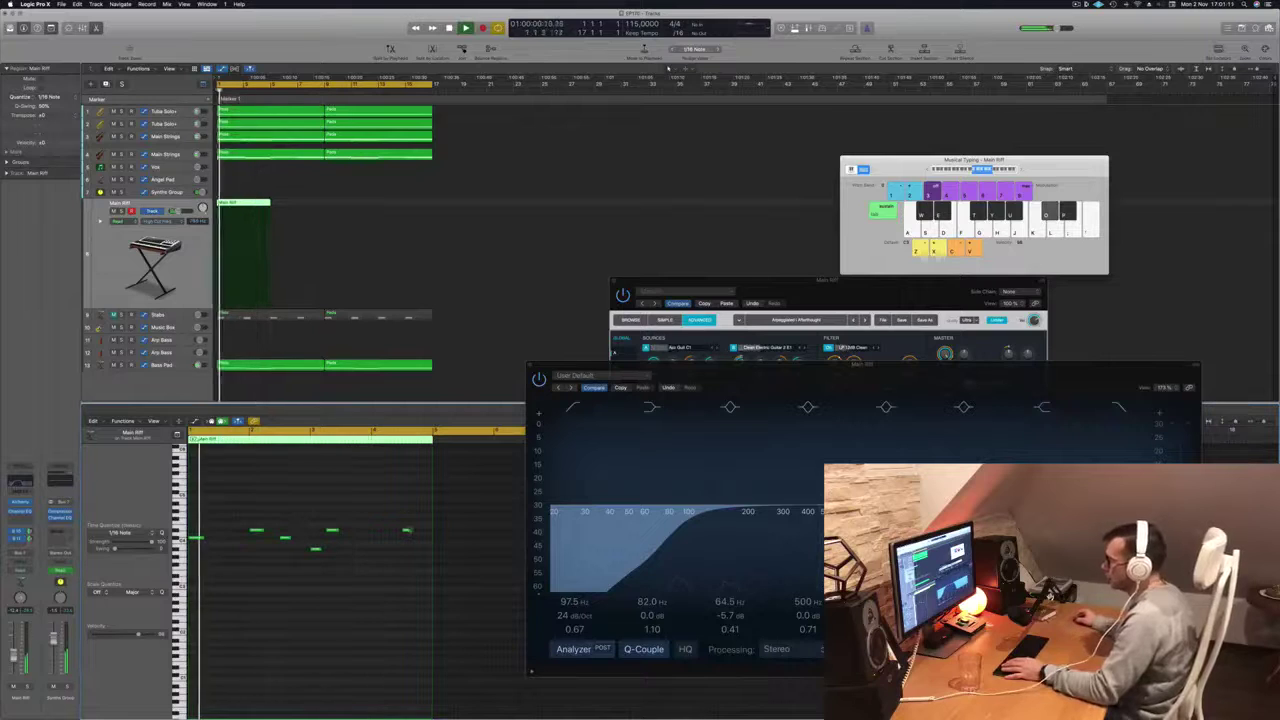
drag(406, 530, 347, 541)
click(362, 517)
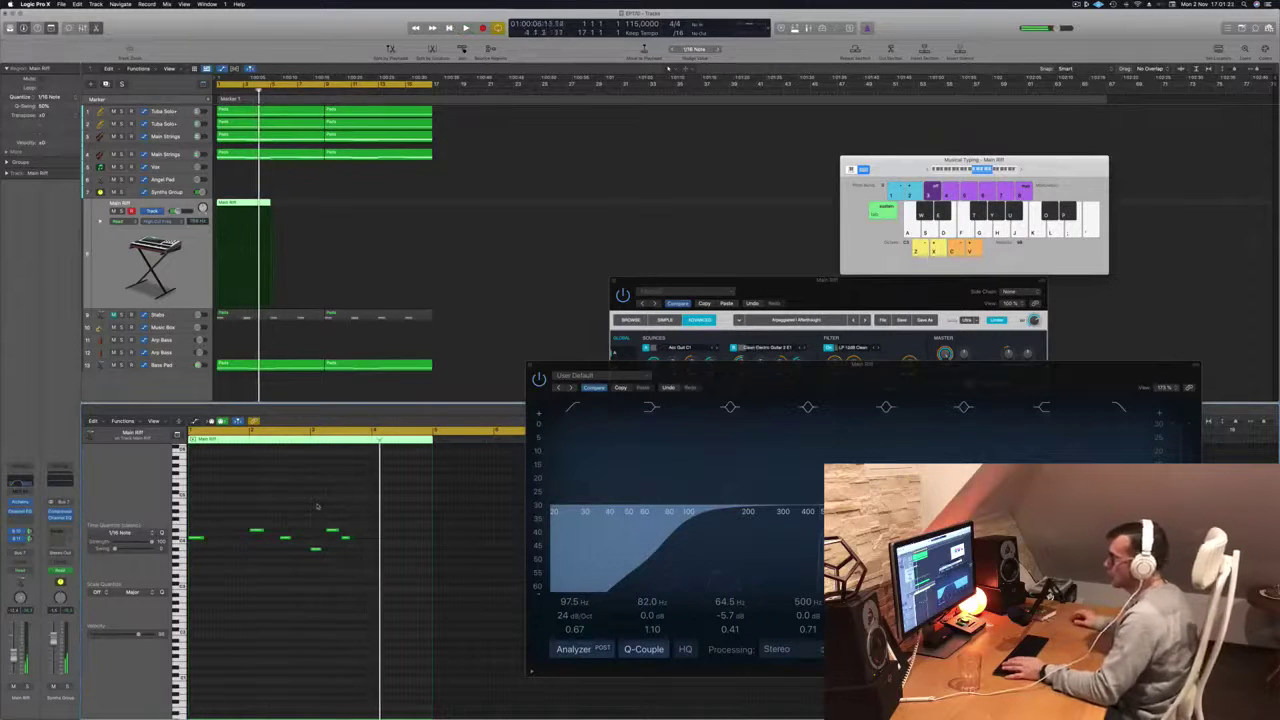
Step: Copy the bar 3 beat 3 note at varied pitches onto bar 3 beat 4 and bar 4 beats 1, 2 and 3
drag(345, 538, 360, 549)
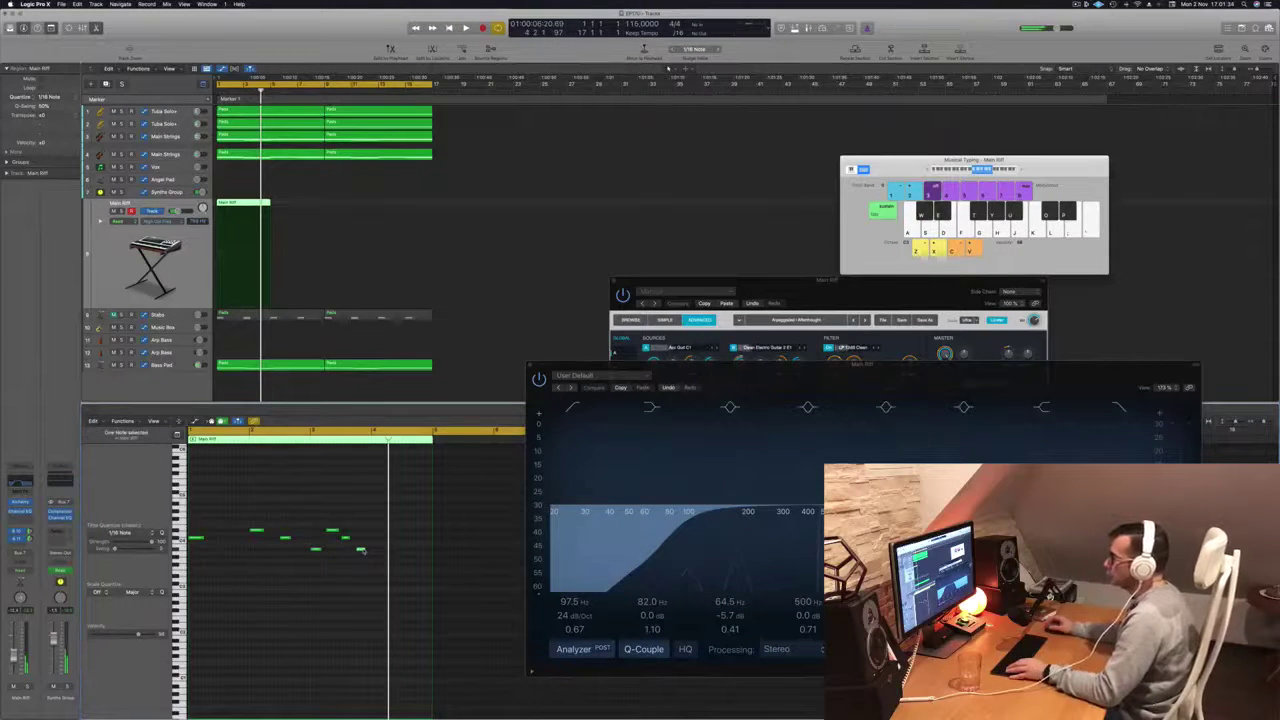
mouse_move(373, 555)
mouse_down()
mouse_move(381, 563)
mouse_move(391, 539)
mouse_up()
key(space)
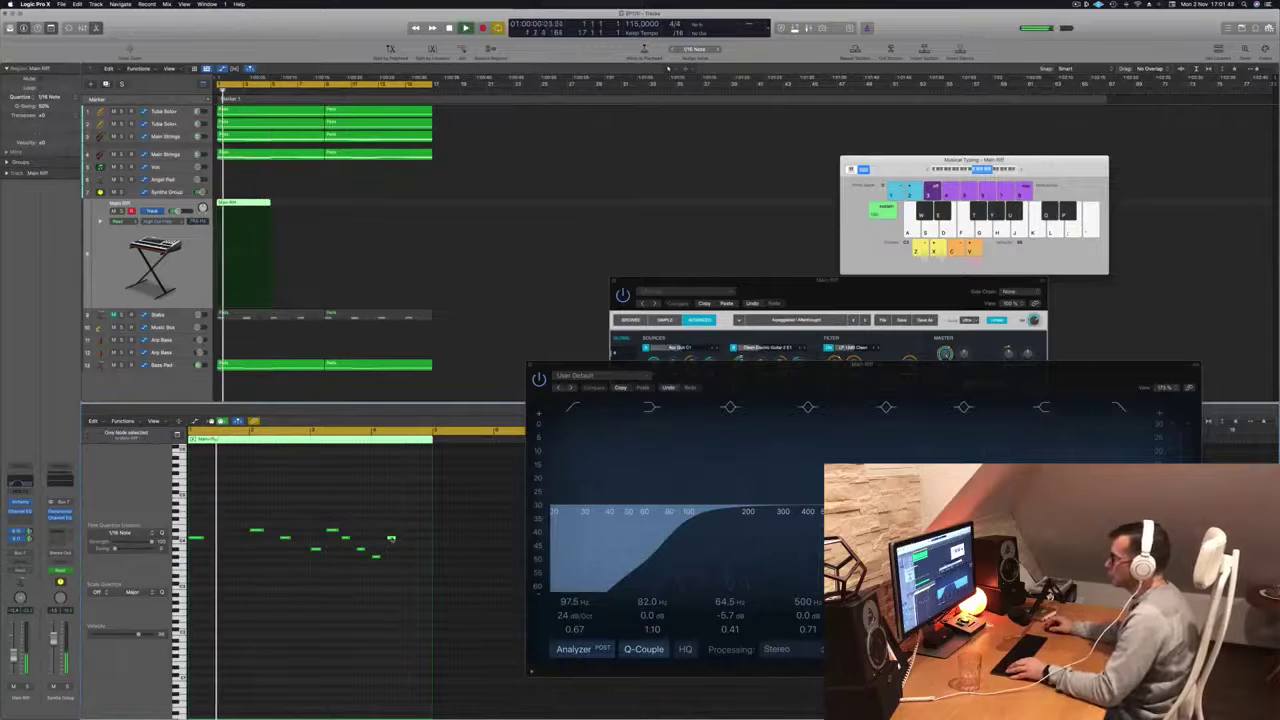
drag(392, 538, 409, 553)
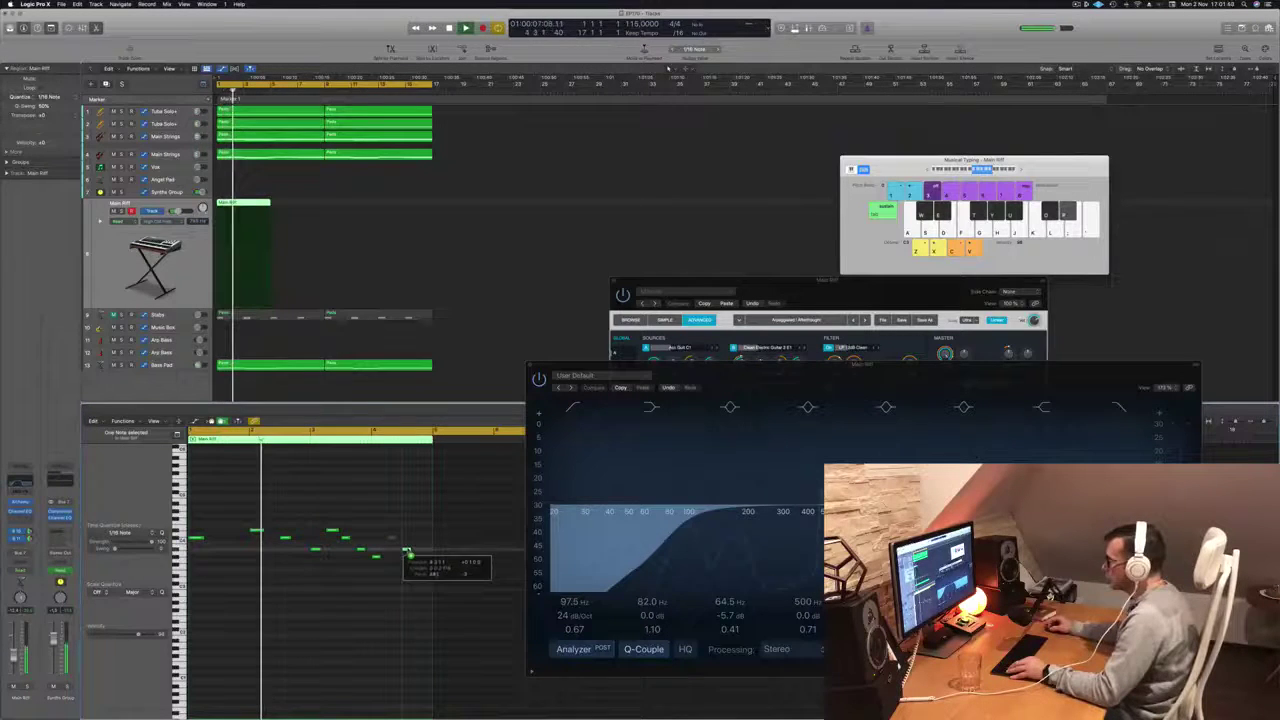
click(371, 489)
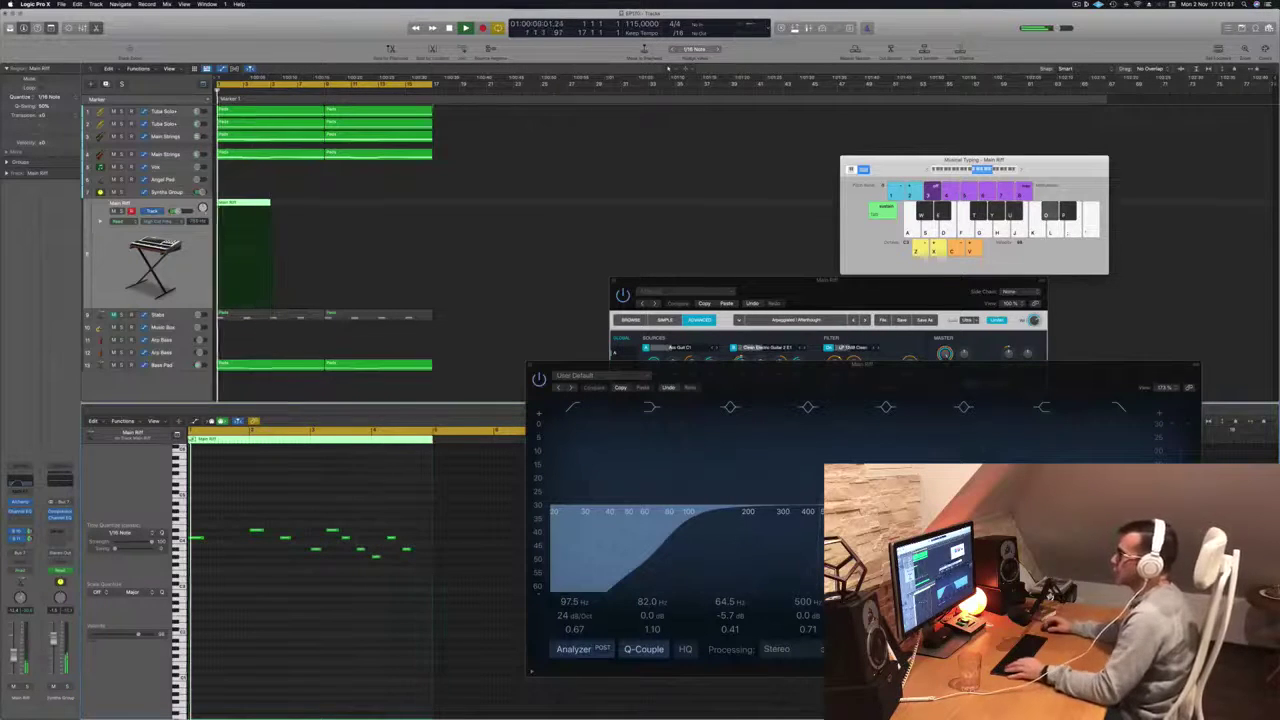
Step: Copy the Main Riff region to bar 5 and rearrange the plug-in windows so Alchemy is fully in view during playback
drag(243, 203, 296, 208)
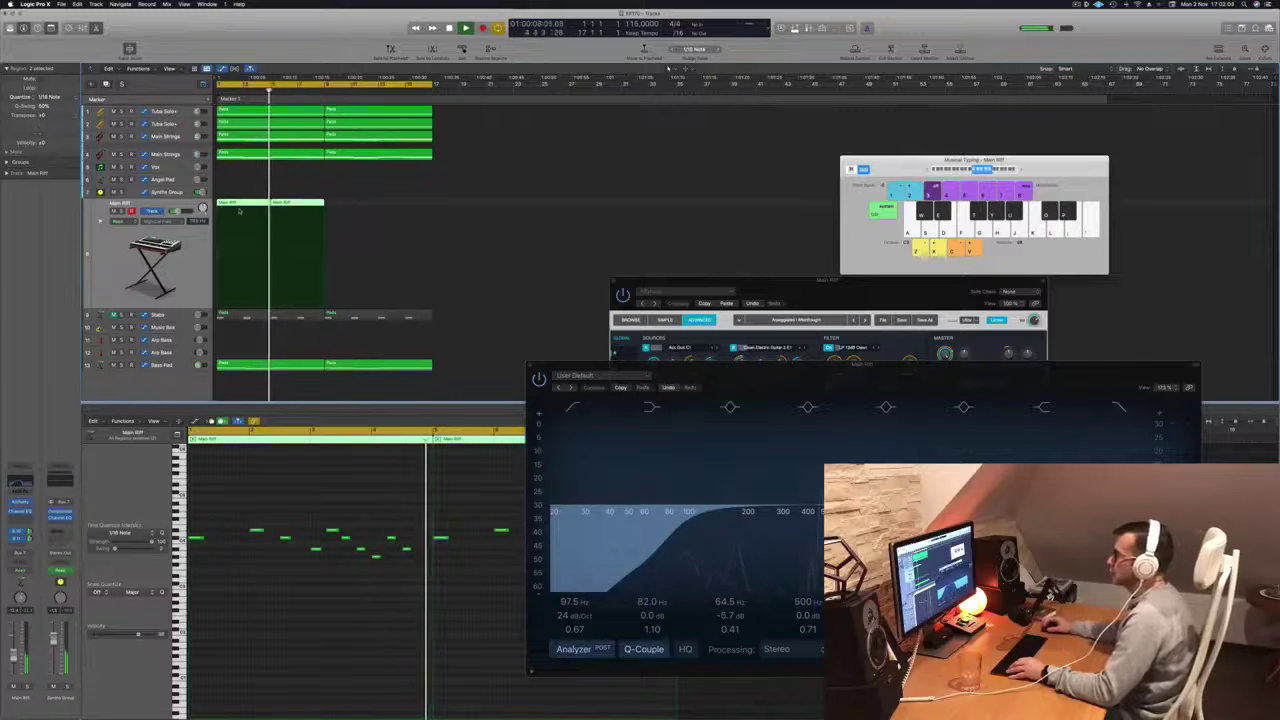
key(Return)
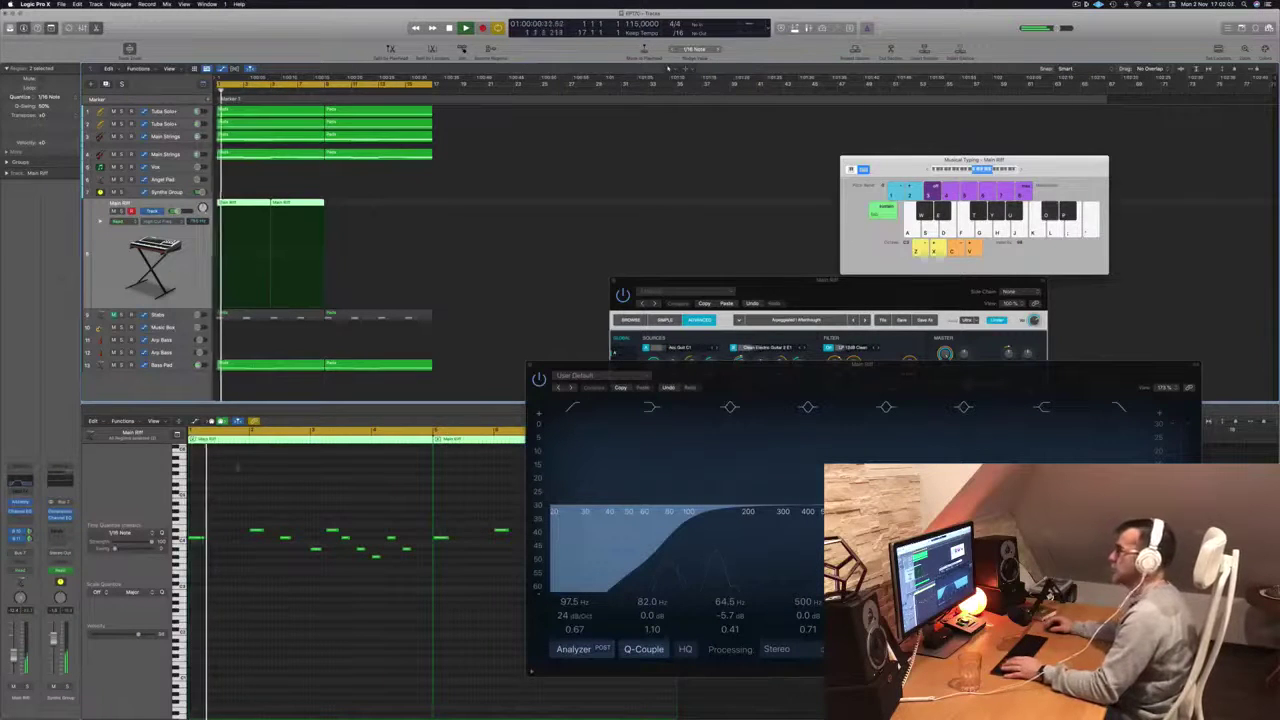
drag(745, 391, 767, 425)
drag(812, 282, 781, 136)
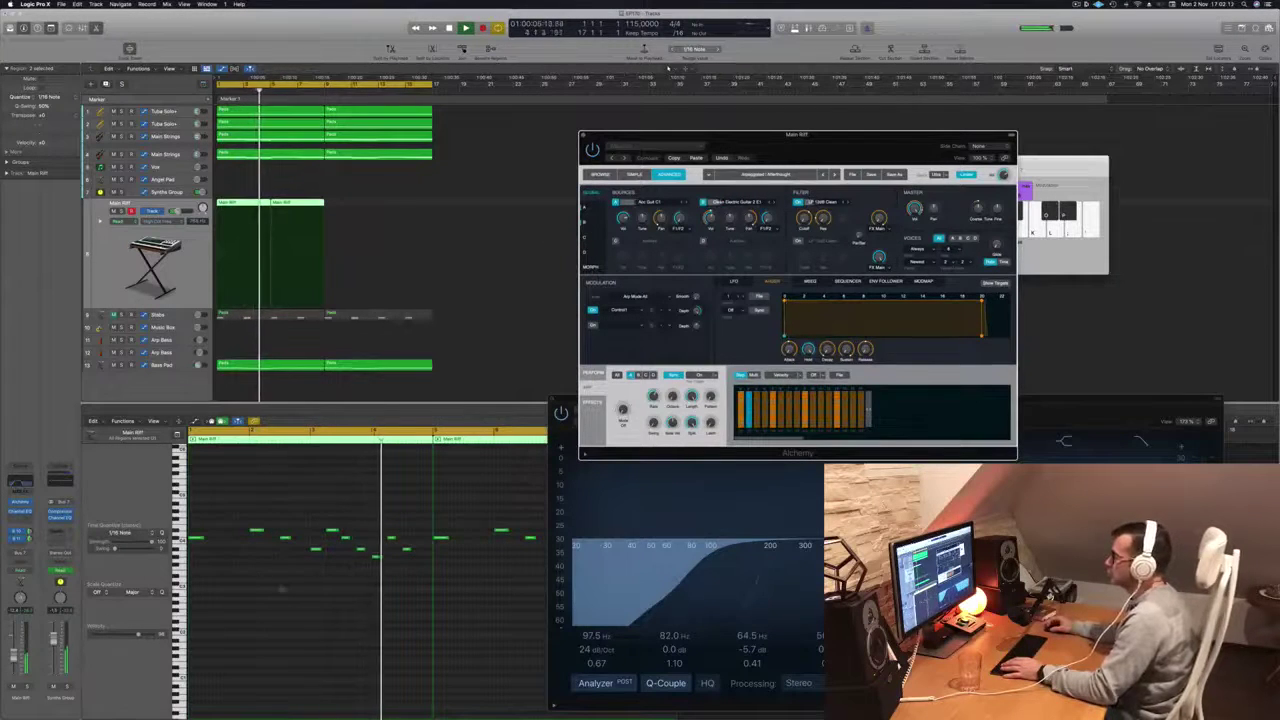
Step: Replay the riff and remove the note on bar 3 beat 4 from the first Main Riff region
key(Return)
click(360, 550)
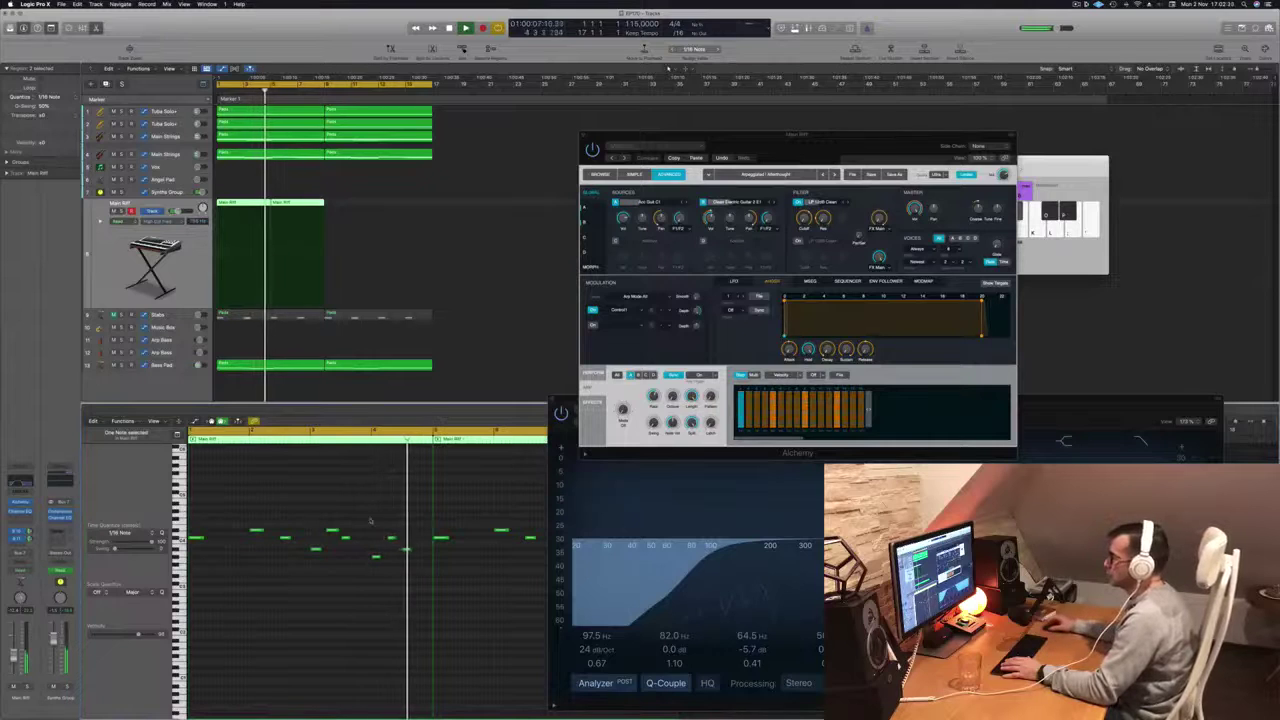
Step: Replay the Main Riff and duplicate its two regions so that they fill bars 9 to 17
click(302, 206)
scroll(476, 562, right, 5)
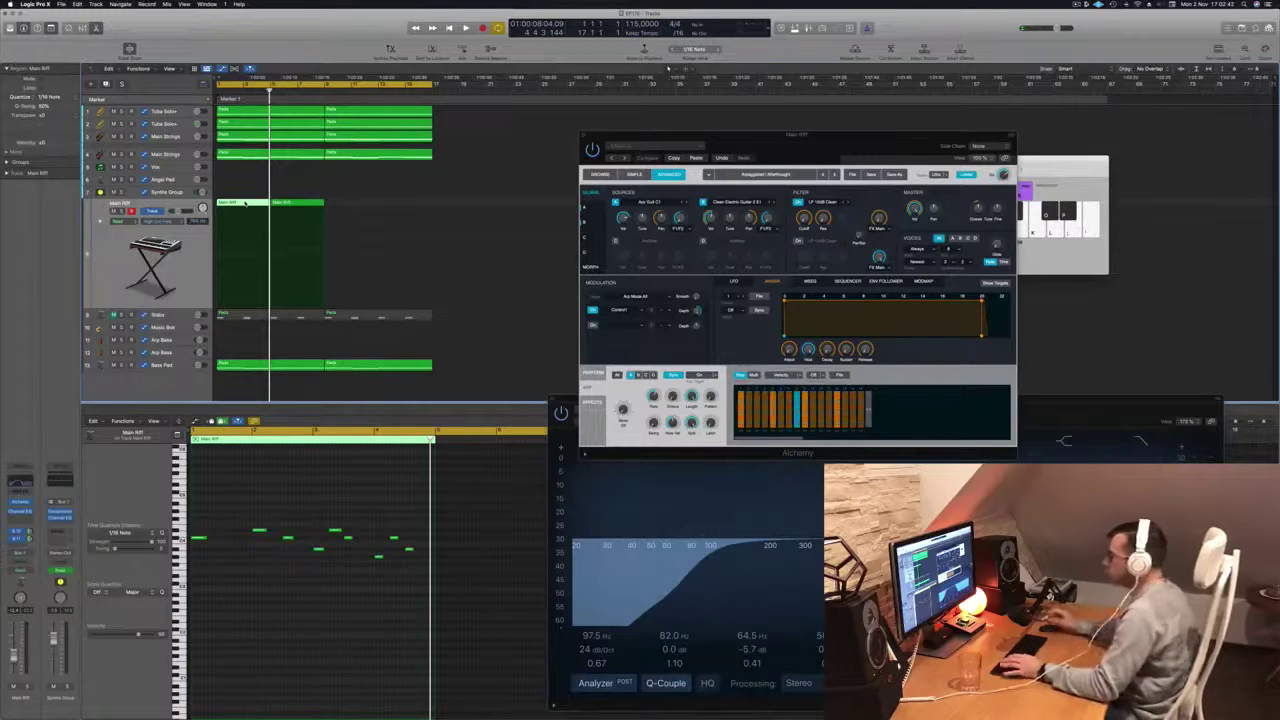
key(space)
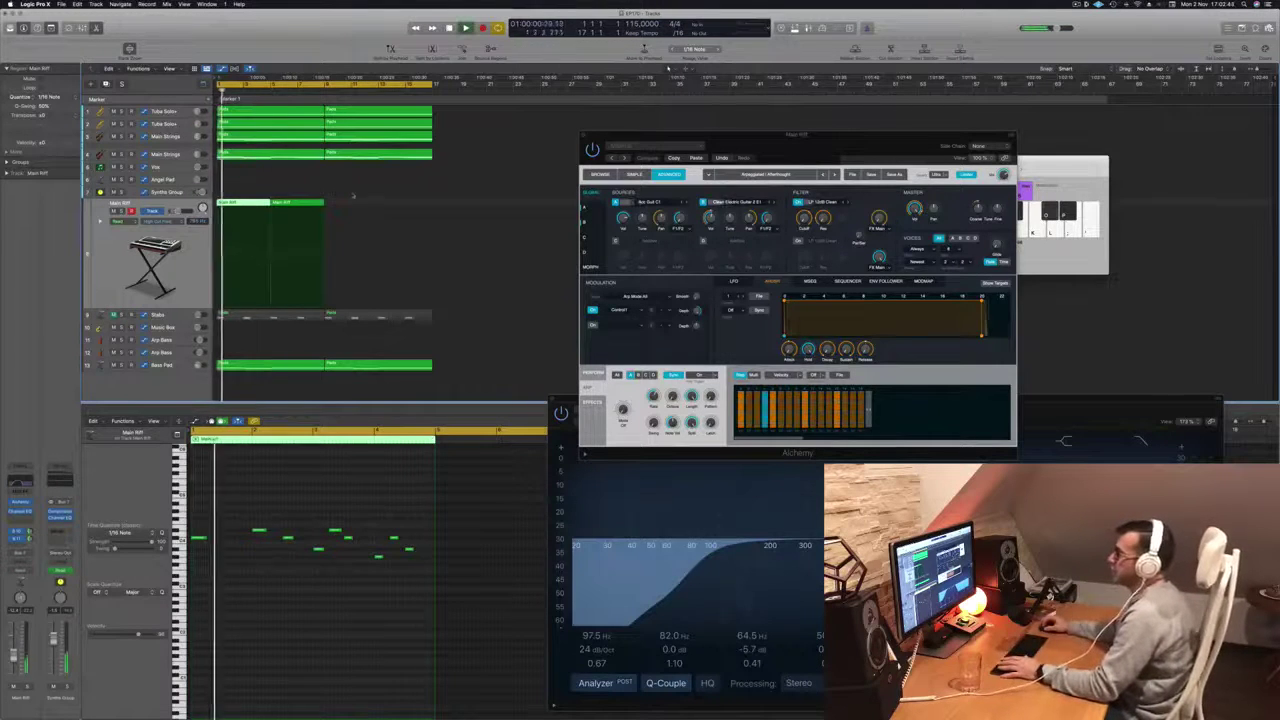
mouse_move(354, 203)
mouse_down()
mouse_move(240, 210)
mouse_move(352, 215)
mouse_up()
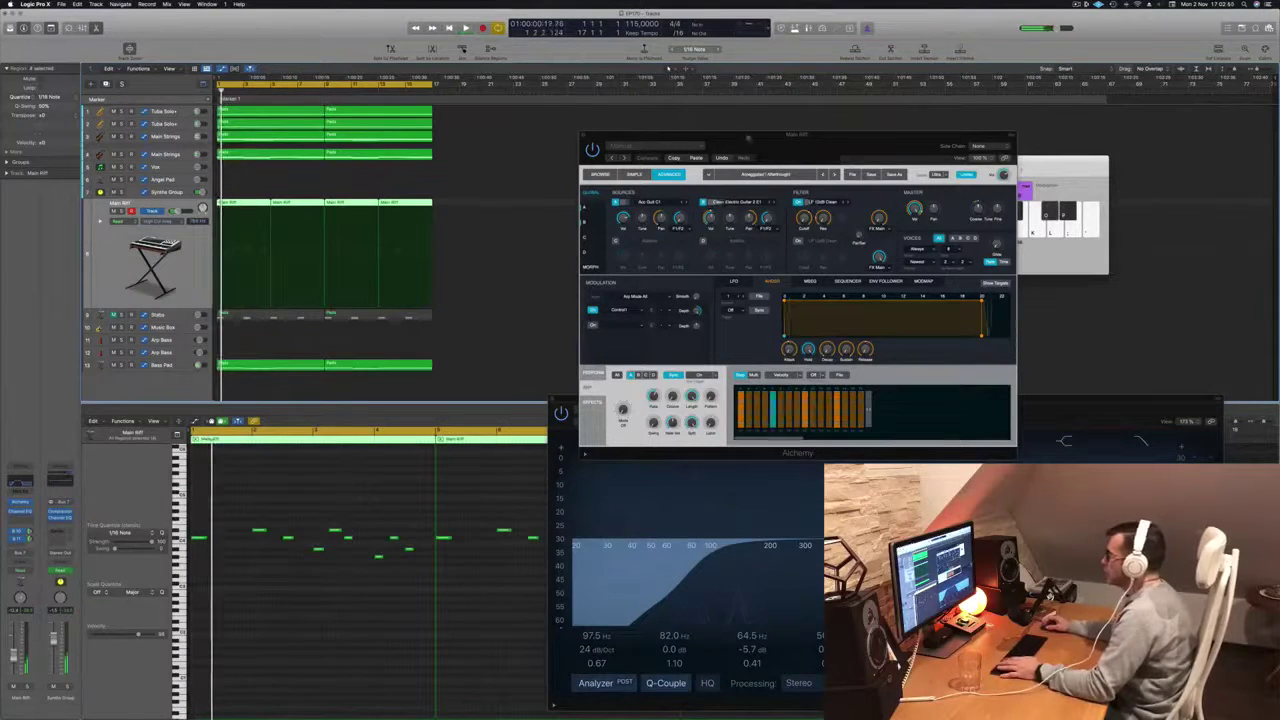
Step: Look through Alchemy's Simple and Advanced views during playback and return to its preset Browse view
drag(751, 143, 716, 143)
click(565, 177)
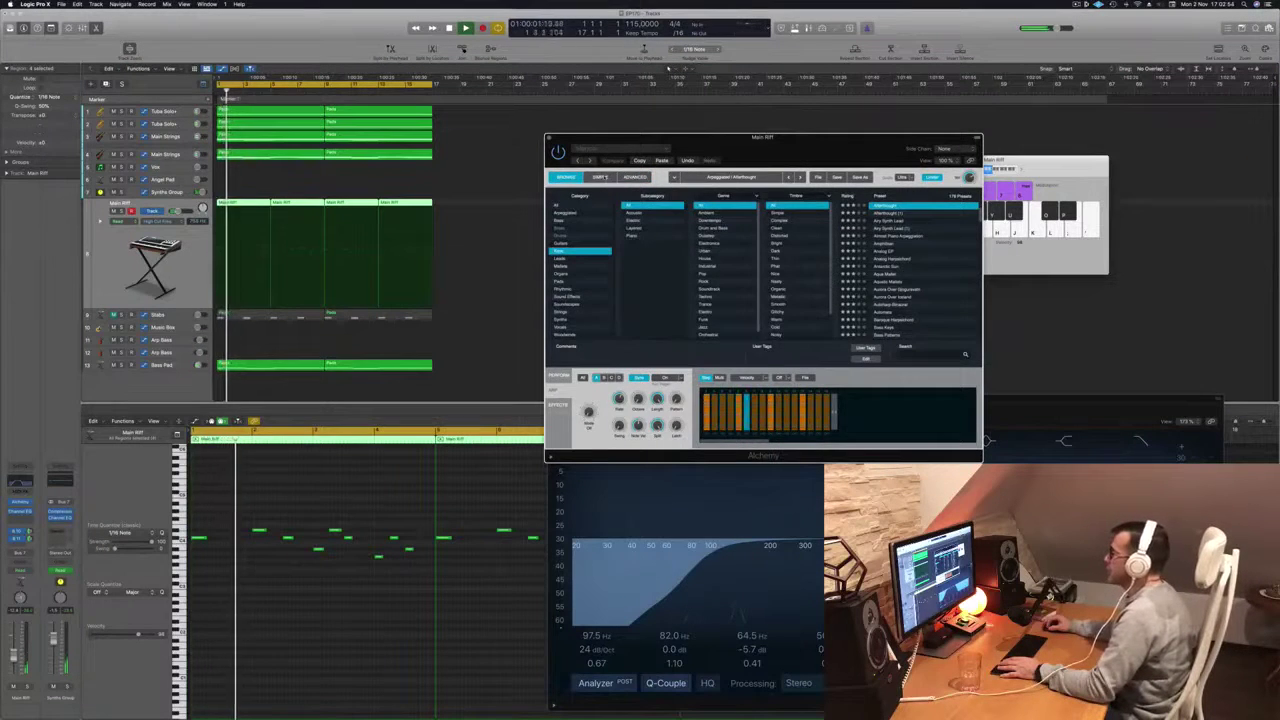
click(599, 177)
click(566, 177)
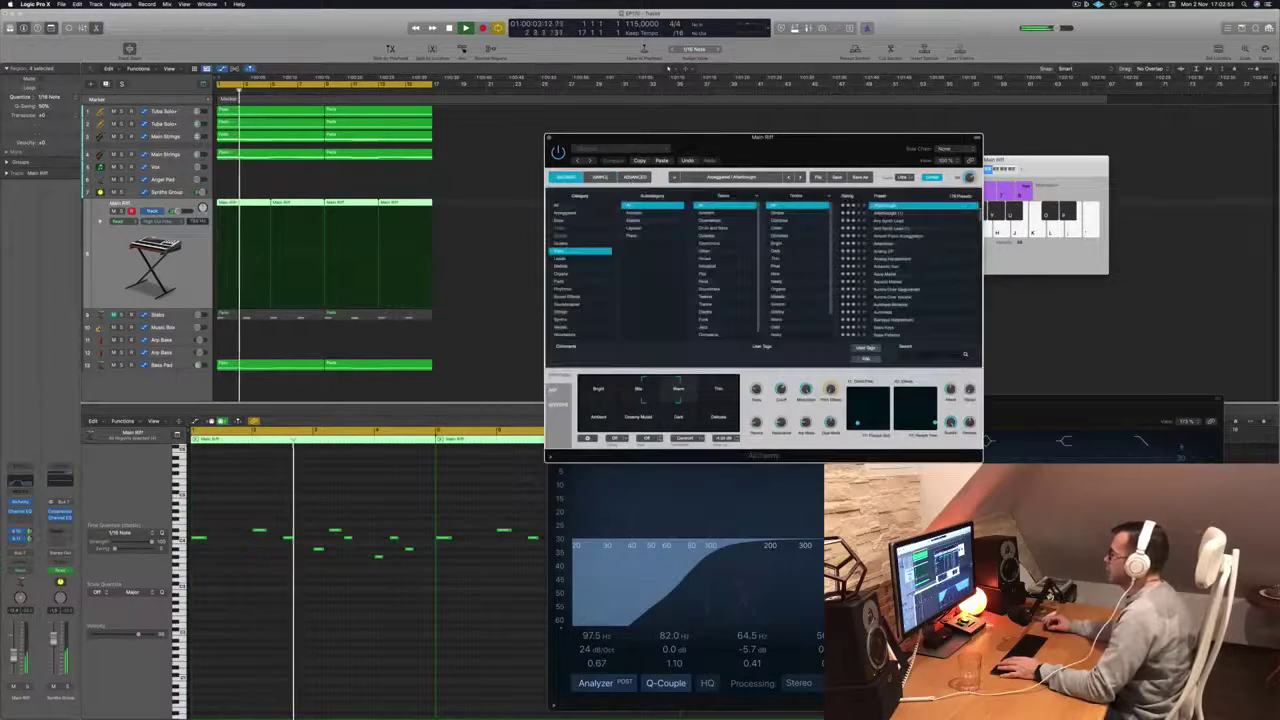
click(633, 178)
click(566, 177)
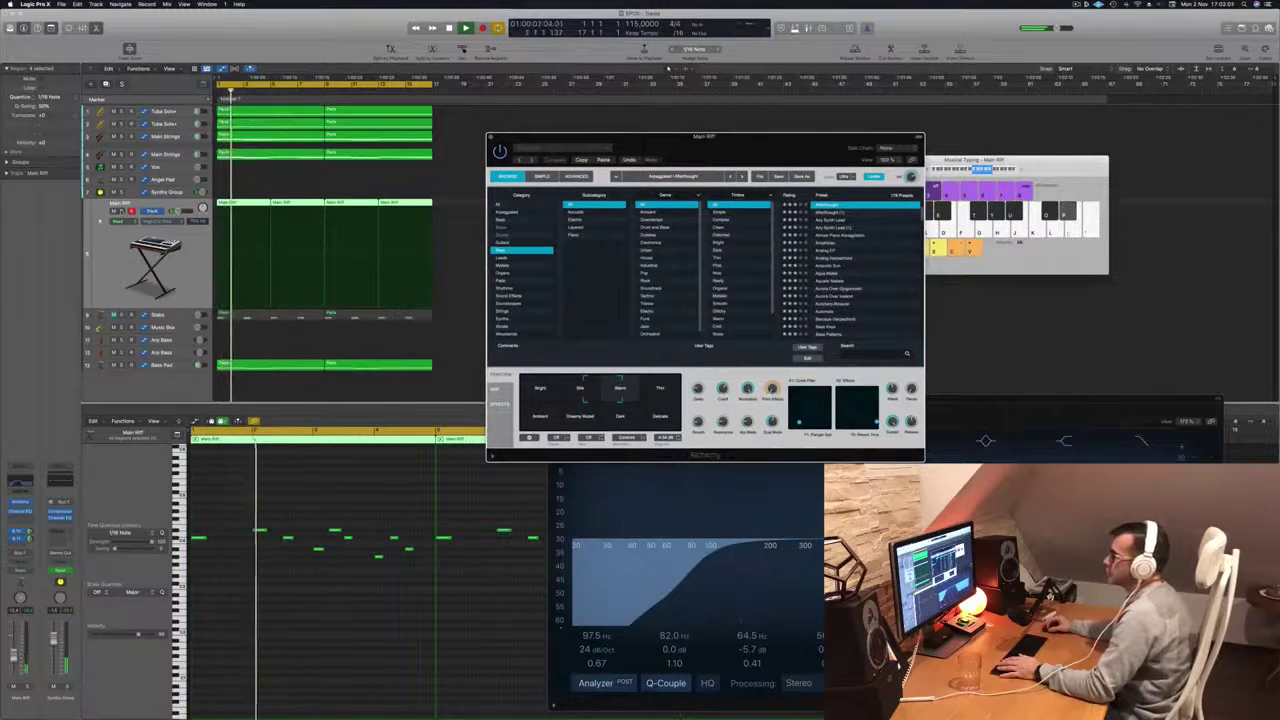
Step: Listen to the Main Riff in solo with its Channel EQ in front, and return to the full mix from the start
click(475, 279)
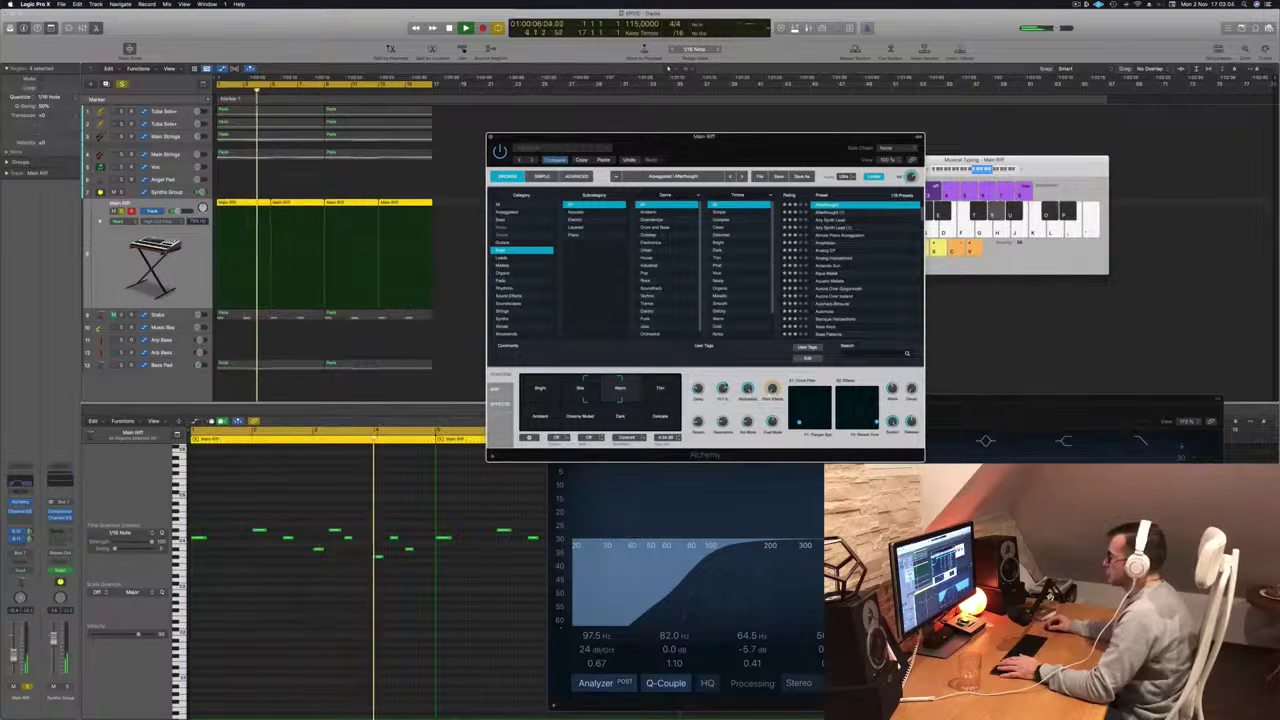
click(668, 570)
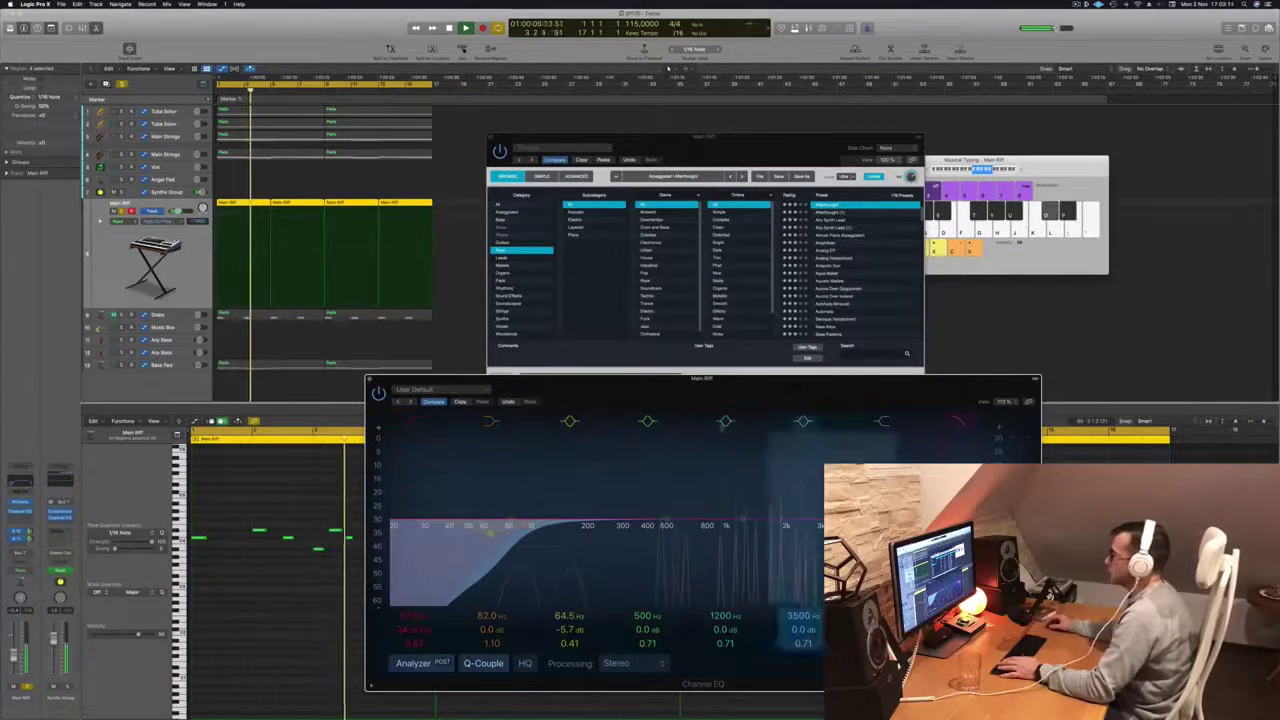
click(122, 211)
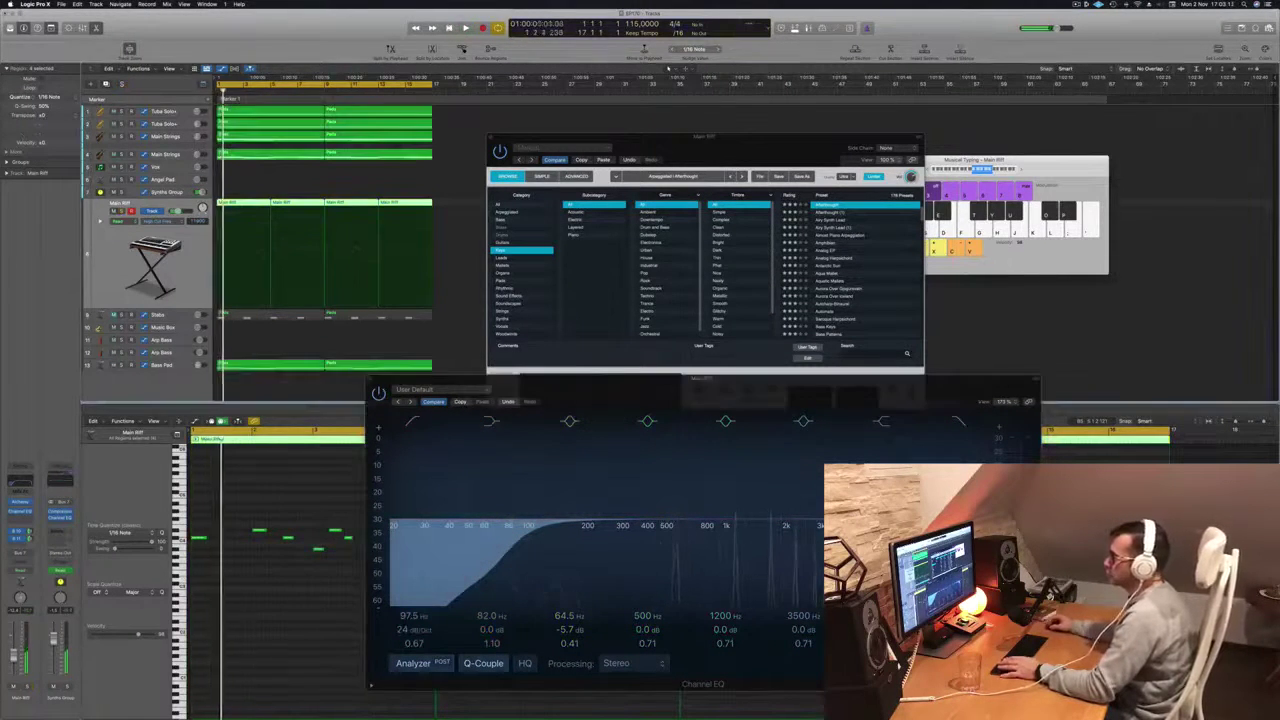
key(Return)
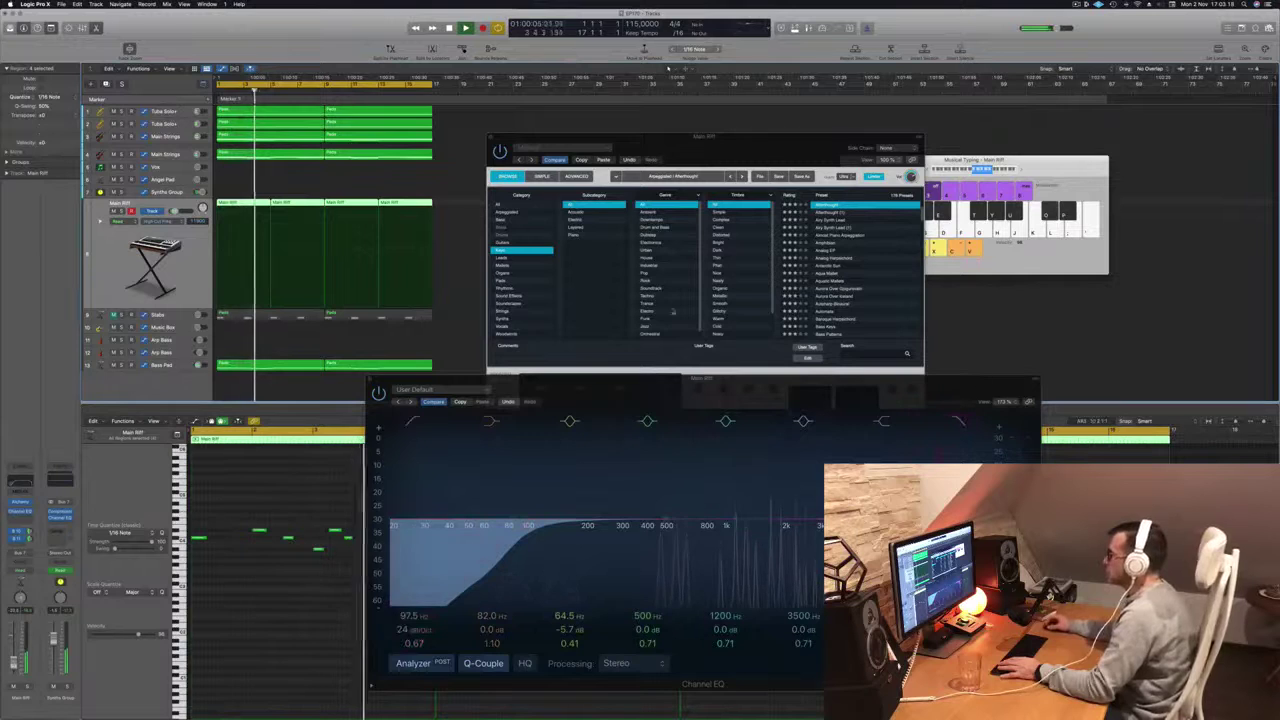
Step: Audition Alchemy's Ambient, Dark and Delicate performance snapshots during playback and settle on Dreamy Muted
drag(801, 154, 779, 122)
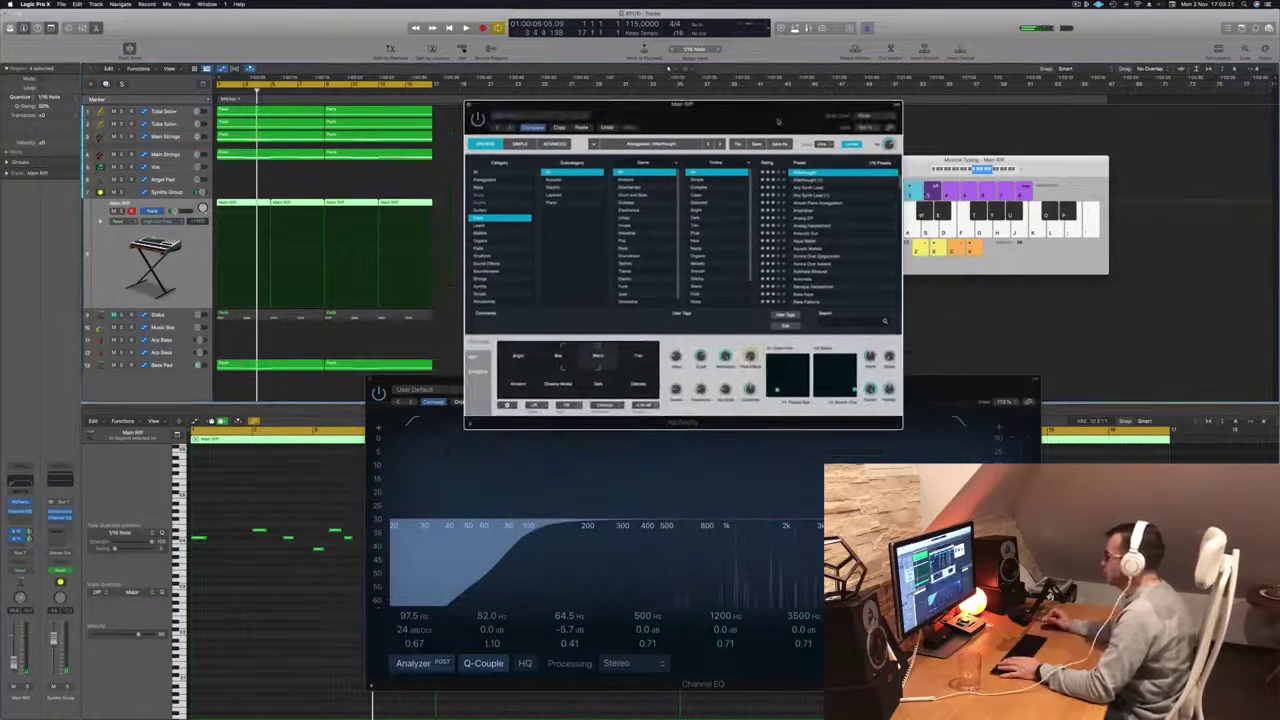
key(space)
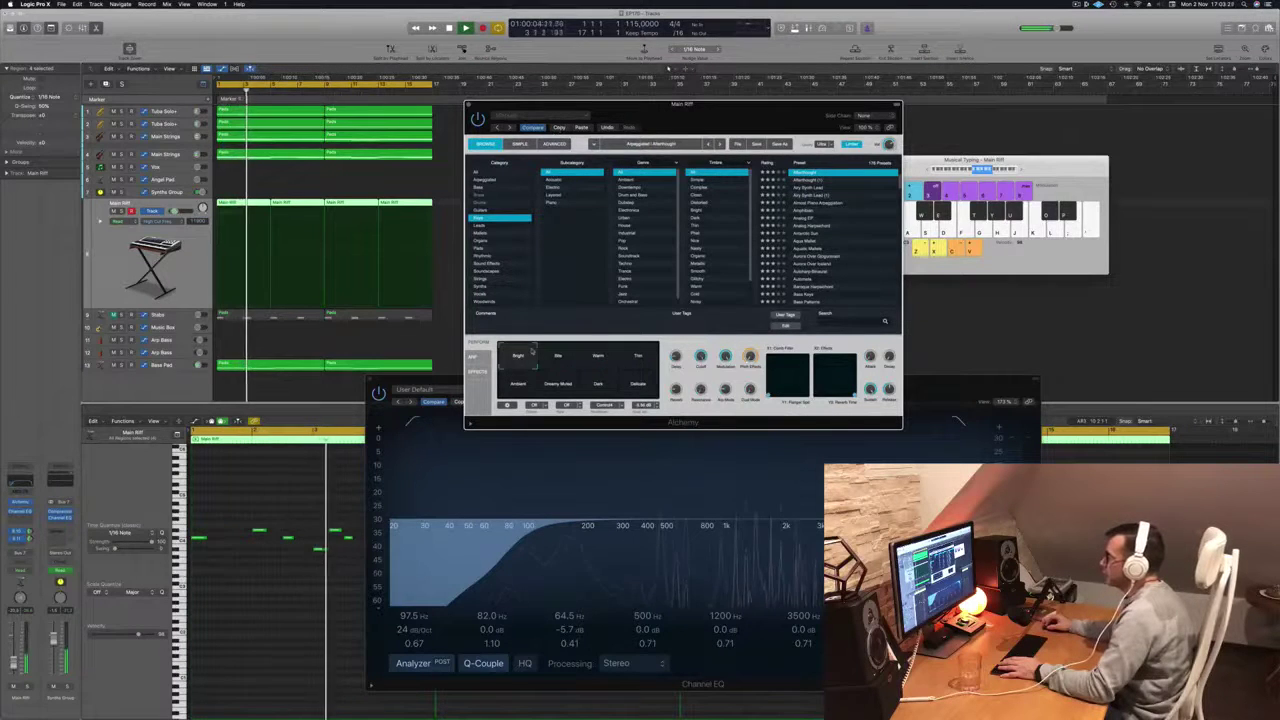
click(525, 395)
click(560, 380)
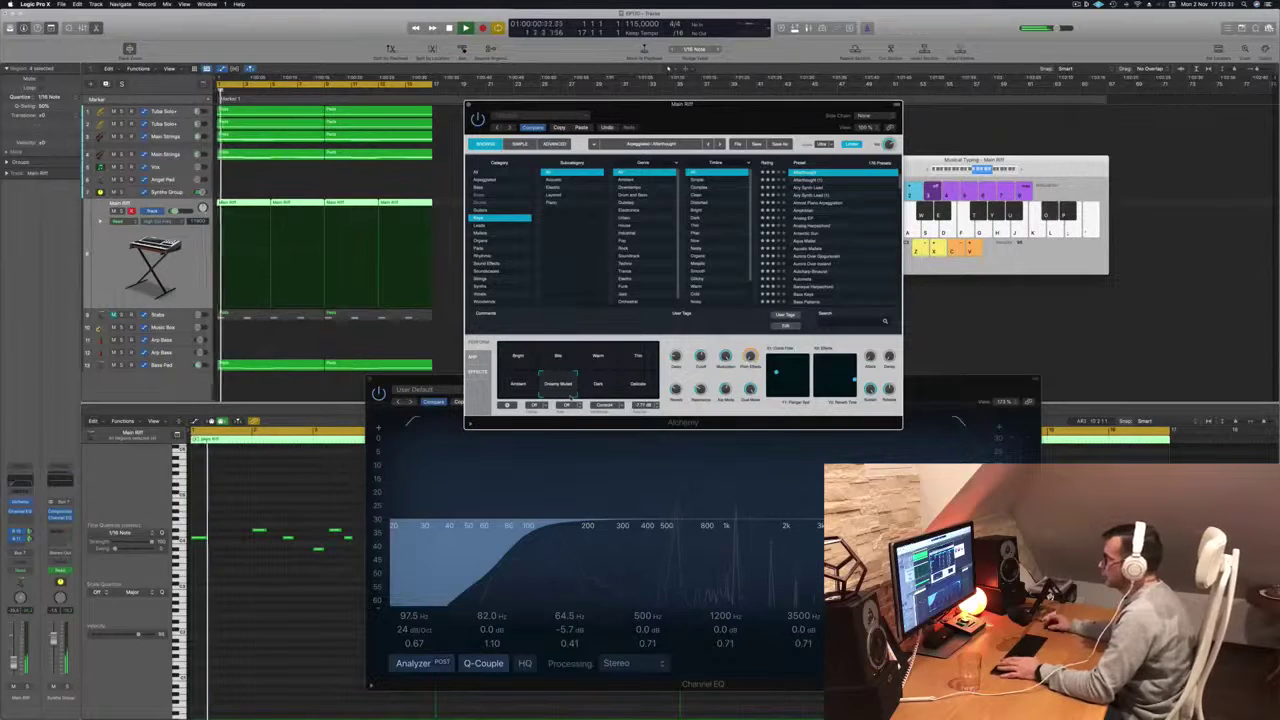
click(603, 376)
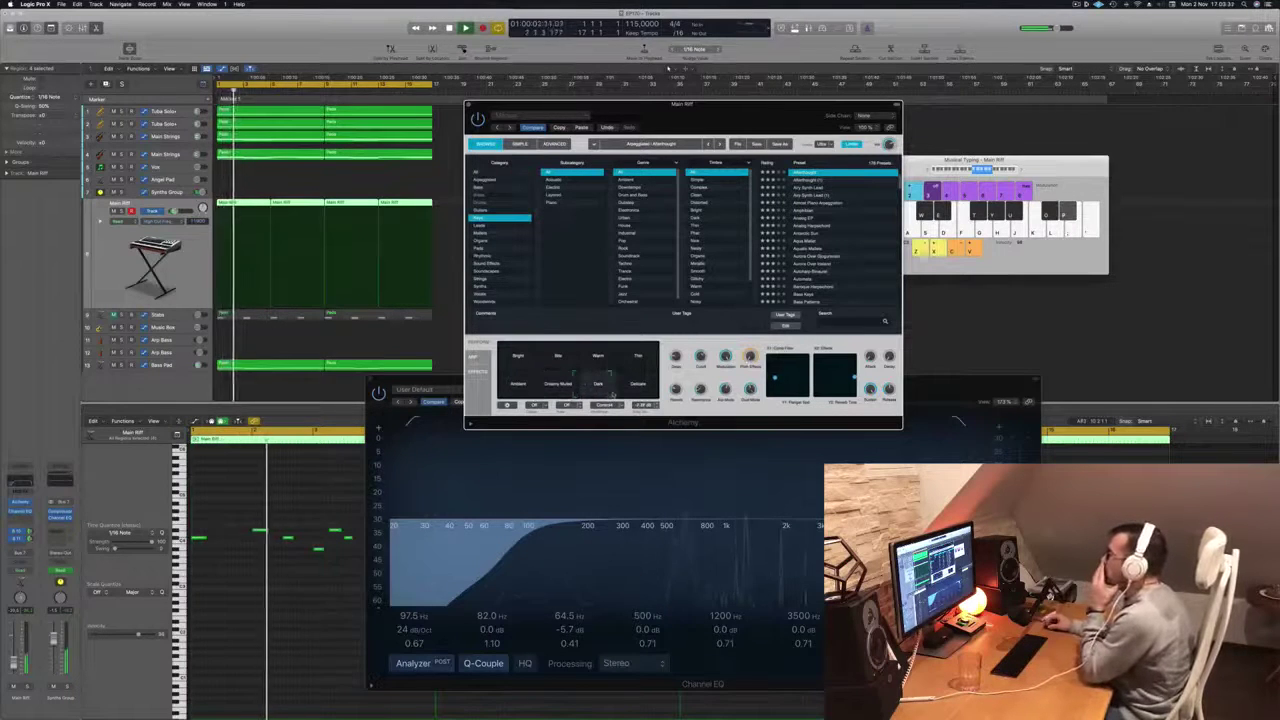
click(637, 385)
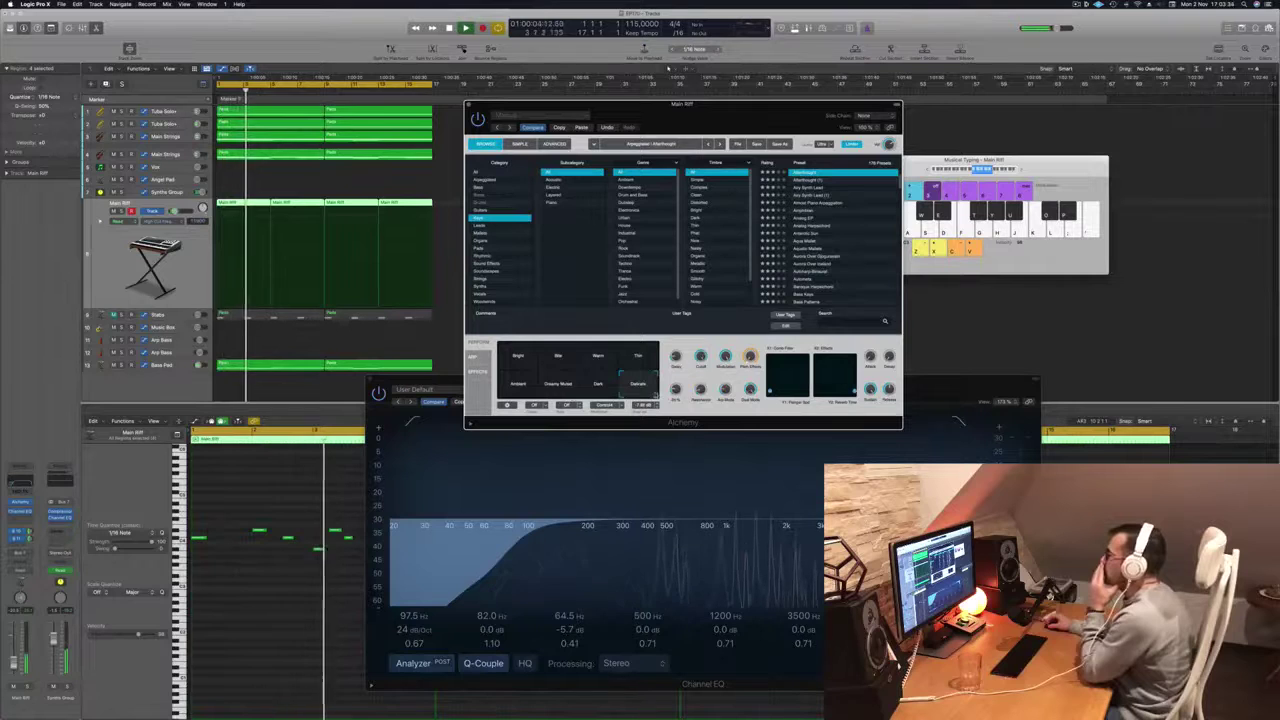
click(592, 392)
drag(590, 395, 565, 404)
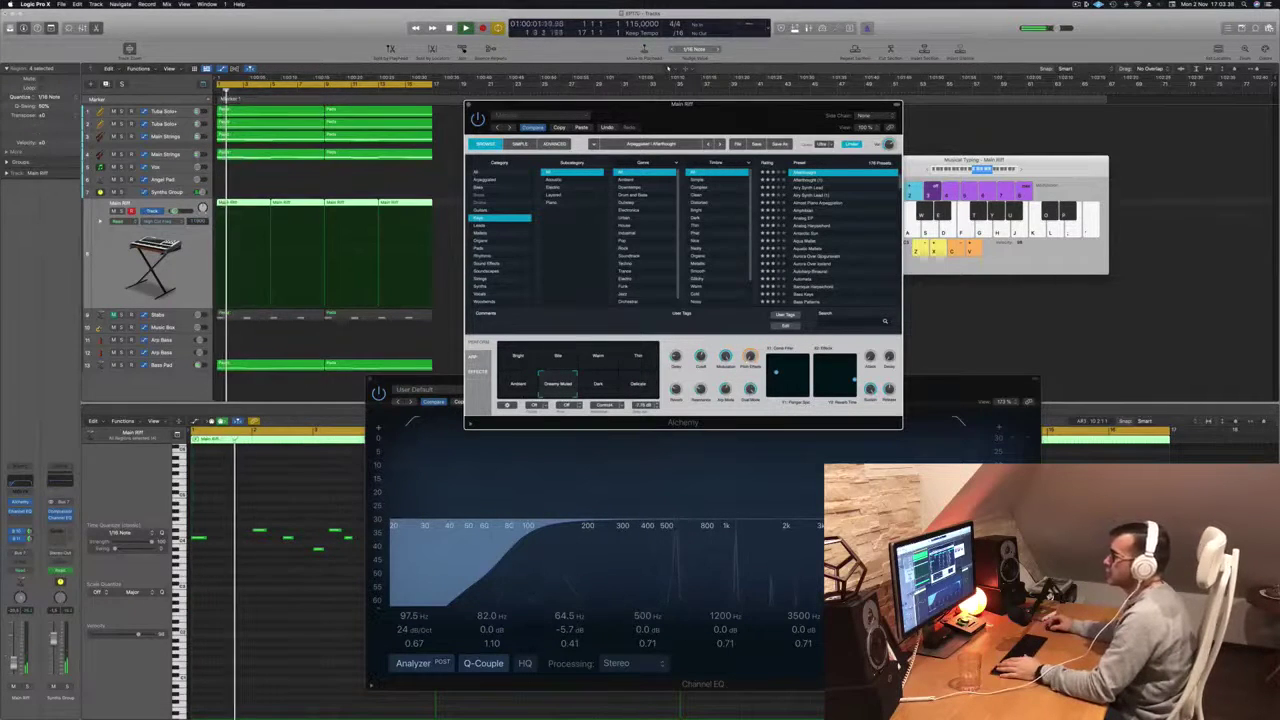
Step: Close the Alchemy and Channel EQ windows of the Main Riff track
click(668, 68)
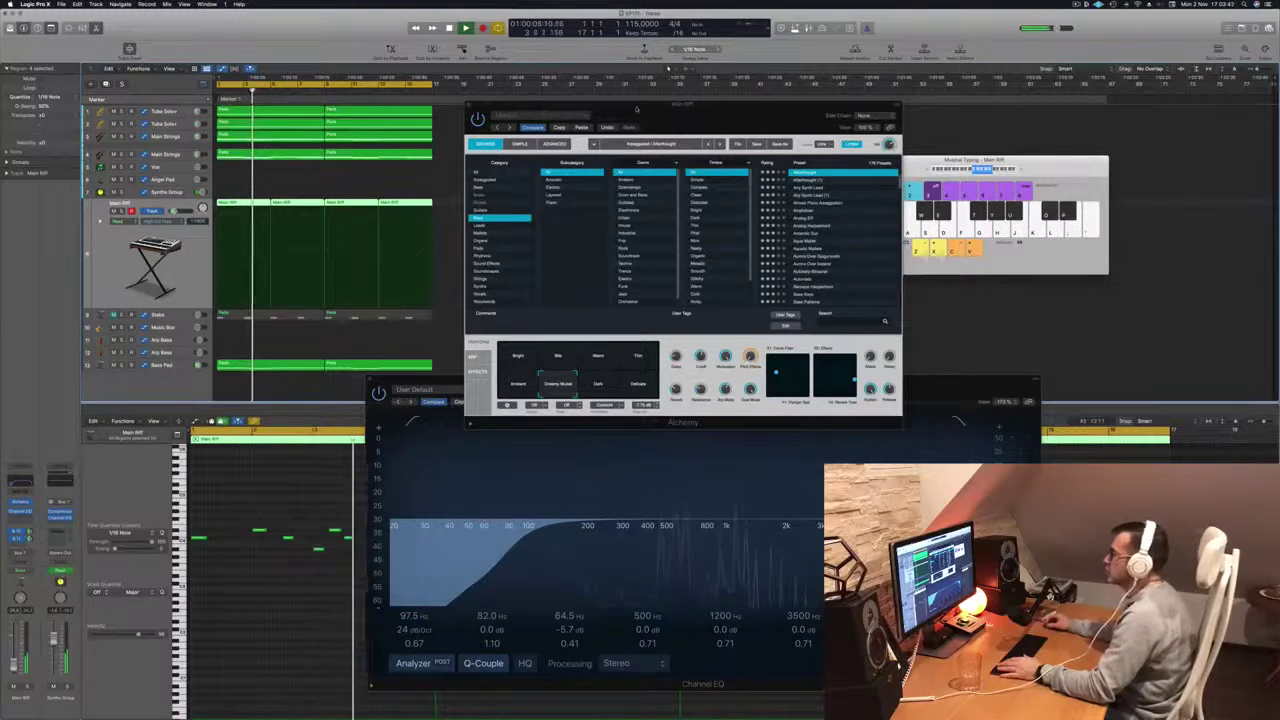
drag(639, 108, 730, 140)
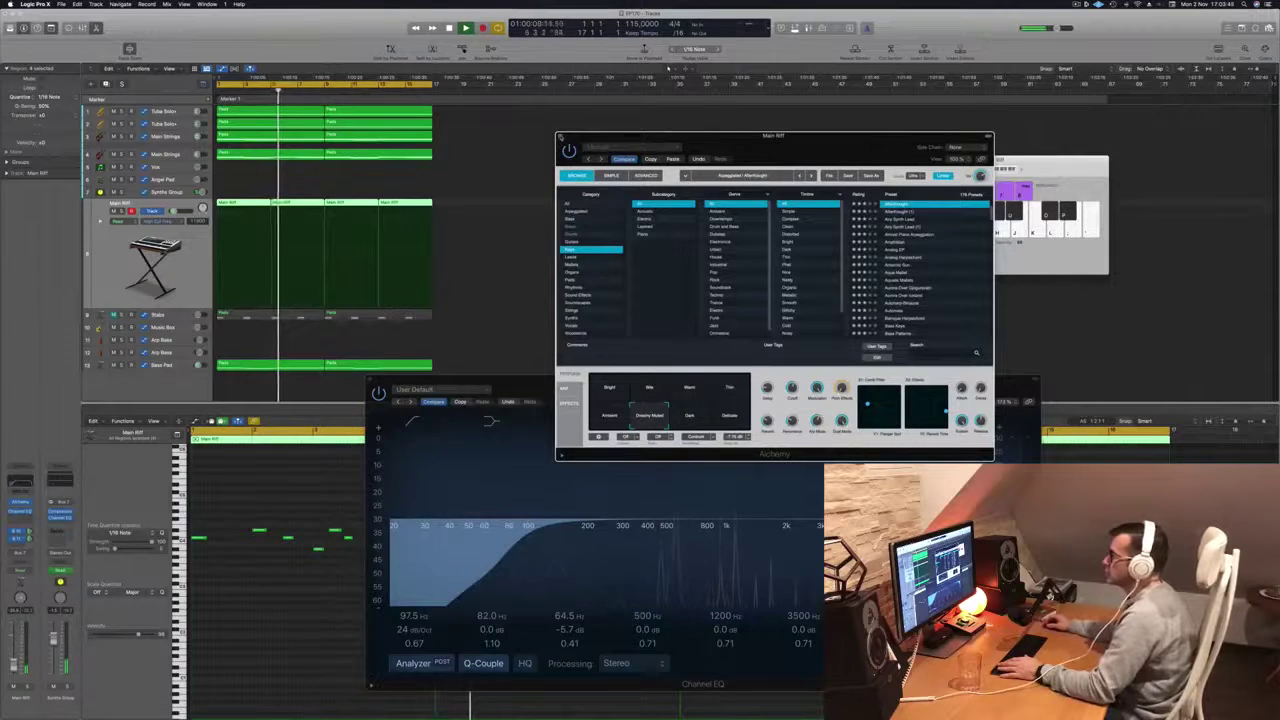
click(561, 137)
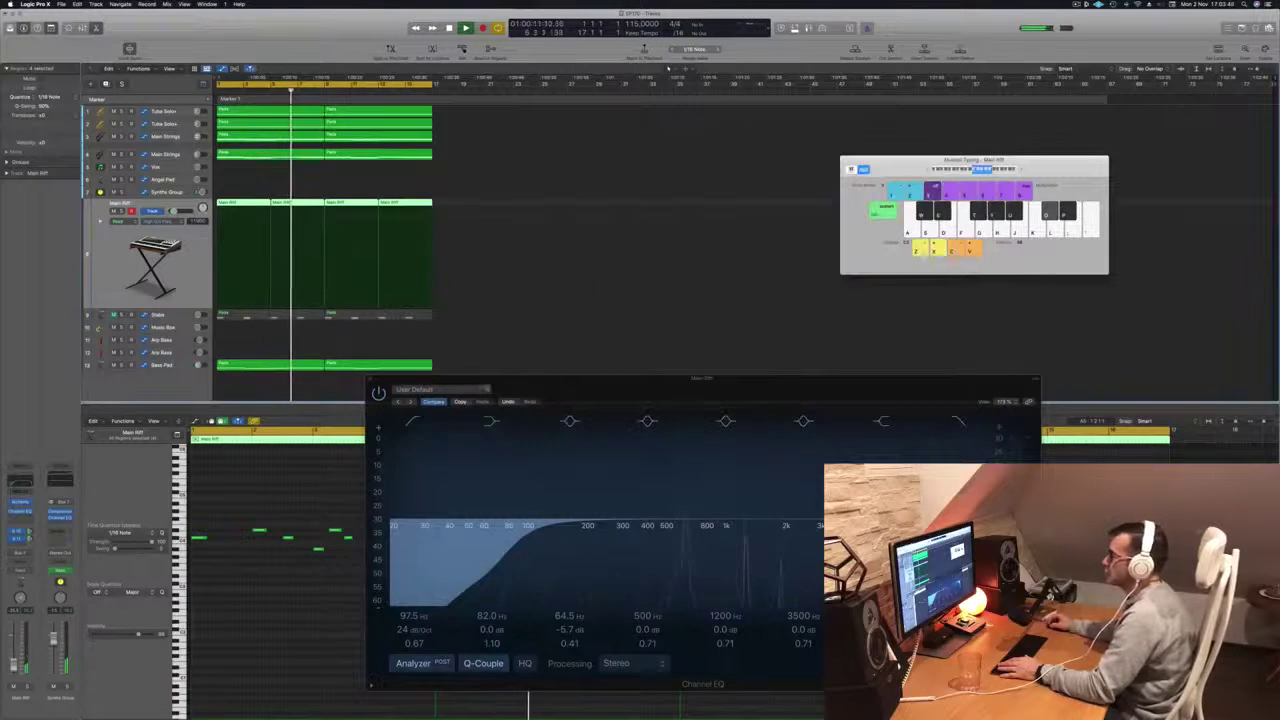
click(370, 379)
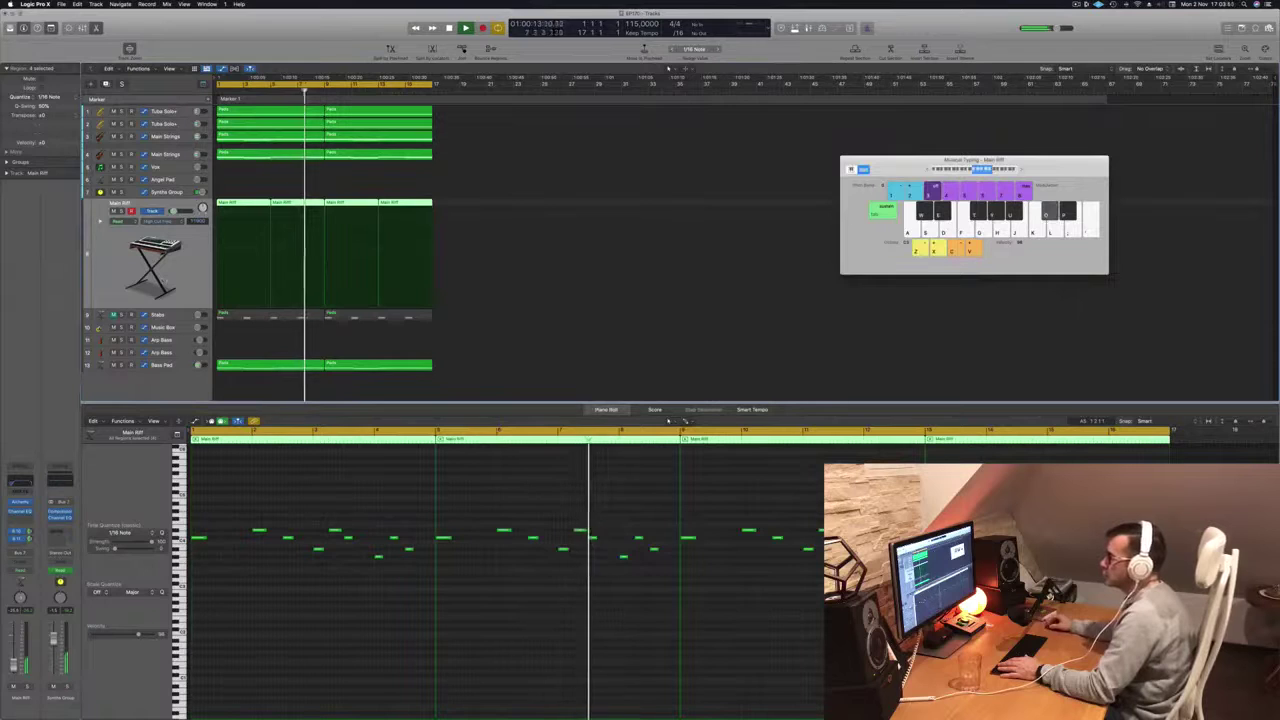
Step: Unmute the stabs track below the Main Riff and play the arrangement from the start
key(Down)
key(Return)
key(space)
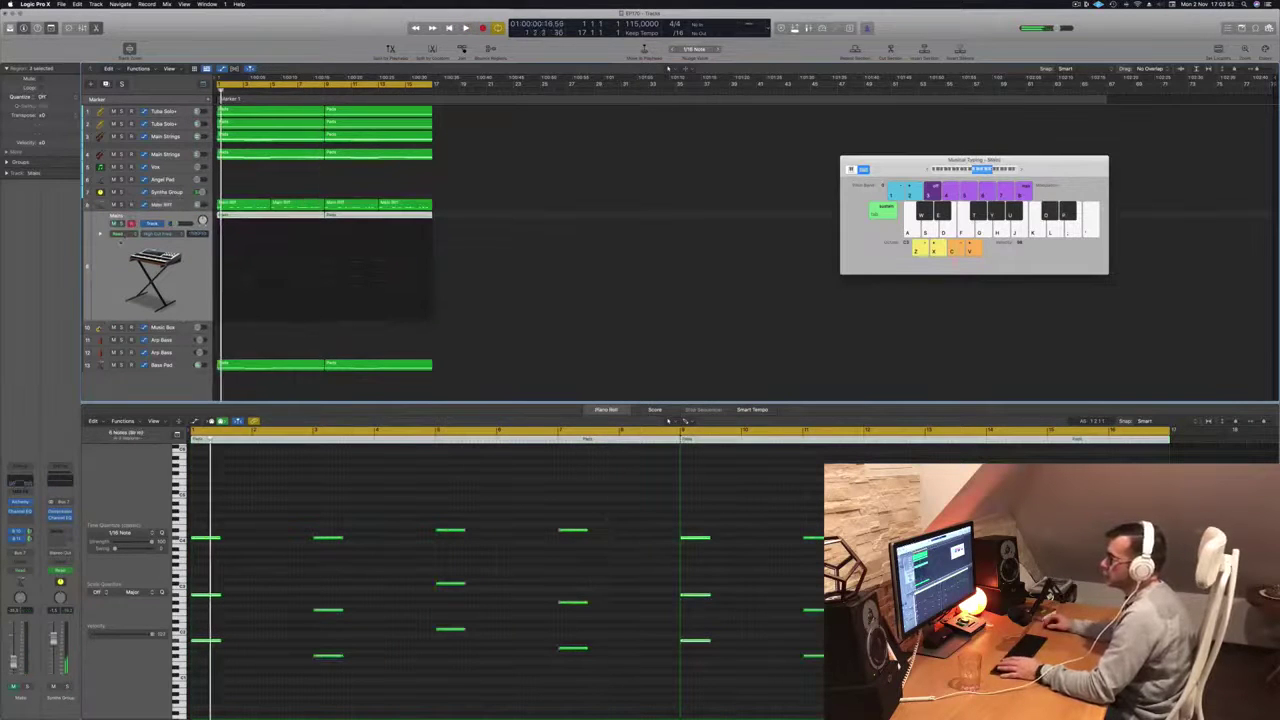
key(m)
key(space)
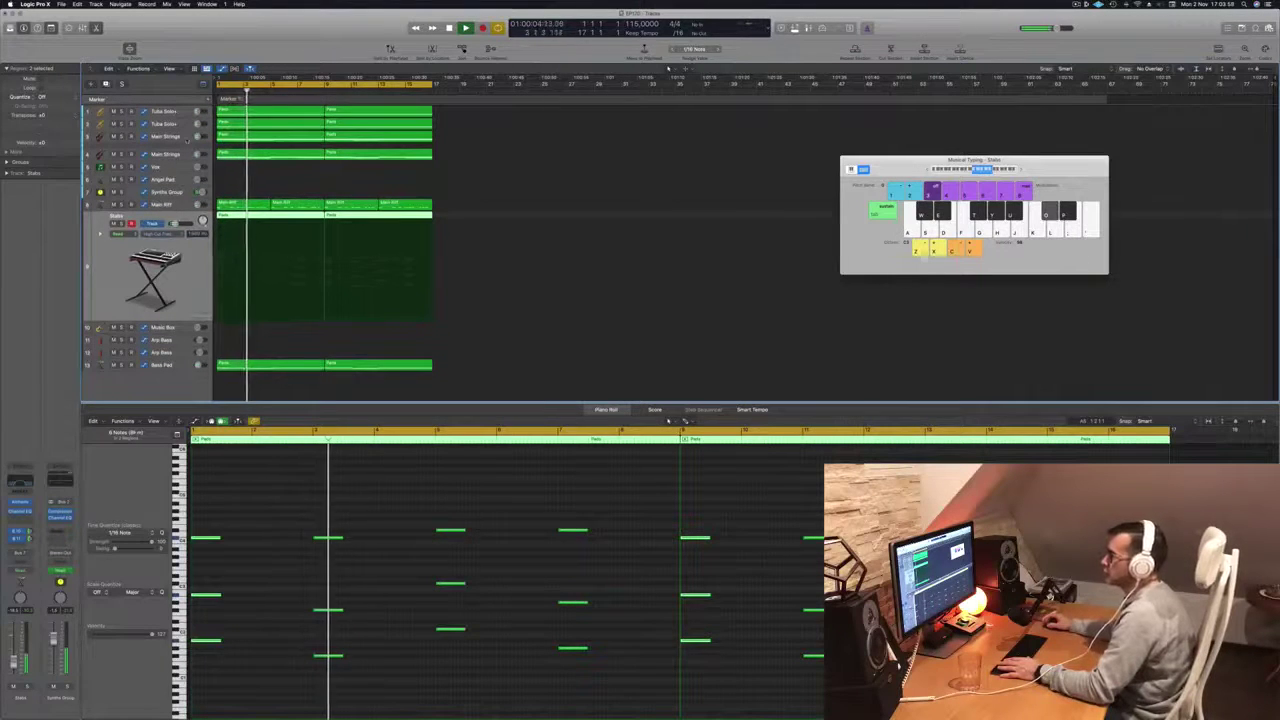
Step: Select the first Main Strings track, deselect its regions and open its Channel EQ
click(165, 137)
key(Return)
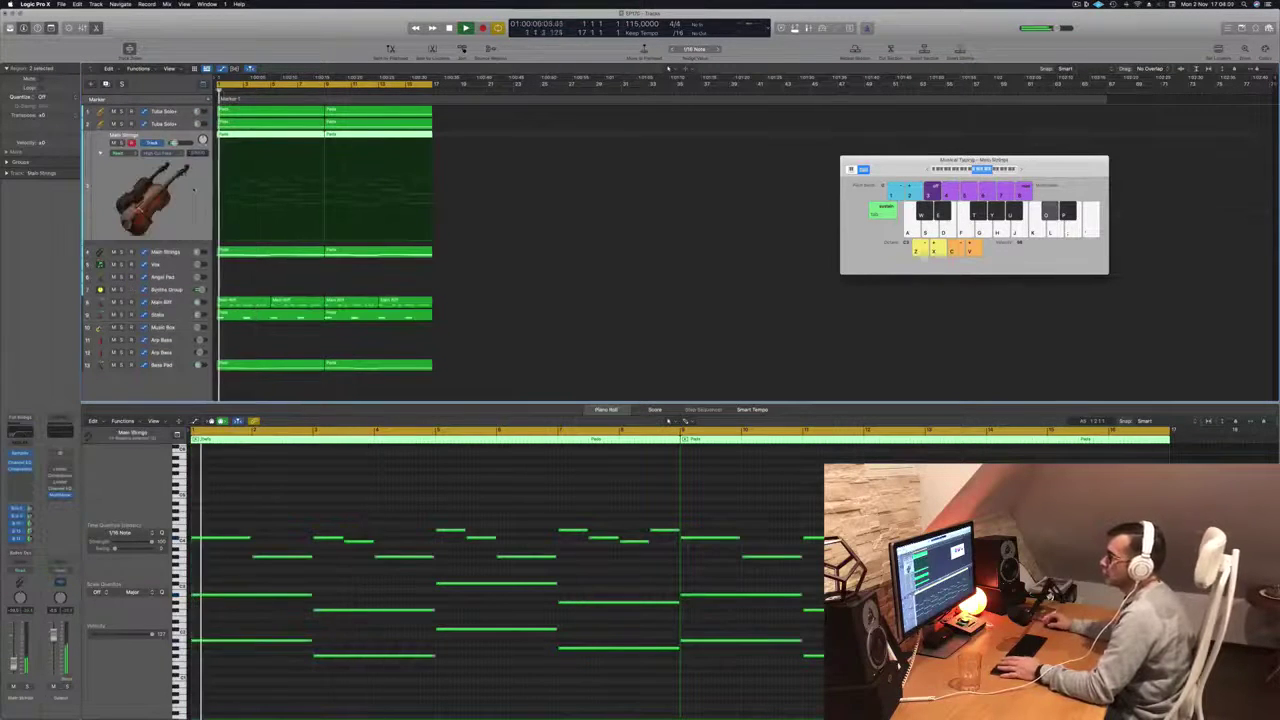
click(322, 150)
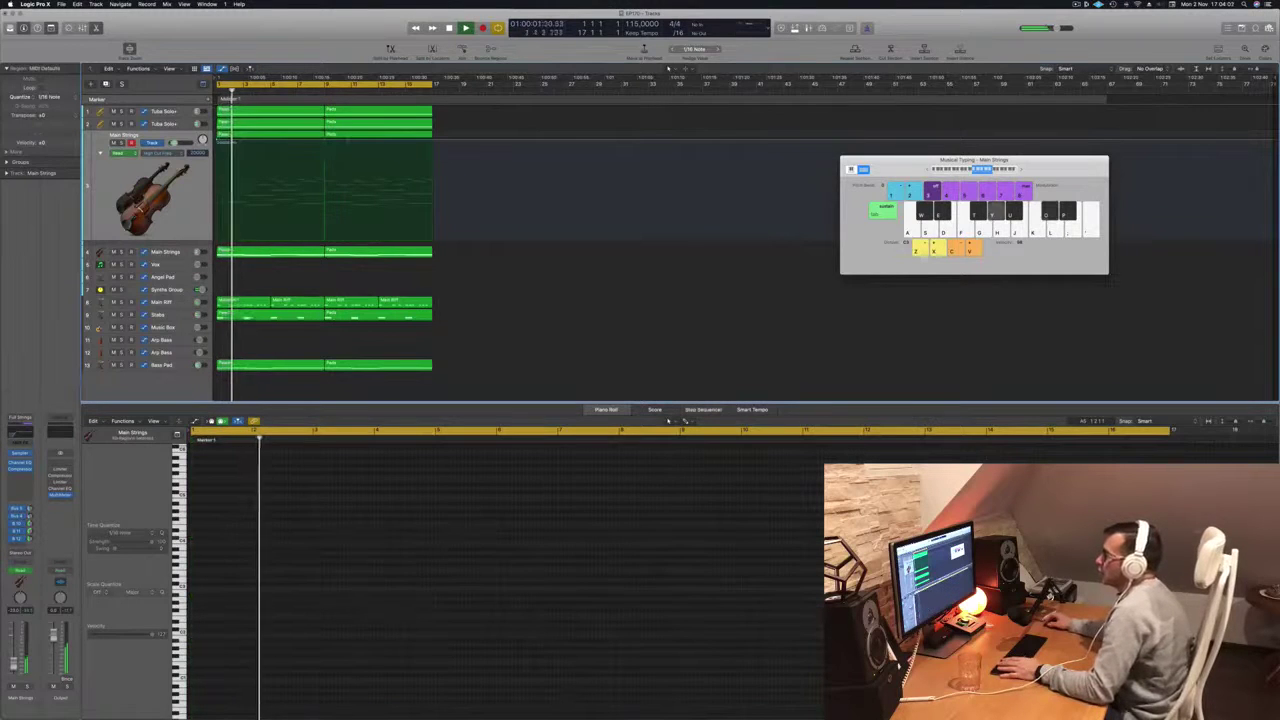
key(space)
mouse_move(217, 141)
mouse_down()
mouse_move(217, 176)
mouse_move(217, 139)
mouse_up()
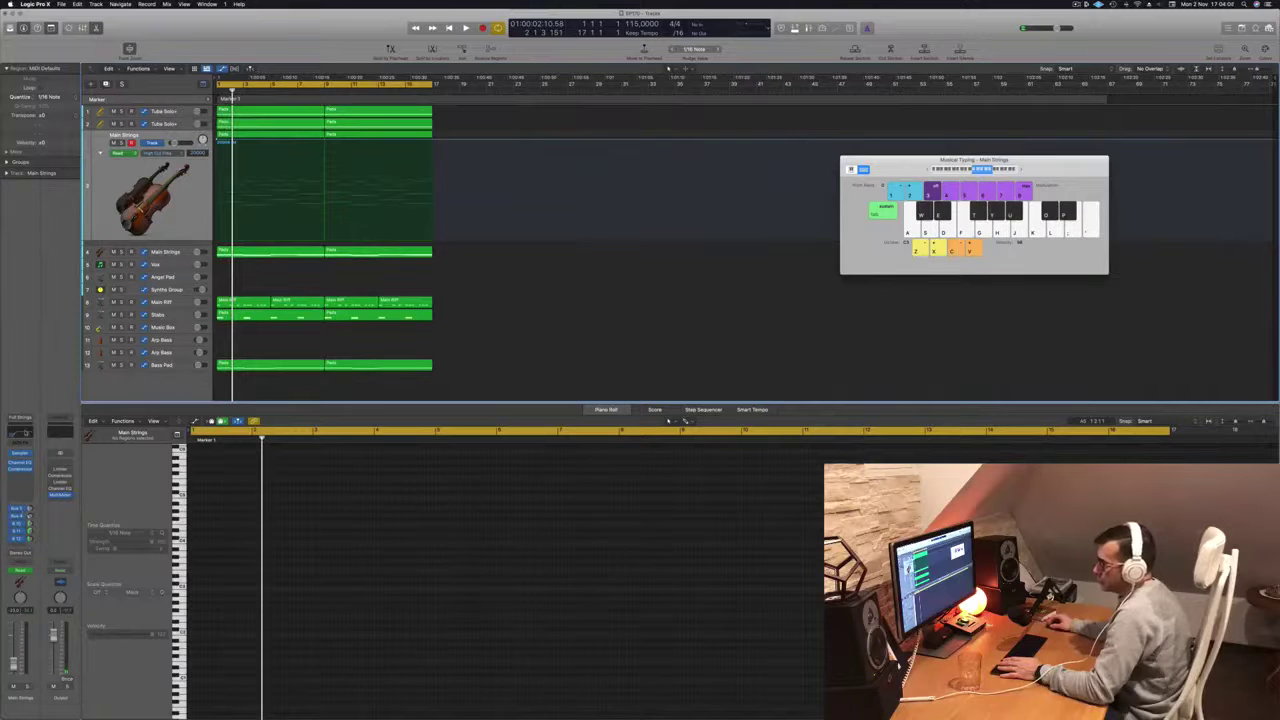
click(26, 433)
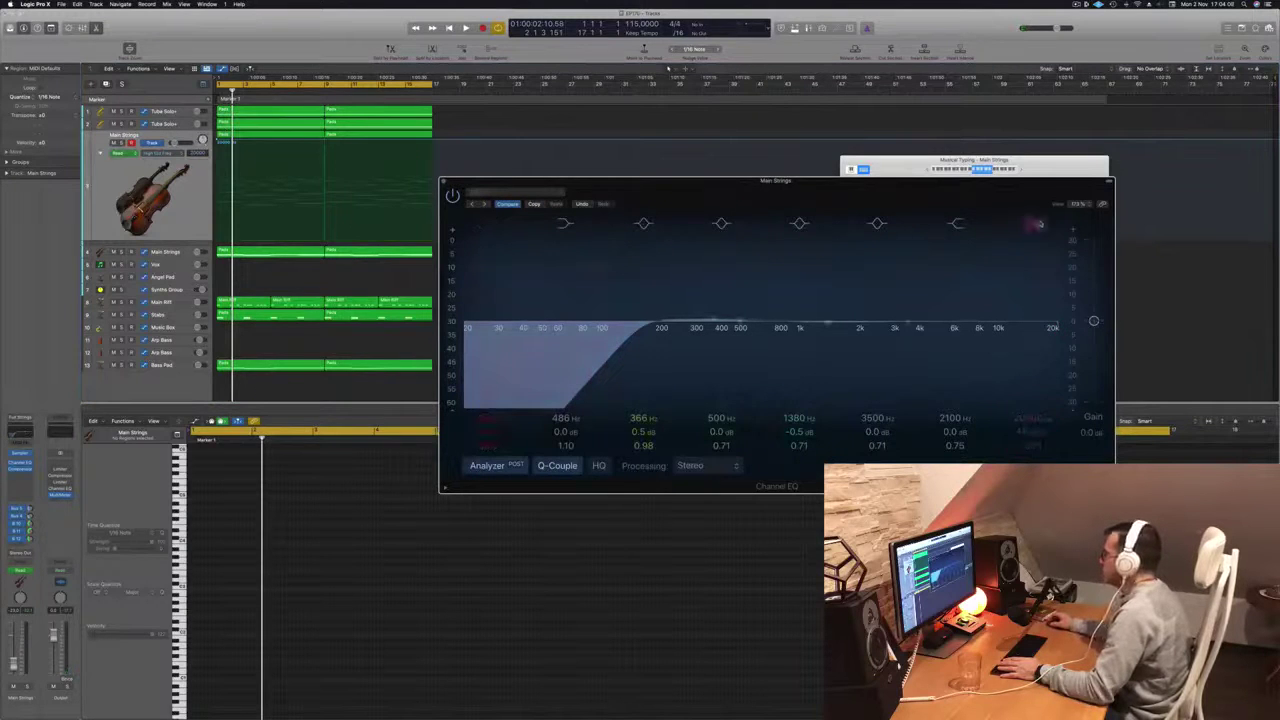
Step: Lower the Main Strings high cut frequency automation to 18600 Hz and switch on the high cut band in Channel EQ
key(space)
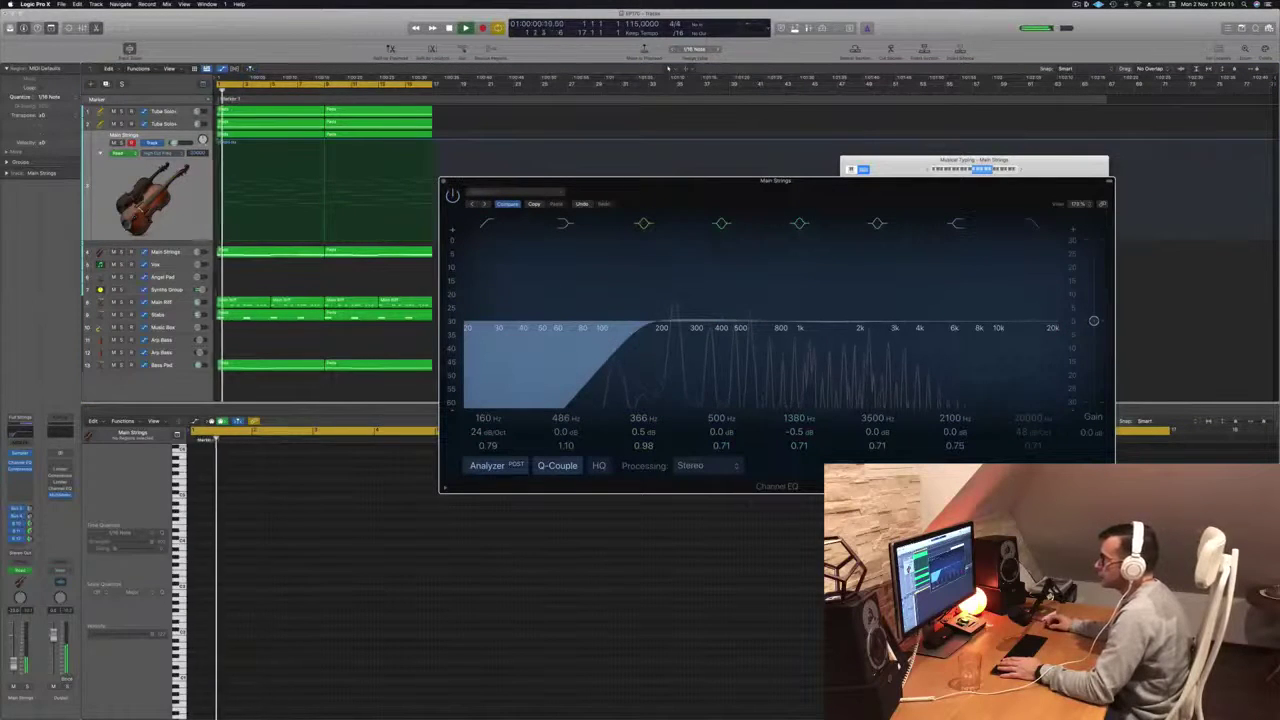
mouse_move(217, 141)
mouse_down()
mouse_move(220, 234)
mouse_move(220, 122)
mouse_move(222, 142)
mouse_up()
key(space)
click(165, 215)
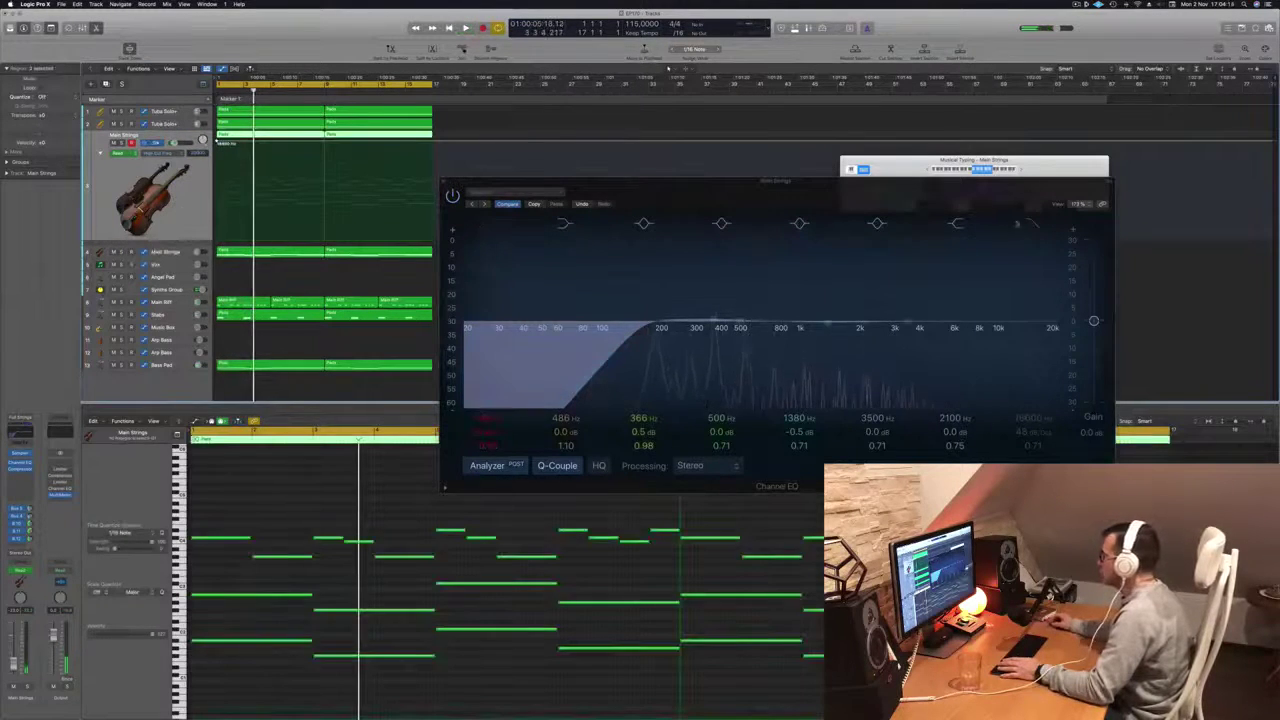
click(1028, 224)
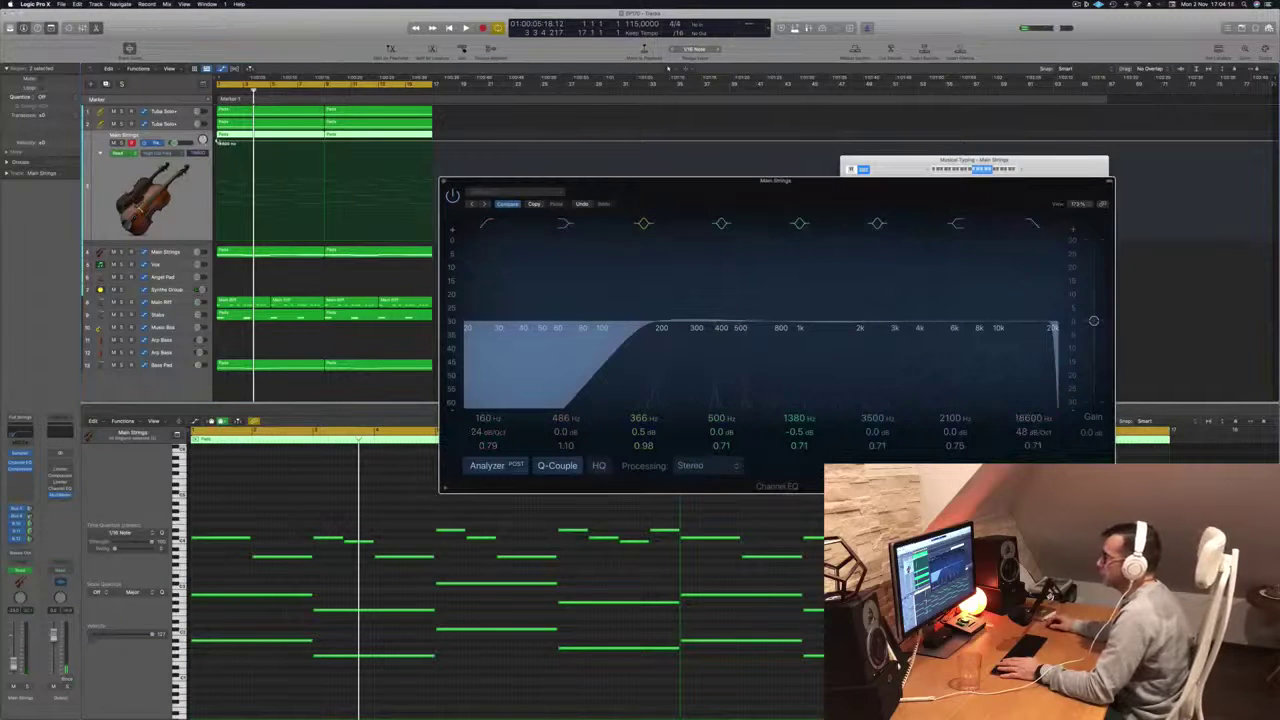
Step: Automate the Main Strings high cut to hold at about 336 Hz until bar 5 and ramp up to bar 9, and close Channel EQ
click(640, 150)
drag(217, 141, 217, 200)
key(space)
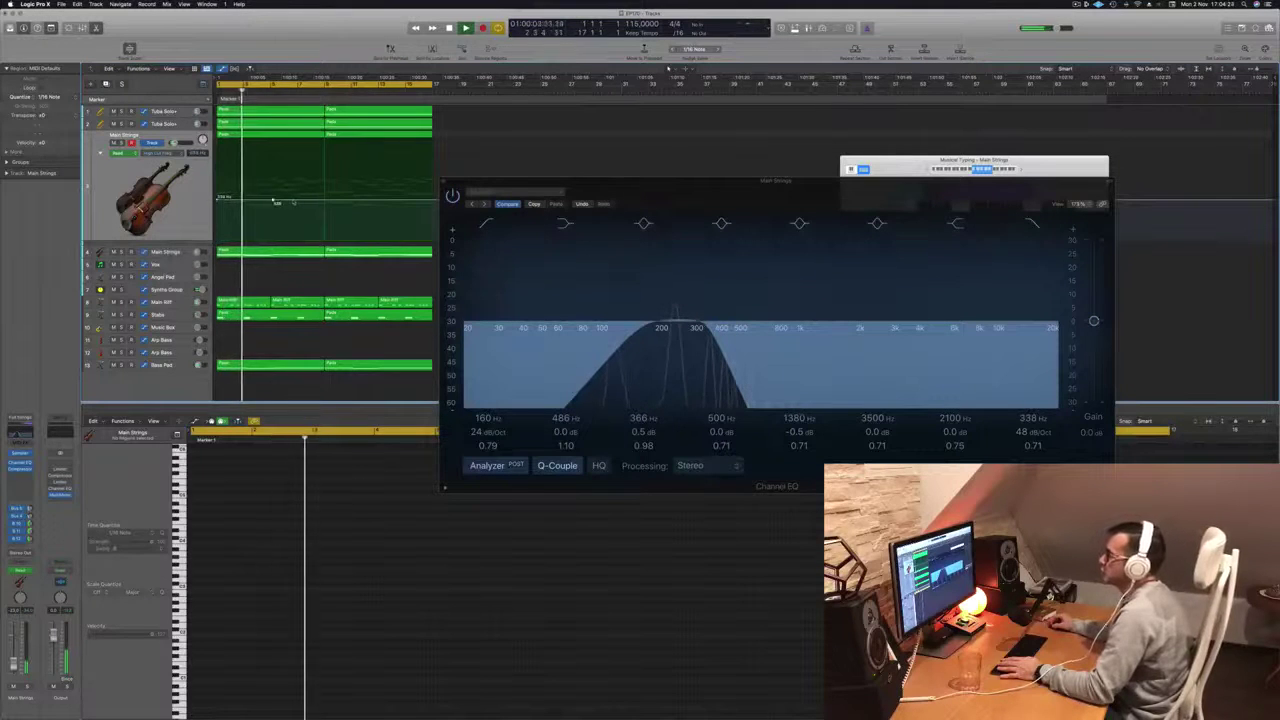
drag(327, 204, 324, 149)
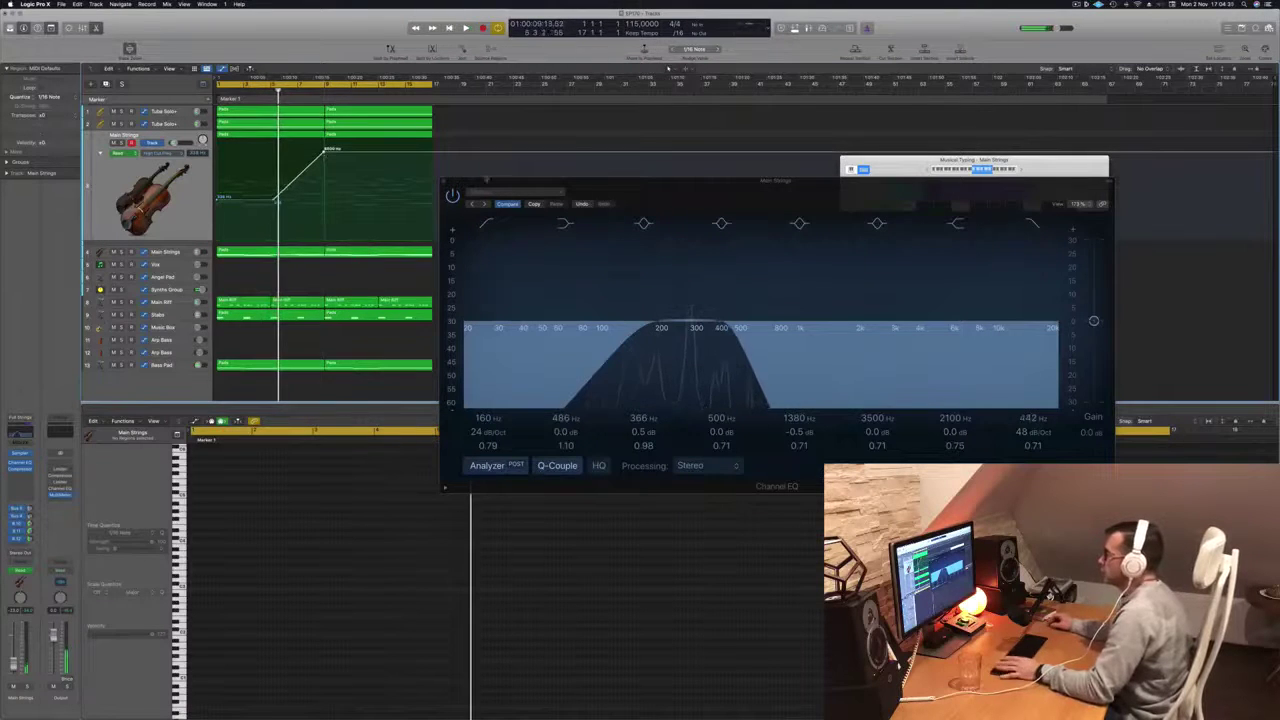
drag(646, 195, 723, 200)
key(space)
click(522, 188)
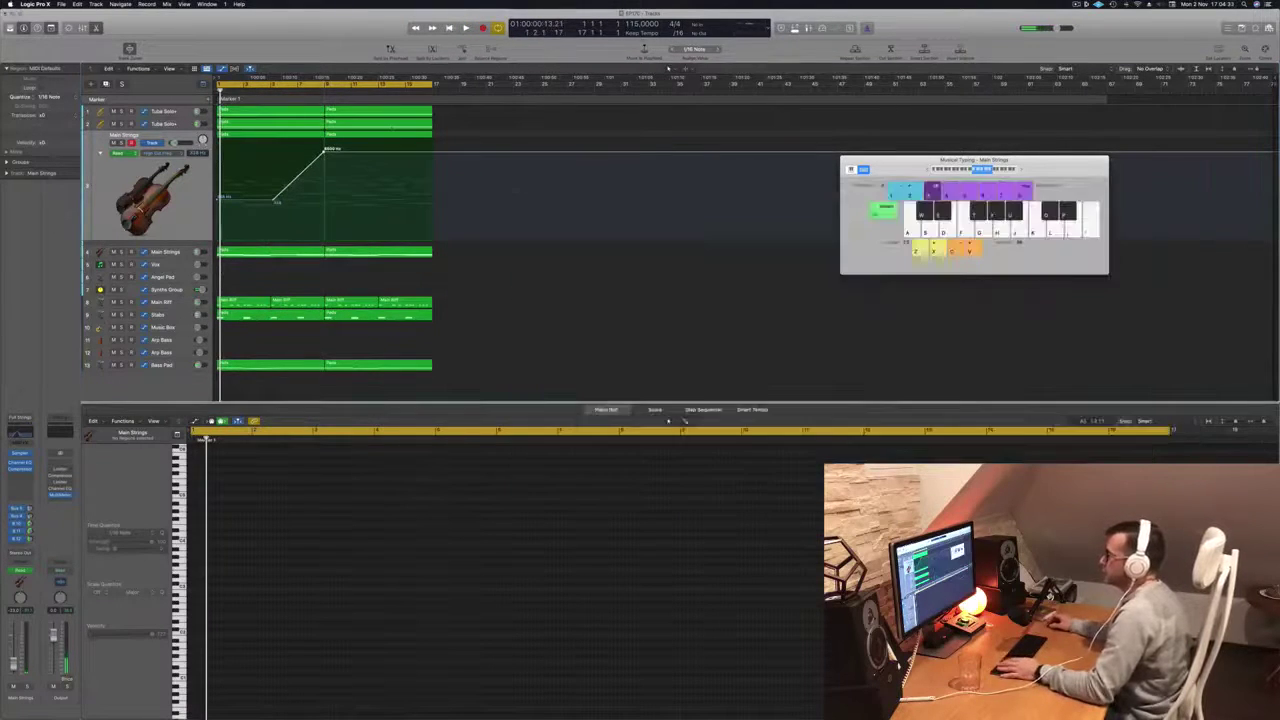
Step: Repeat the whole section with its automation from bar 17 and clear the selection while it plays
key(super+r)
key(space)
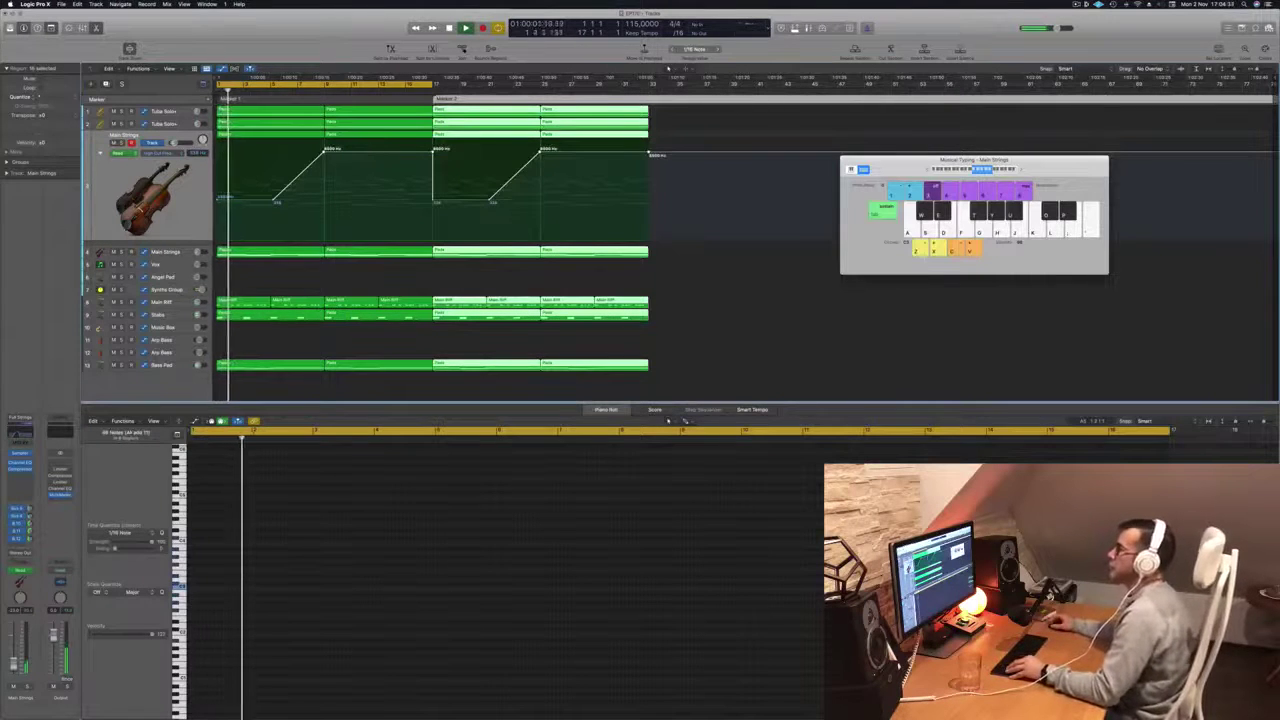
key(super+Down)
key(super+Down)
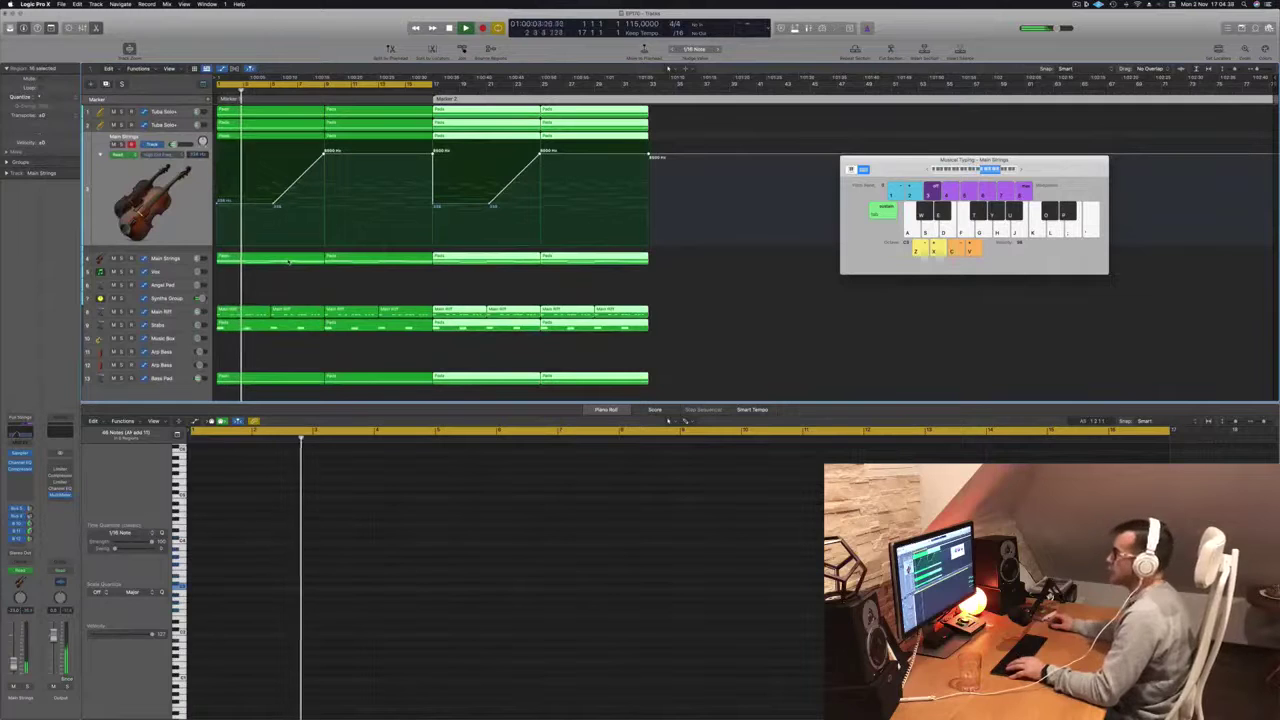
click(321, 280)
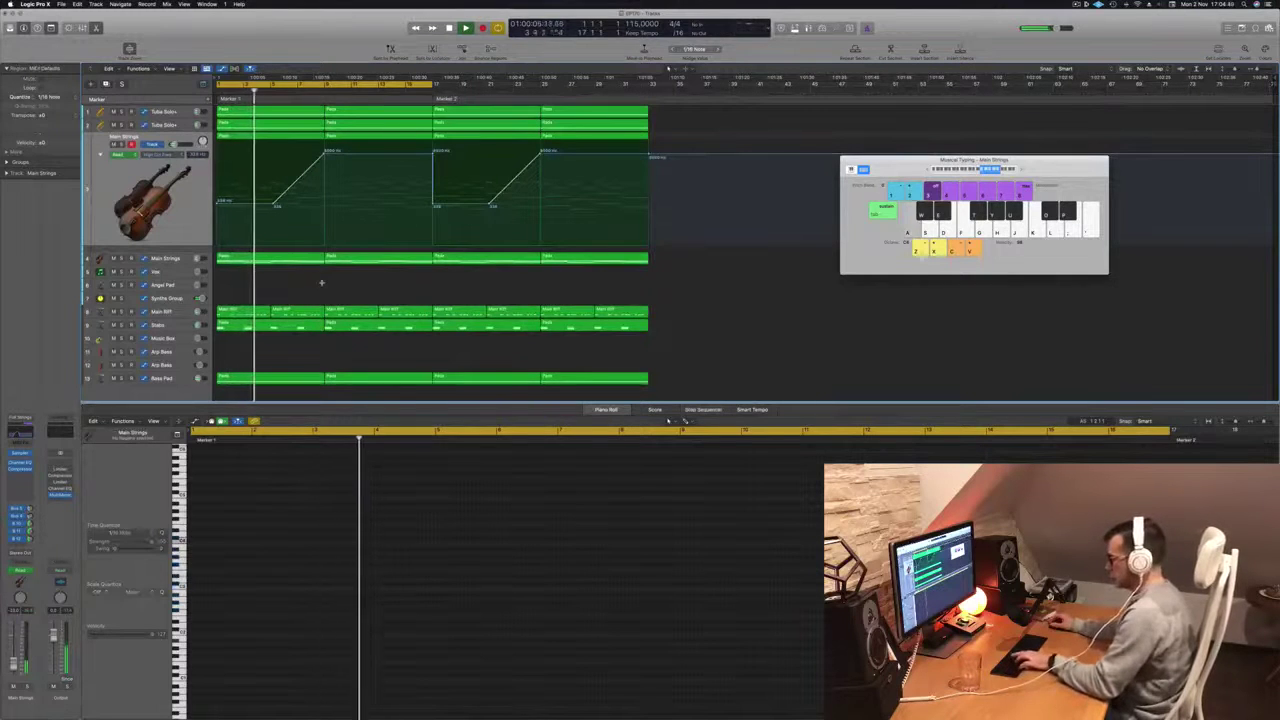
Step: Hide the Musical Typing keyboard, show the mixer and select the Stabs track
key(super+k)
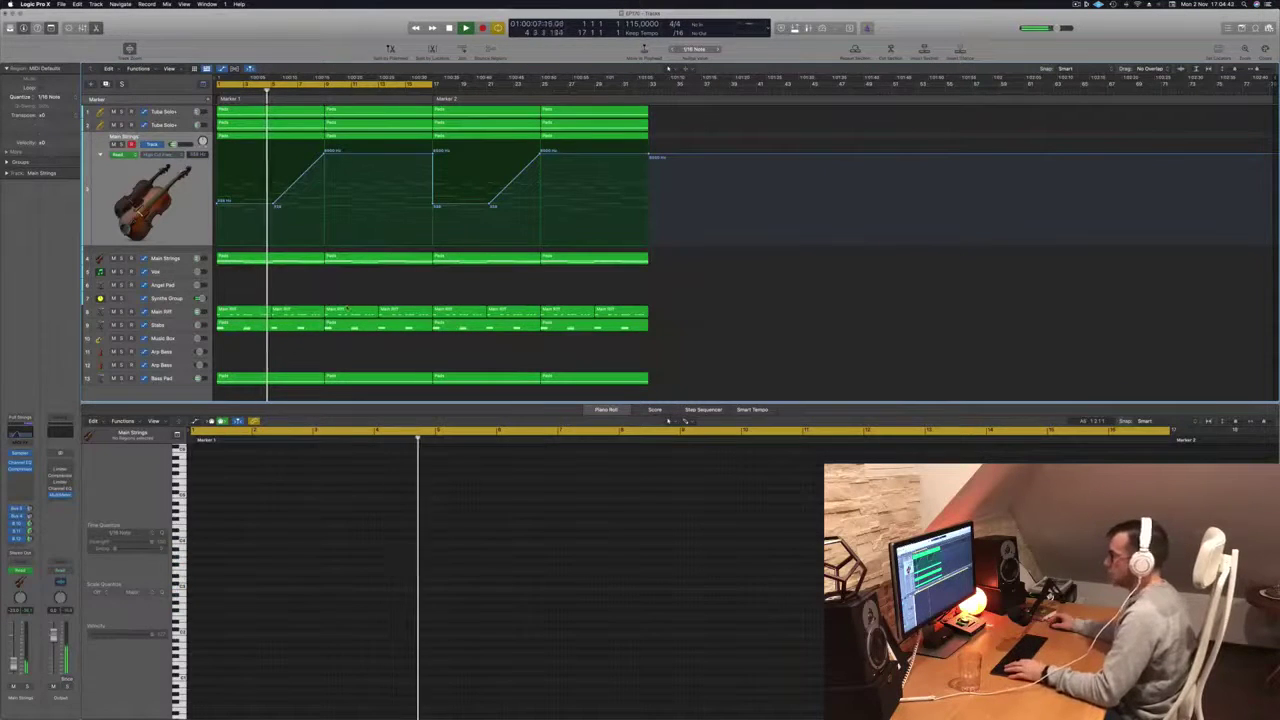
key(x)
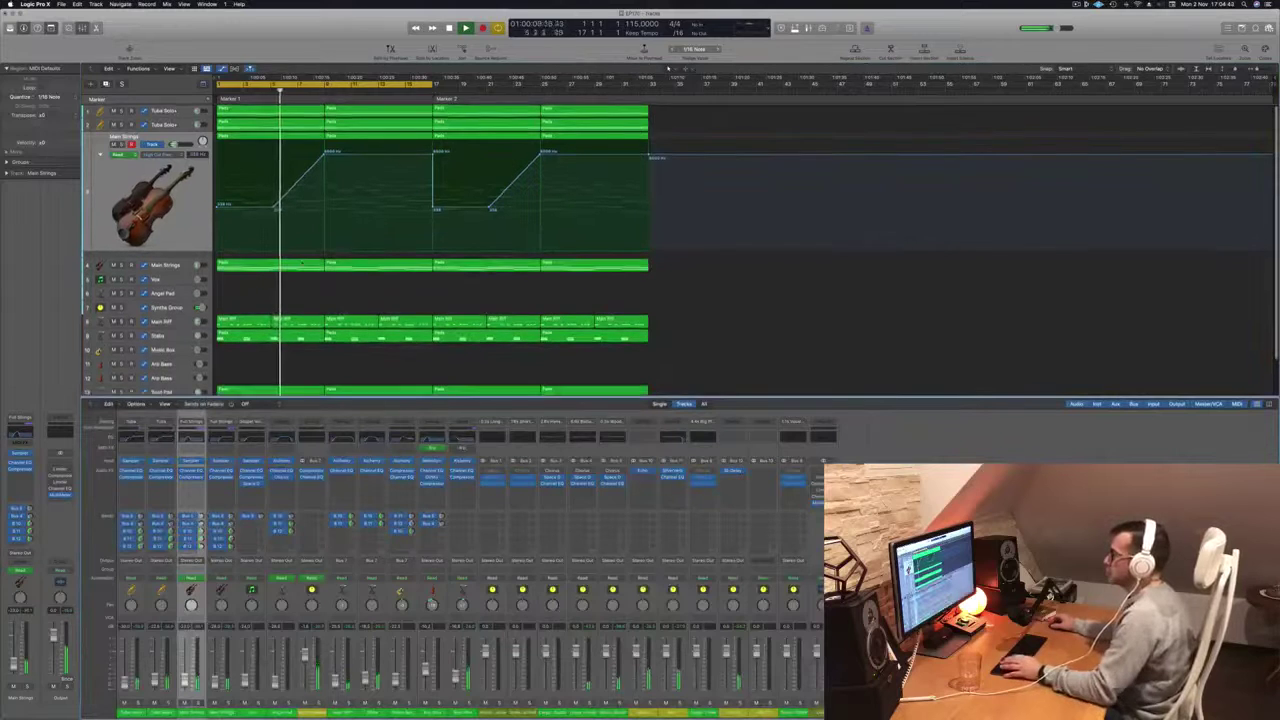
scroll(302, 263, down, 3)
key(space)
key(space)
click(158, 308)
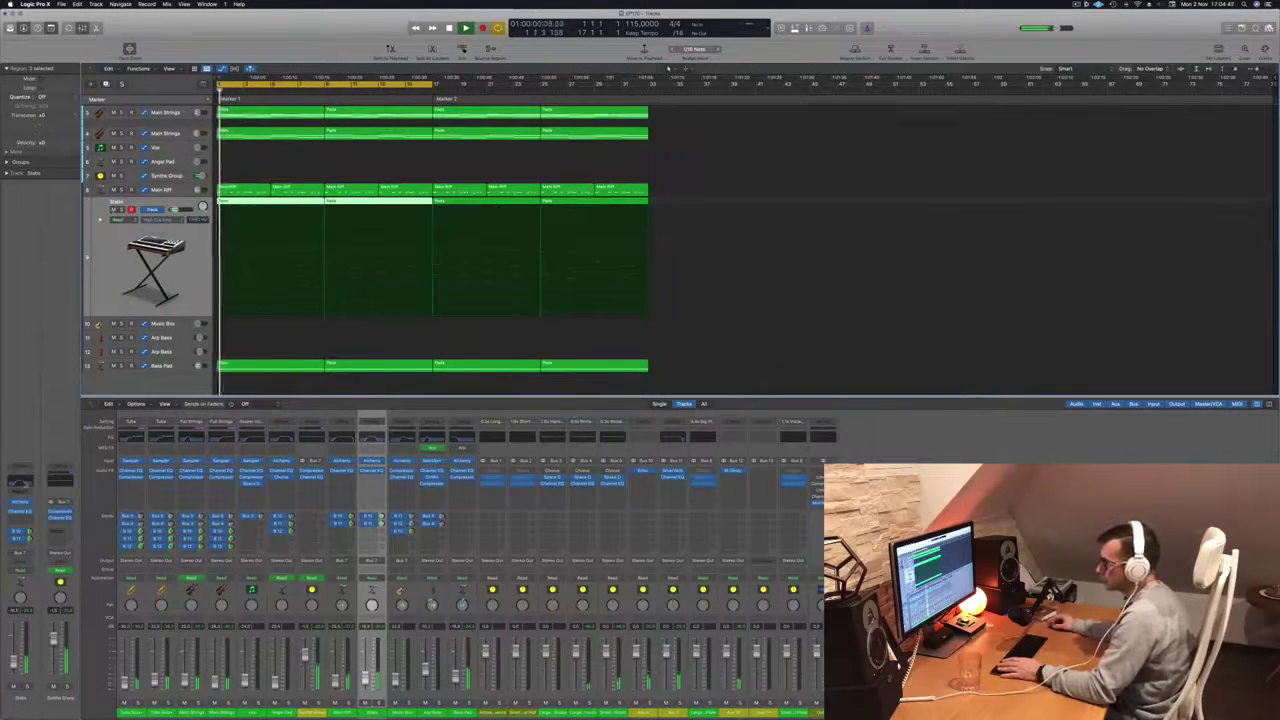
Step: Lower the Stabs high cut in Channel EQ to about 575 Hz while listening, and close the plug-in
click(372, 470)
key(space)
key(space)
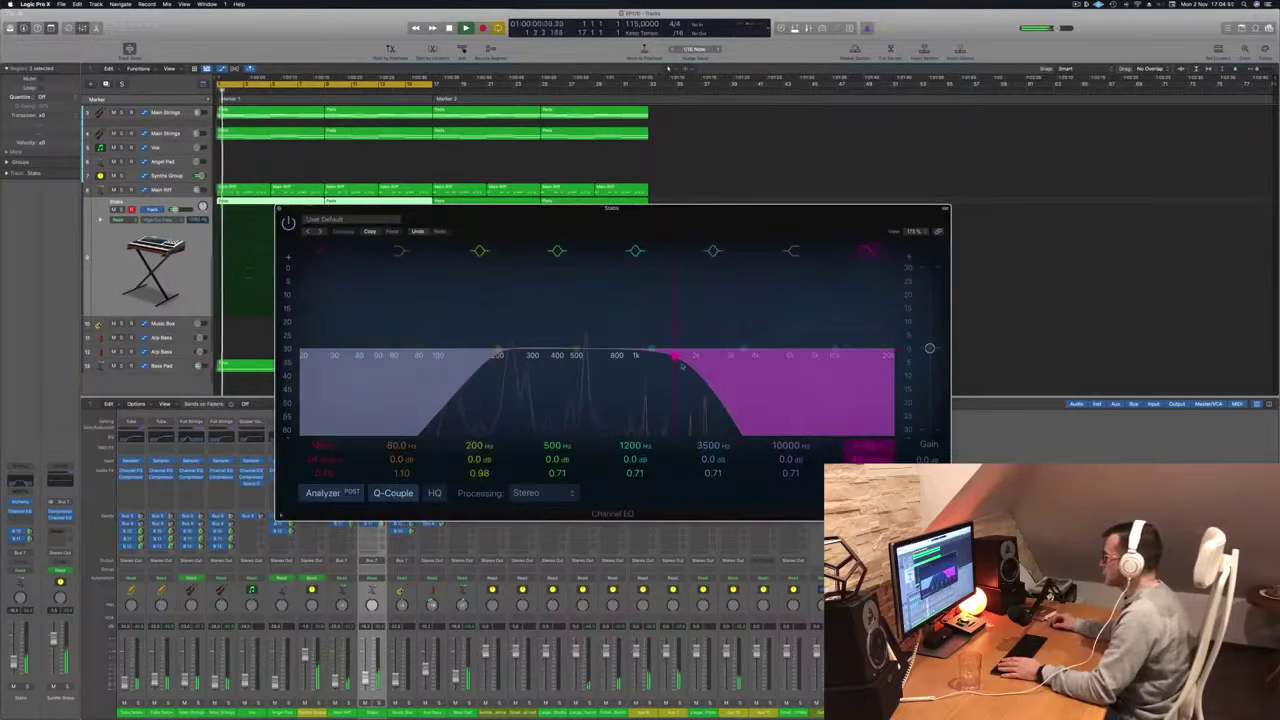
drag(681, 365, 603, 363)
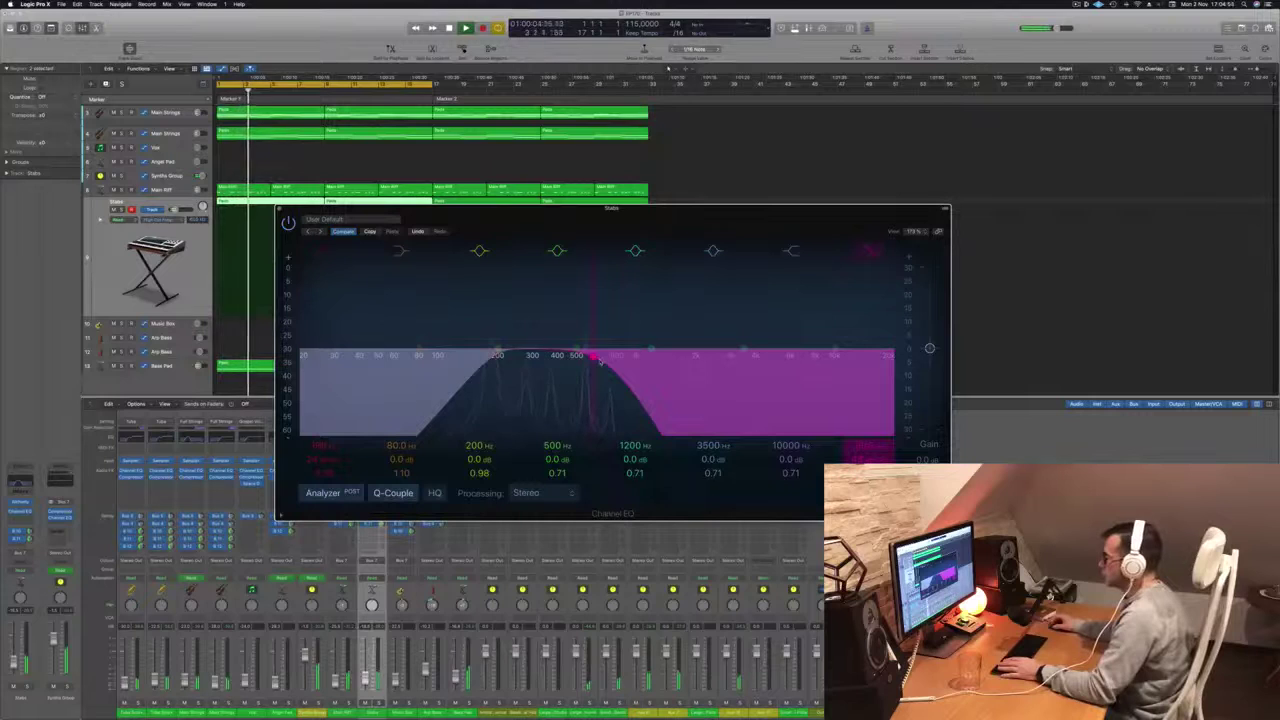
key(space)
key(space)
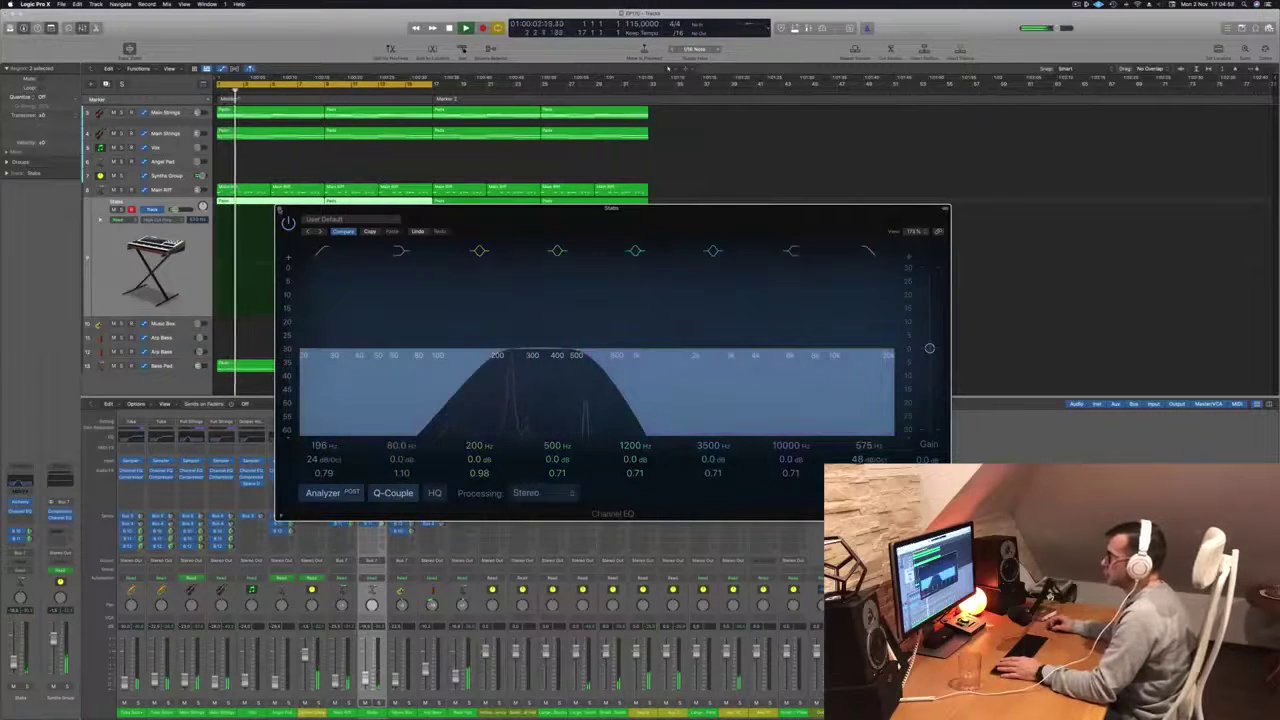
key(super+w)
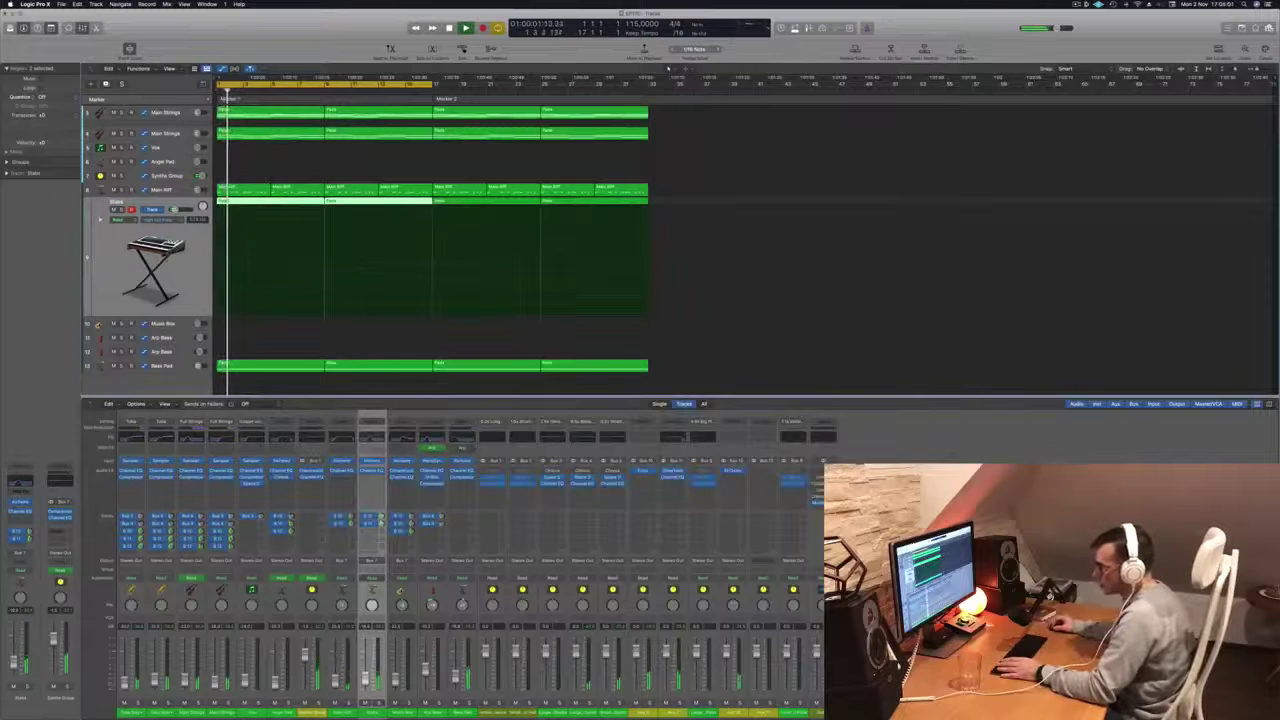
Step: Switch on the high cut band in the second Main Strings track's Channel EQ, deselect its regions and close the plug-in
key(Up)
key(Up)
key(Up)
key(Up)
key(Up)
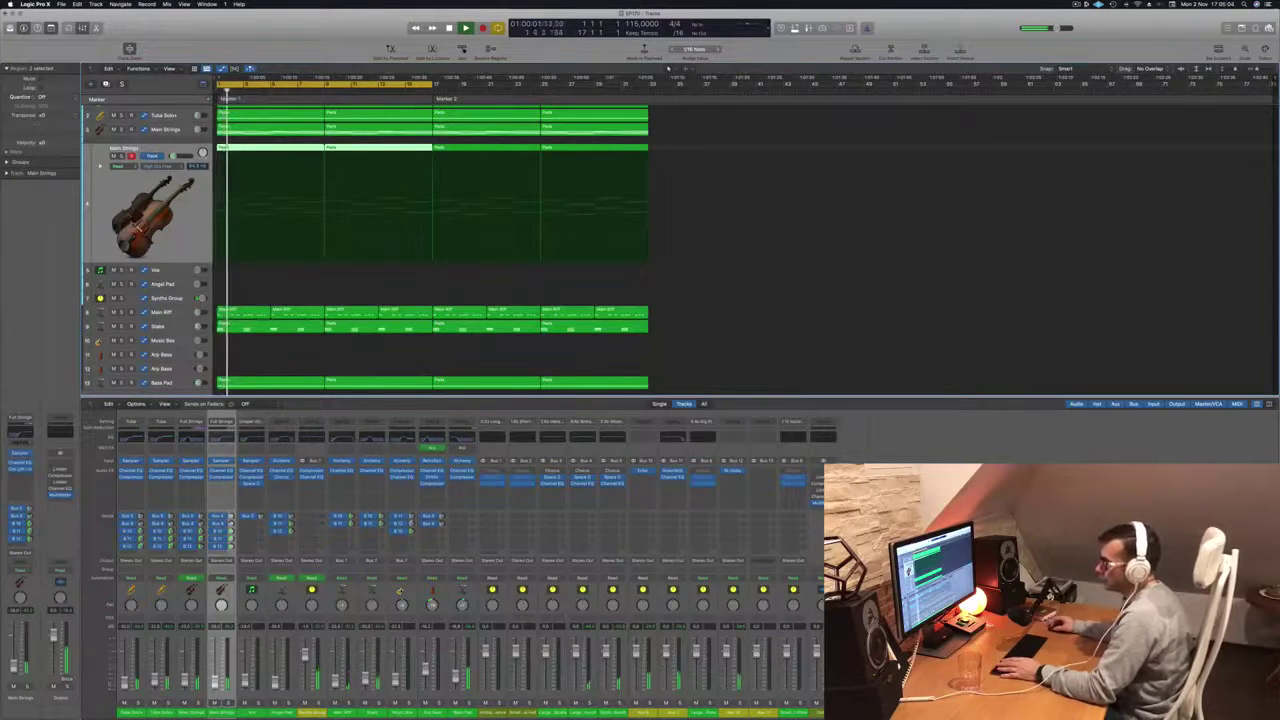
click(19, 436)
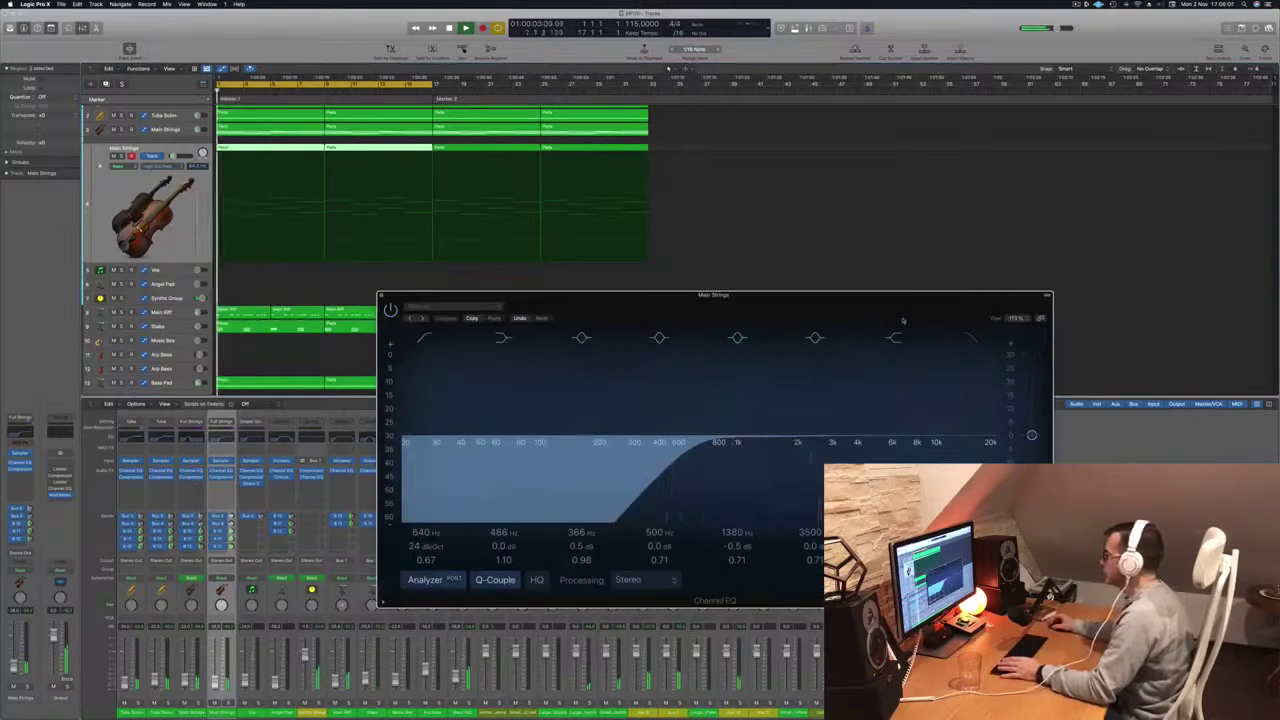
click(964, 337)
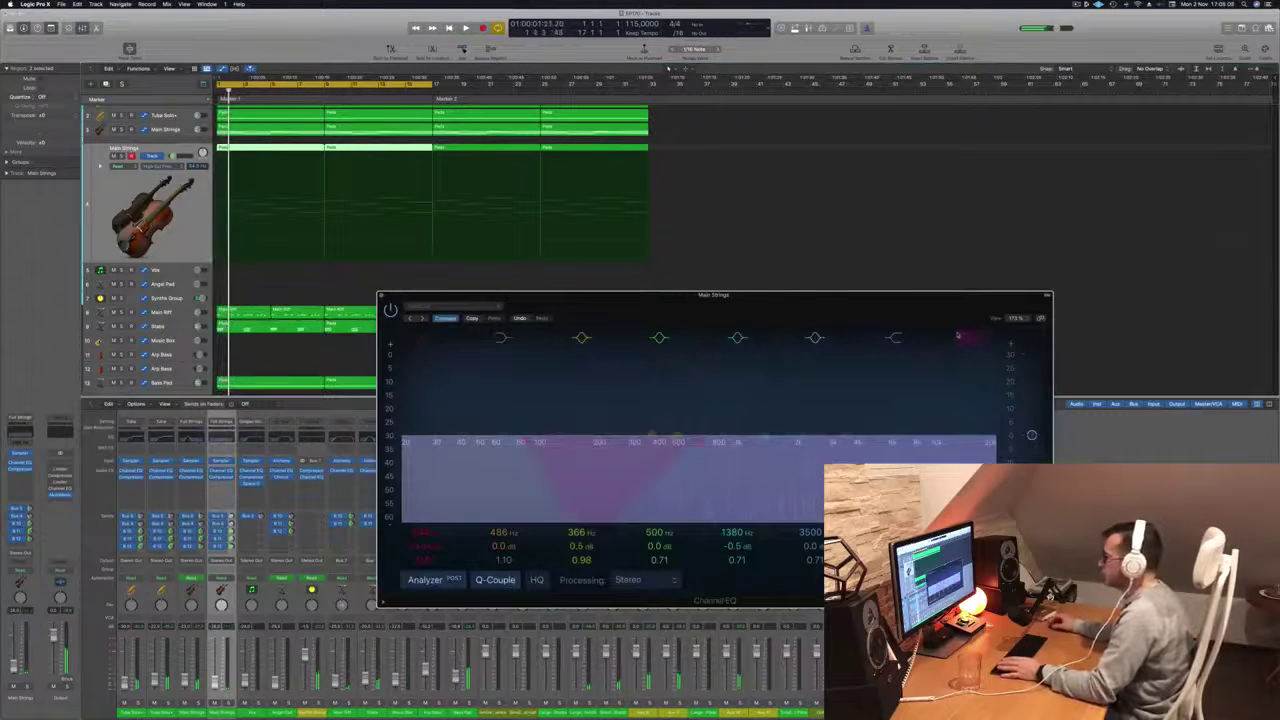
key(space)
click(308, 266)
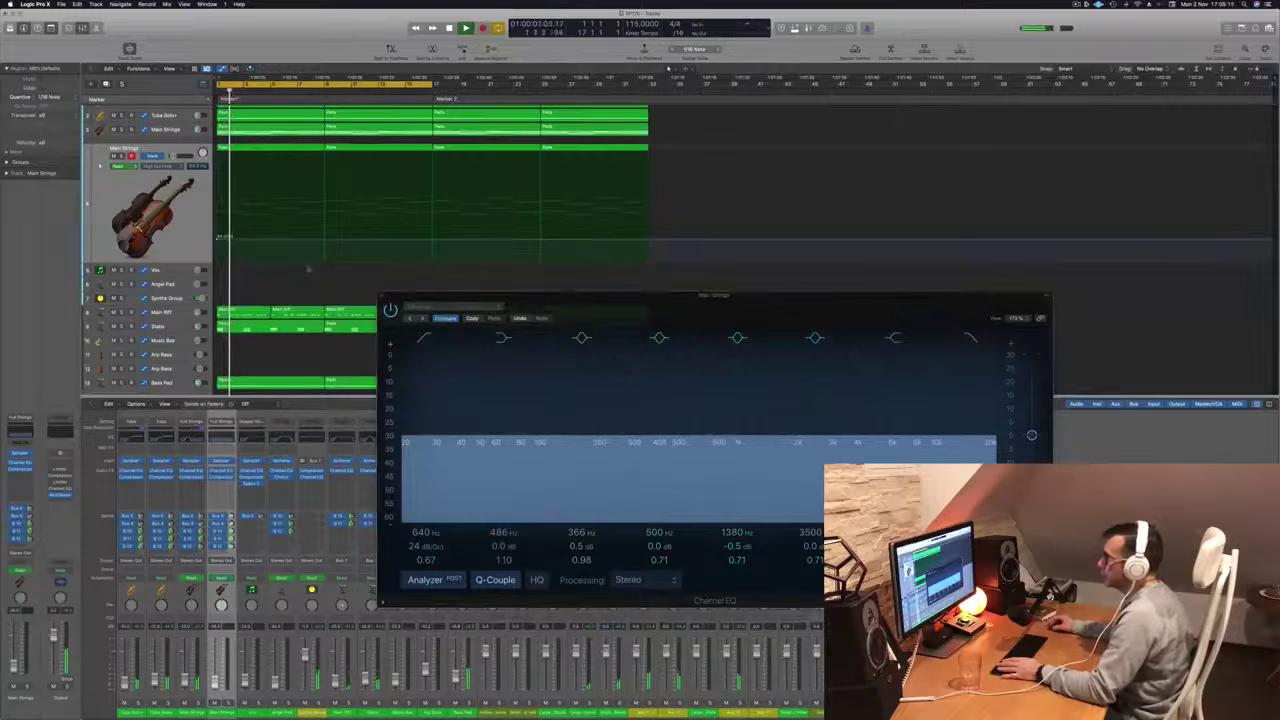
click(381, 296)
key(space)
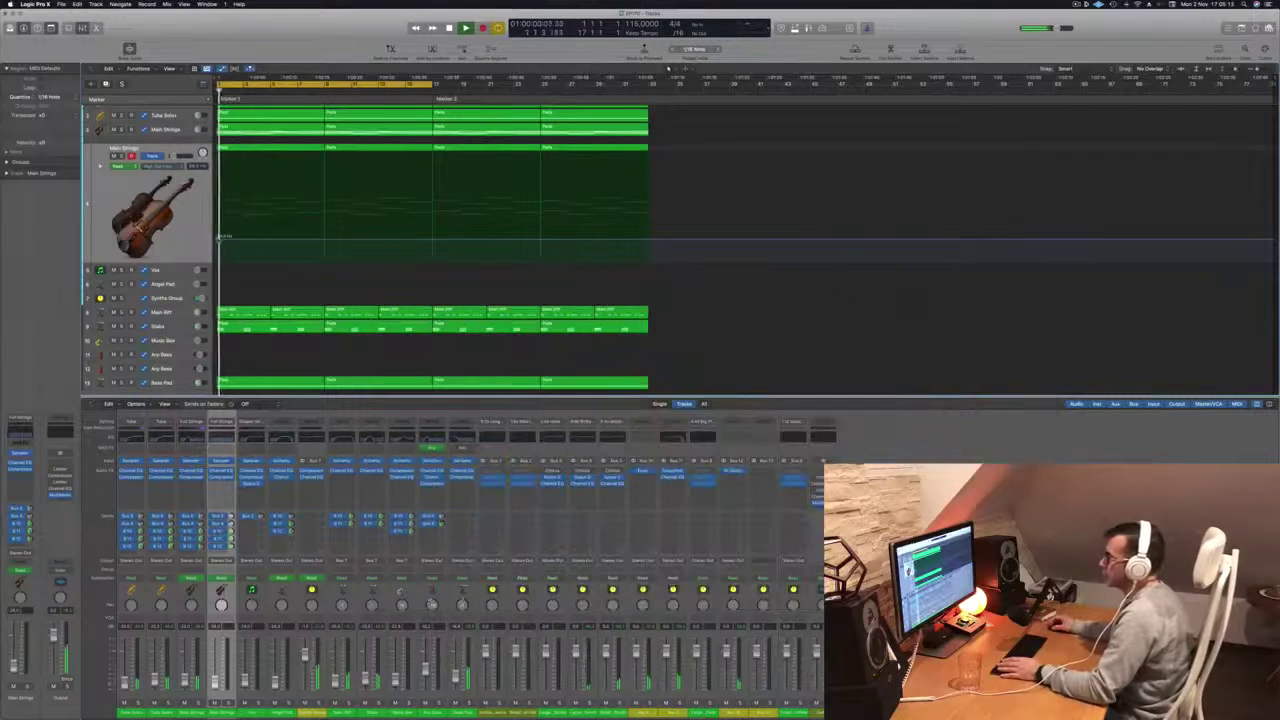
Step: Automate the second Main Strings high cut to start higher, ramp up from bar 1 to bar 9 and drop back there
drag(222, 237, 222, 217)
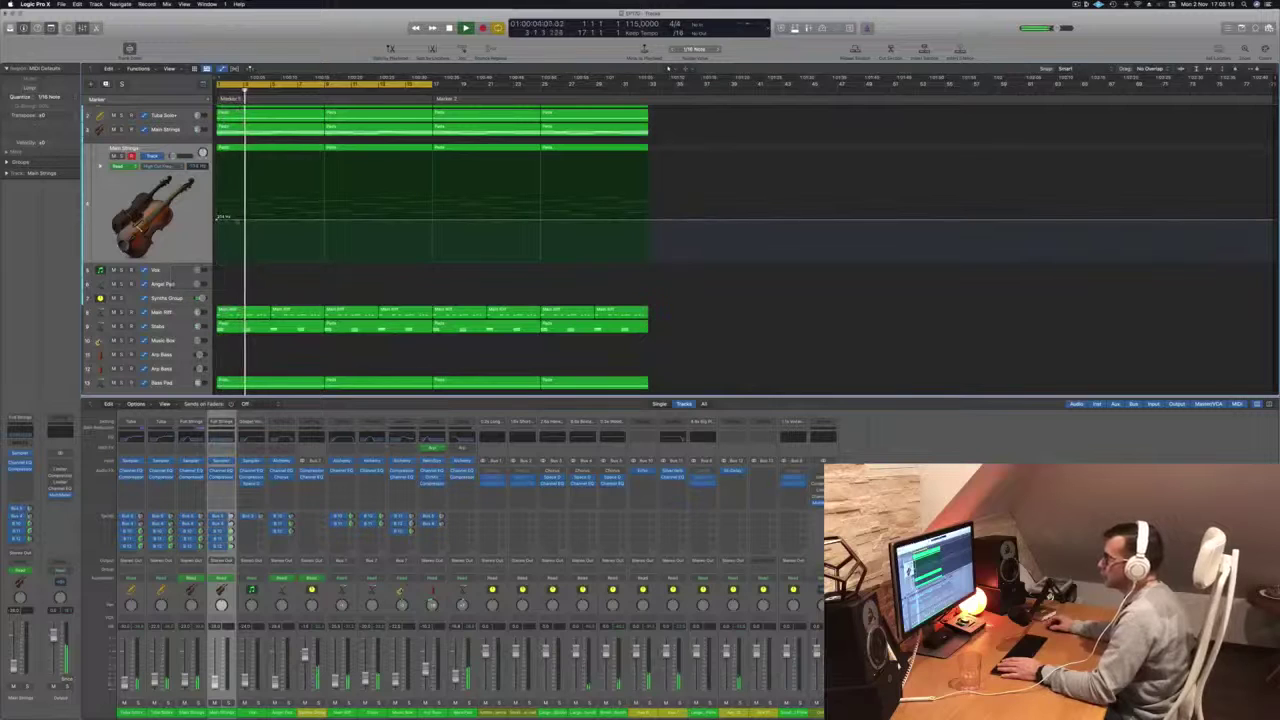
mouse_move(324, 221)
mouse_down()
mouse_move(325, 157)
mouse_move(331, 221)
mouse_up()
key(Return)
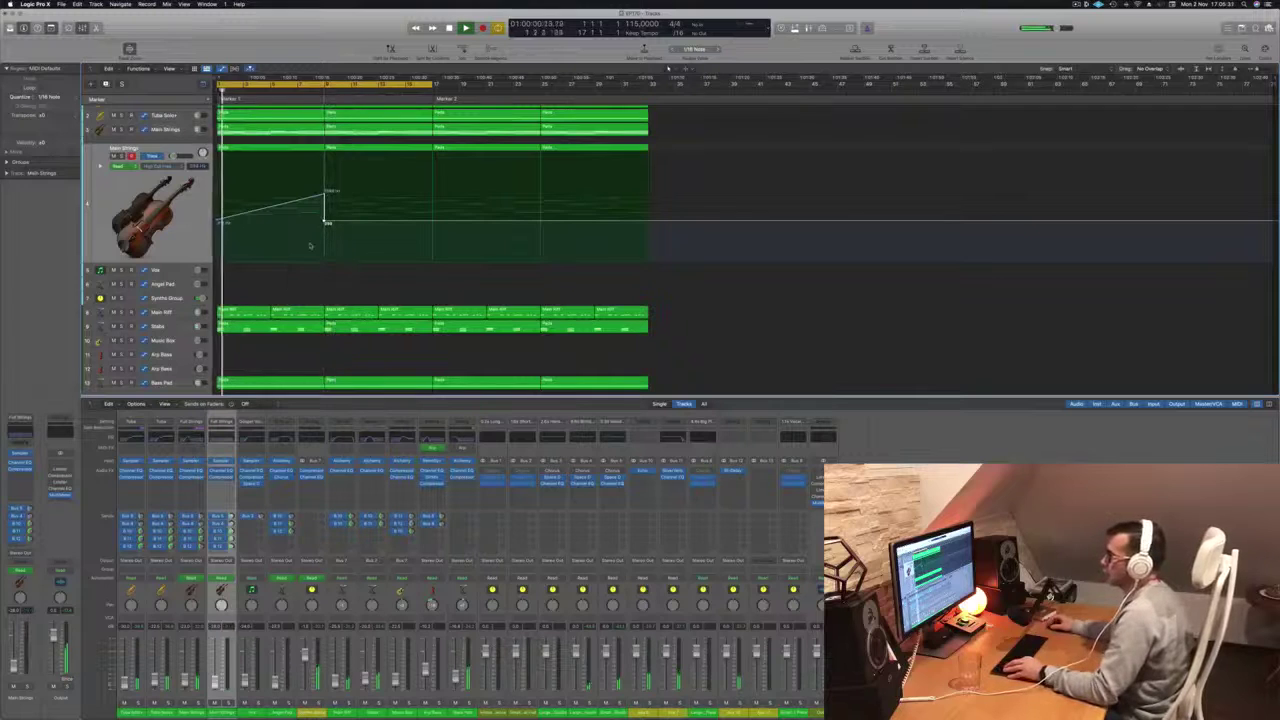
Step: Delete the first Stabs region, covering bars 1 to 8
click(268, 328)
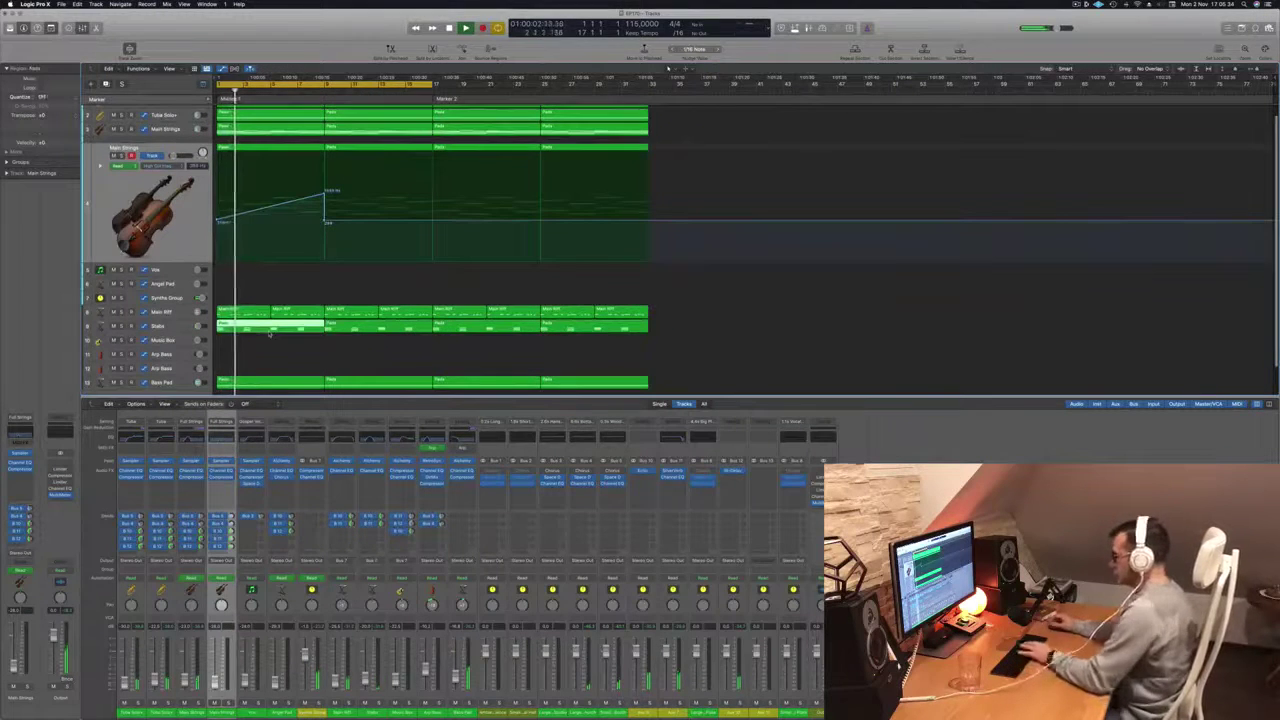
key(Delete)
scroll(260, 337, down, 3)
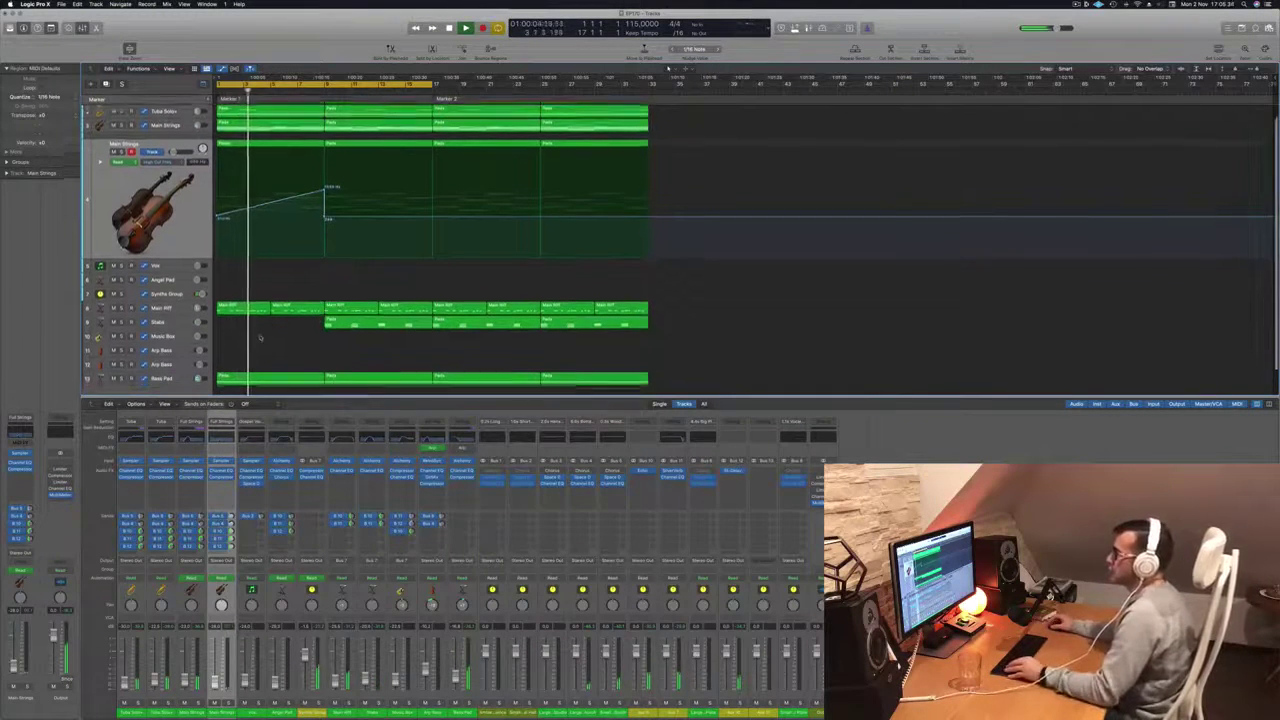
scroll(264, 170, up, 2)
scroll(262, 152, down, 1)
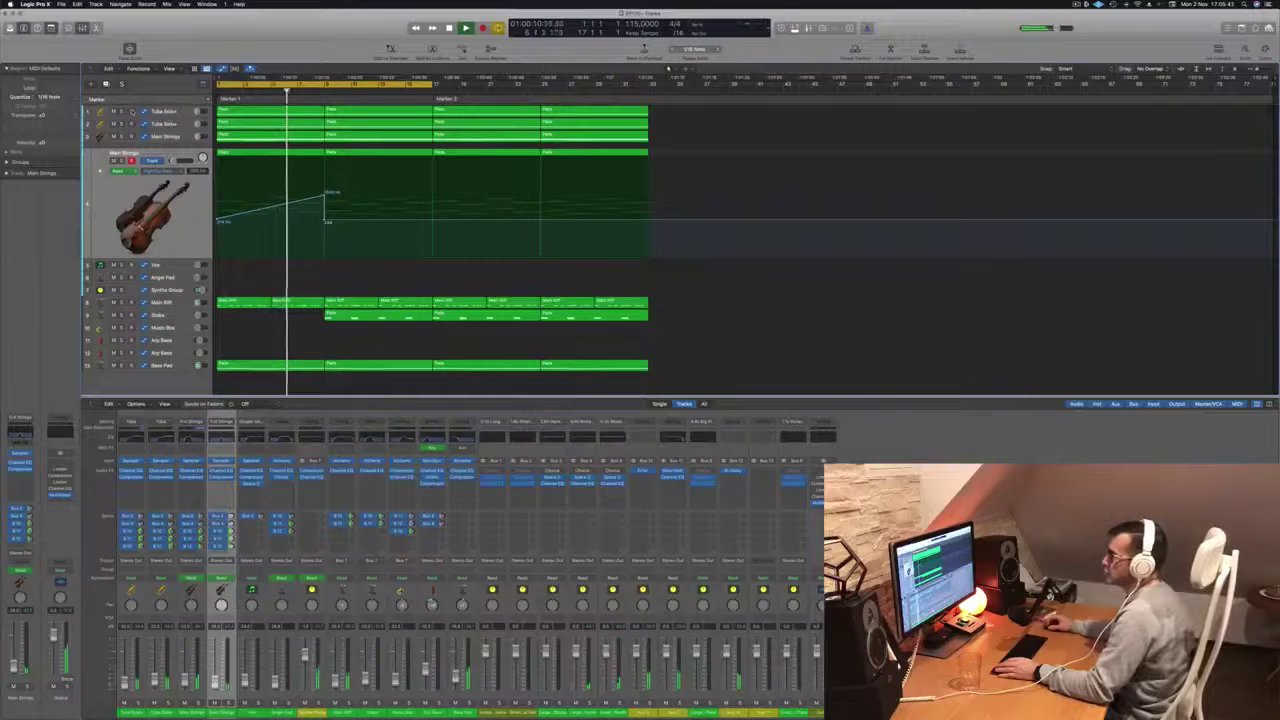
Step: Briefly solo the first Tuba track, and select and solo the first Main Strings track to hear each alone
click(122, 112)
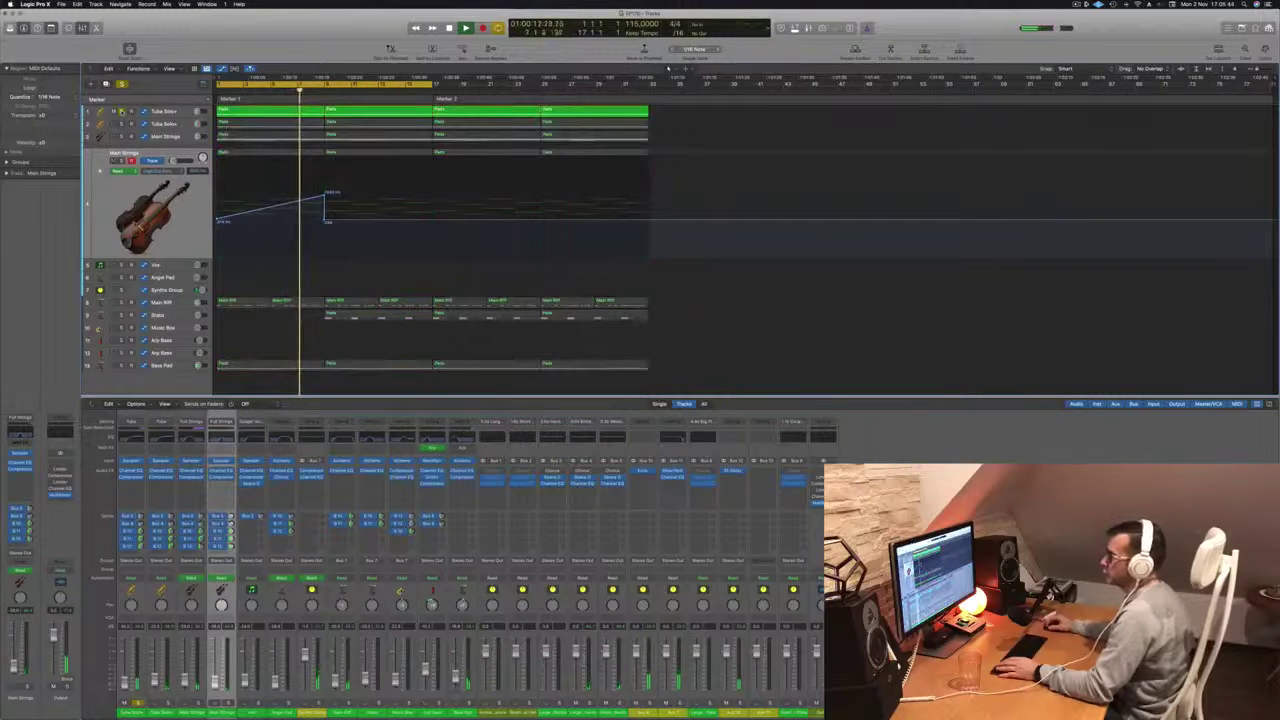
key(ctrl+s)
key(Up)
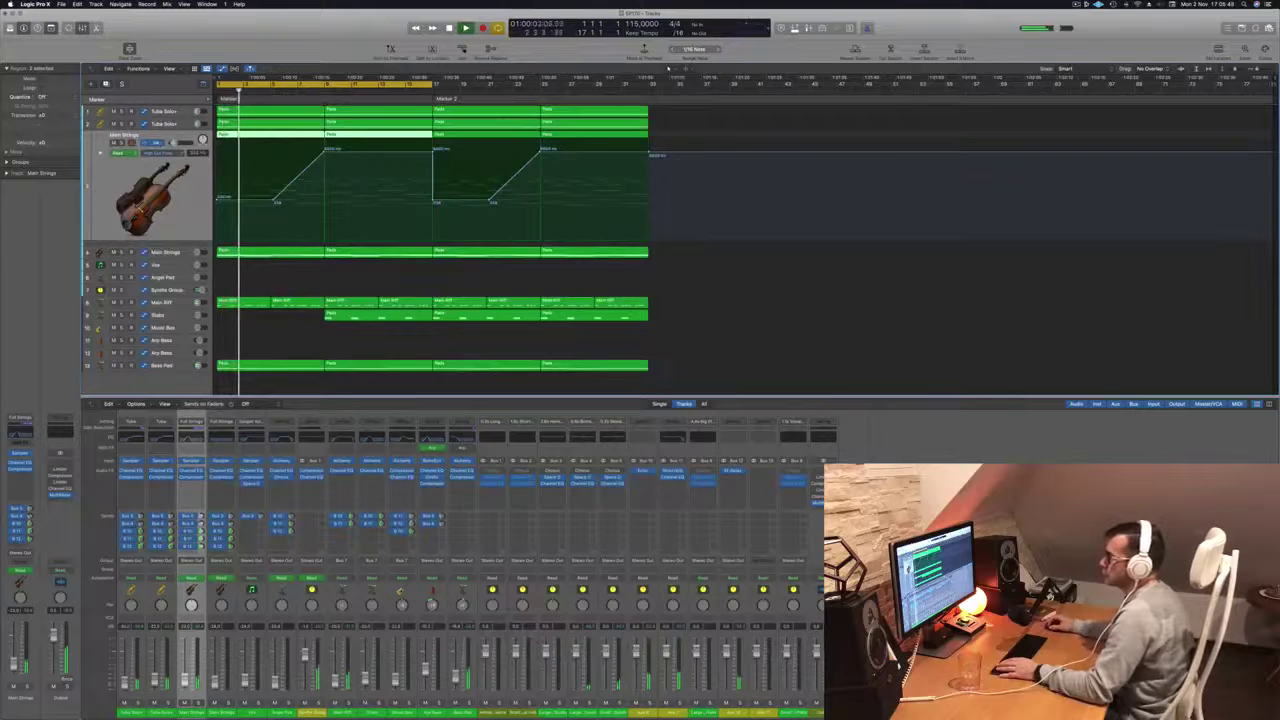
key(ctrl+s)
key(ctrl+s)
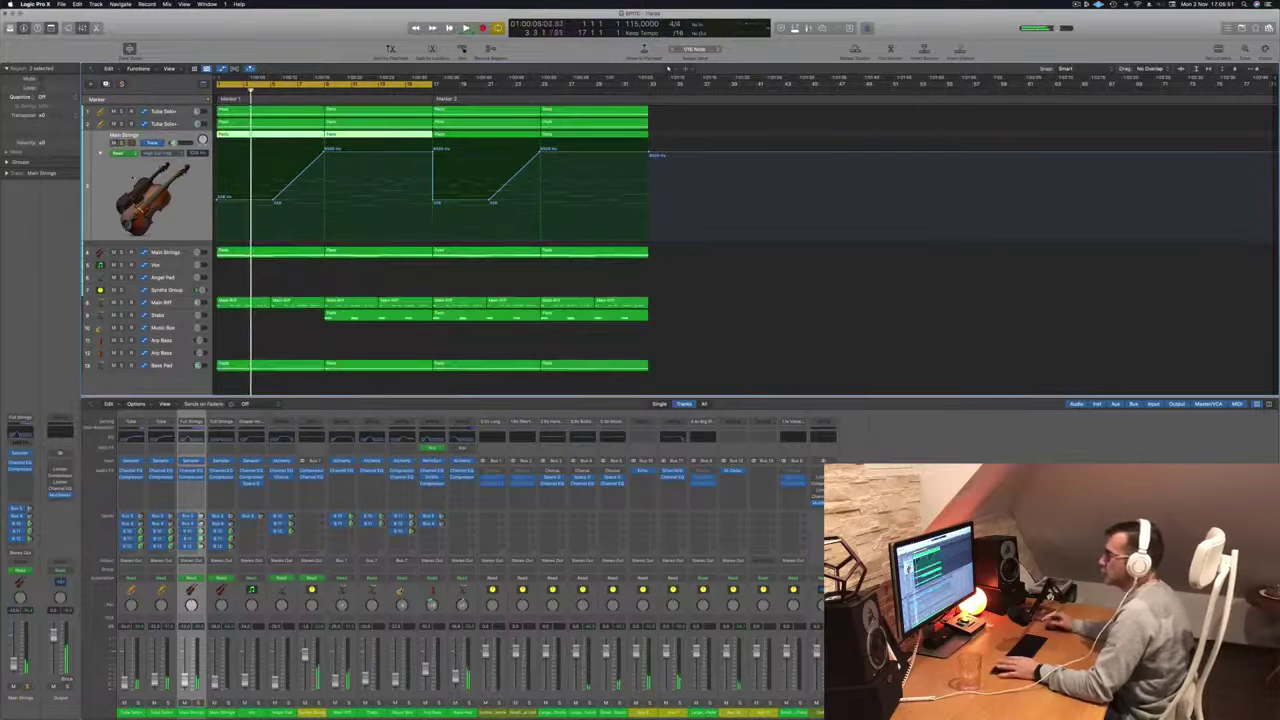
Step: Drop the first Main Strings high cut automation at bar 9 to its starting level and ramp it up to bar 17
key(Return)
click(325, 153)
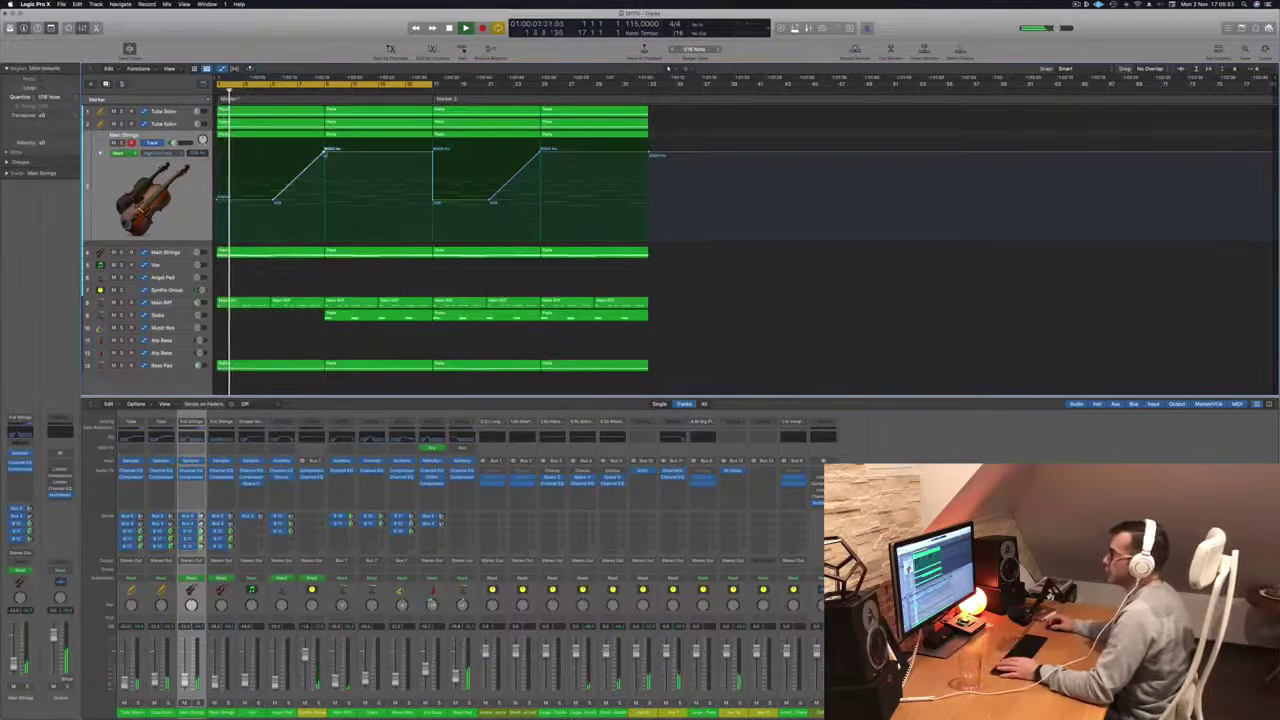
drag(325, 152, 324, 201)
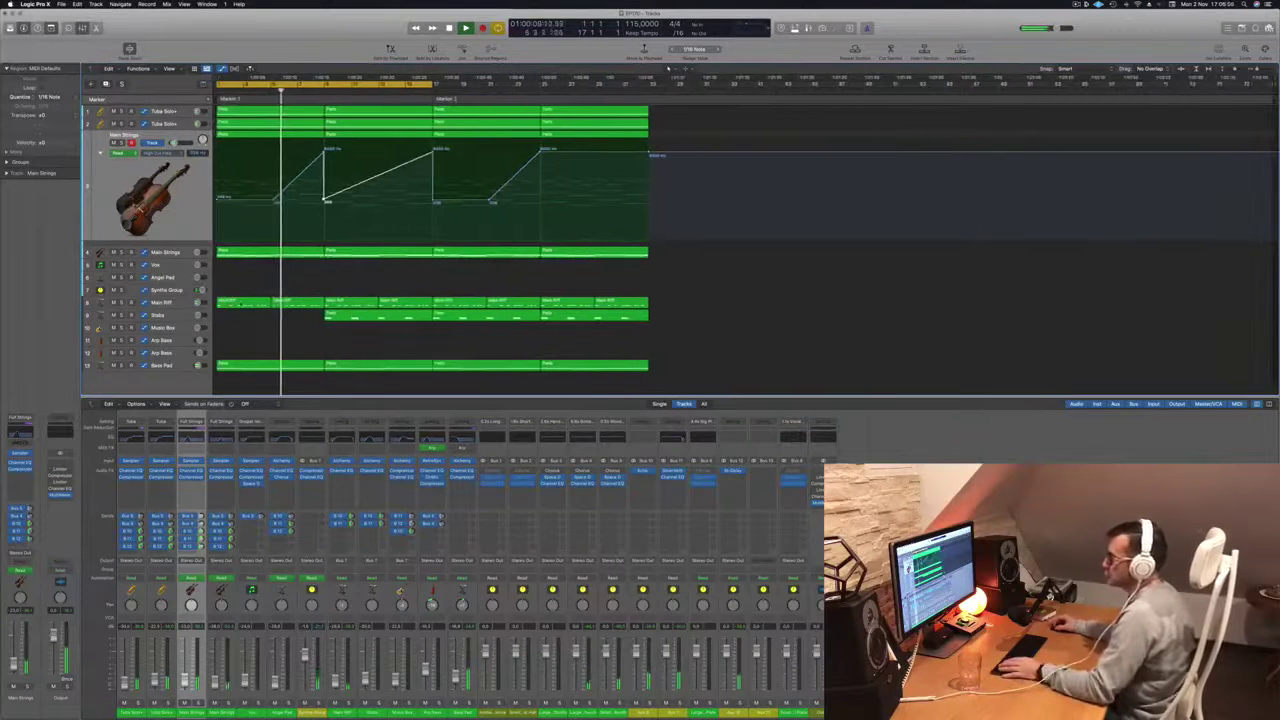
scroll(240, 303, down, 1)
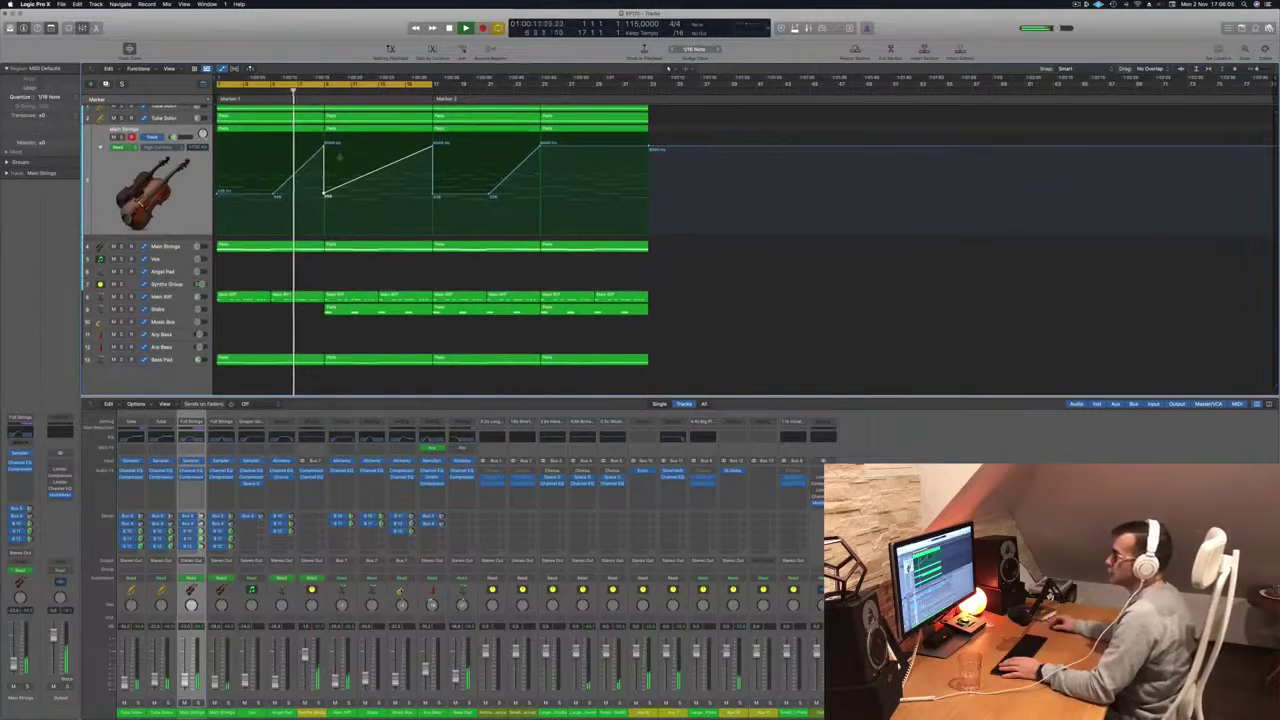
scroll(267, 130, up, 1)
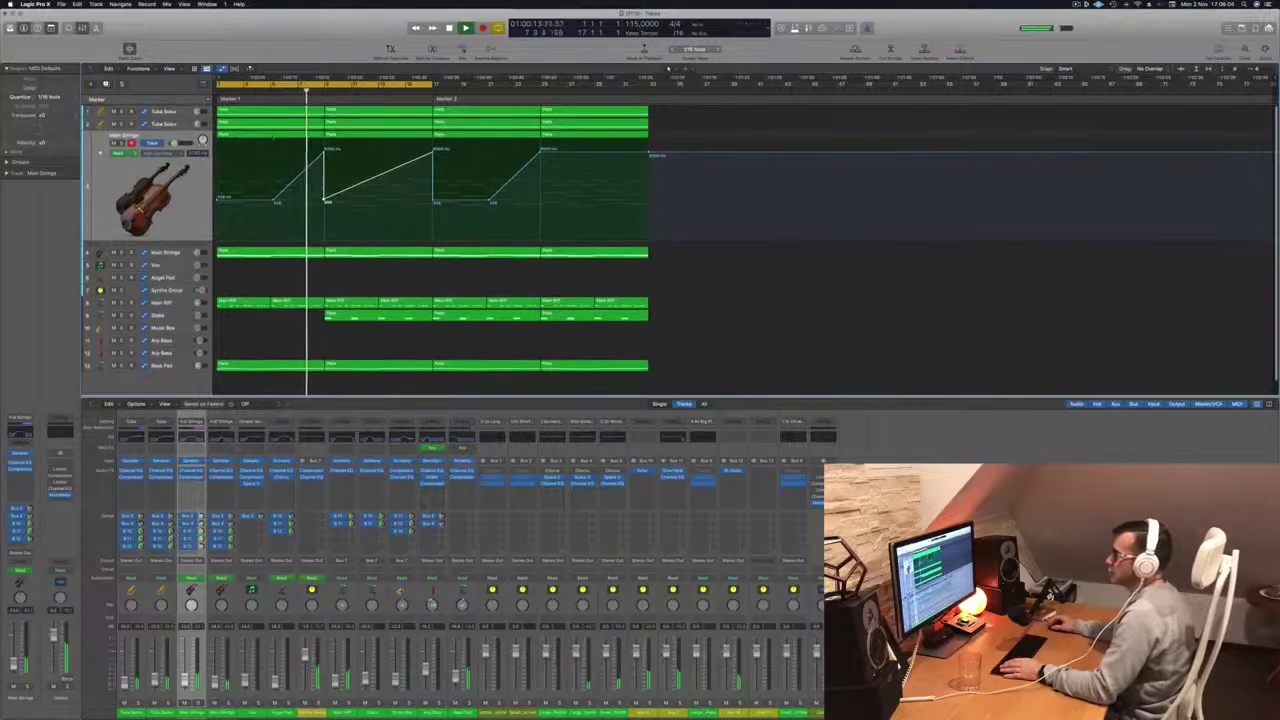
Step: Copy the second Tuba track's first Pads region to bar 1 of the second Arp Bass track and open it in the Piano Roll
click(267, 128)
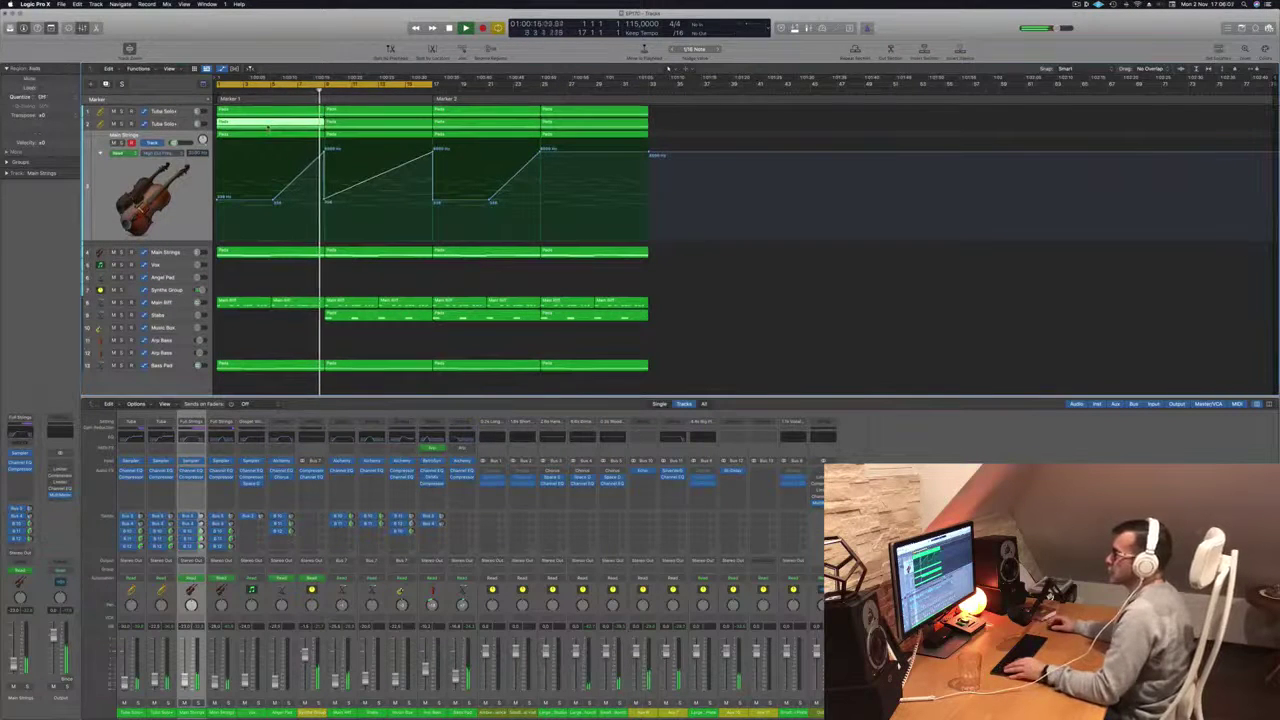
drag(267, 128, 250, 354)
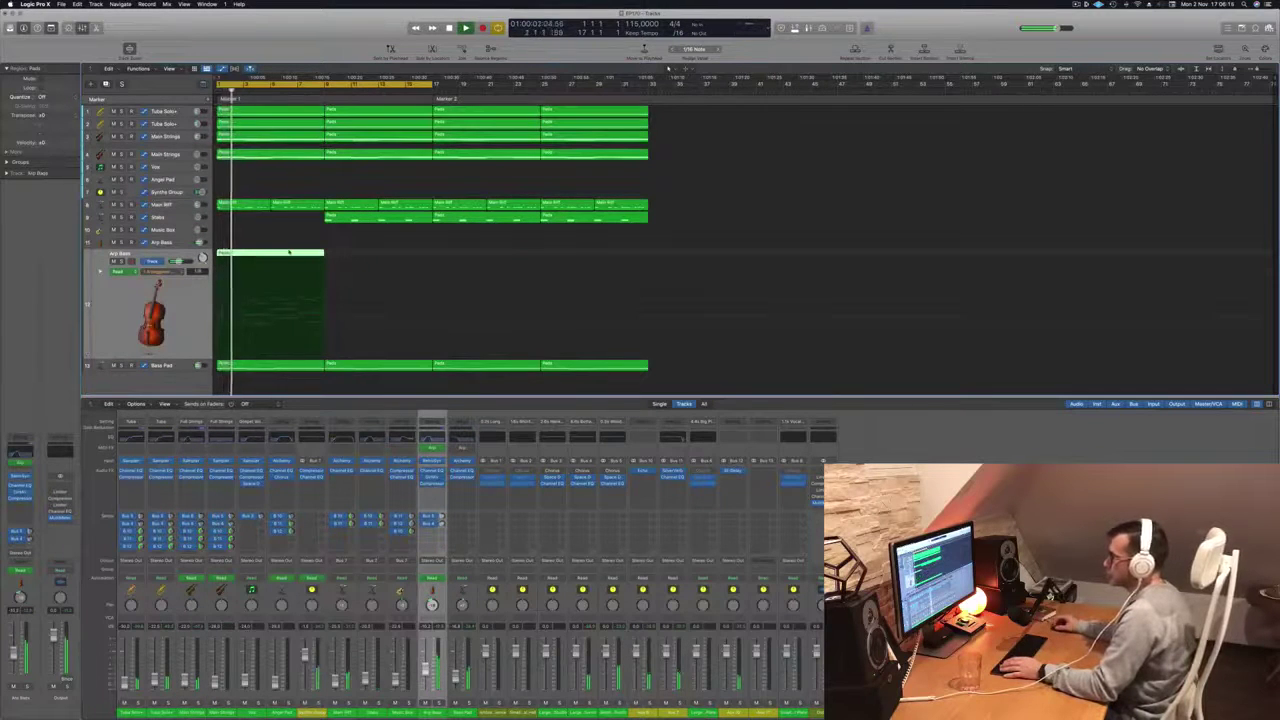
double_click(289, 252)
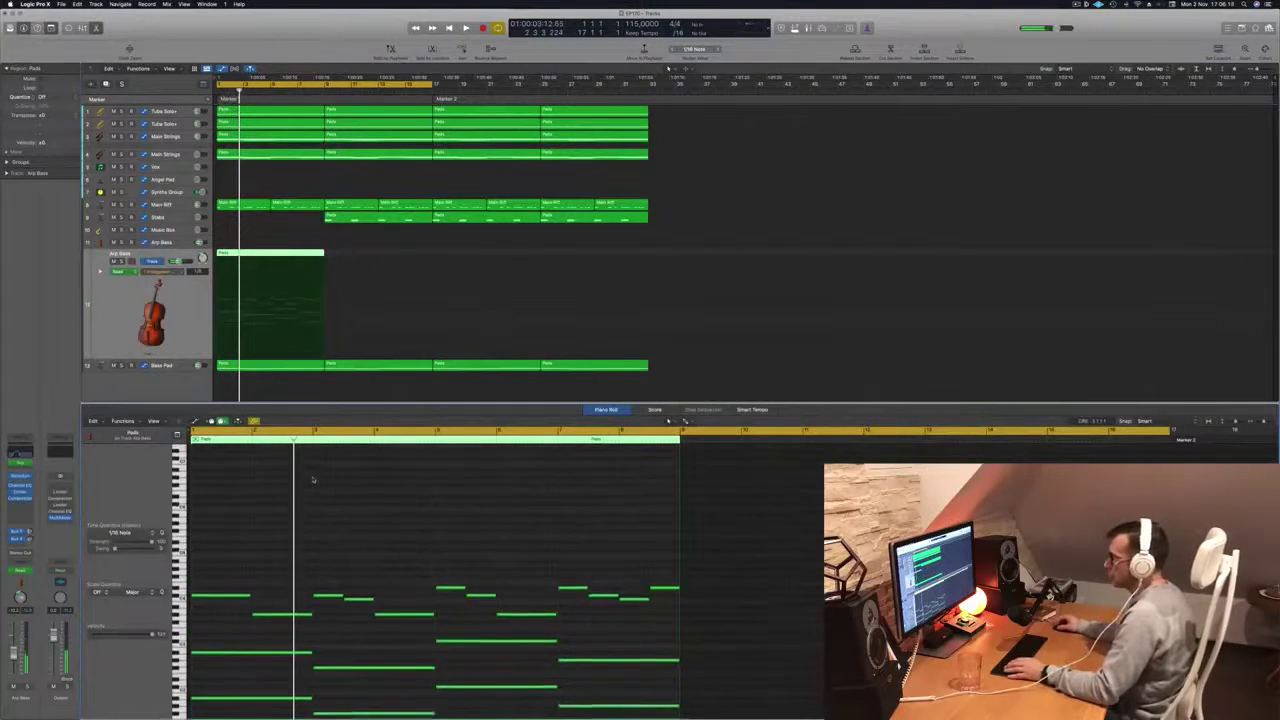
scroll(358, 556, down, 2)
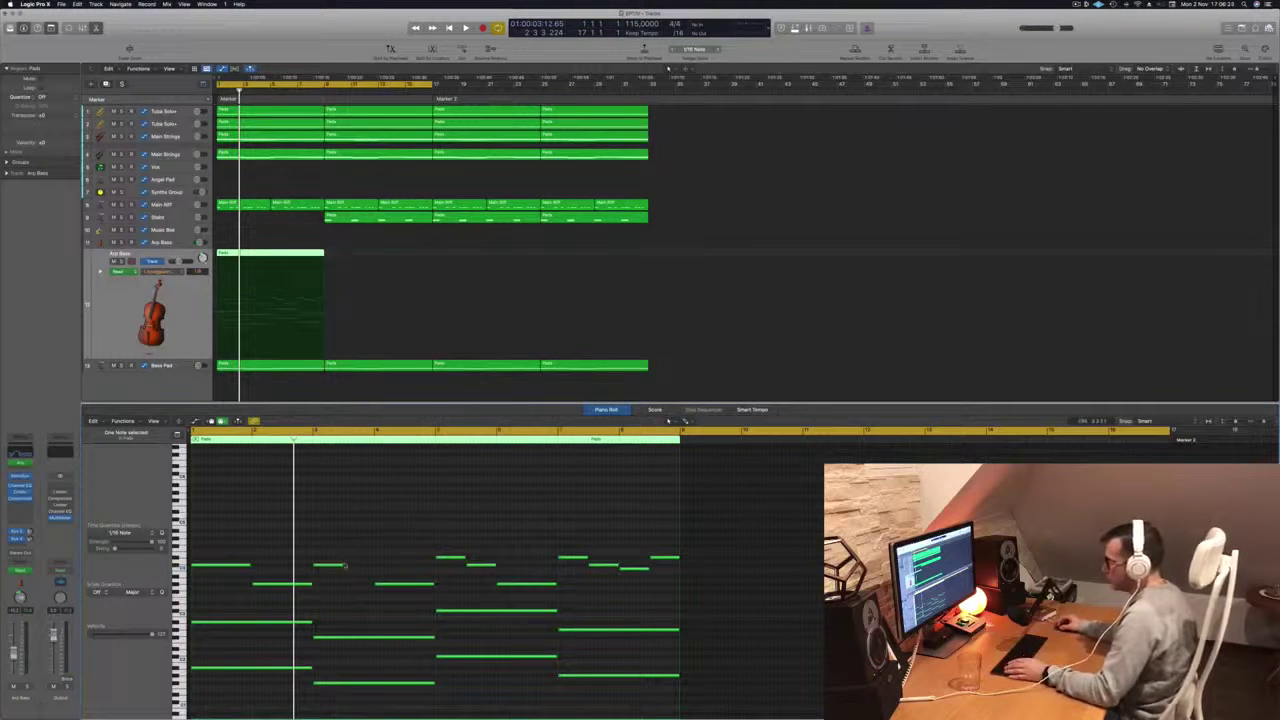
Step: Lengthen the upper note at bar 3 to one bar and split the sustained low notes in bars 1 to 4 into one-bar notes
drag(344, 566, 374, 568)
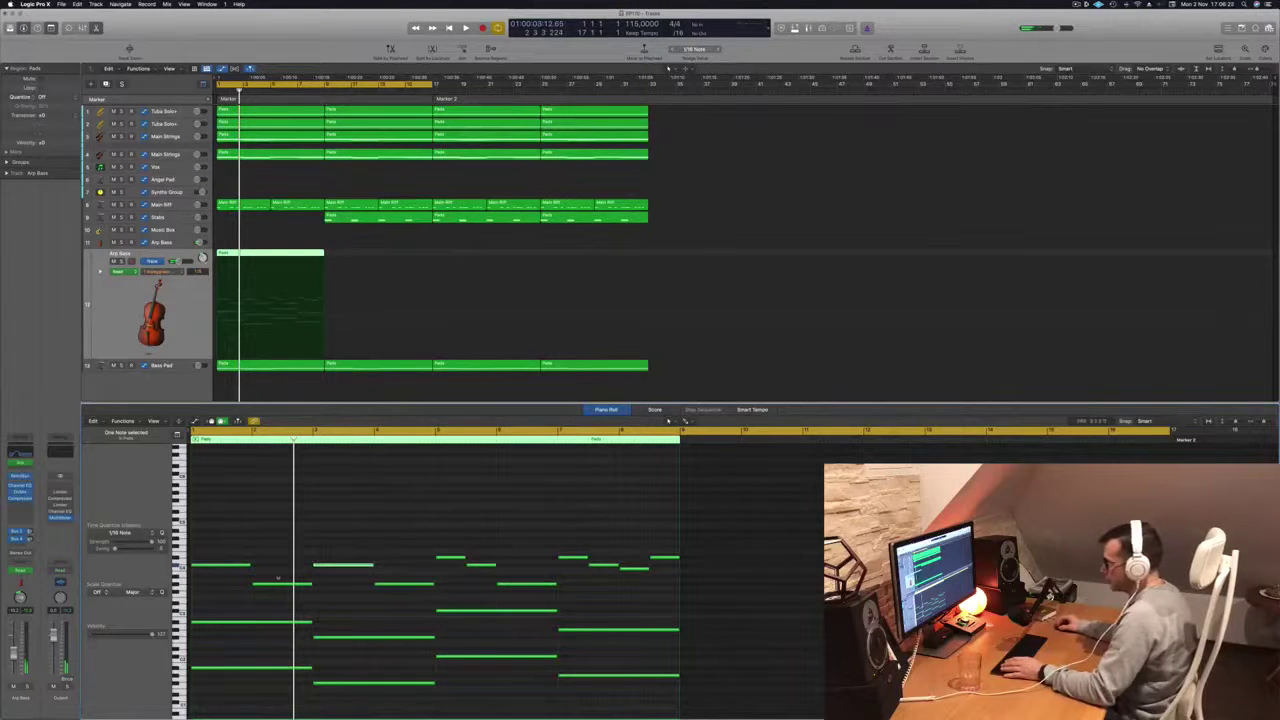
drag(261, 600, 257, 698)
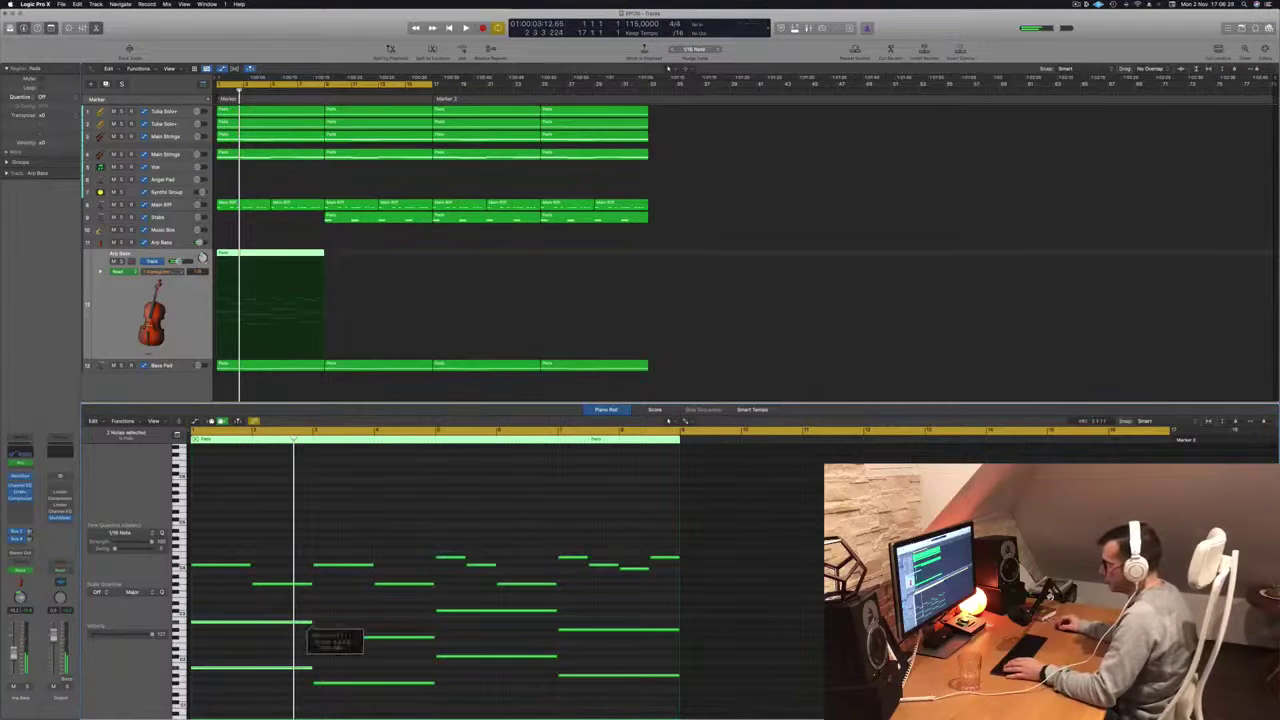
mouse_move(311, 622)
mouse_down()
mouse_move(250, 626)
mouse_move(289, 631)
mouse_up()
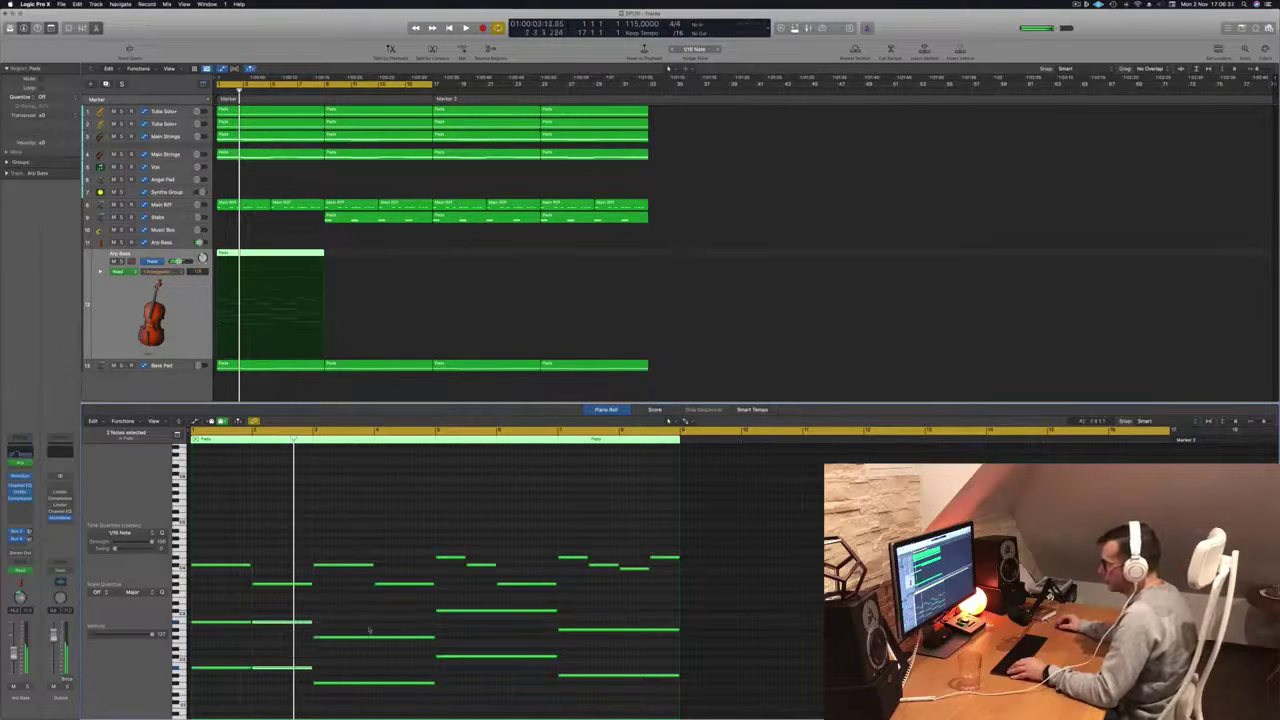
drag(389, 629, 388, 703)
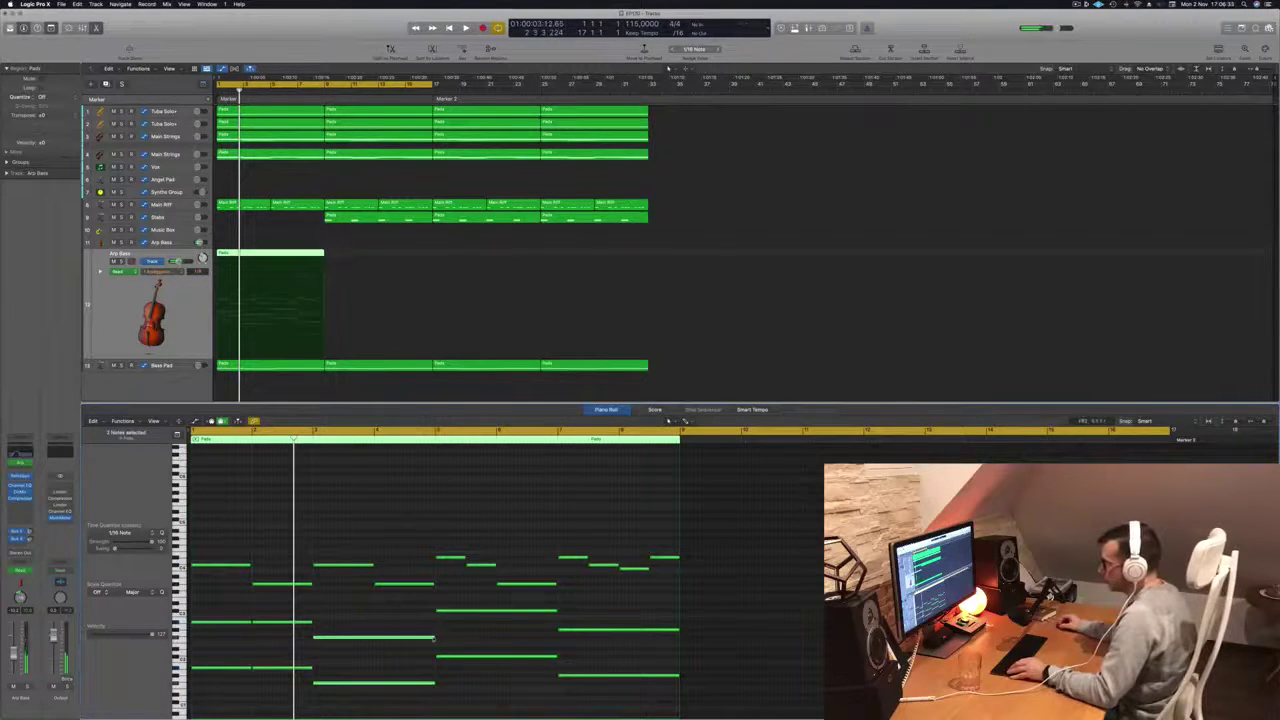
drag(434, 638, 373, 640)
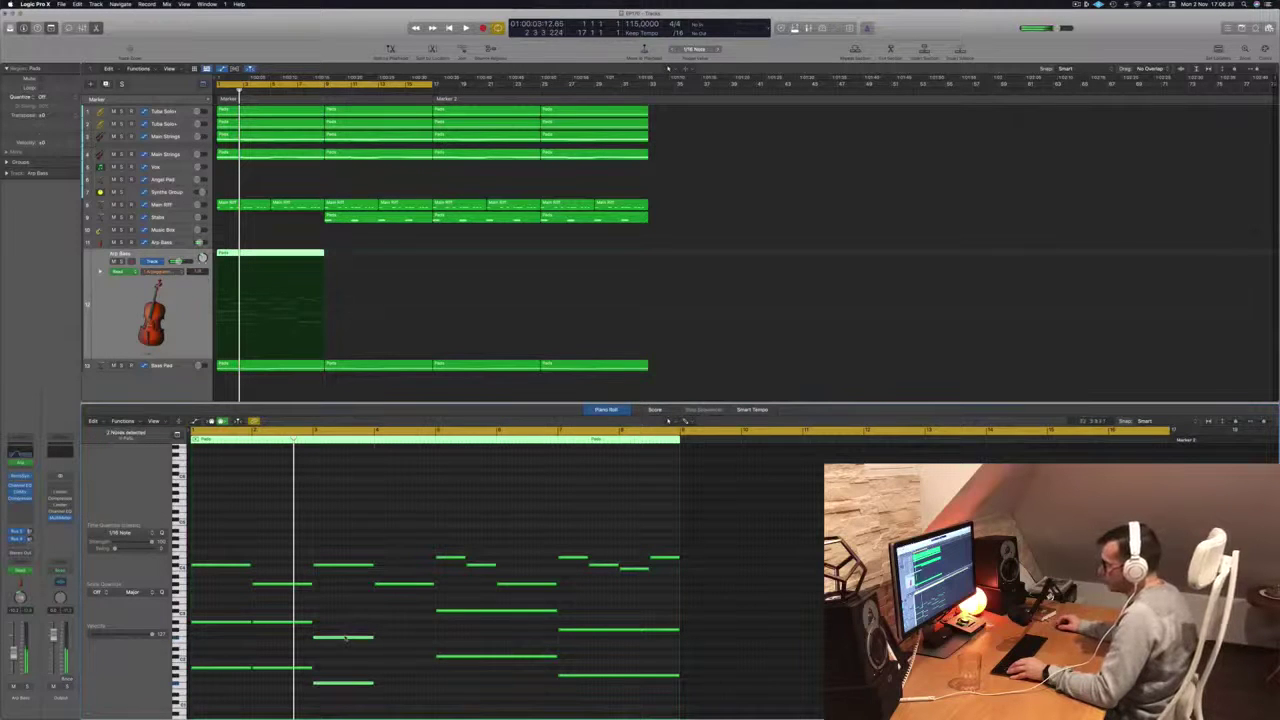
drag(344, 638, 408, 641)
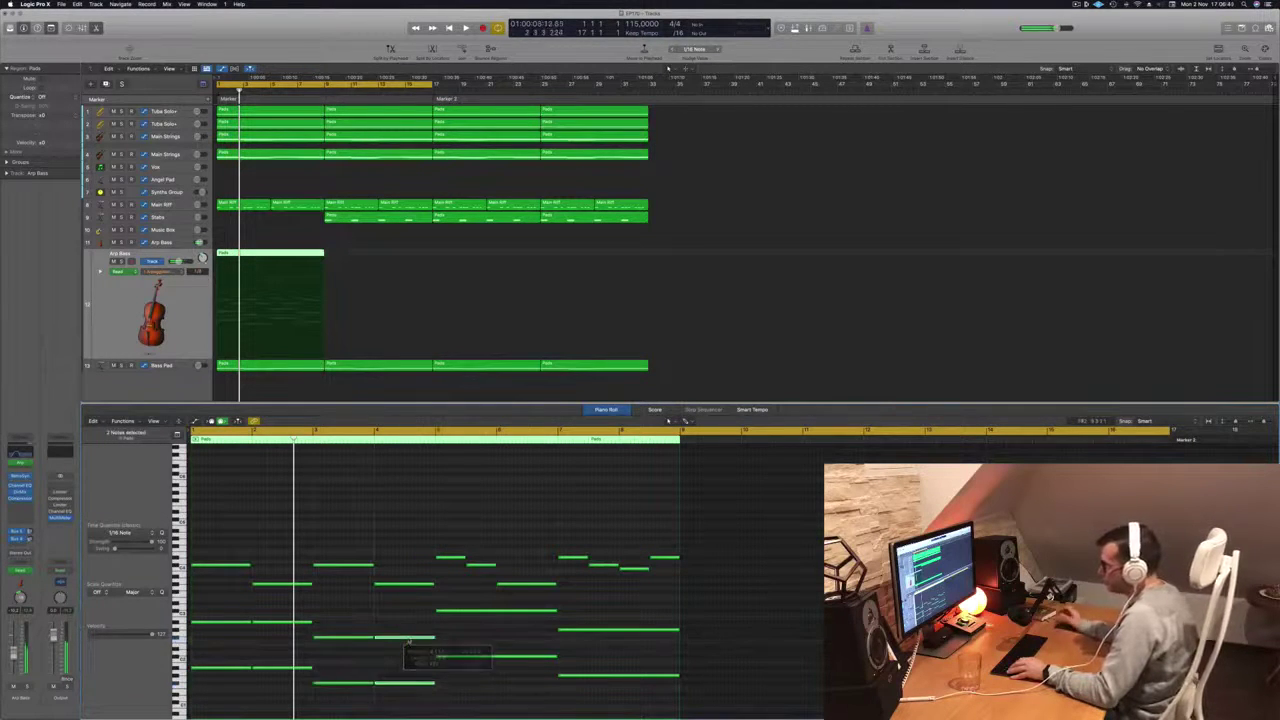
Step: Split the sustained low notes in bars 5 to 8 into one-bar notes
drag(466, 604, 476, 683)
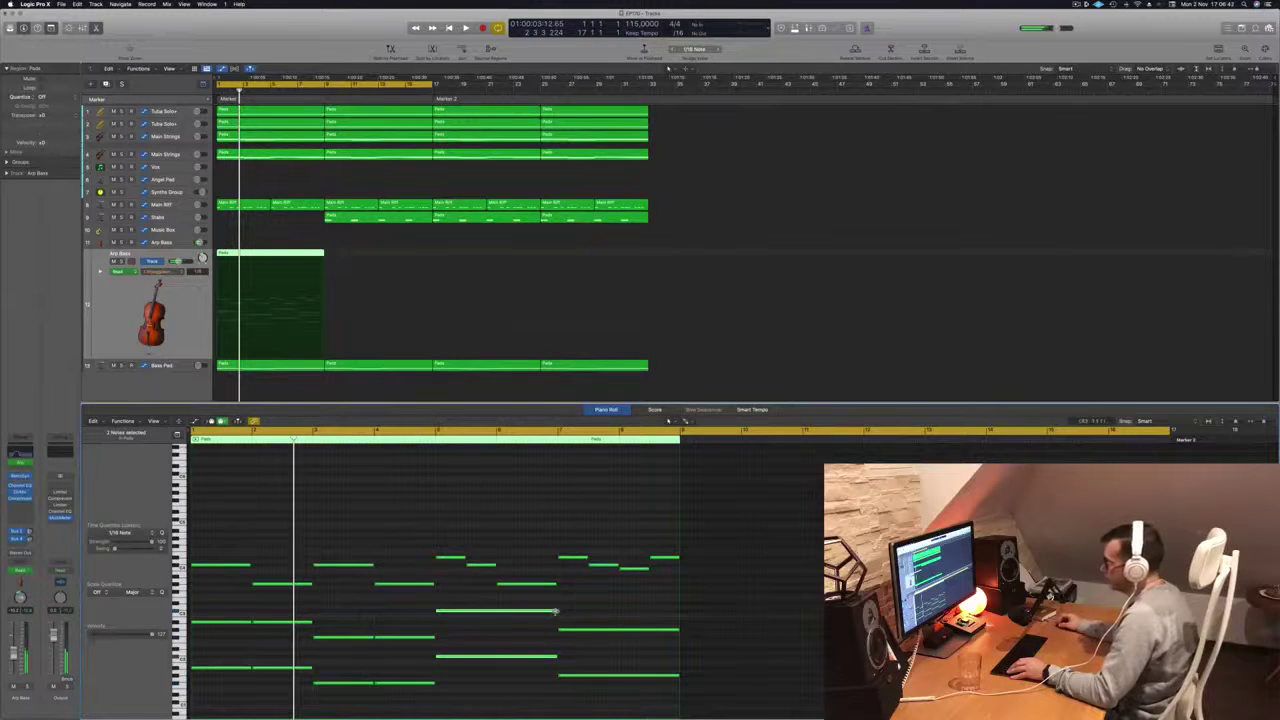
mouse_move(556, 611)
mouse_down()
mouse_move(491, 613)
mouse_move(538, 616)
mouse_up()
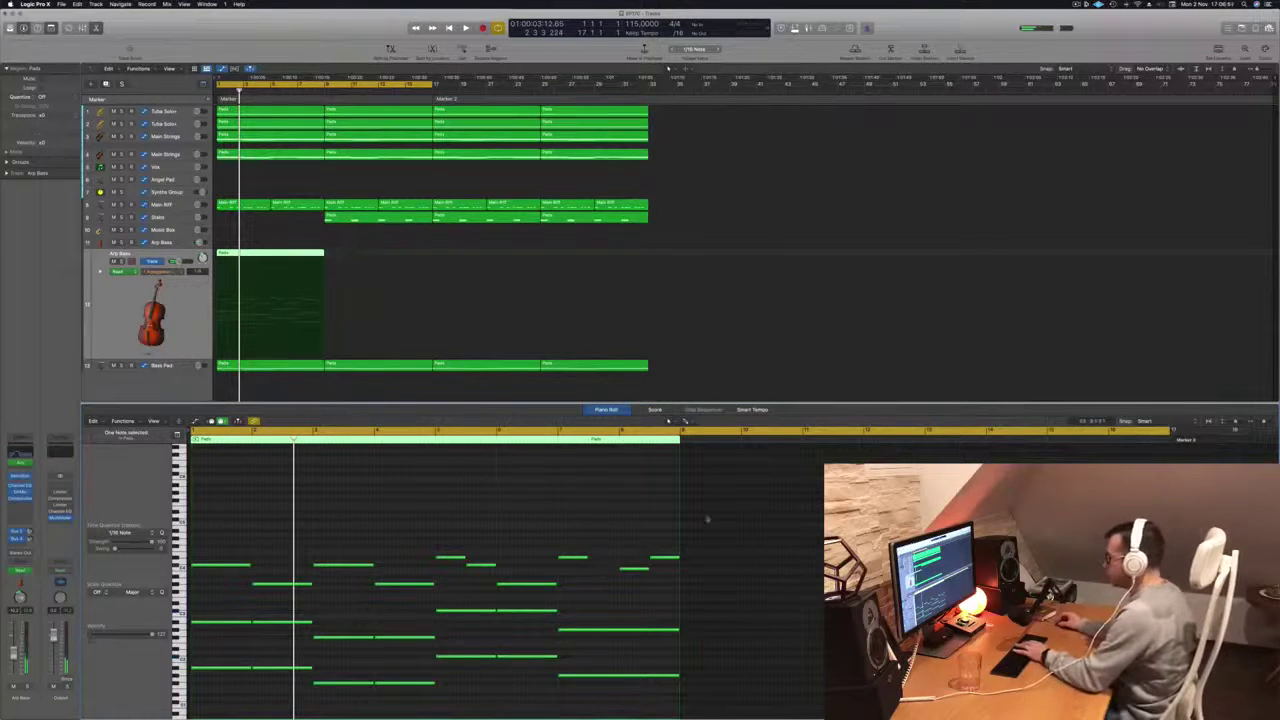
scroll(663, 602, down, 1)
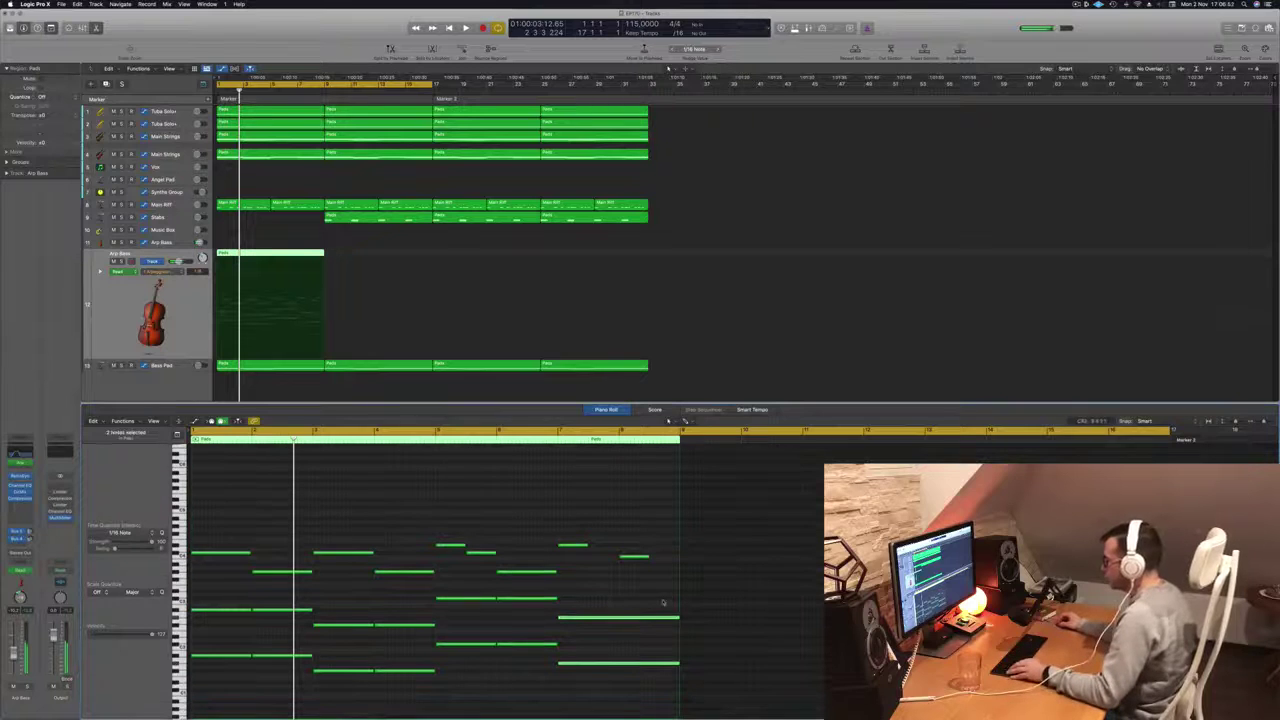
drag(678, 617, 651, 621)
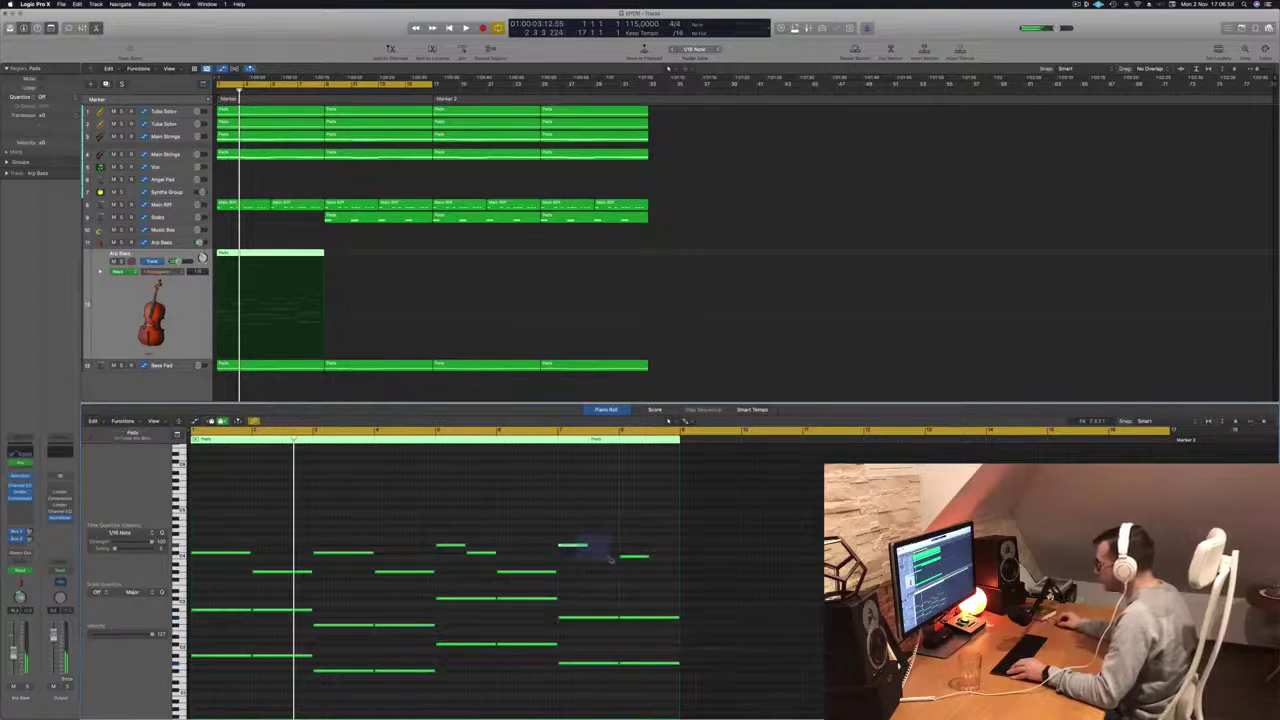
Step: Lengthen the upper notes at bars 5, 7 and 8 to a full bar each and play the result
drag(648, 557, 661, 558)
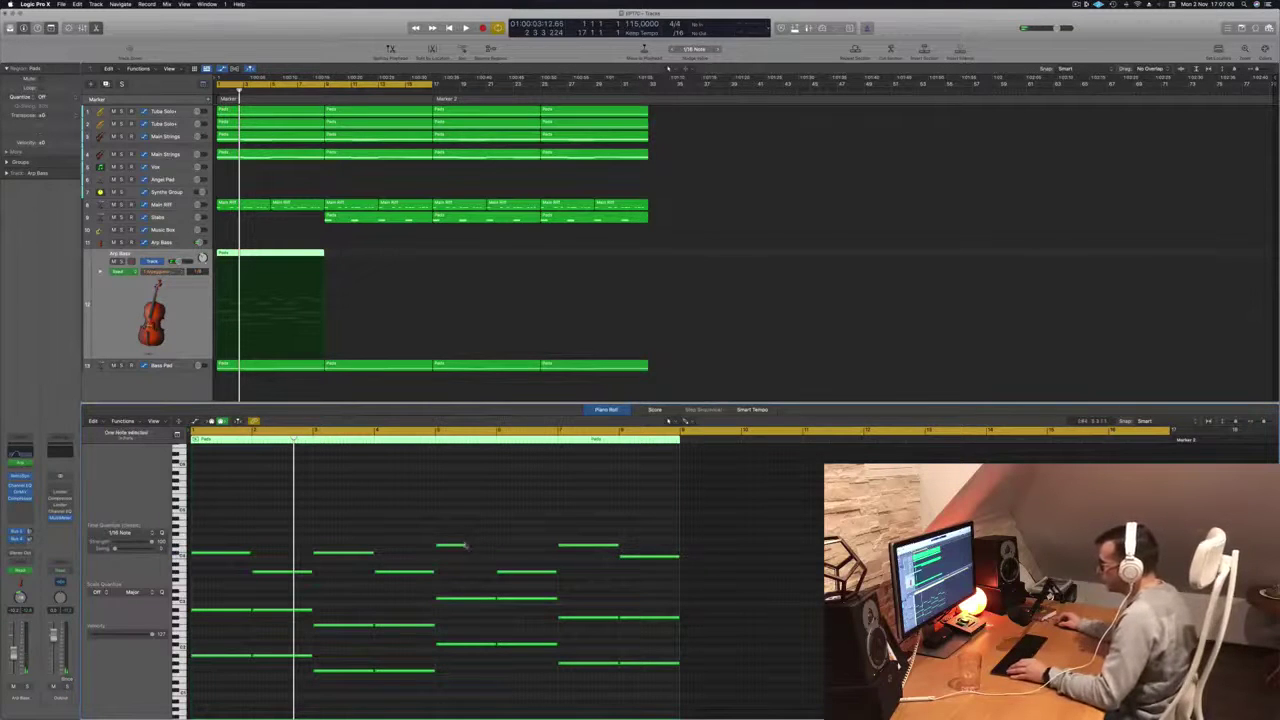
drag(465, 545, 495, 547)
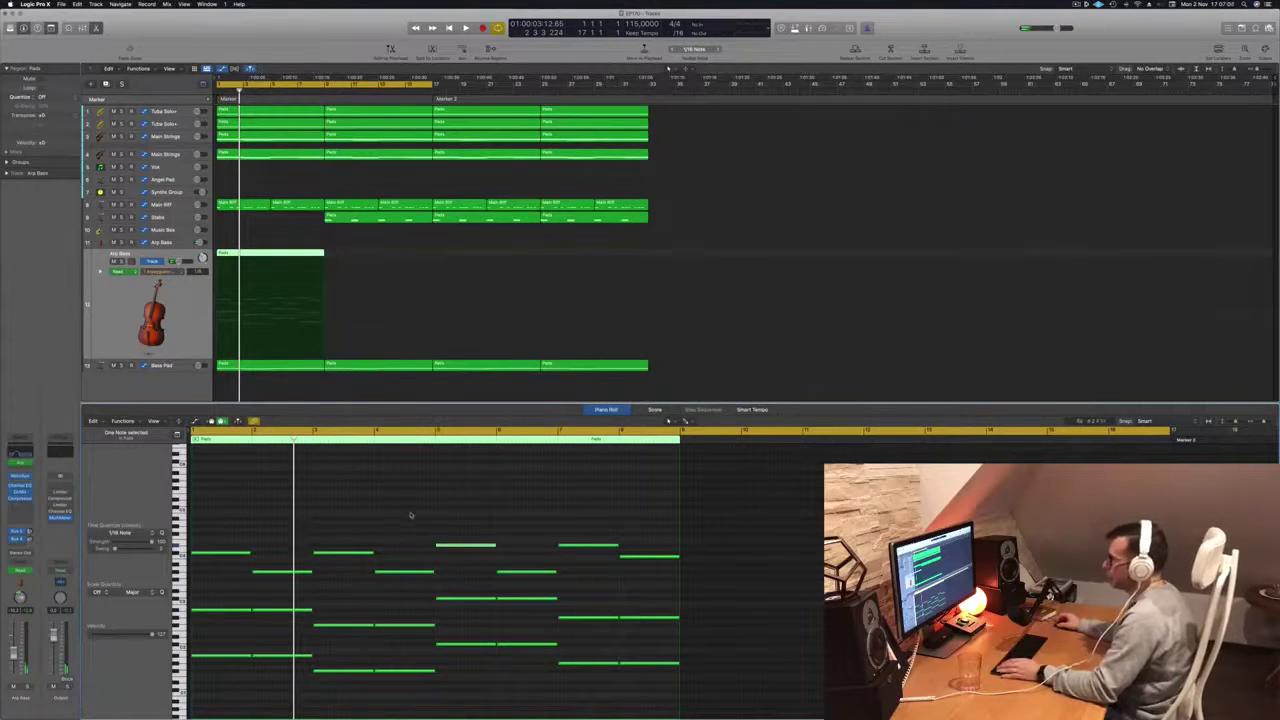
key(space)
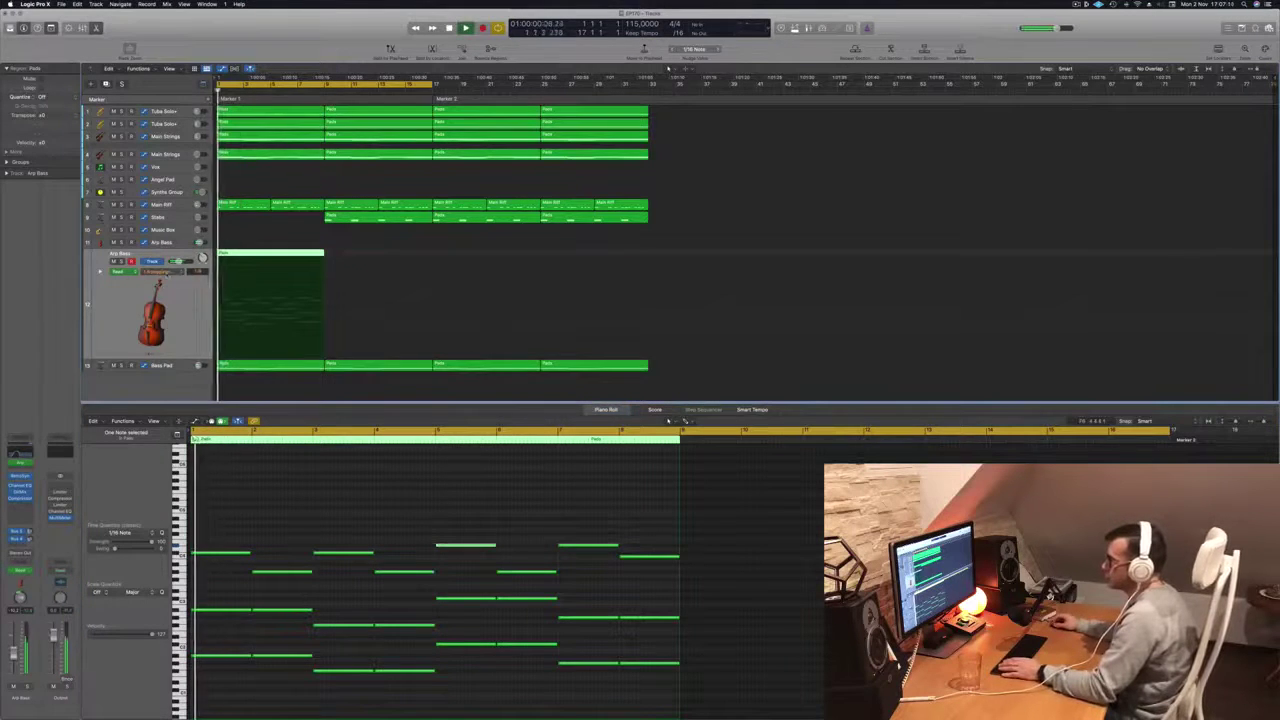
Step: Choose an Arpeggiator parameter for the Arp Bass track's automation and reveal the separate High Cut Frequency lane
click(165, 272)
click(183, 305)
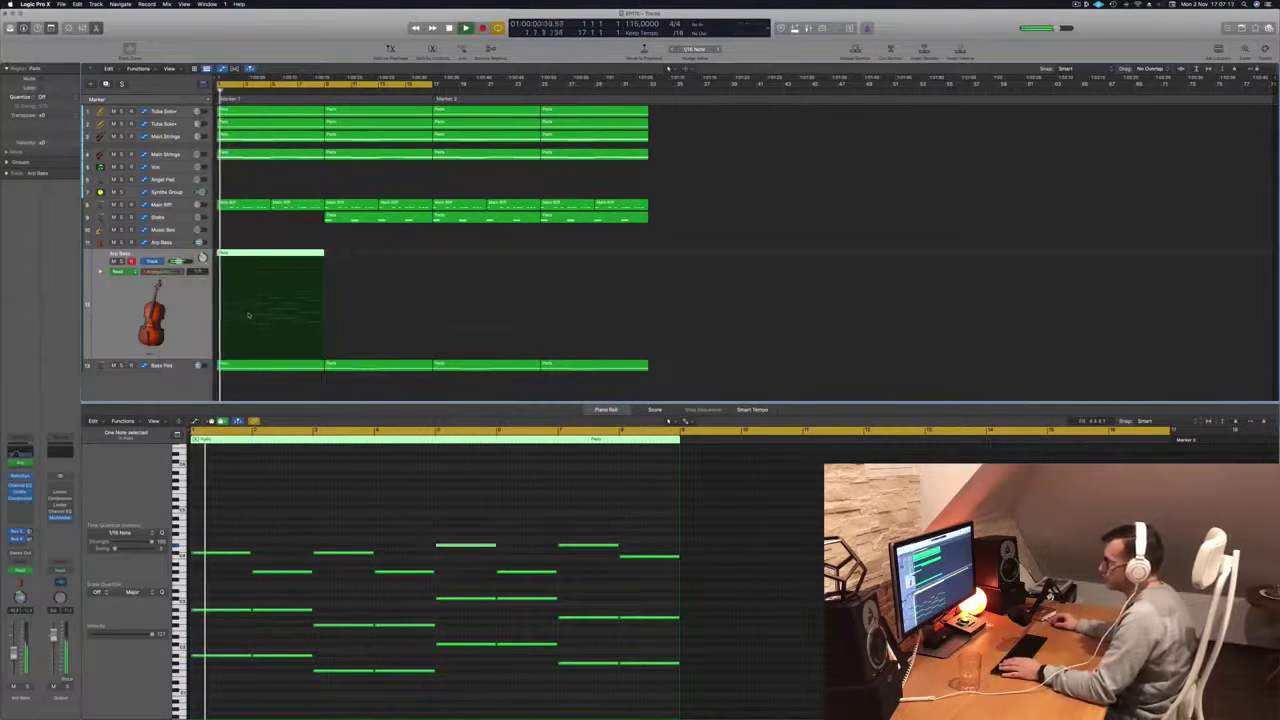
click(101, 272)
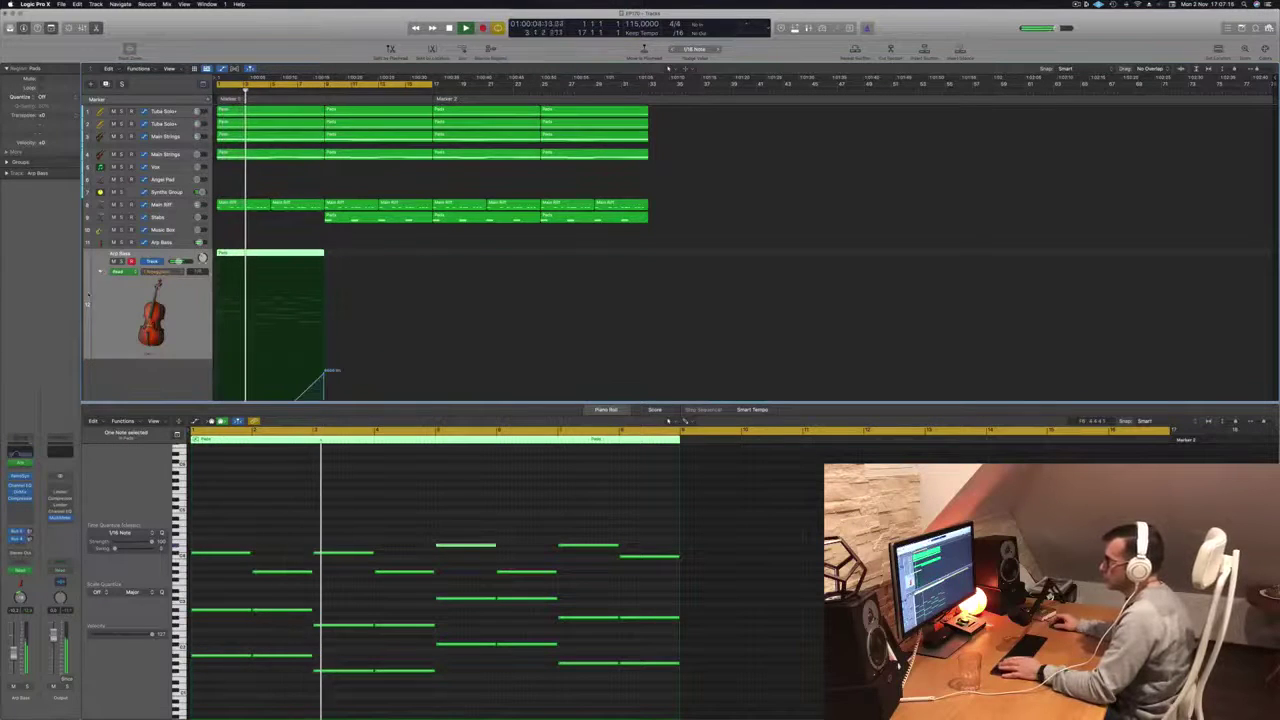
key(space)
scroll(256, 328, down, 3)
scroll(280, 320, down, 2)
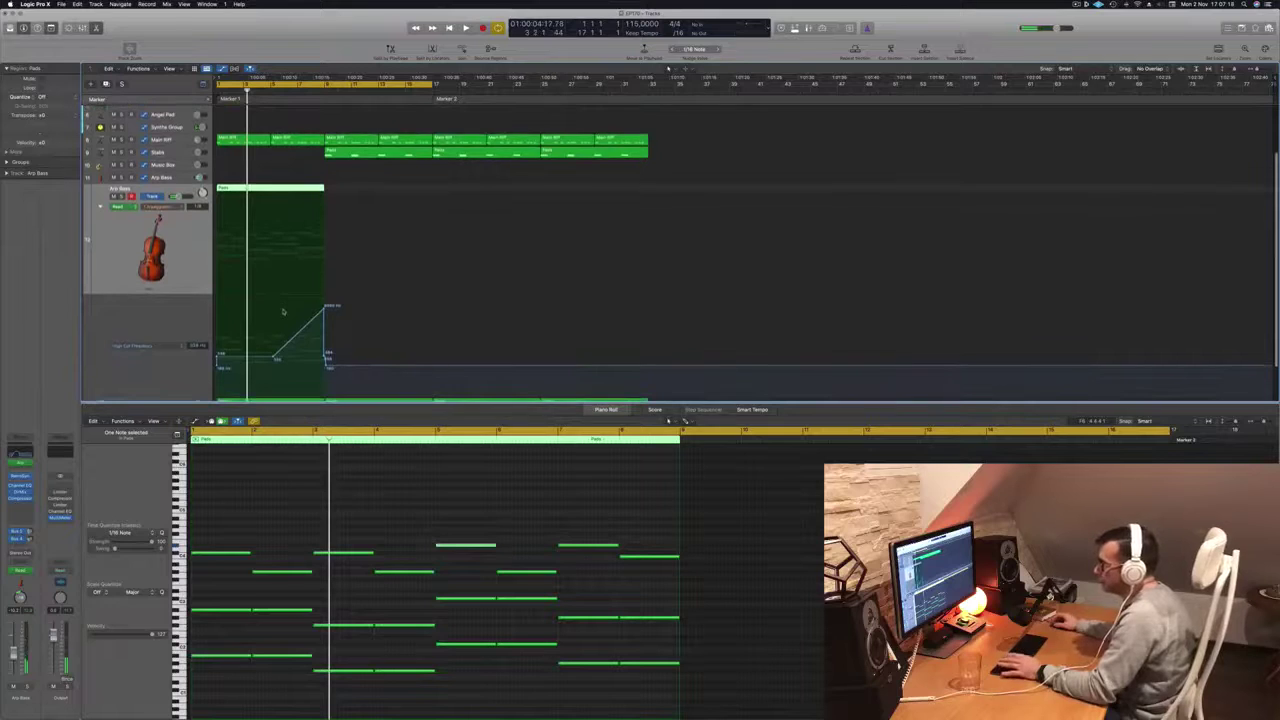
Step: Remove the rising ramp from the High Cut Frequency automation, level the curve across the region, and restart playback
click(324, 309)
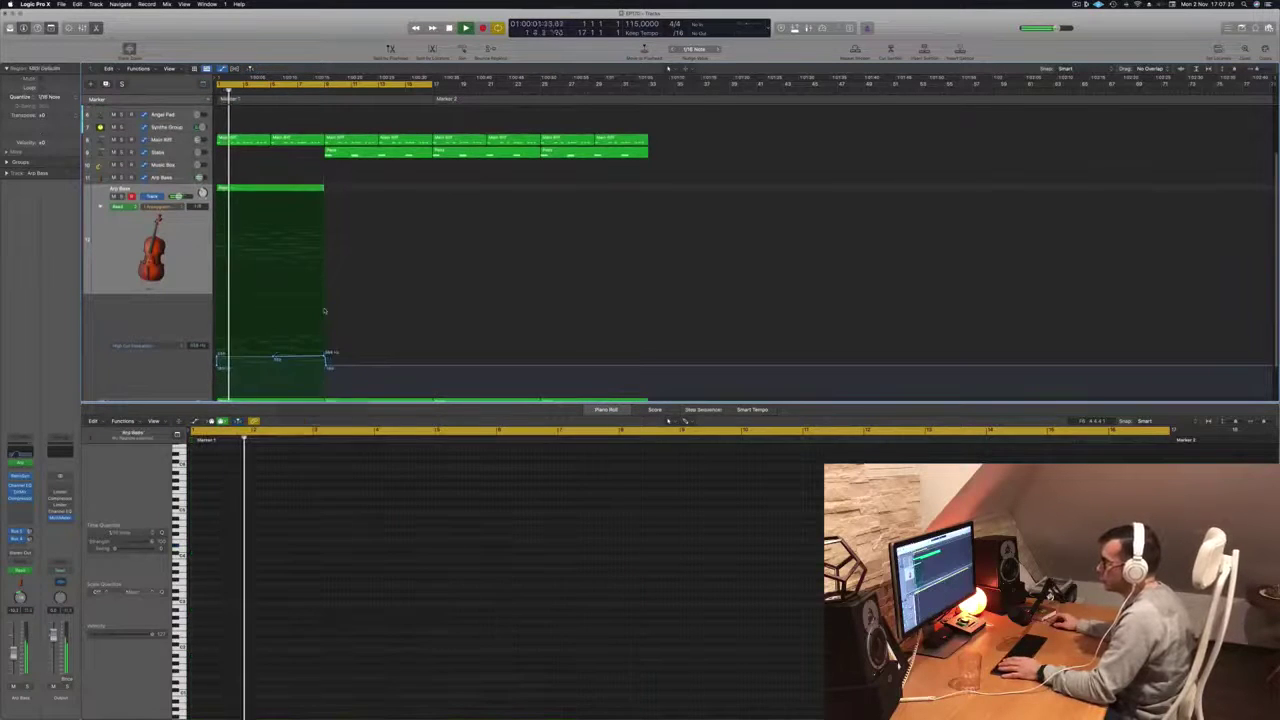
drag(325, 356, 217, 360)
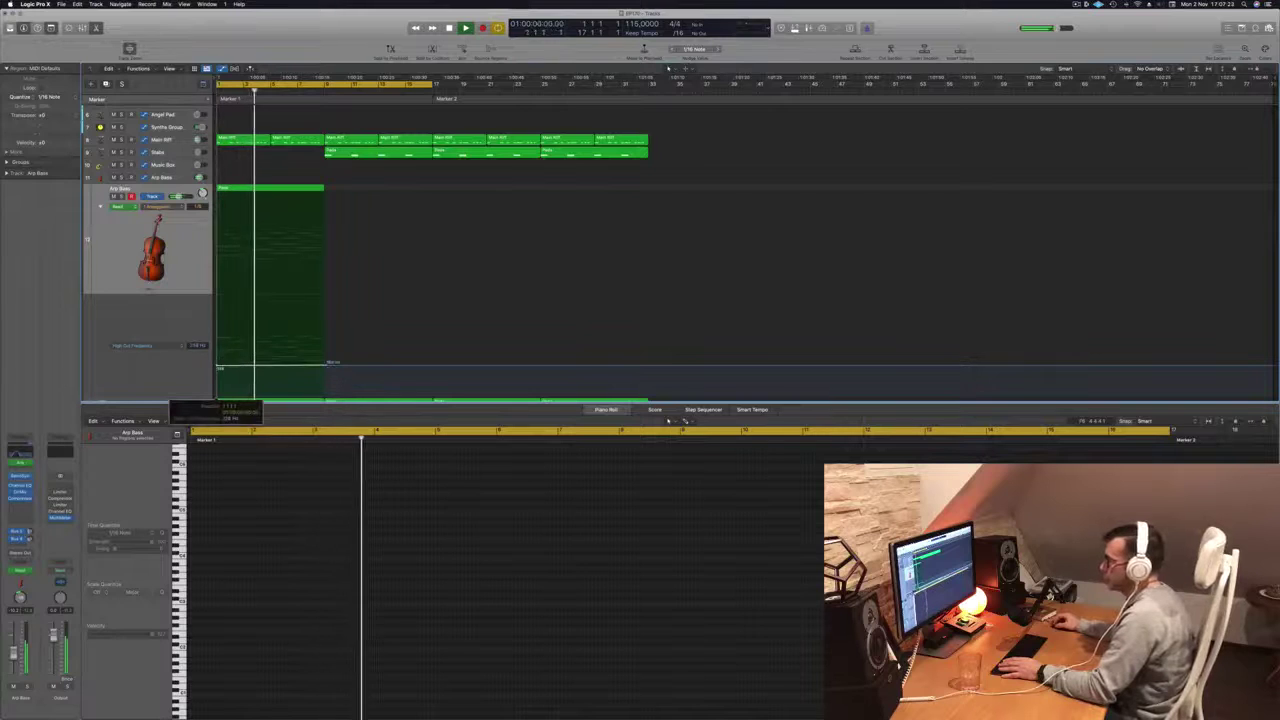
key(space)
key(space)
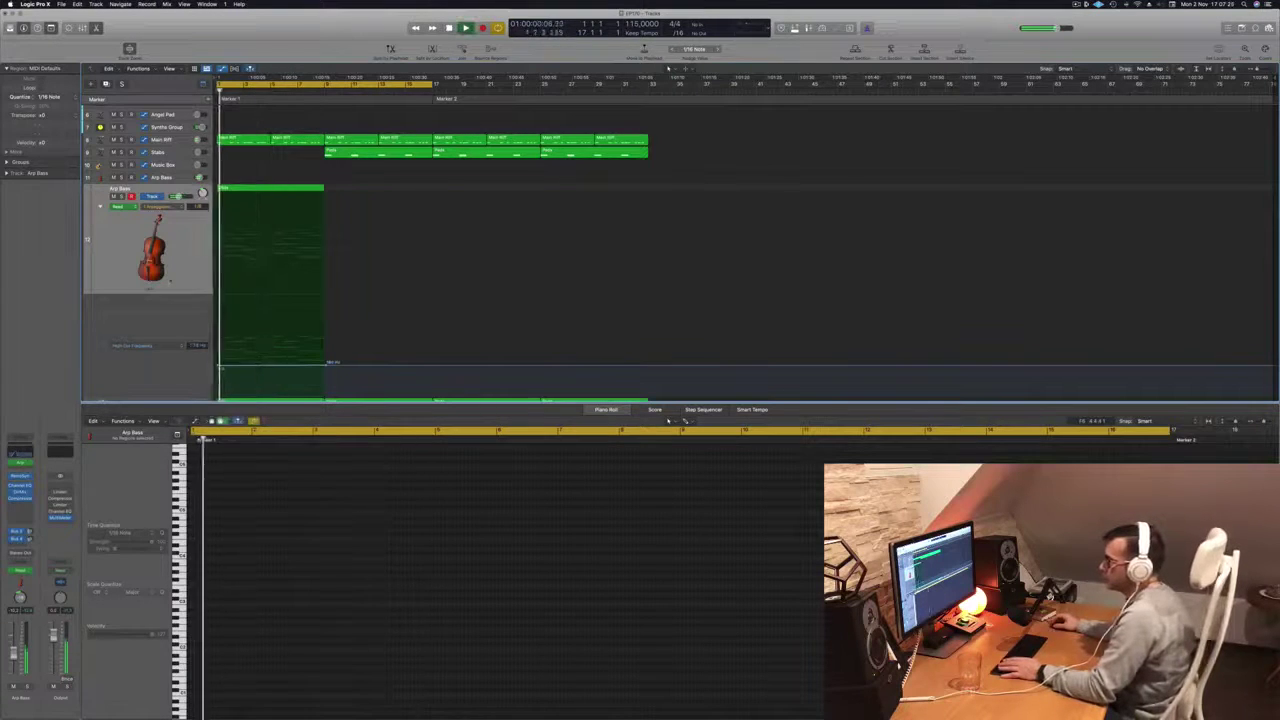
Step: Add an automation point at the region's start in the Arpeggiator rate lane, raise it to 1/16, and replay from the beginning
click(197, 246)
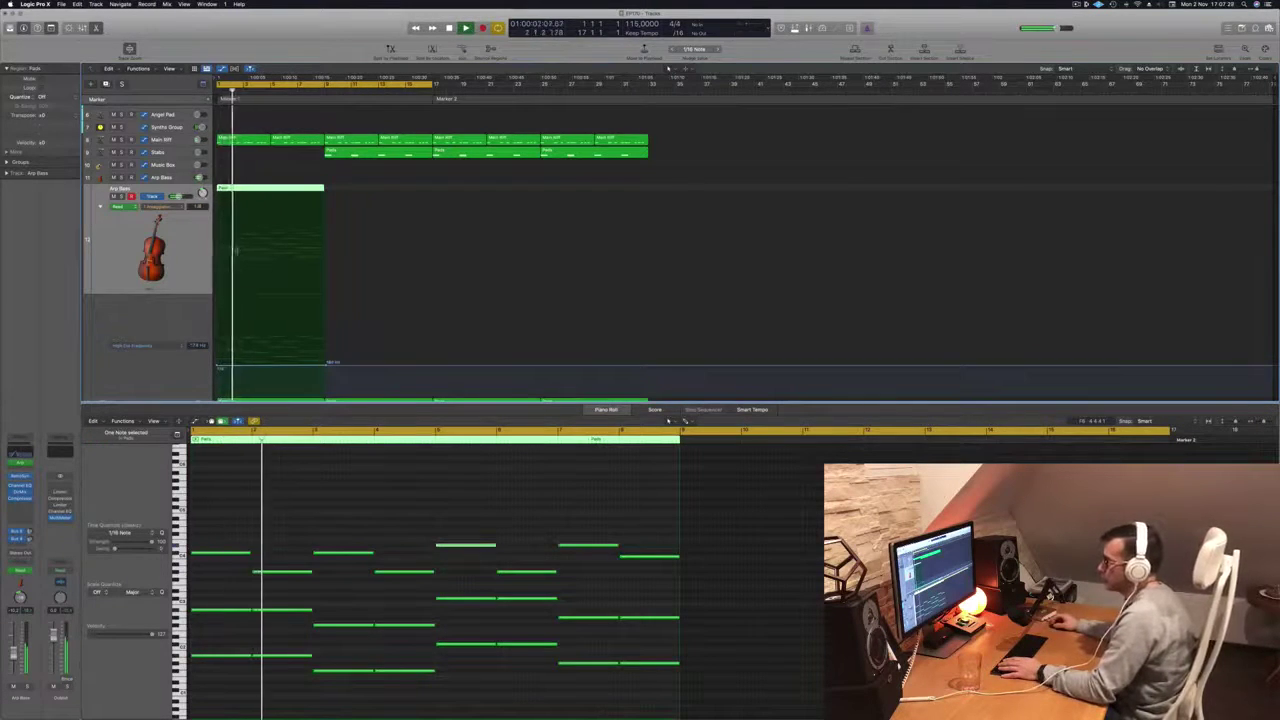
click(218, 251)
drag(219, 248, 219, 236)
key(Return)
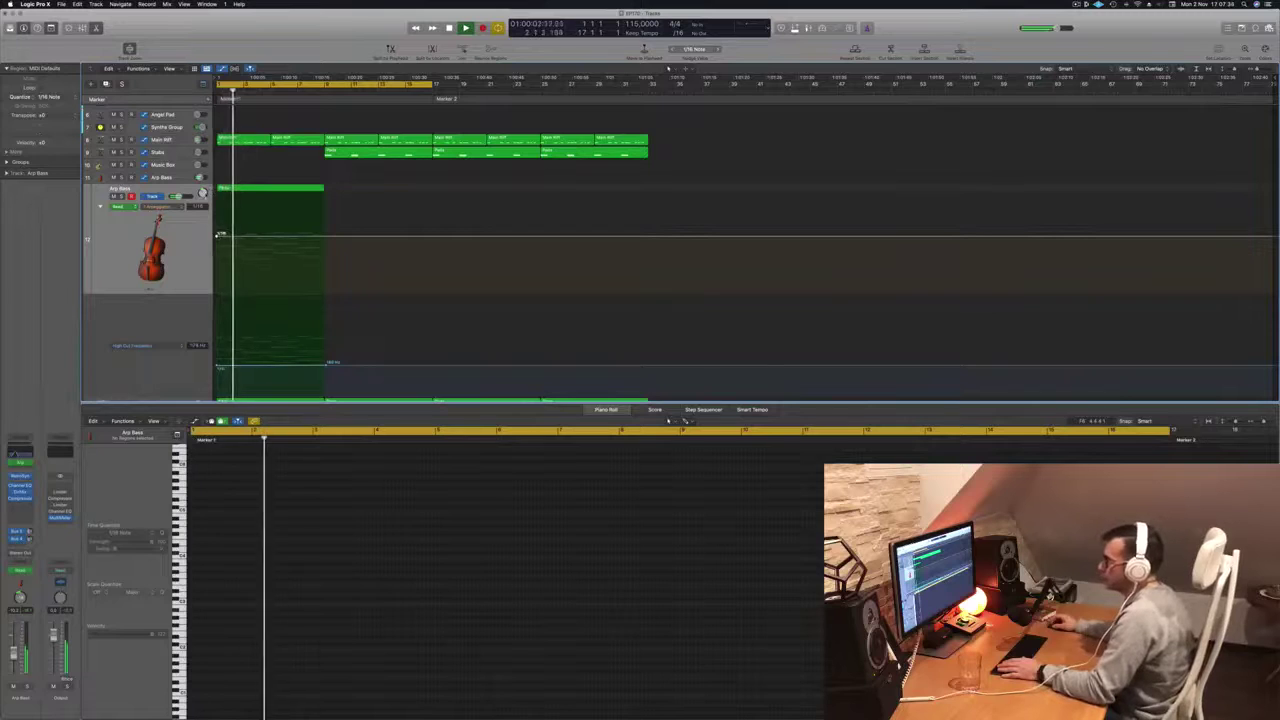
click(189, 258)
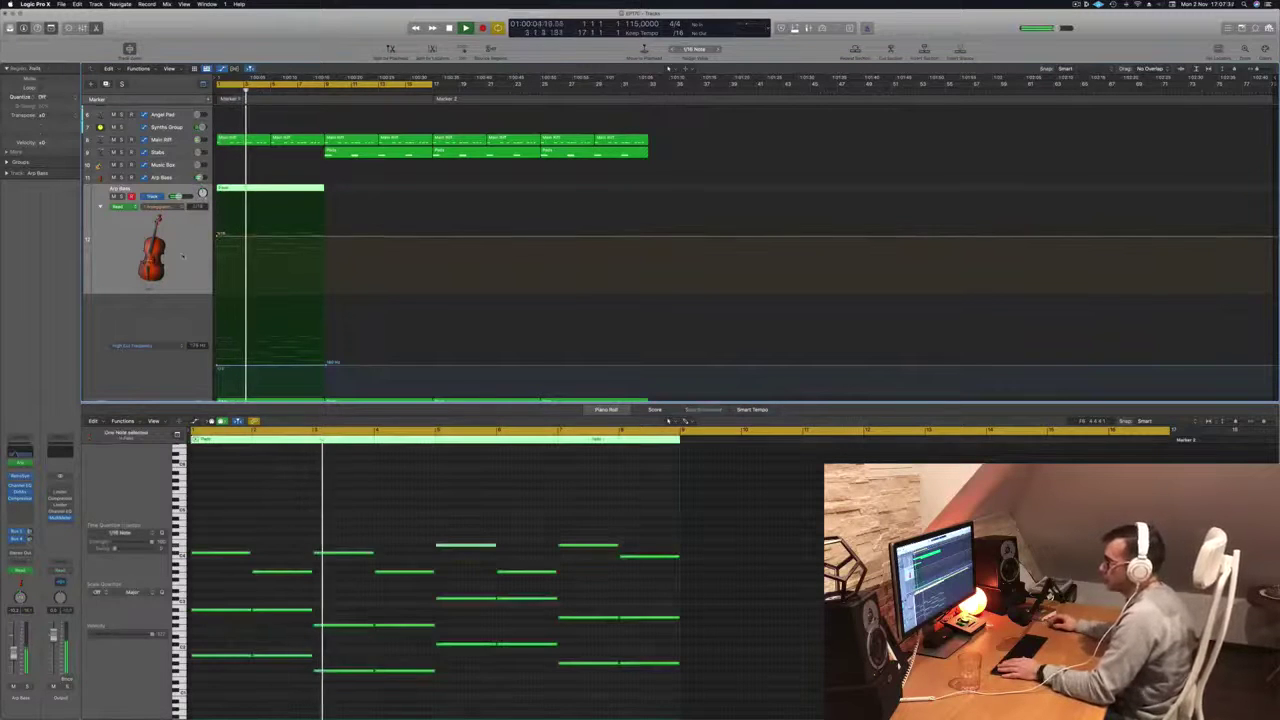
key(Return)
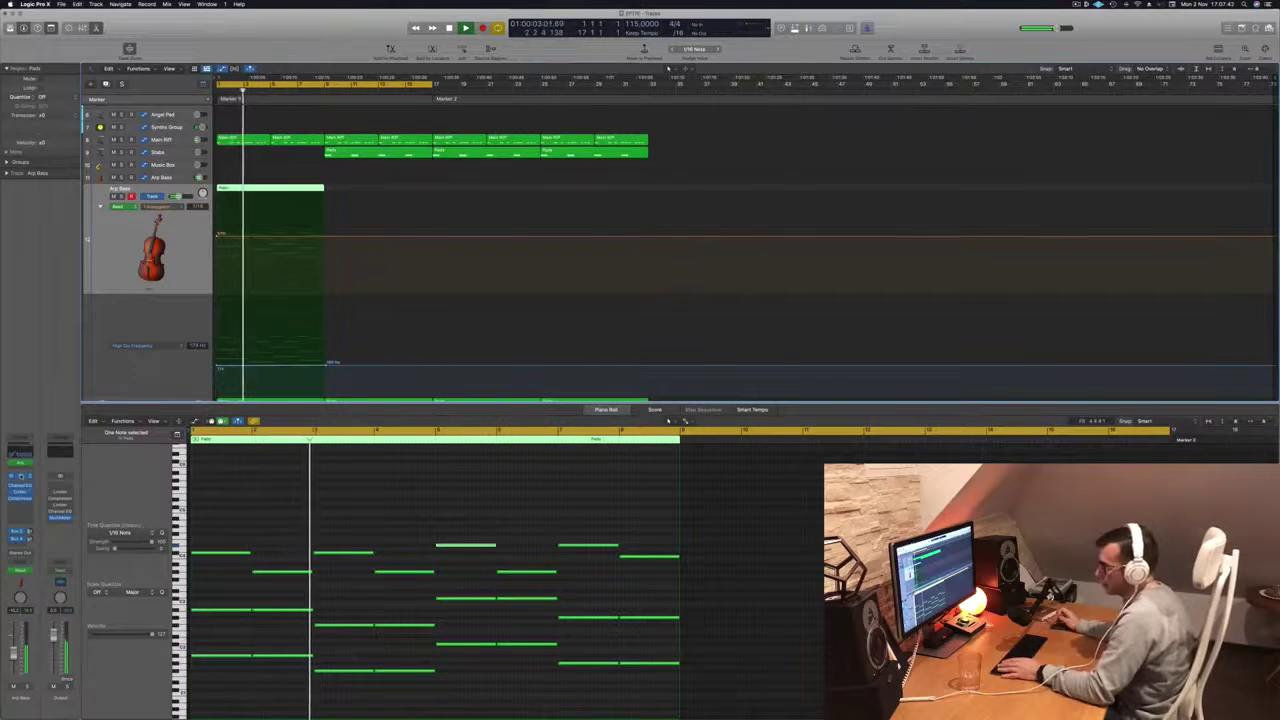
Step: Open the Arp Bass track's Arpeggiator and Retro Synth and recall the Arpeggiator's default setting
click(21, 477)
click(21, 463)
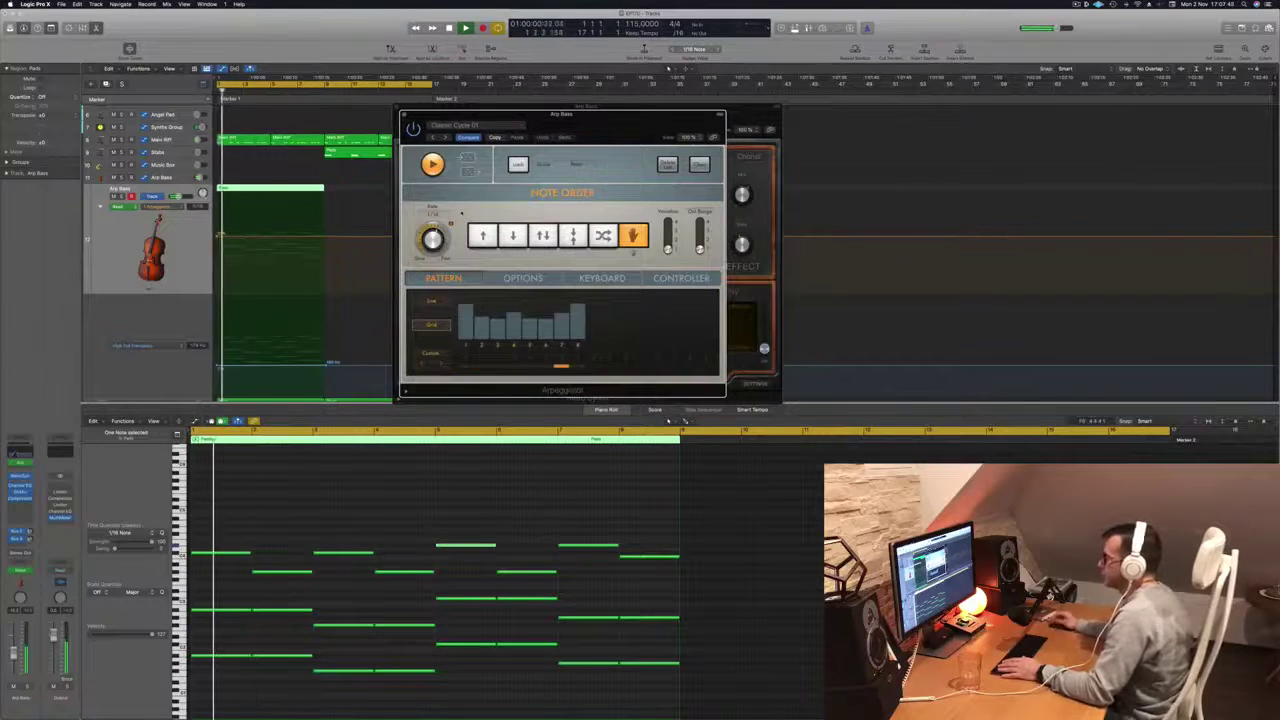
drag(604, 124, 757, 134)
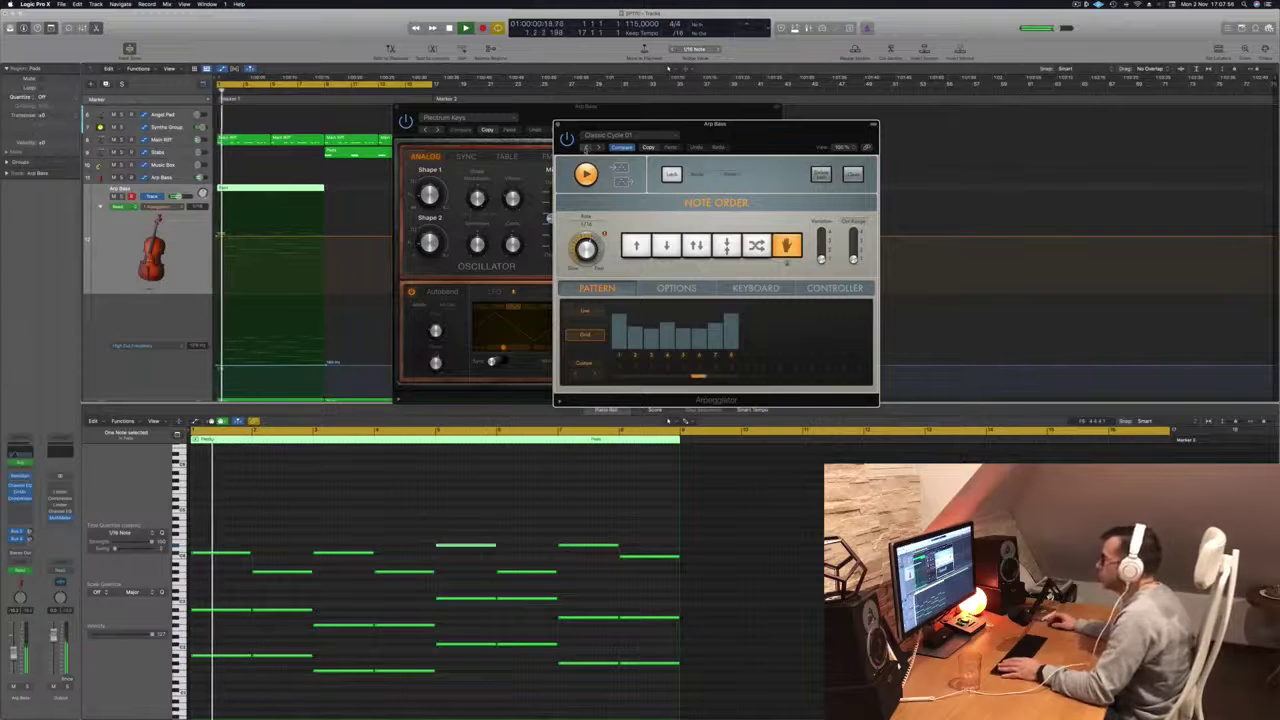
click(608, 135)
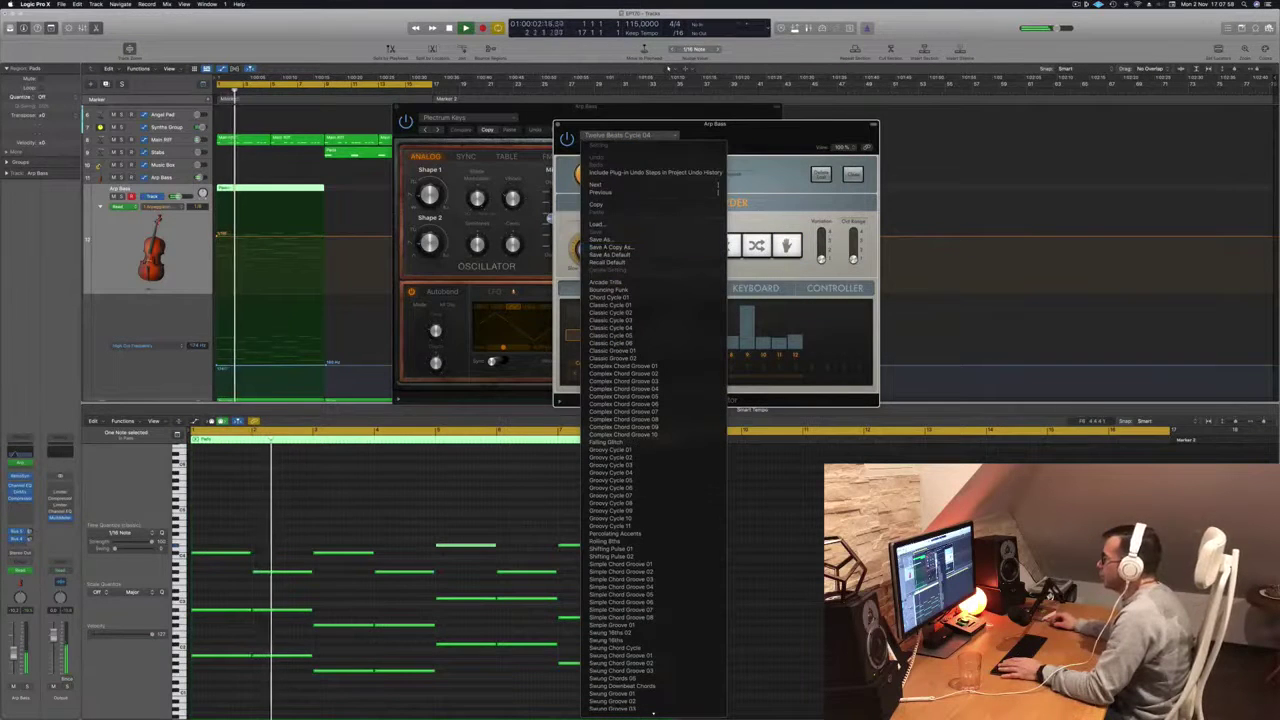
click(608, 262)
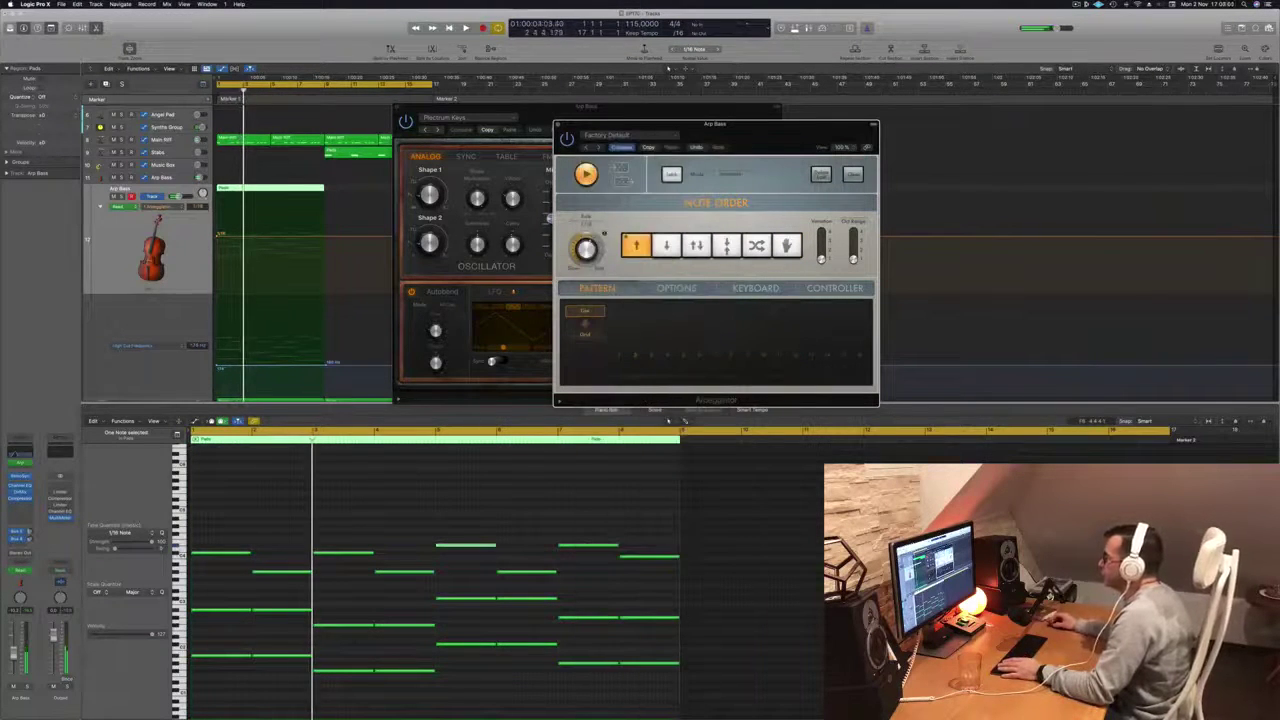
Step: Audition the Arp Bass with the default Arpeggiator setting and close the Arpeggiator and Retro Synth windows
key(space)
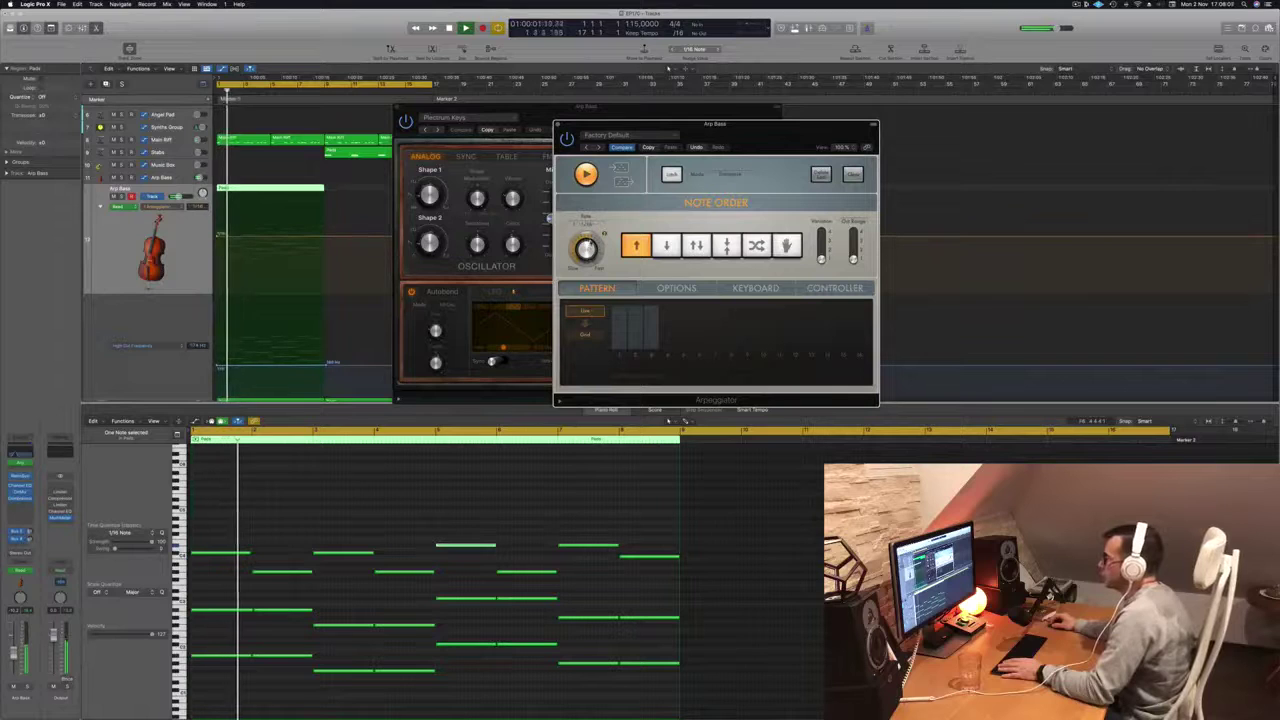
key(space)
key(space)
drag(712, 132, 775, 134)
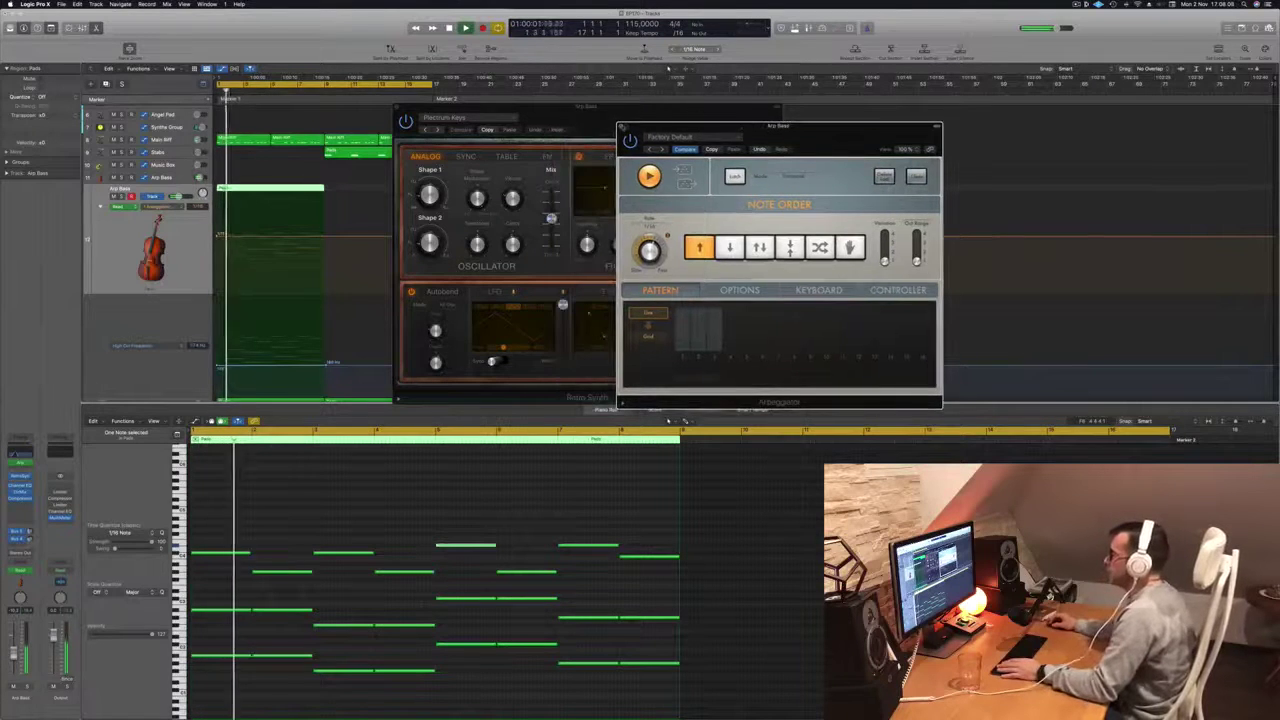
click(622, 127)
drag(532, 136, 573, 160)
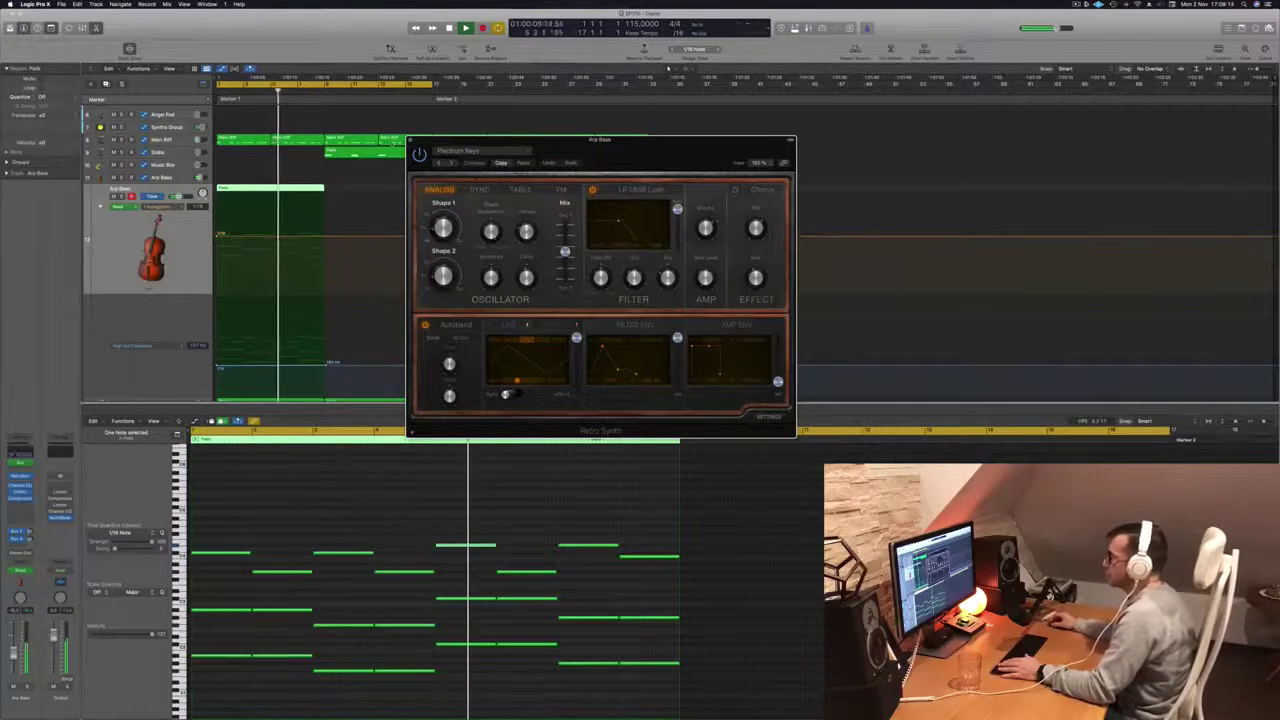
click(410, 141)
key(Return)
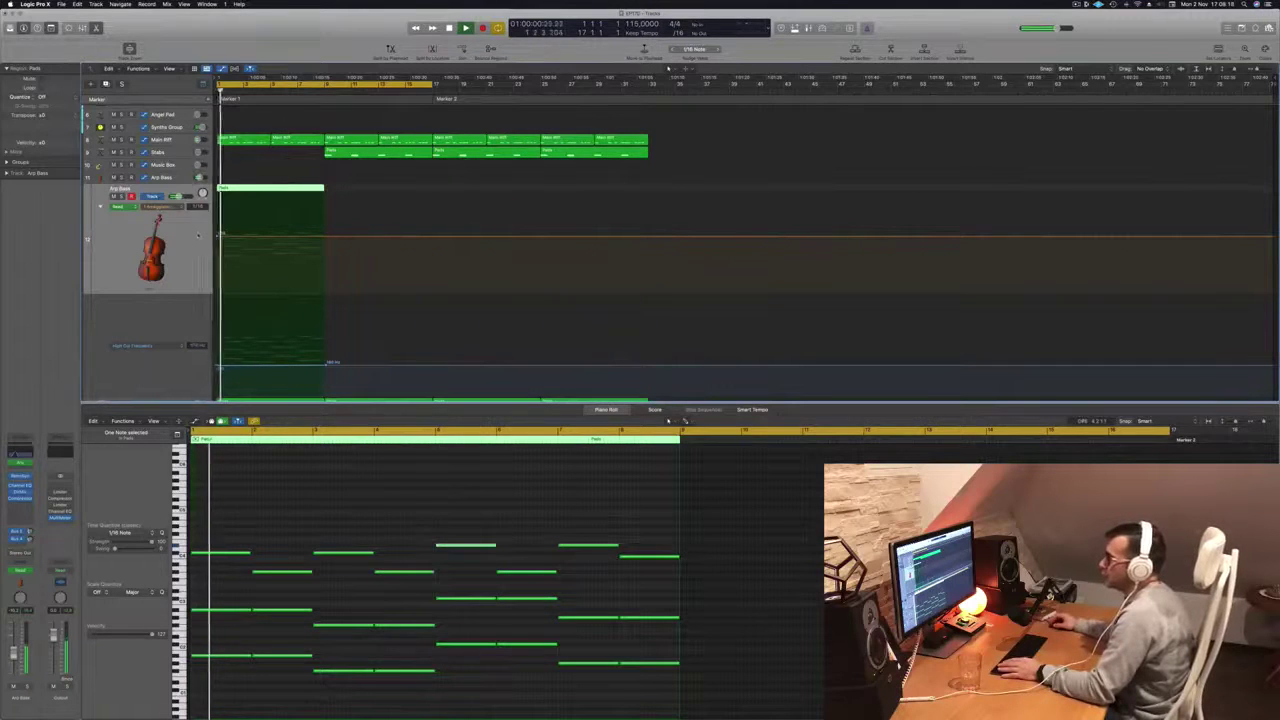
Step: Adjust the High Cut Frequency automation points during playback so the curve rises slightly from the region's start to its end
key(Return)
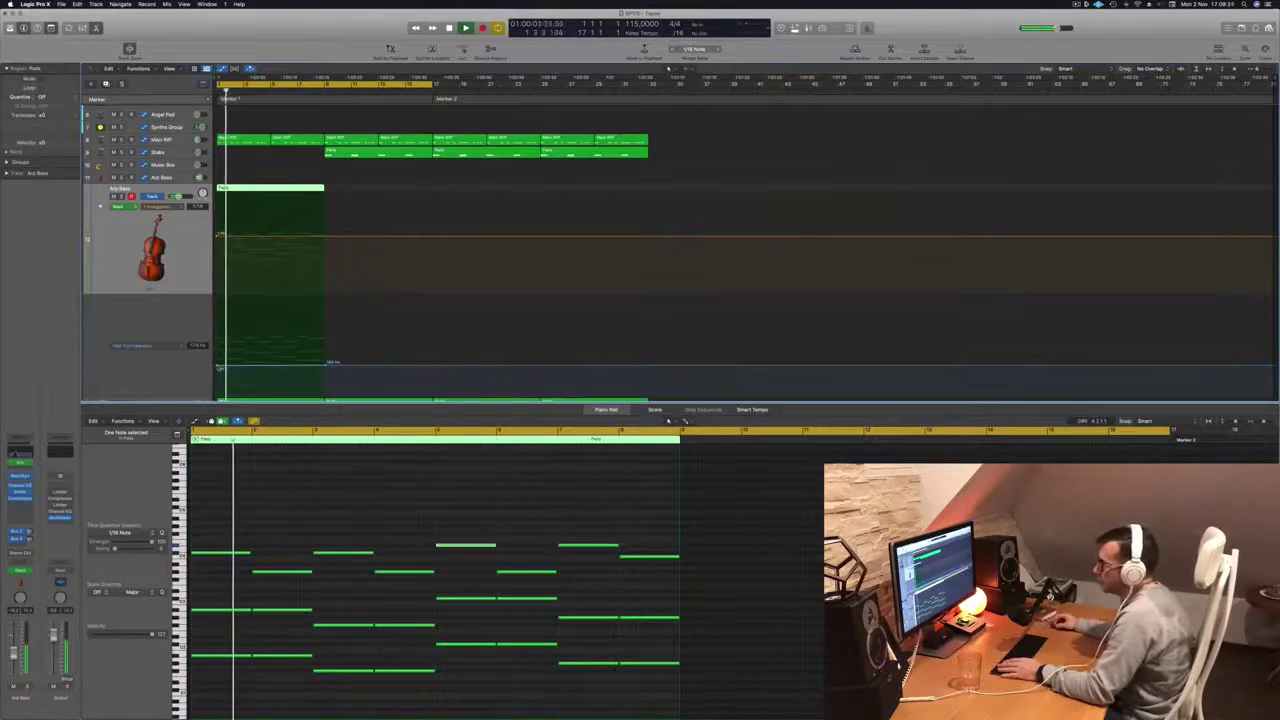
drag(218, 366, 218, 358)
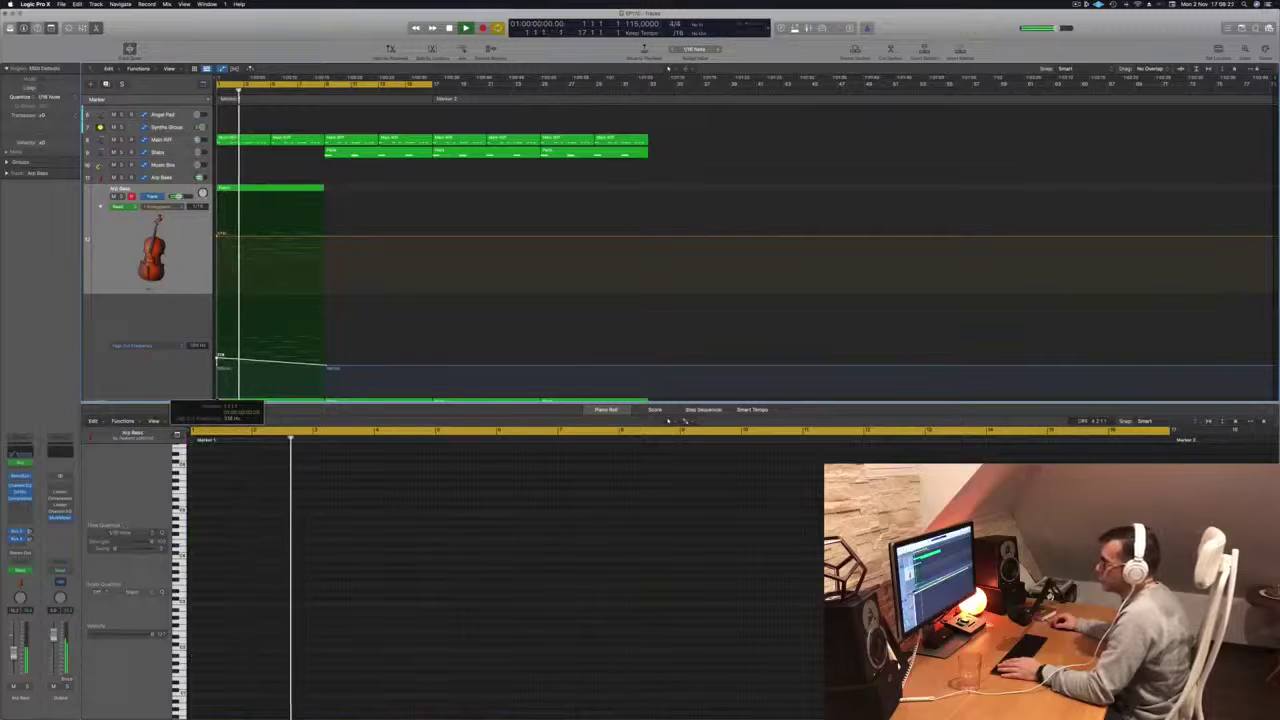
drag(218, 358, 218, 366)
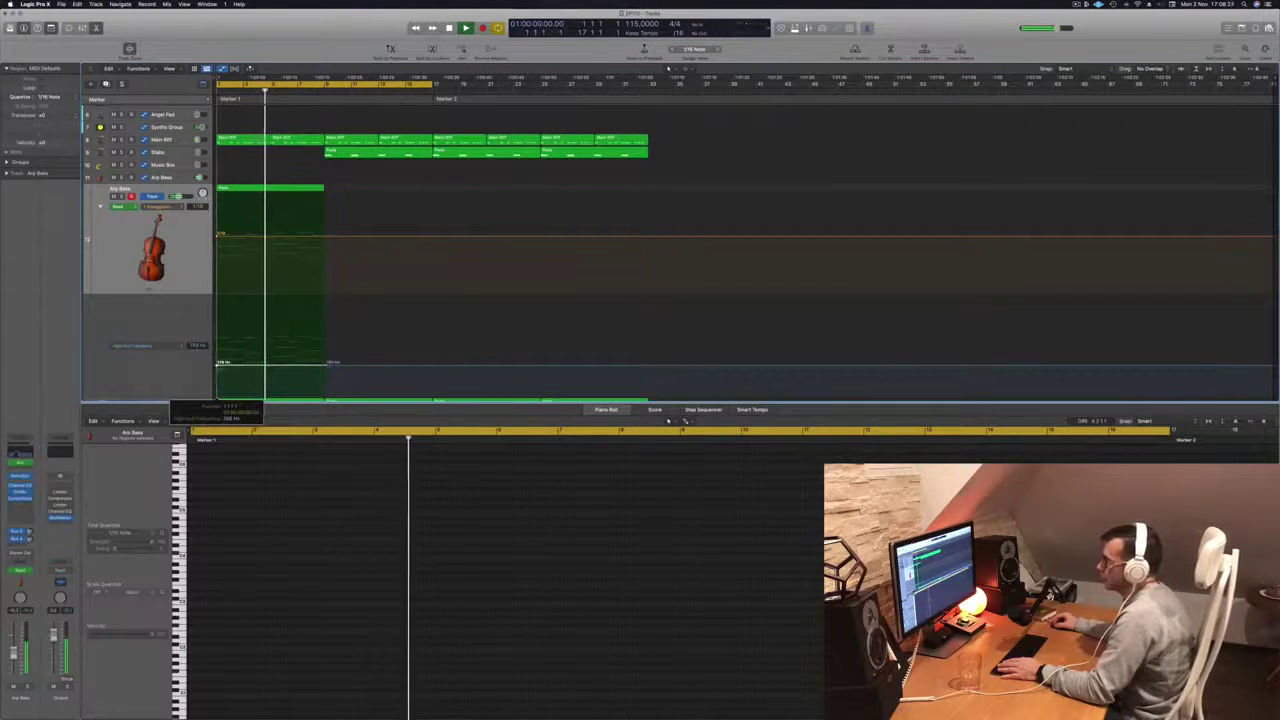
drag(327, 366, 327, 360)
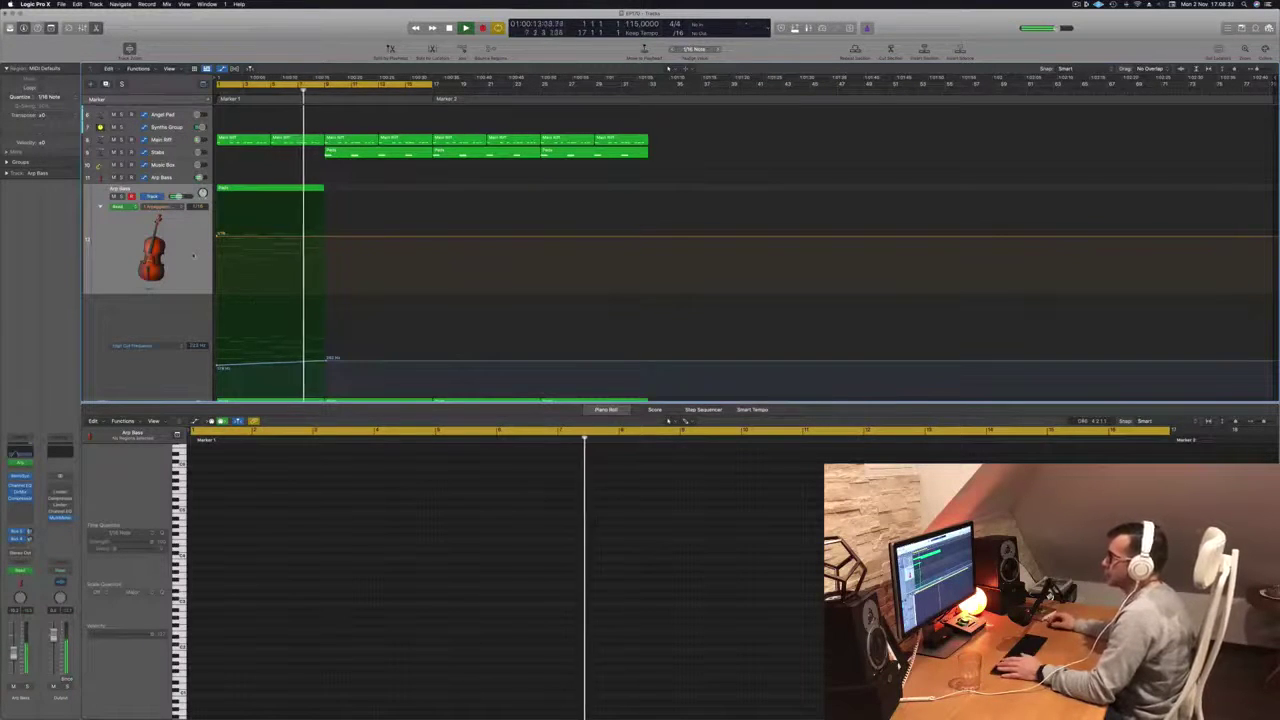
Step: Copy the Arp Bass region onto the Arp Bass track directly above it and mute the Arp Bass sound
key(Return)
scroll(198, 263, down, 1)
scroll(198, 263, down, 3)
scroll(198, 263, up, 6)
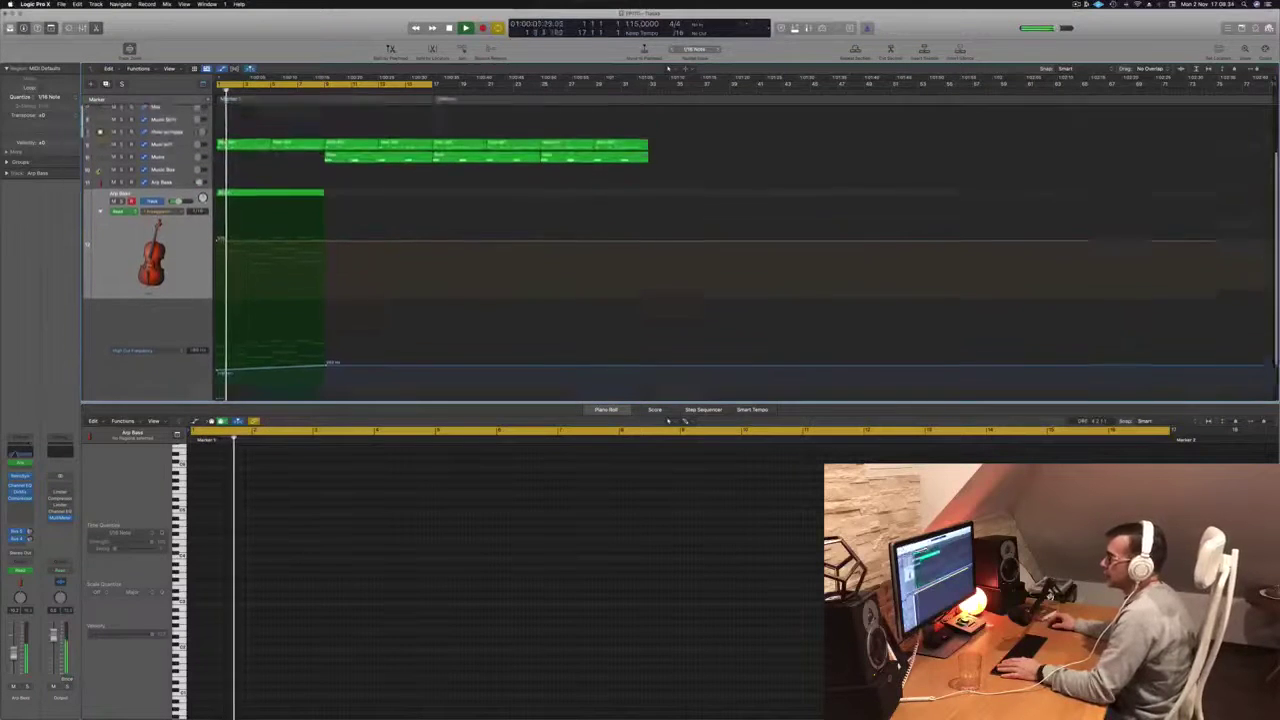
key(space)
drag(258, 230, 262, 222)
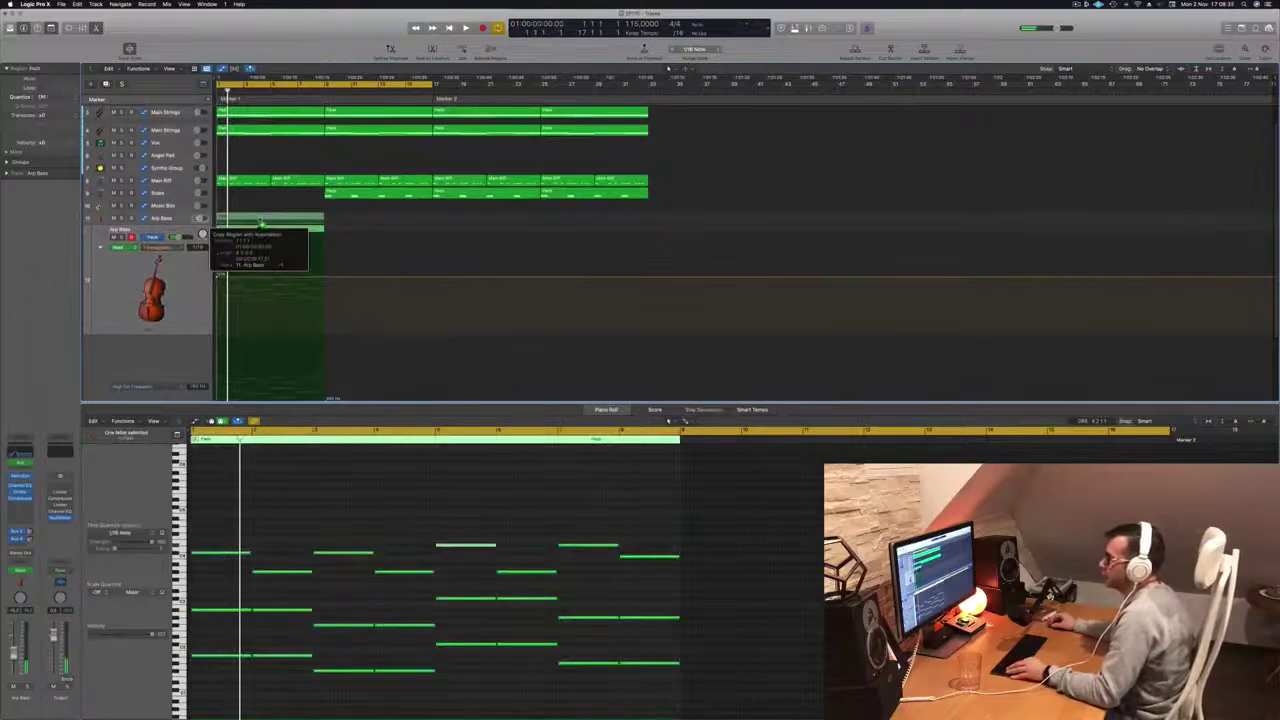
click(178, 288)
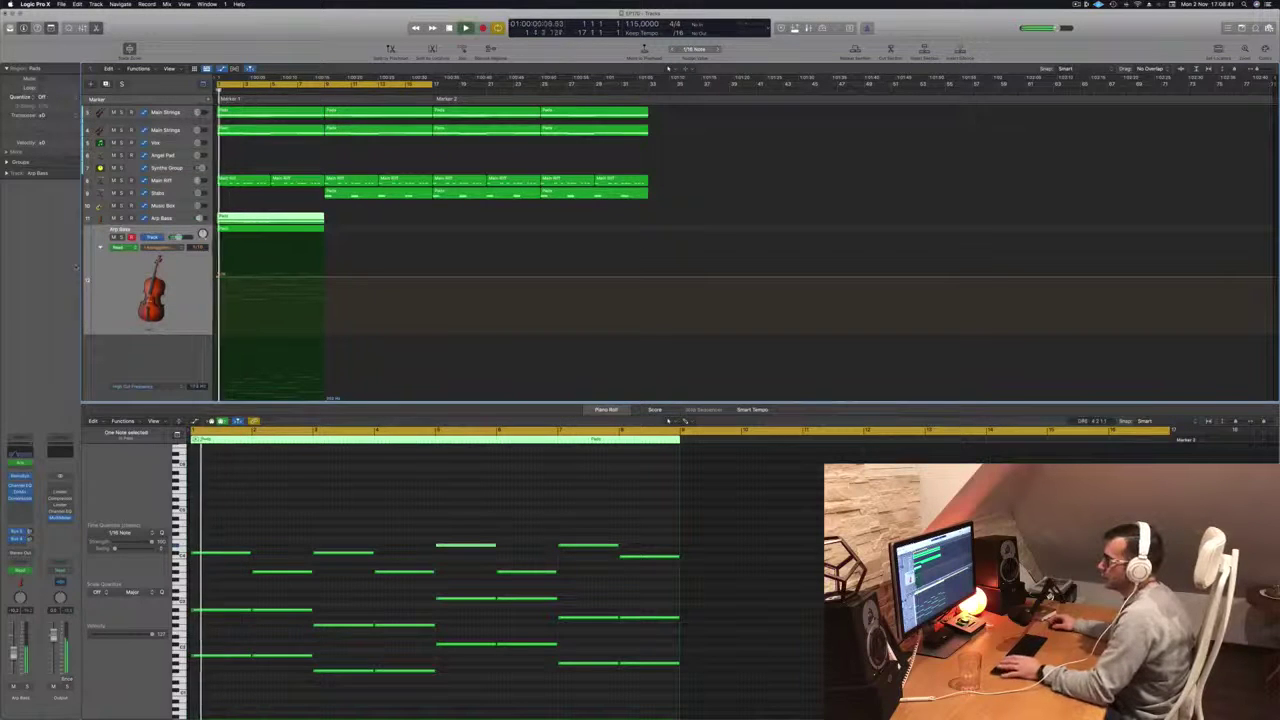
click(113, 238)
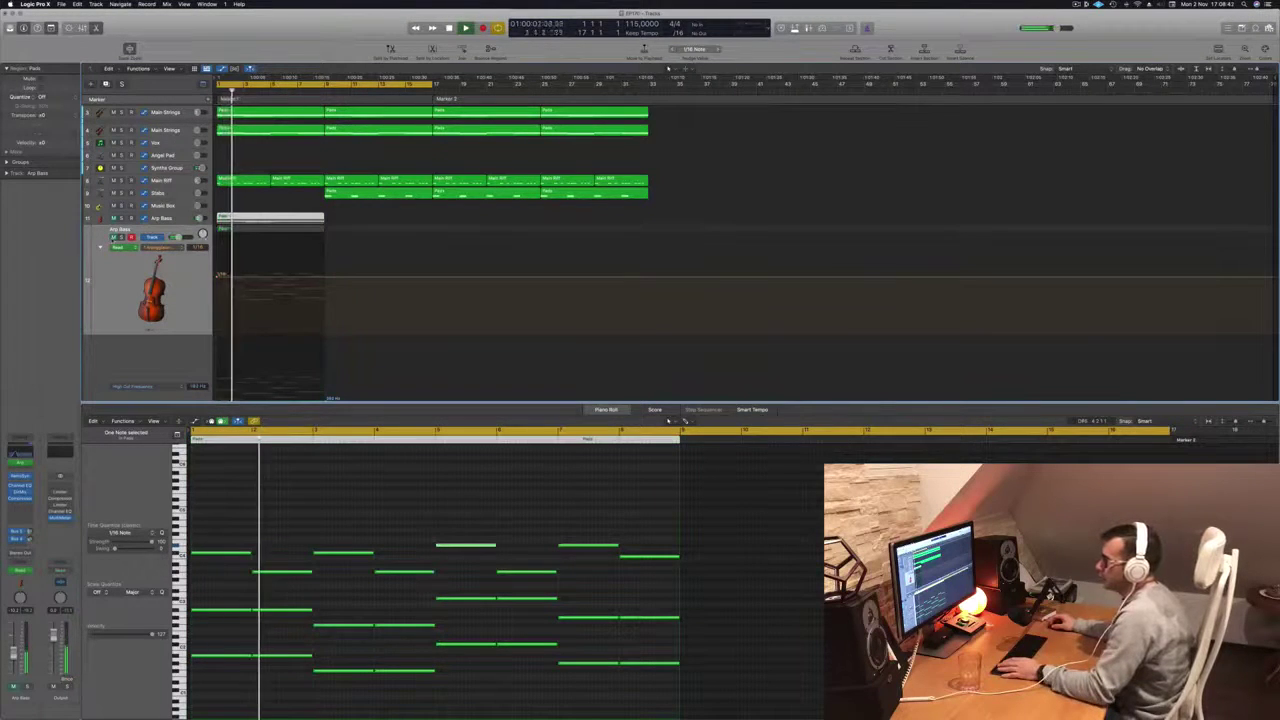
Step: Replay the arrangement from the beginning with the Arp Bass muted
scroll(113, 242, down, 3)
key(super+Up)
key(super+Up)
key(super+Up)
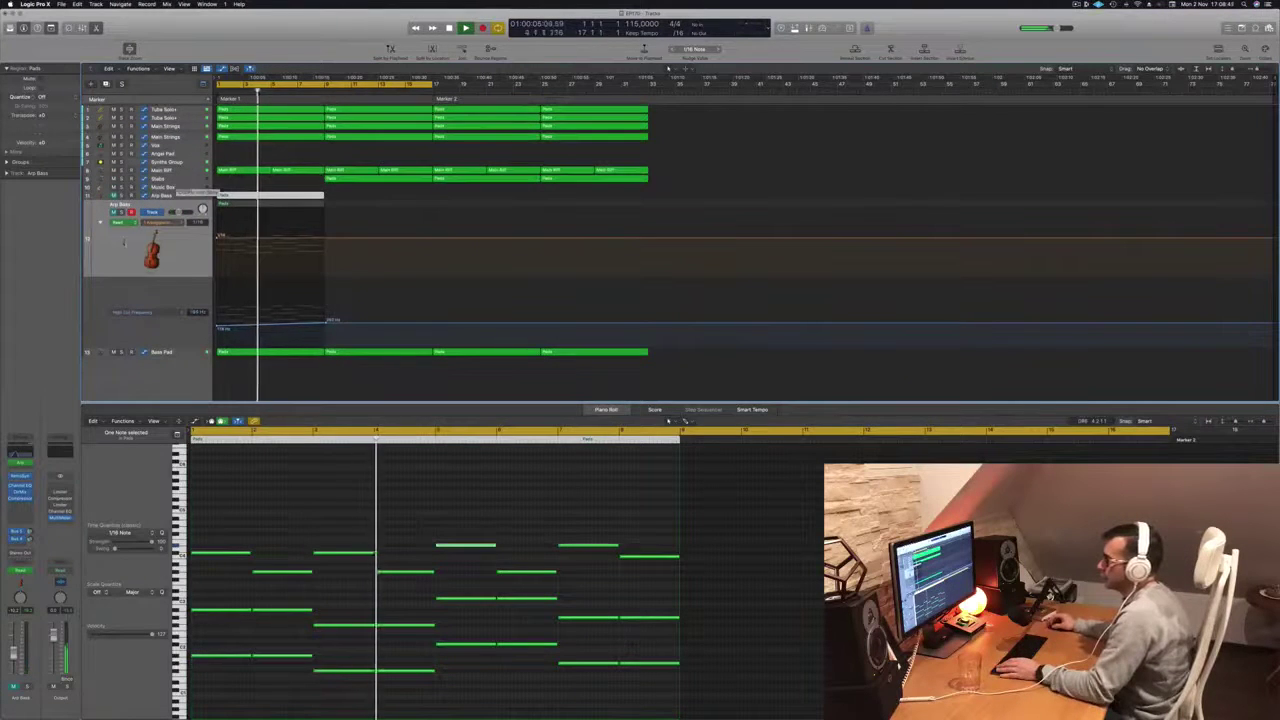
key(space)
key(Return)
key(space)
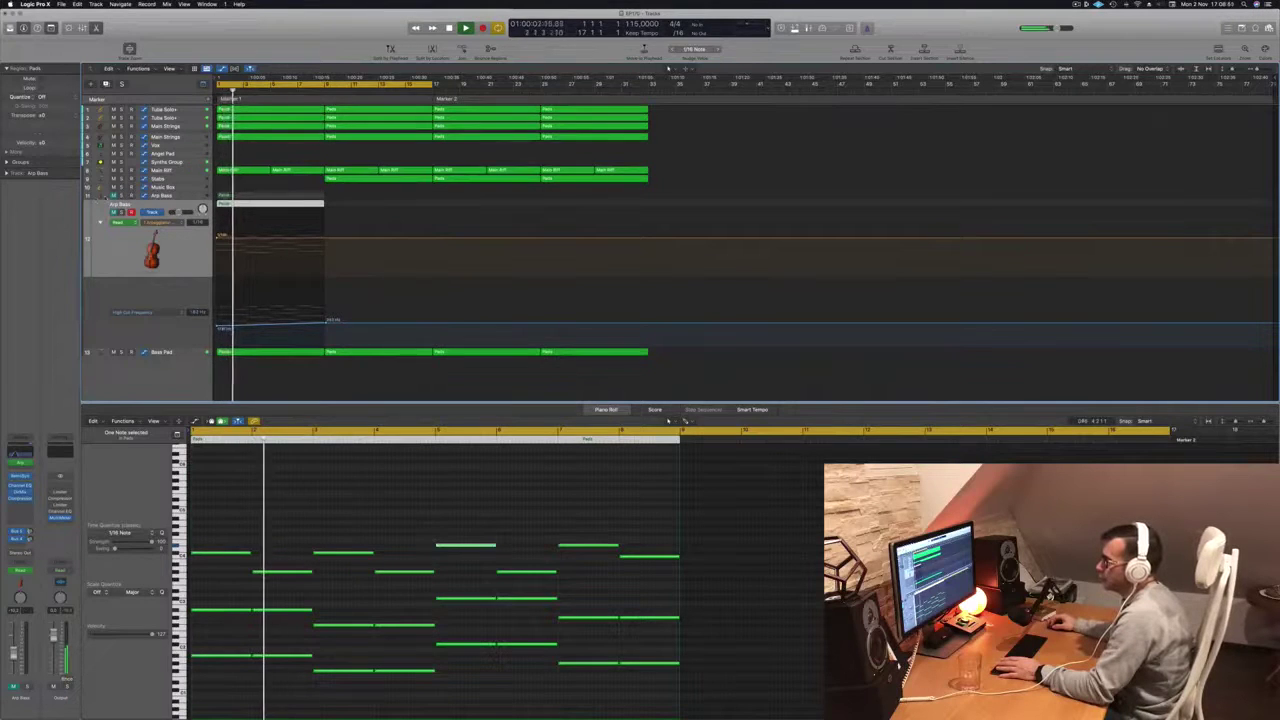
key(a)
key(Return)
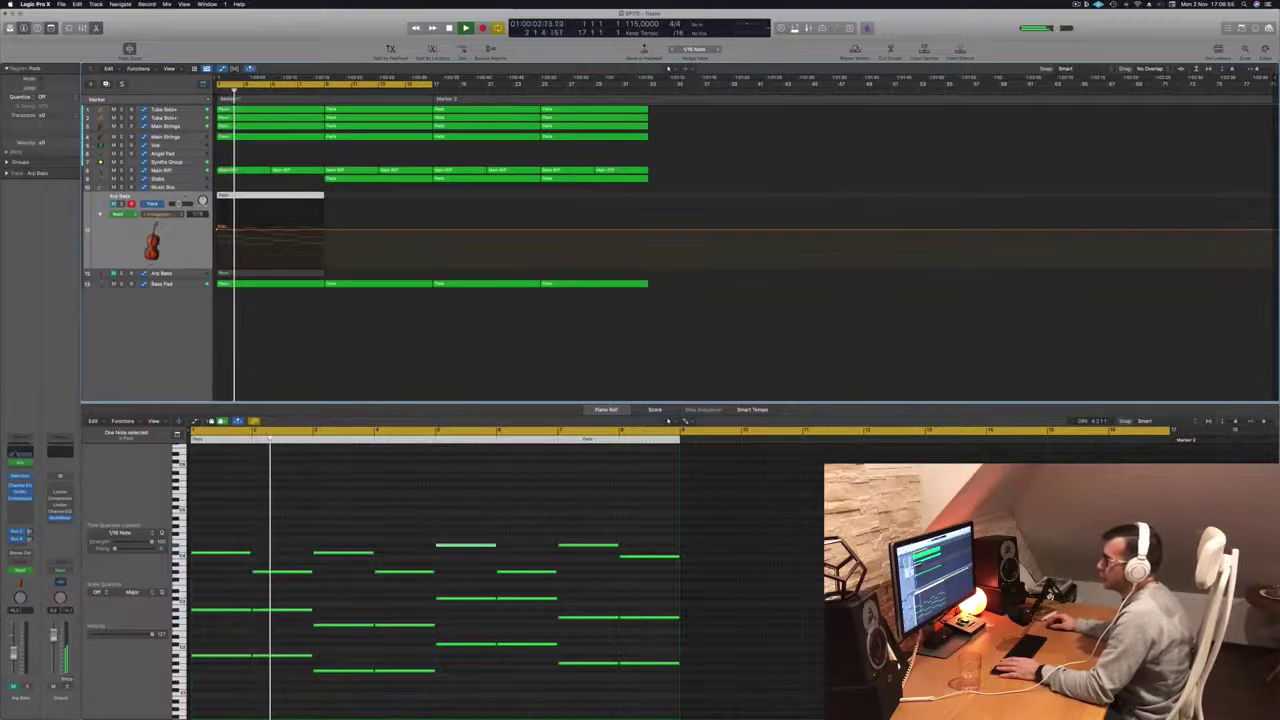
Step: Duplicate the Arp Bass track and move the copied Pads region onto the new uppermost Arp Bass track
click(106, 85)
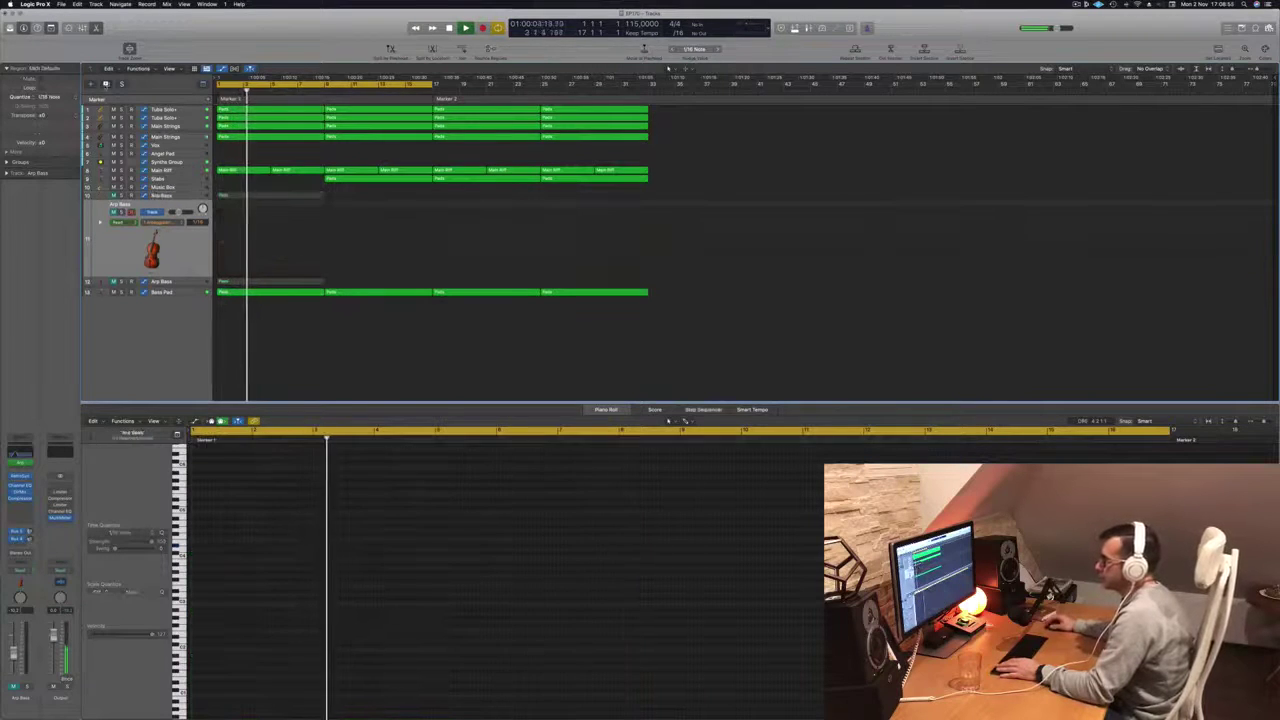
key(super+d)
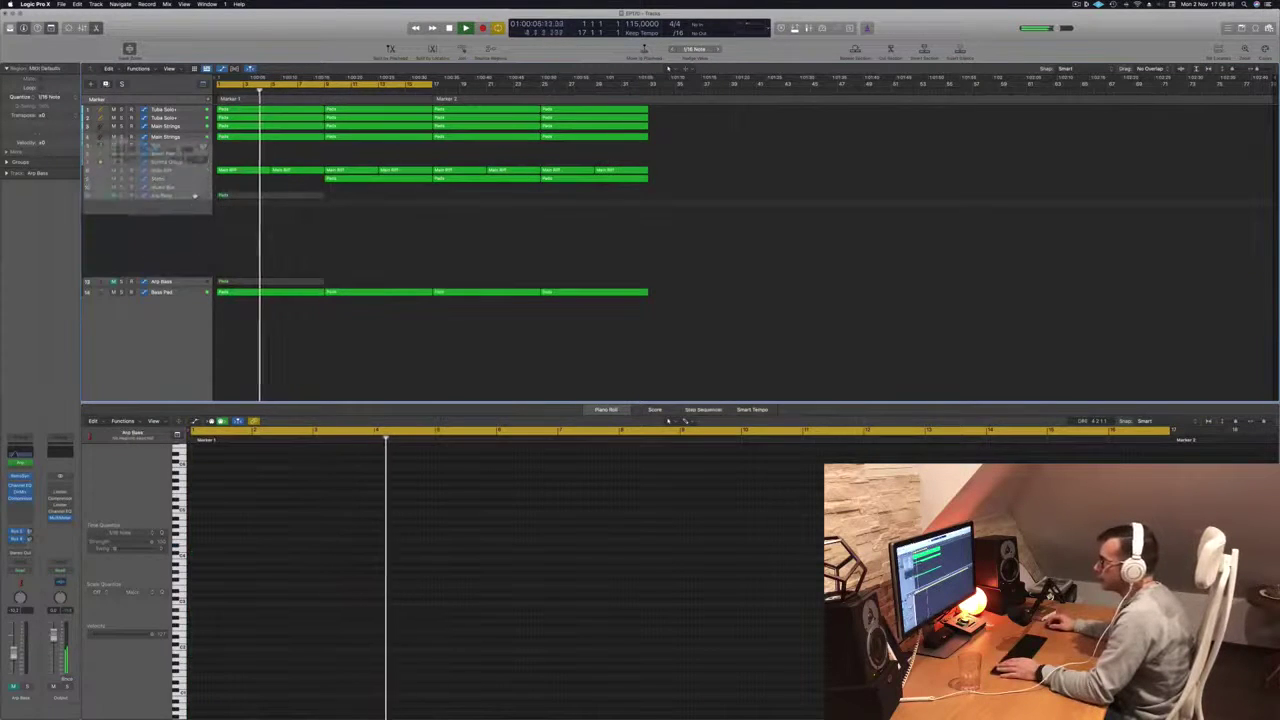
drag(253, 274, 250, 240)
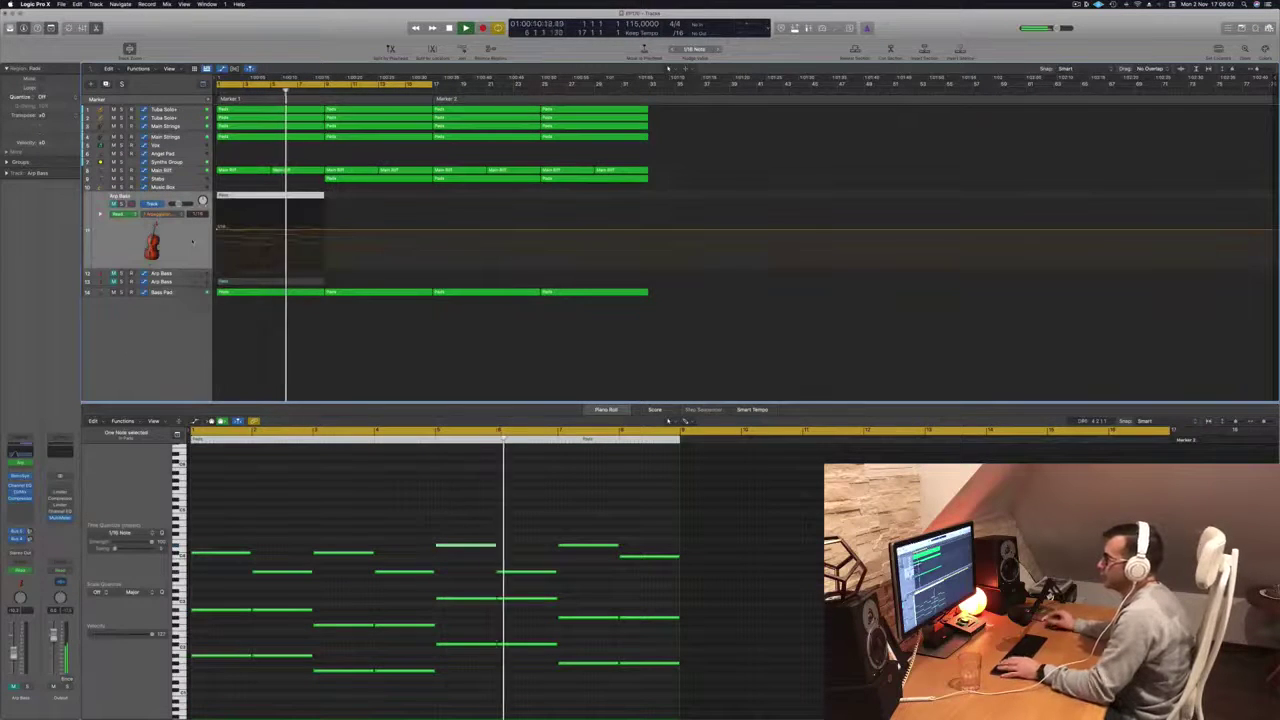
Step: Stop playback, unmute the uppermost Arp Bass track and play it with the arrangement
key(space)
click(115, 204)
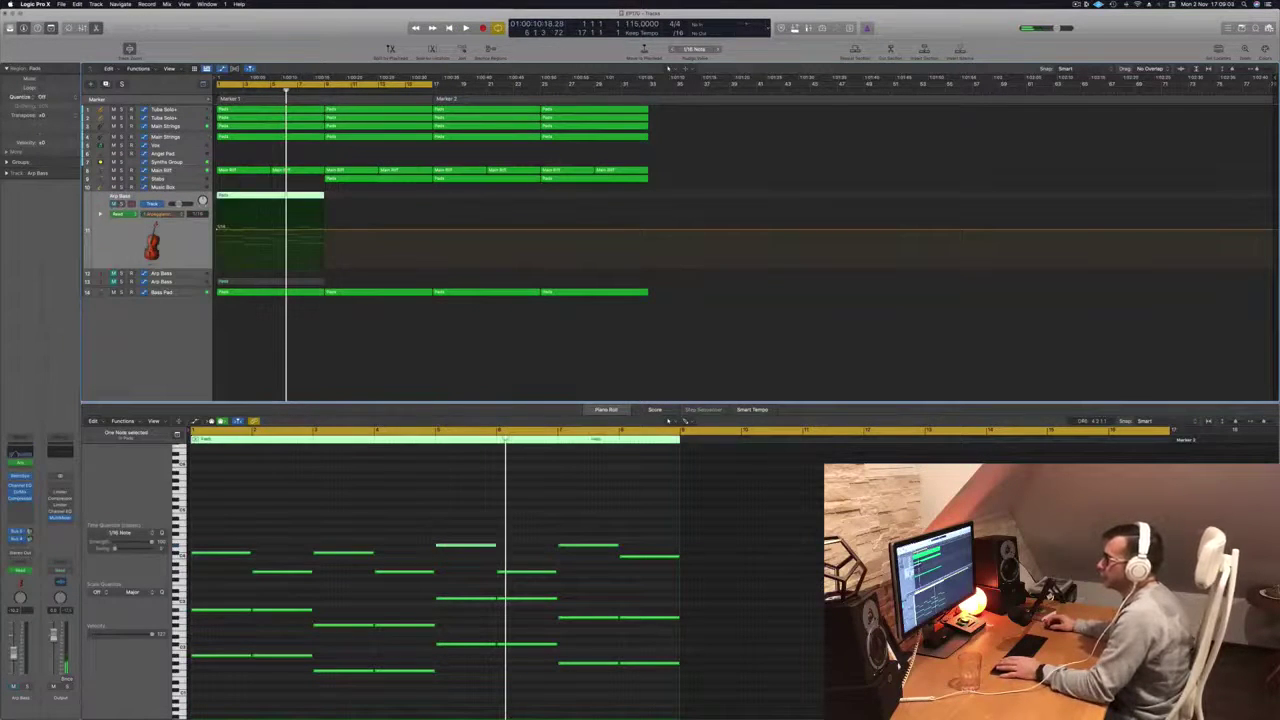
key(space)
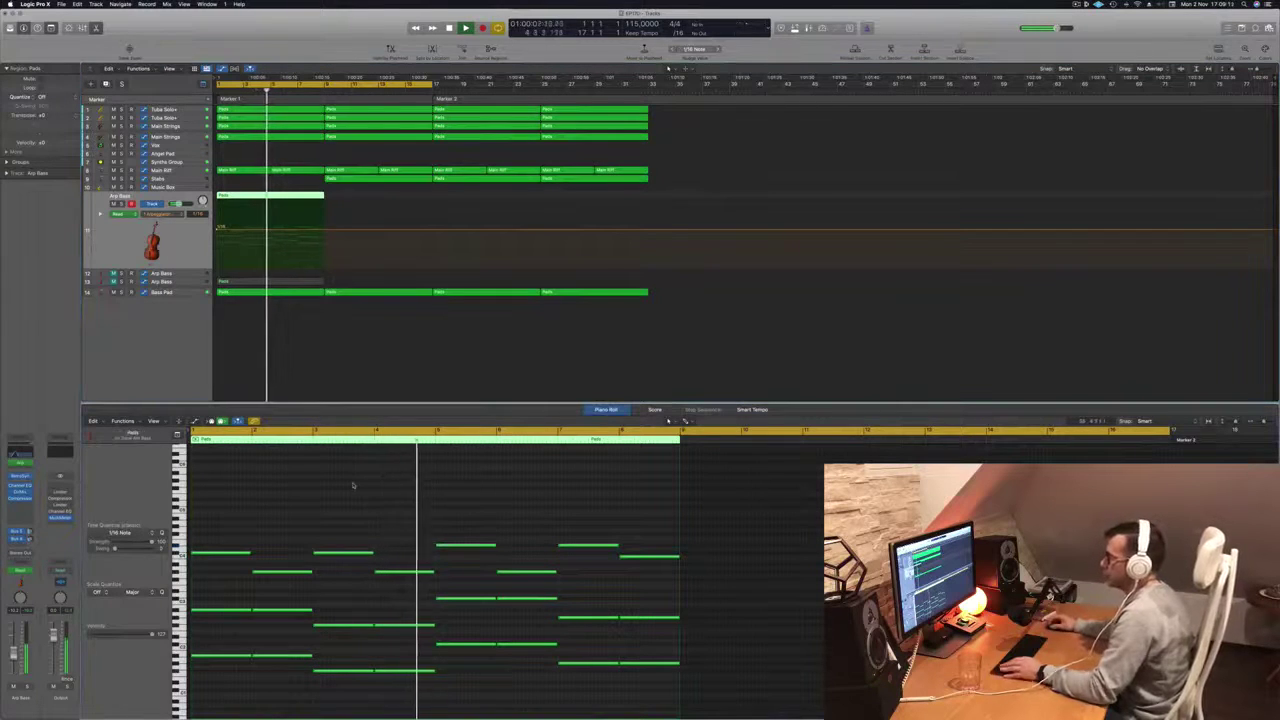
Step: Delete the lowest note of every chord in the uppermost Arp Bass region while it plays
key(super+Left)
key(super+Left)
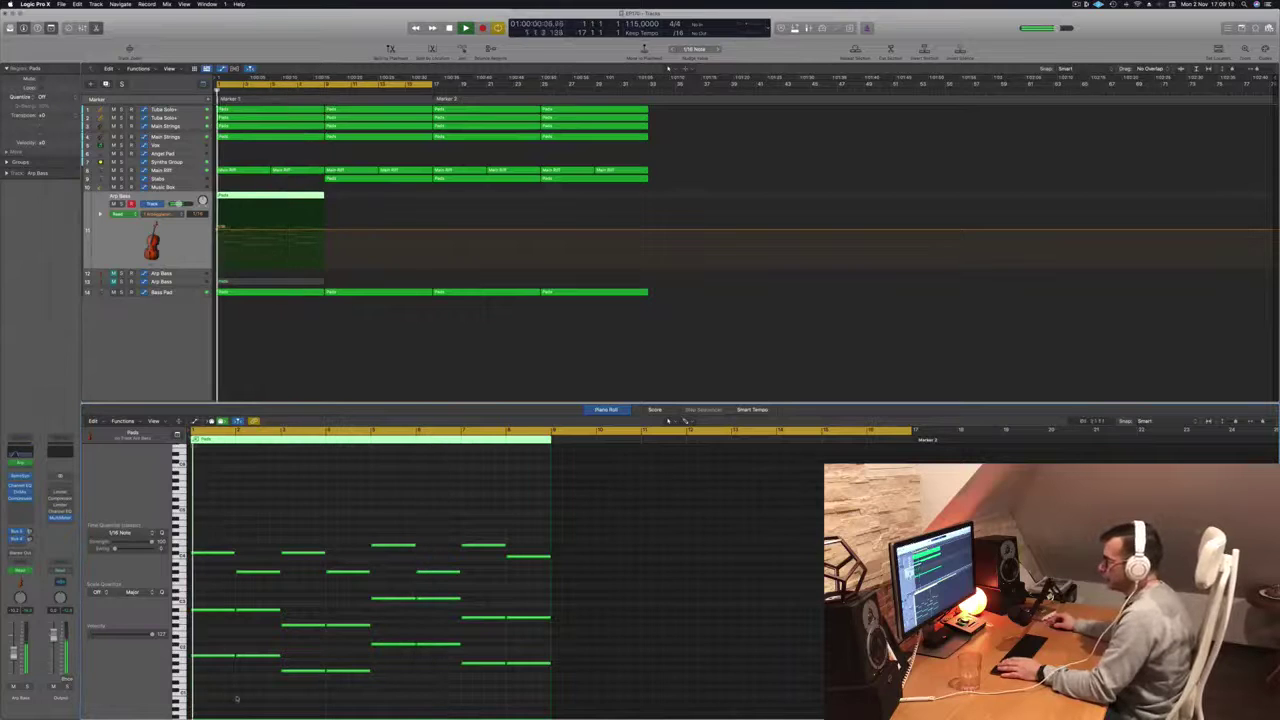
drag(237, 698, 530, 645)
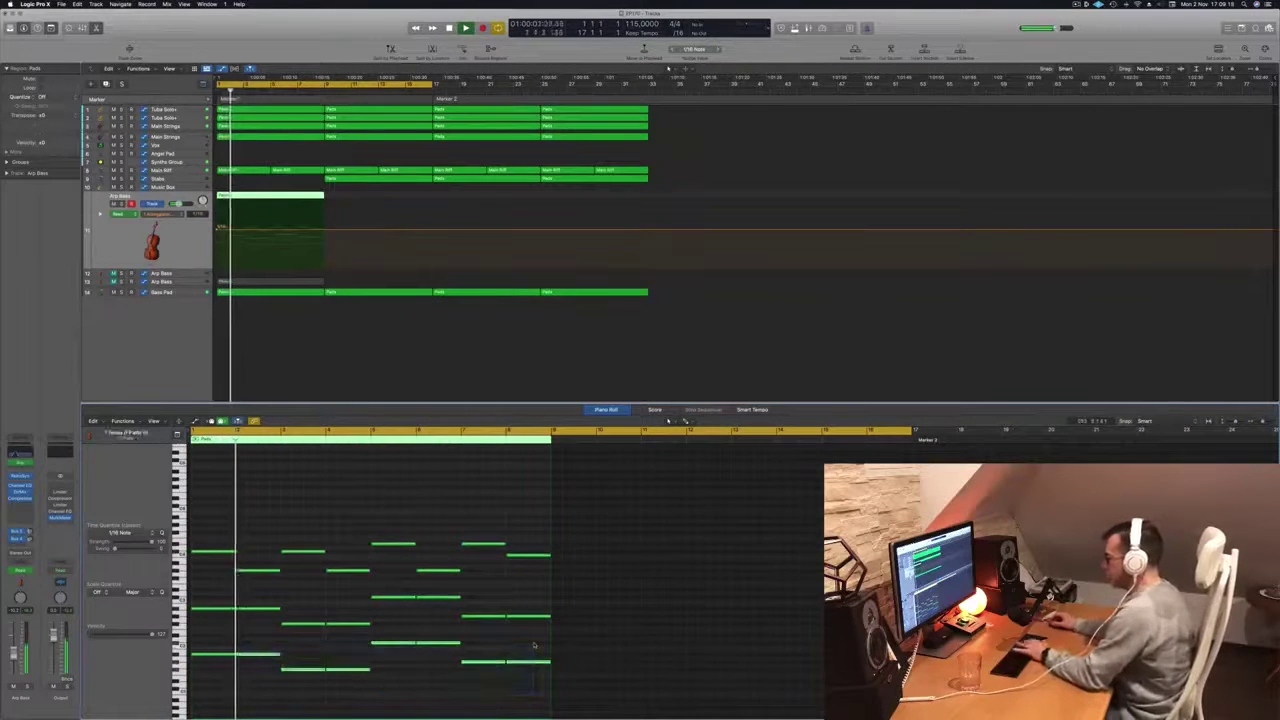
key(Delete)
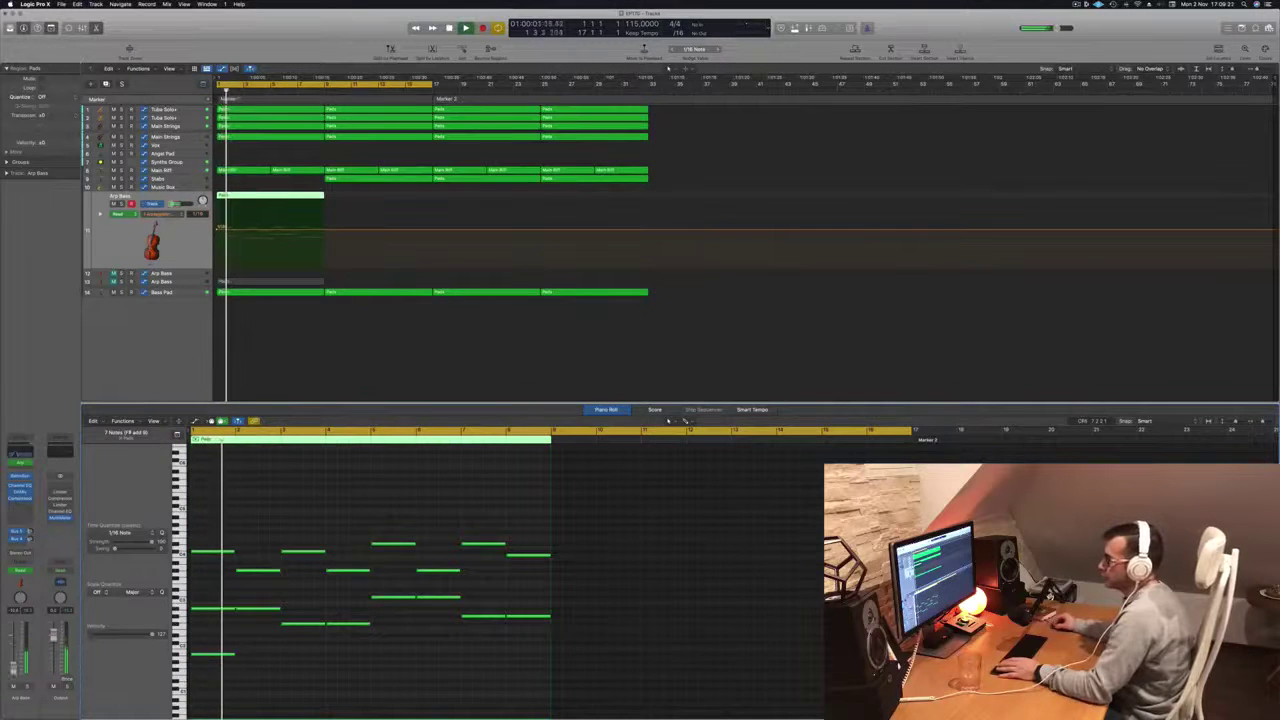
key(Return)
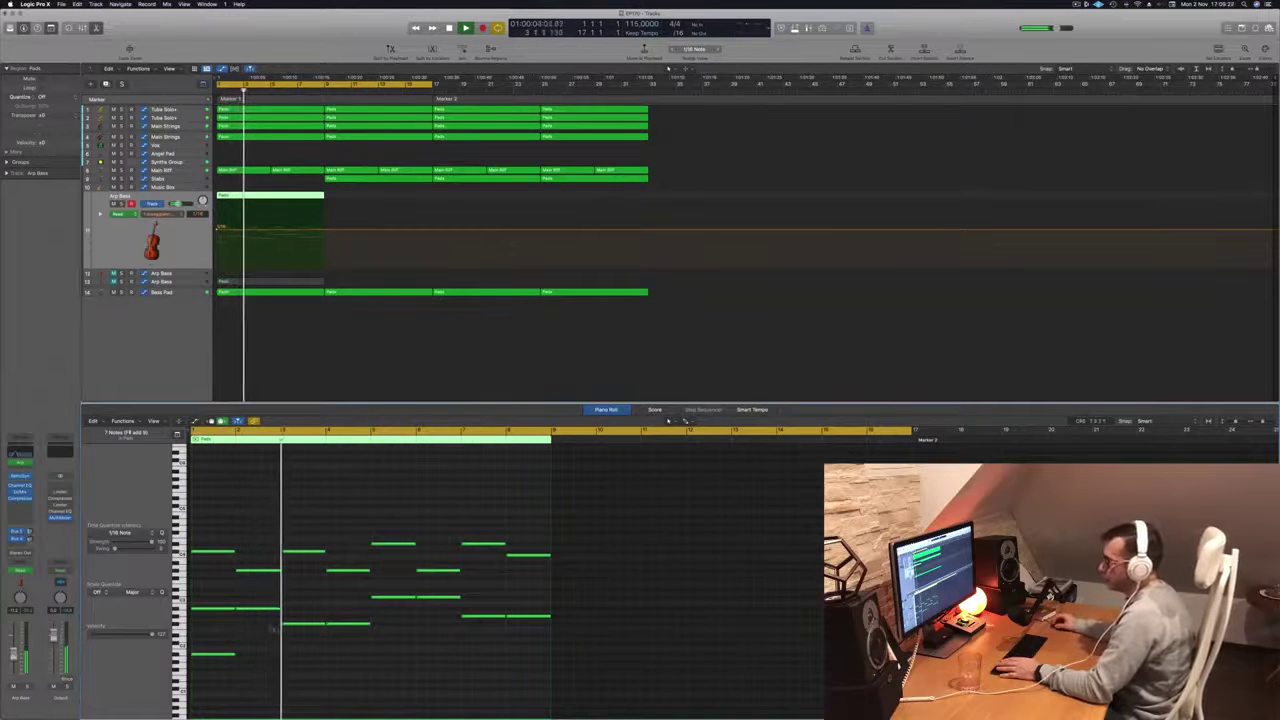
key(Return)
drag(209, 677, 208, 680)
key(Delete)
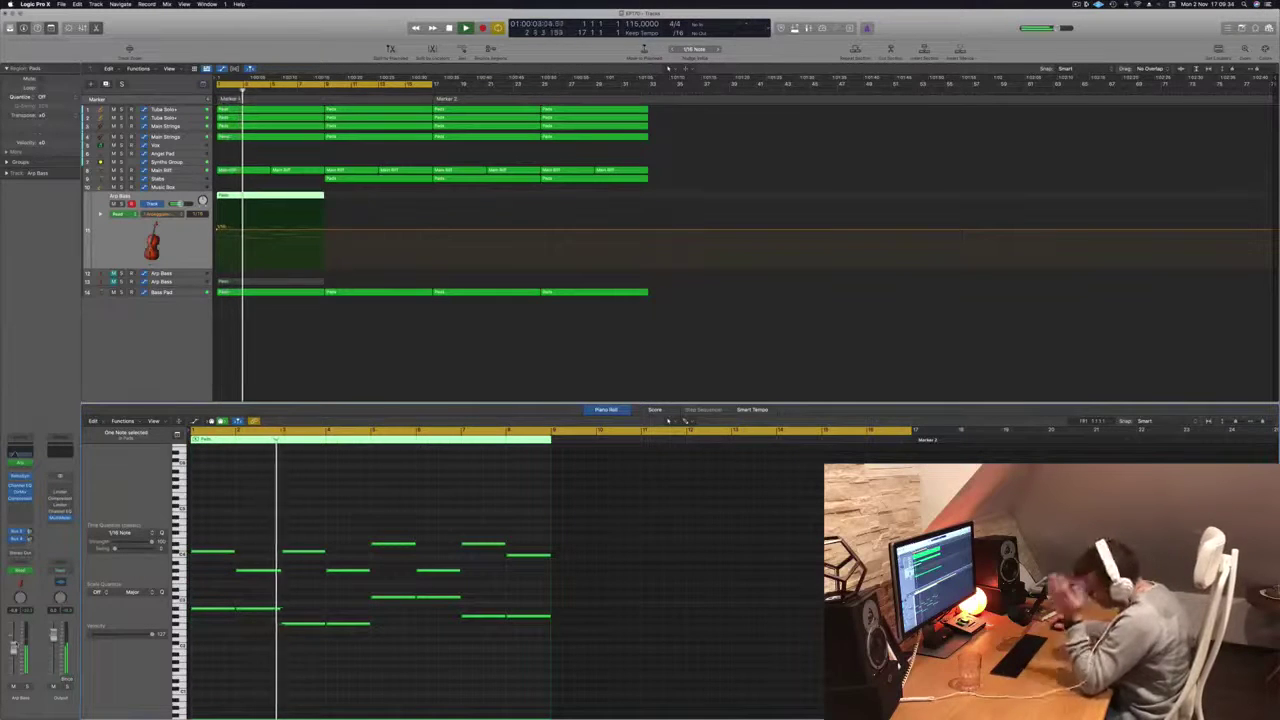
Step: Transpose all remaining notes in the uppermost Arp Bass region down one octave and replay it
key(super+a)
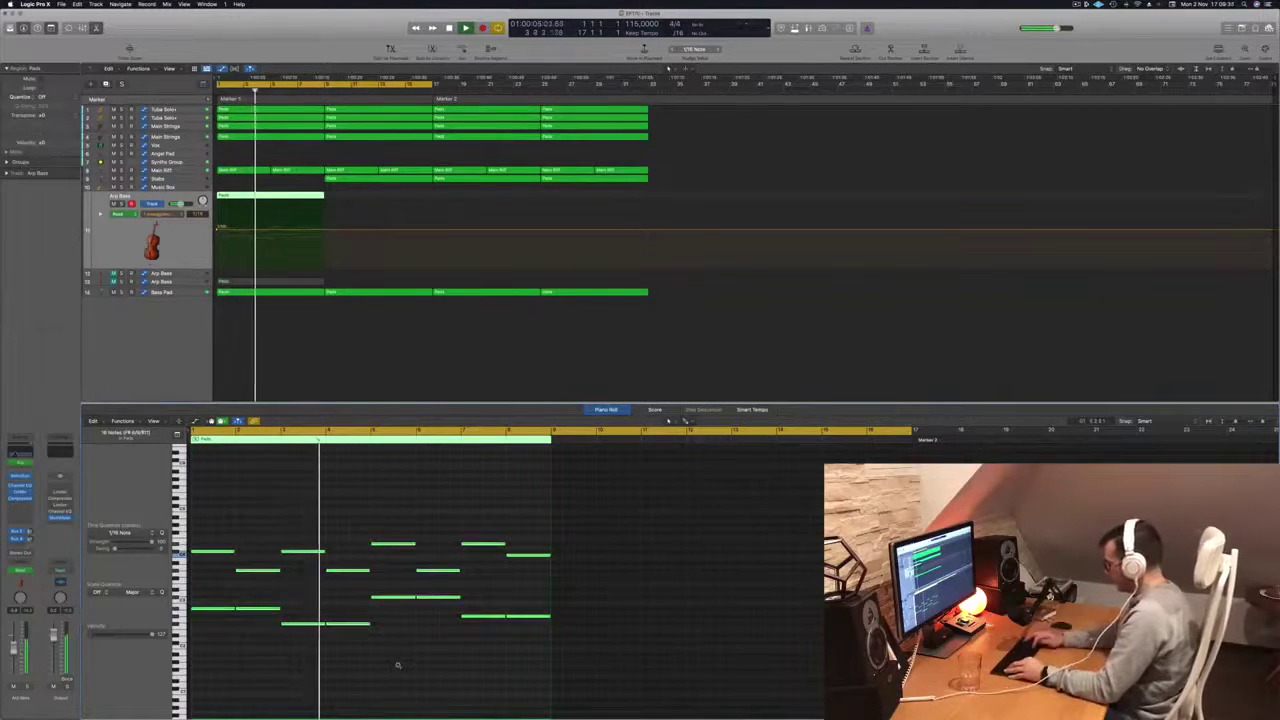
key(shift+alt+Down)
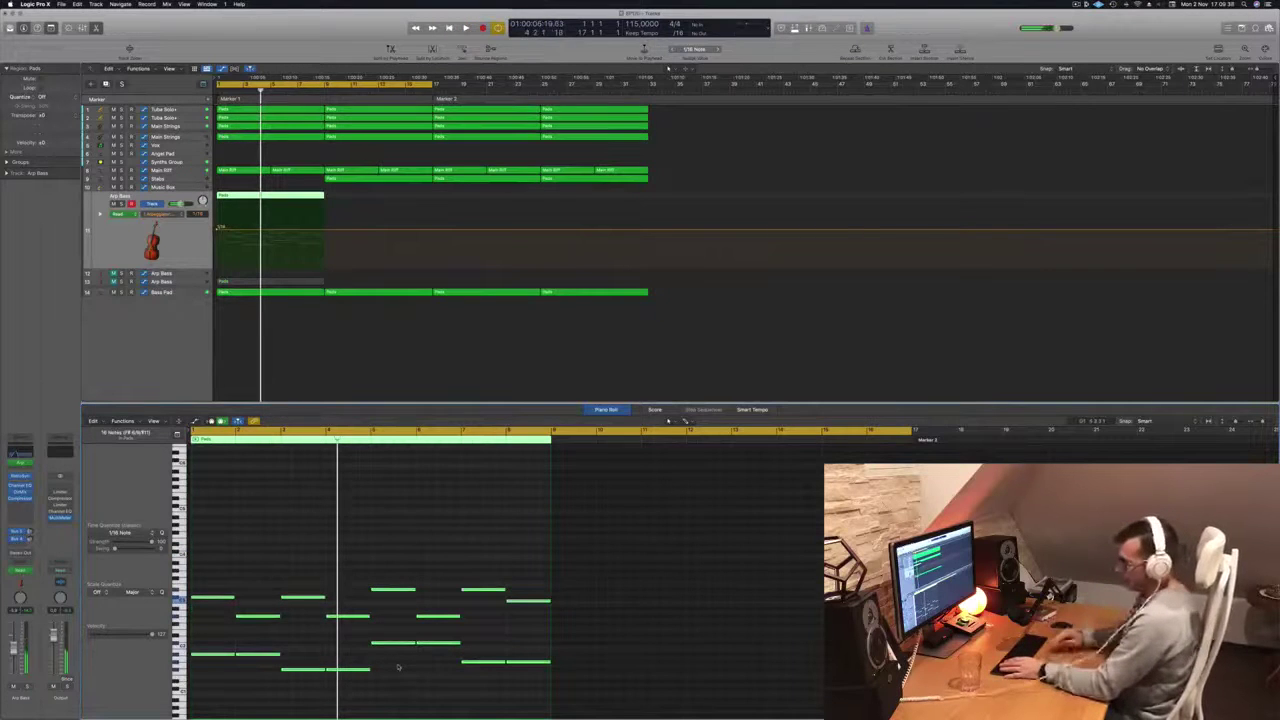
key(space)
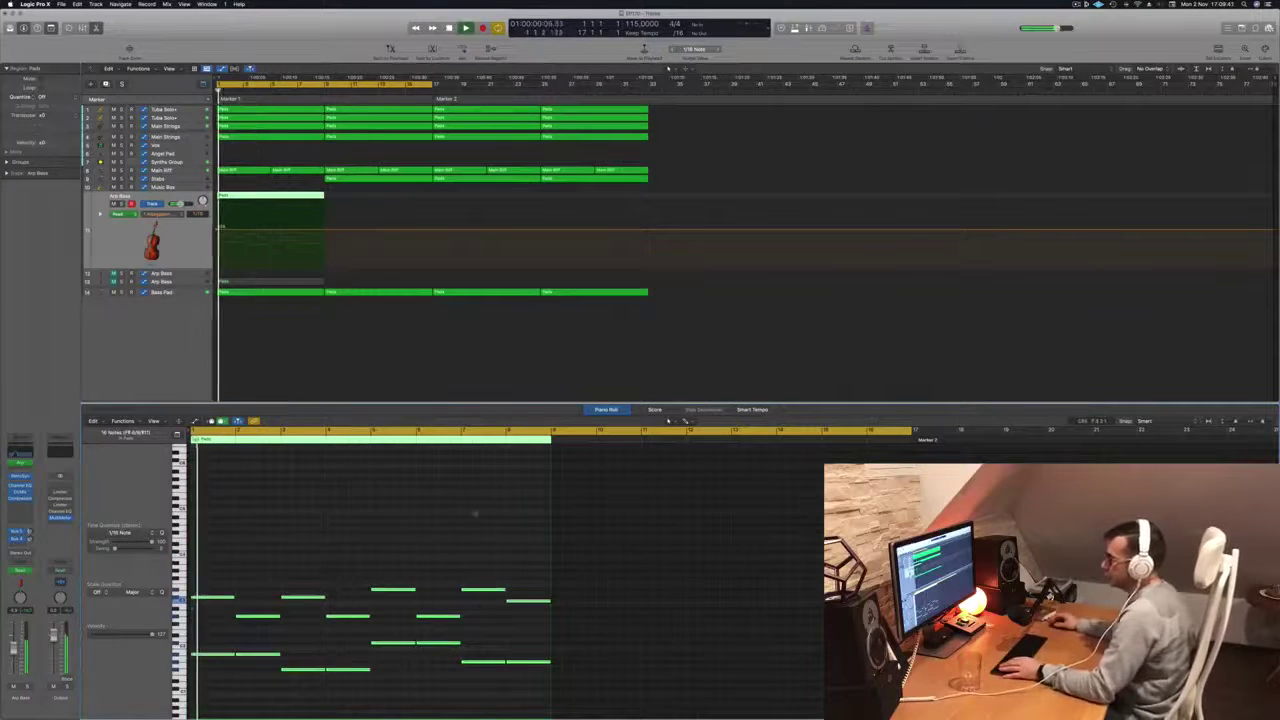
Step: Delete the Pads region from the uppermost Arp Bass track
key(super+Left)
key(super+Left)
key(super+Left)
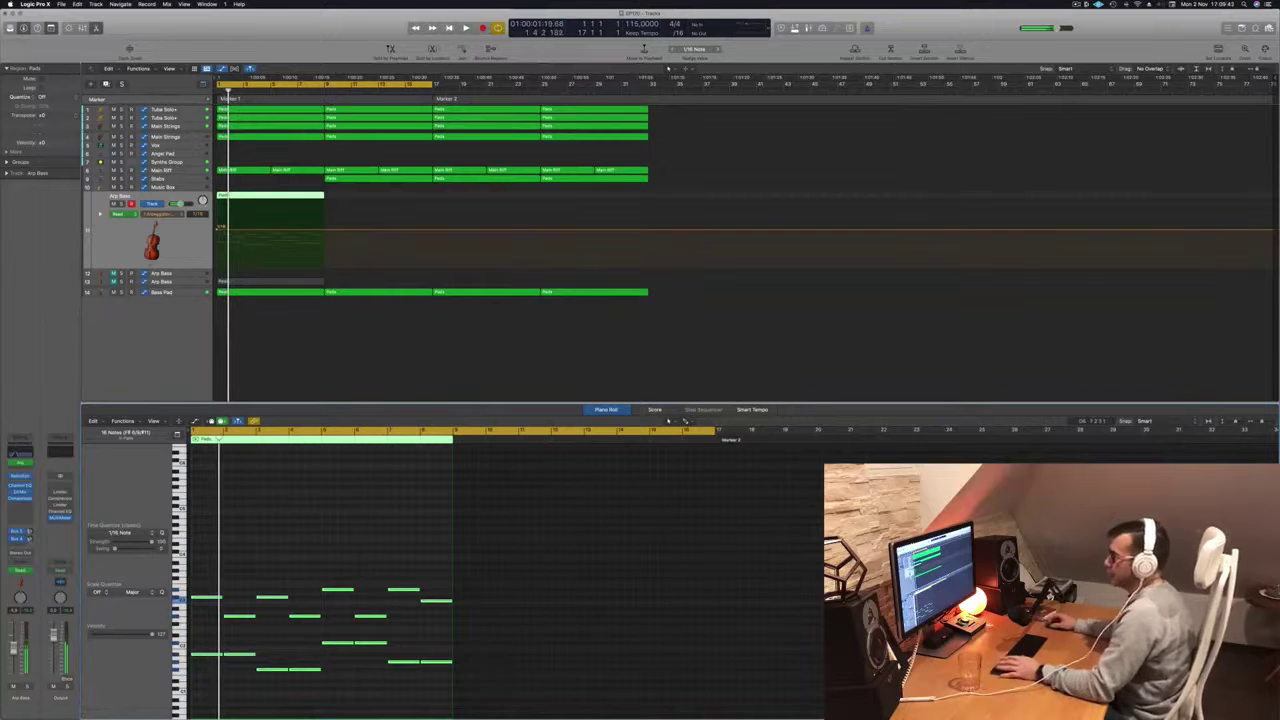
click(255, 194)
key(Delete)
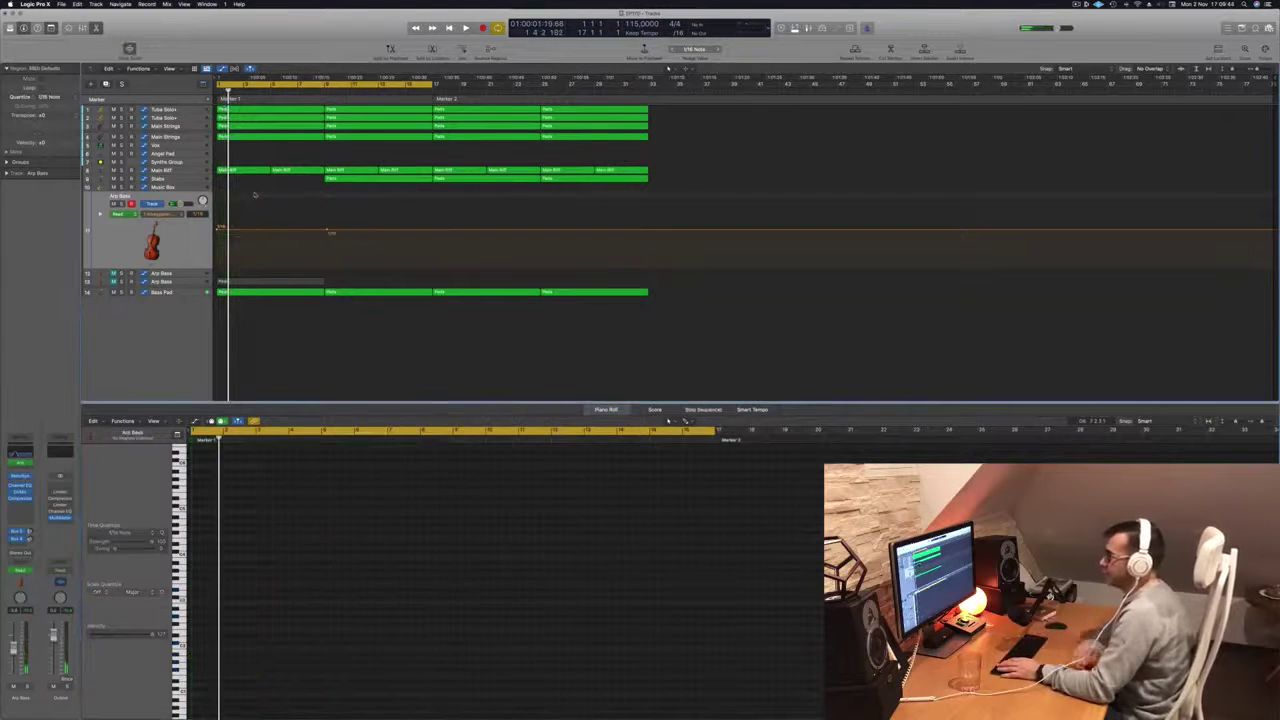
Step: Examine the notes of the first Stabs region and the muted Arp Bass region during playback
click(357, 178)
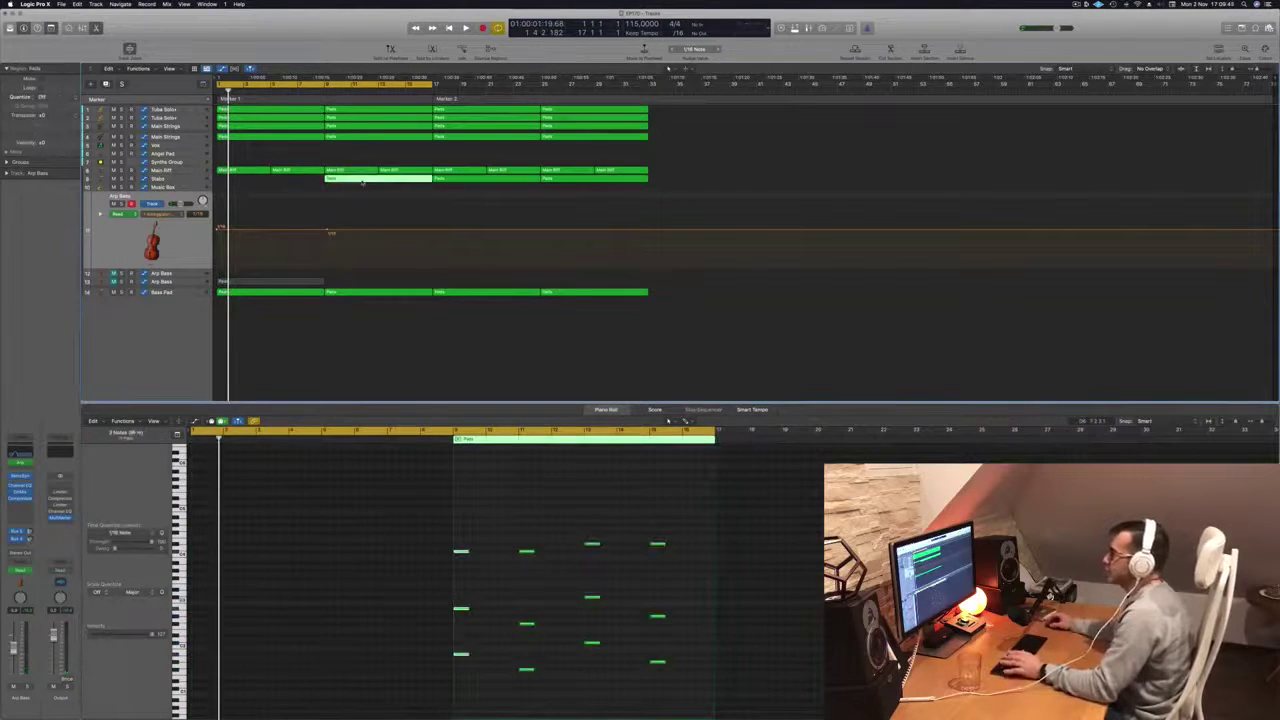
key(space)
click(240, 280)
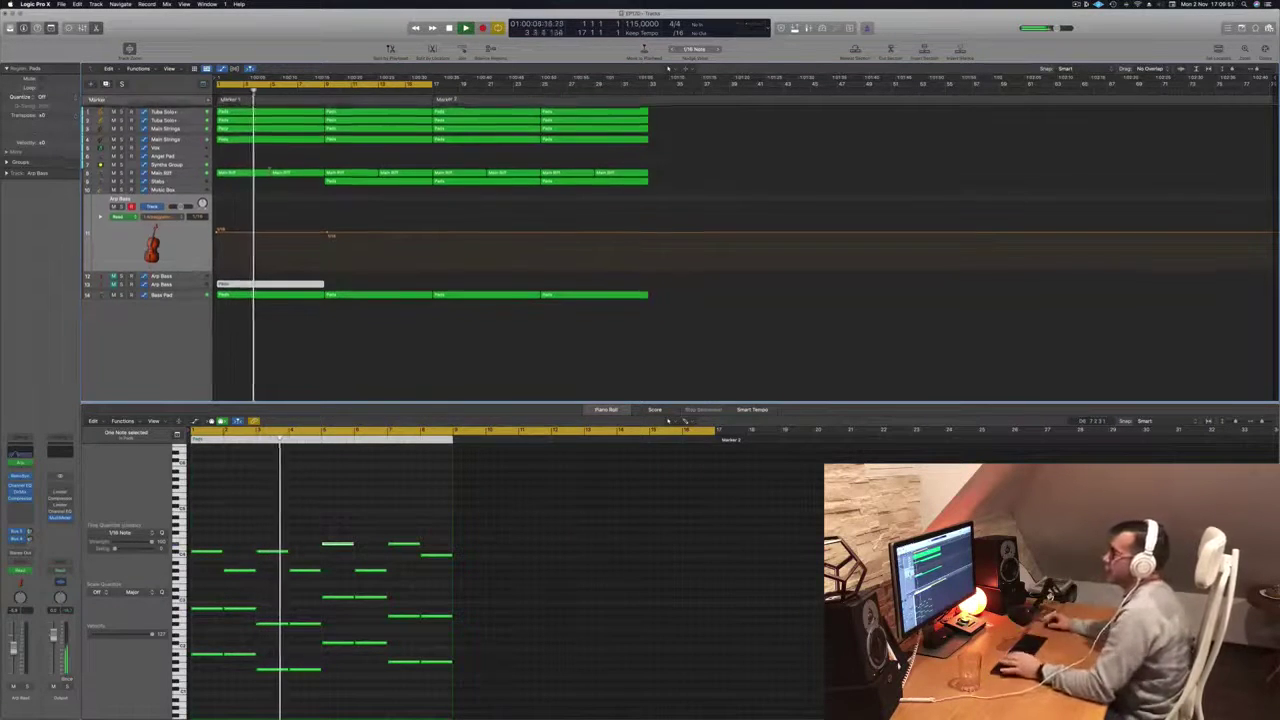
Step: Select the Vox track, return to the song's beginning and stop playback
click(183, 147)
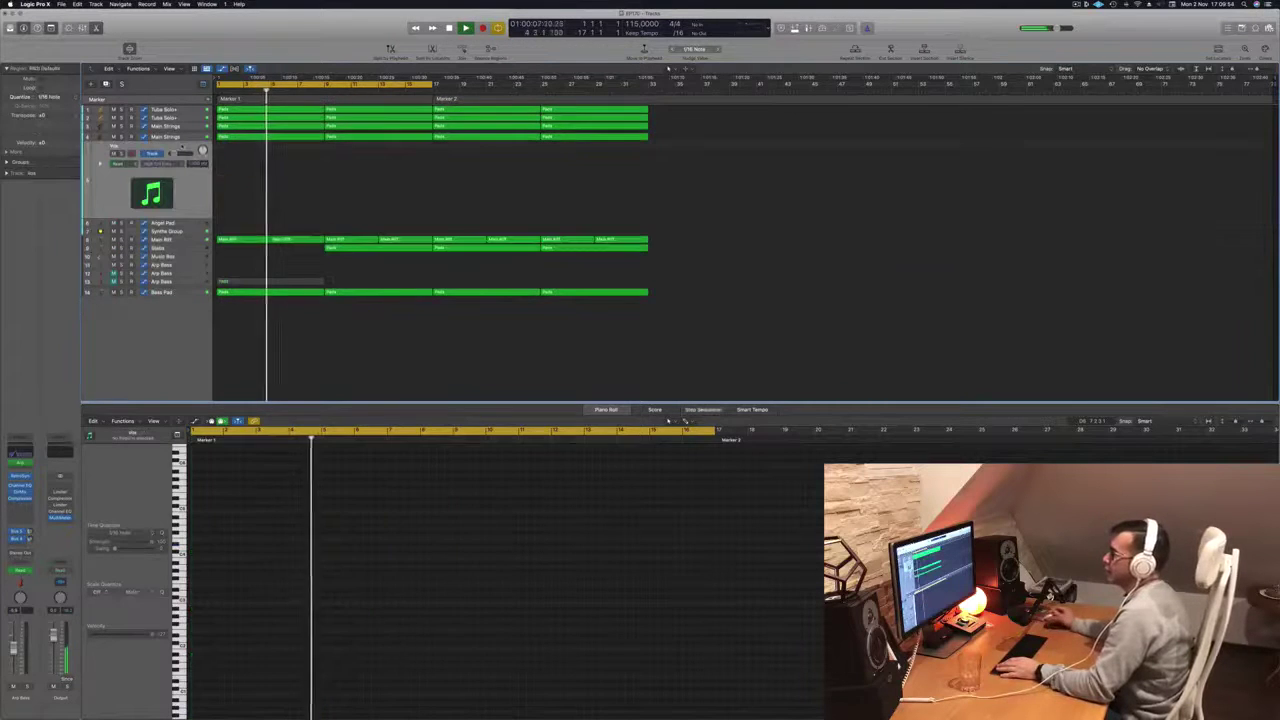
key(Return)
key(space)
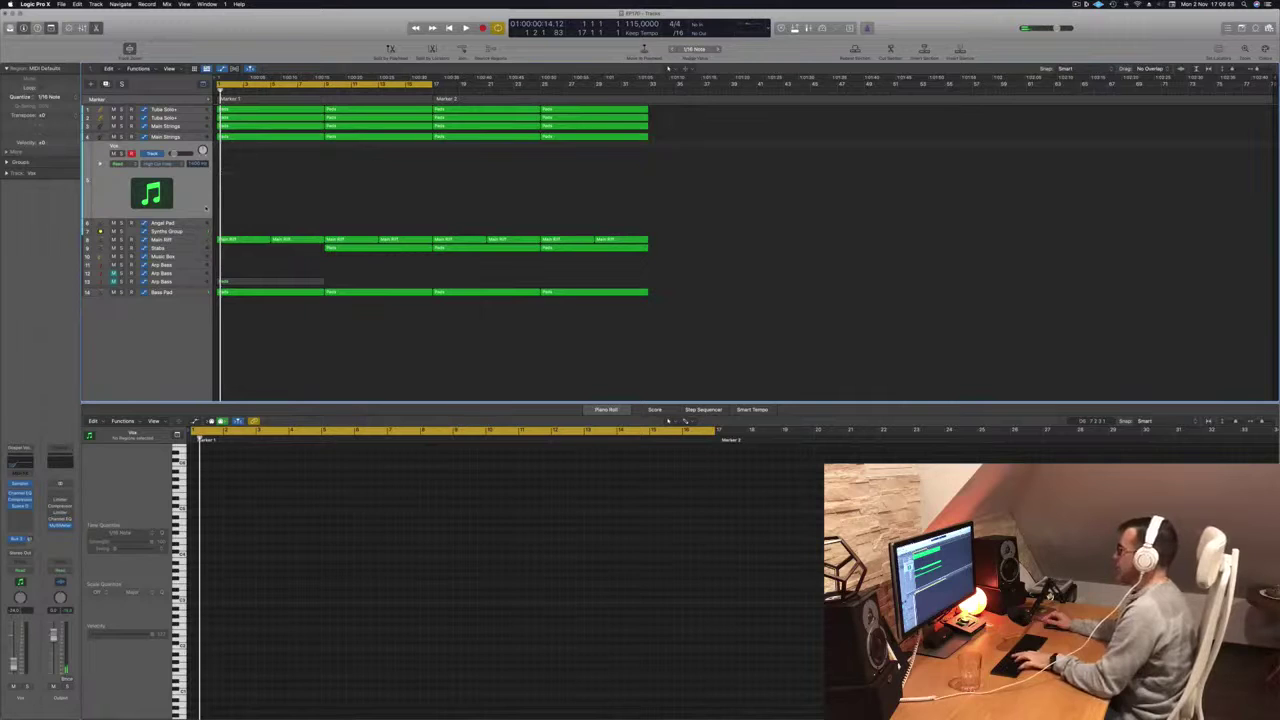
Step: Open Musical Typing for the Vox track and try out notes along with the playing arrangement
key(super+k)
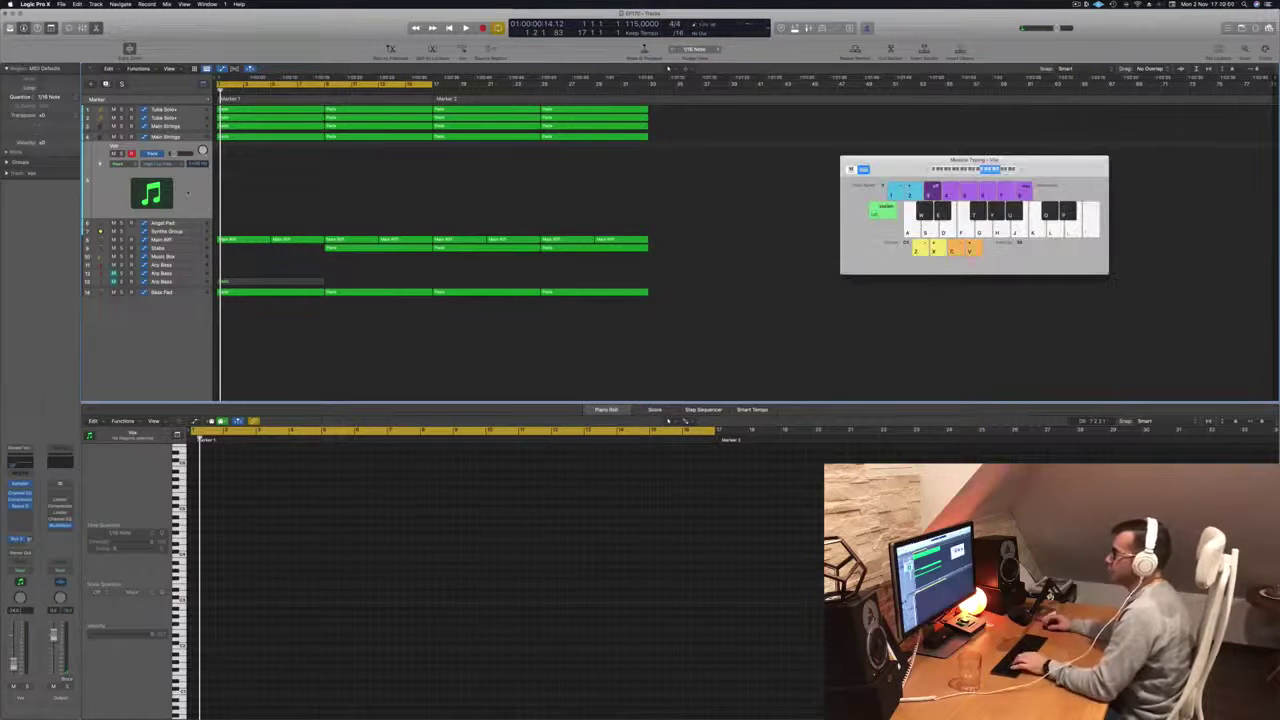
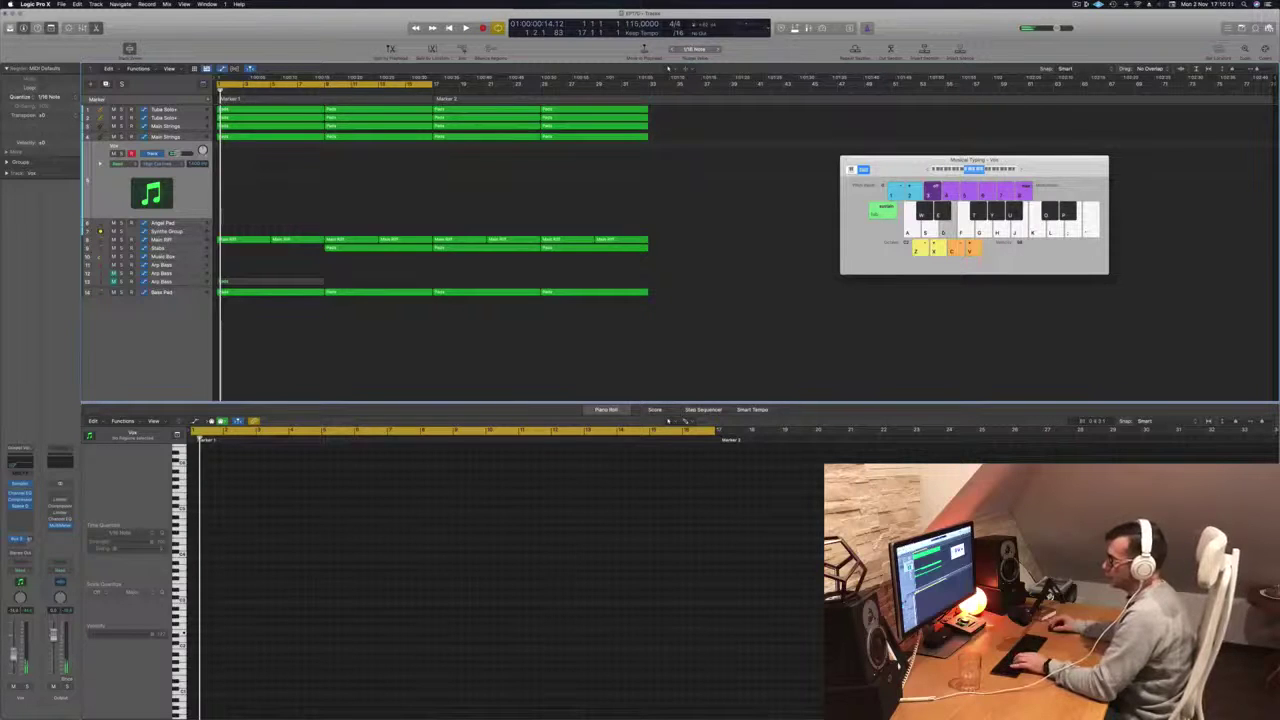
key(space)
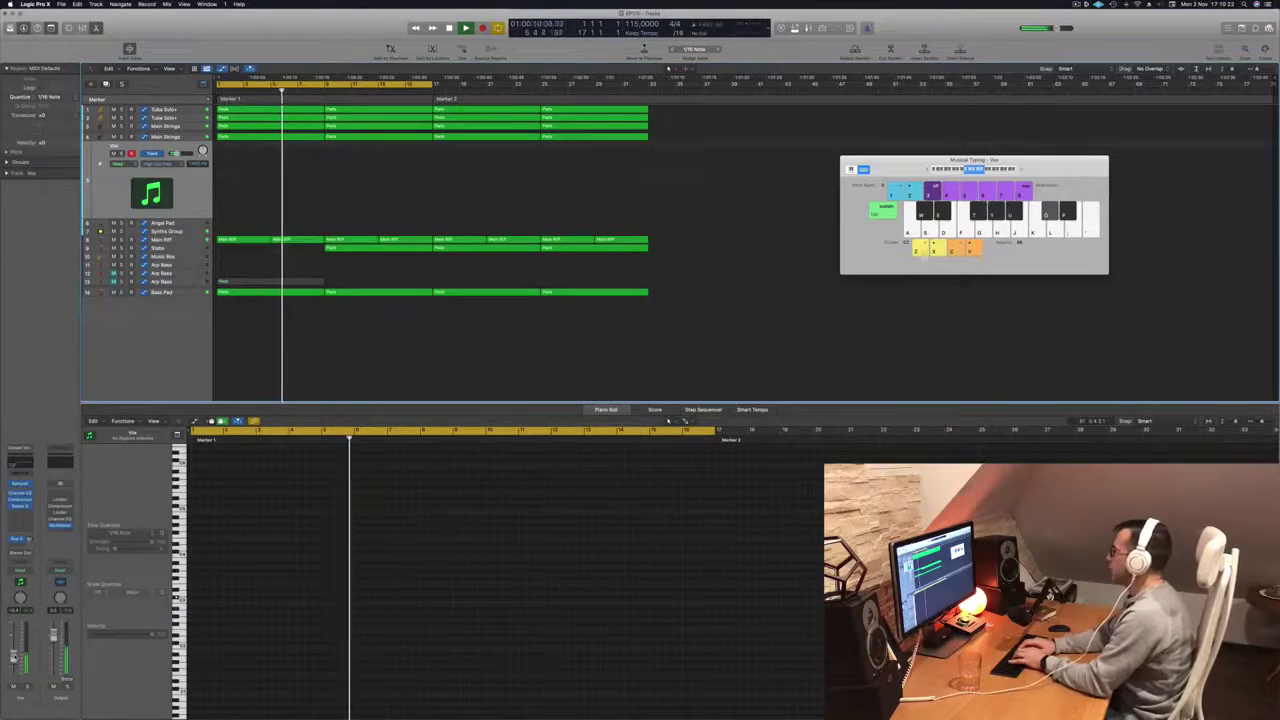
key(i)
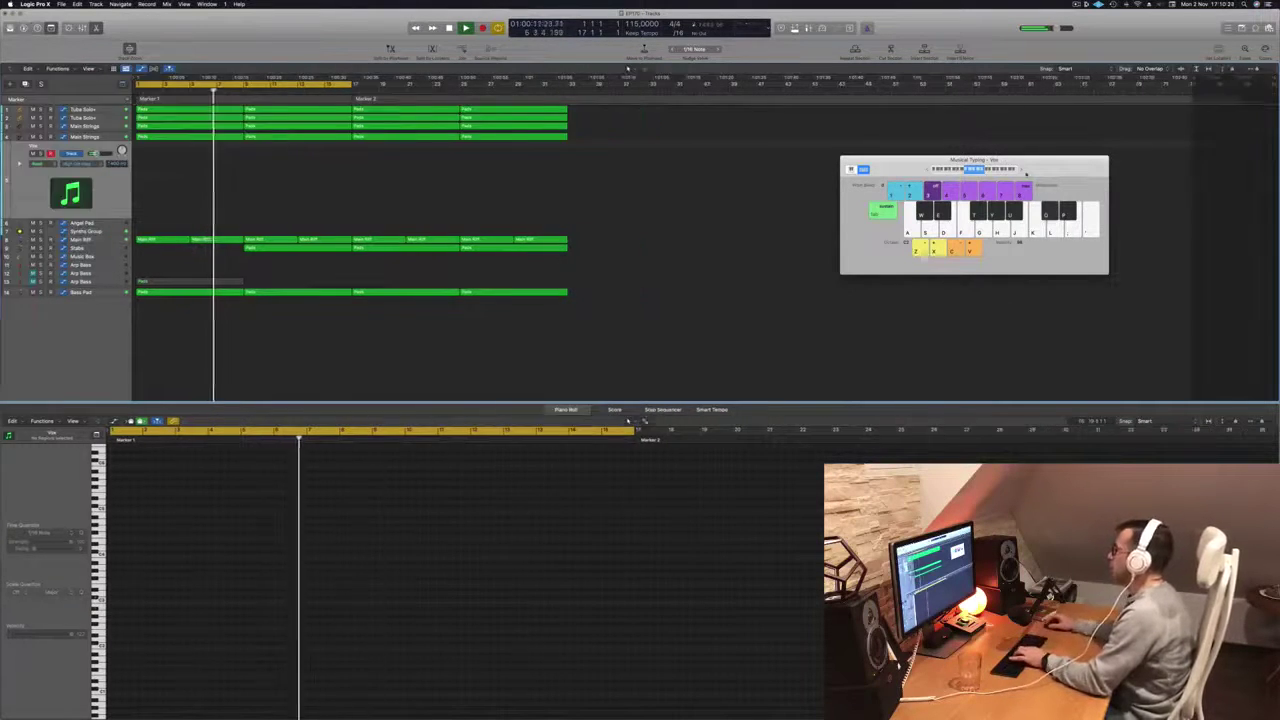
key(i)
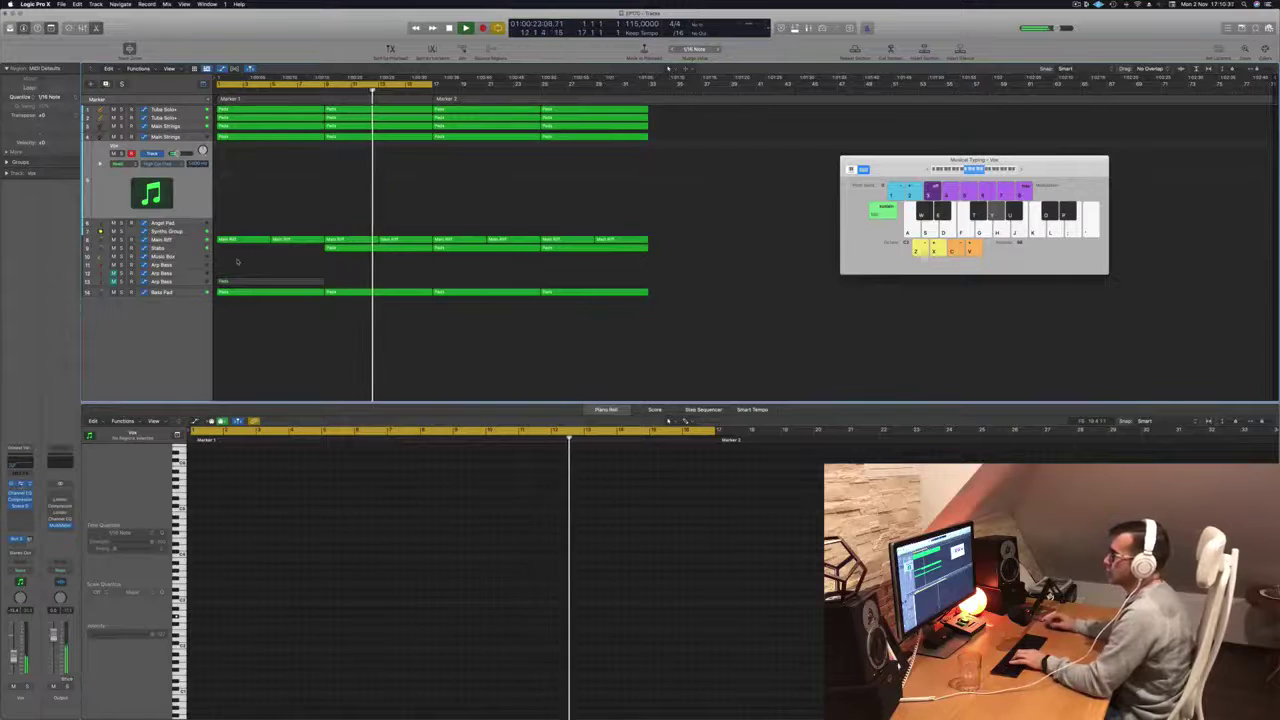
Step: Open the Vox track's Sampler with the Mixed Choir sound and move its window clear of the track regions
click(20, 484)
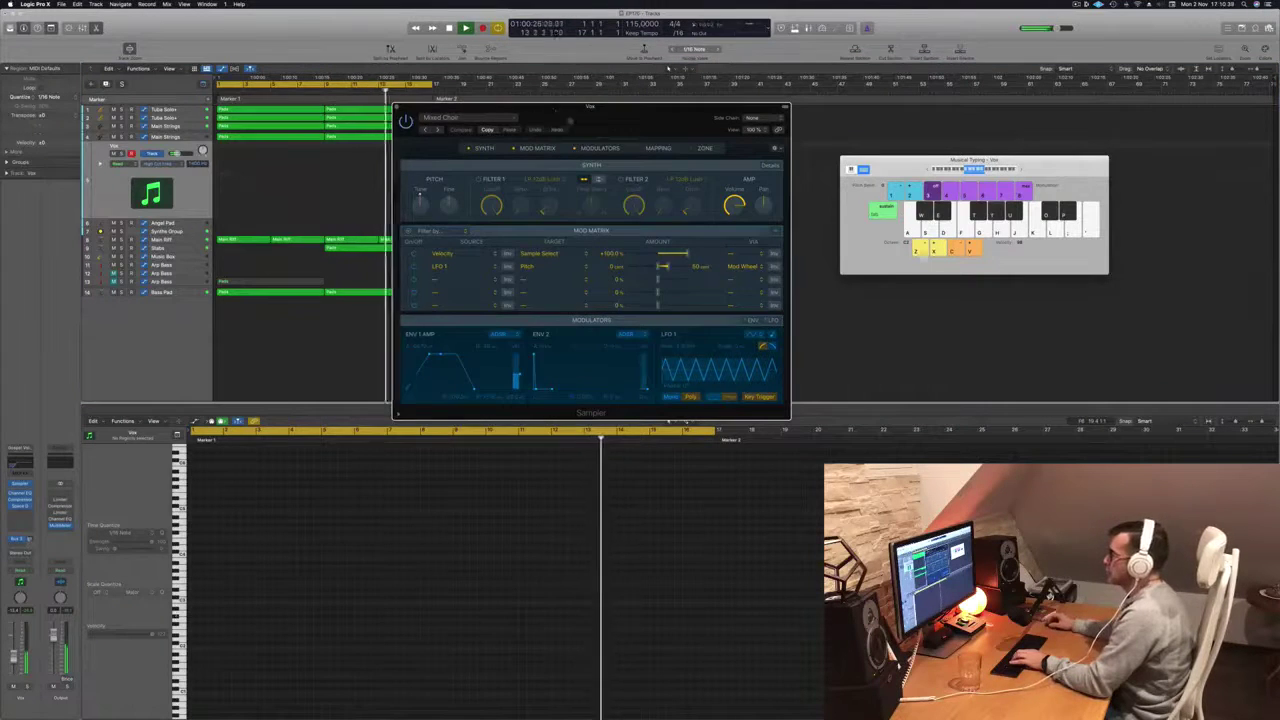
drag(611, 120, 651, 180)
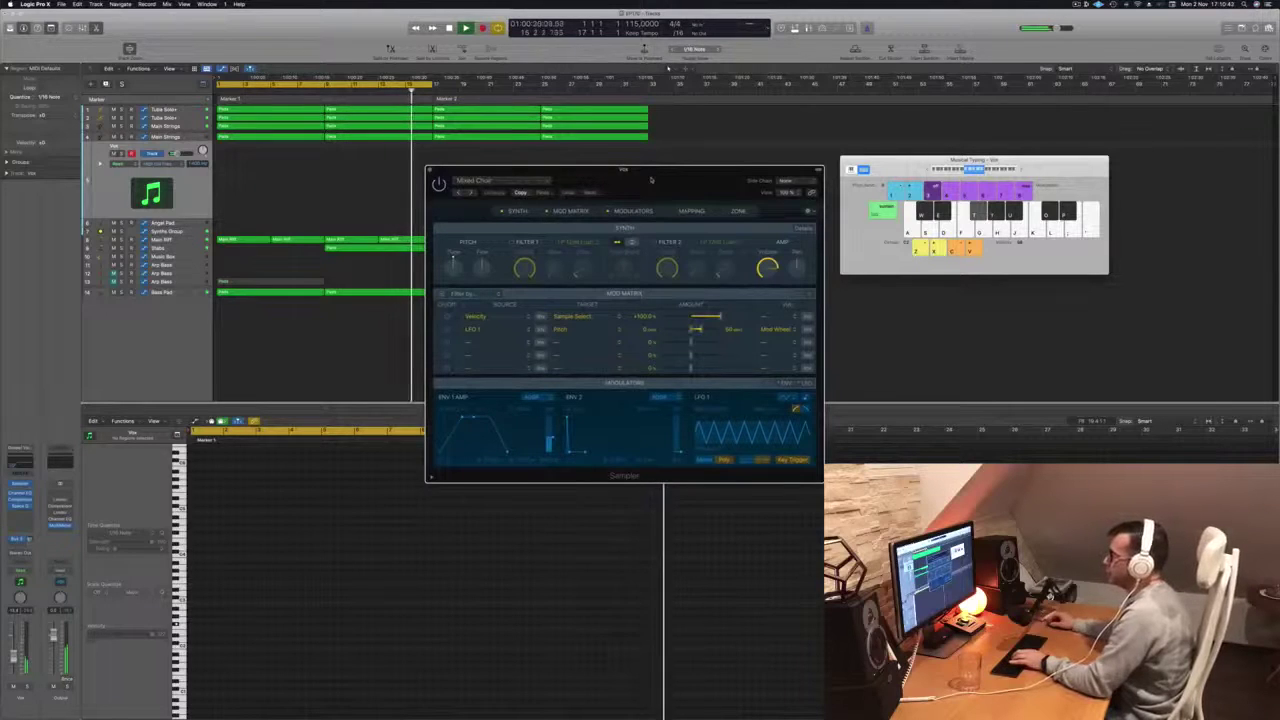
drag(651, 180, 691, 186)
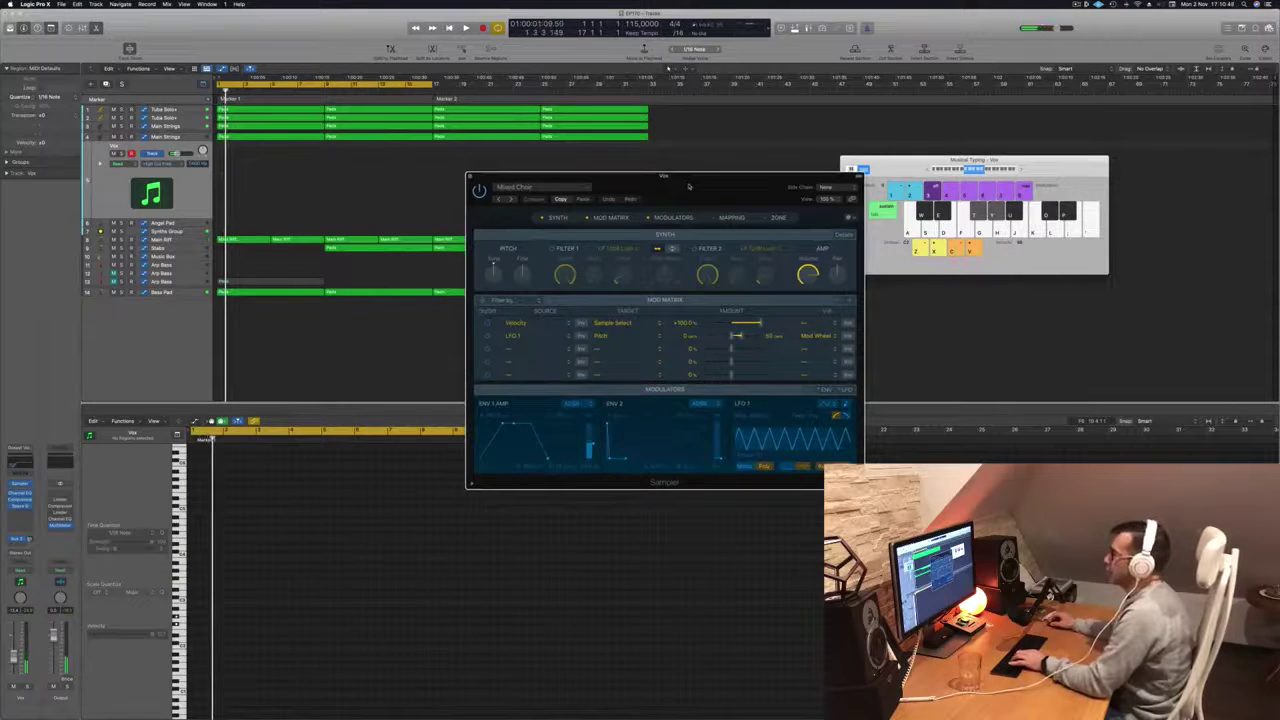
drag(688, 186, 1014, 196)
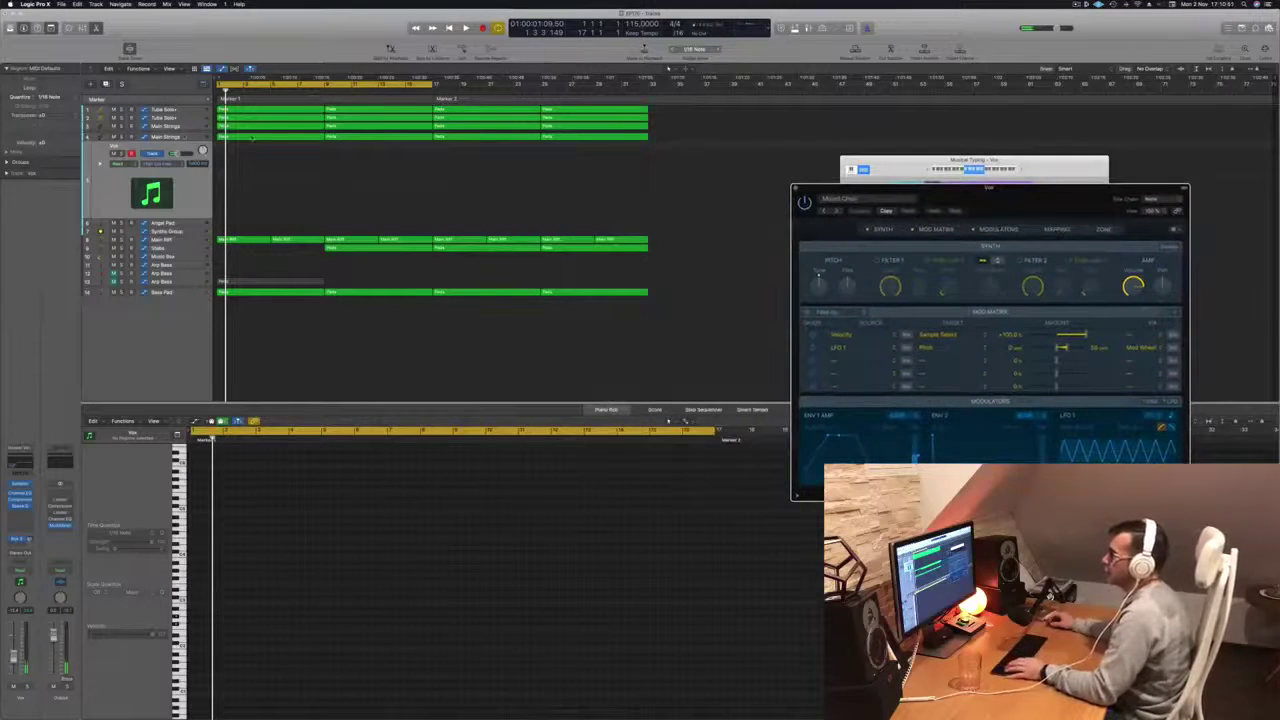
Step: Copy the first region of the lower Main Strings track to the Vox track at bar 1, start playback and delete the copied automation
click(253, 137)
click(254, 126)
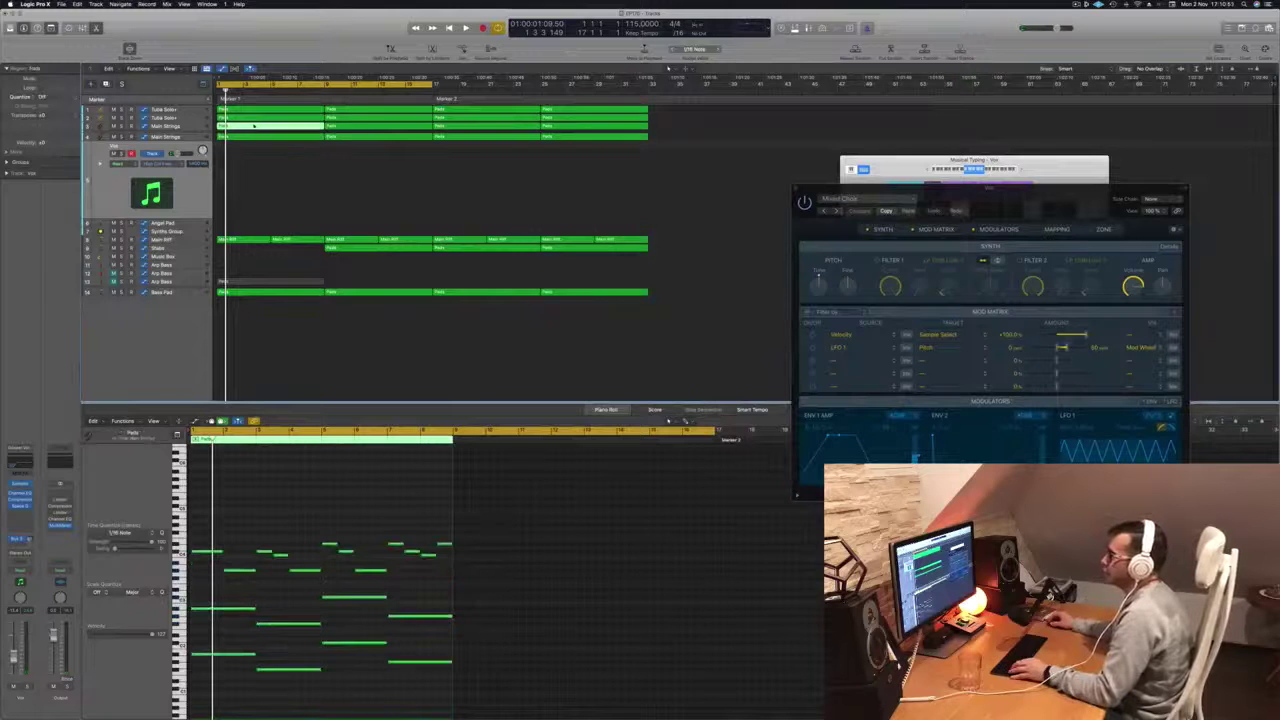
click(256, 136)
drag(256, 138, 256, 183)
key(space)
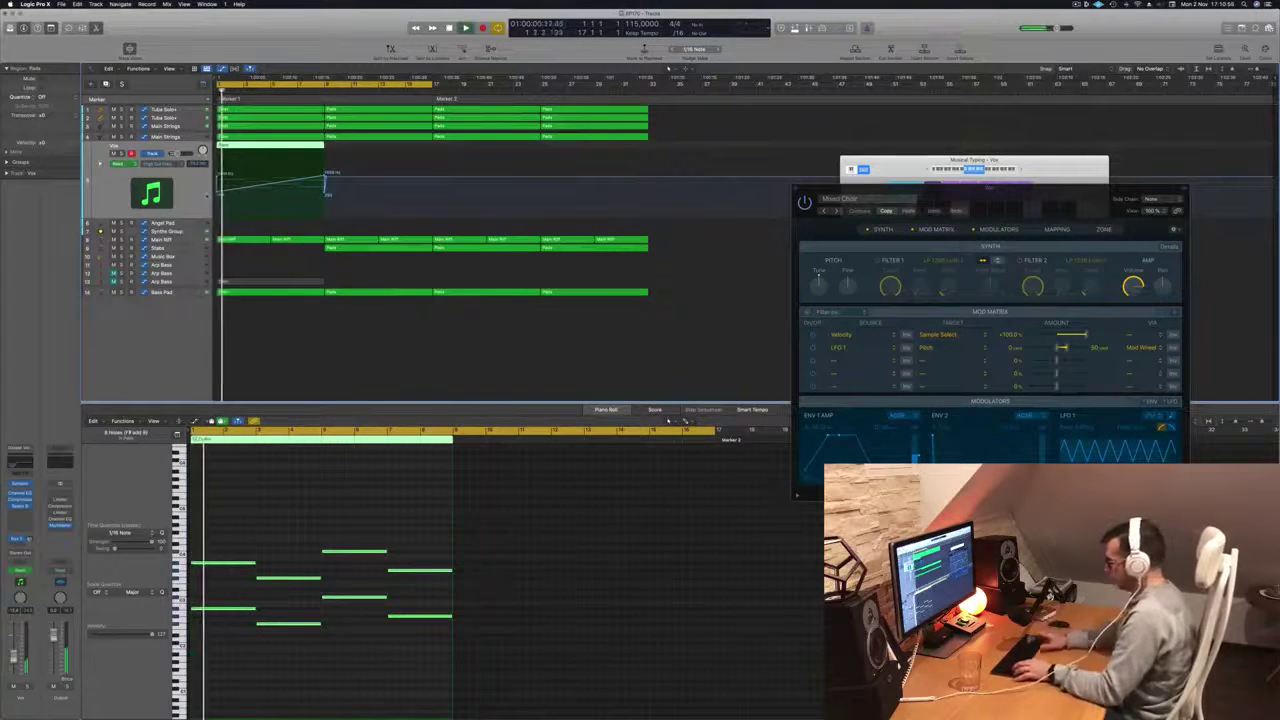
key(ctrl+super+BackSpace)
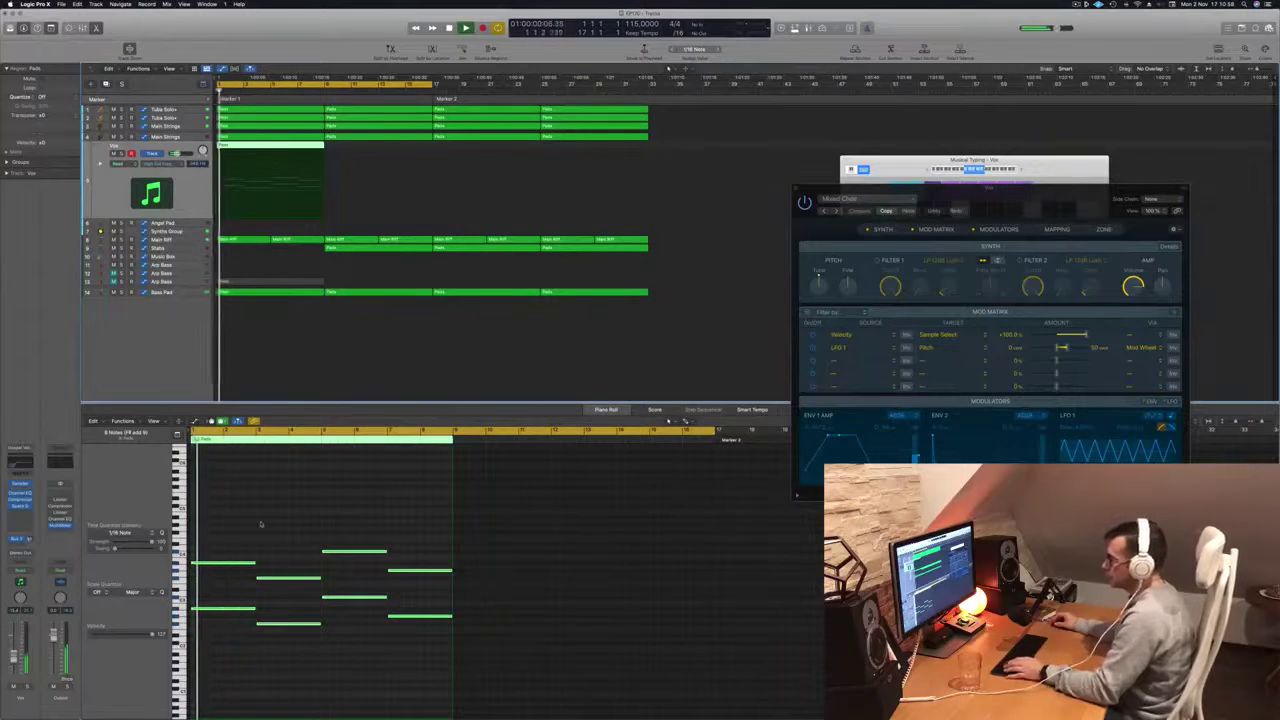
Step: Transpose all notes of the Vox region down one octave and copy the region along the track up to bar 33
click(262, 523)
key(super+a)
key(shift+alt+Down)
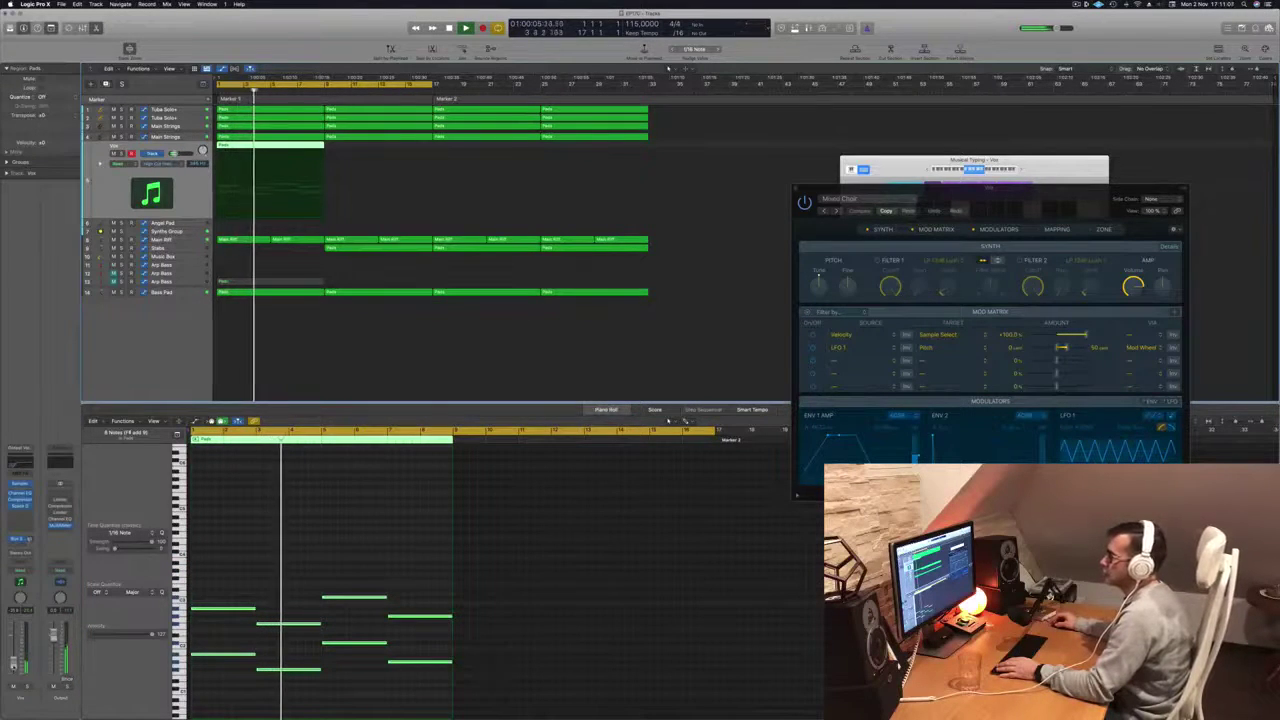
drag(269, 155, 377, 155)
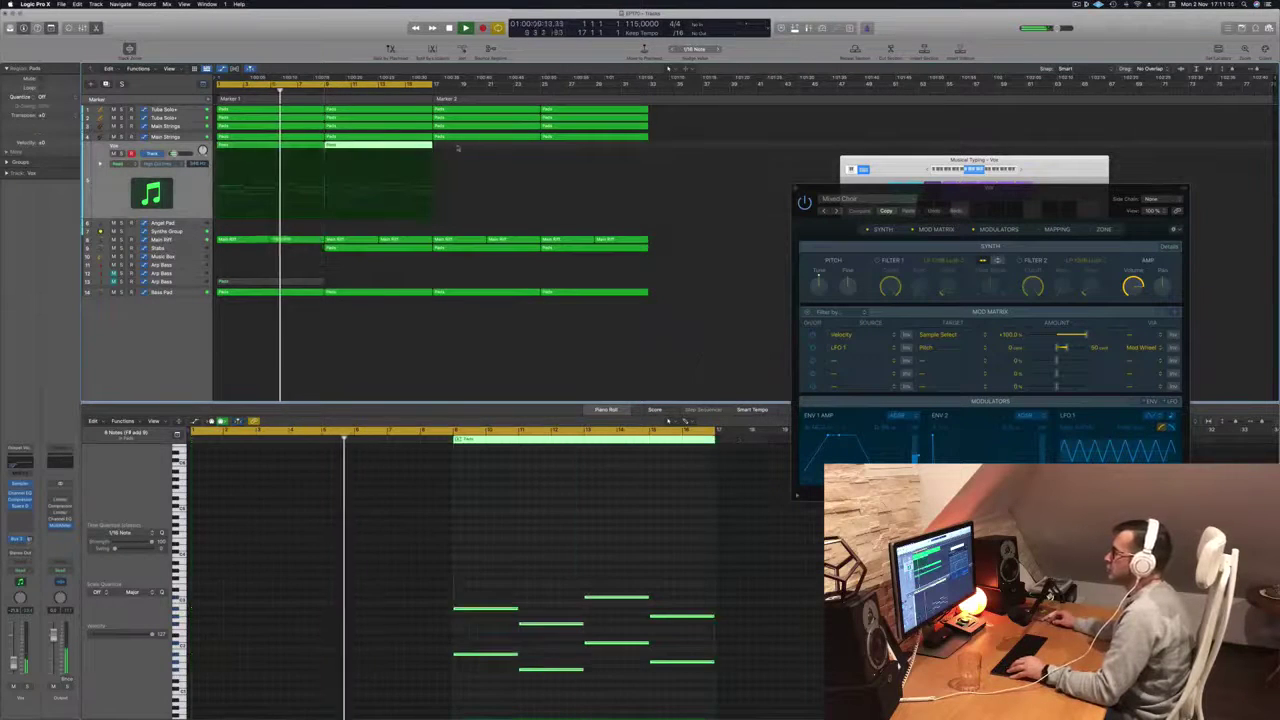
drag(457, 149, 520, 155)
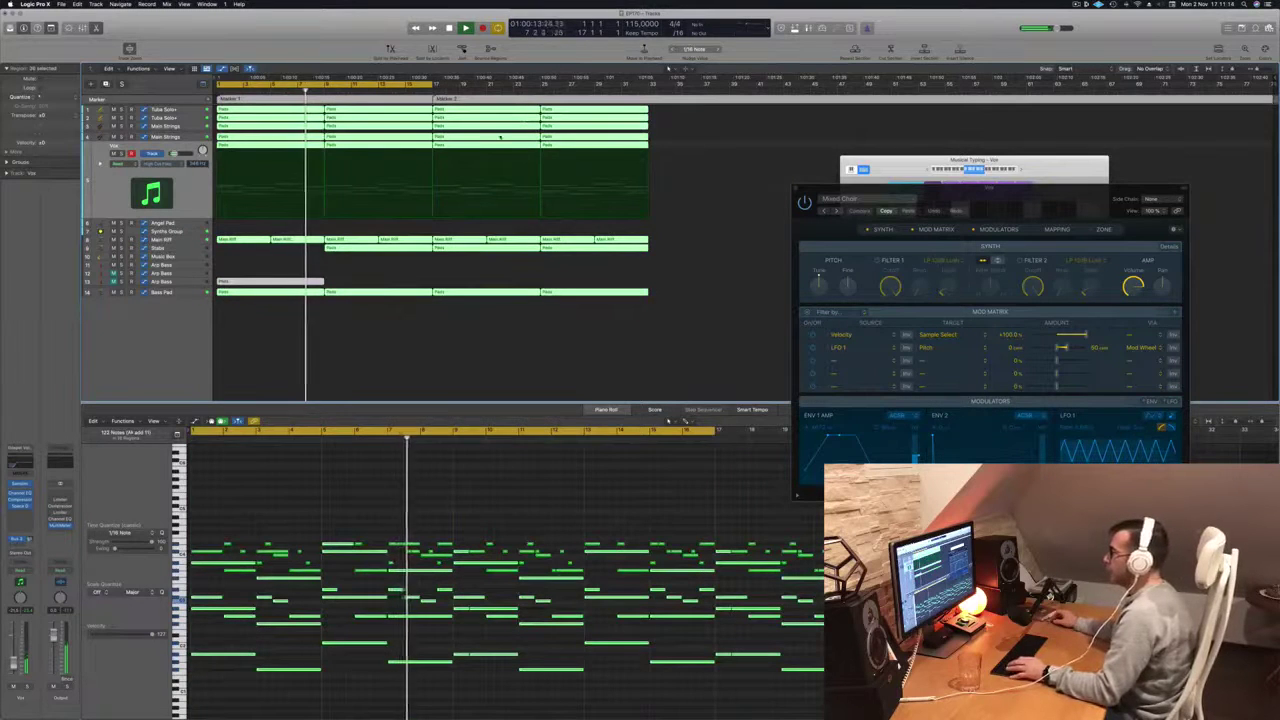
Step: Name all regions in the arrangement after their tracks and clear the selection
right_click(506, 136)
click(535, 145)
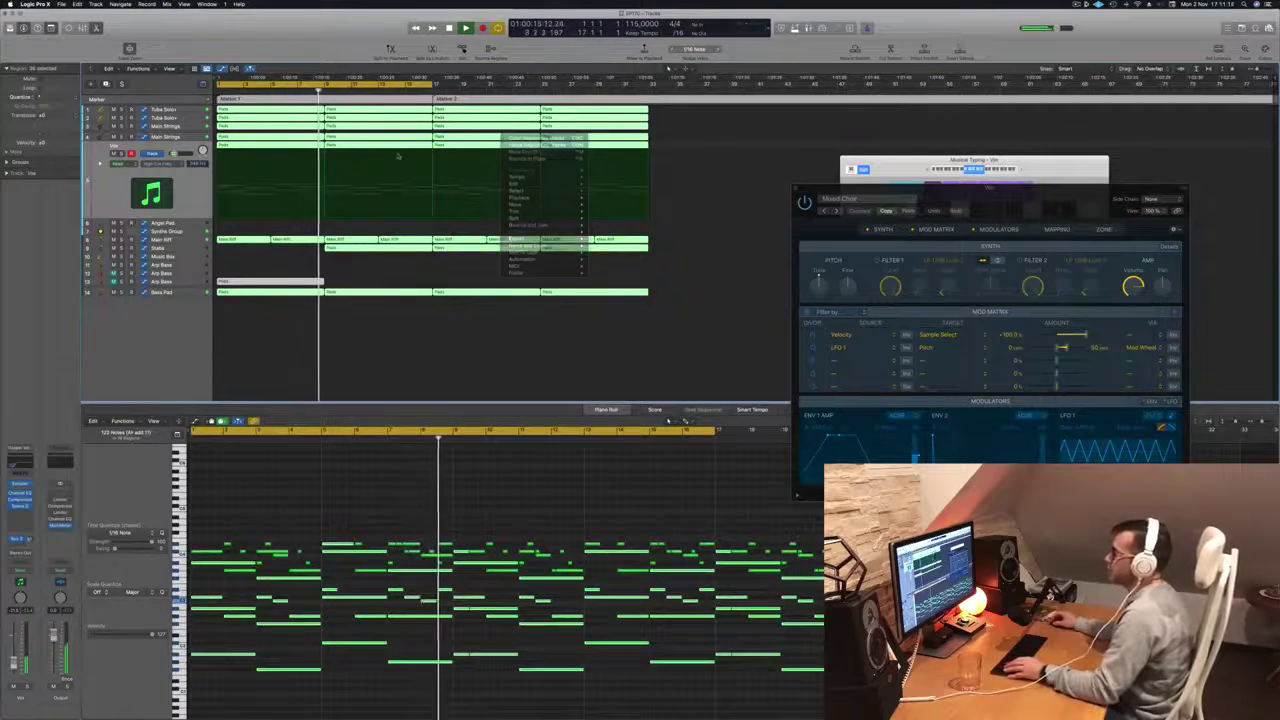
click(367, 316)
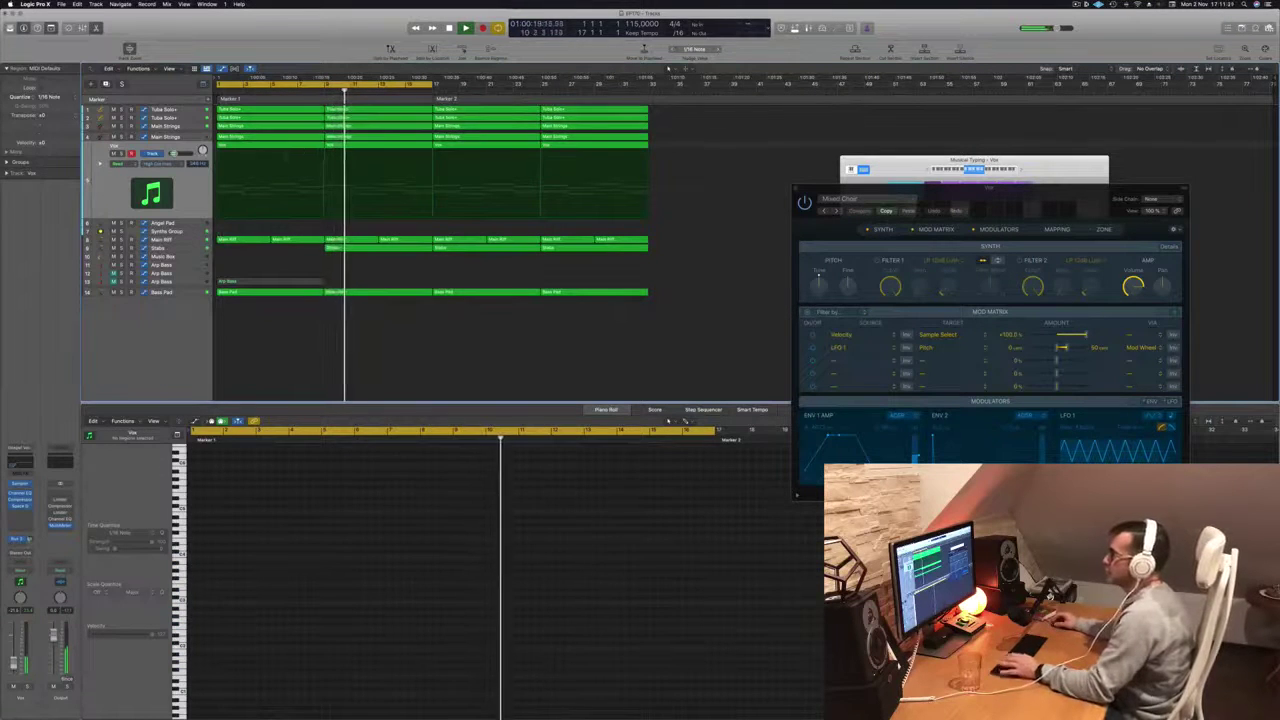
Step: Delete the two Main Riff regions in the first eight bars so the riff enters at bar 9
click(203, 241)
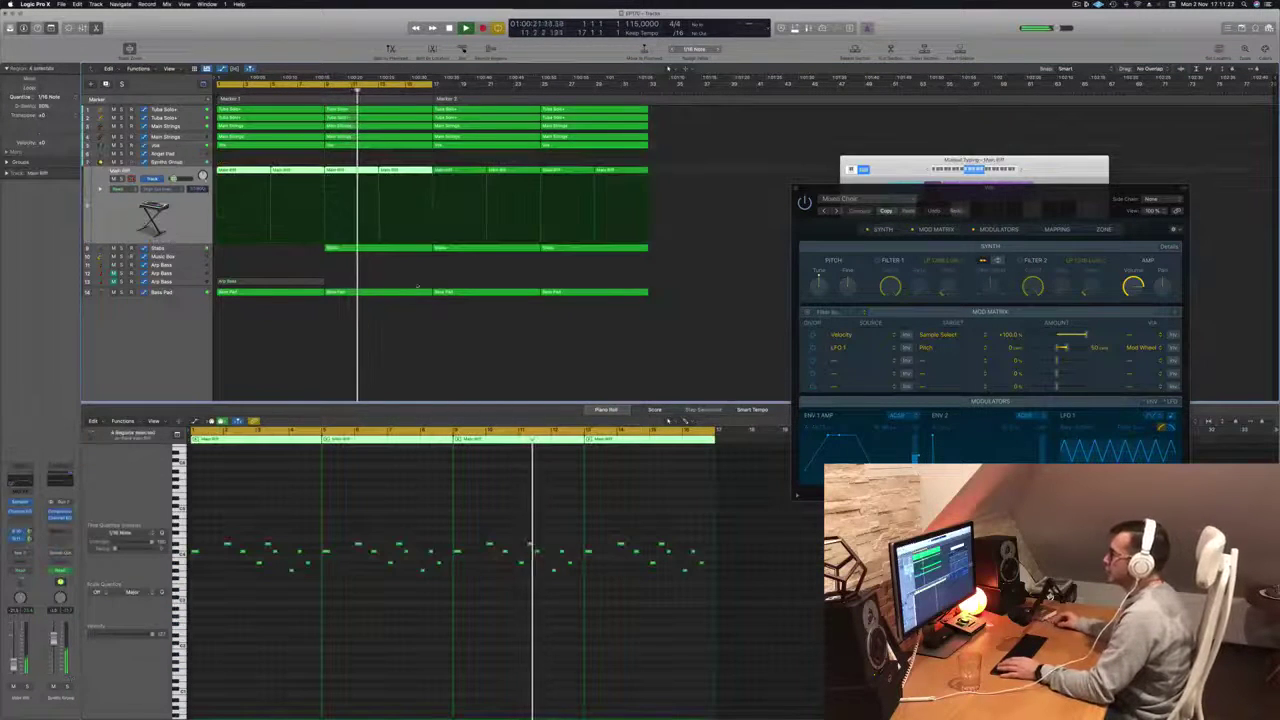
key(space)
click(1076, 5)
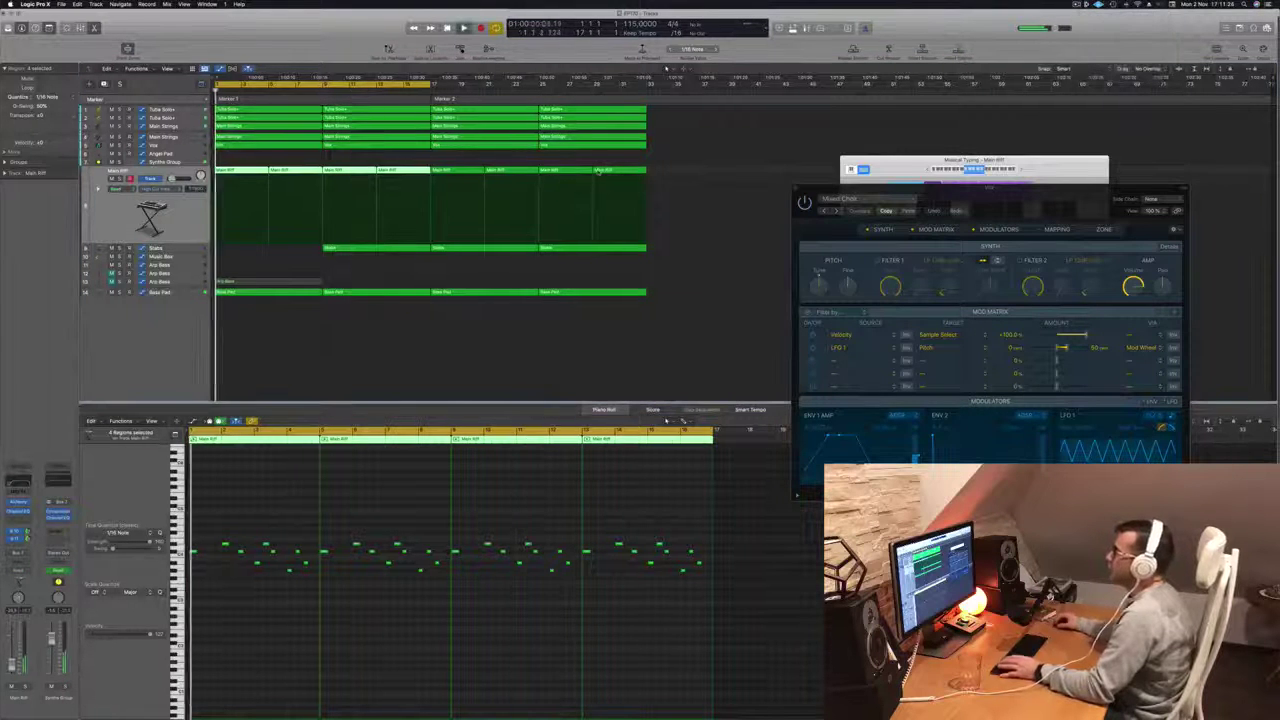
key(space)
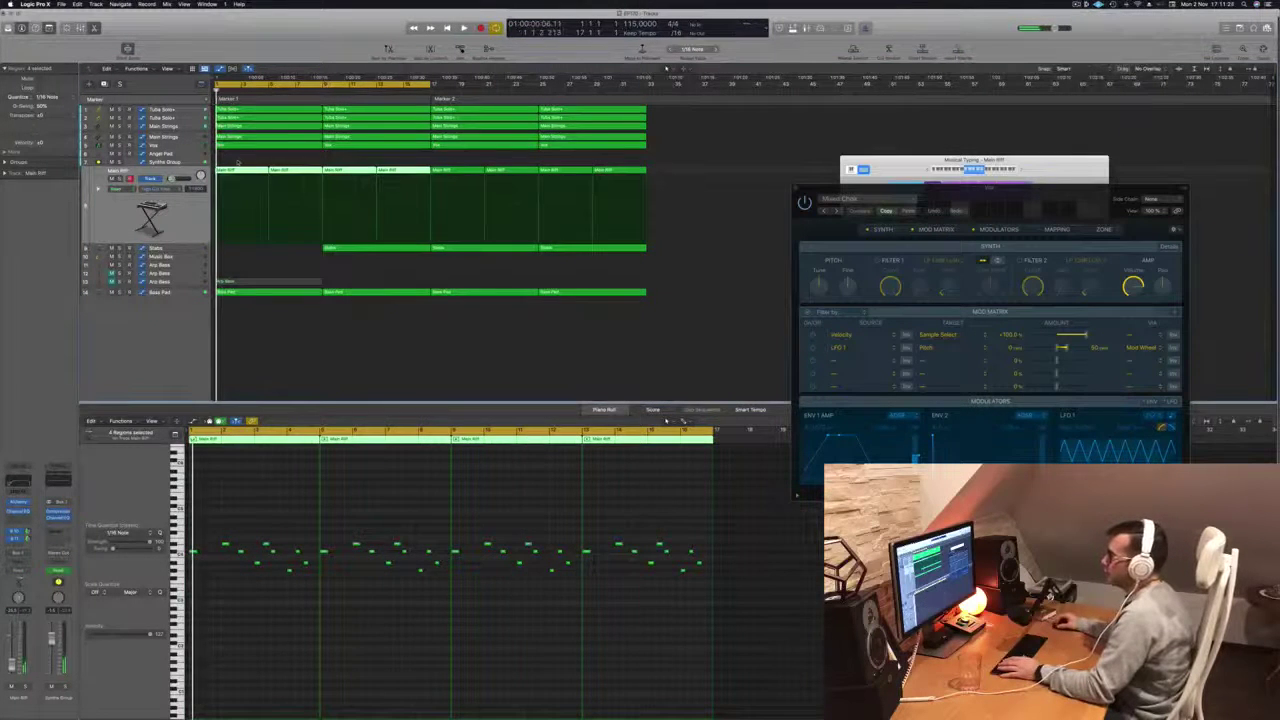
drag(238, 162, 301, 177)
key(Delete)
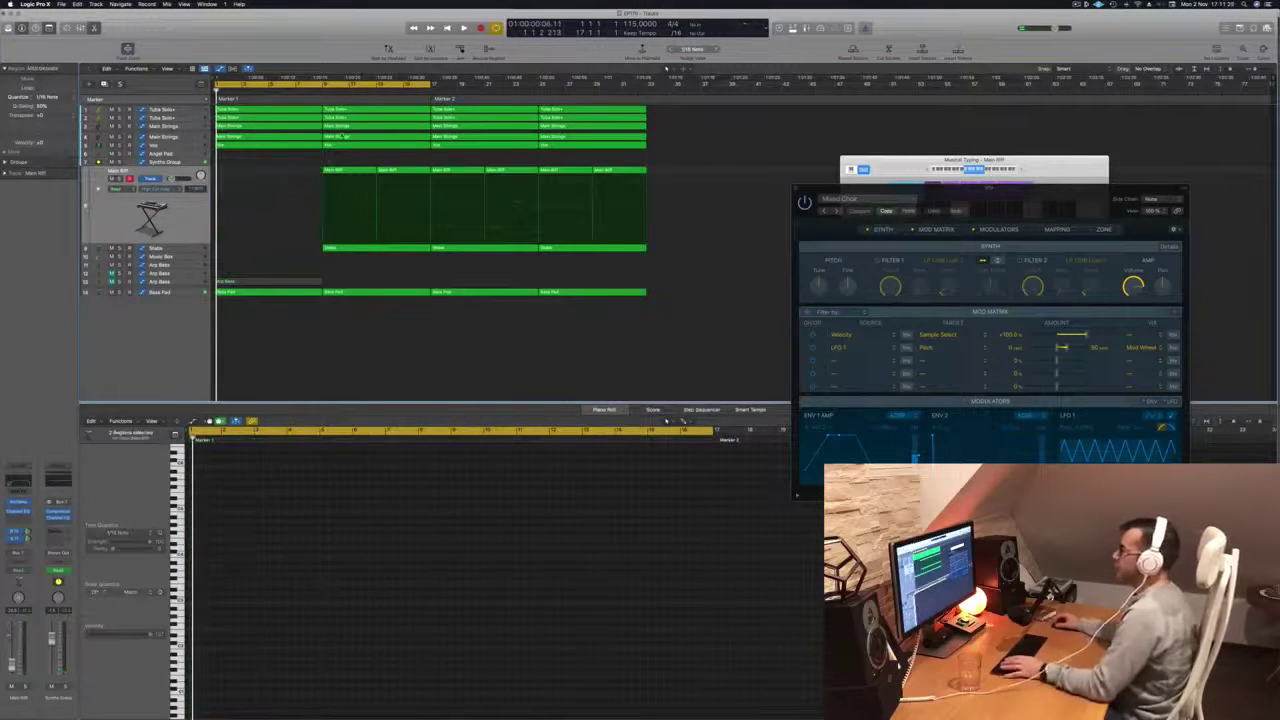
Step: Move the cycle area to bars 17–33 and repeat that section of all tracks, including its marker, twice
mouse_move(381, 83)
mouse_down()
mouse_move(630, 88)
mouse_move(597, 92)
mouse_up()
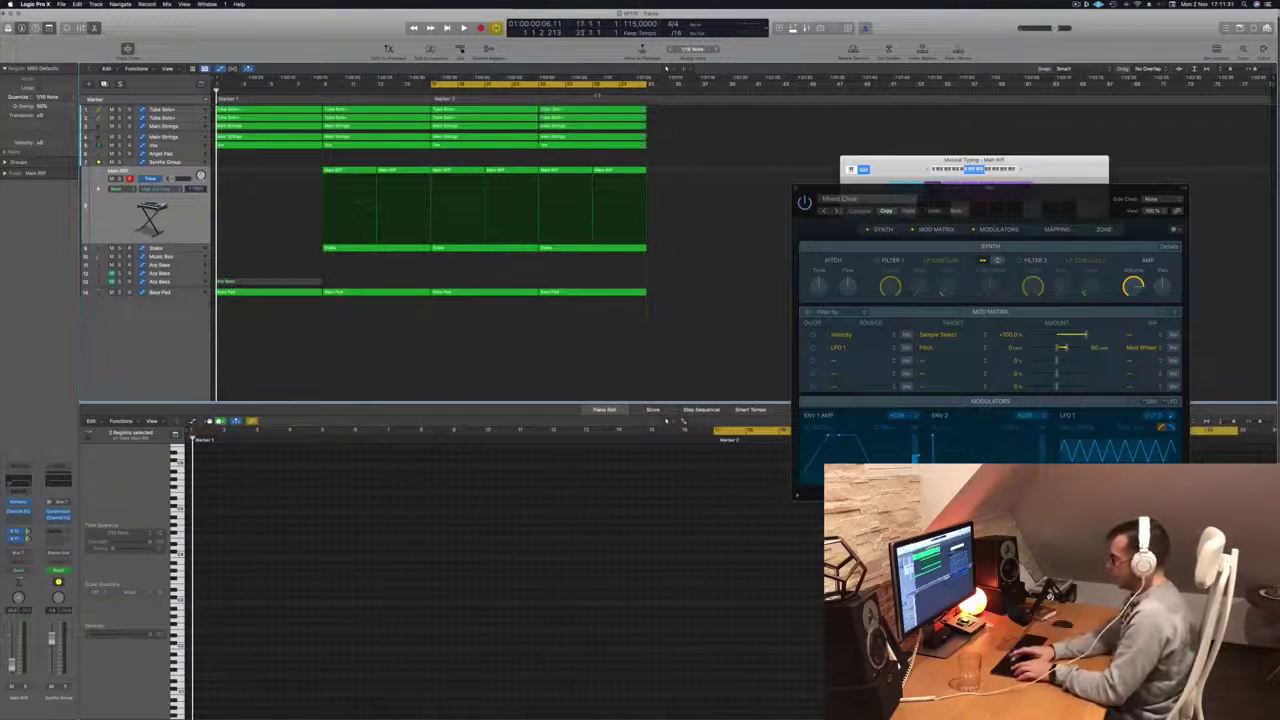
key(super+r)
key(super+r)
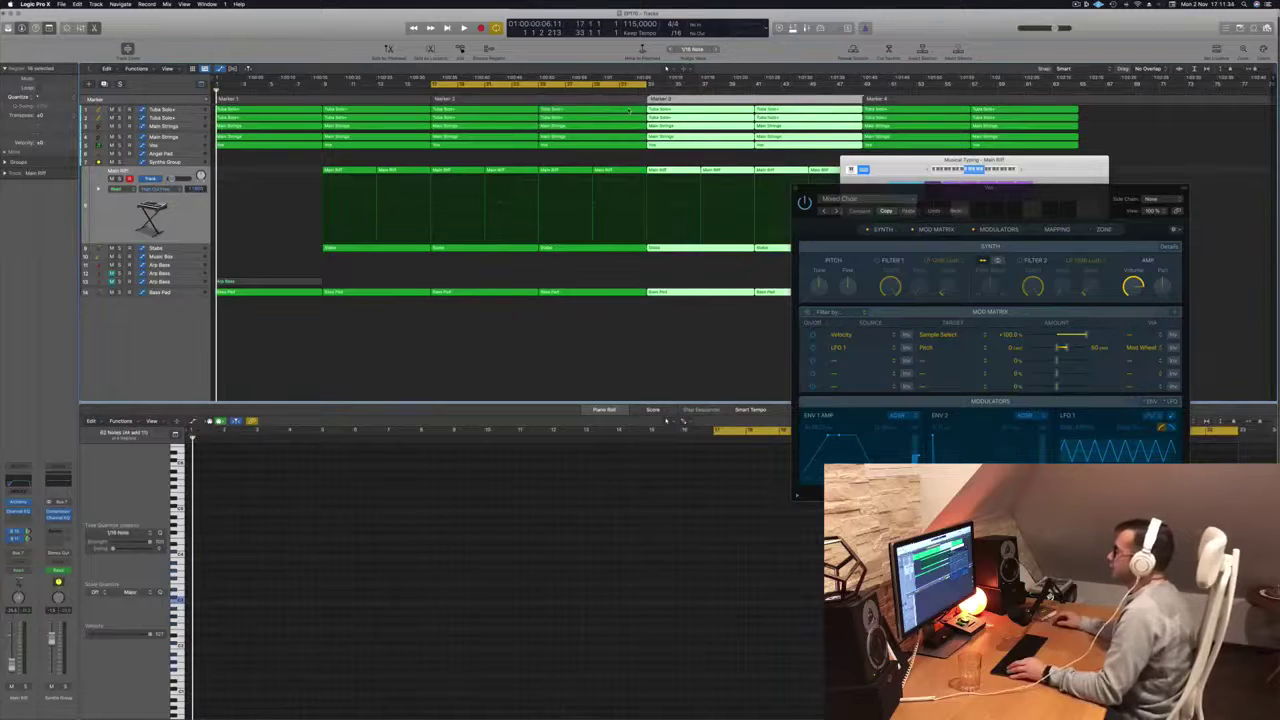
Step: Close the Mixed Choir Sampler window and move Musical Typing below the track regions, with a brief playback check
drag(864, 191, 764, 204)
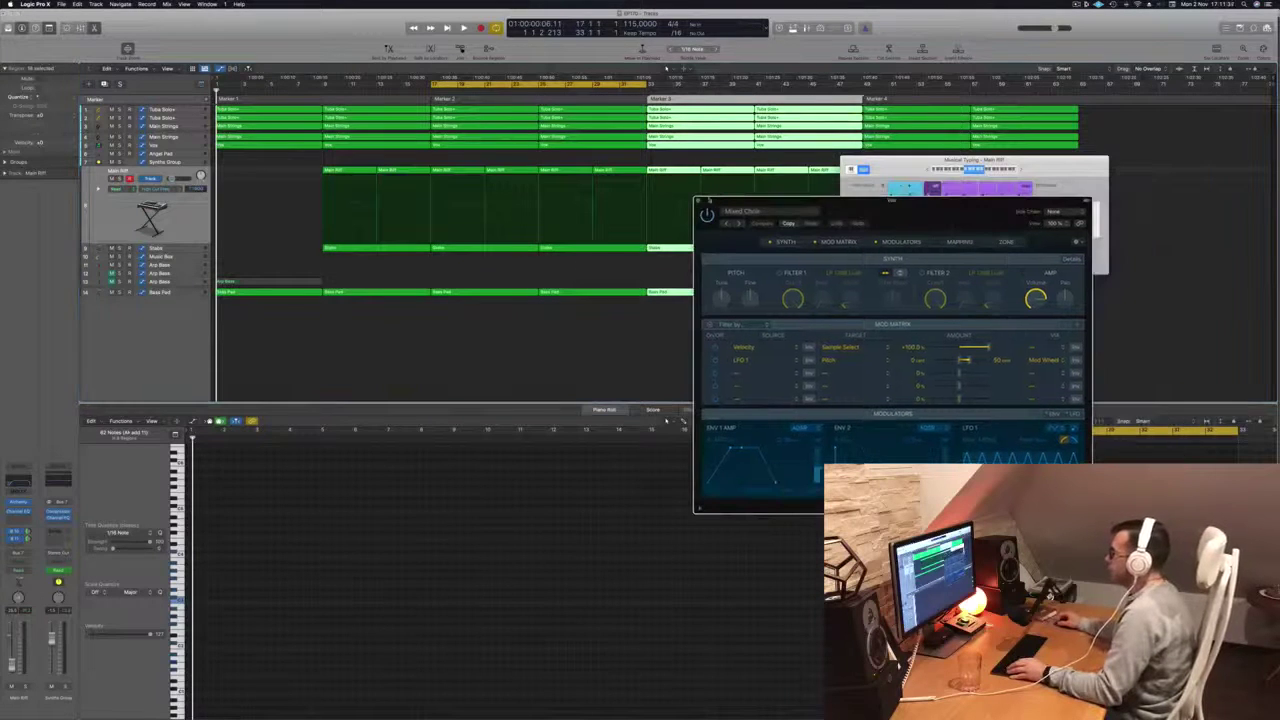
click(699, 202)
drag(920, 160, 790, 373)
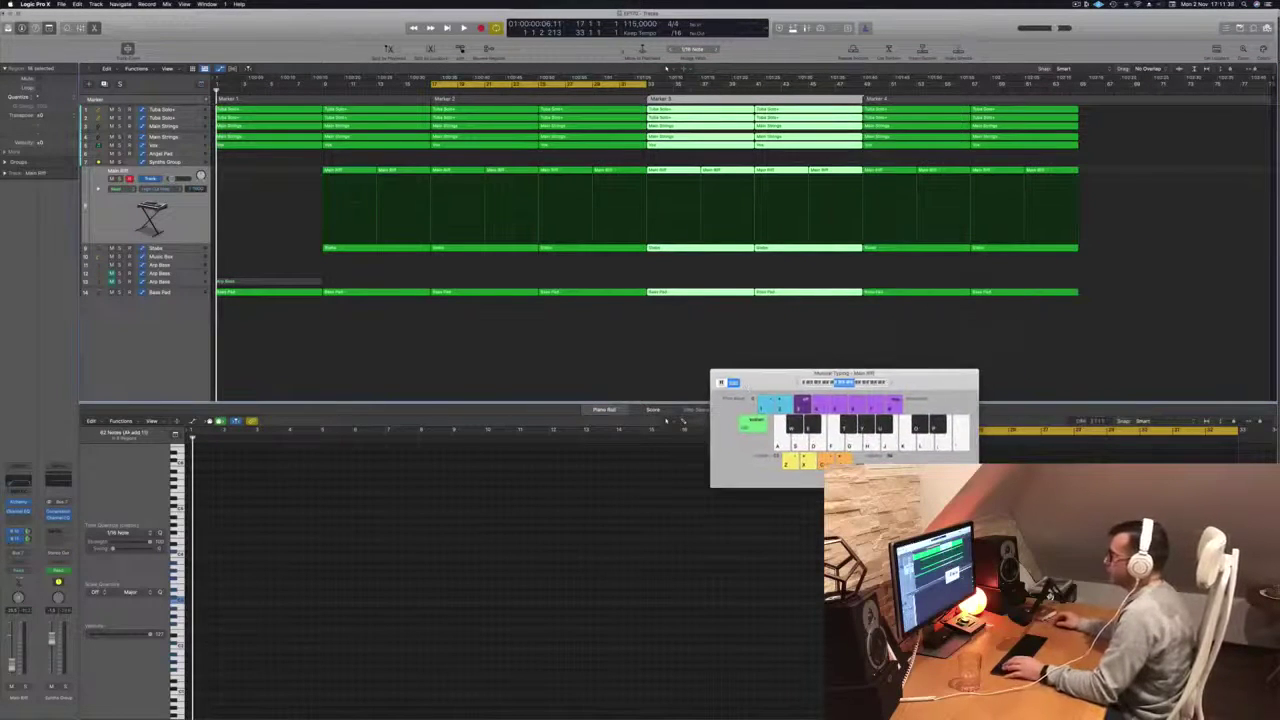
key(space)
key(space)
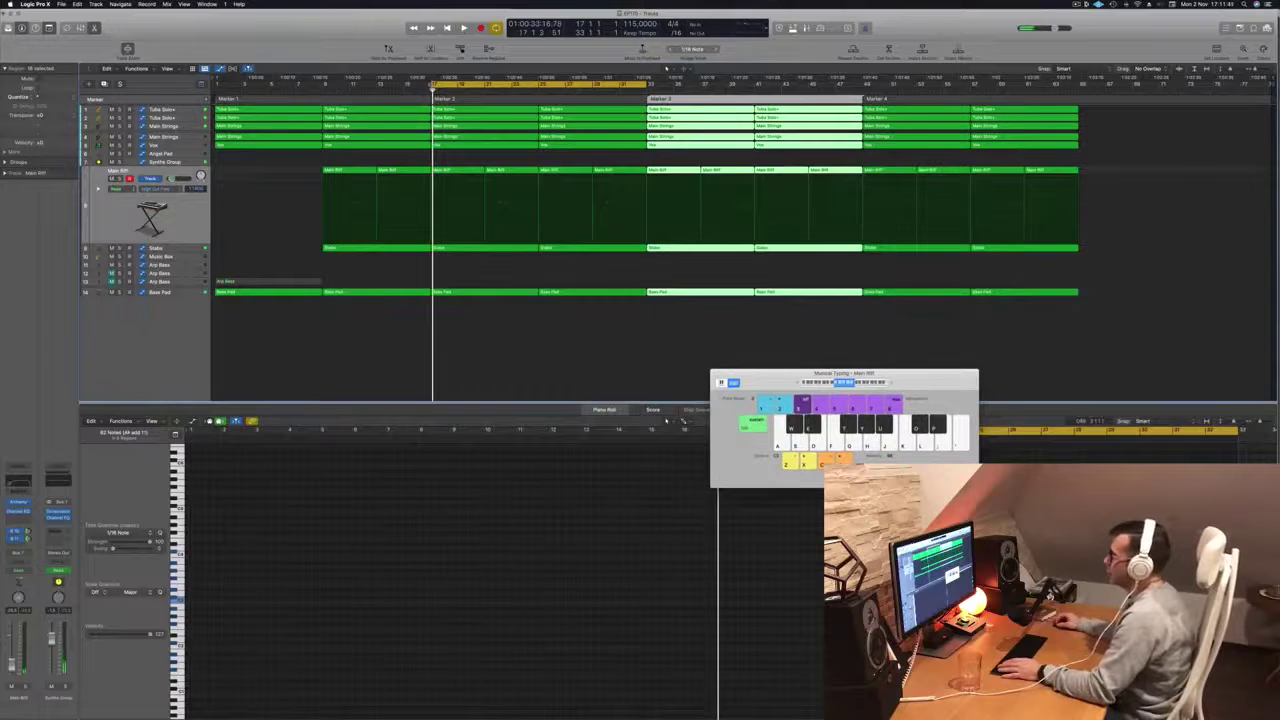
Step: Extend the cycle area back to bar 1, enlarge the track heights and deselect all regions
drag(434, 84, 217, 84)
key(super+Down)
key(super+Down)
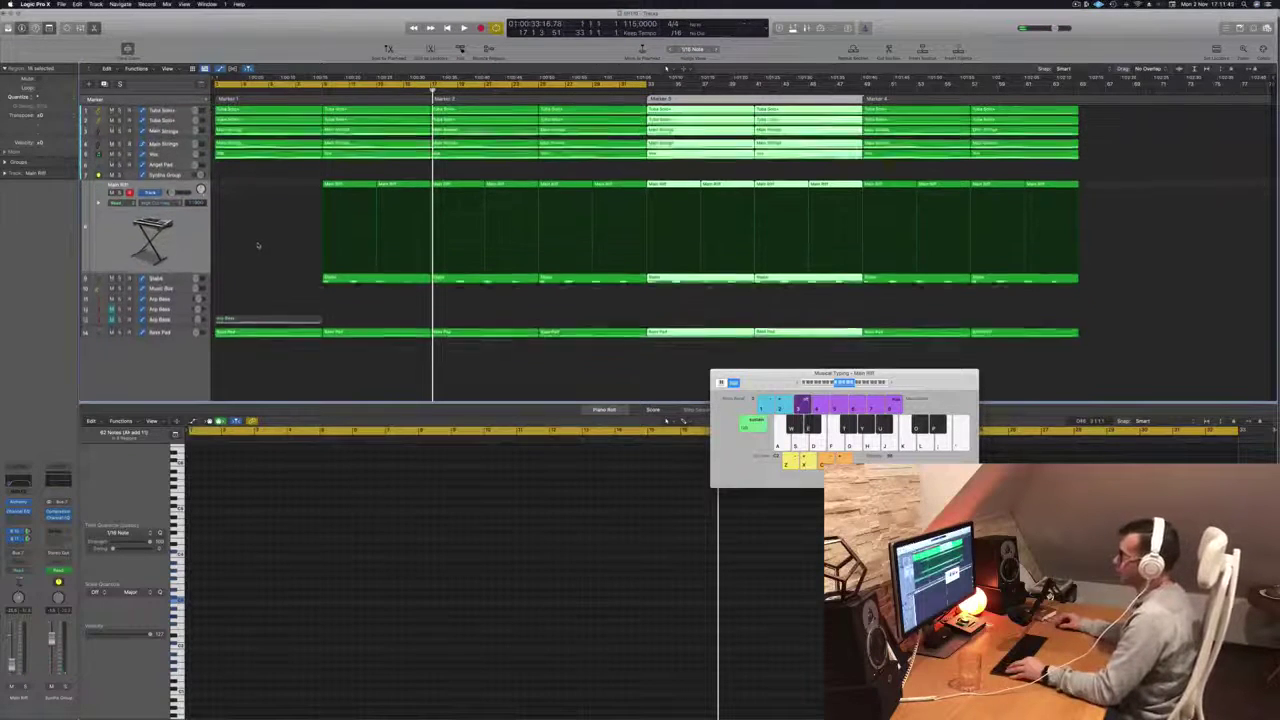
key(super+Down)
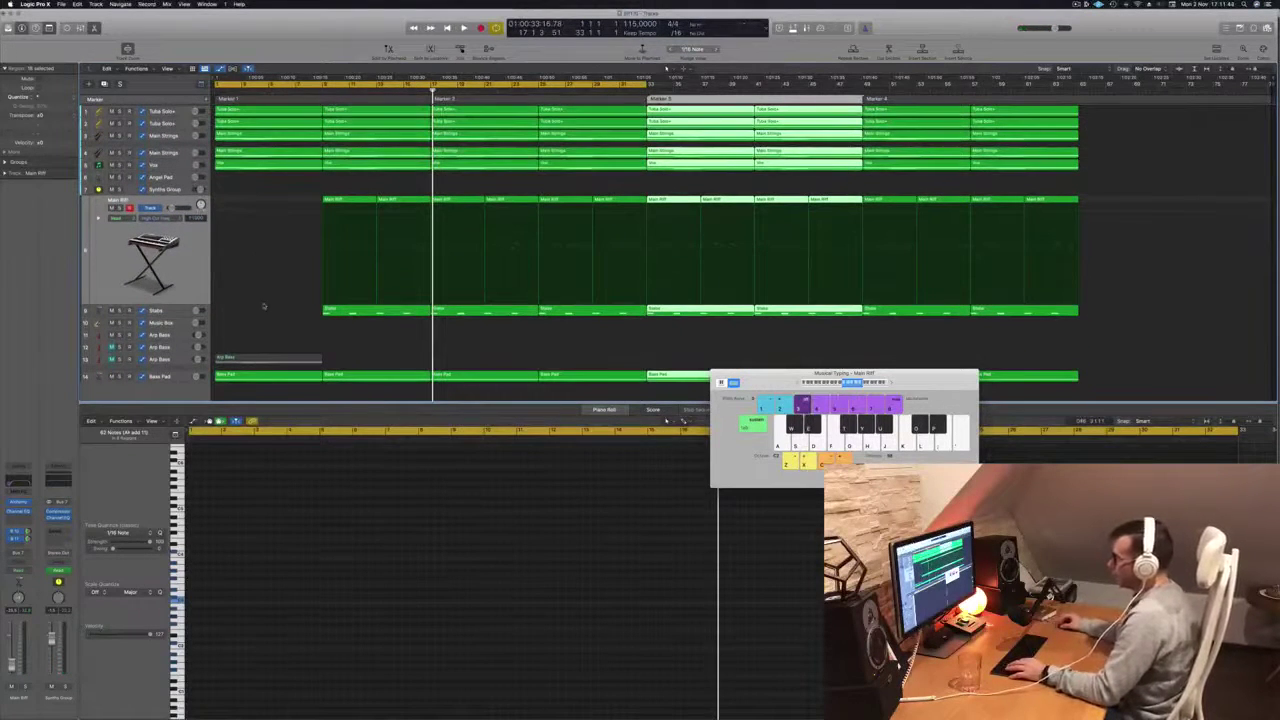
click(265, 306)
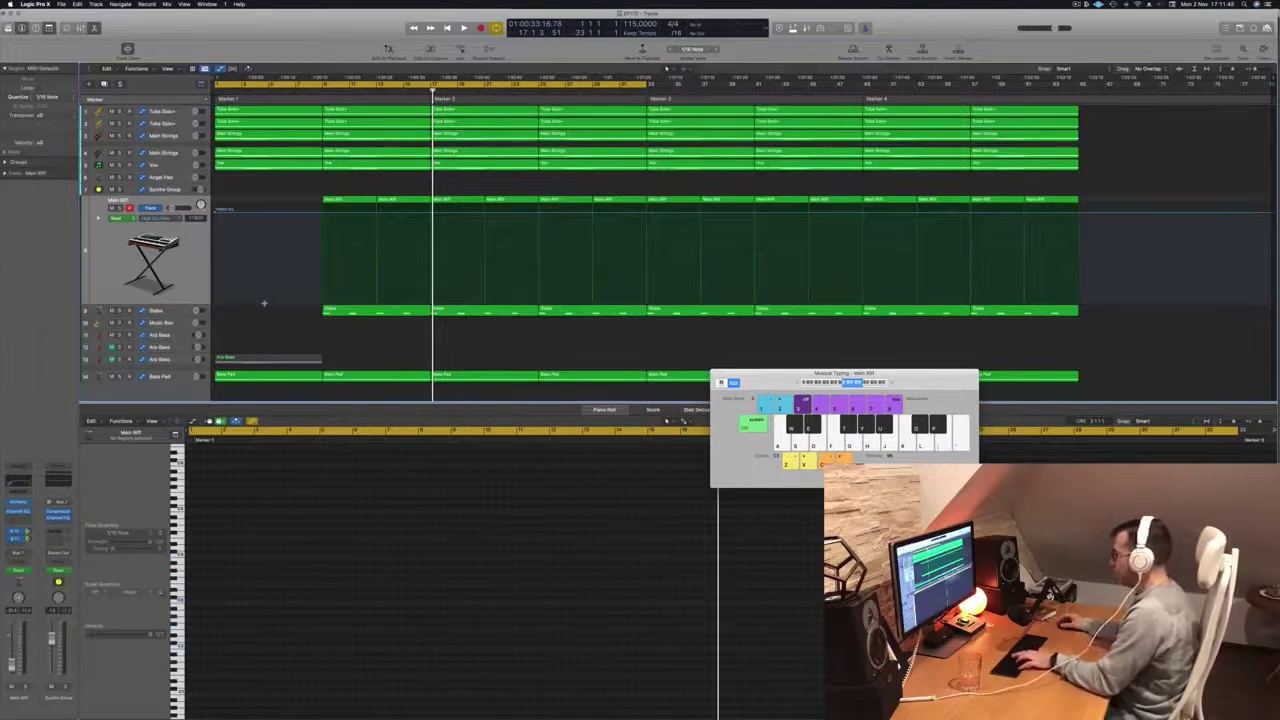
Step: Close Musical Typing and the Piano Roll editor, and enlarge the tracks further to fill the freed space
key(super+k)
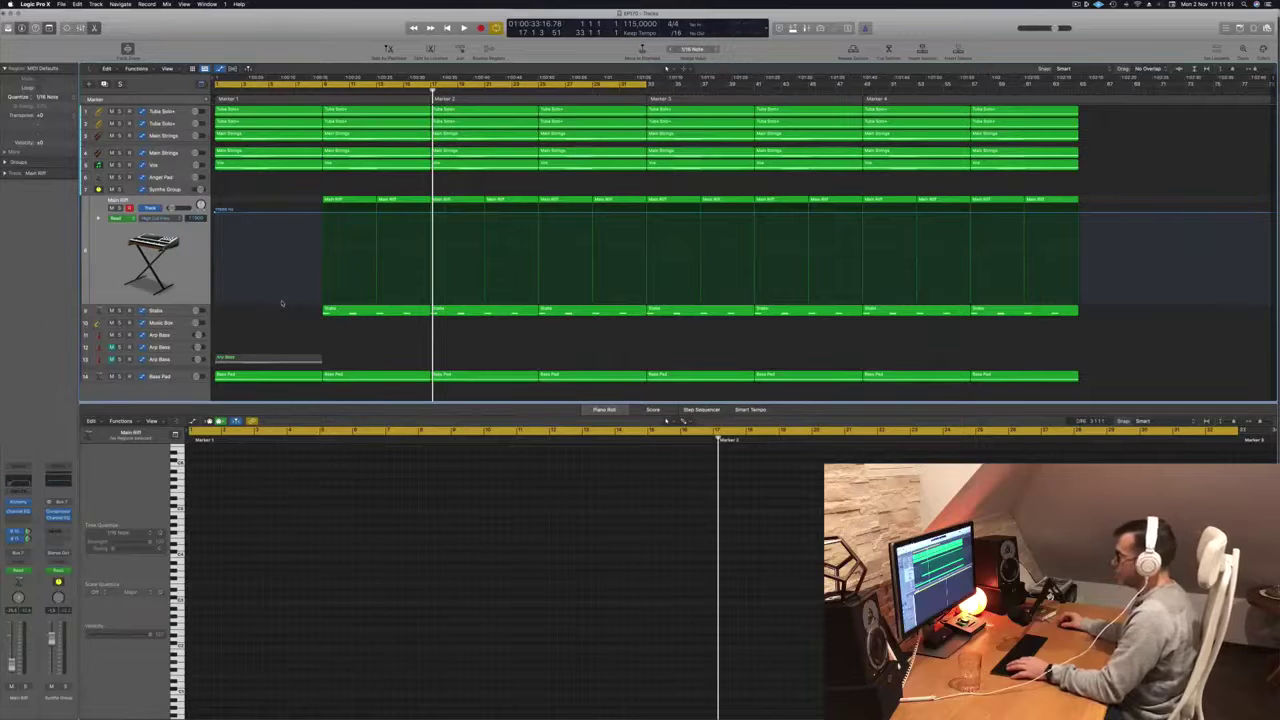
key(x)
key(x)
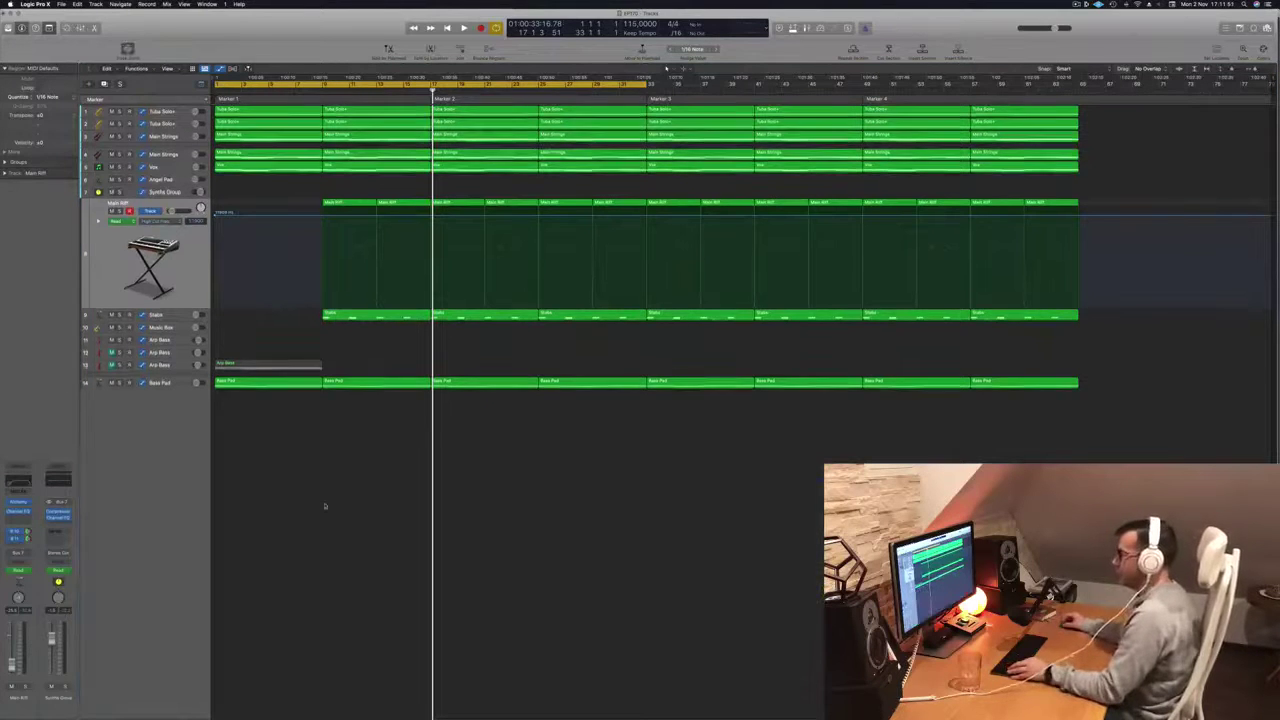
key(super+Down)
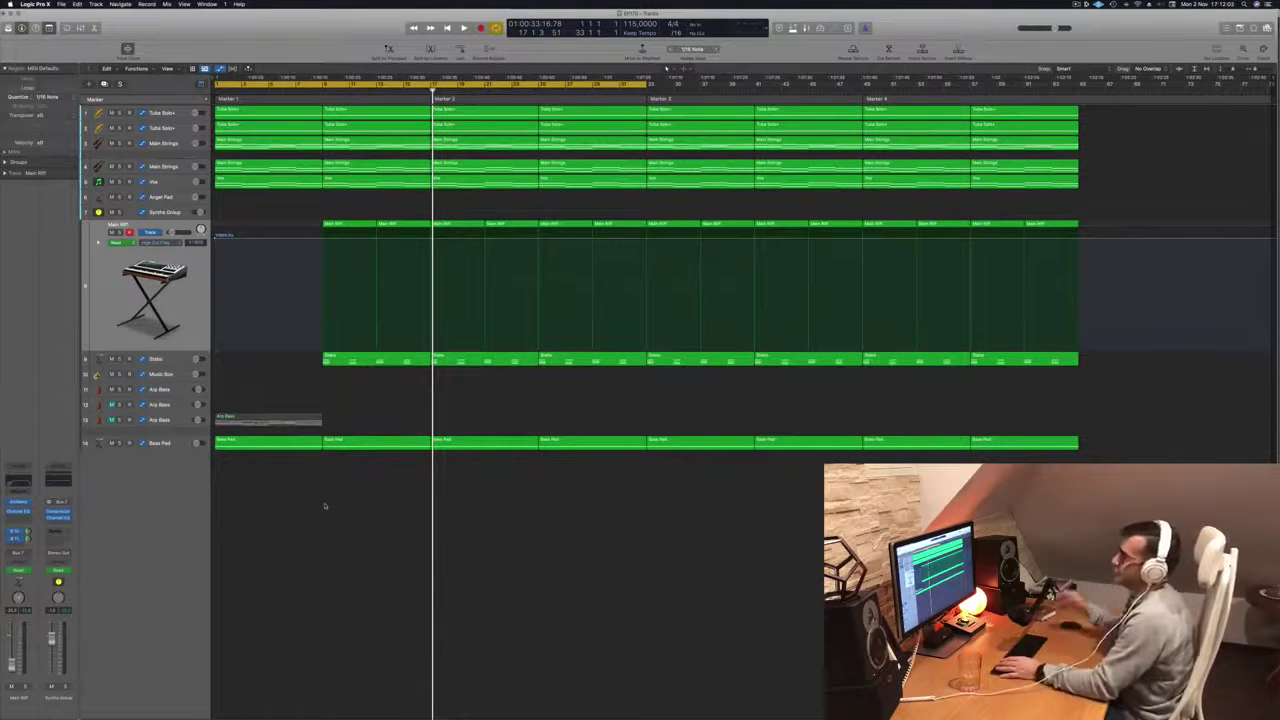
Step: Play the arrangement from the beginning and briefly solo the Vox track
key(Return)
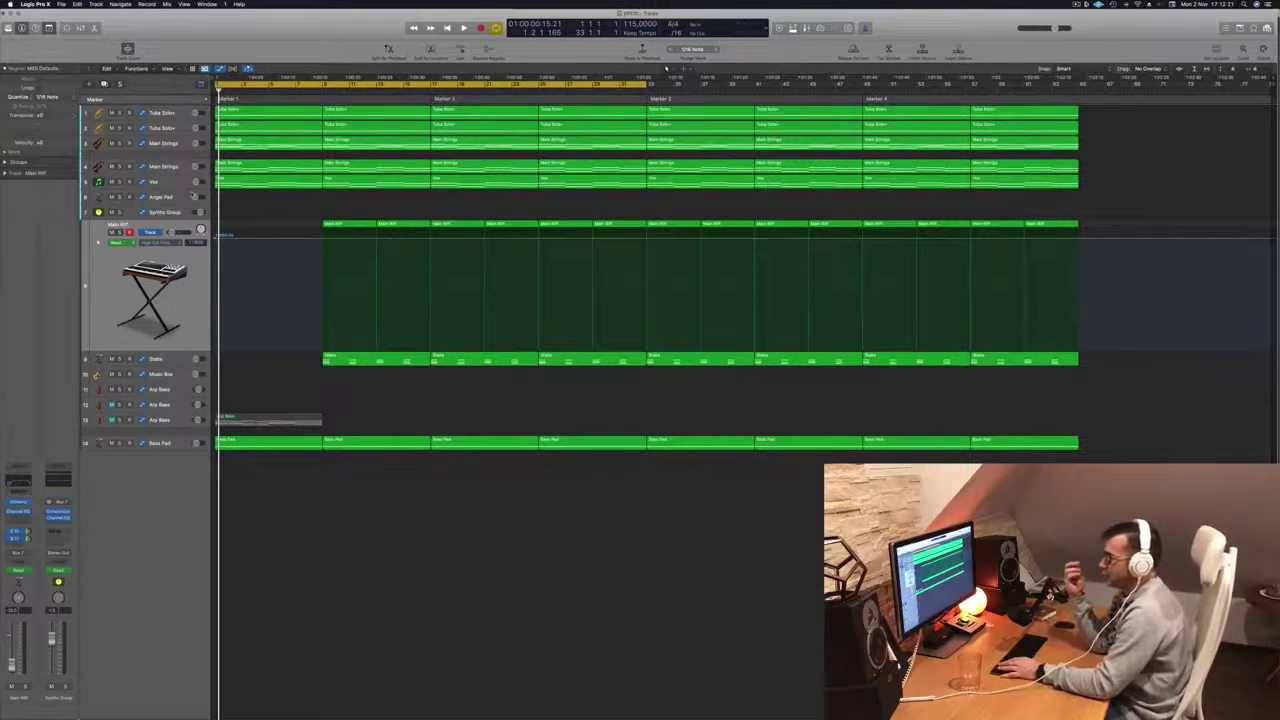
key(space)
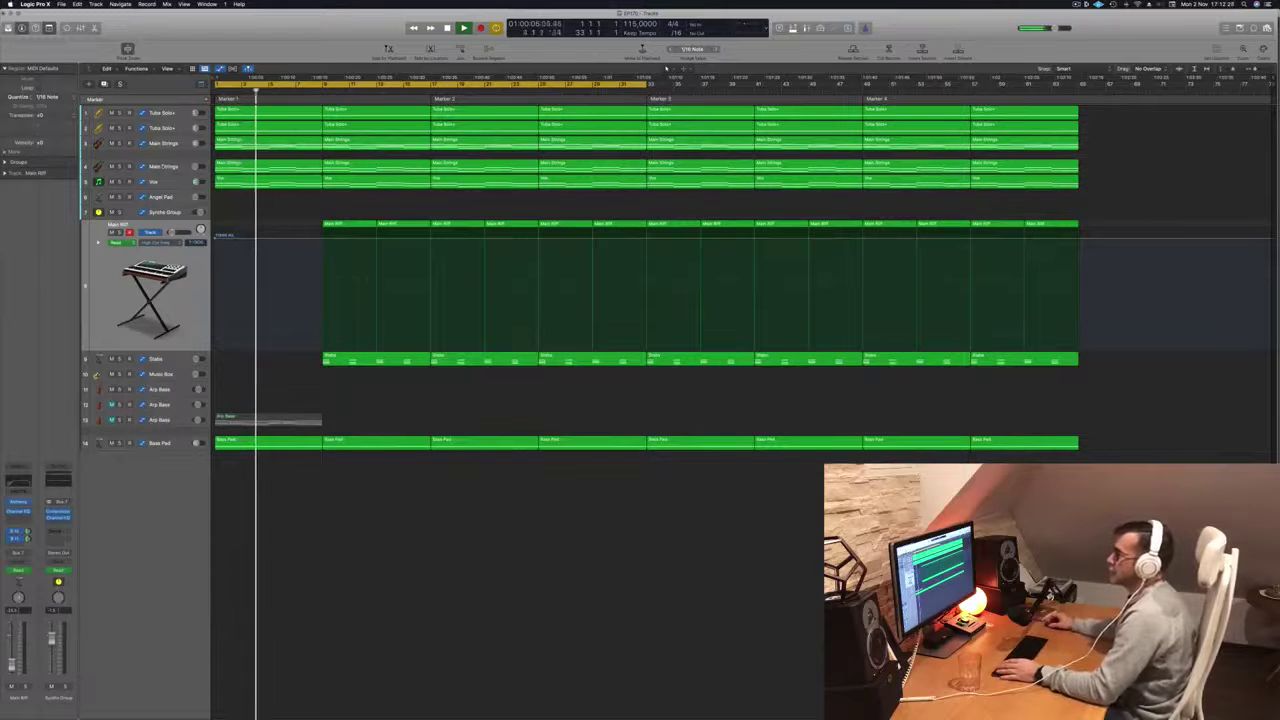
click(120, 183)
click(120, 183)
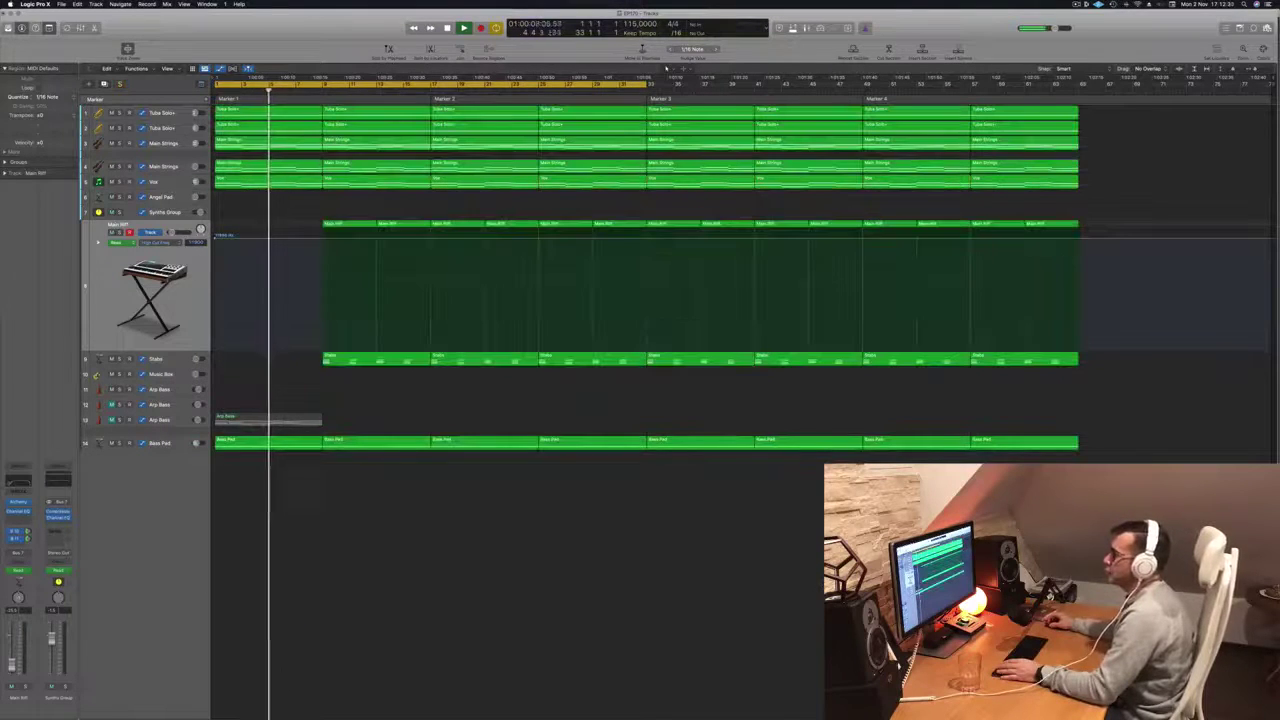
Step: Select the Vox track, replay from the beginning and check its volume and additional automation lane
click(170, 184)
key(Return)
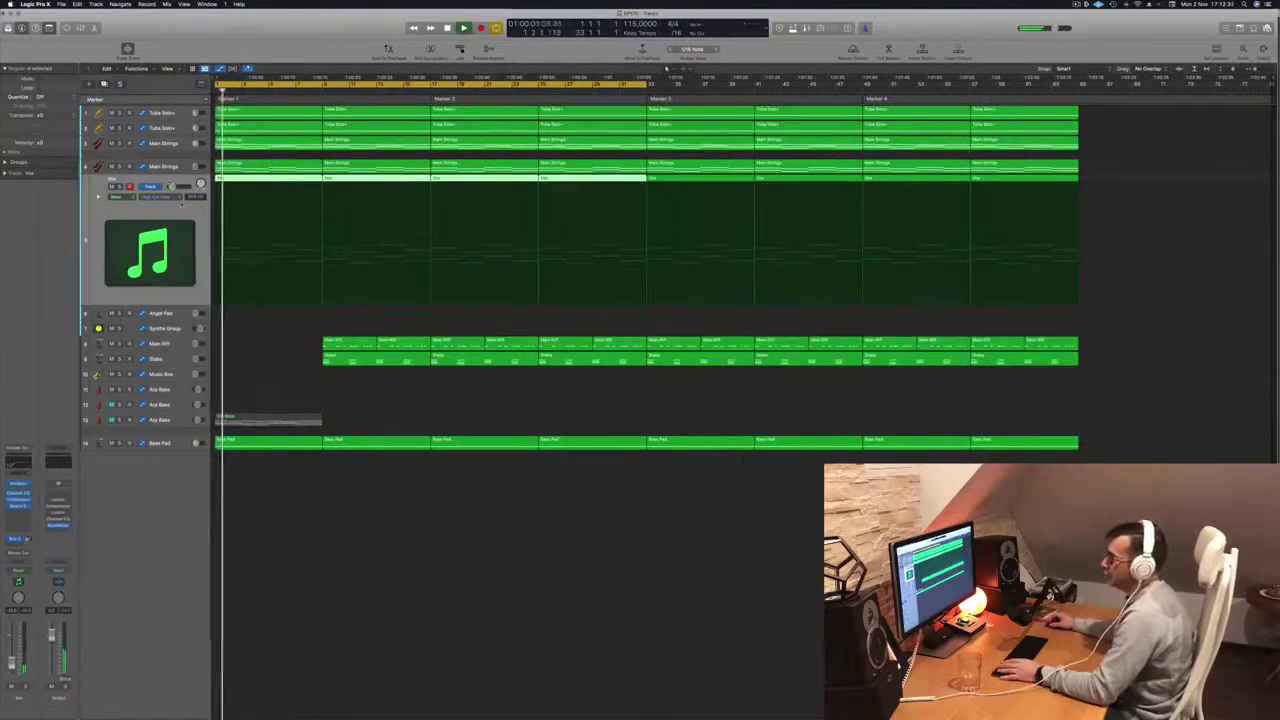
click(171, 197)
click(172, 188)
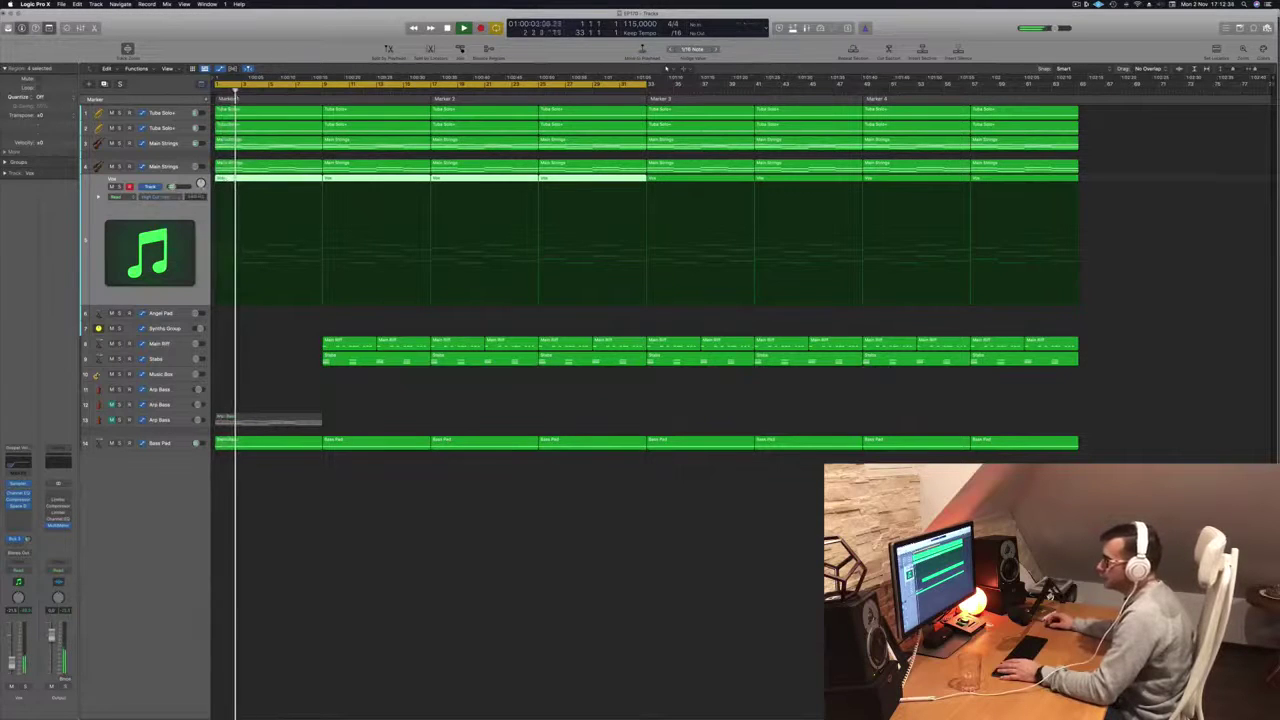
click(98, 197)
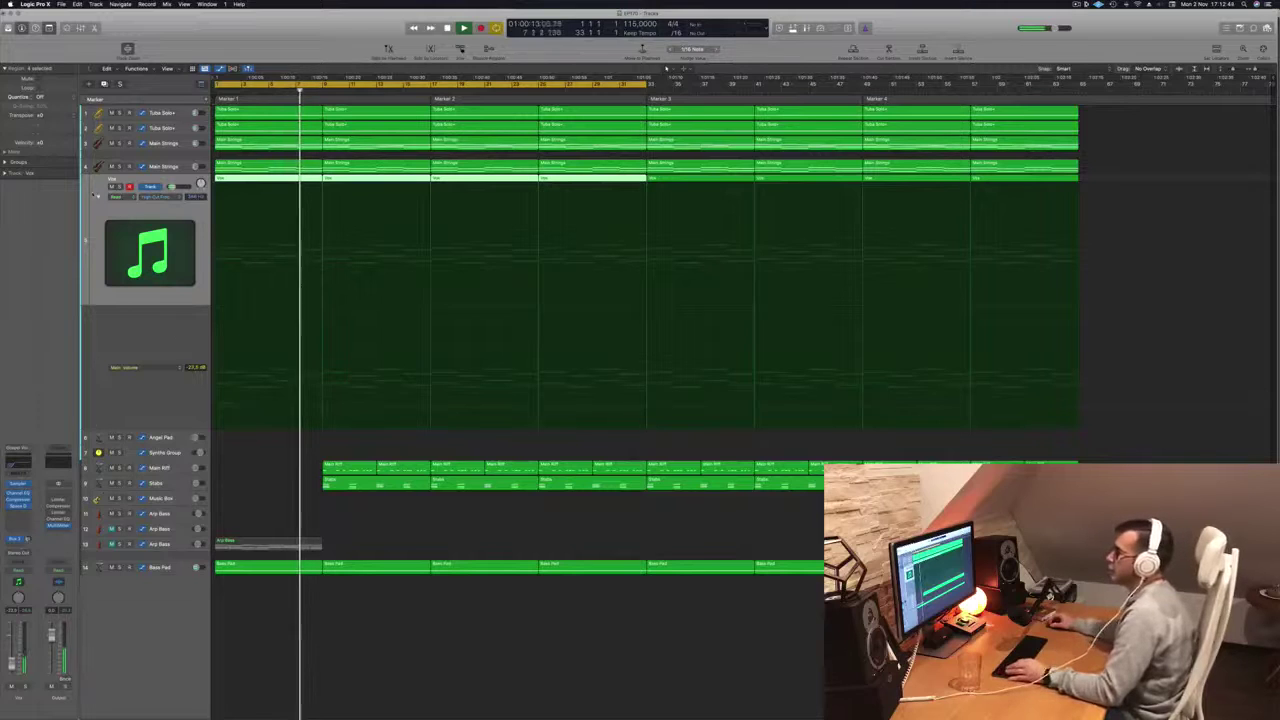
click(98, 197)
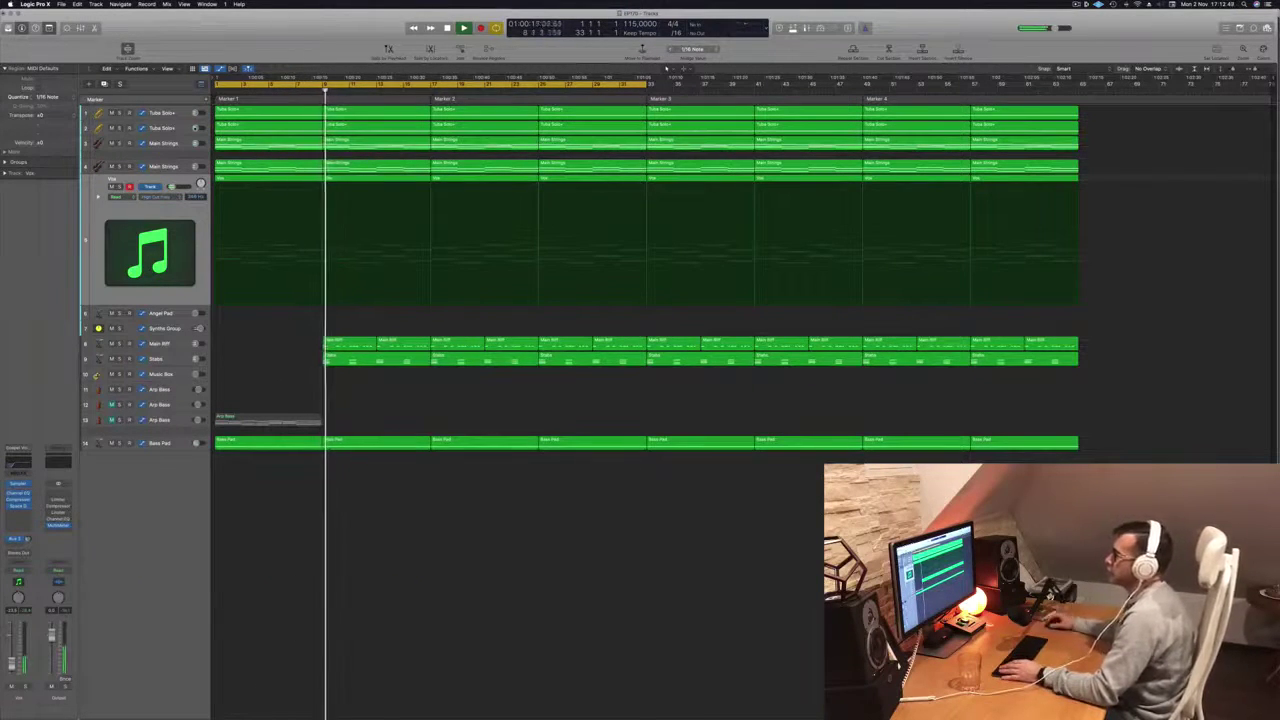
Step: Delete the second Vox region, from bar 9 to 17, and replay from just before bar 9 with the Vox track selected
click(165, 113)
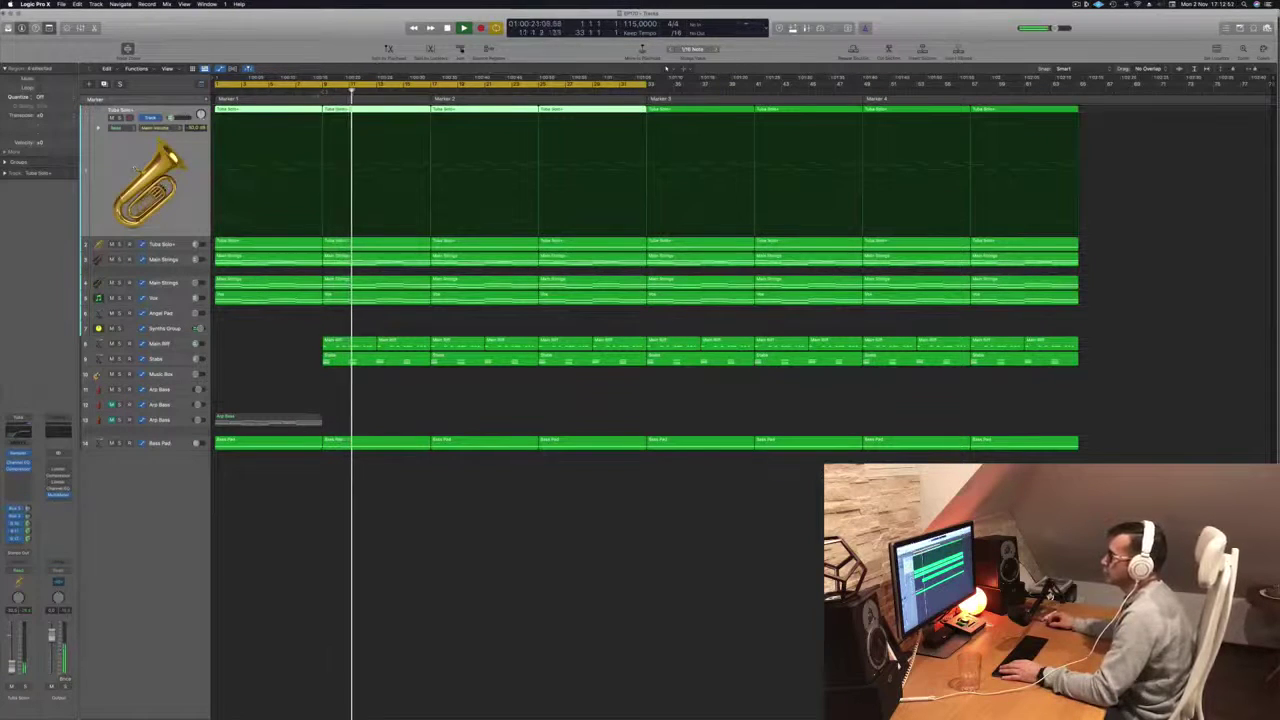
click(307, 91)
click(338, 298)
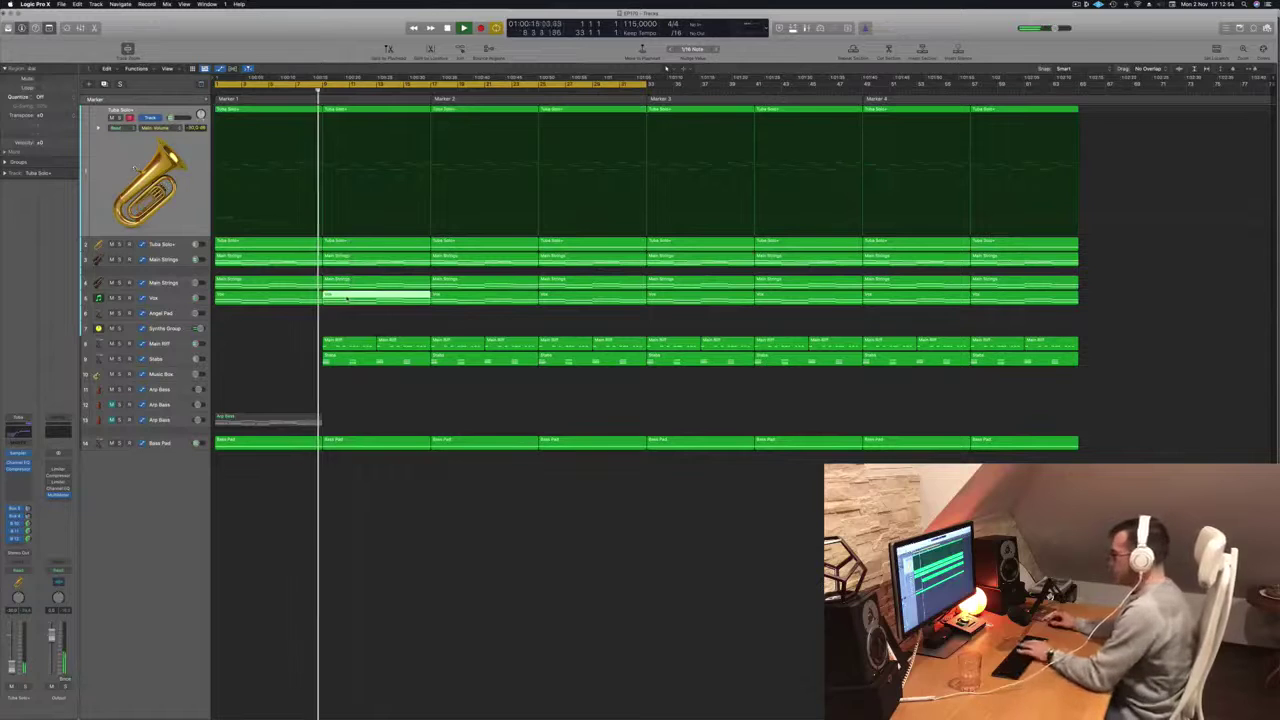
key(Delete)
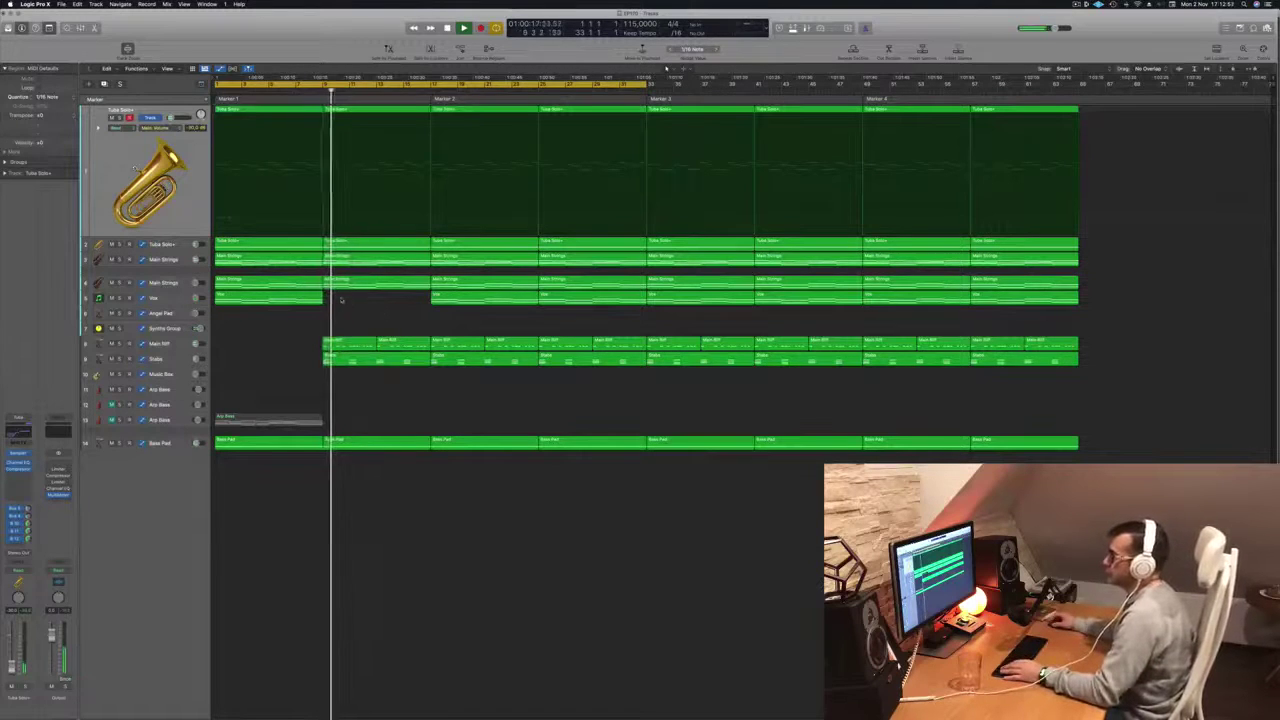
click(155, 298)
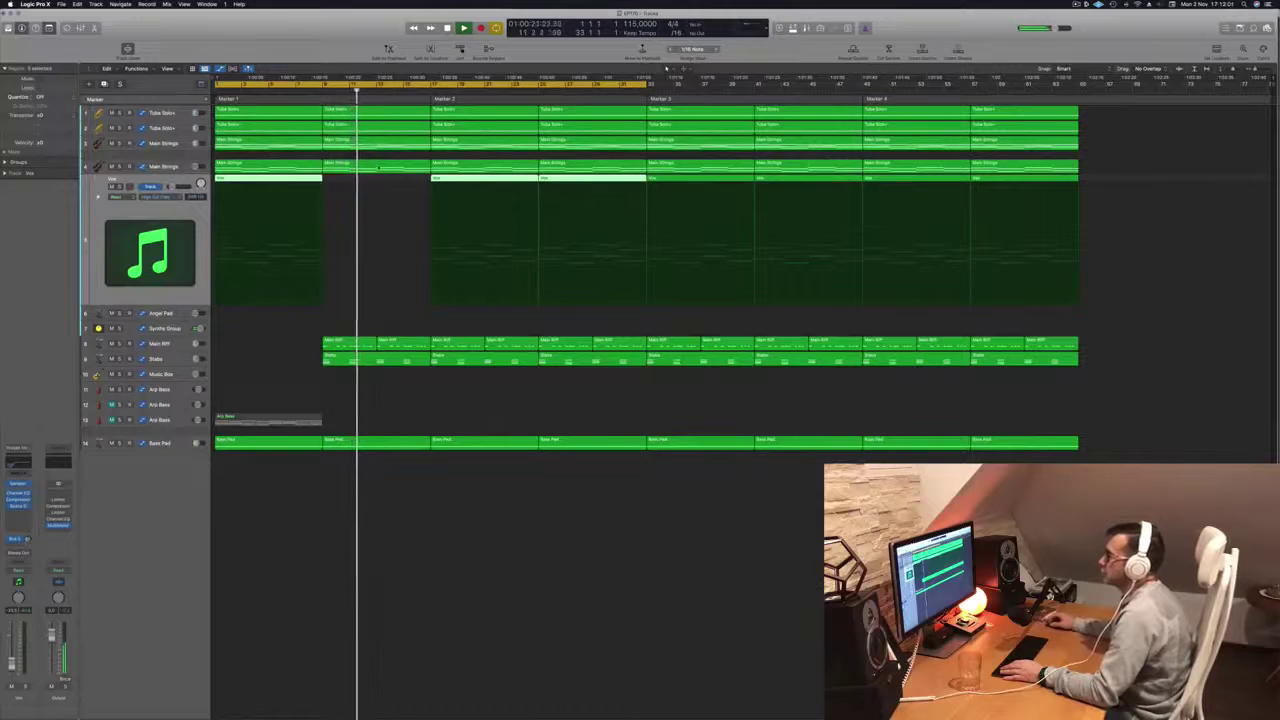
click(316, 91)
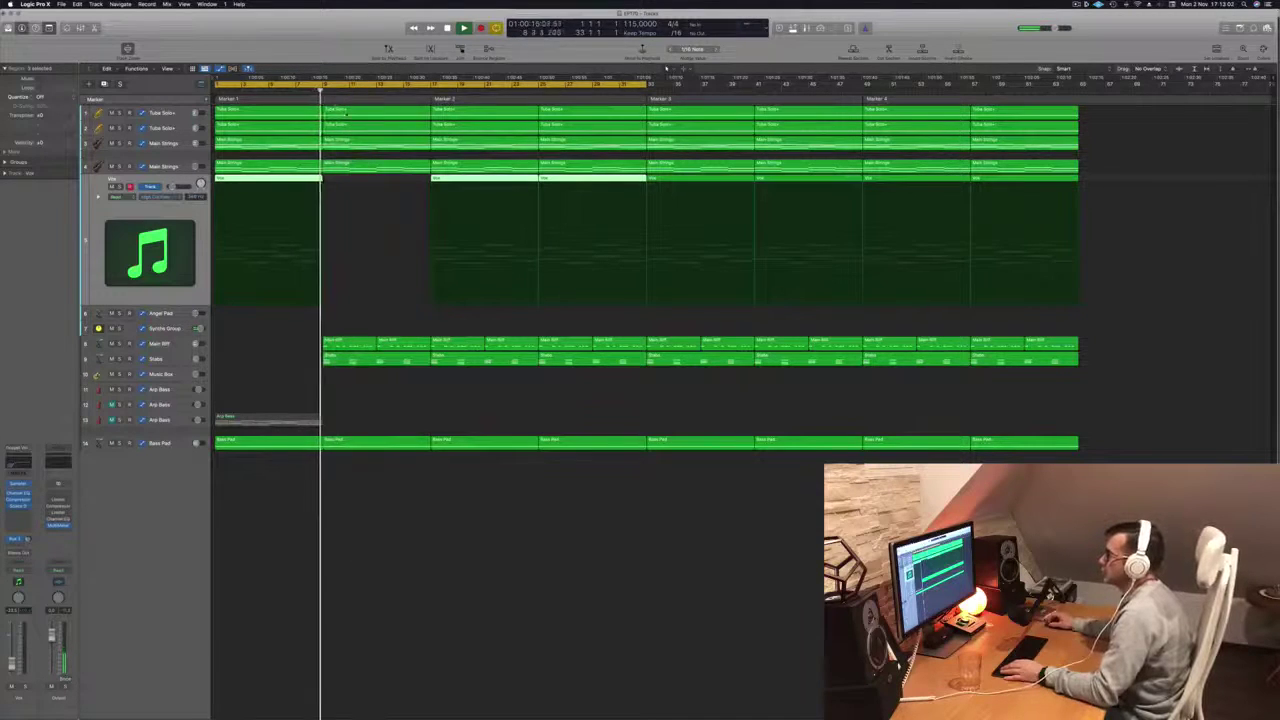
Step: Delete the regions from bar 9 to 17 on both Tuba Solo tracks
click(352, 114)
key(Delete)
click(357, 127)
key(Delete)
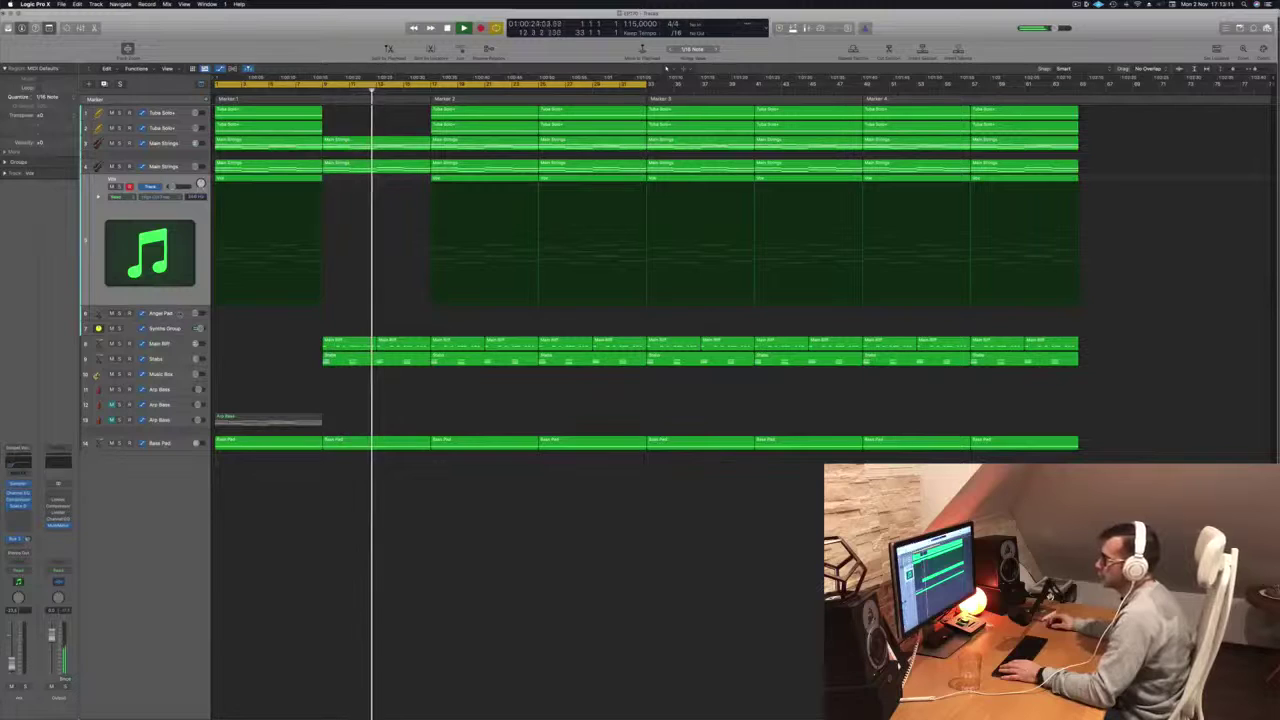
Step: Select the Angel Pad track, replay from the beginning and delete the track's volume automation
click(170, 313)
key(Return)
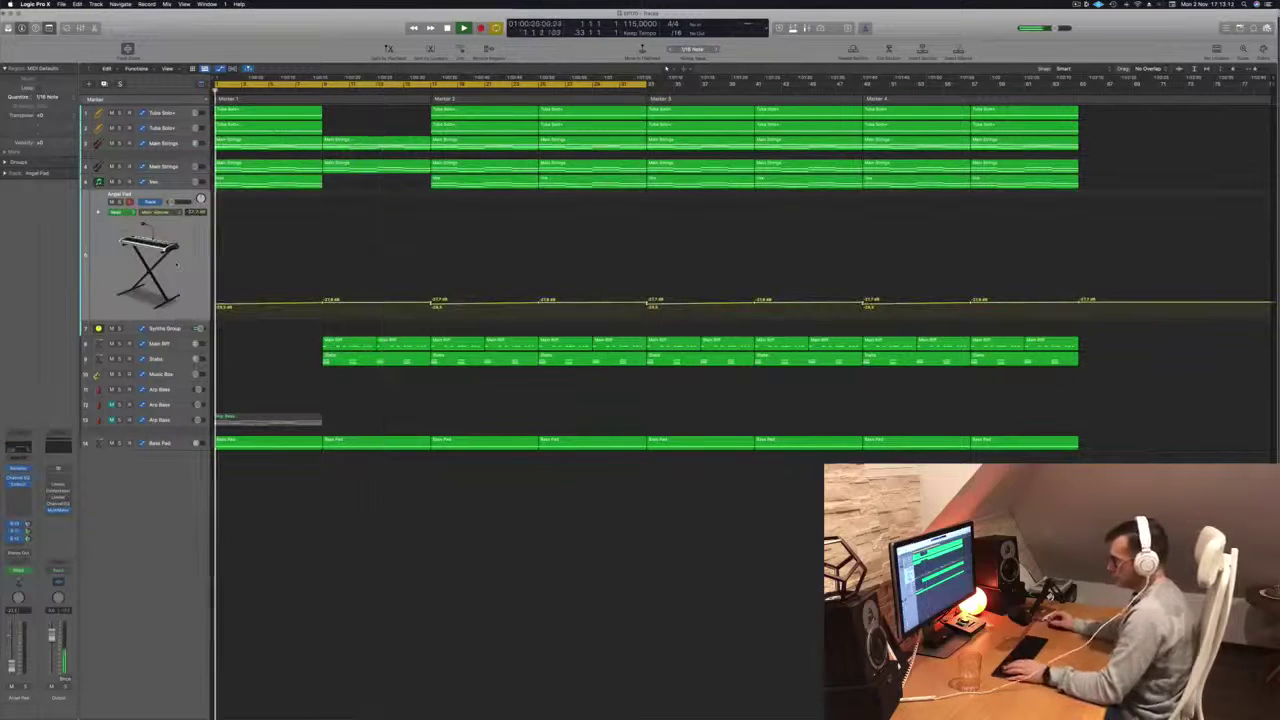
key(ctrl+super+BackSpace)
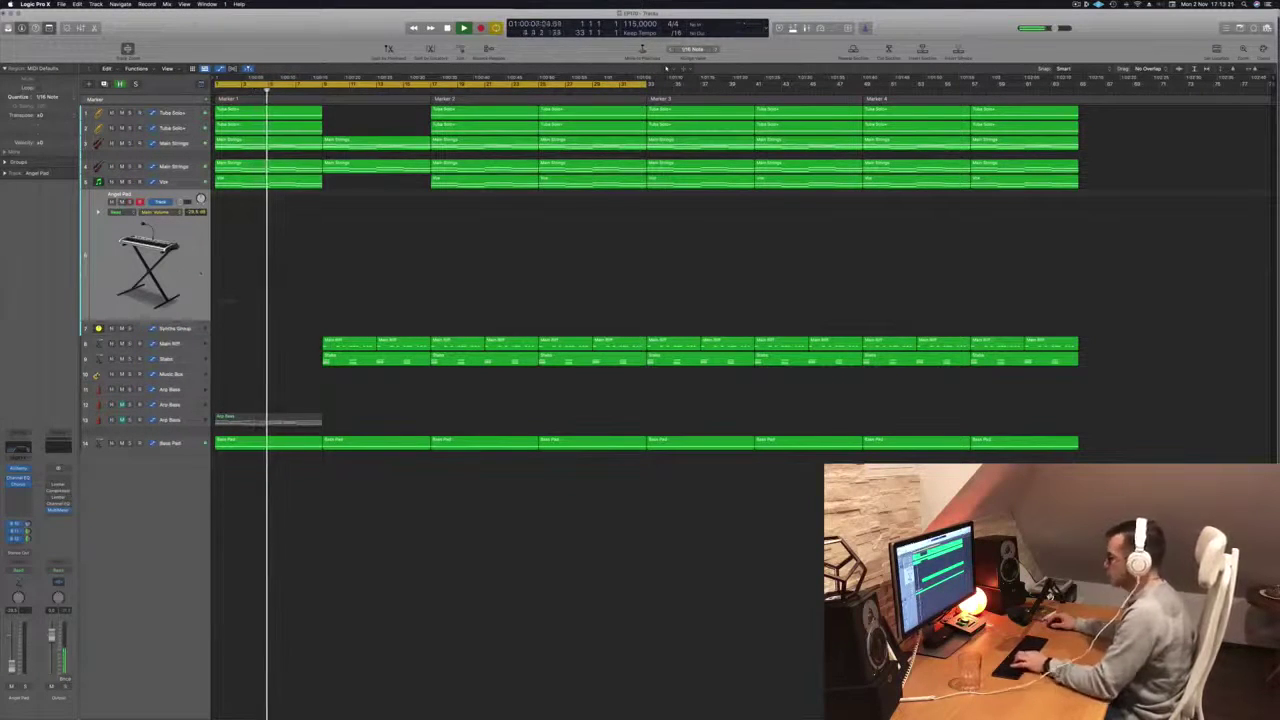
Step: Open Musical Typing and try out a melody on the Angel Pad track over the playing arrangement, then stop playback
key(super+k)
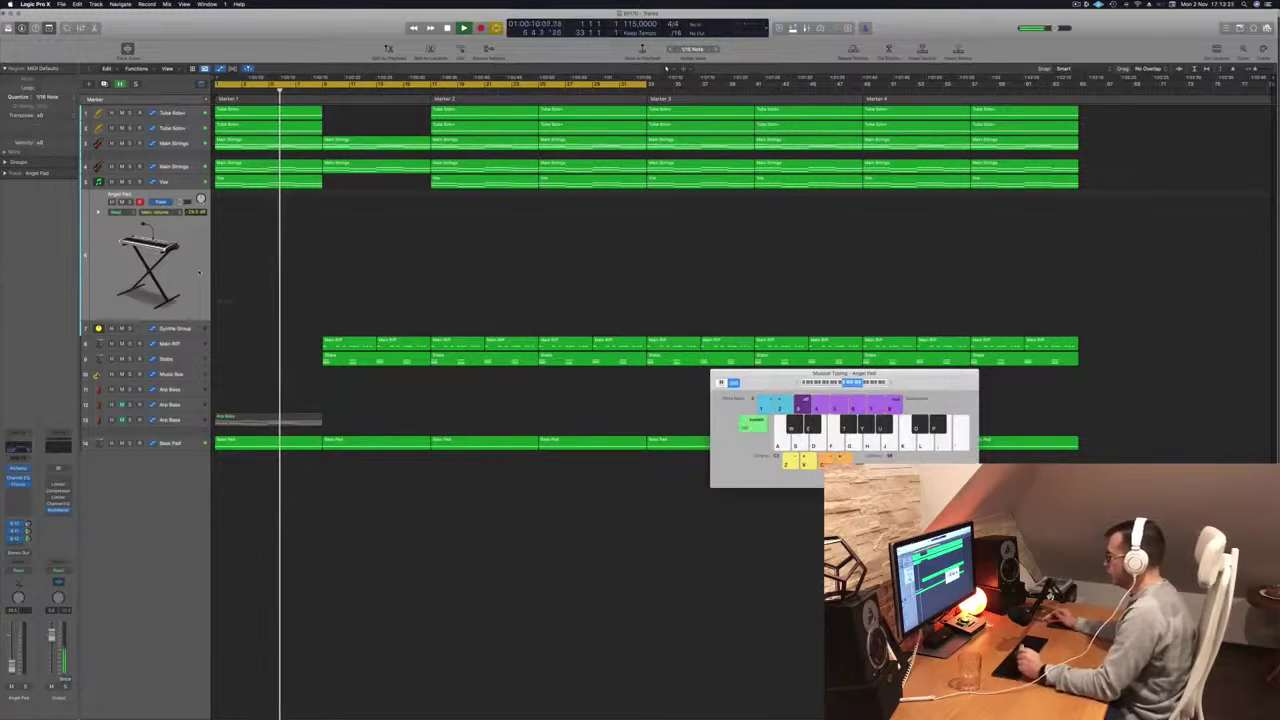
key(y)
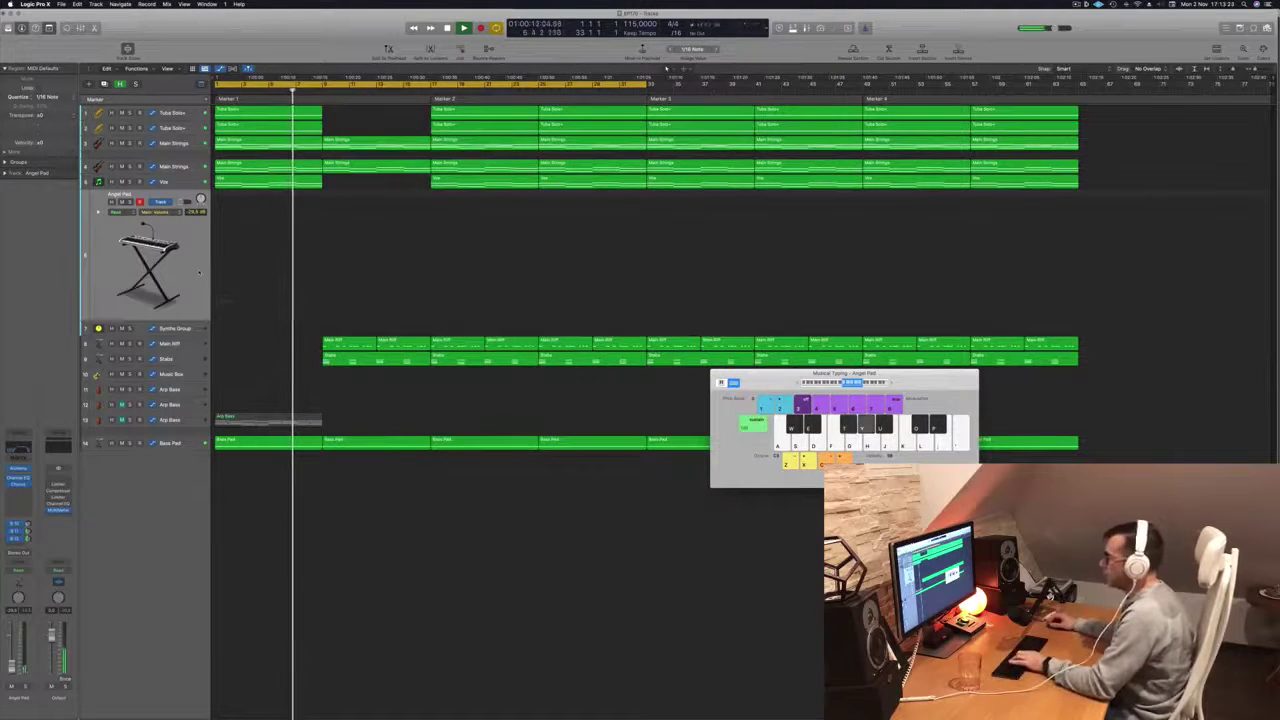
key(u)
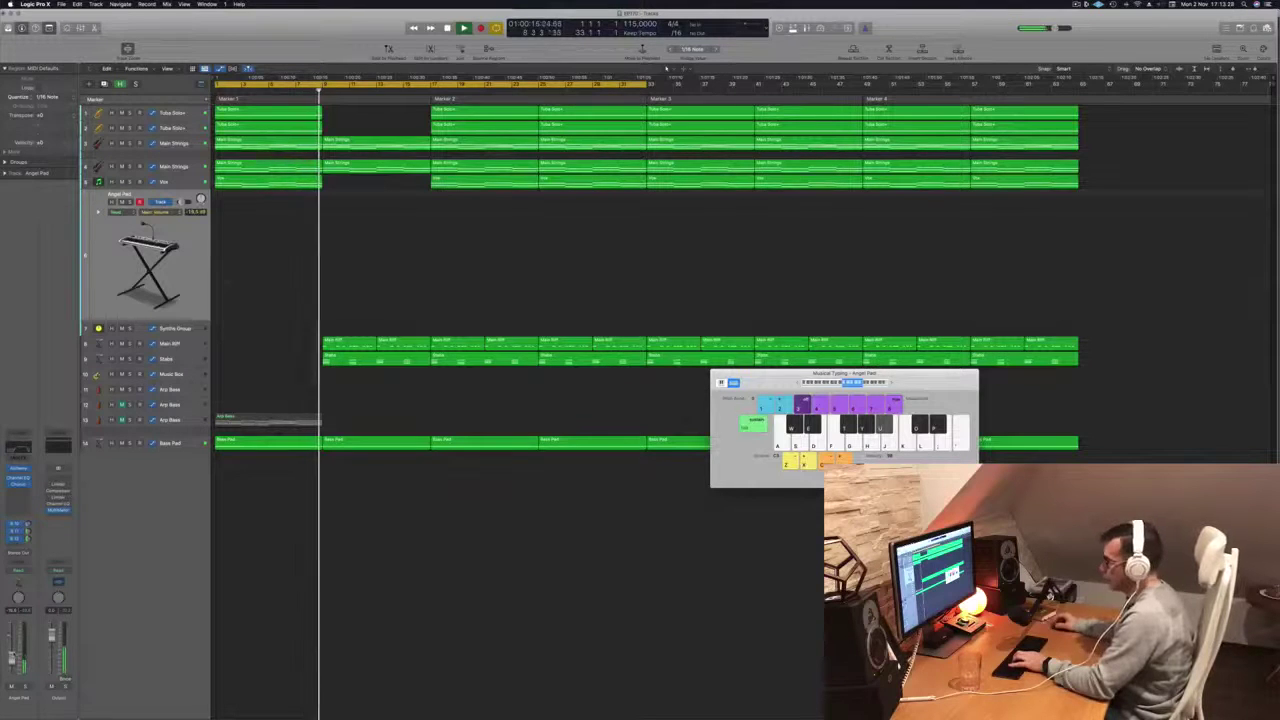
key(y)
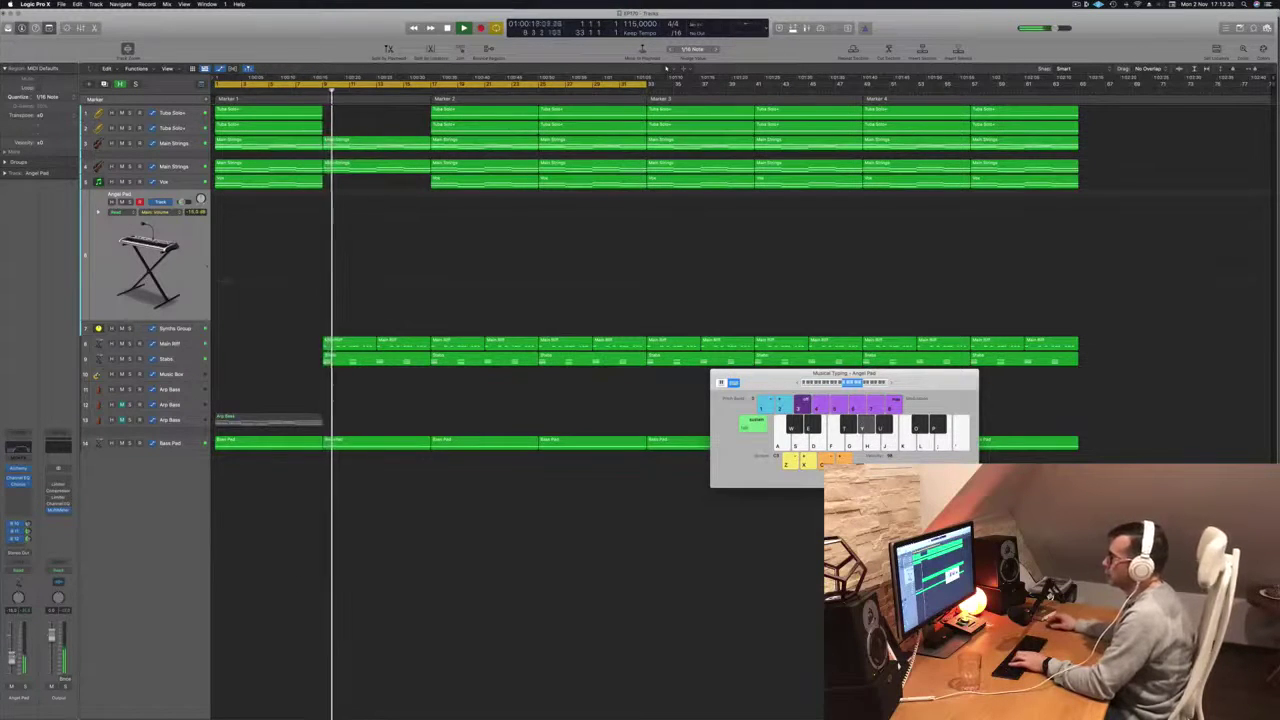
key(t)
key(y)
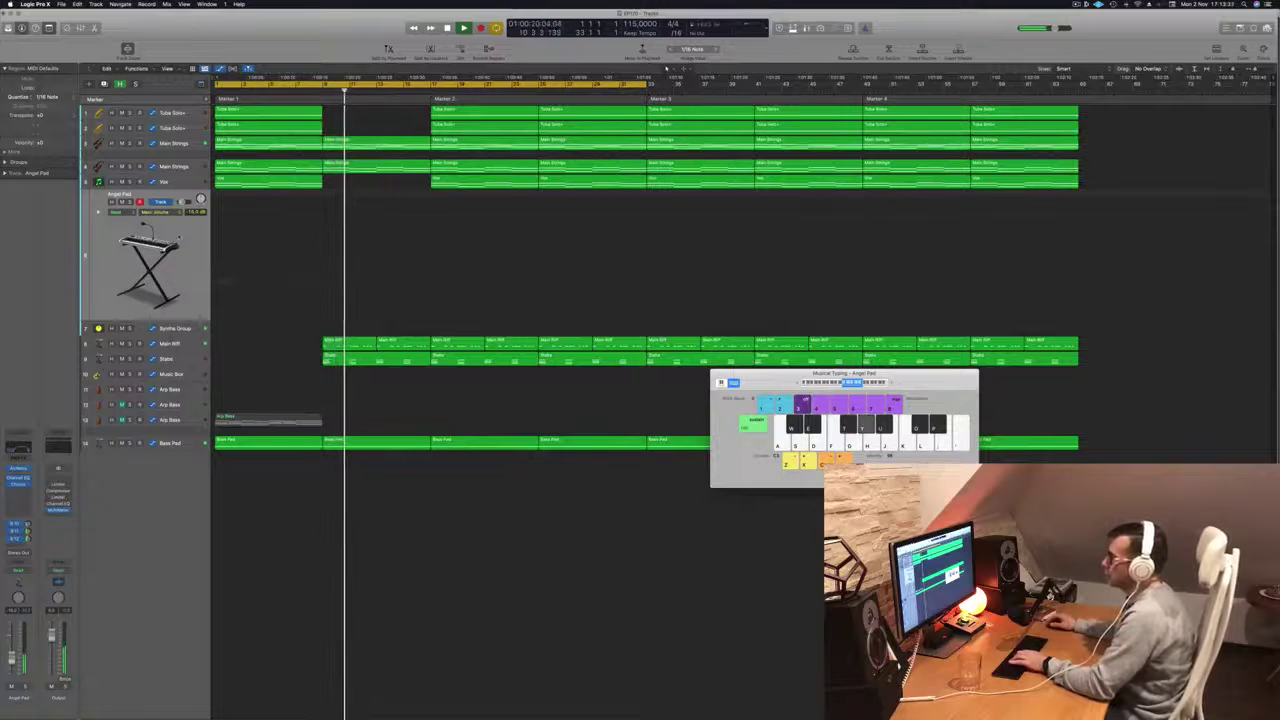
key(u)
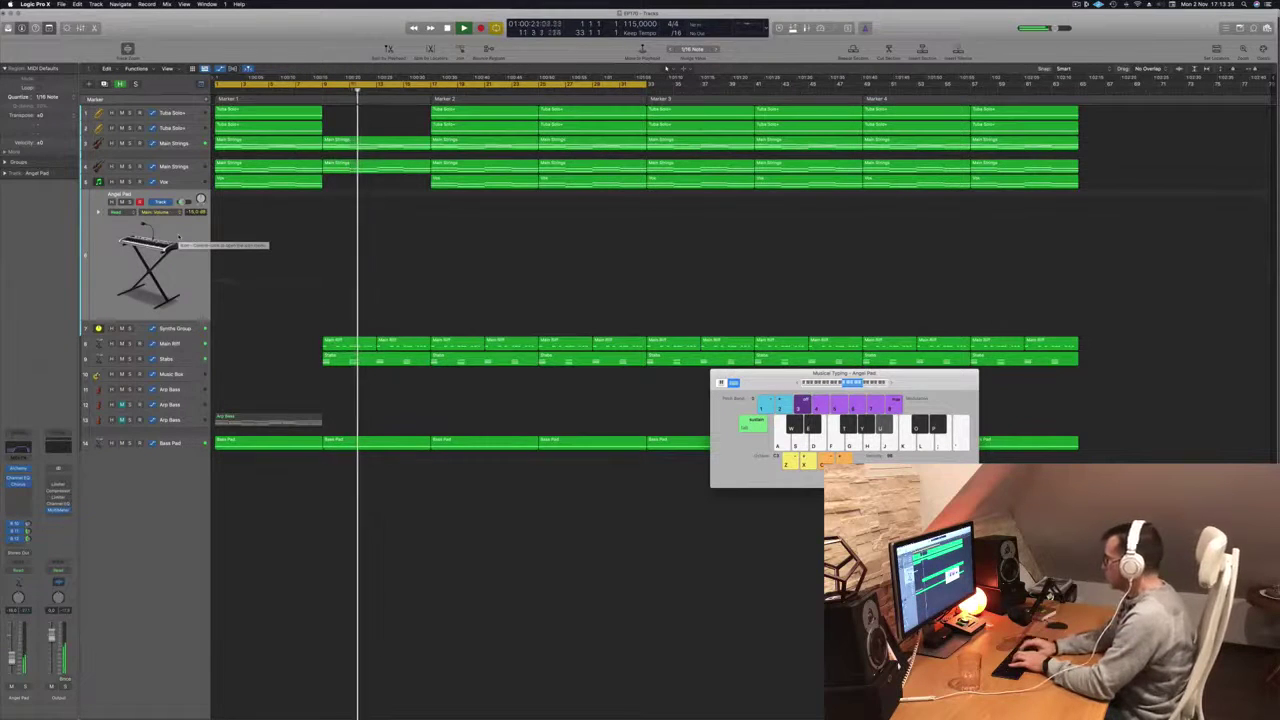
key(o)
key(p)
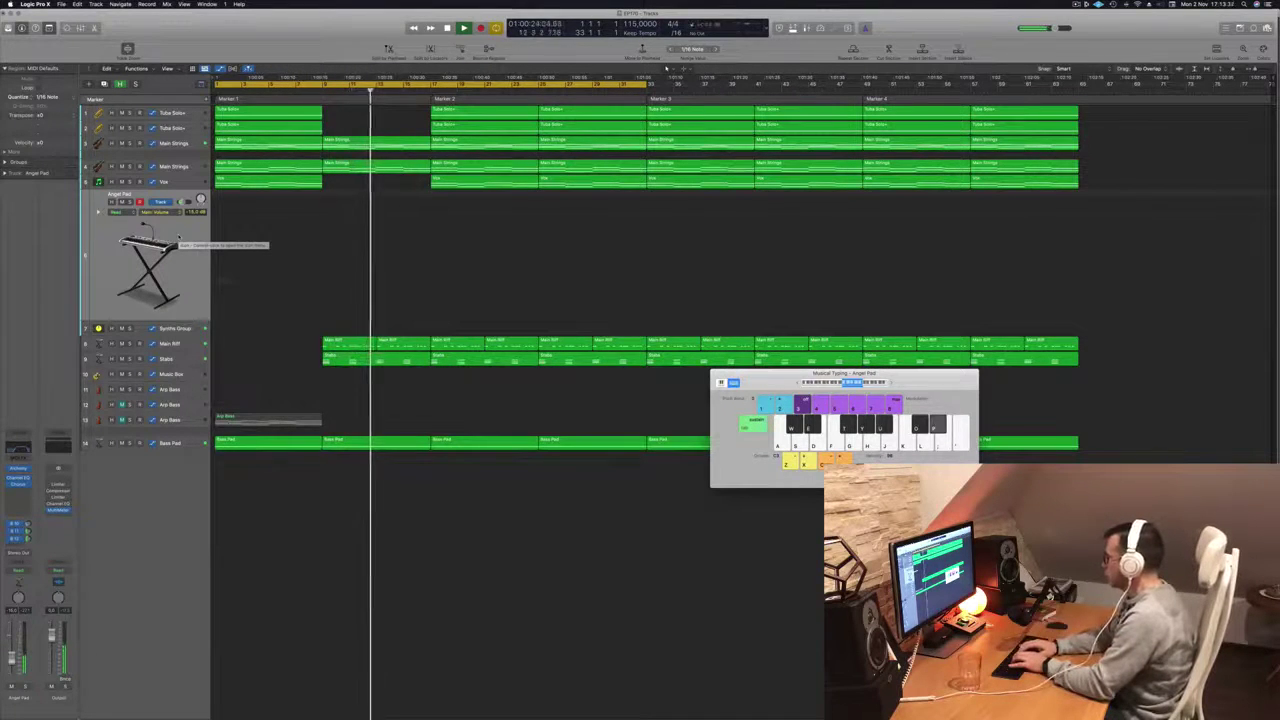
key(o)
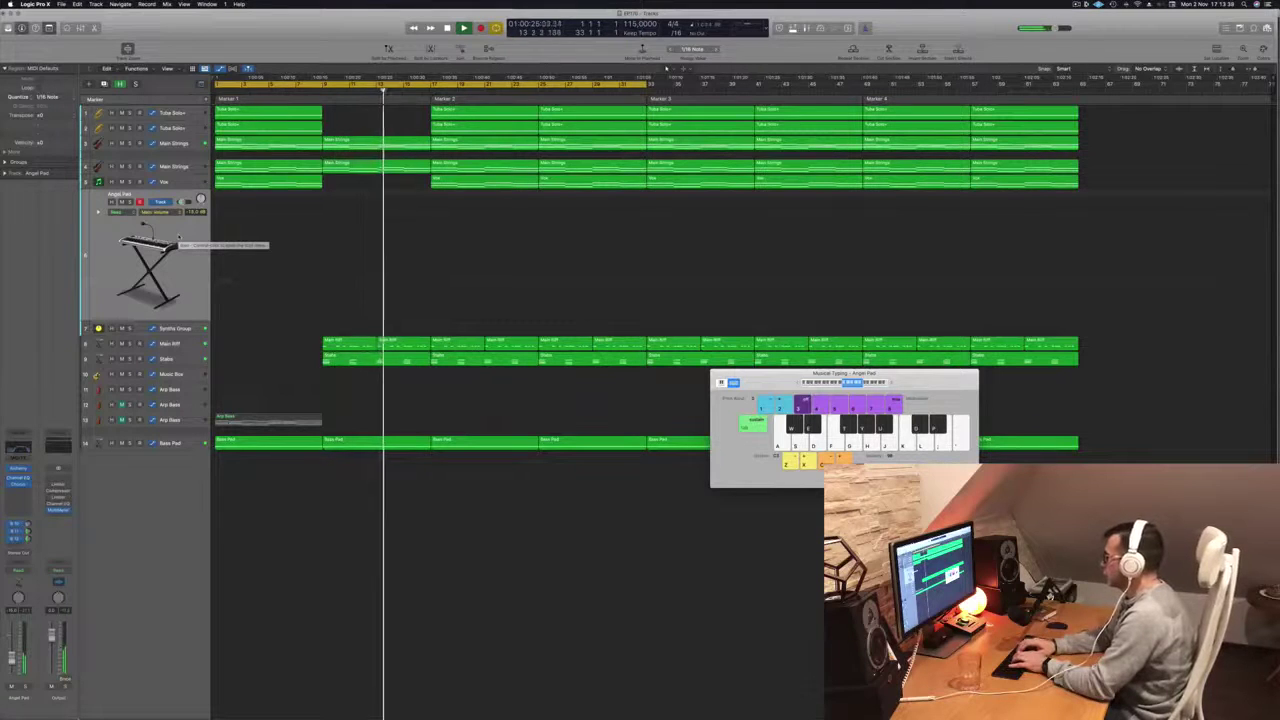
key(p)
key(t)
key(y)
key(u)
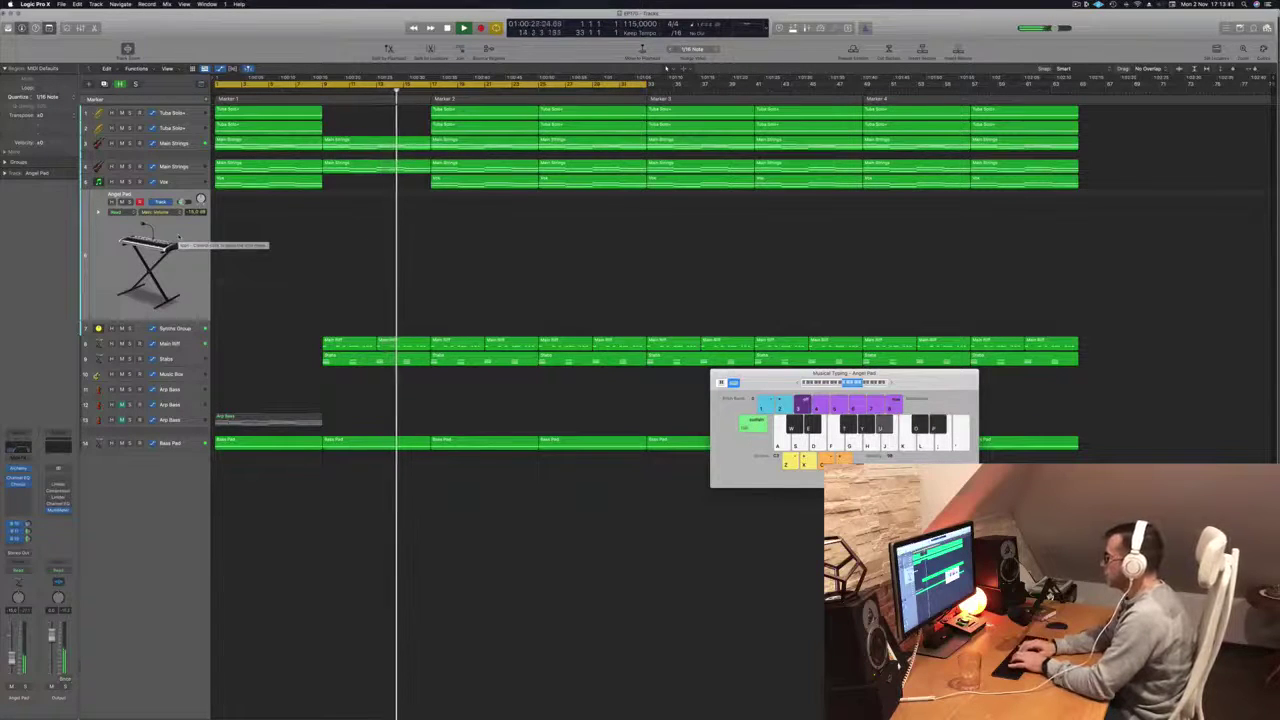
key(space)
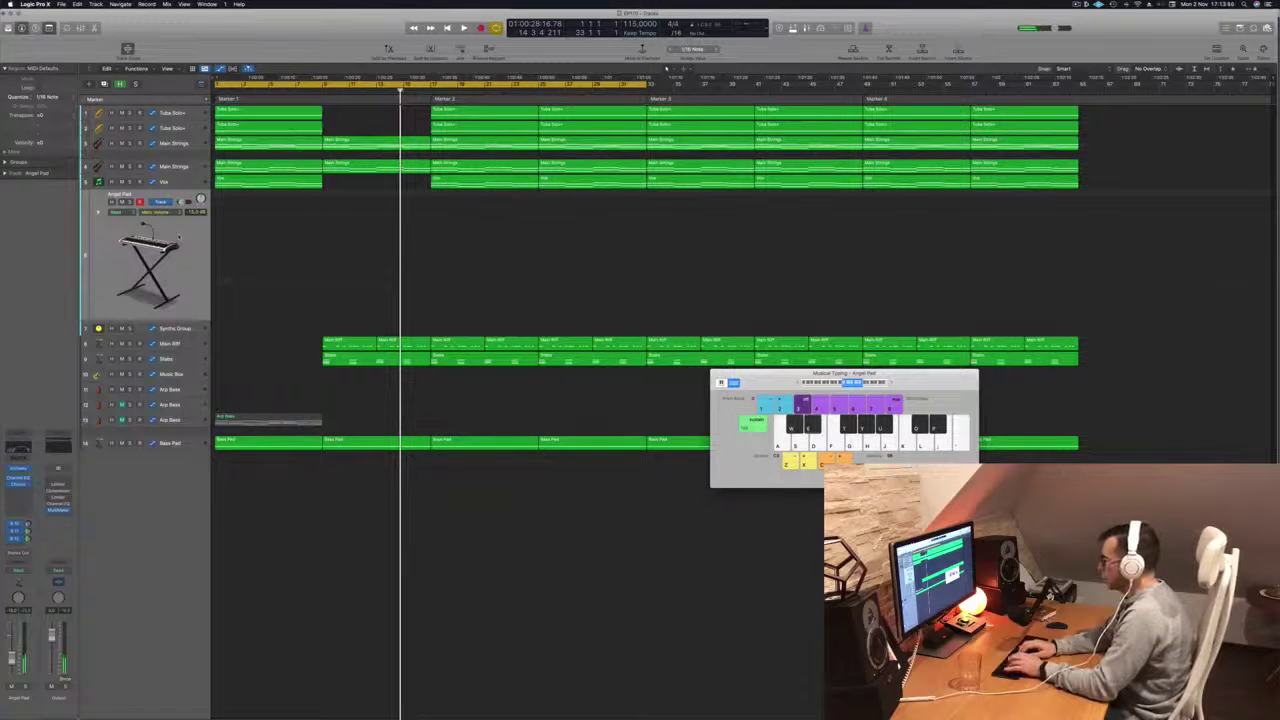
Step: Hide the inspector, replay from the beginning and move the cycle range to bars 33 to 65, covering Marker 3 and Marker 4
key(i)
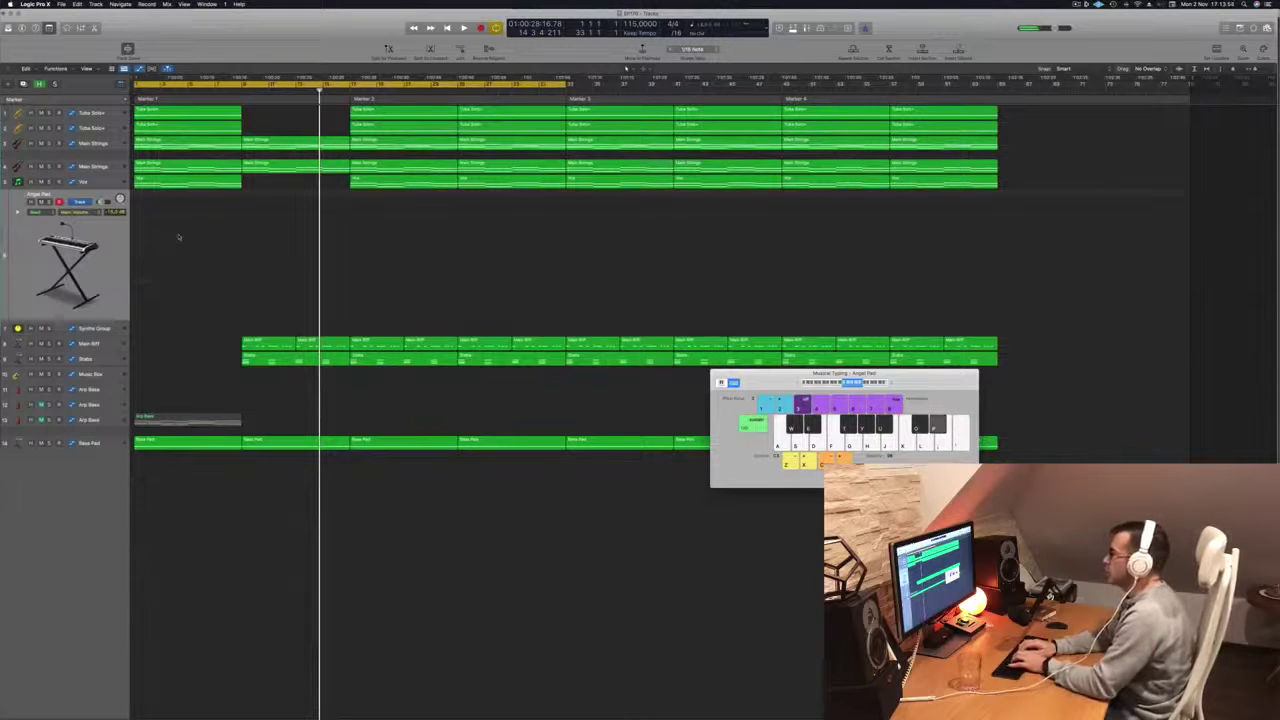
key(Return)
key(space)
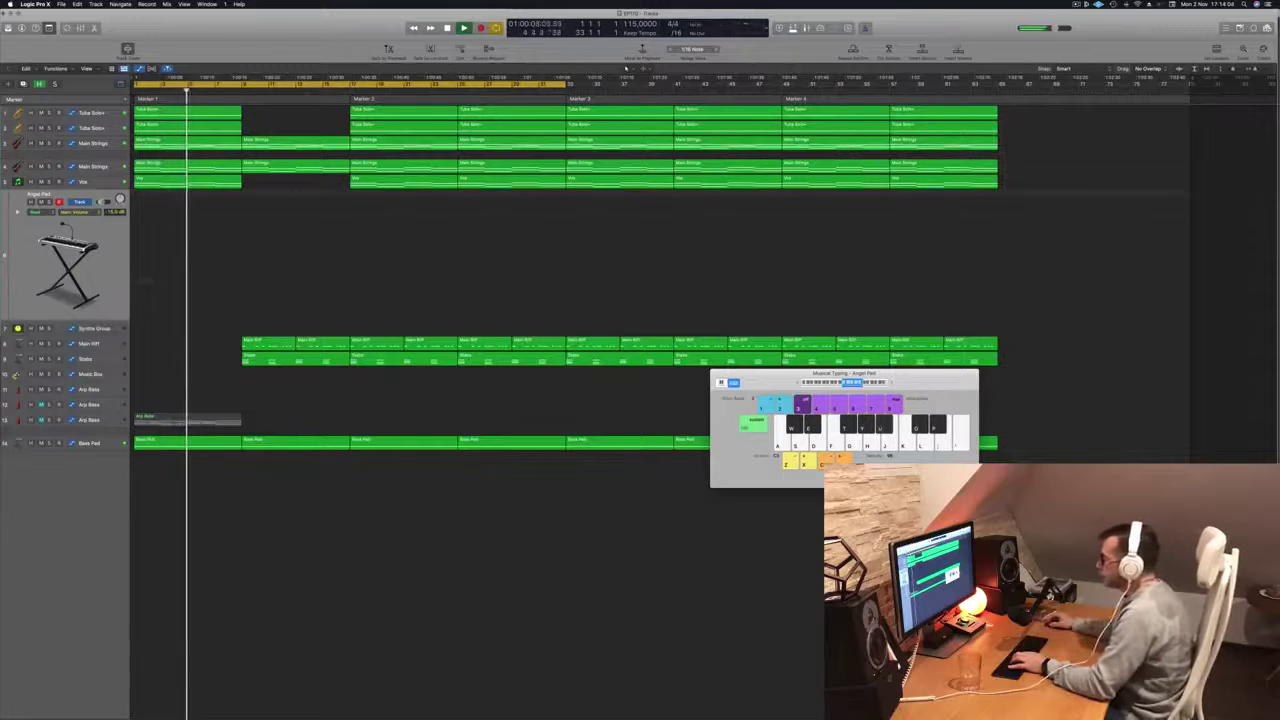
drag(528, 86, 958, 87)
Step: Delete the two Main Riff regions from bar 33 to 41 and play from the start of Marker 3
click(610, 342)
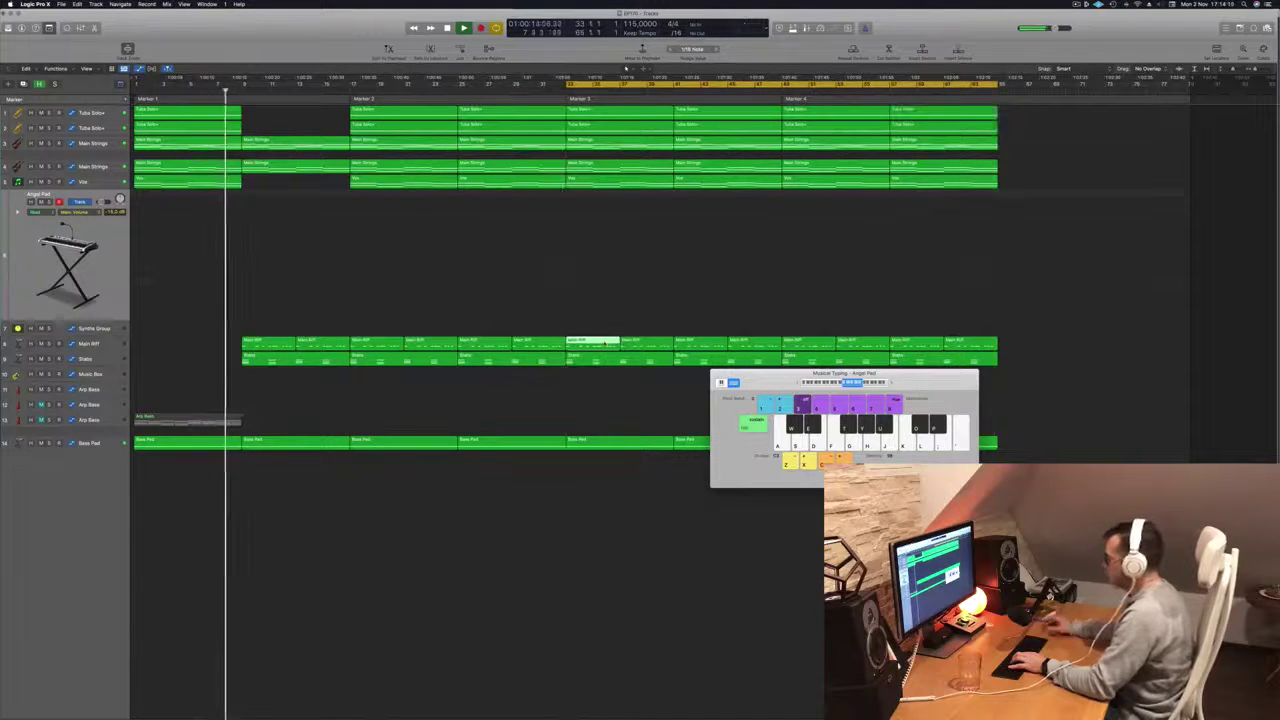
key(Delete)
key(space)
key(space)
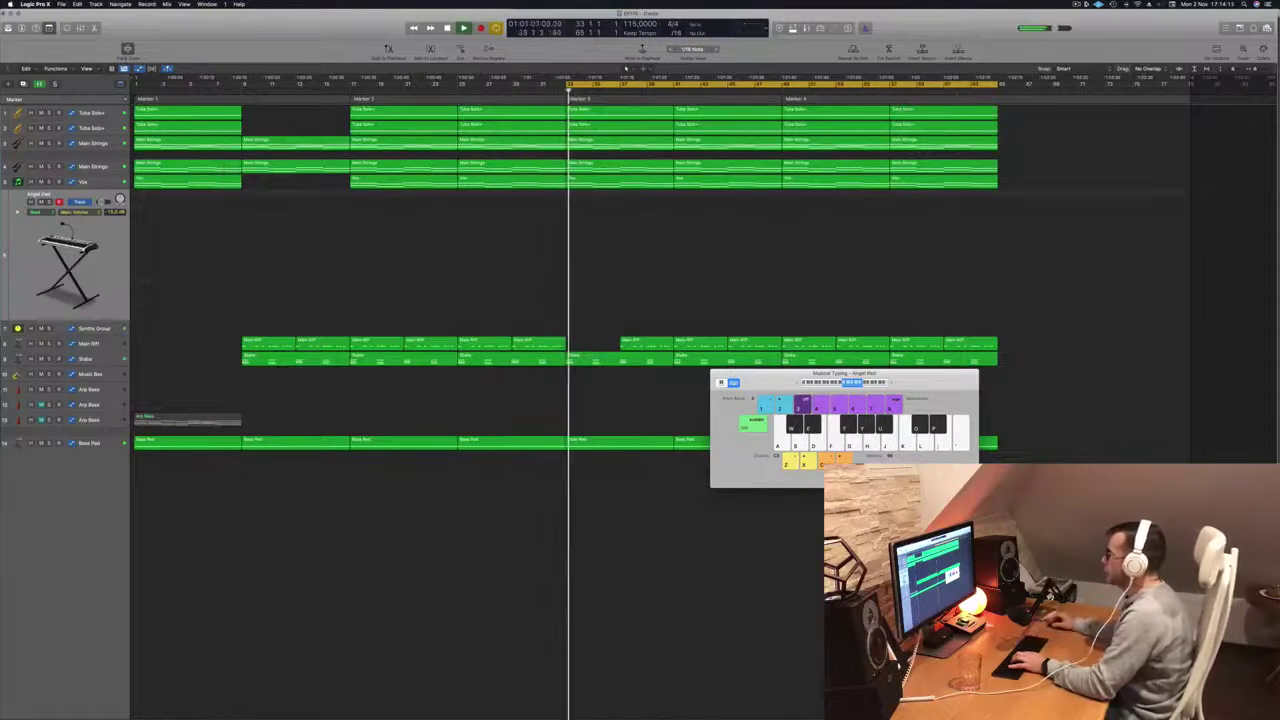
click(632, 344)
key(Delete)
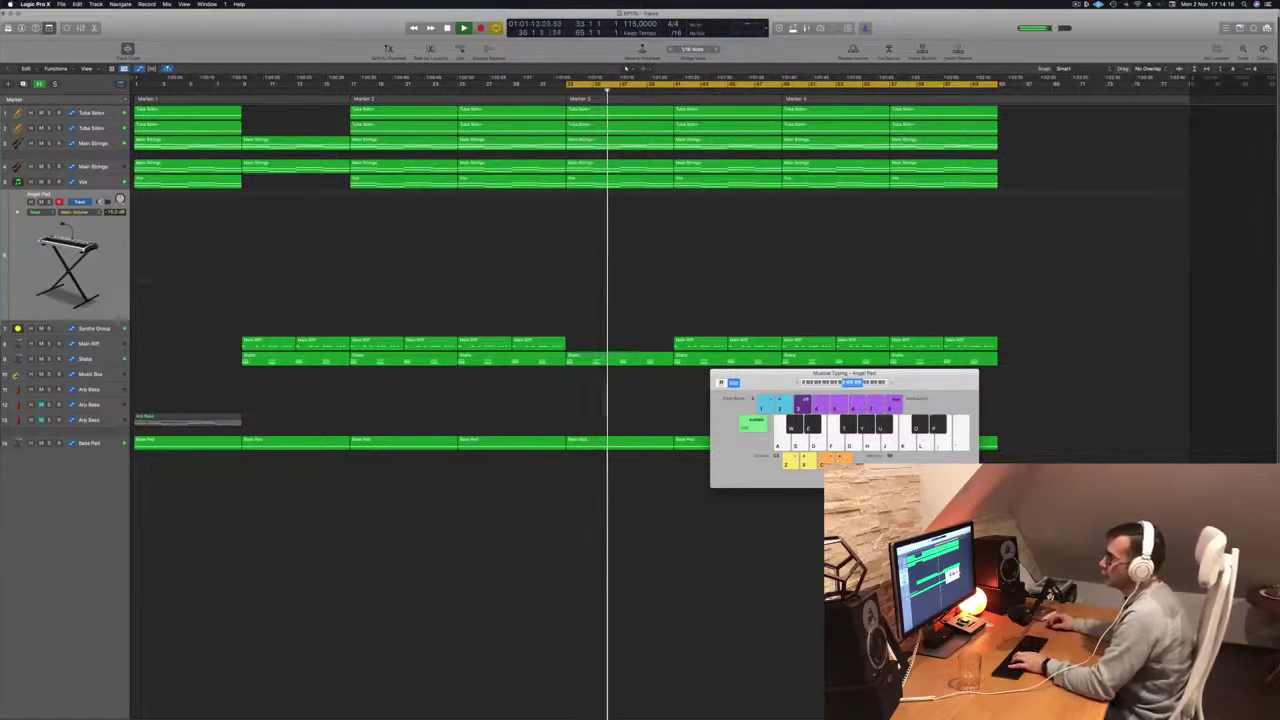
Step: Open and close the Library, and show the inspector again
key(y)
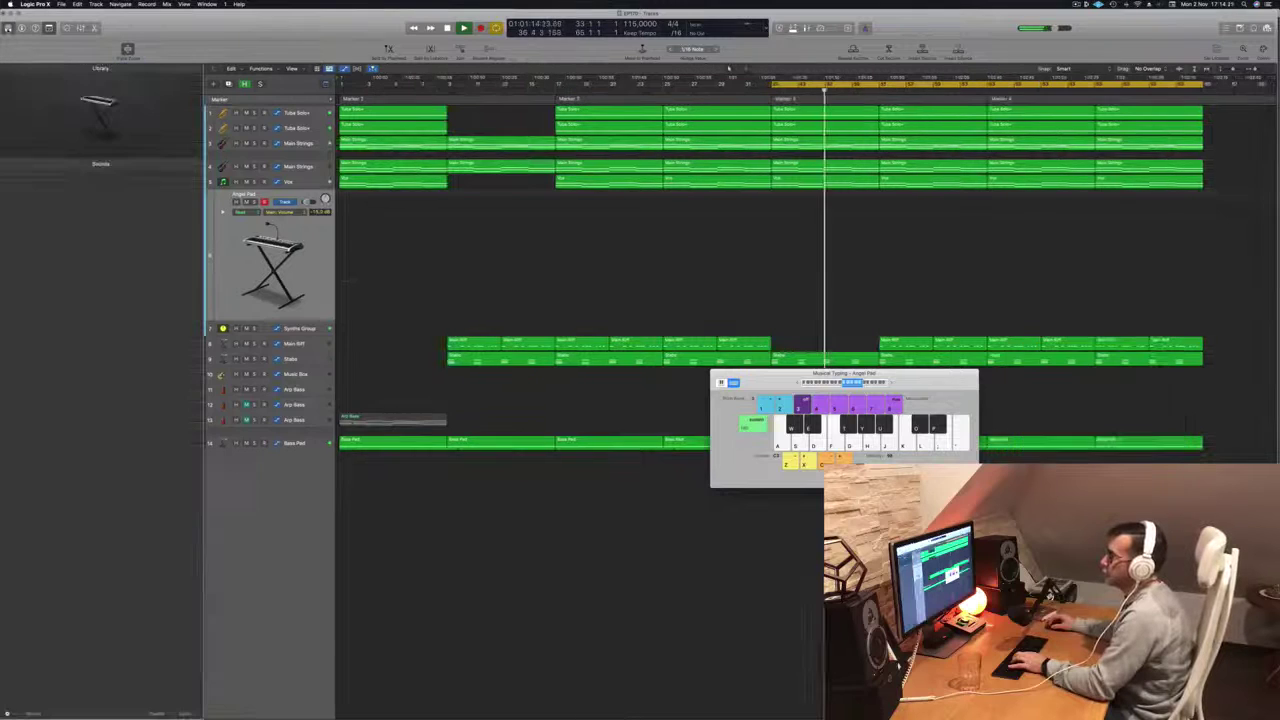
key(y)
key(i)
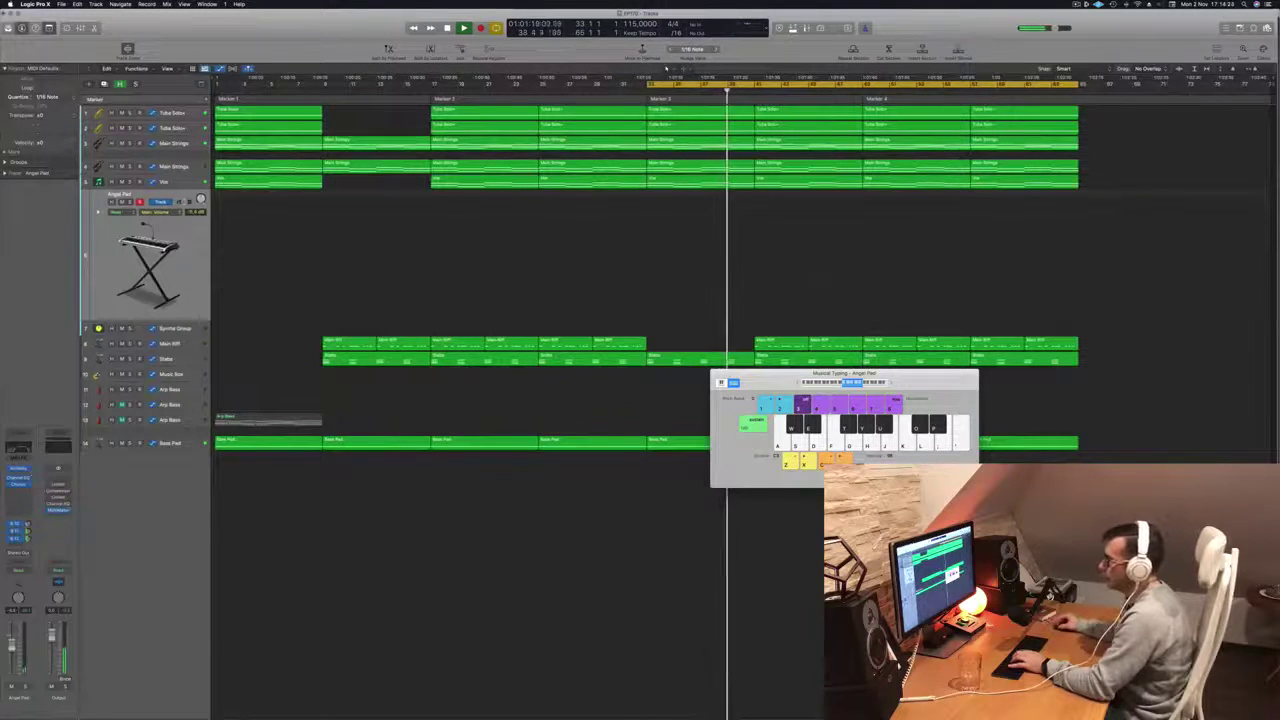
Step: Try recording two short Angel Pad takes around bars 46 and 40, testing a higher Musical Typing octave for the first
key(u)
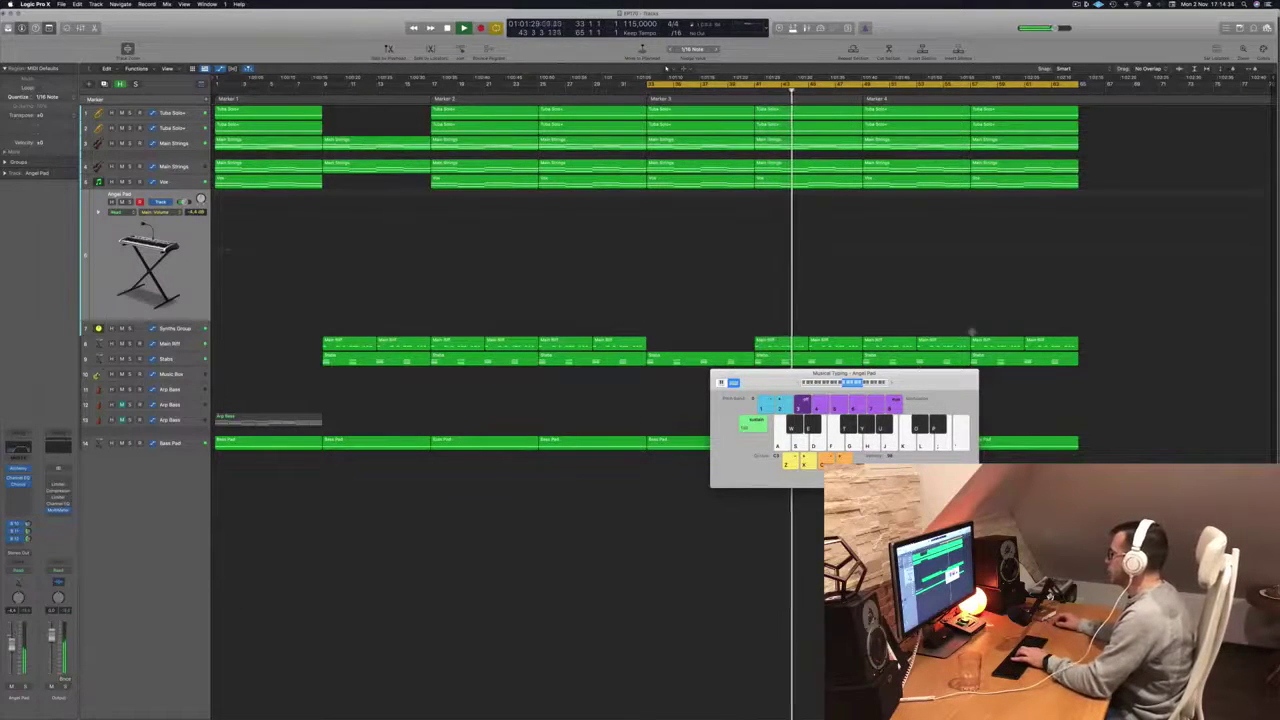
click(889, 383)
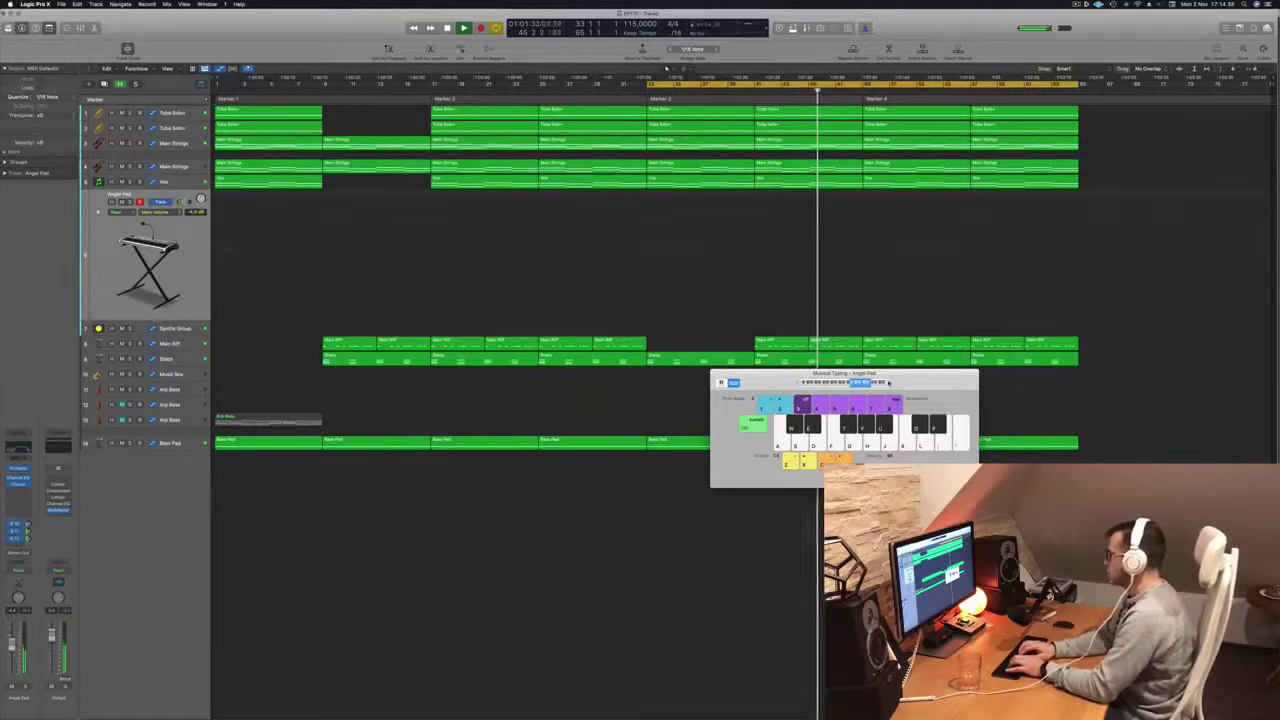
key(t)
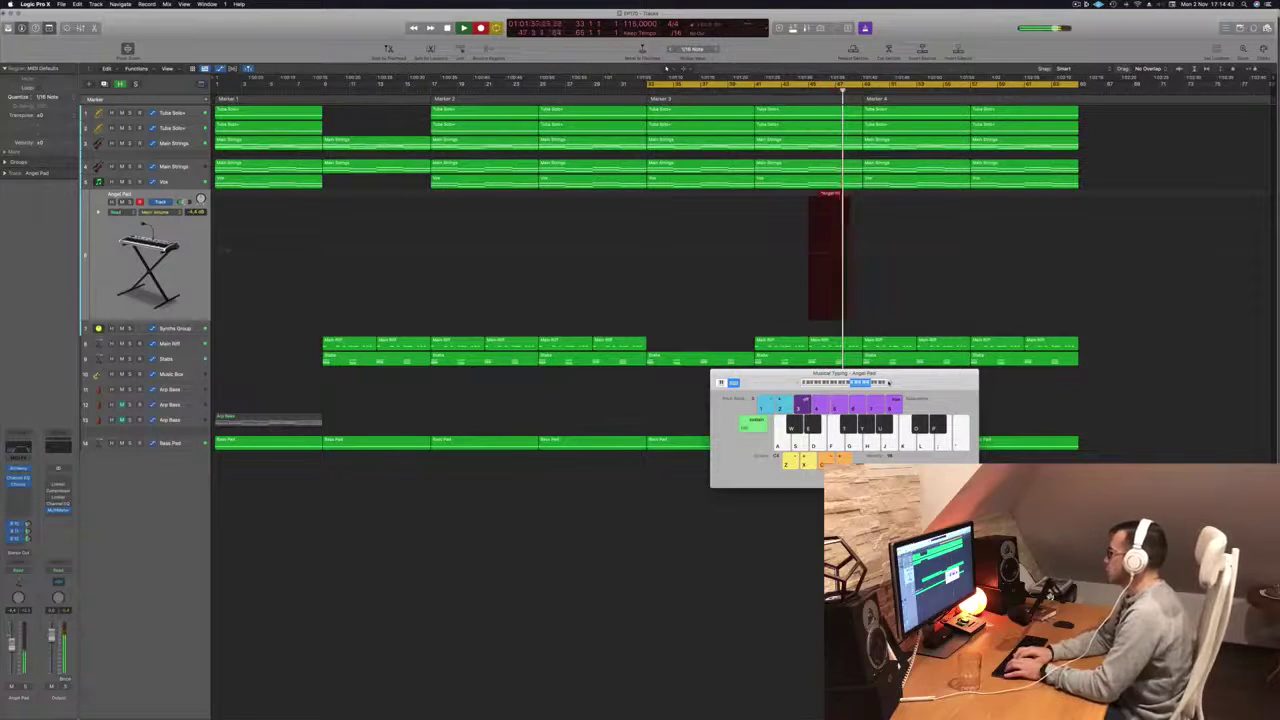
key(space)
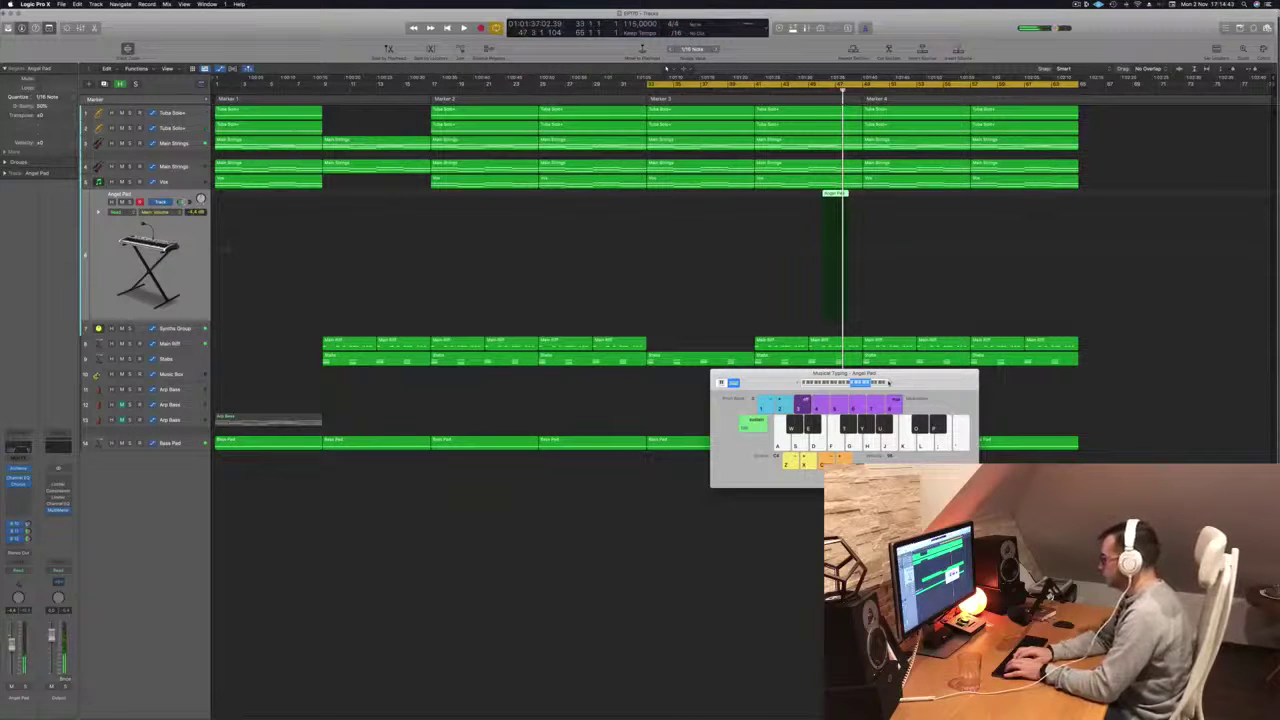
key(space)
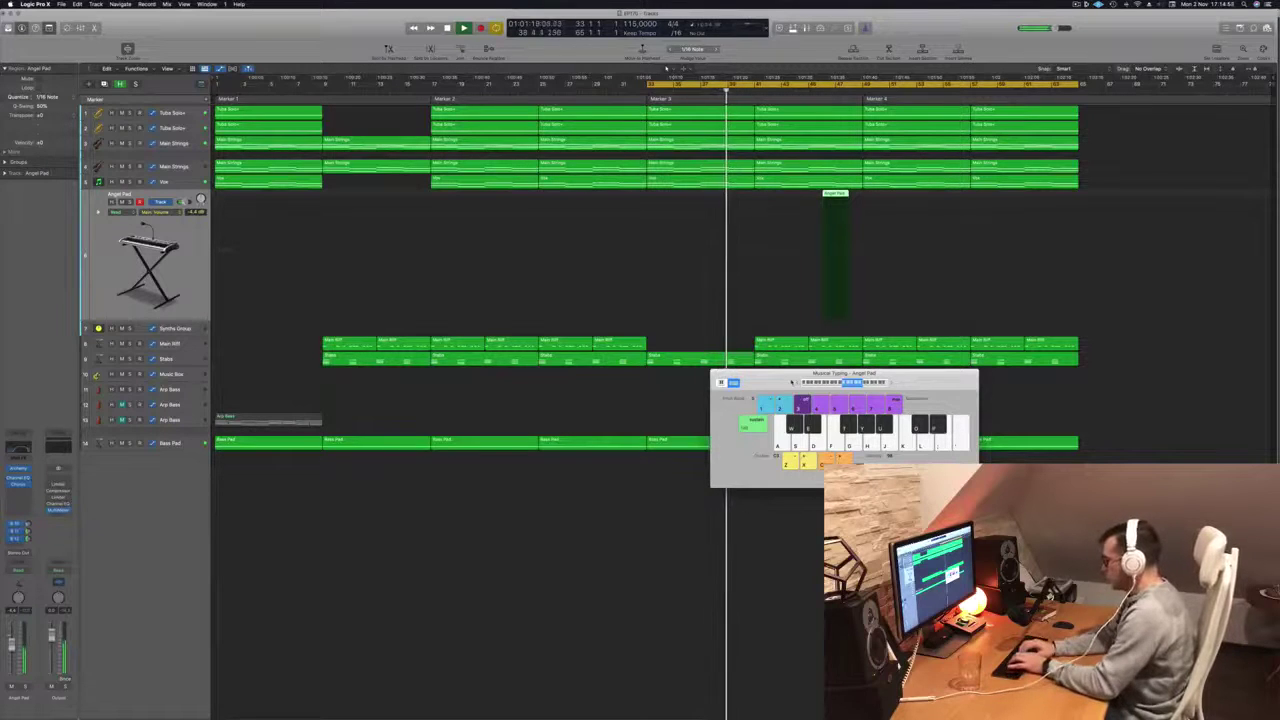
key(r)
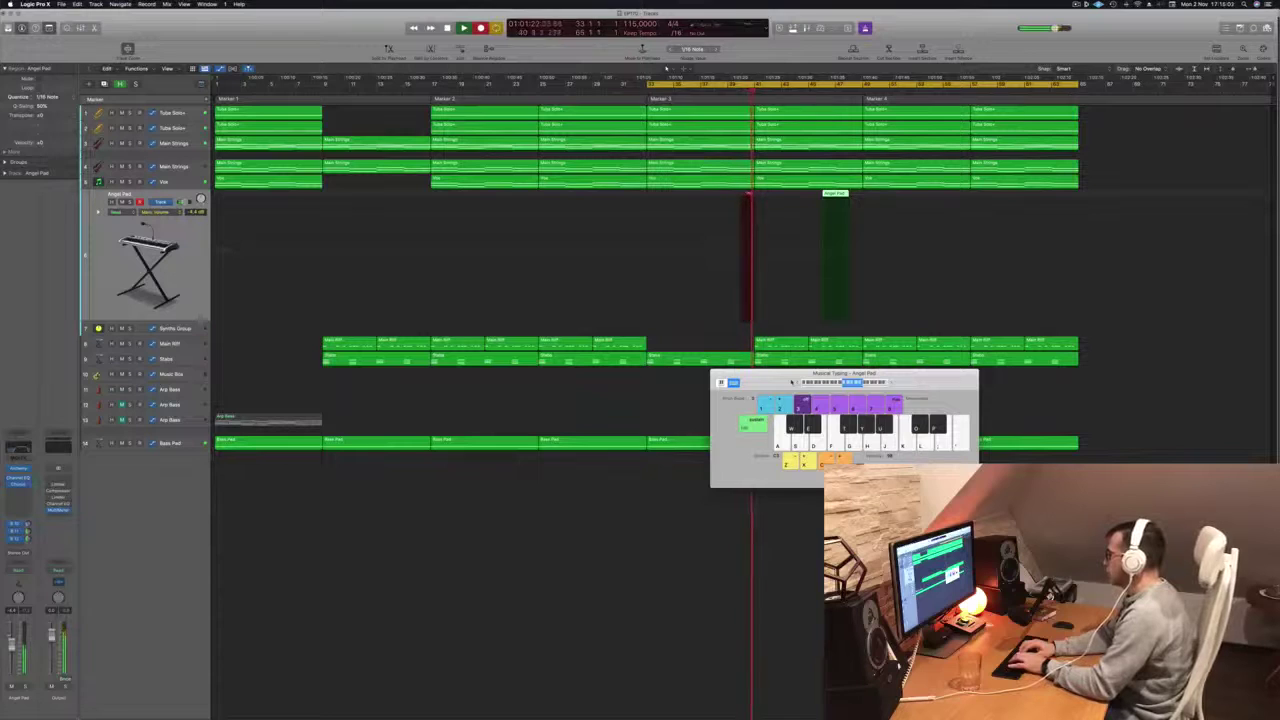
key(space)
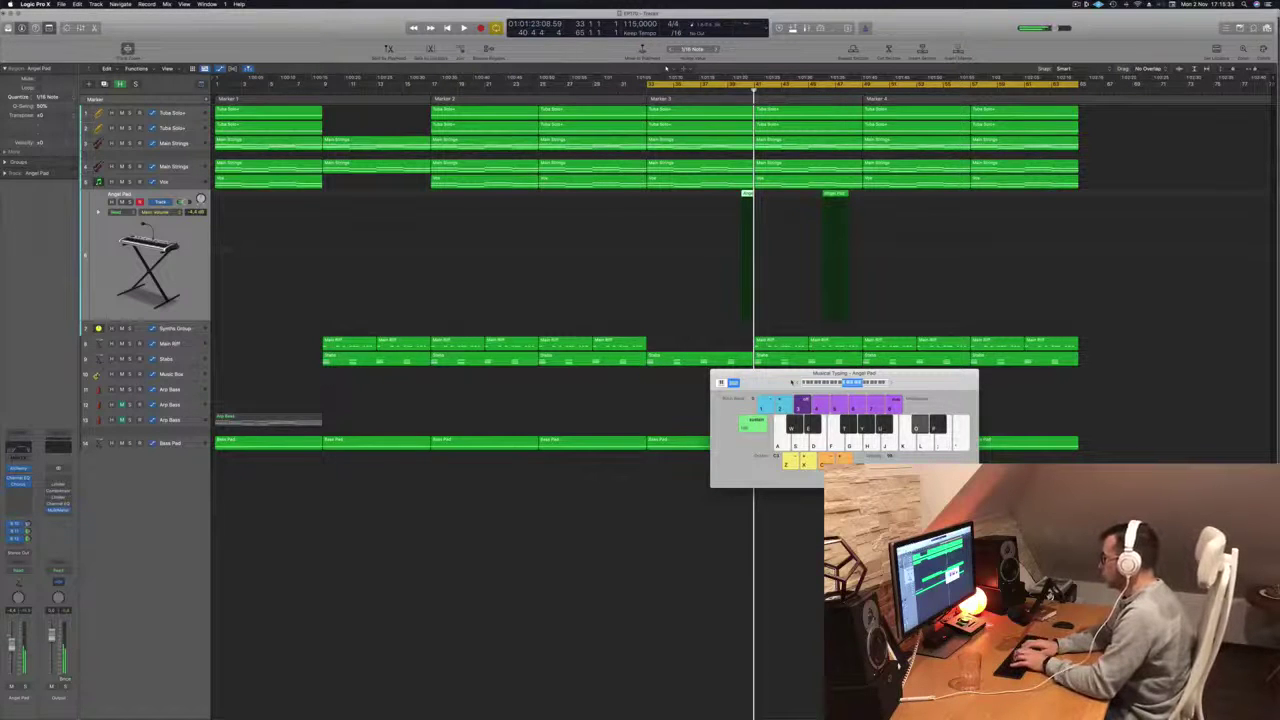
Step: Replay from bar 33 while trying out notes on the Angel Pad, and delete both short recorded Angel Pad regions
key(space)
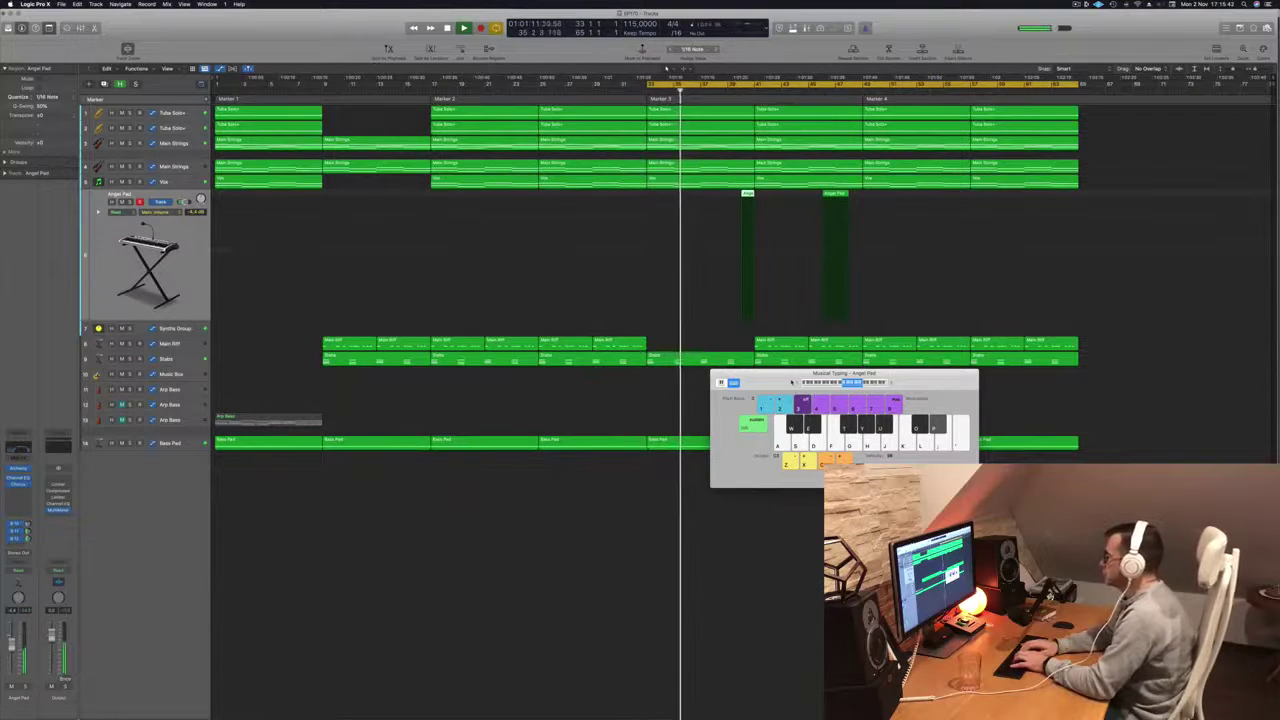
key(o)
key(t)
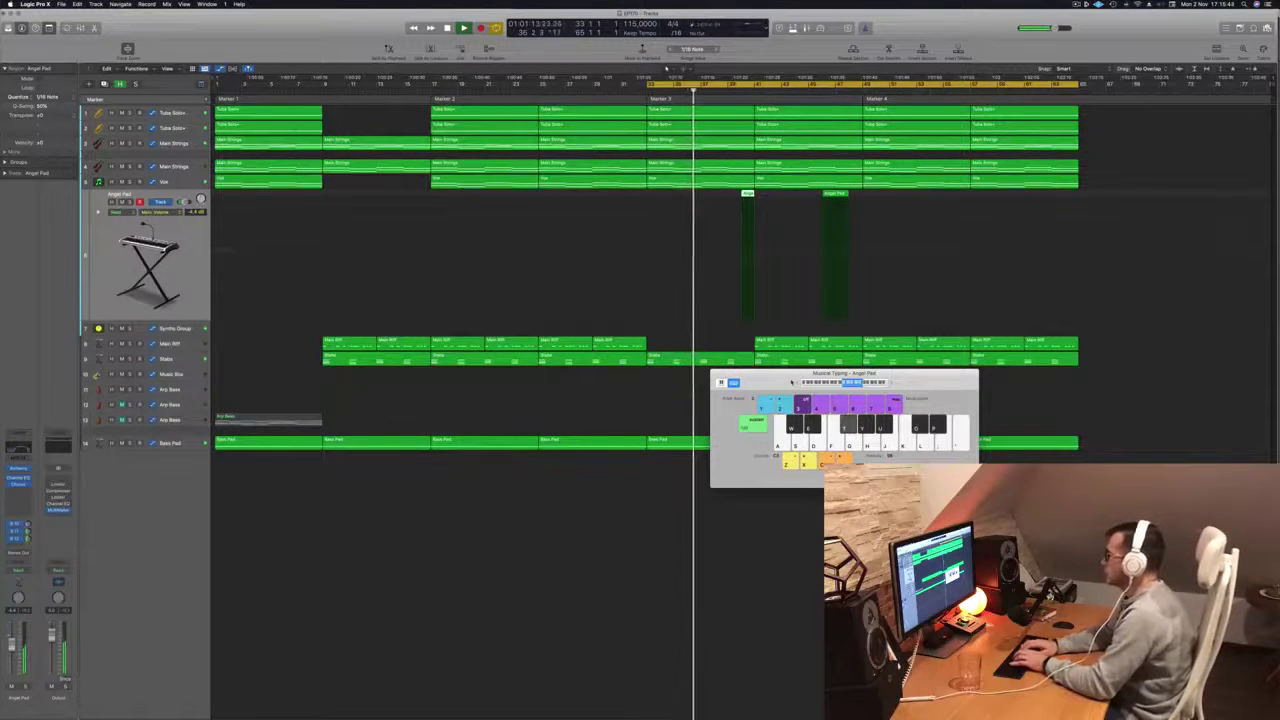
key(y)
key(u)
key(p)
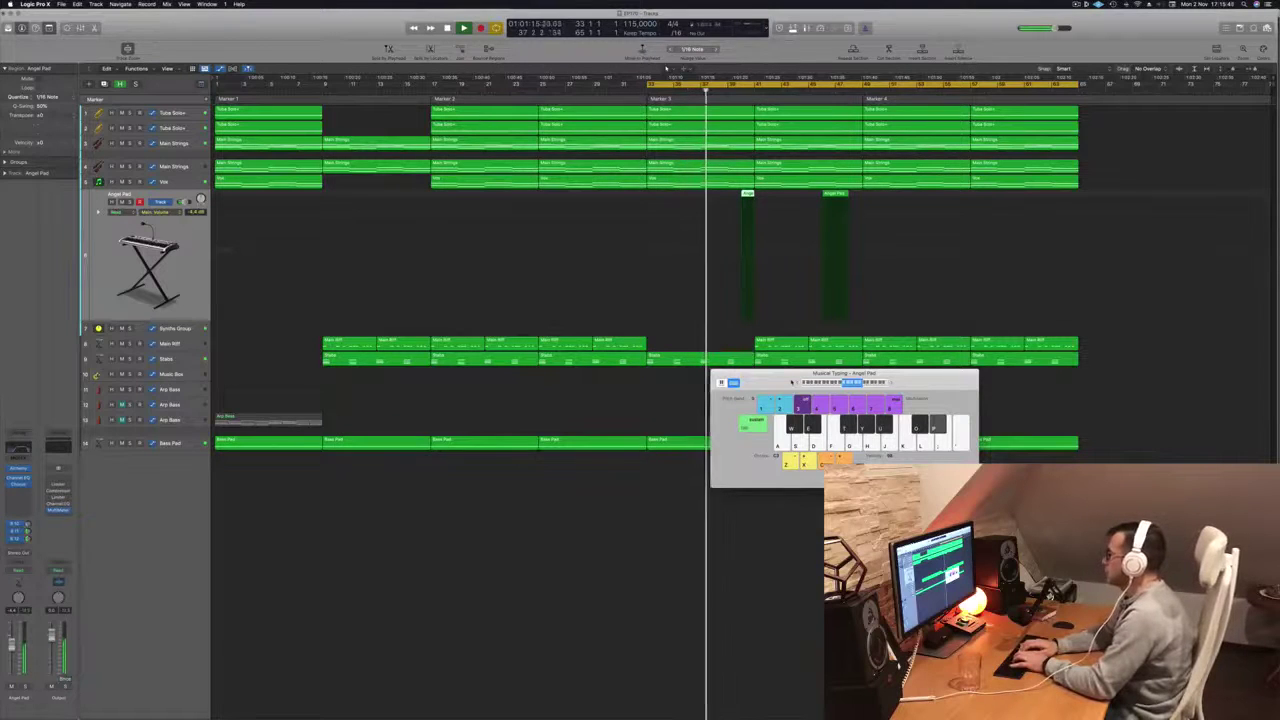
key(o)
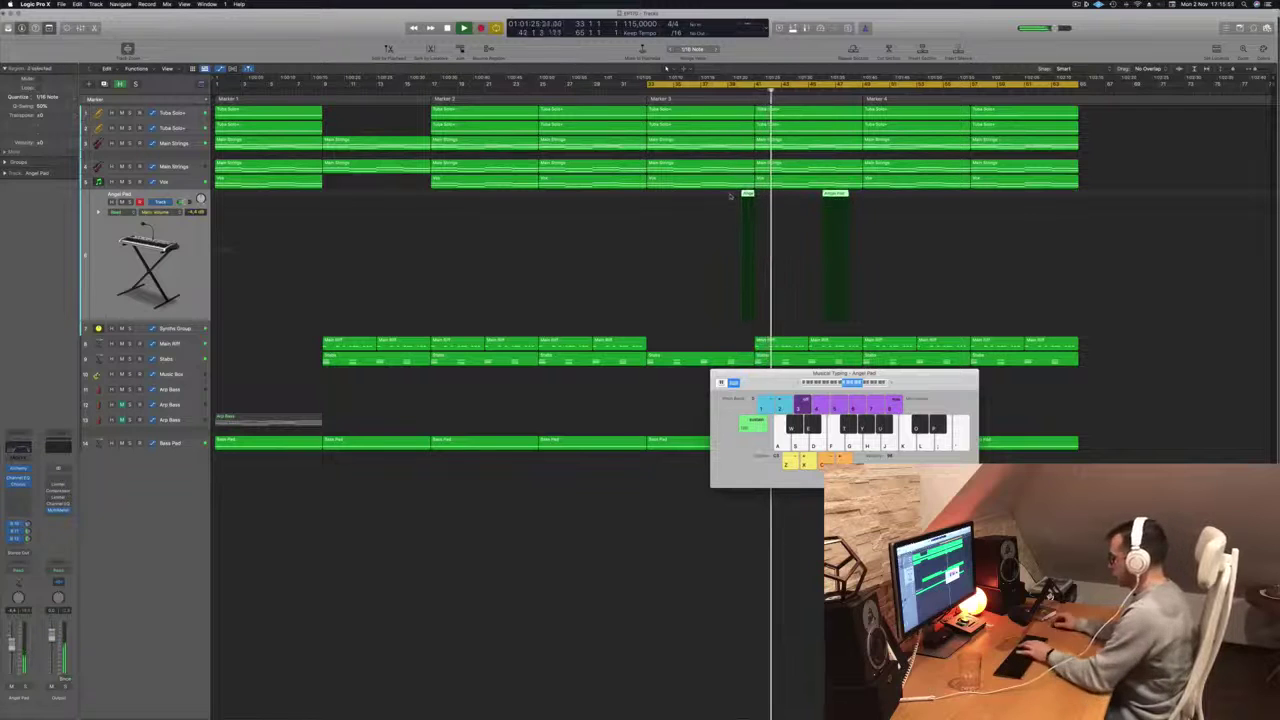
key(Delete)
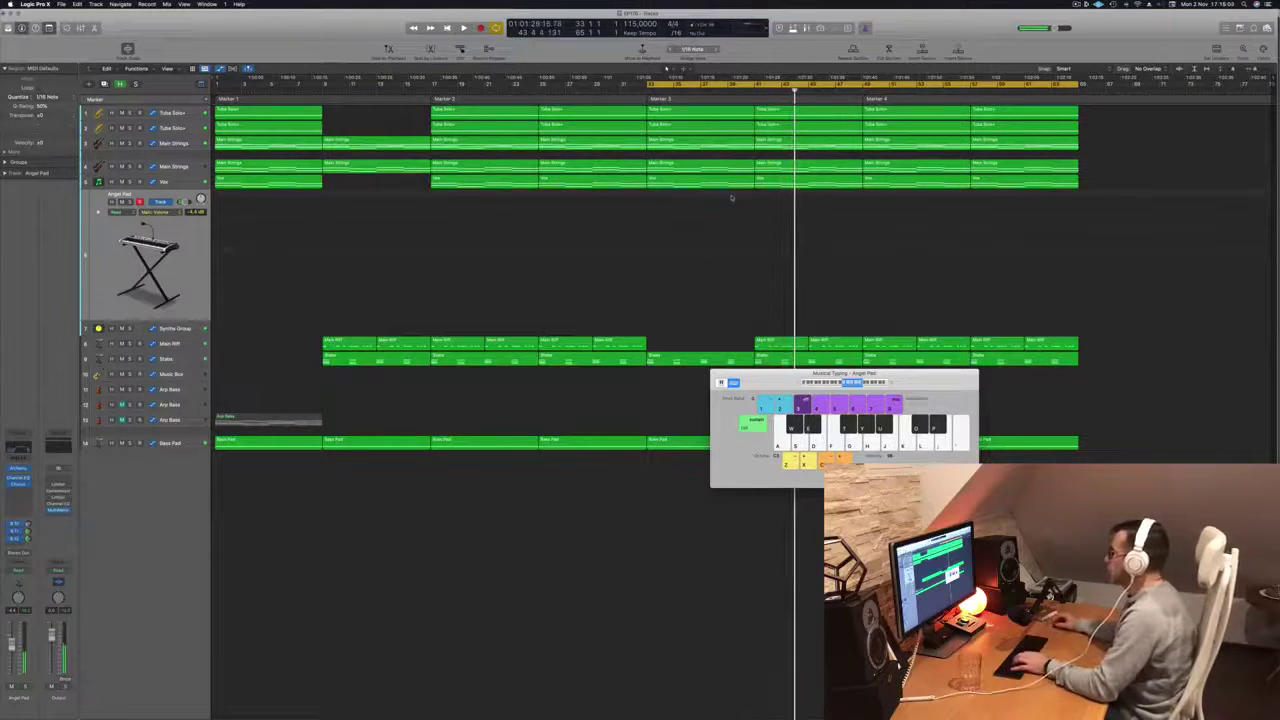
Step: Delete all the Main Riff regions from bar 41 to 65 and replay from the start of Marker 3
drag(738, 338, 1027, 344)
key(Delete)
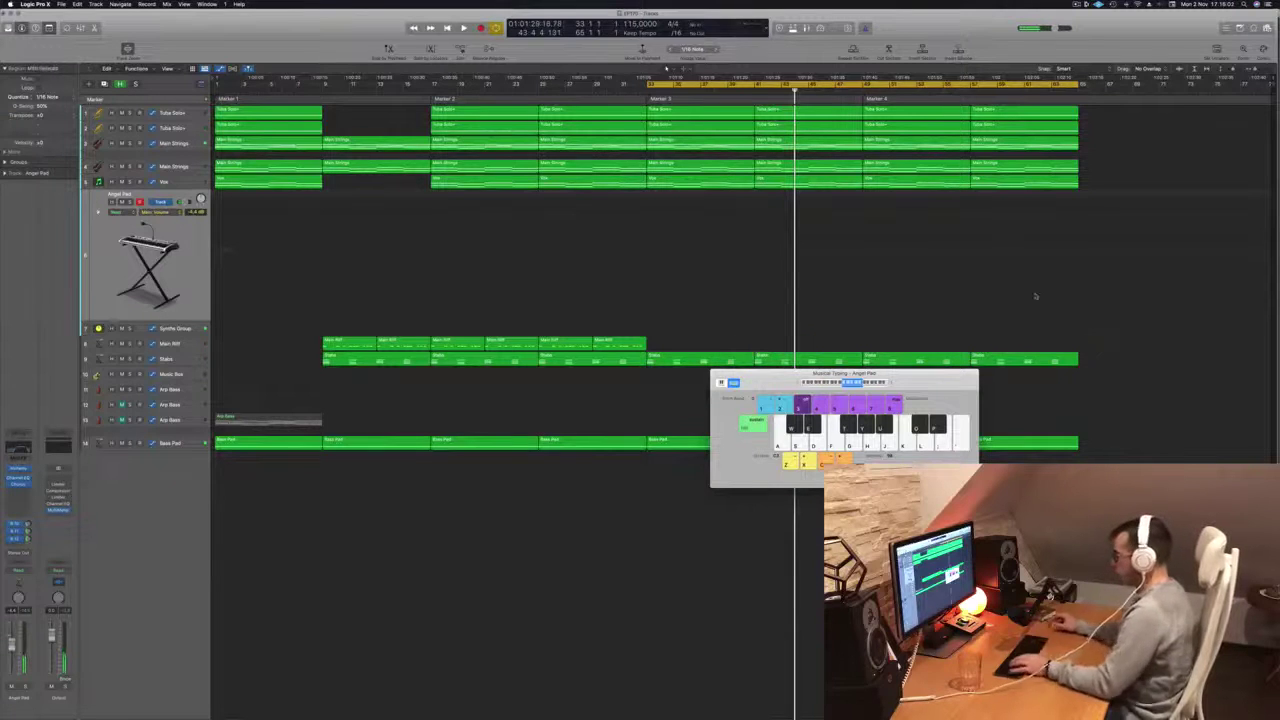
key(space)
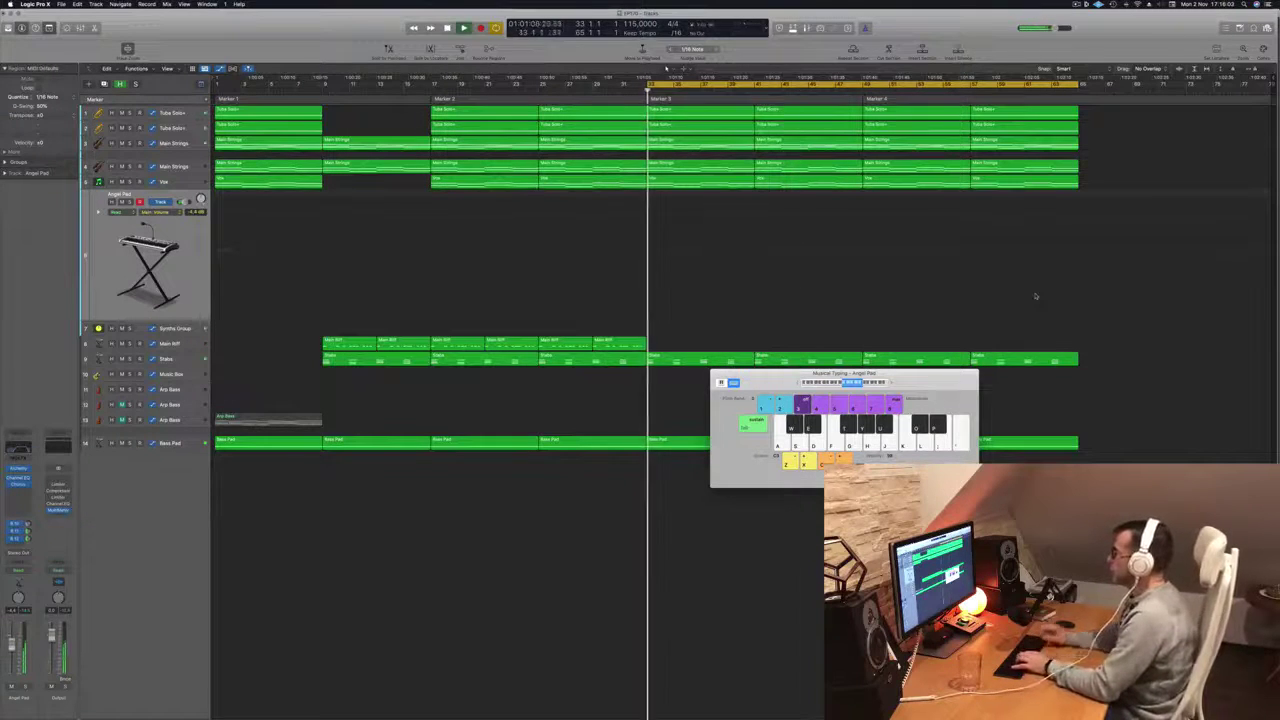
Step: Delete the Vox region and both tuba regions in the first half of Marker 3, bars 33 to 41
click(707, 186)
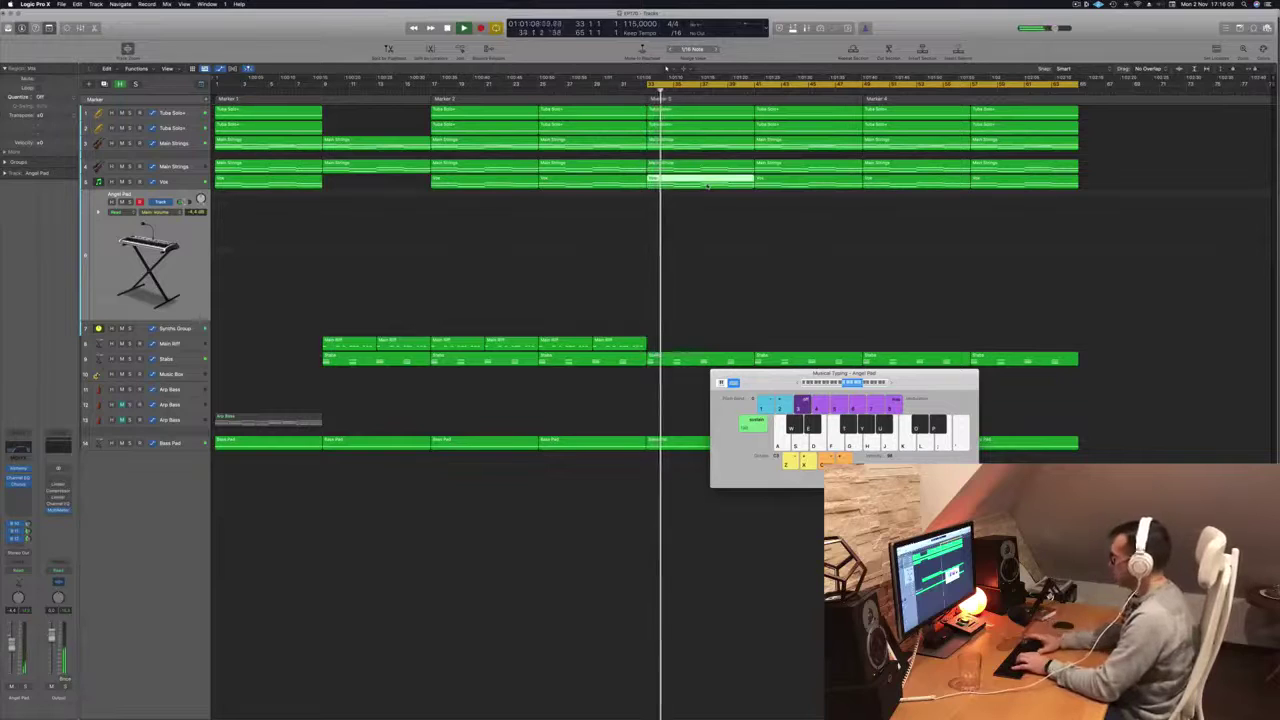
key(Delete)
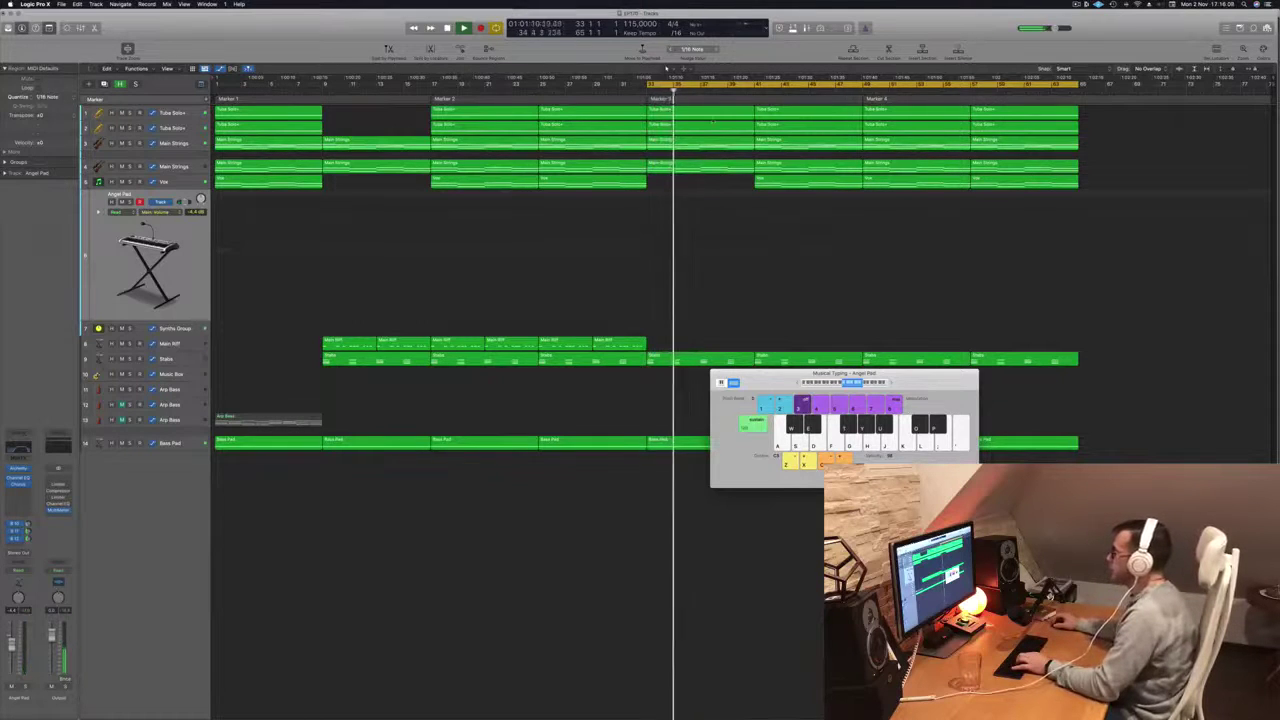
click(715, 127)
key(Delete)
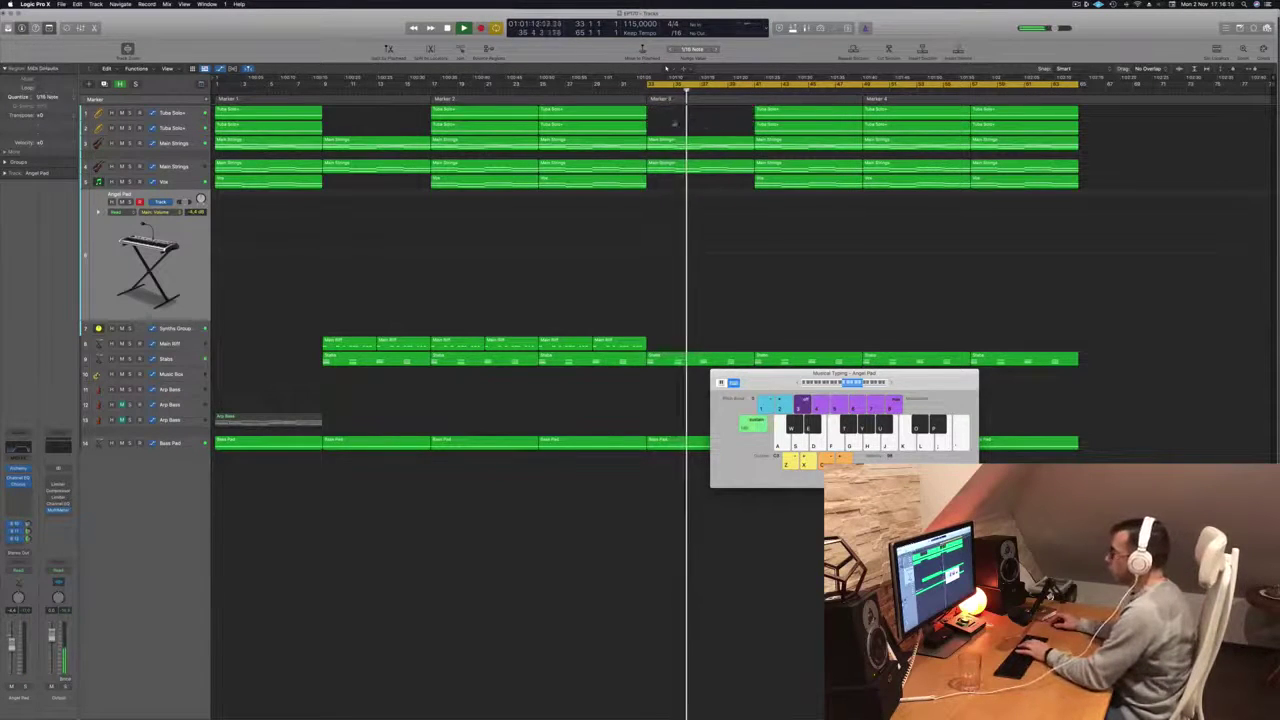
Step: Reshape the upper Main Strings track's High Cut automation to drop just before bar 33 and stay low until bar 41
click(174, 143)
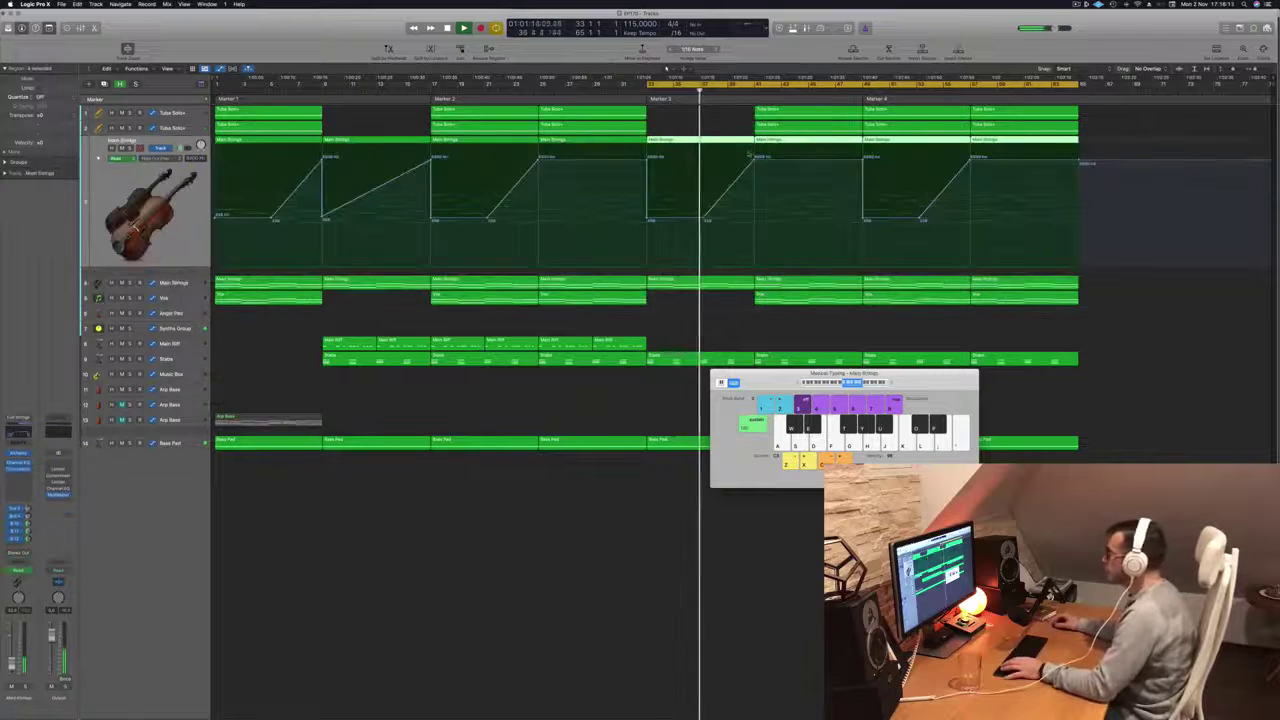
click(174, 286)
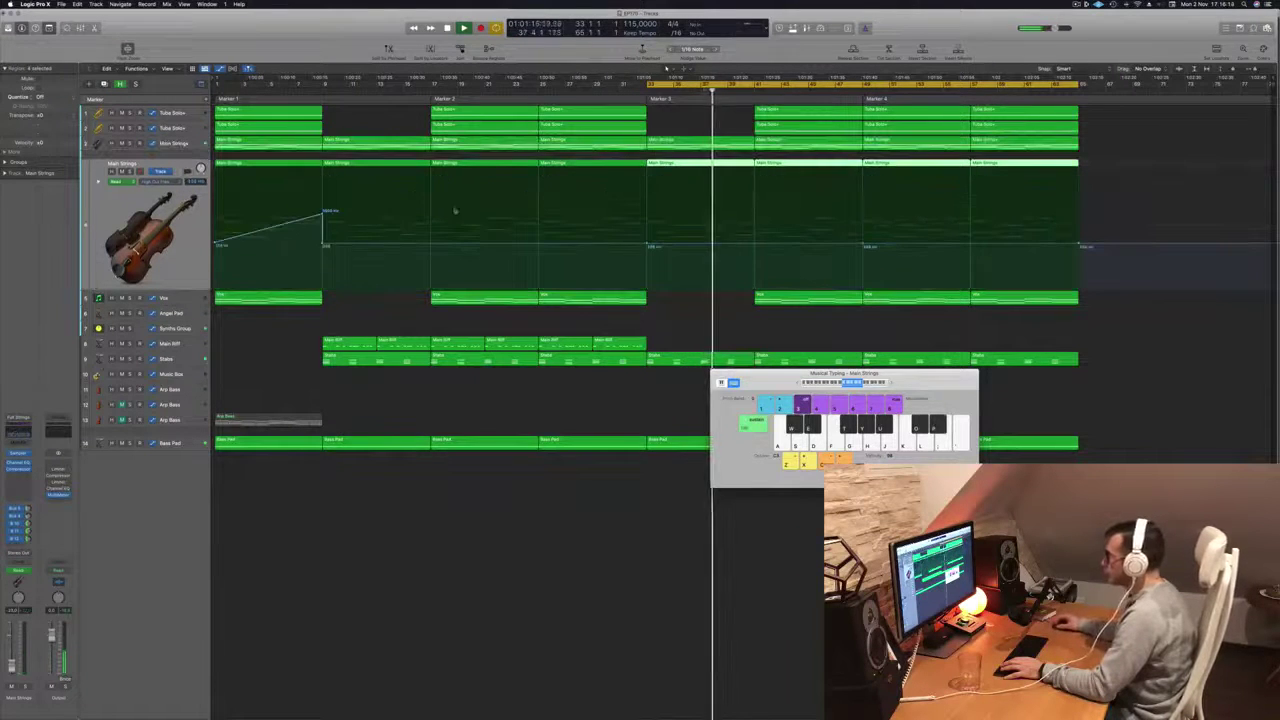
key(shift+space)
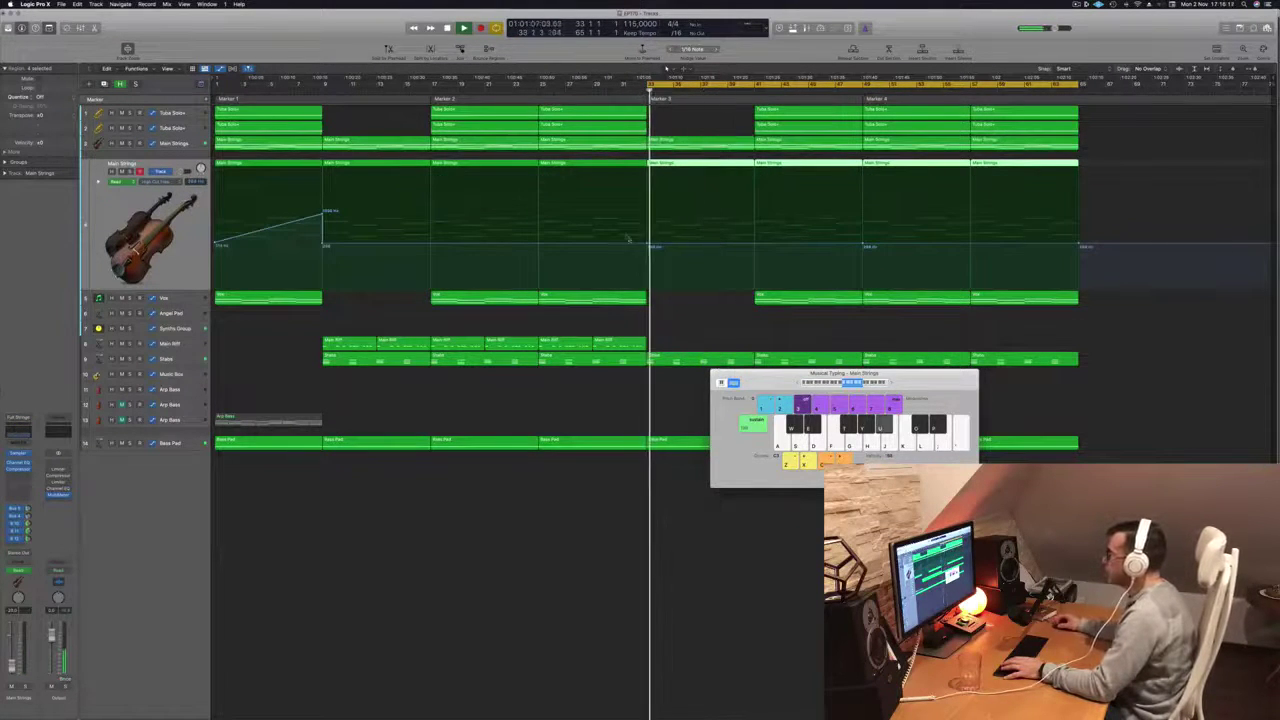
key(Up)
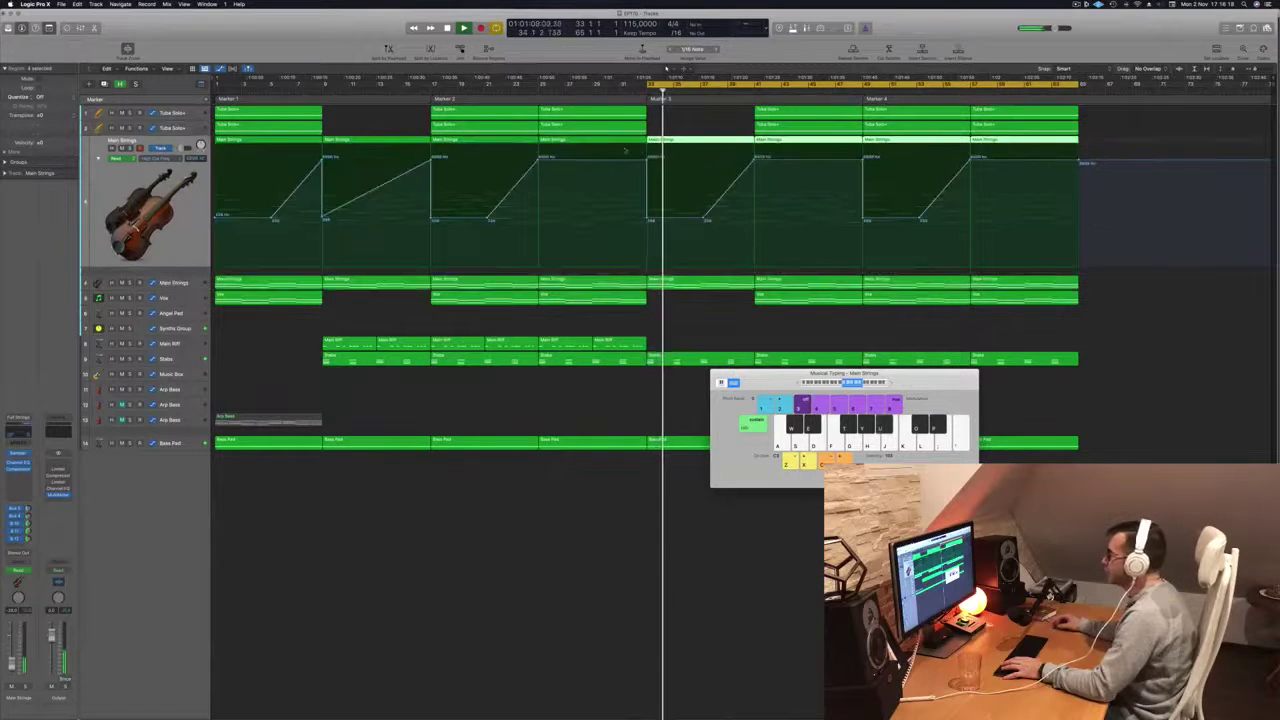
drag(647, 160, 641, 160)
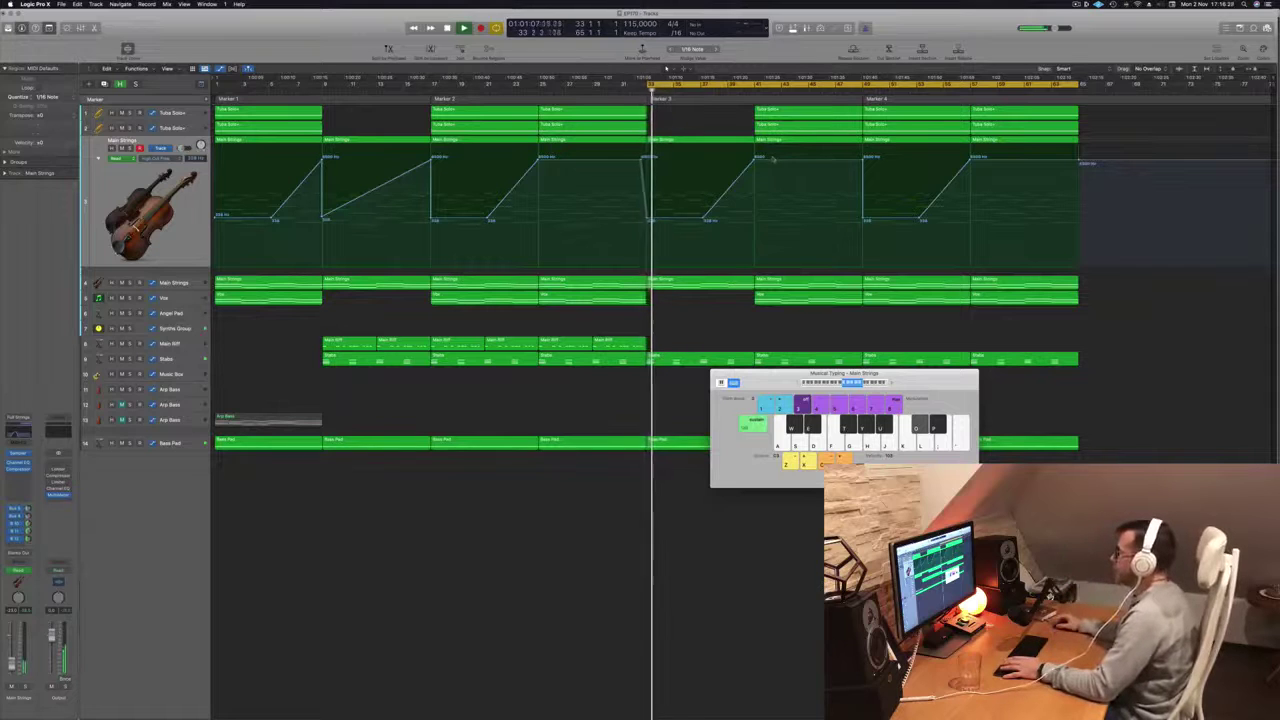
click(755, 162)
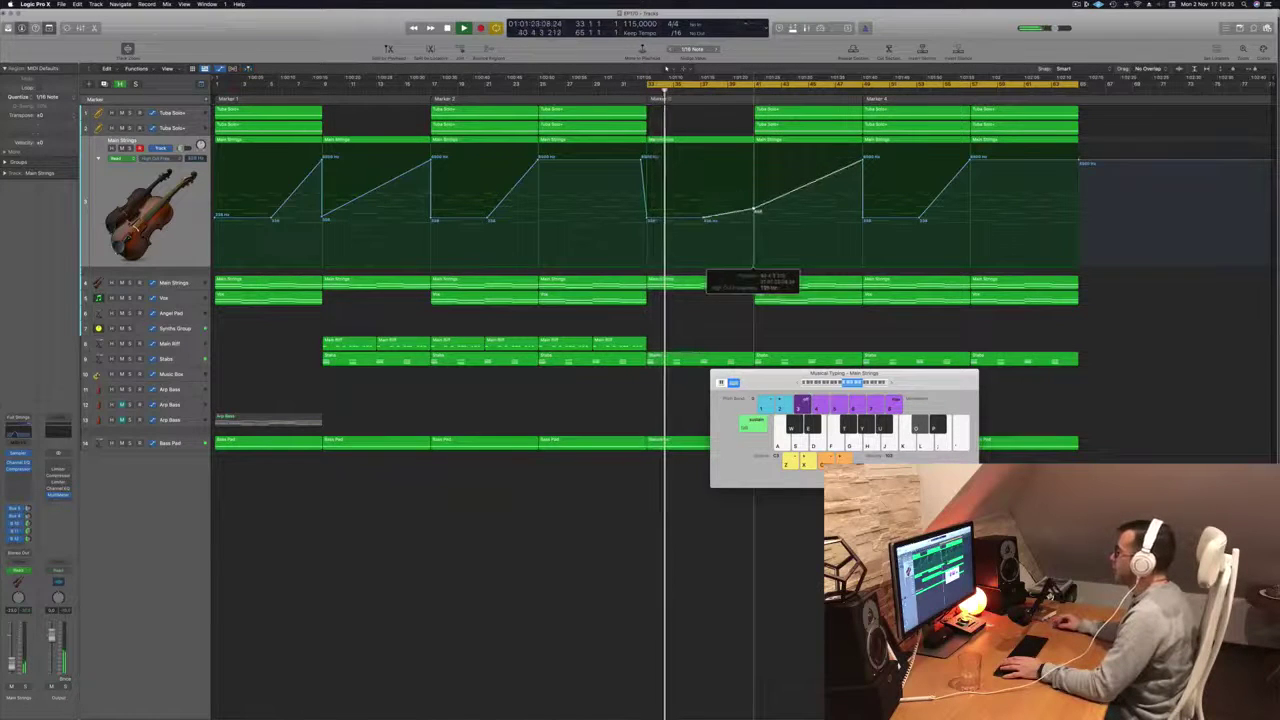
drag(757, 268, 756, 268)
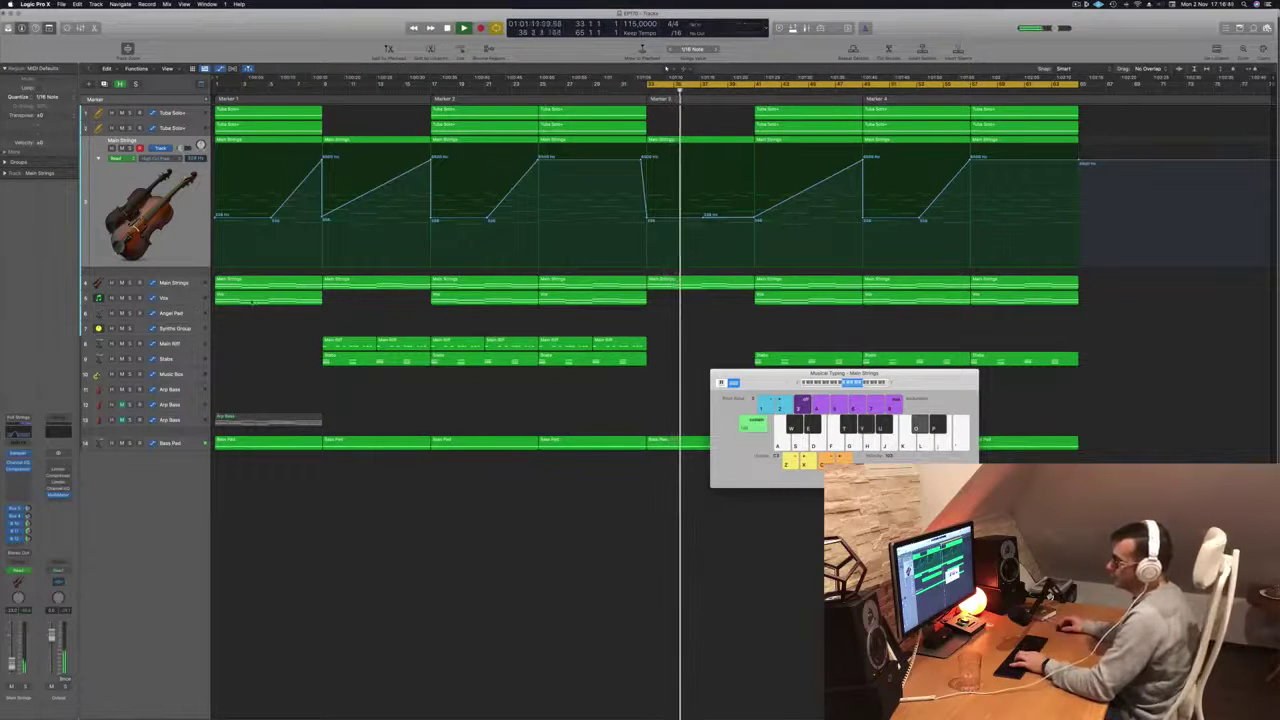
Step: Select the Angel Pad track, try out a few notes over Marker 3, and restart playback from bar 33
click(180, 315)
key(p)
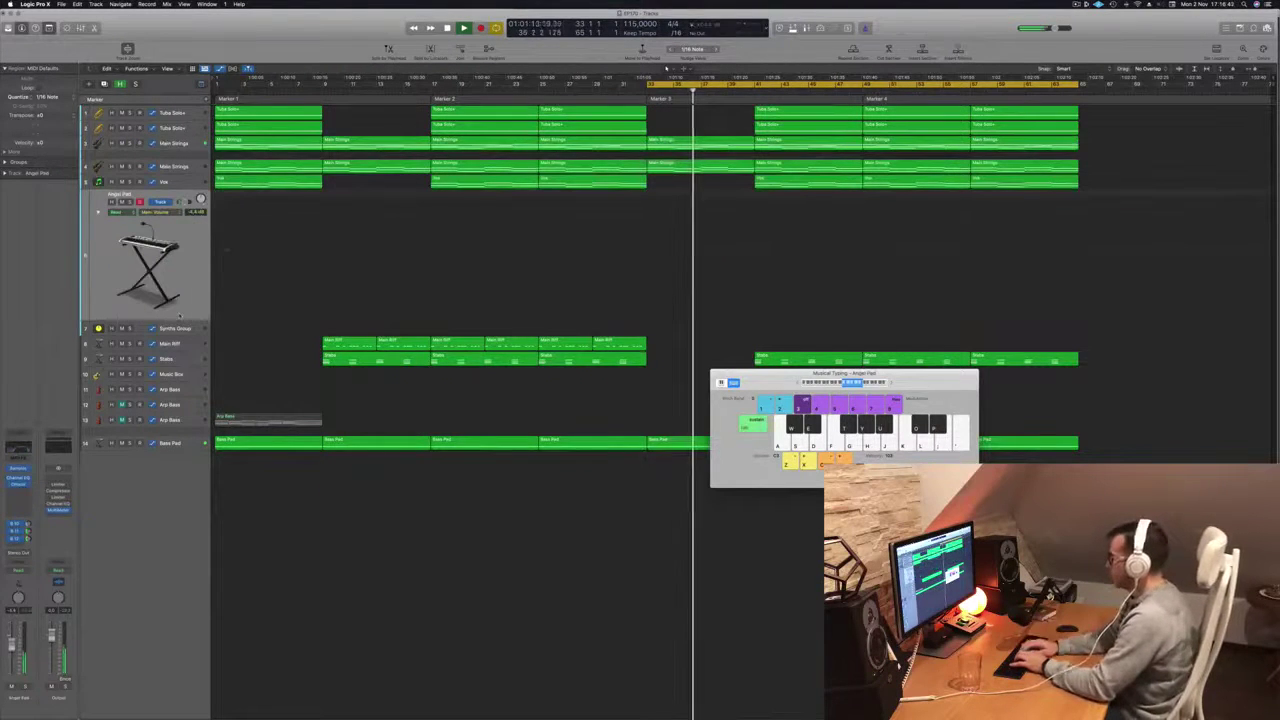
key(t)
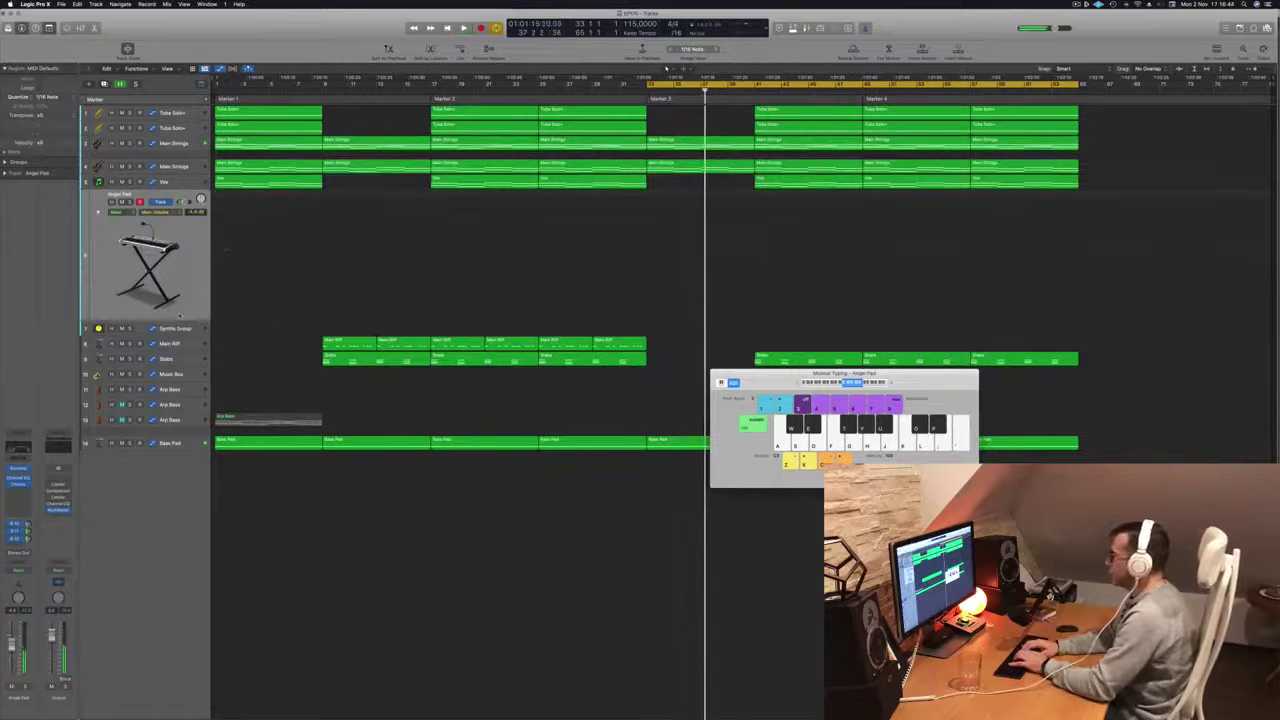
key(space)
key(space)
Step: Rehearse an Angel Pad melody from bar 33 and briefly try recording near bar 39
key(p)
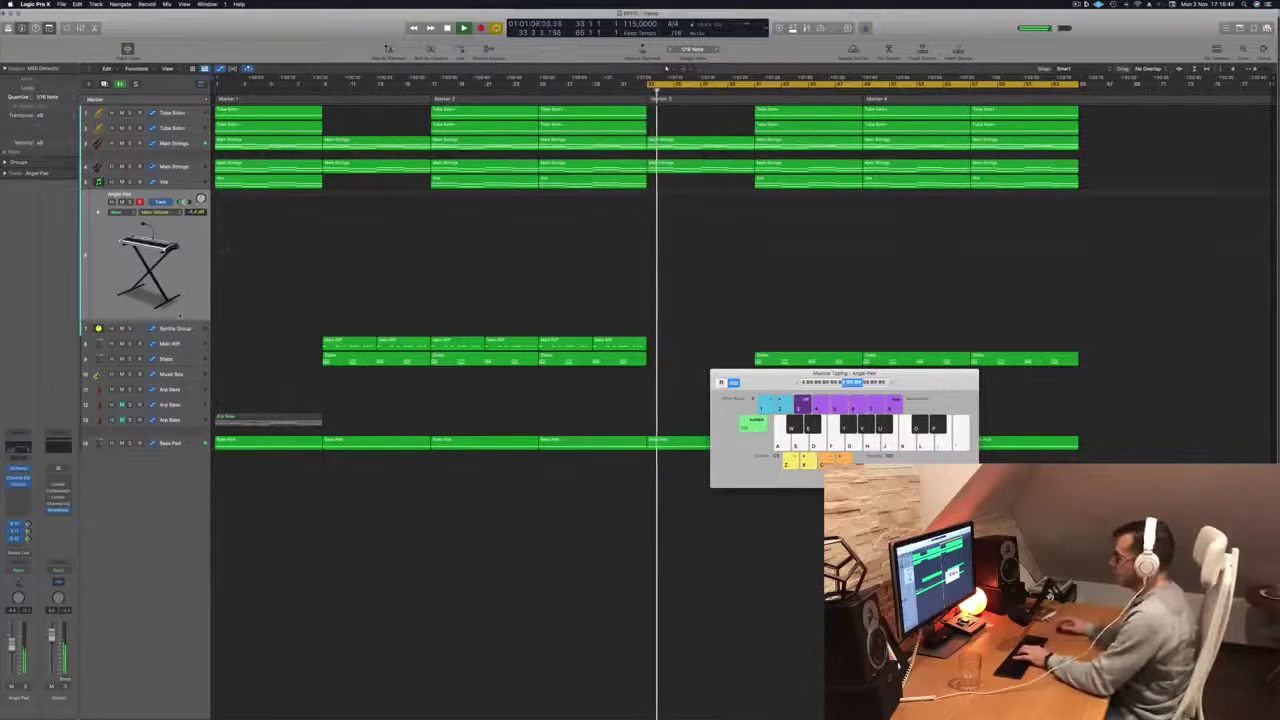
key(p)
key(o)
key(p)
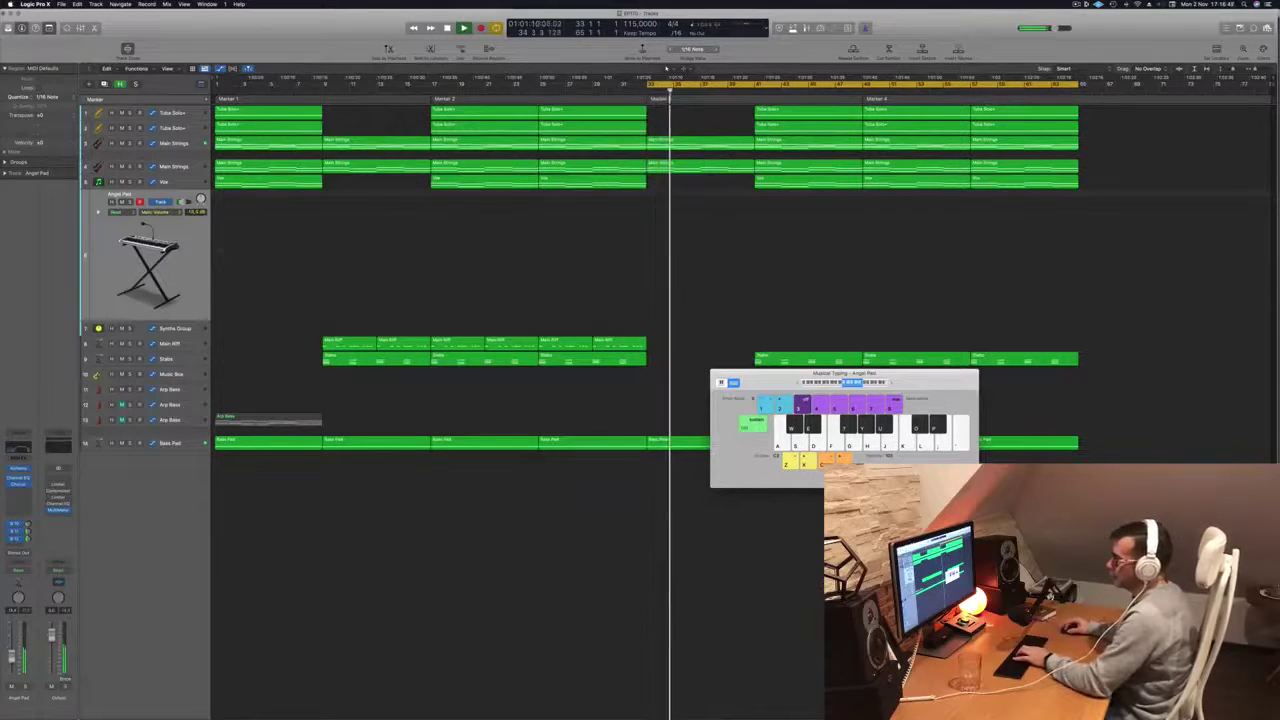
key(o)
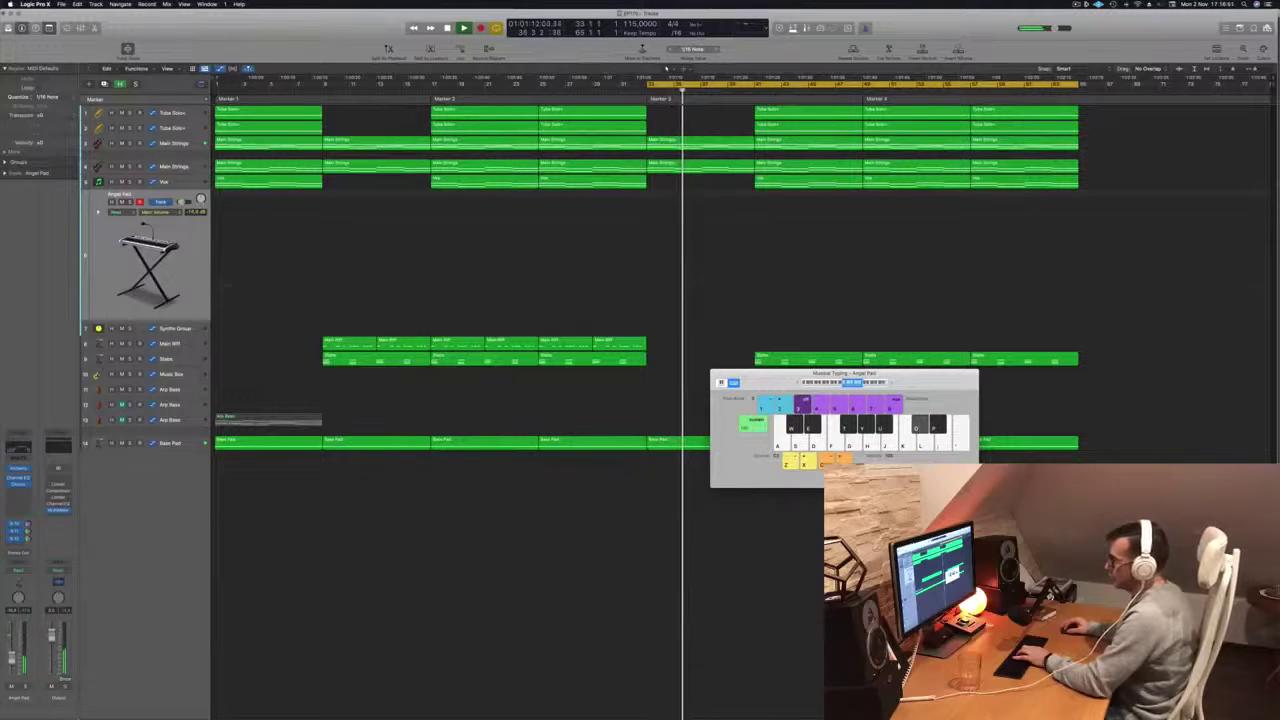
key(p)
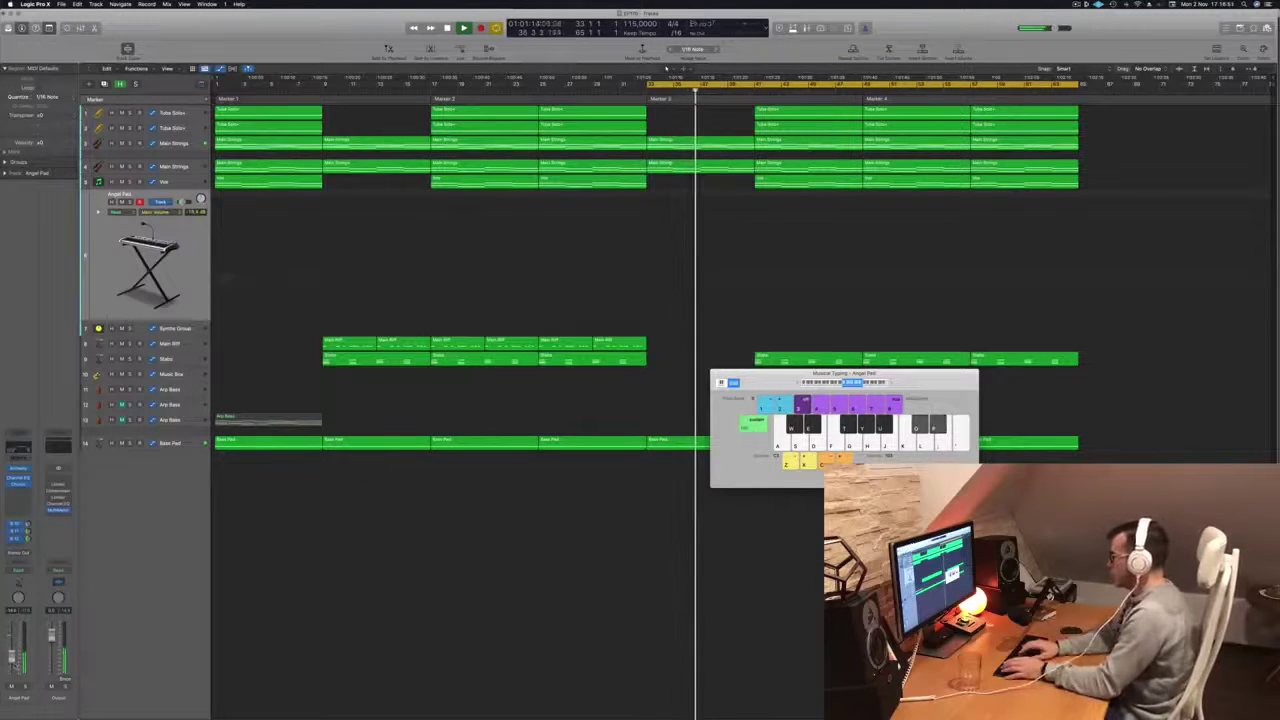
key(o)
key(y)
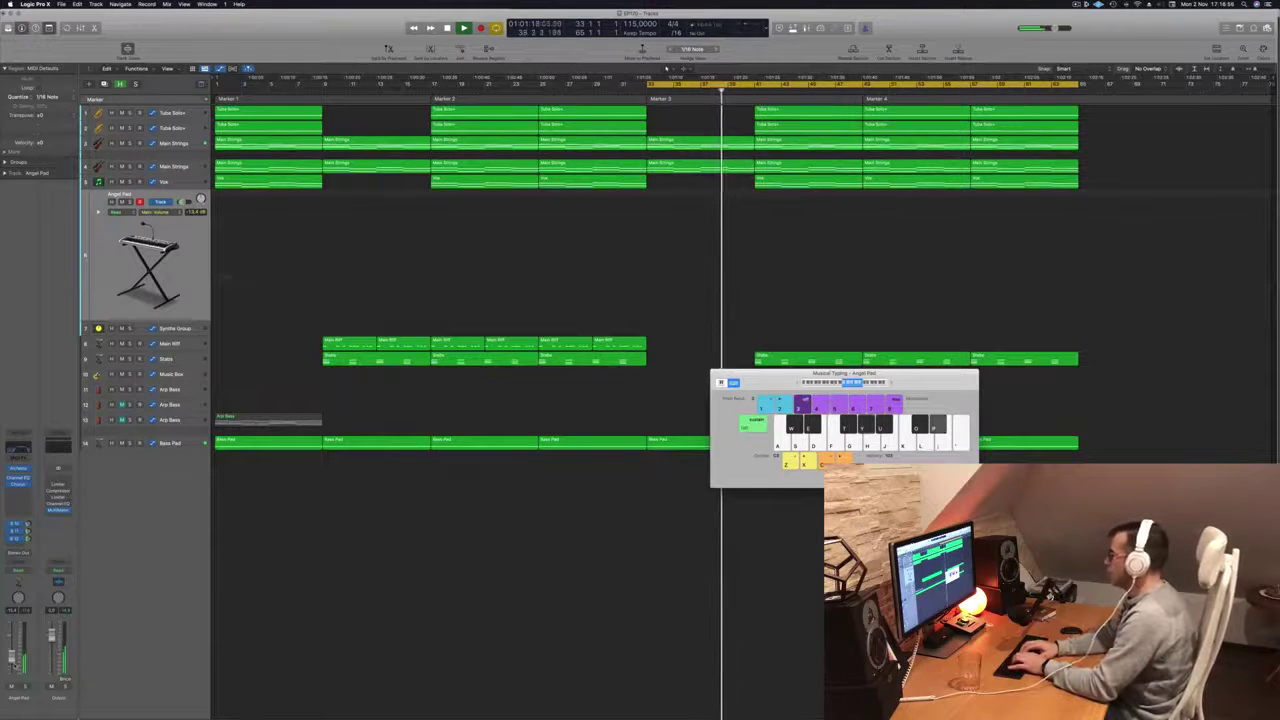
key(r)
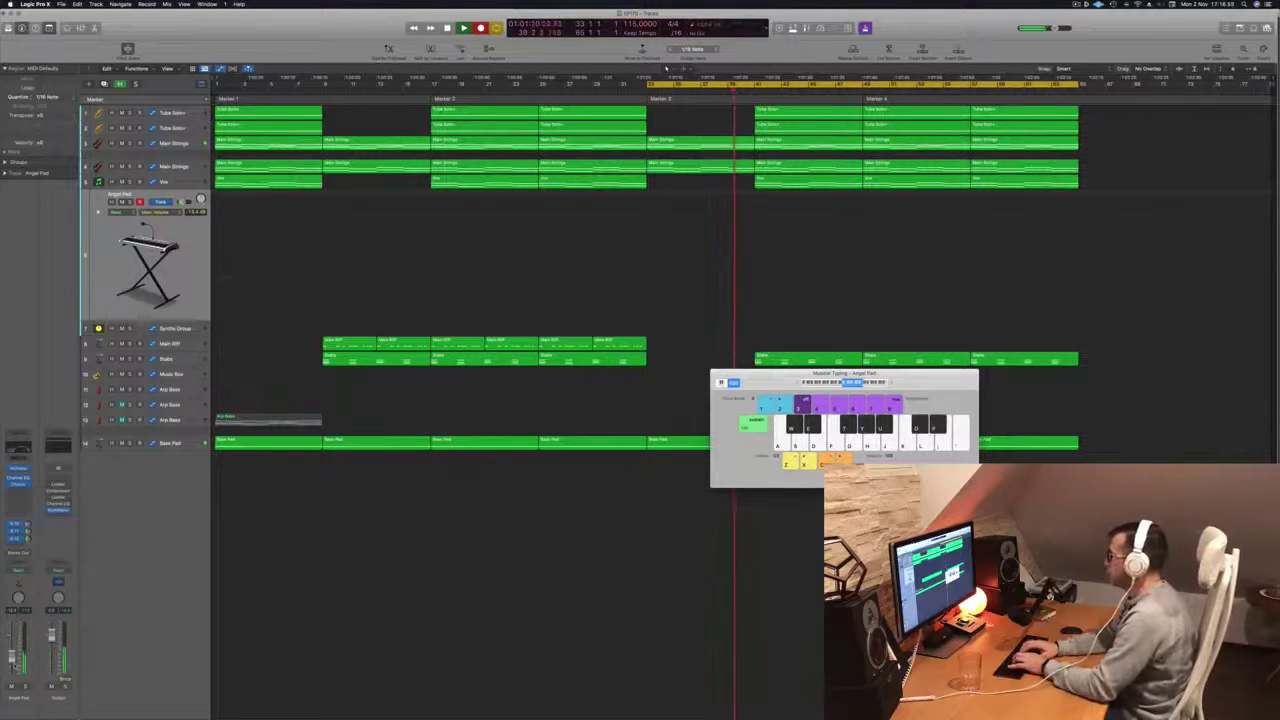
key(space)
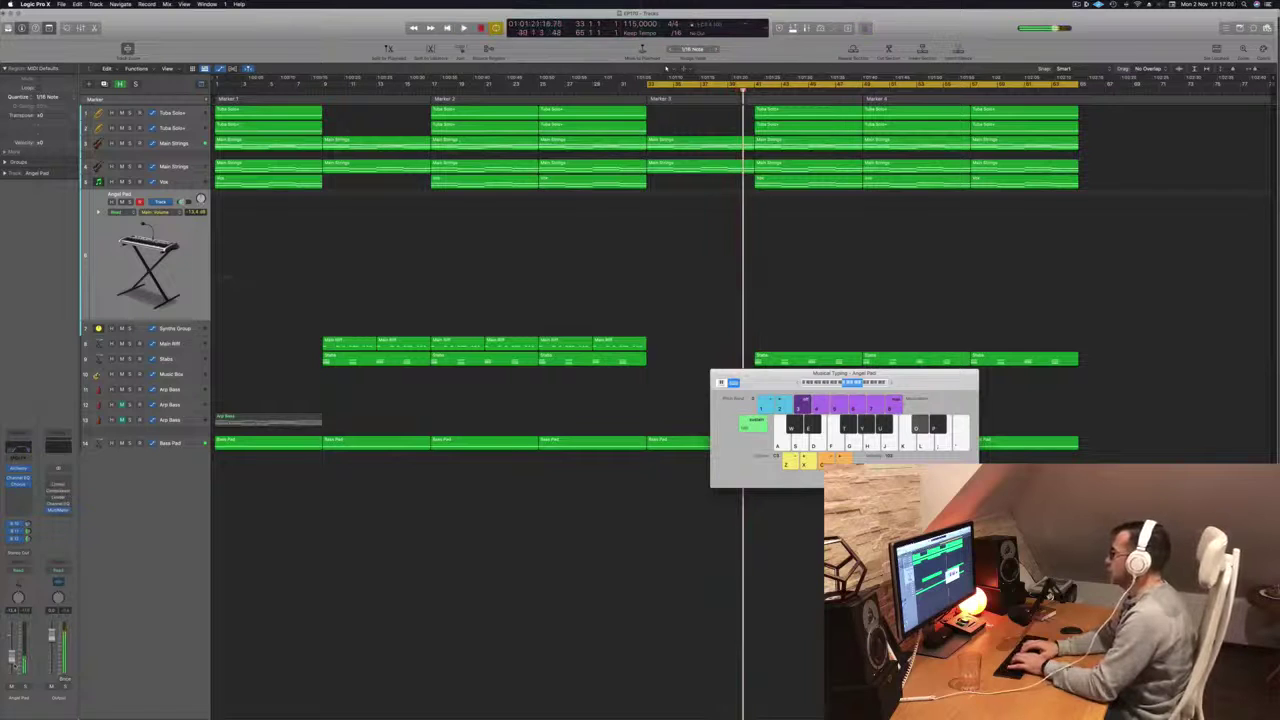
Step: Replay from the start of Marker 3 and practise the Angel Pad melody over it again
key(space)
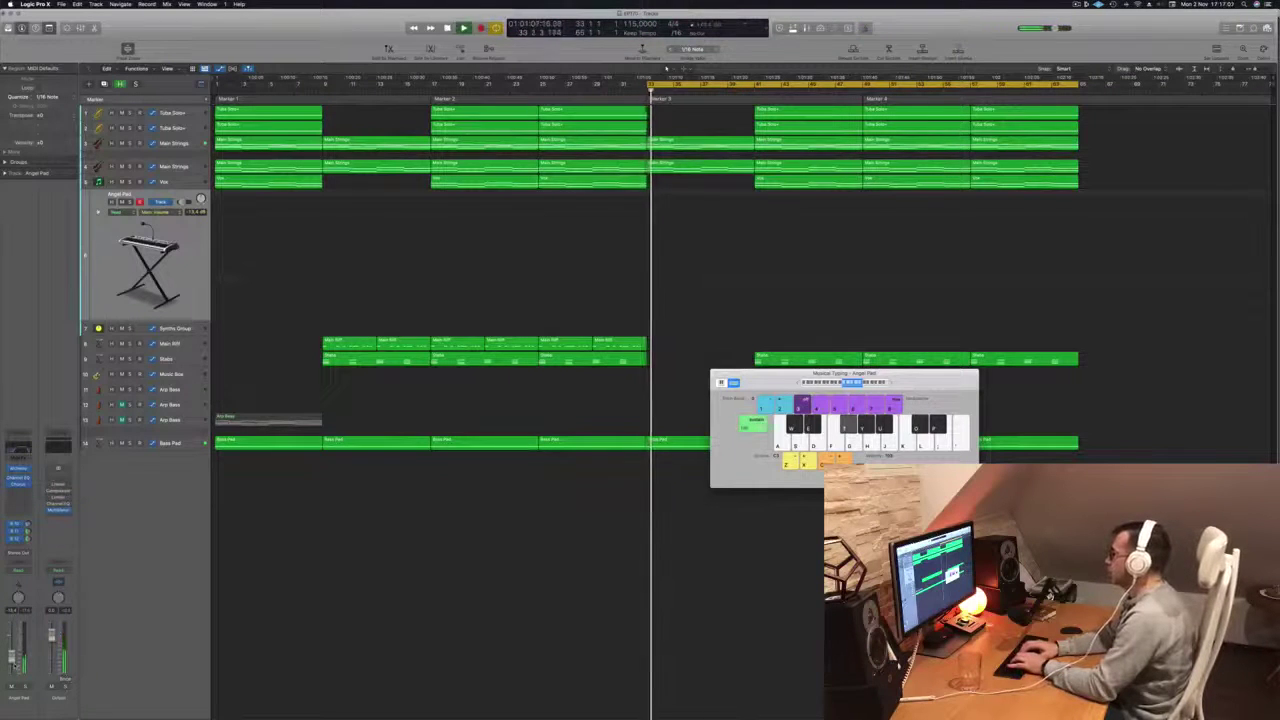
key(o)
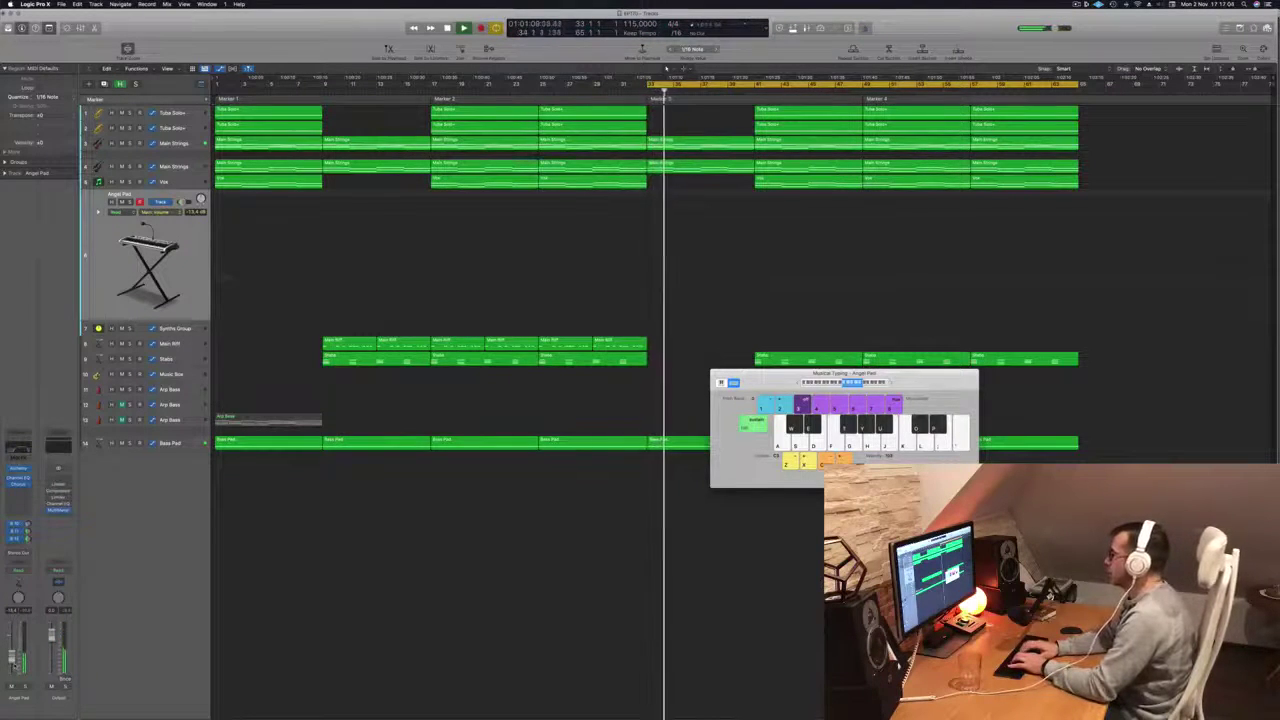
key(y)
key(t)
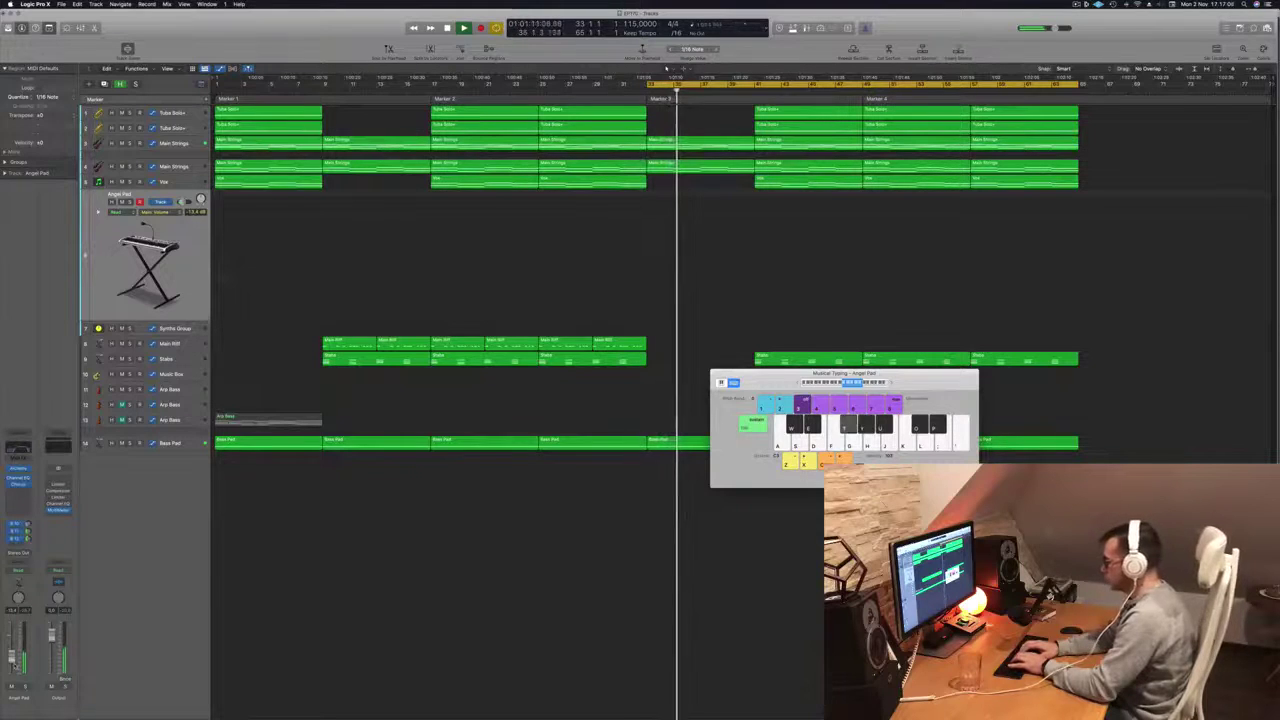
key(p)
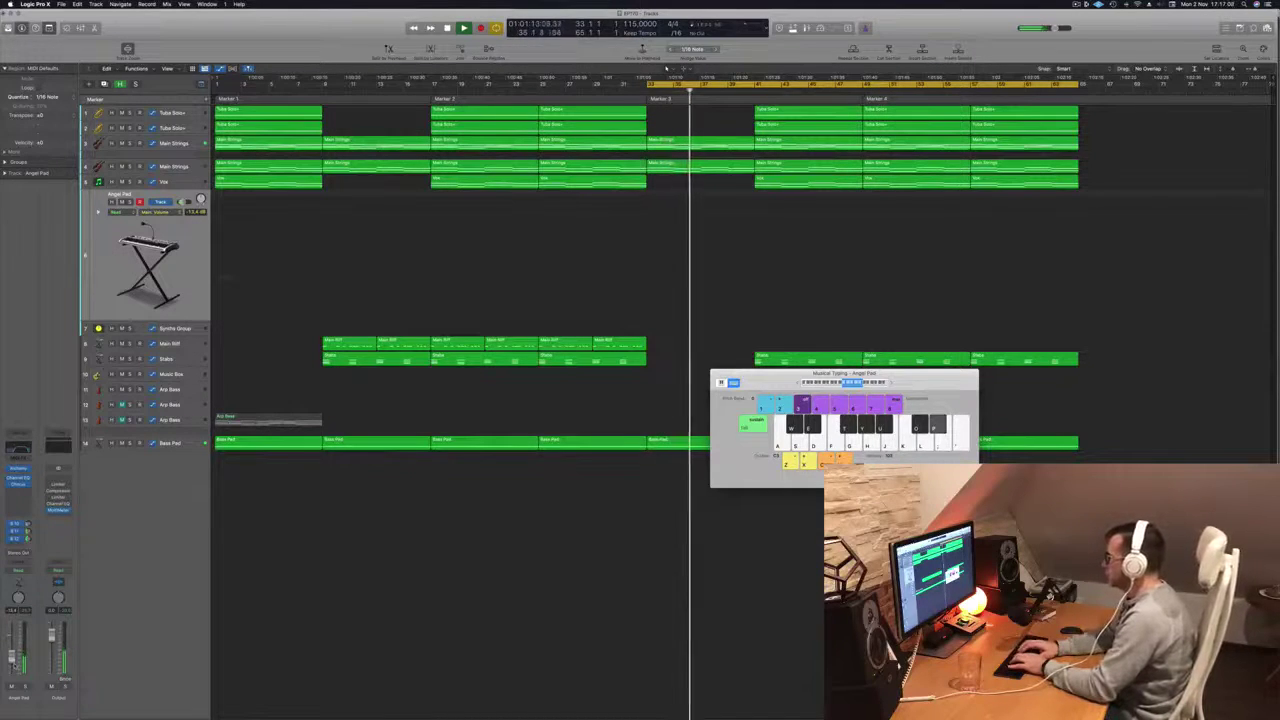
key(p)
key(o)
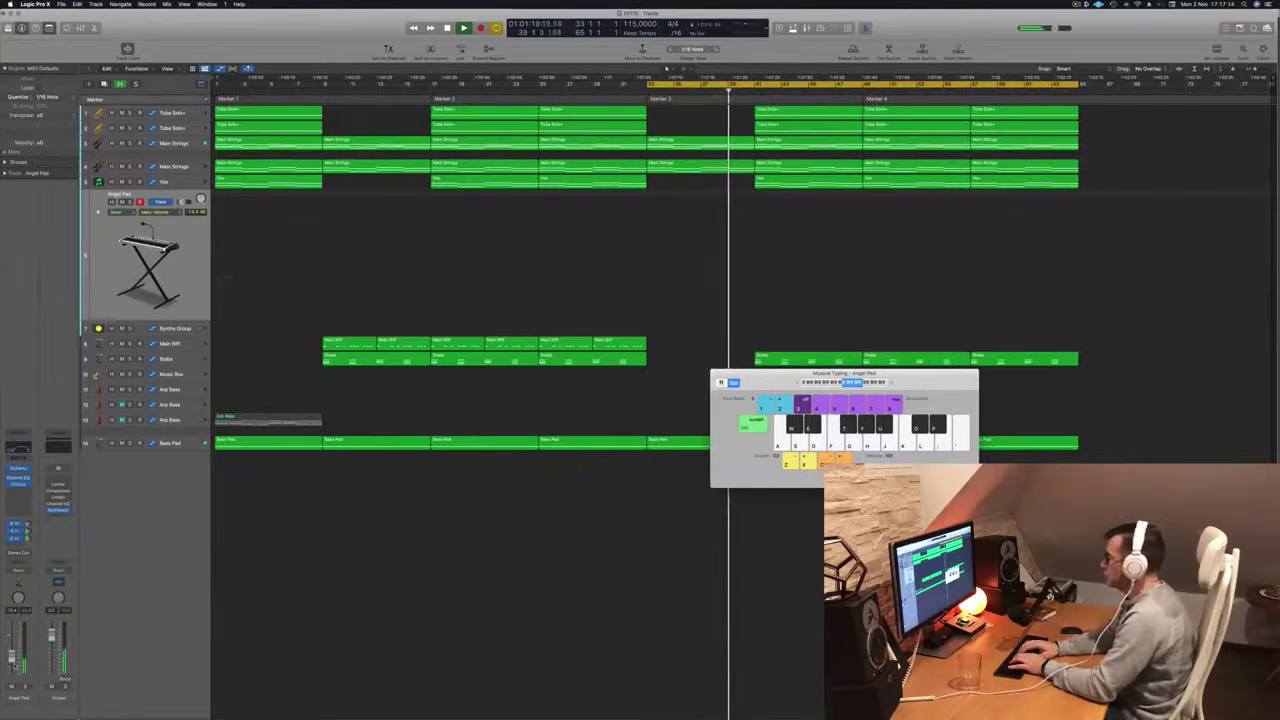
Step: Record an Angel Pad melody take up to bar 41 and extend the region's start back to bar 33
key(r)
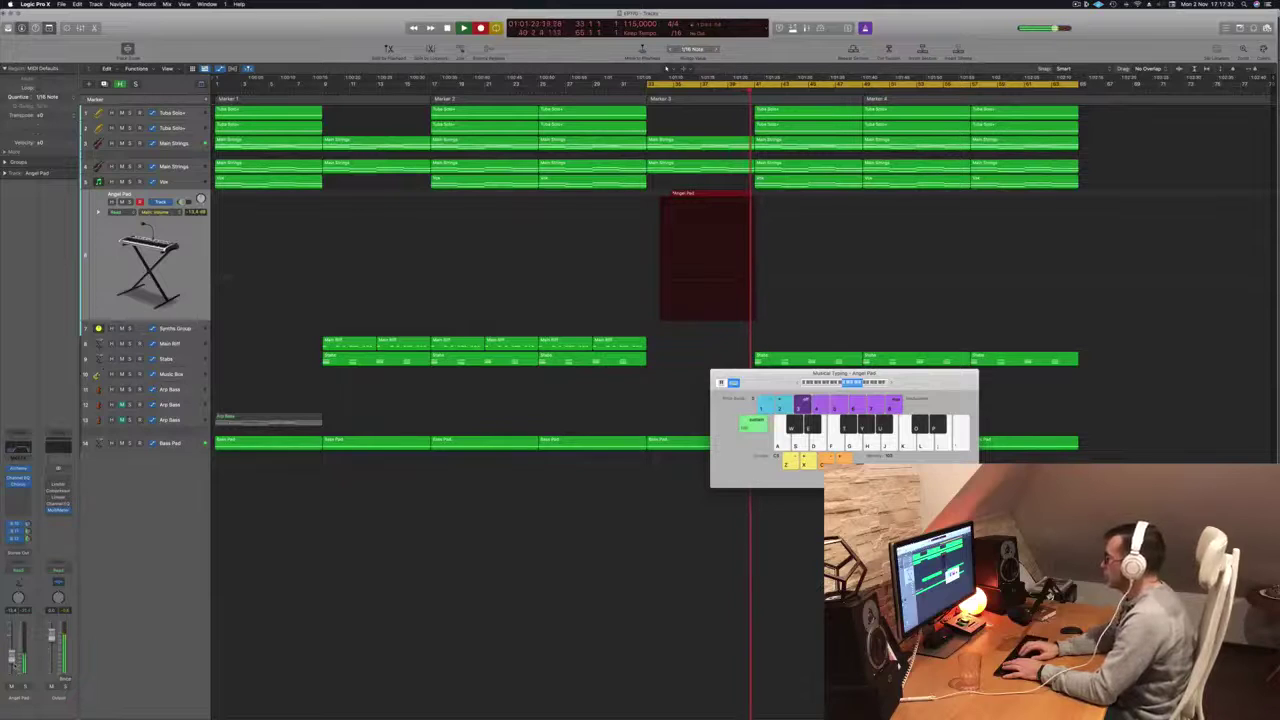
key(space)
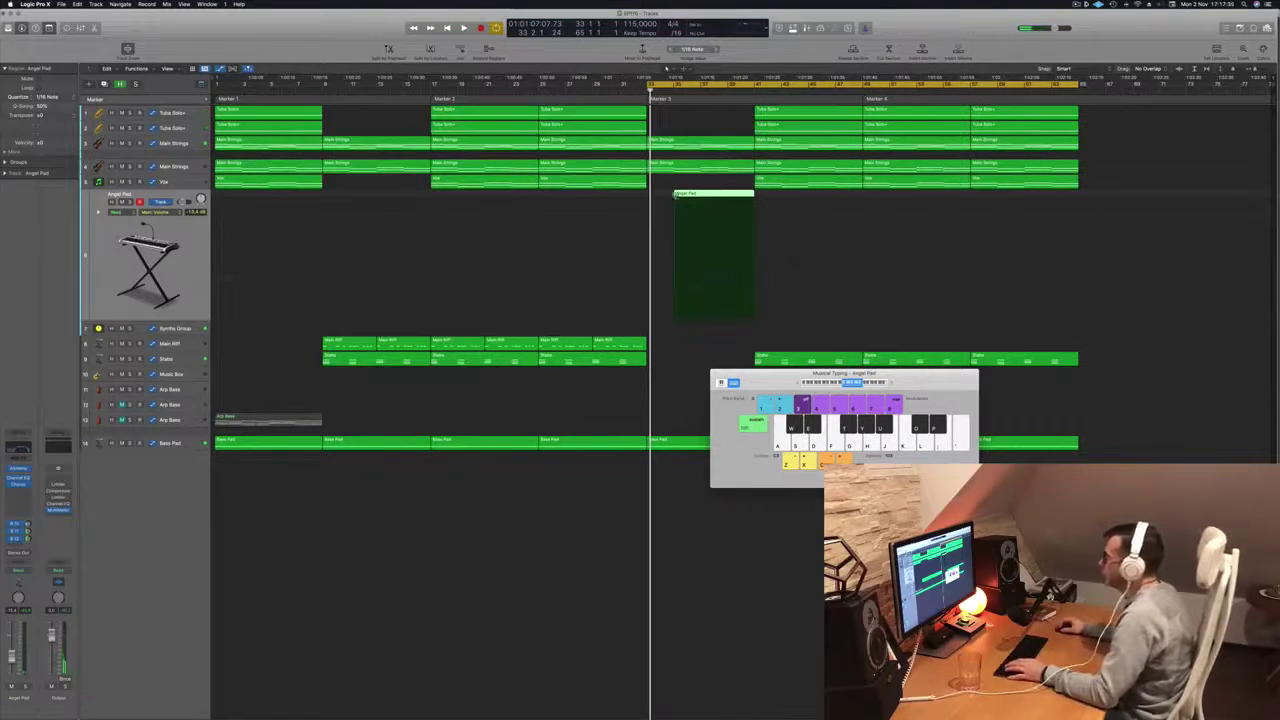
drag(674, 194, 648, 196)
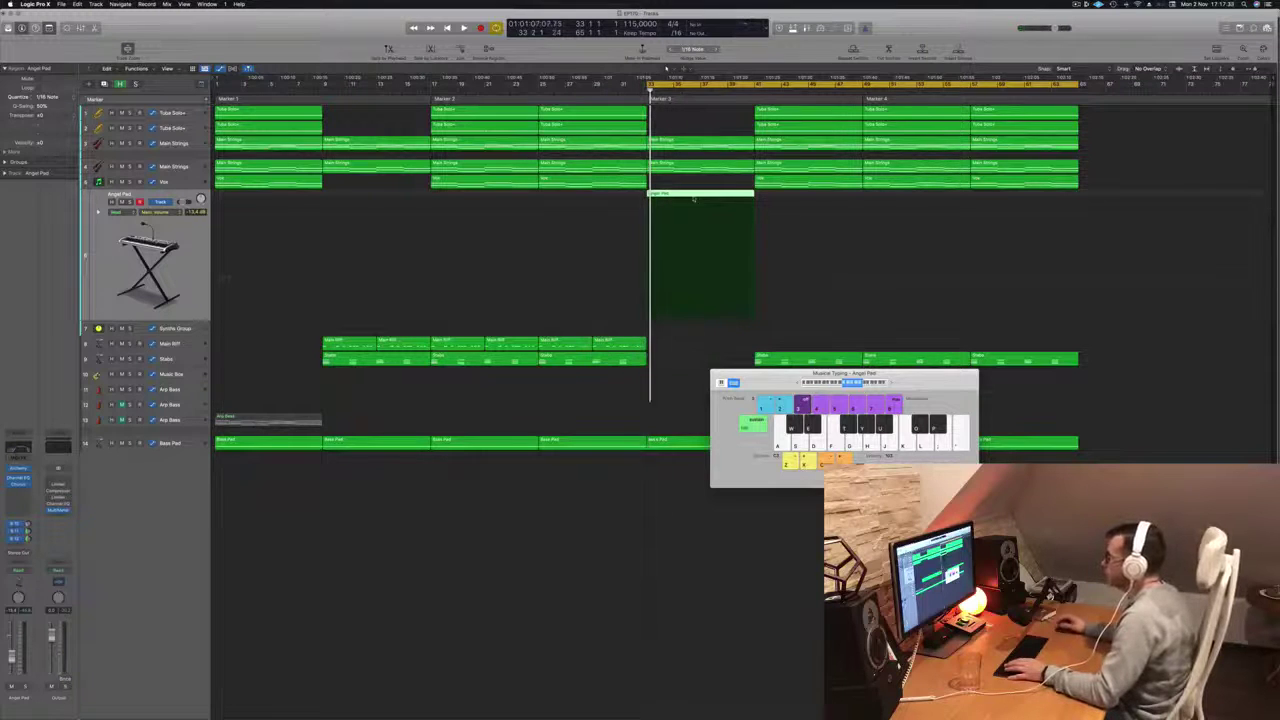
Step: Open the recorded Angel Pad region in the Piano Roll and play it back to check the note timing
key(p)
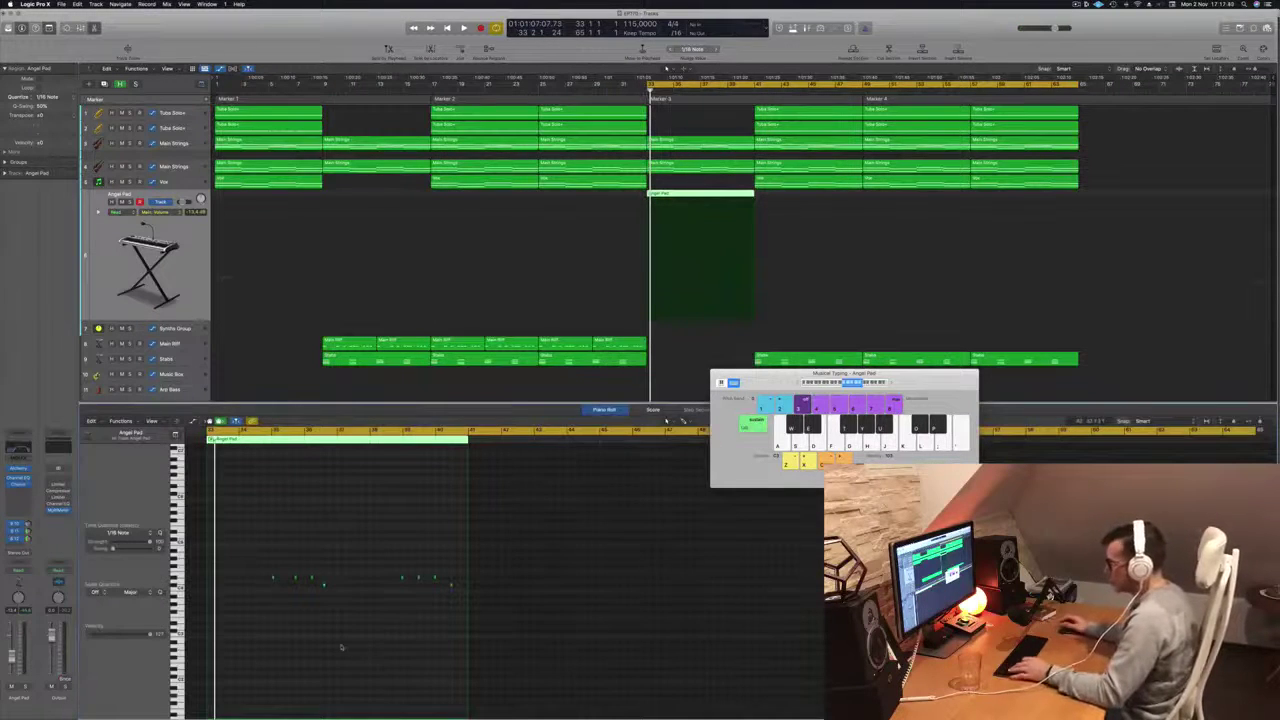
key(space)
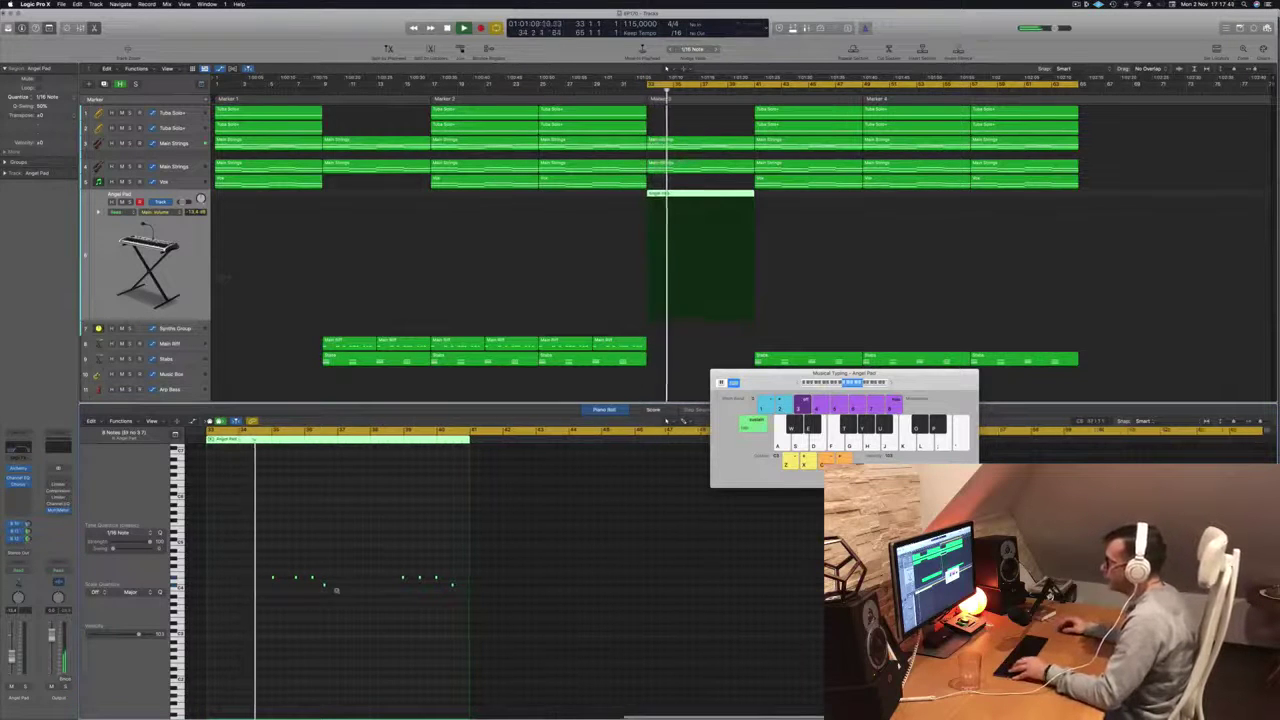
scroll(336, 591, up, 2)
scroll(312, 620, up, 3)
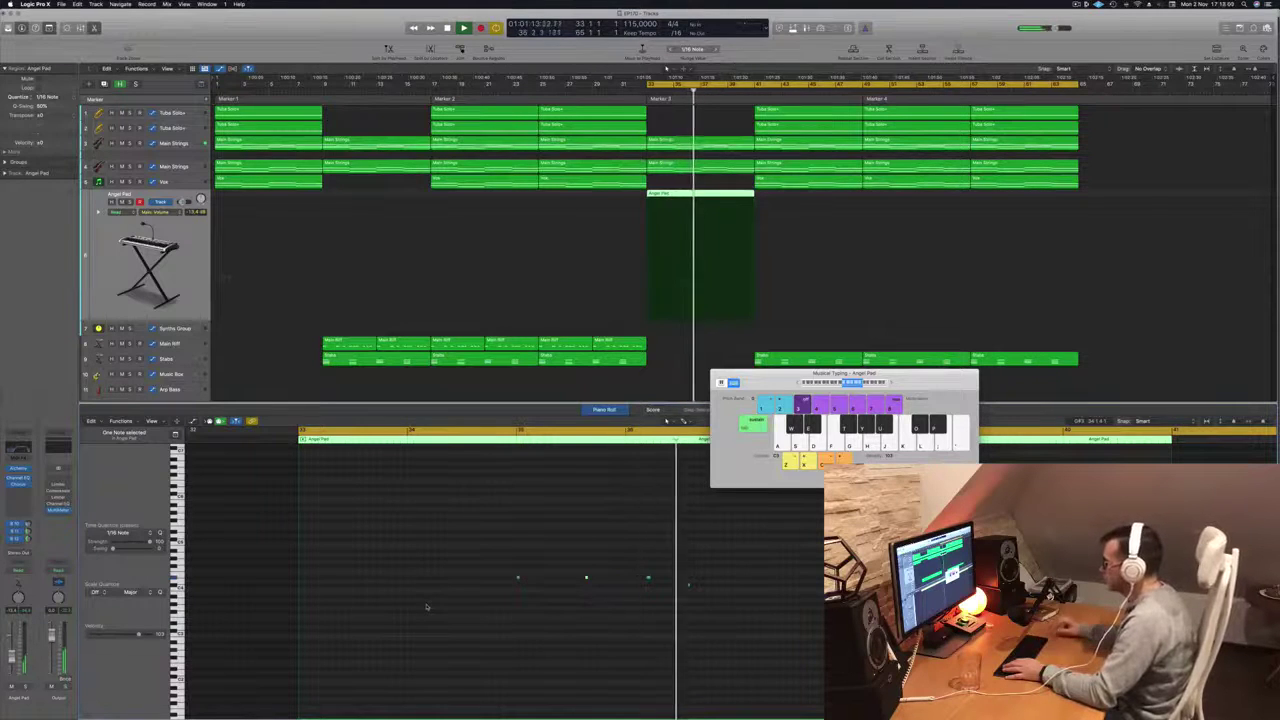
key(space)
Step: Fine-tune the timing of the first three Angel Pad notes, nudging the second earlier, the first two together later and the third earlier
drag(576, 574, 613, 592)
key(space)
key(space)
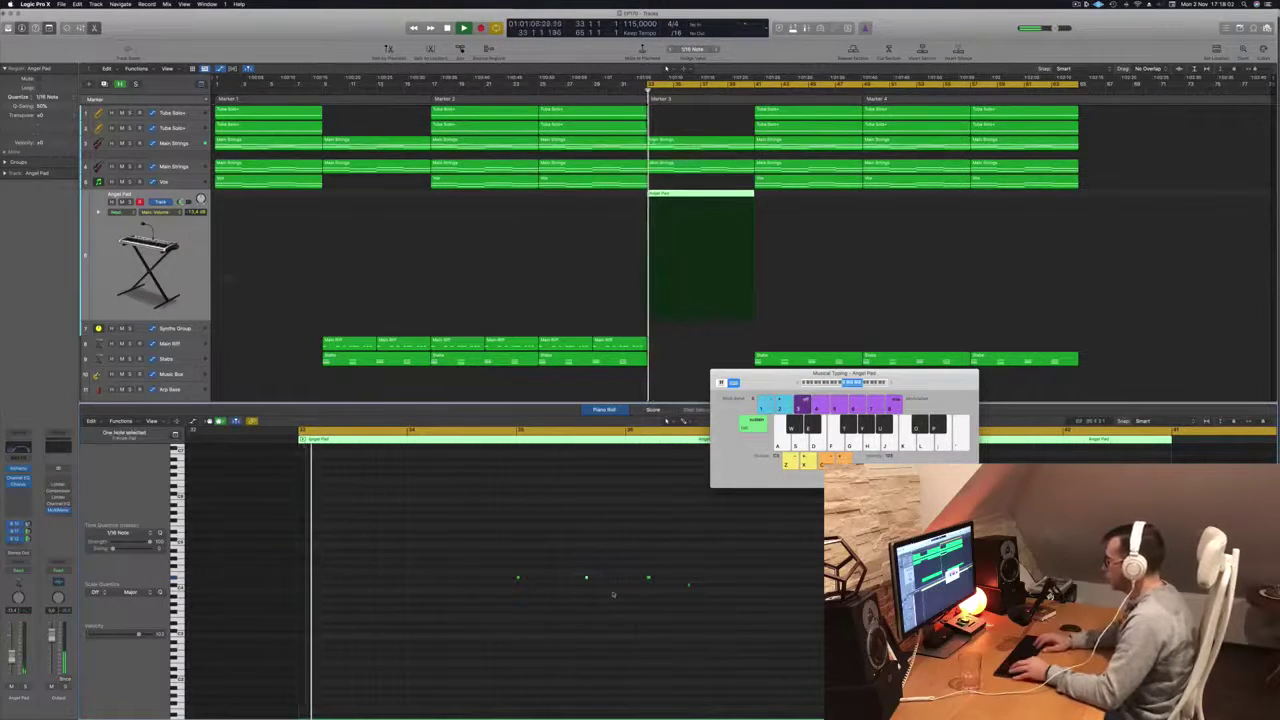
key(alt+Left)
key(shift+space)
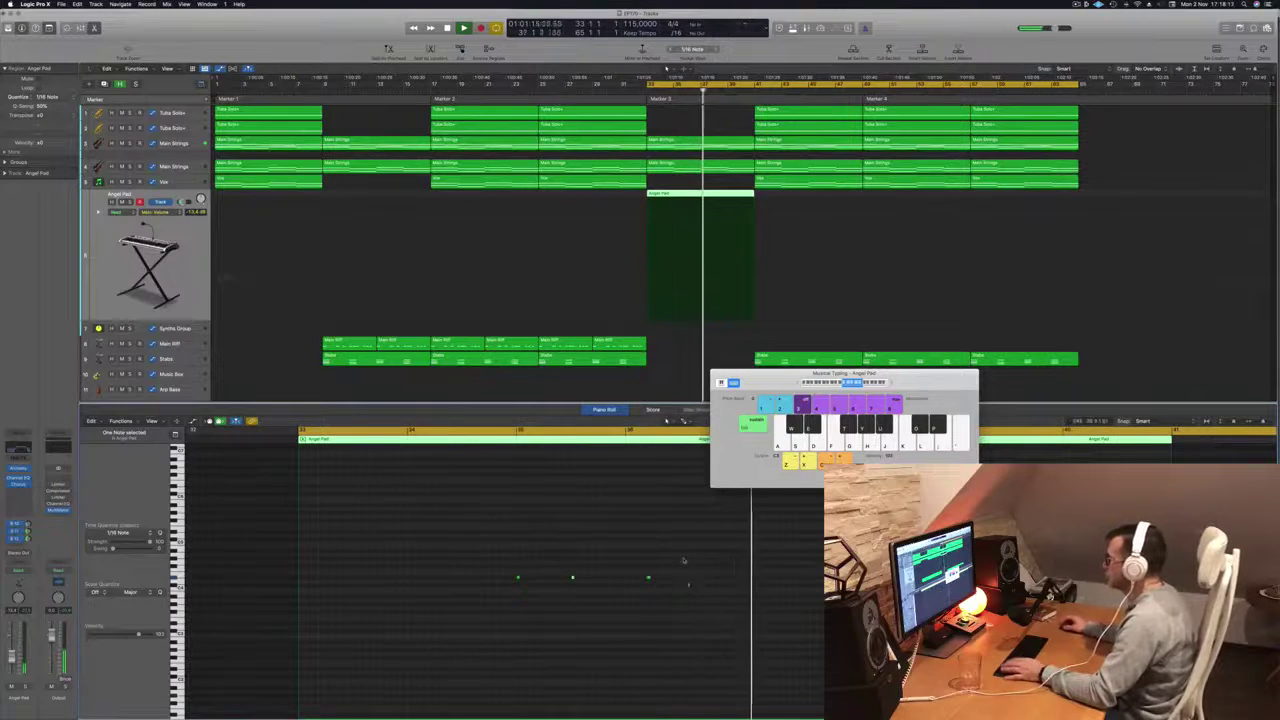
drag(490, 566, 622, 610)
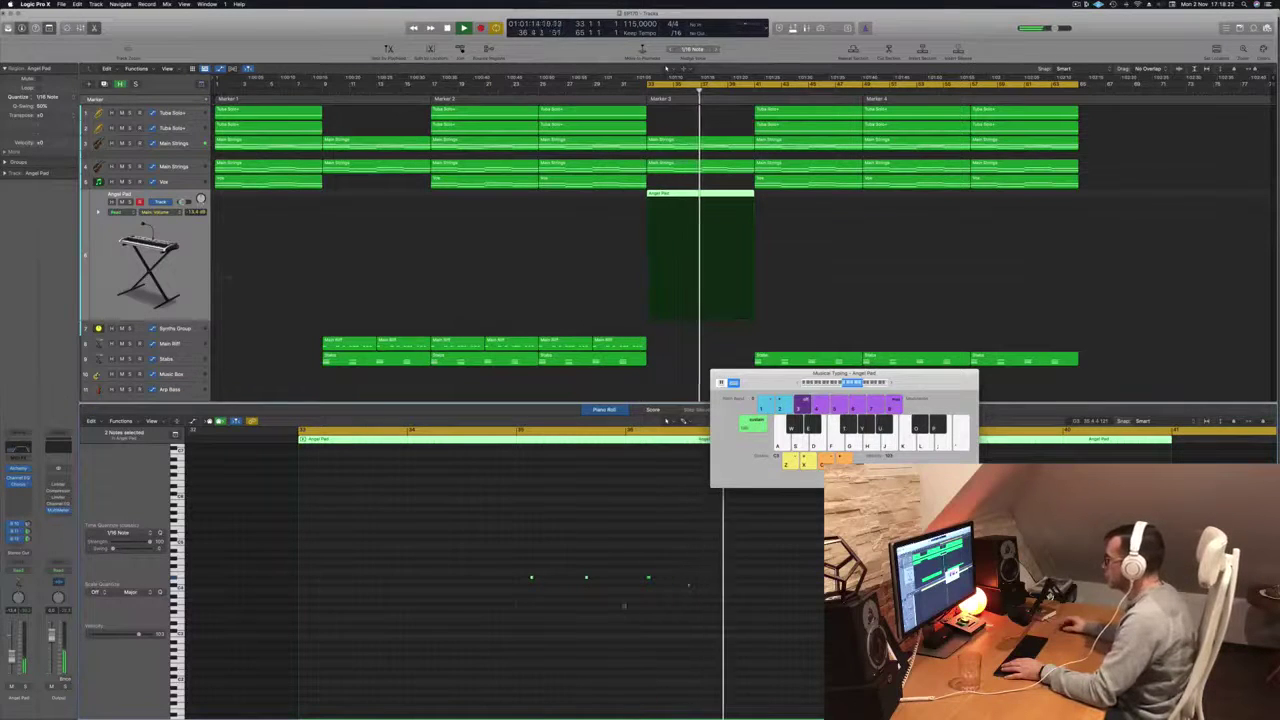
drag(632, 532, 671, 597)
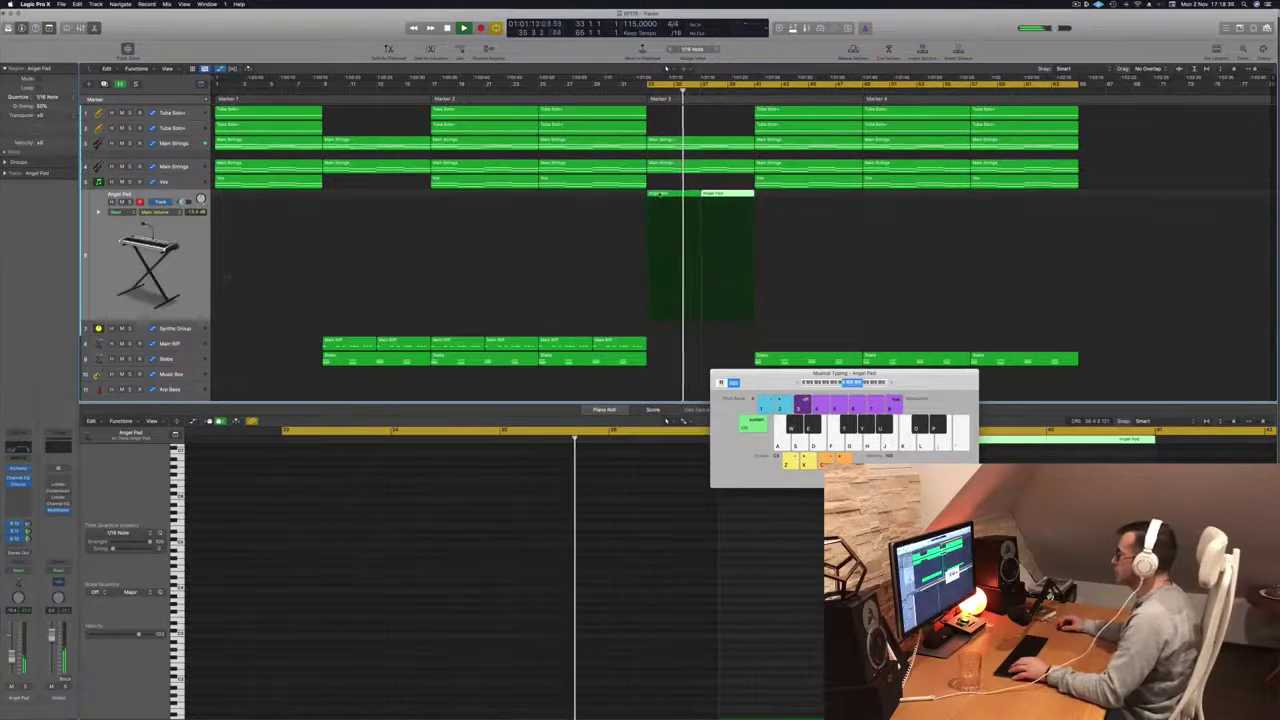
Step: Shorten the Angel Pad melody to a two-bar region and copy it so four regions fill bars 33 to 41
super+double_click(674, 193)
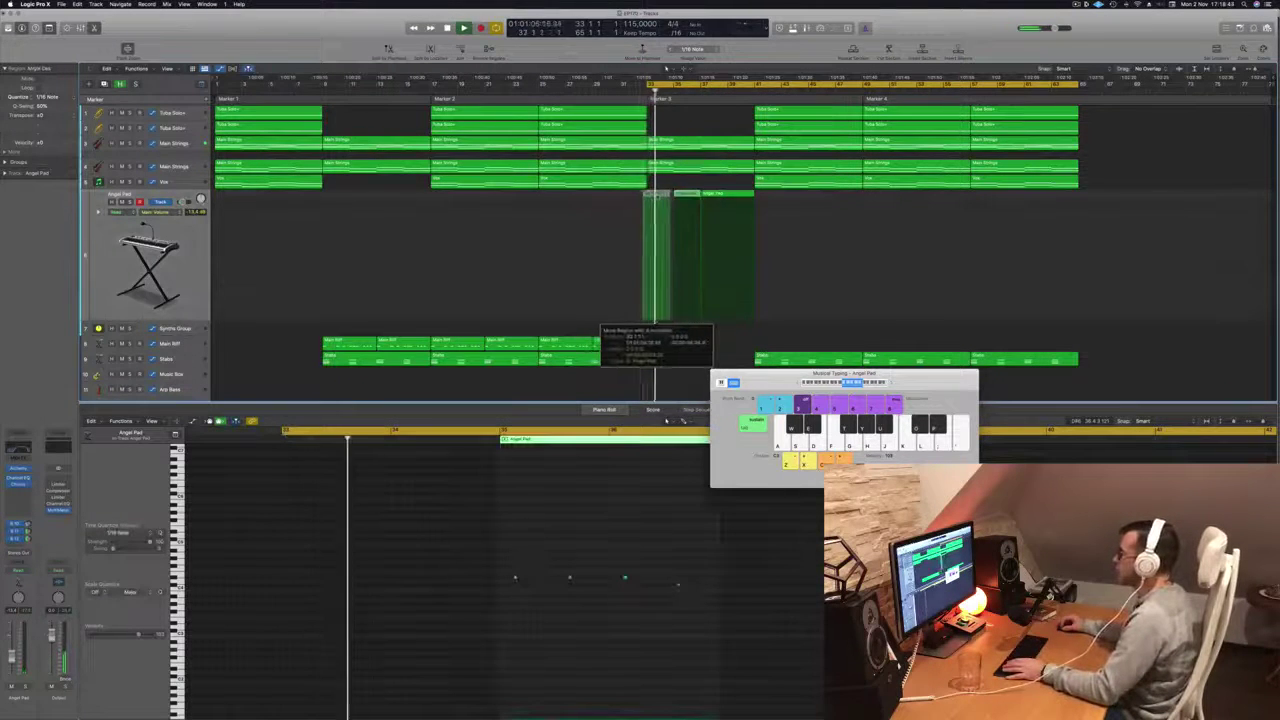
key(space)
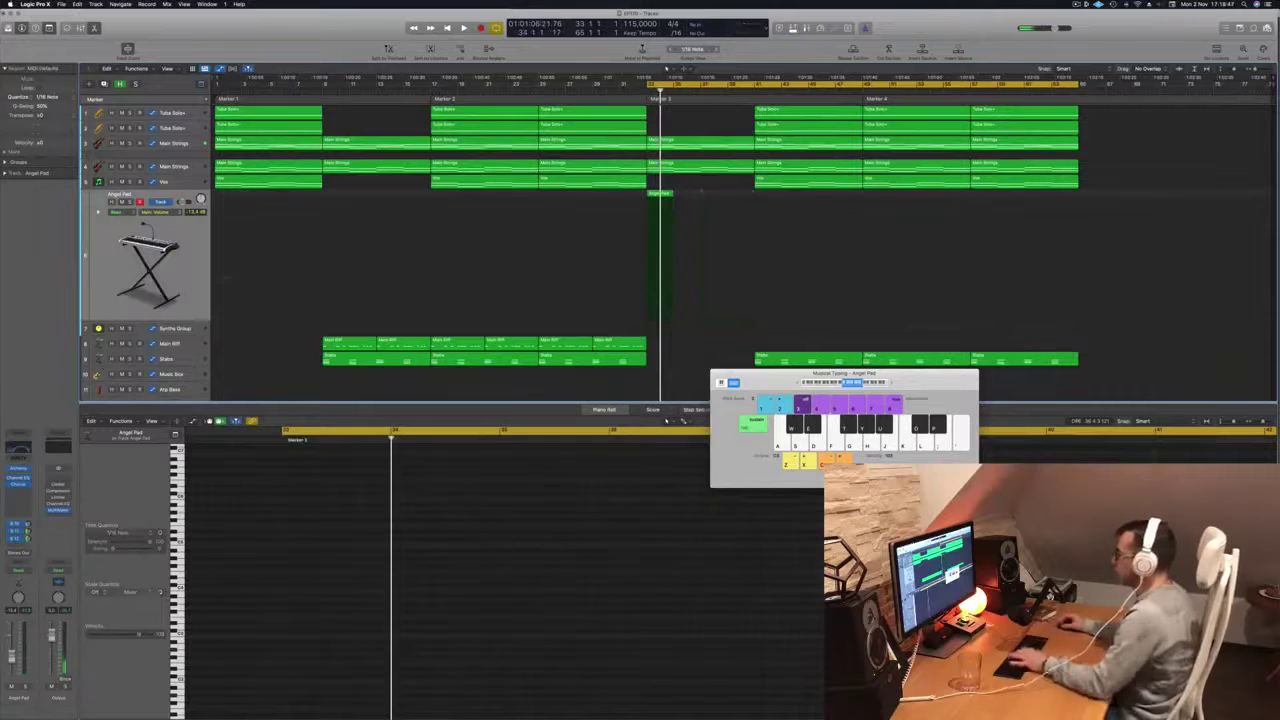
drag(660, 194, 682, 202)
mouse_move(714, 215)
mouse_down()
mouse_move(657, 200)
mouse_move(705, 200)
mouse_up()
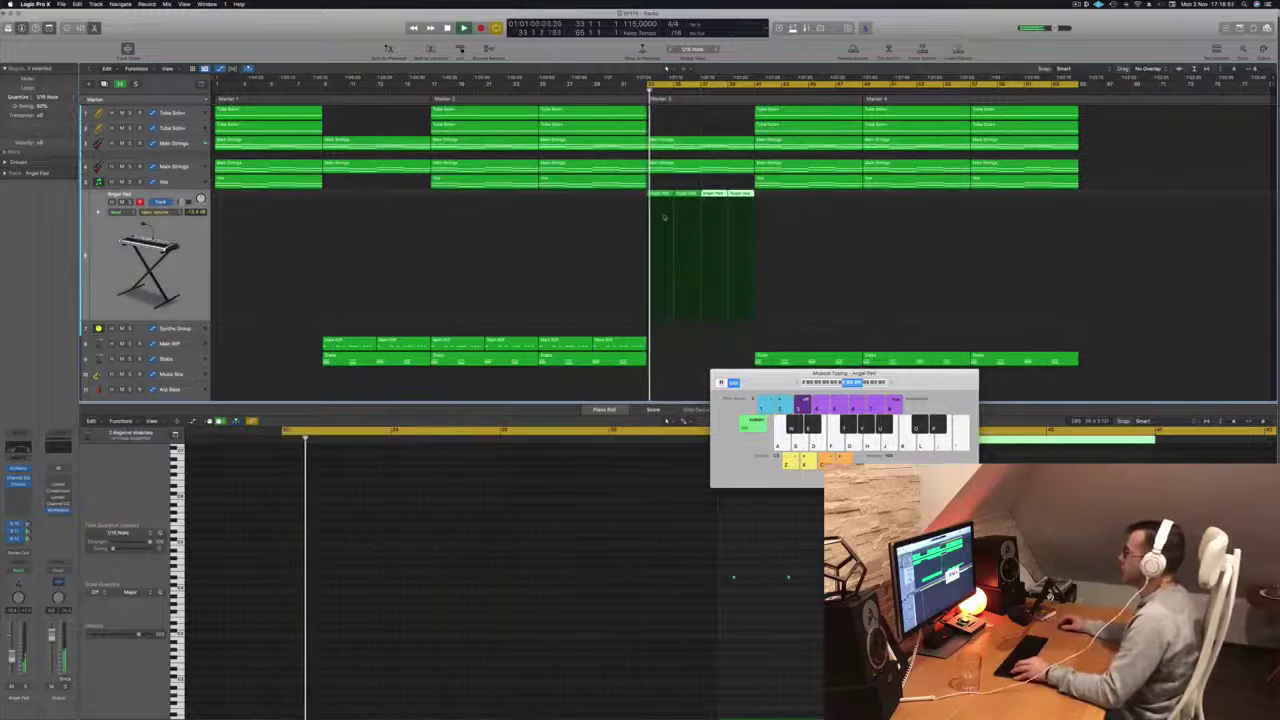
scroll(566, 586, down, 5)
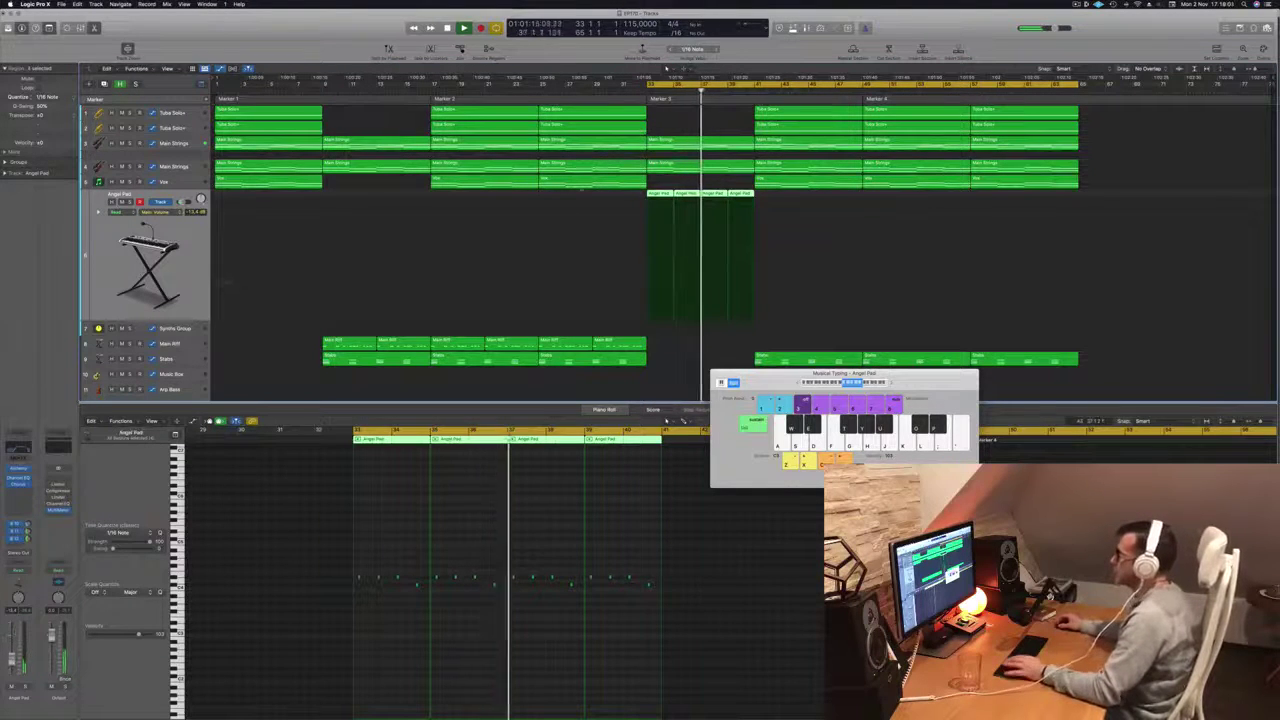
Step: Raise the lower Main Strings track's high cut automation point at bar 41 so the filter ramps up from bar 33
key(Return)
click(191, 168)
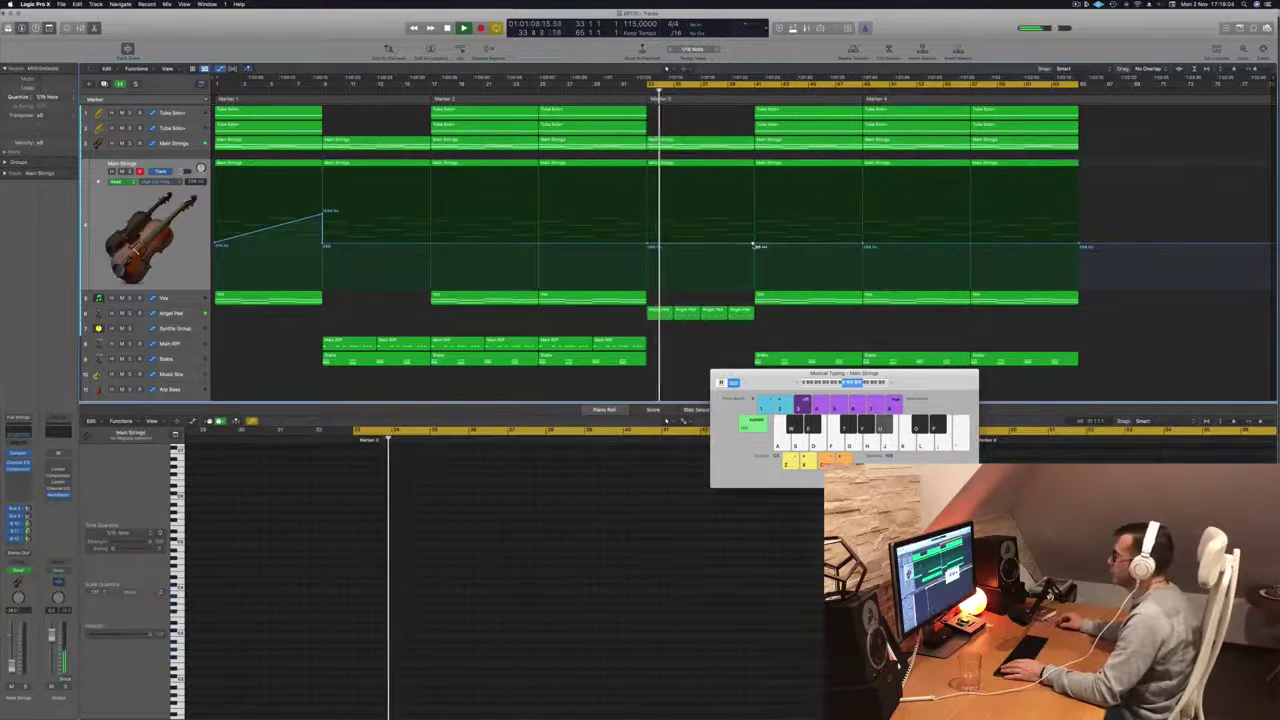
drag(753, 246, 753, 175)
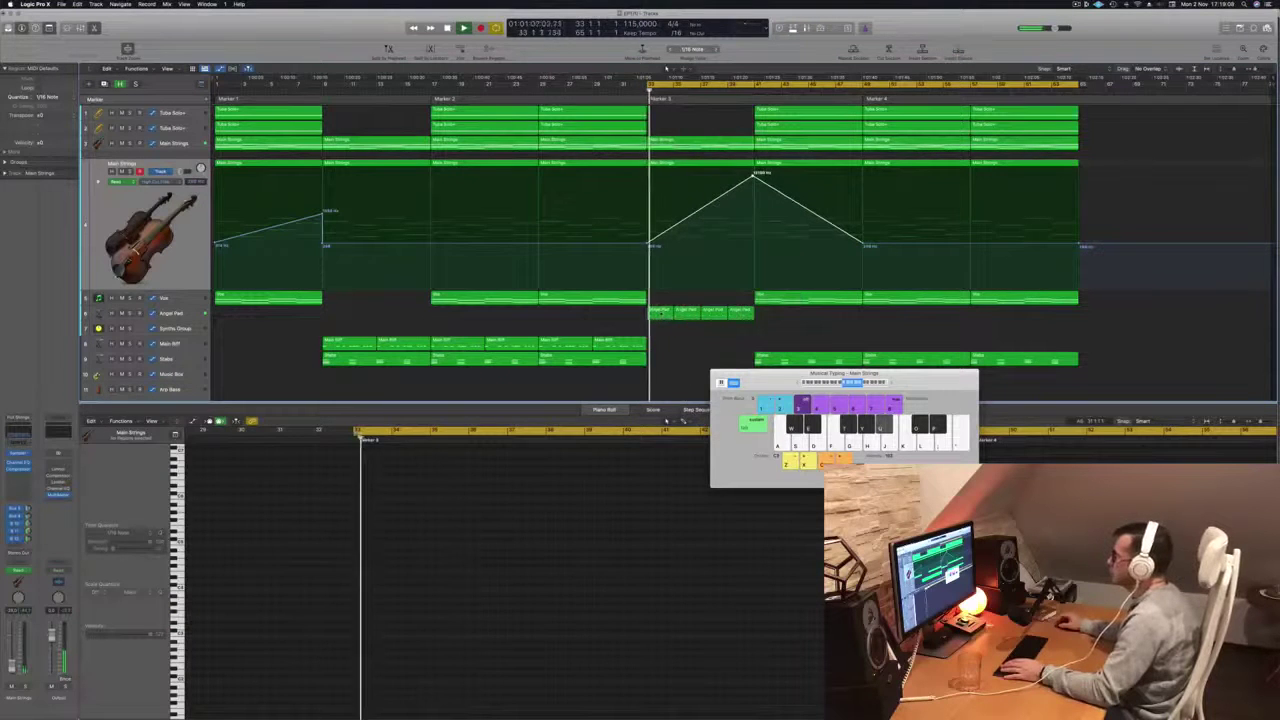
Step: Stop playback and delete all four Angel Pad regions at Marker 3
click(659, 314)
key(space)
drag(631, 322, 796, 323)
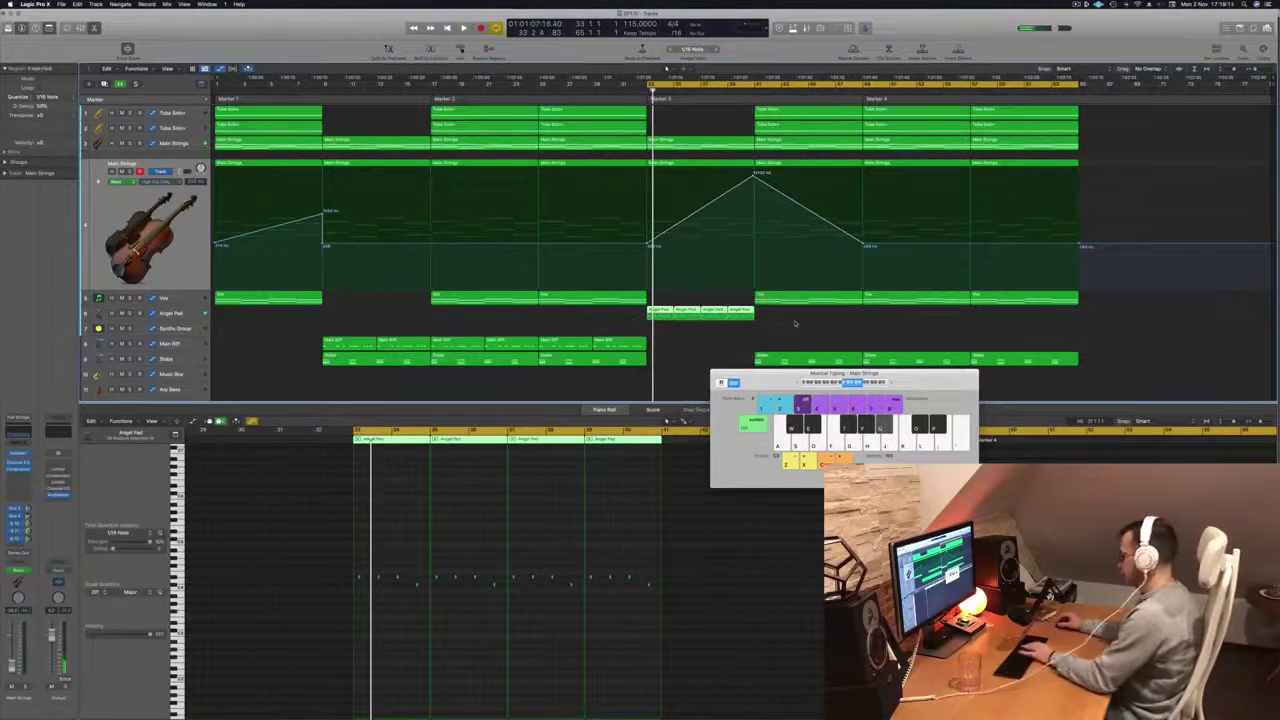
key(Delete)
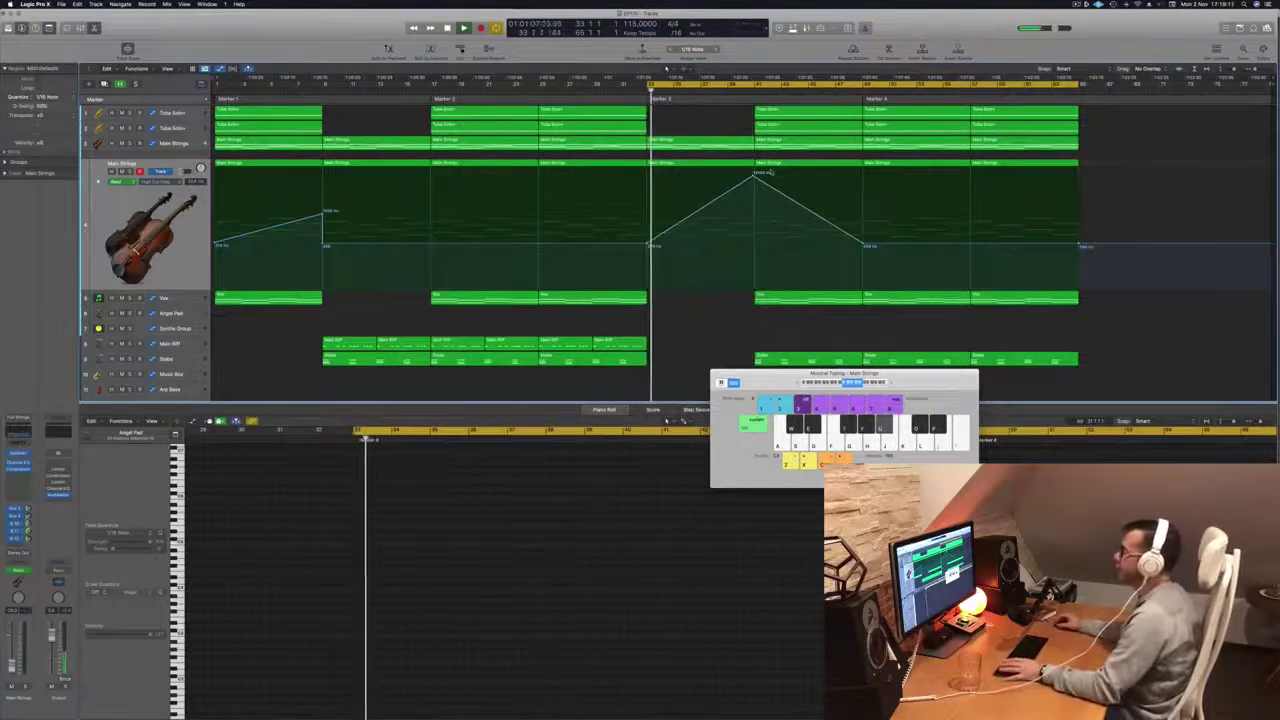
Step: Move the cycle range to bars 1 to 33 and play the arrangement from the beginning
drag(777, 385, 846, 336)
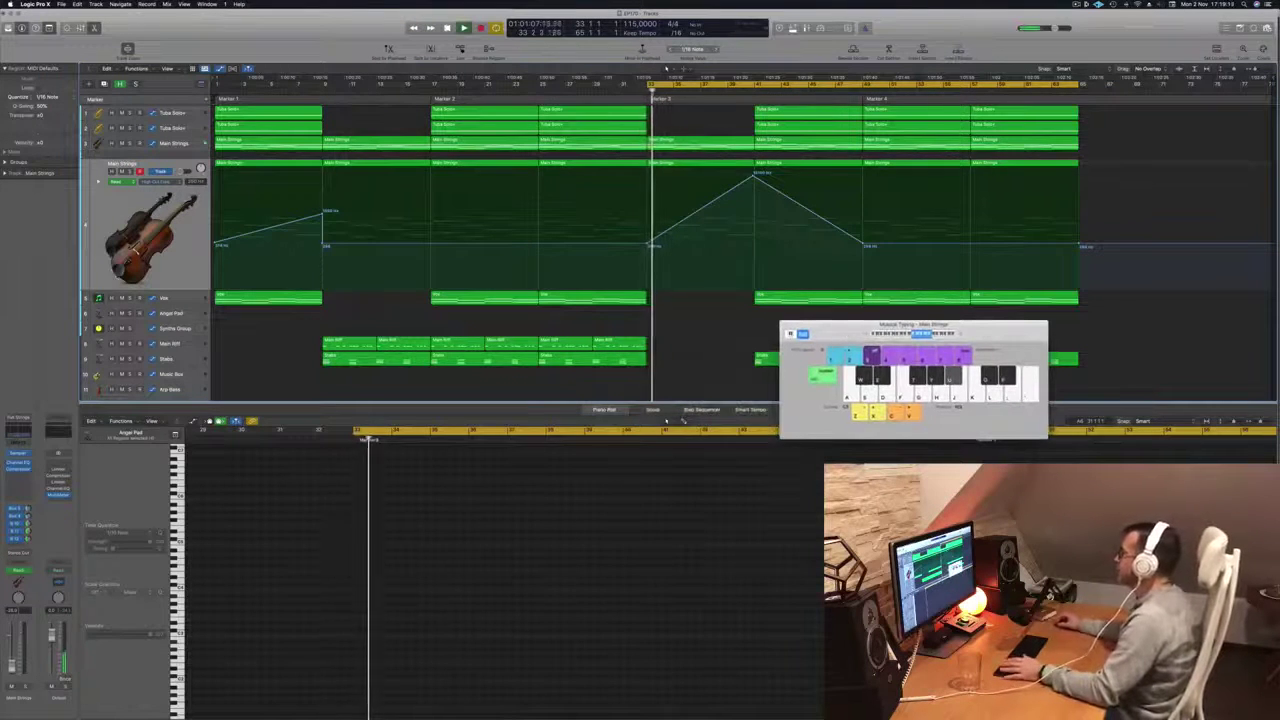
click(1077, 5)
click(965, 16)
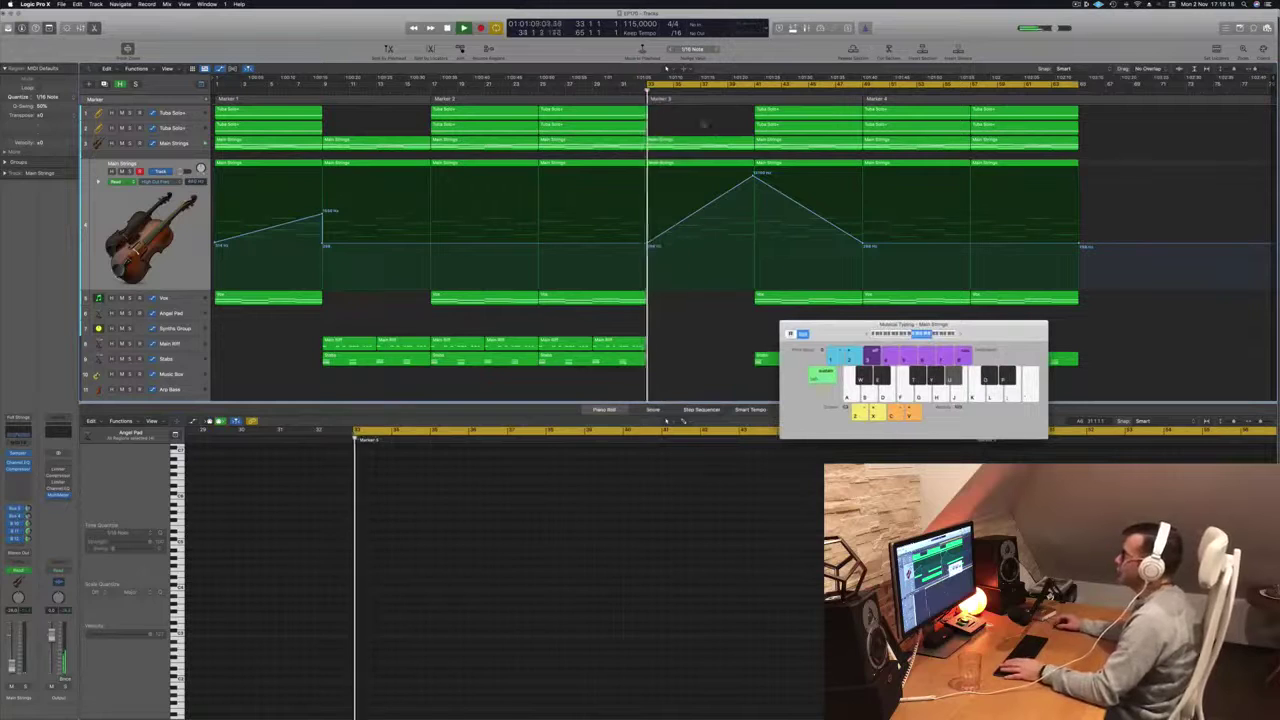
click(652, 87)
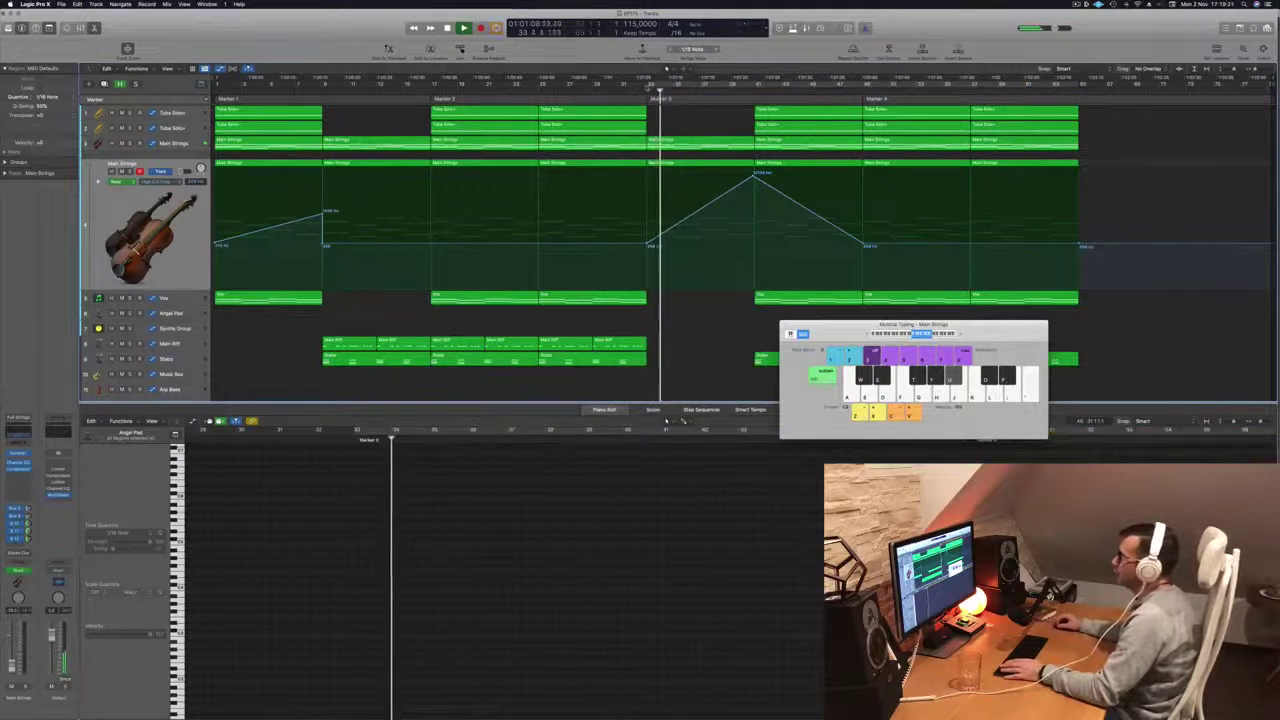
drag(652, 87, 222, 91)
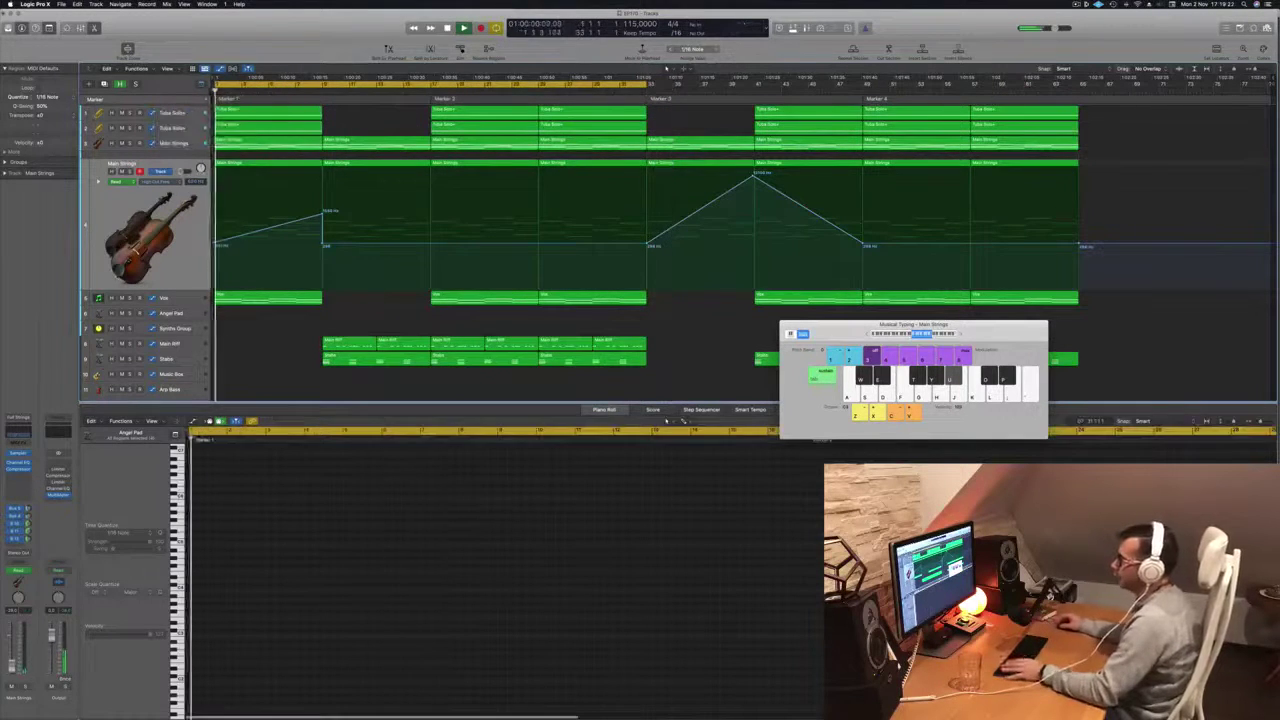
Step: Switch back to the Logic Pro X project
drag(852, 330, 813, 339)
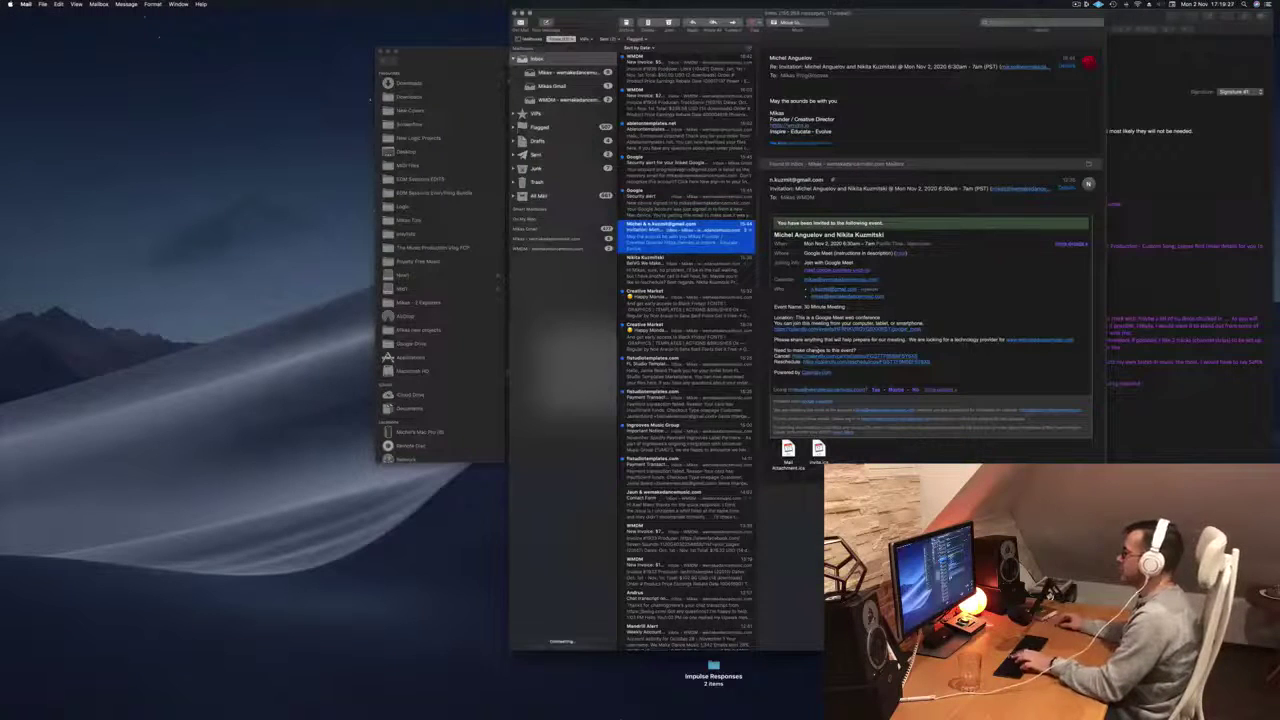
mouse_move(560, 717)
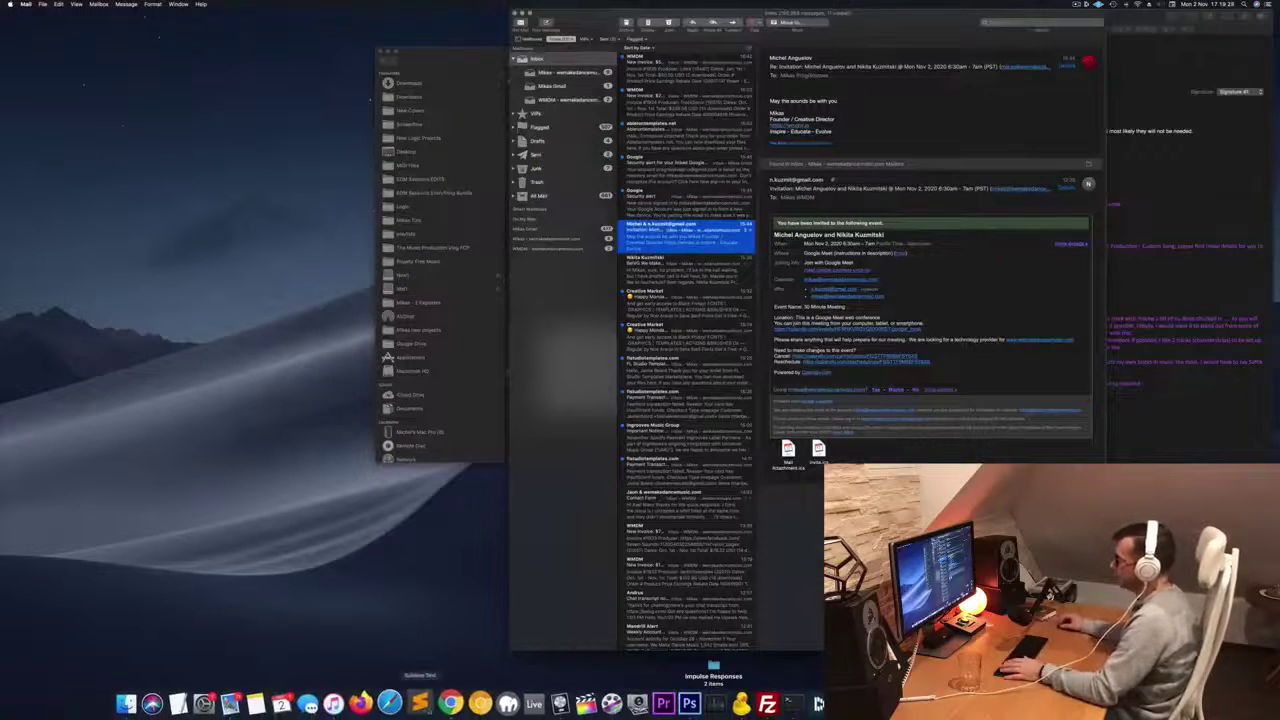
click(540, 704)
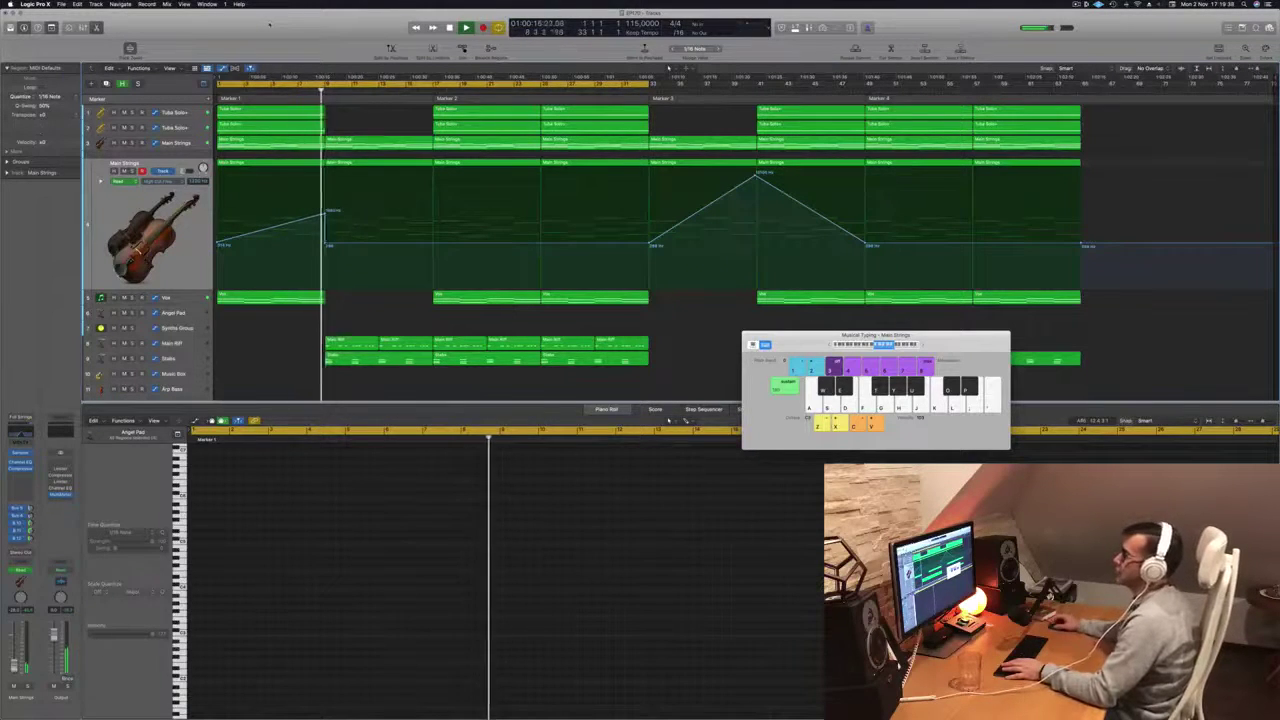
Step: Reshape the lower Main Strings high cut automation with a dip at bar 9 and a rise at bar 17, and close Musical Typing
key(Return)
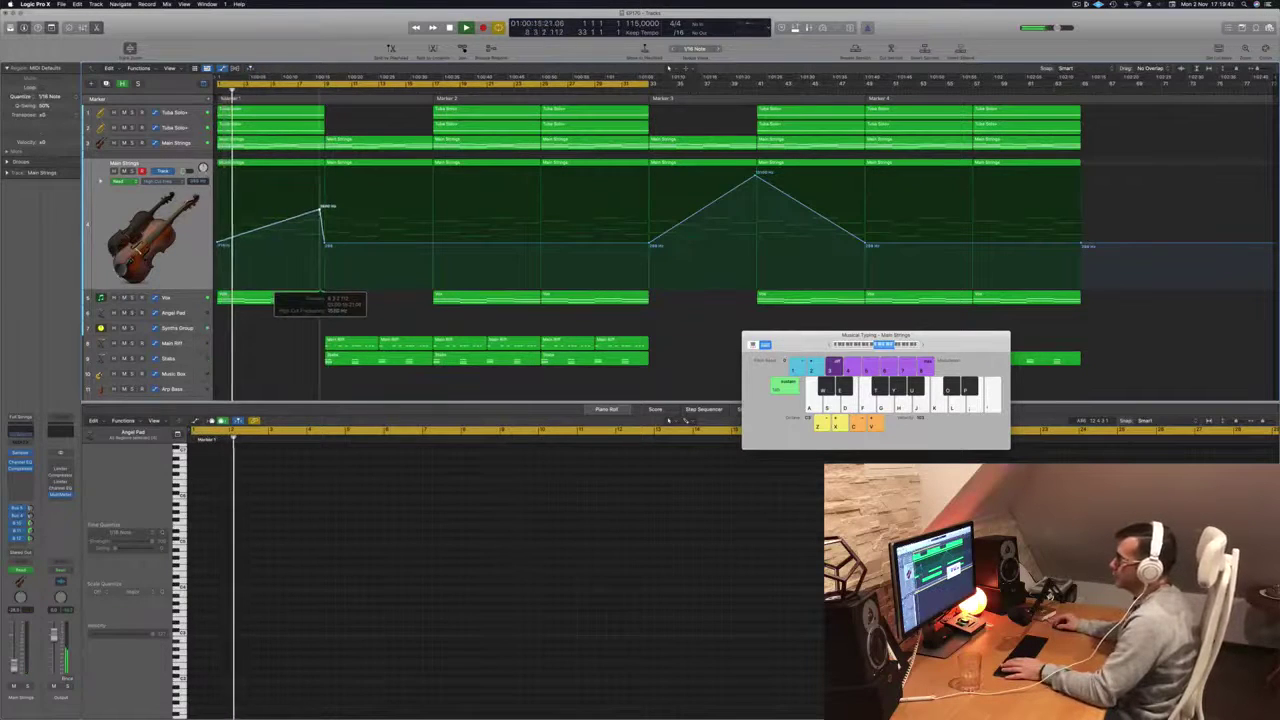
drag(324, 243, 324, 248)
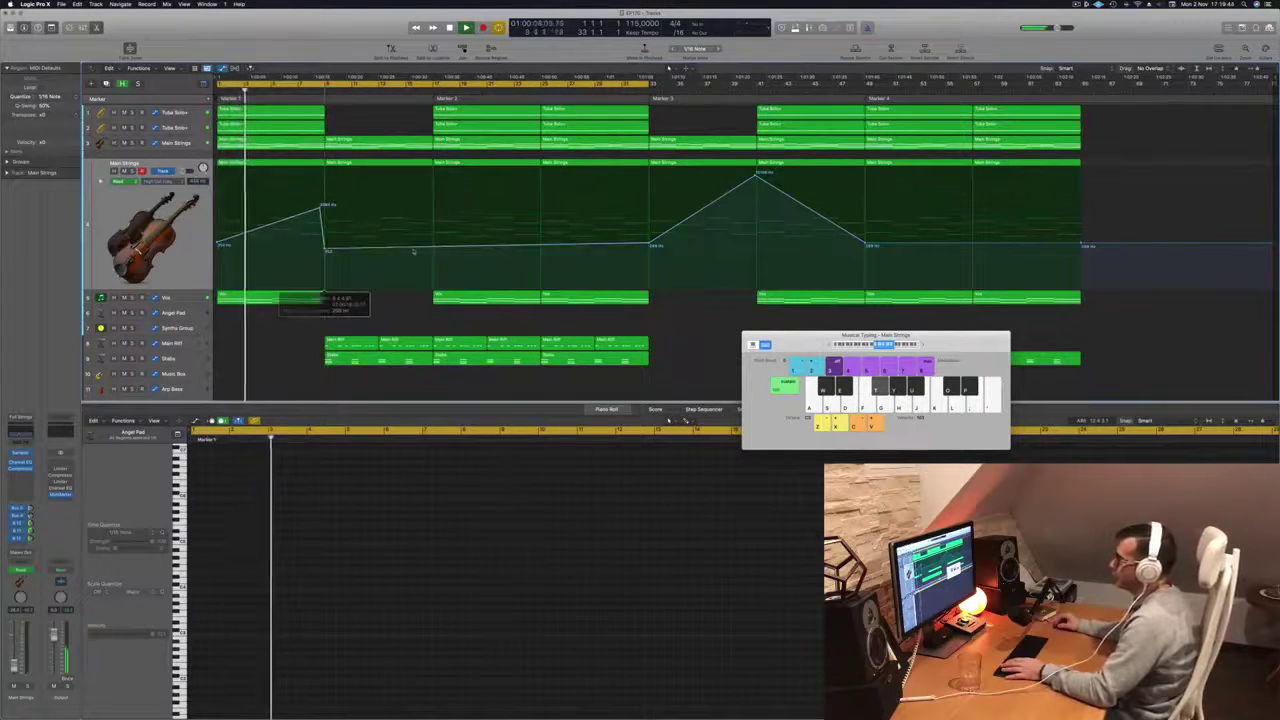
drag(434, 247, 434, 239)
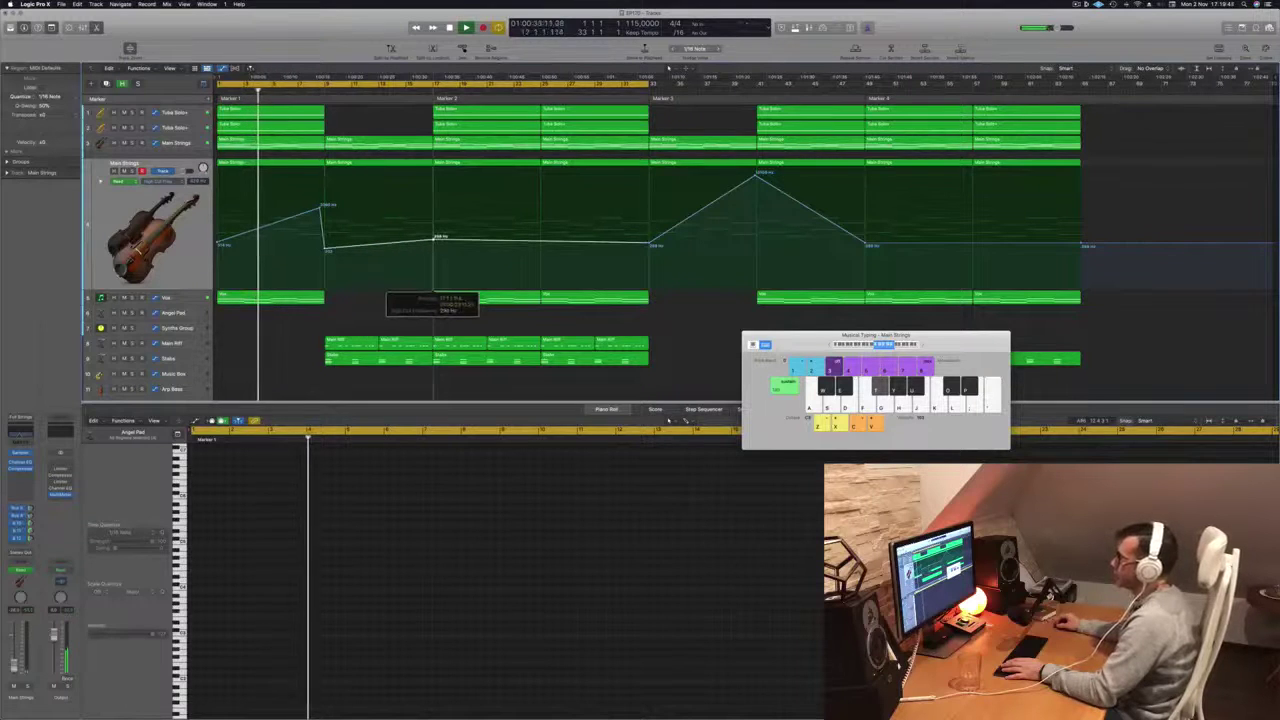
drag(800, 335, 714, 335)
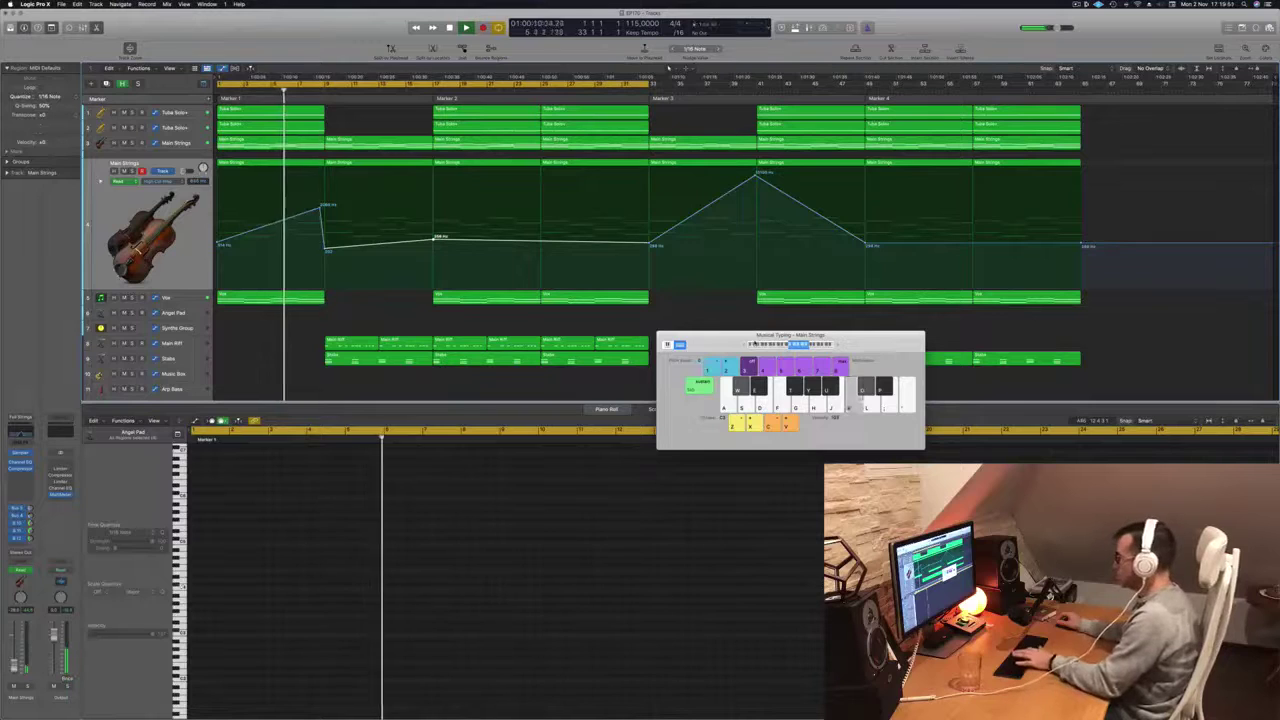
key(super+k)
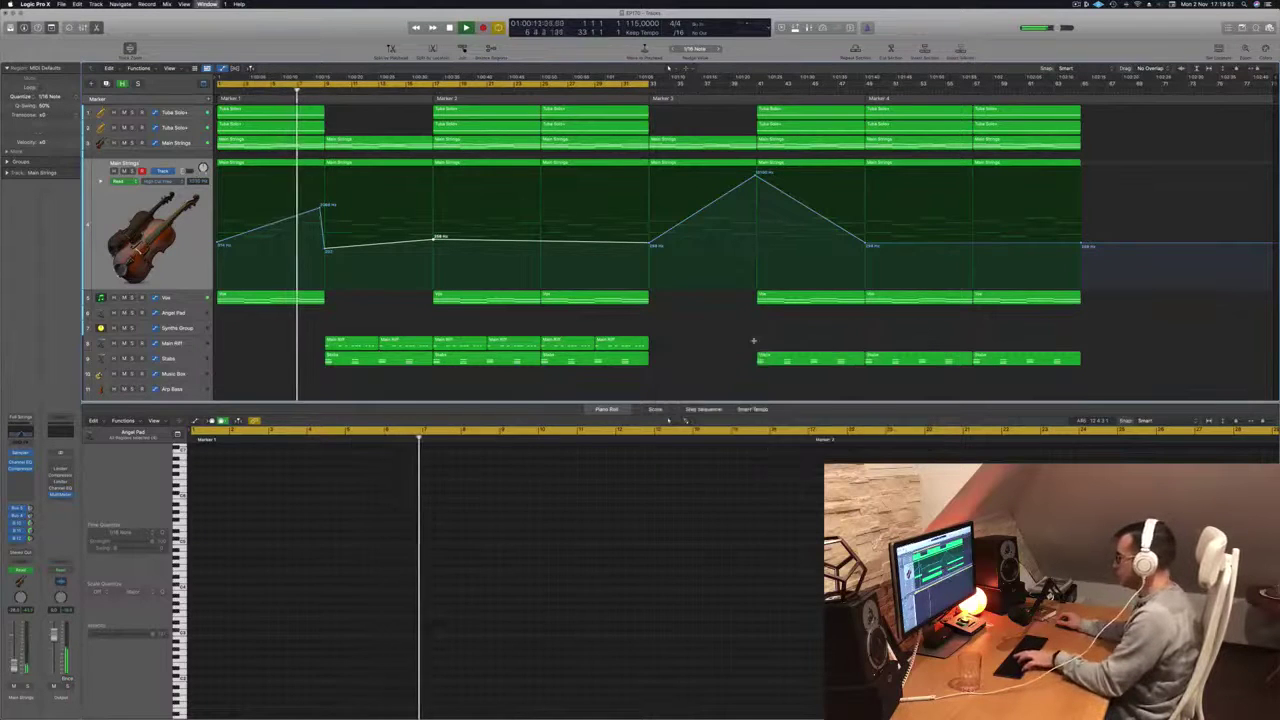
Step: Lower the first high cut automation peak, just before bar 9, on the Main Strings tracks
key(super+Right)
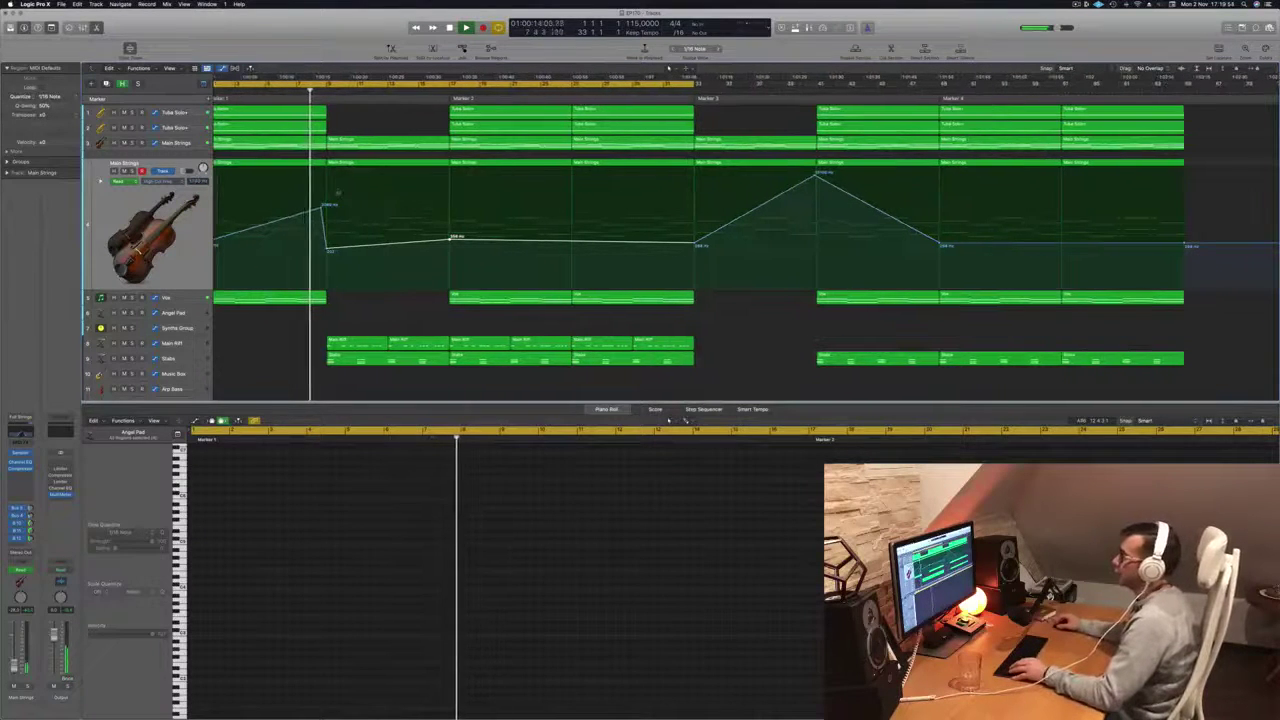
drag(322, 207, 322, 232)
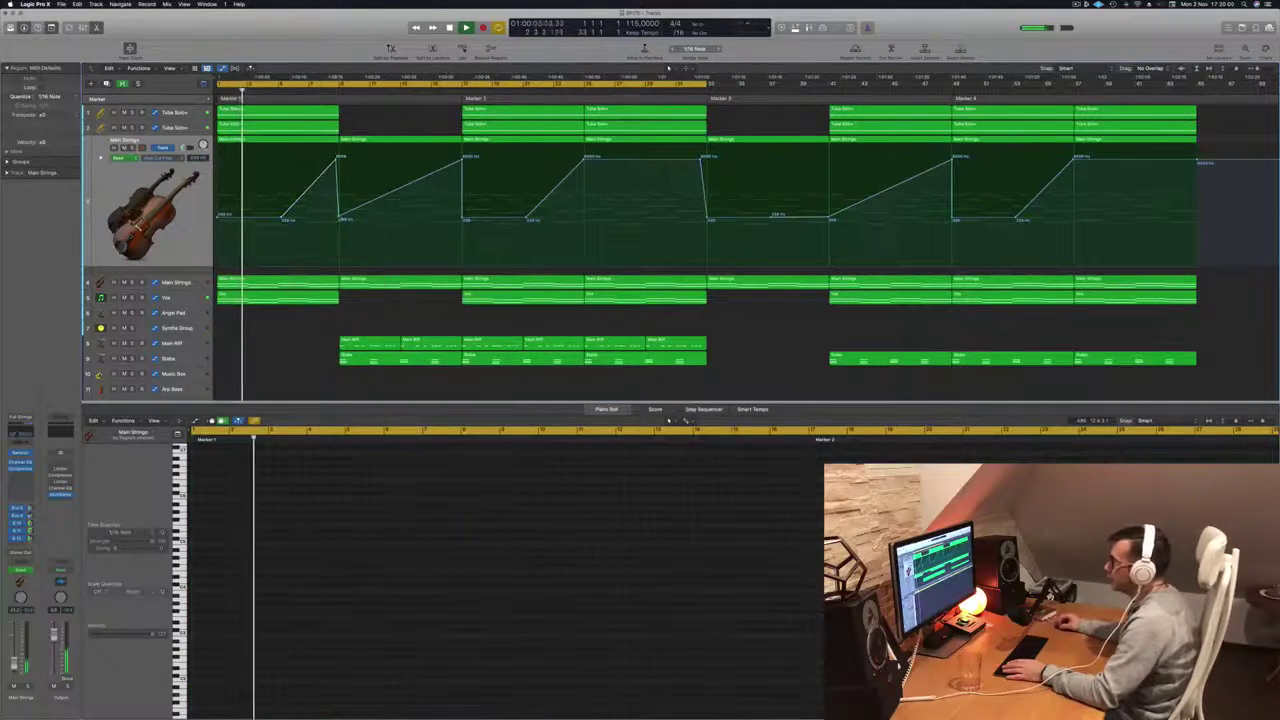
drag(336, 158, 279, 219)
key(super+Left)
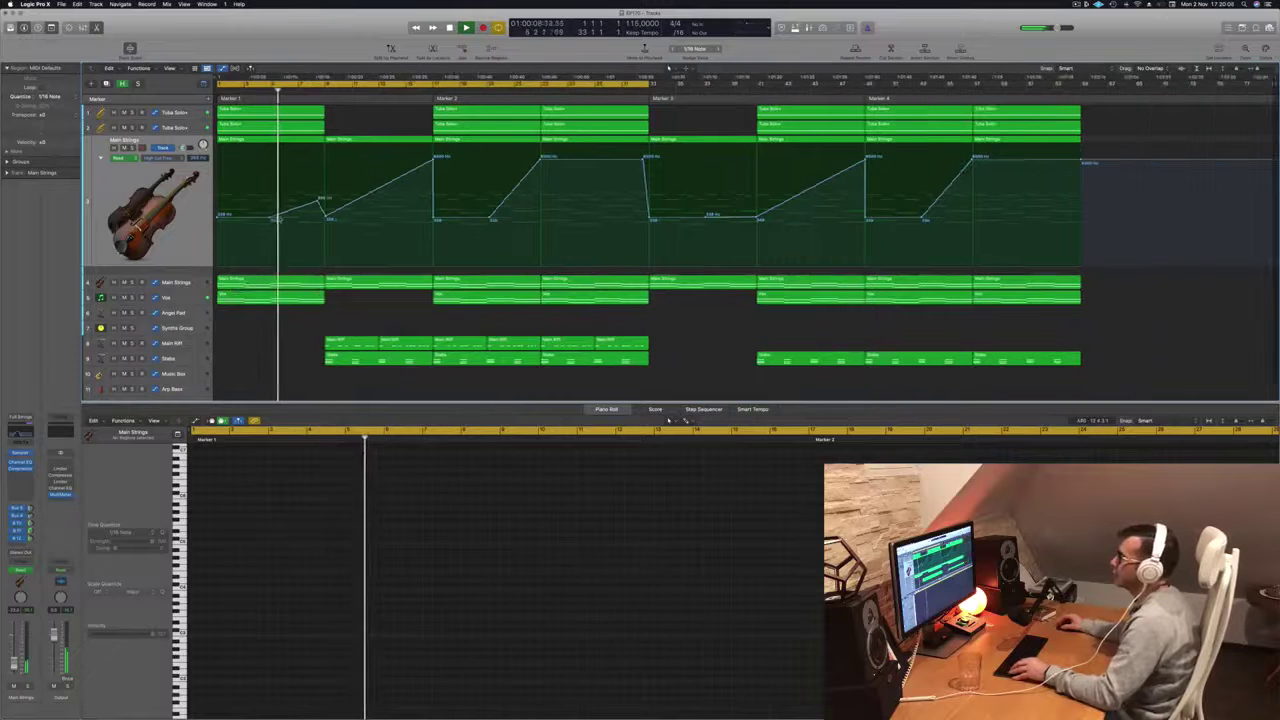
Step: Open the Main Riff track's Channel EQ and lower its high cut frequency to 2360 Hz
scroll(320, 220, down, 5)
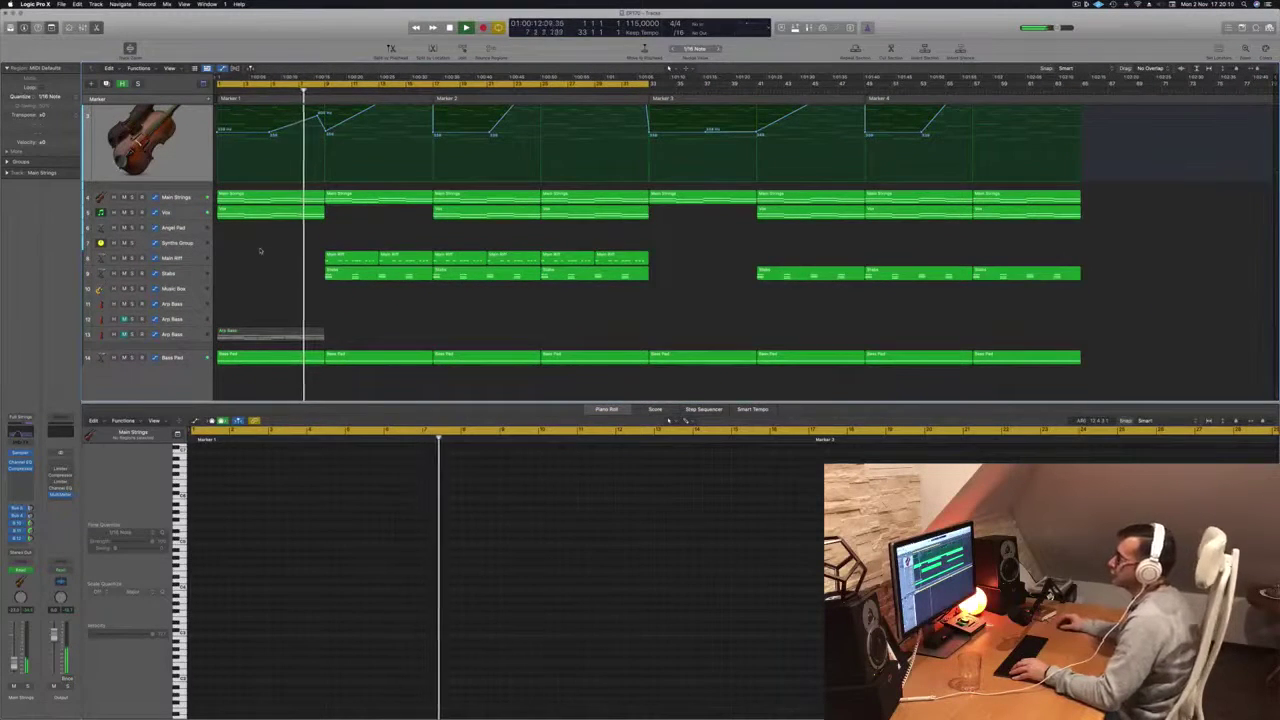
click(352, 258)
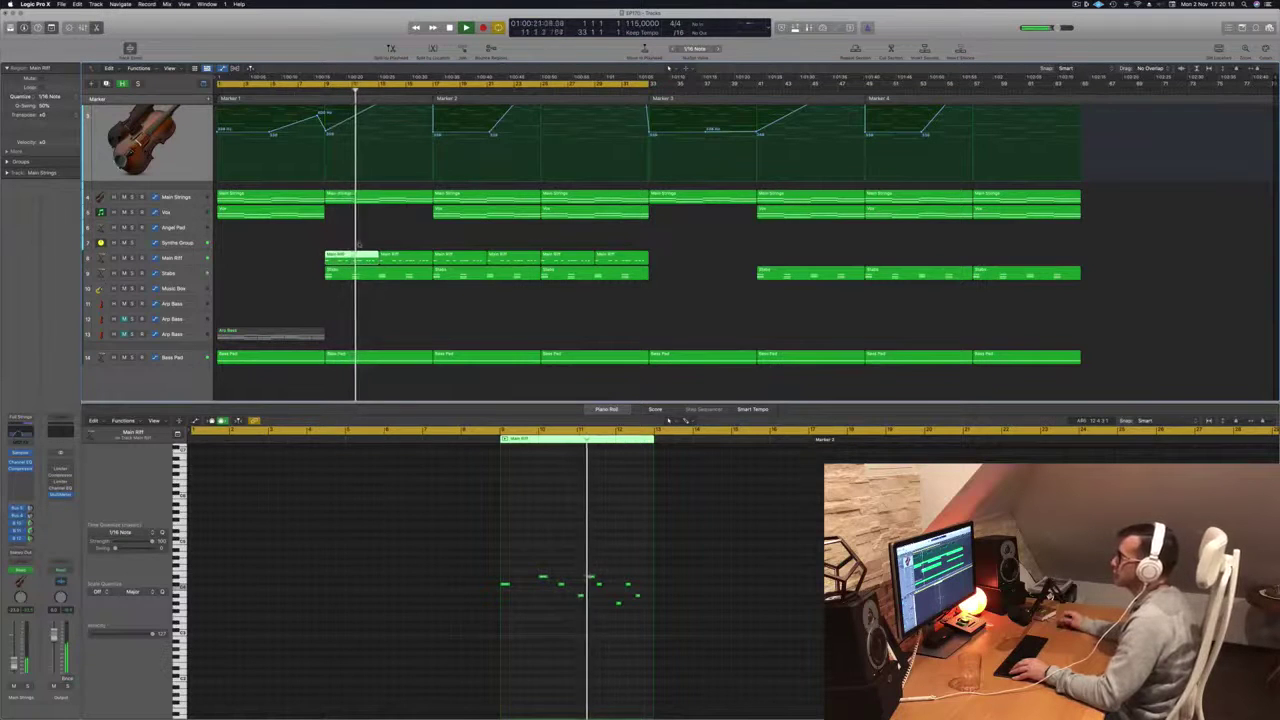
click(172, 258)
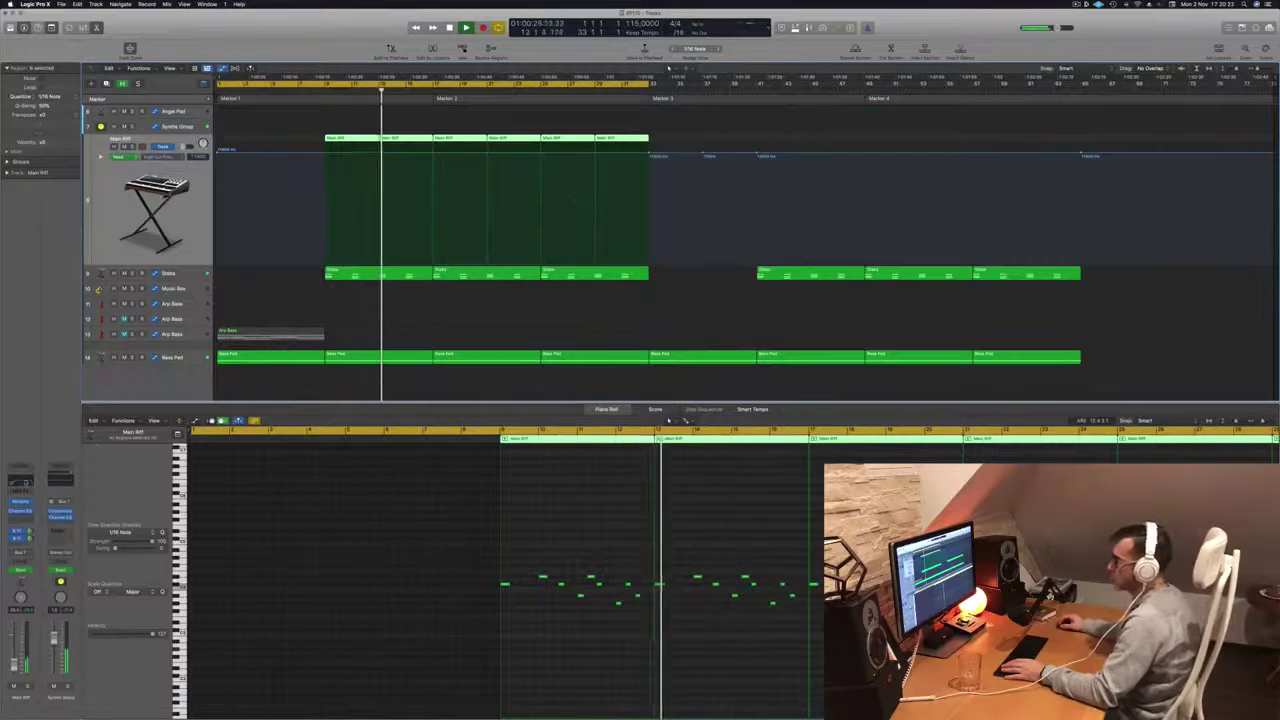
click(20, 511)
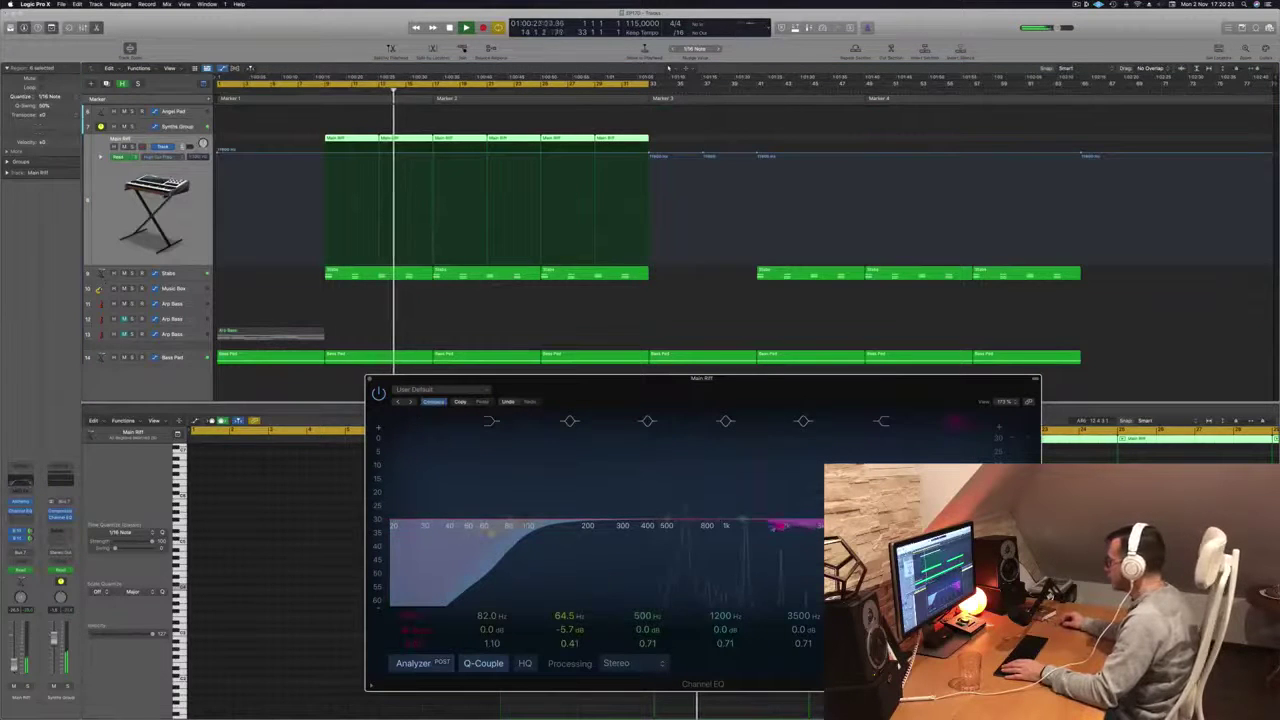
drag(775, 527, 707, 525)
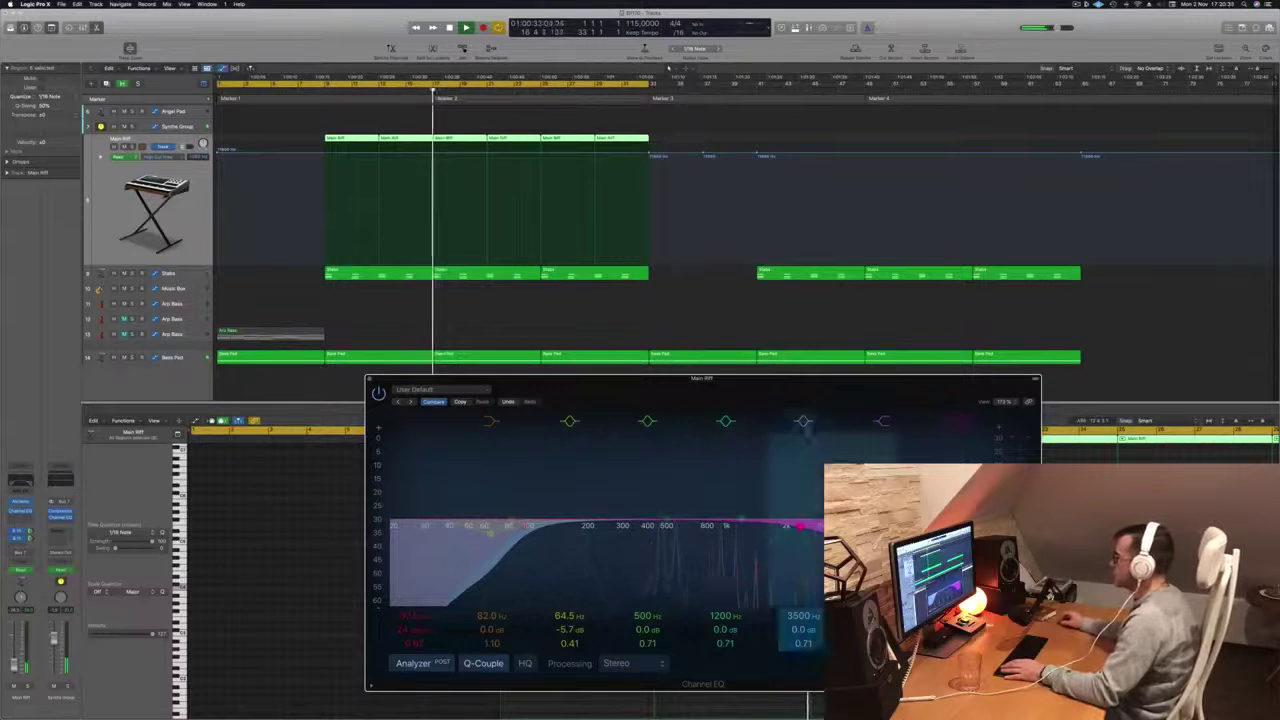
Step: Delete the high cut automation on the Main Riff track and close its Channel EQ
drag(702, 383, 928, 356)
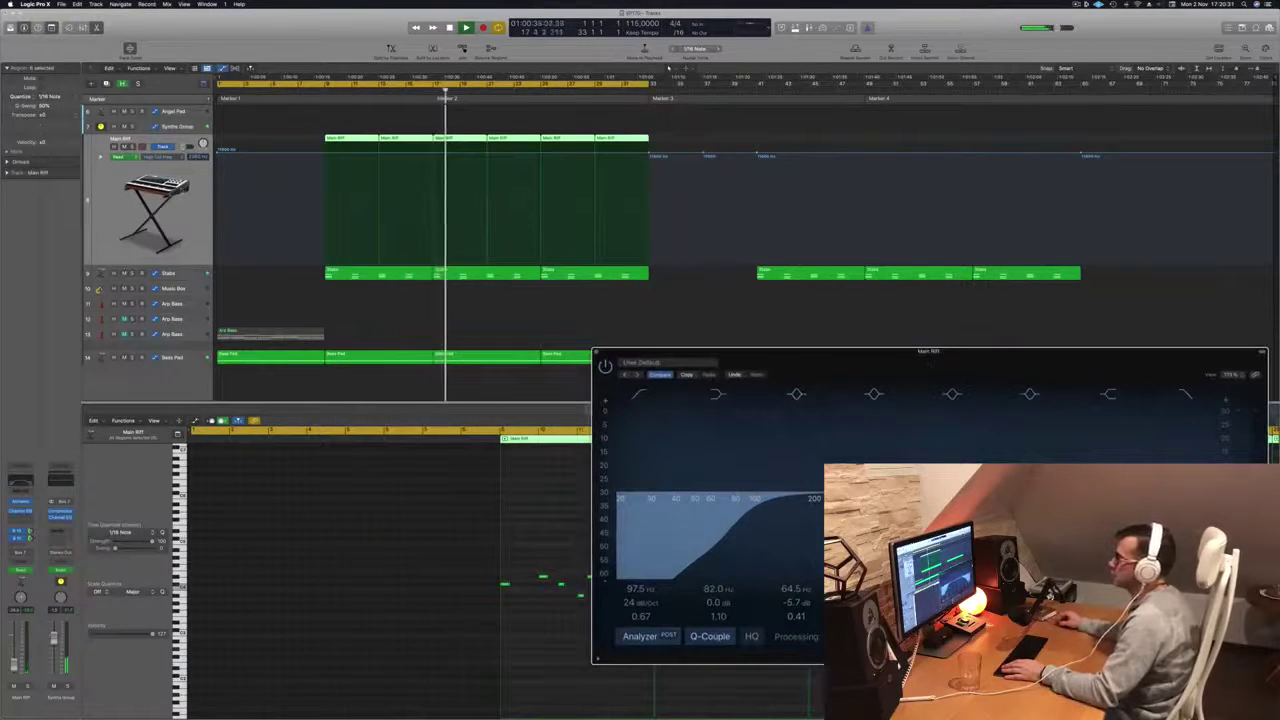
click(189, 196)
key(ctrl+super+o)
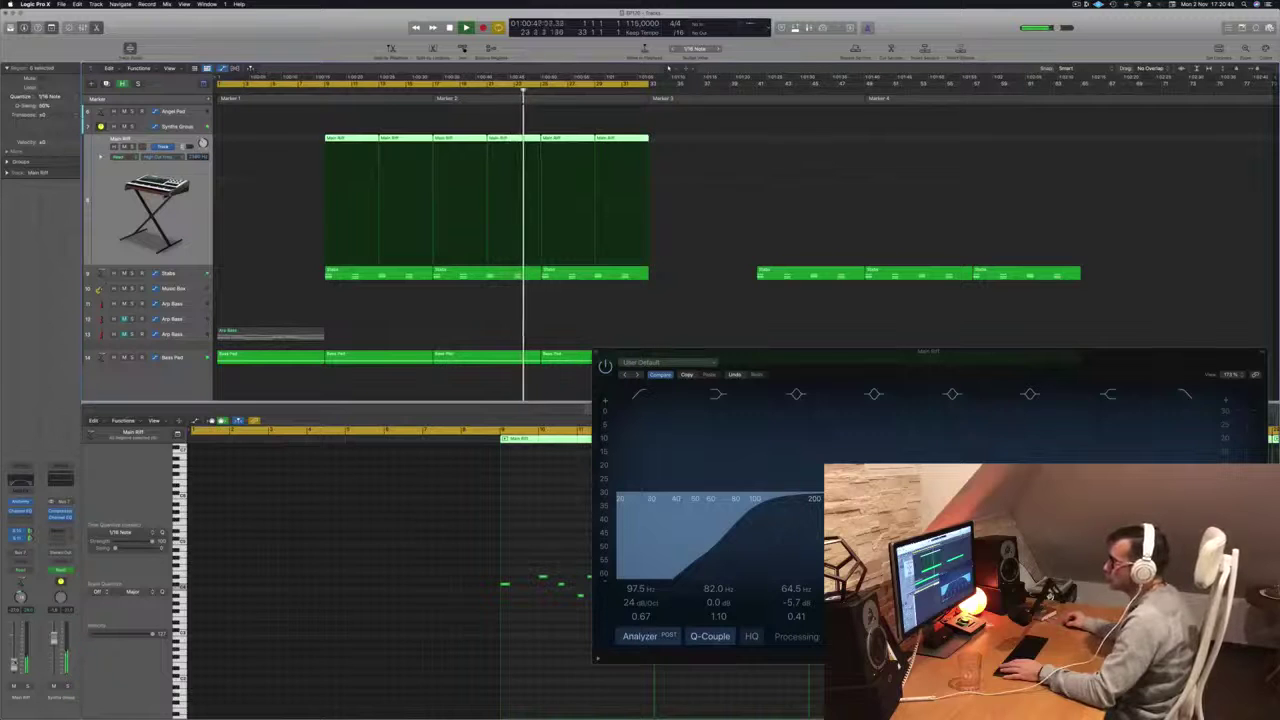
drag(872, 357, 298, 345)
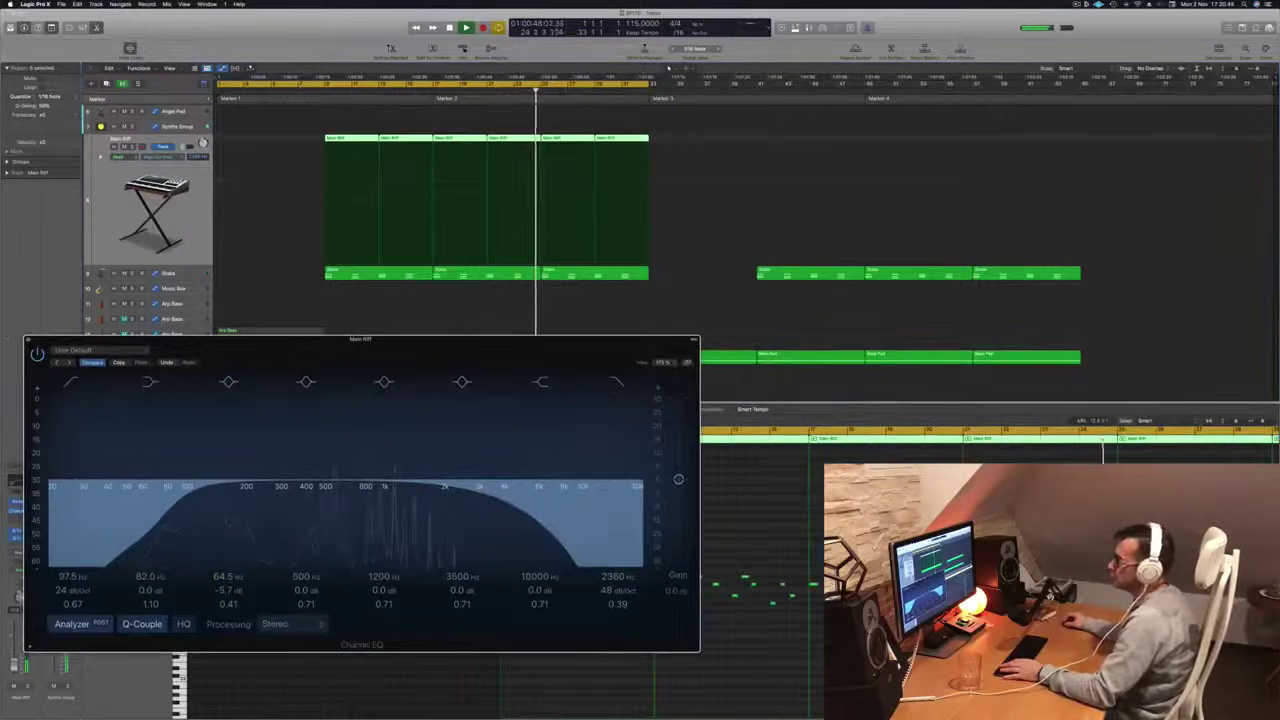
click(28, 340)
Step: Delete the last two Main Riff regions, from bar 25 to bar 33, and select the remaining ones
scroll(554, 226, up, 5)
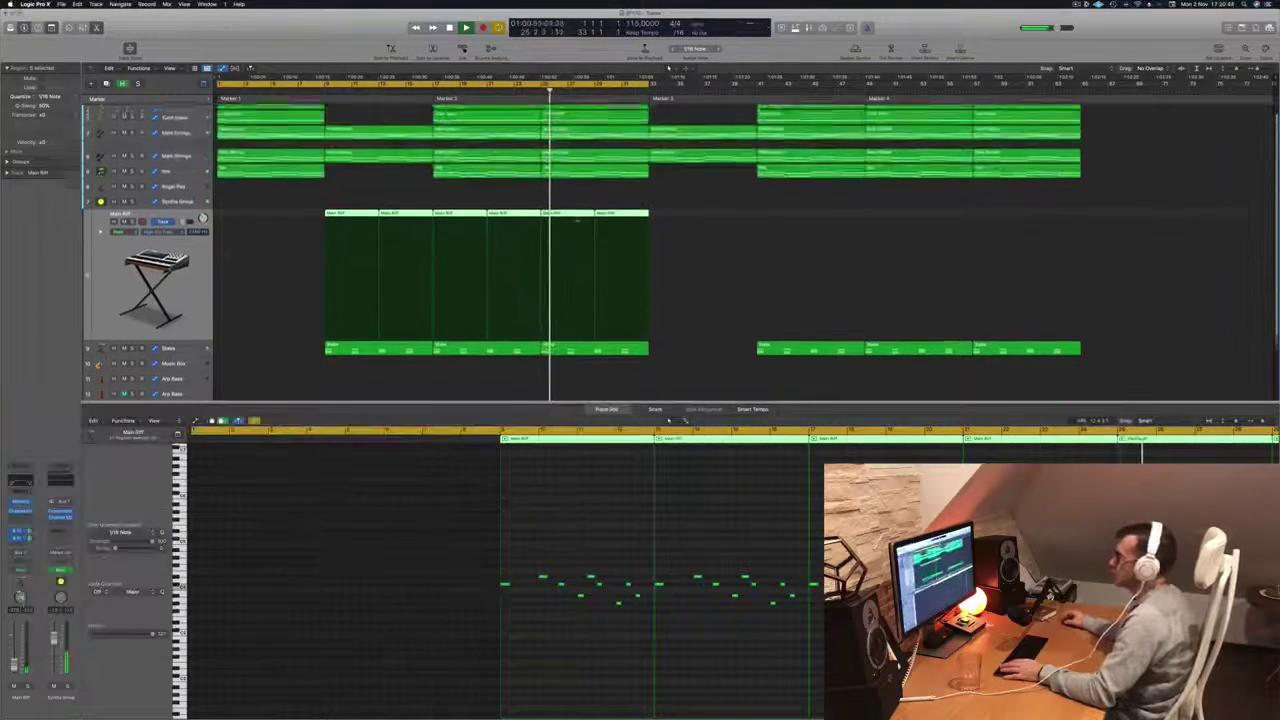
click(430, 89)
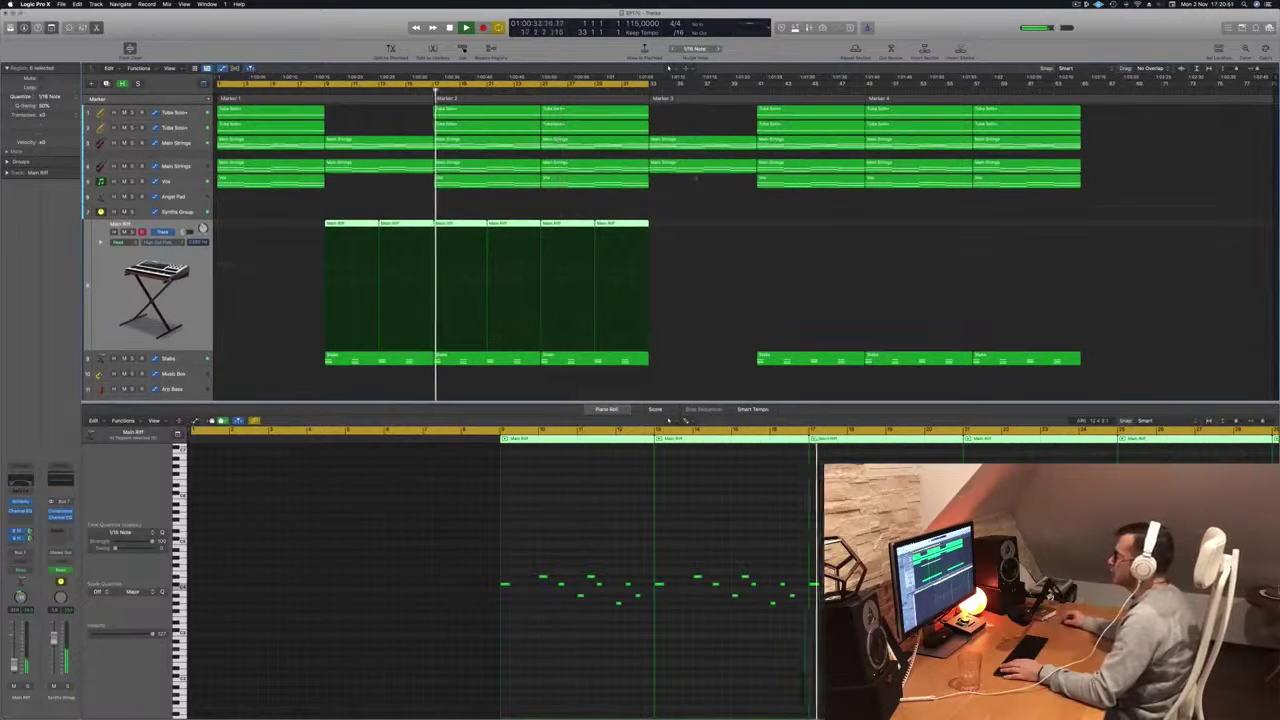
drag(668, 218, 566, 227)
key(Delete)
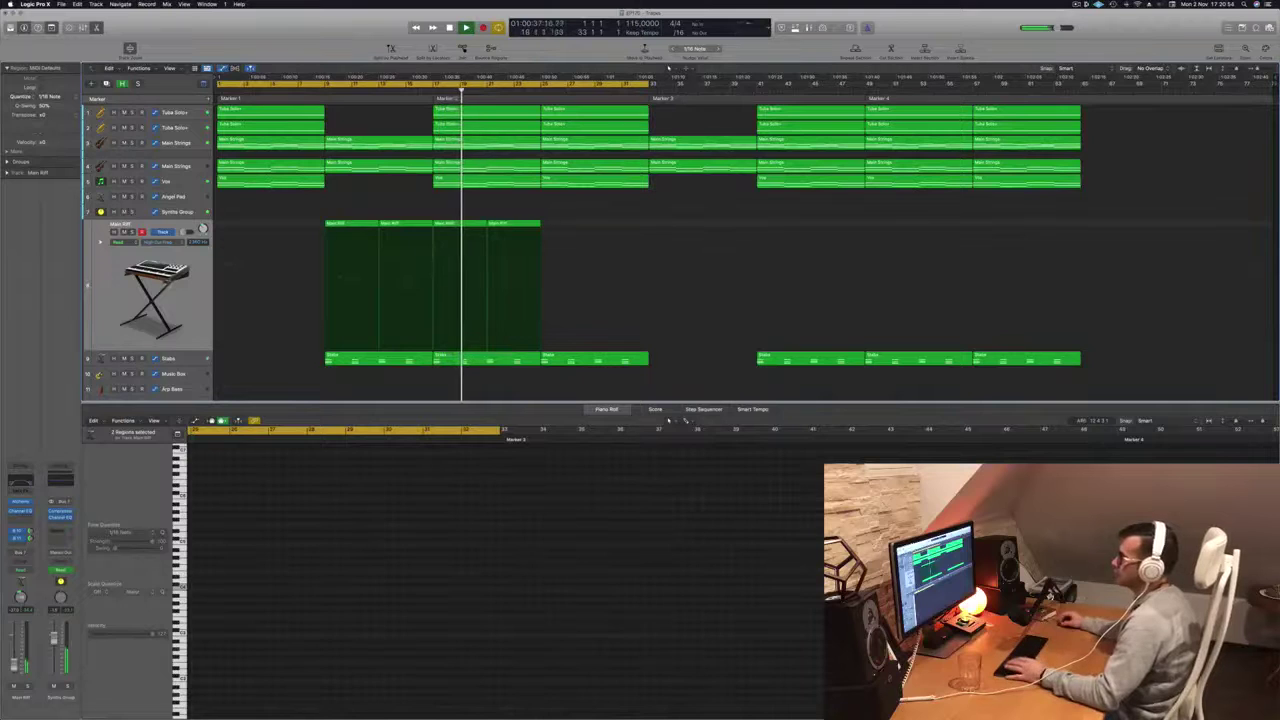
click(133, 226)
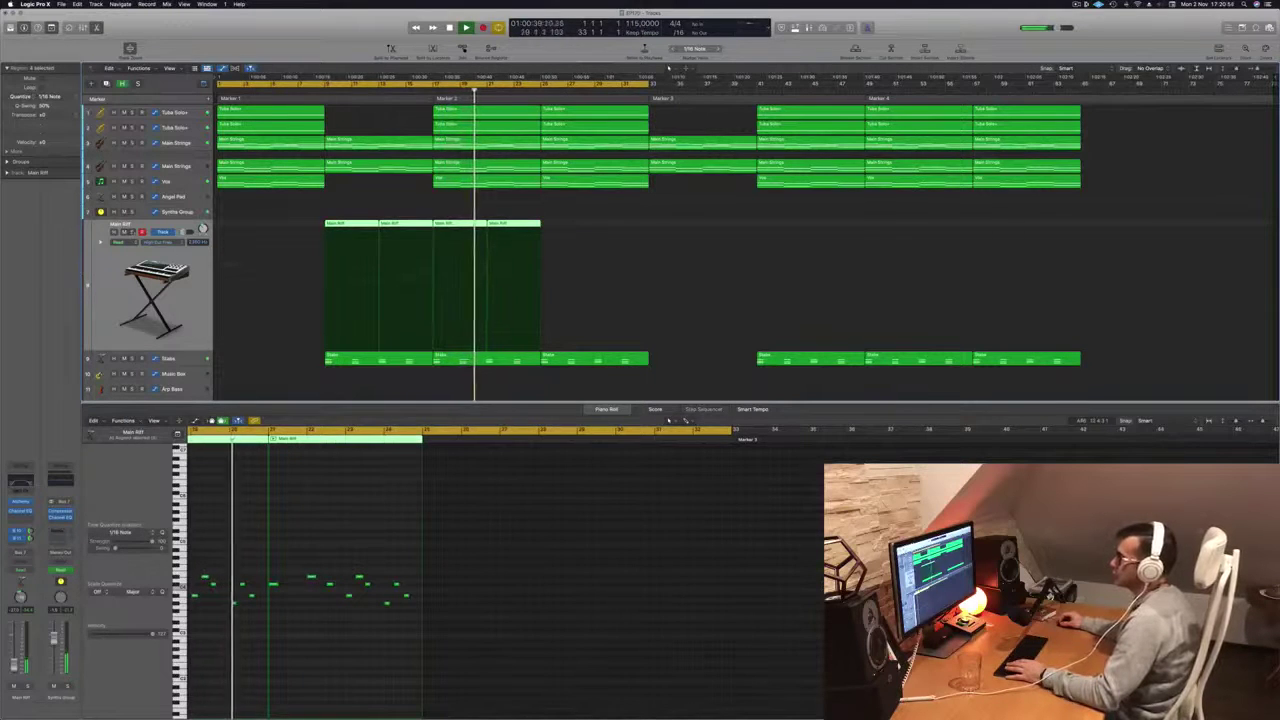
Step: Solo and unsolo the Main Riff track during playback to compare it with the full arrangement
click(132, 232)
click(132, 232)
key(ctrl+z)
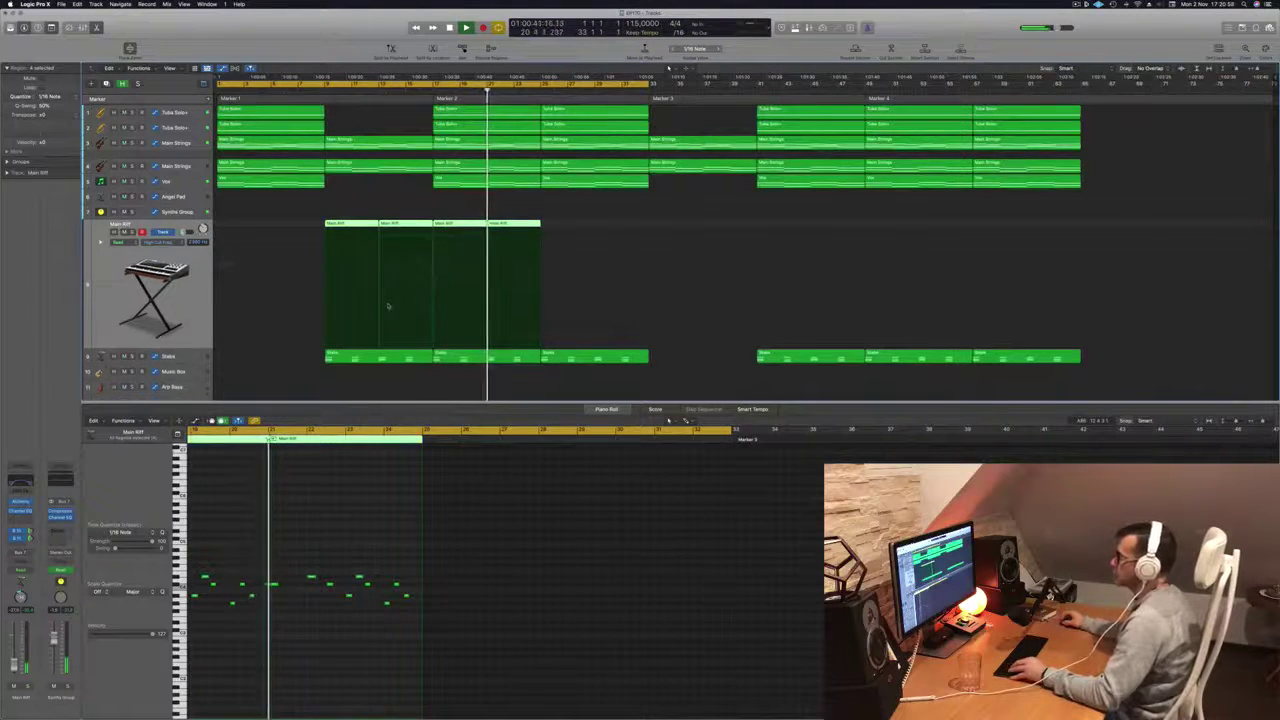
key(super+Up)
key(super+Up)
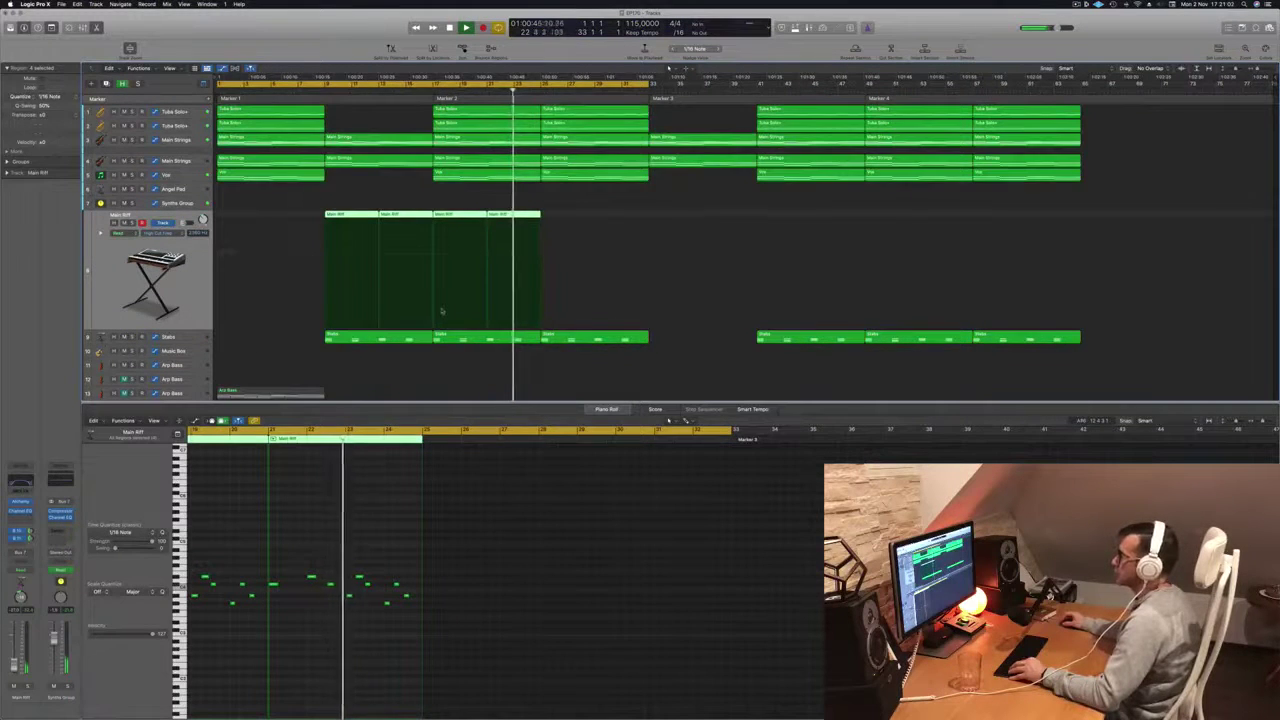
key(super+Up)
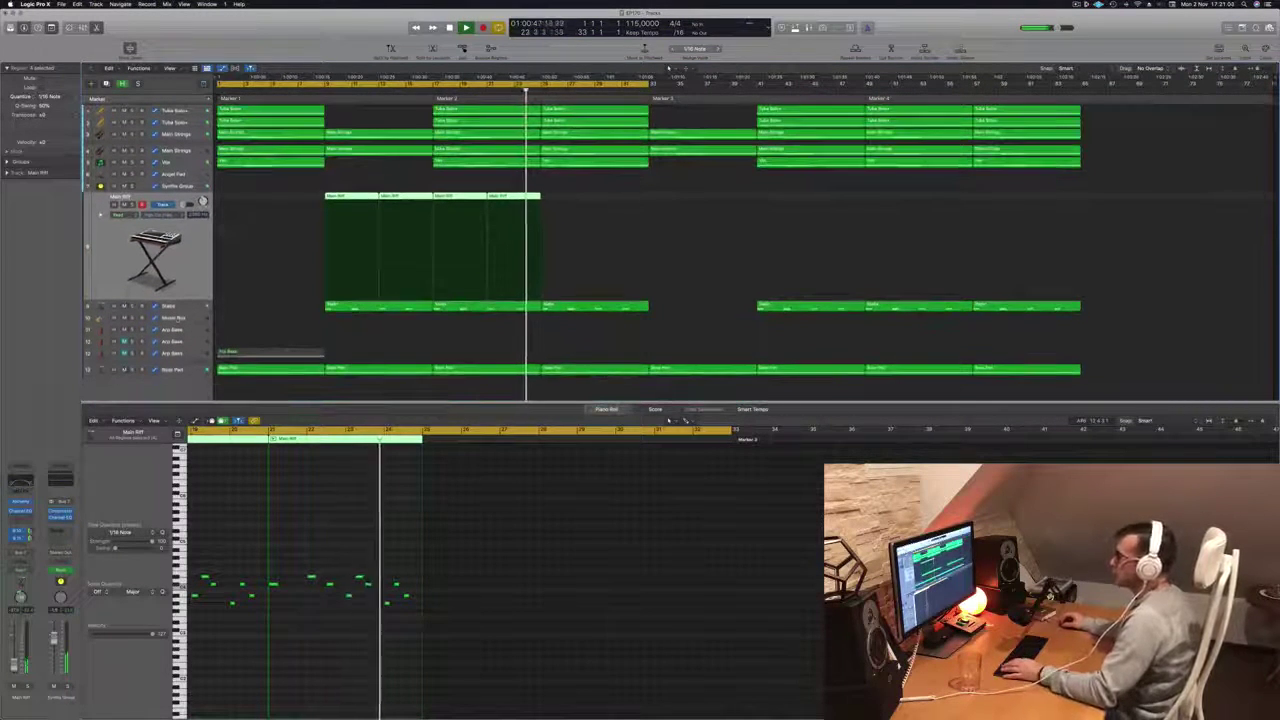
Step: Select the Music Box track and open Musical Typing for it
key(Down)
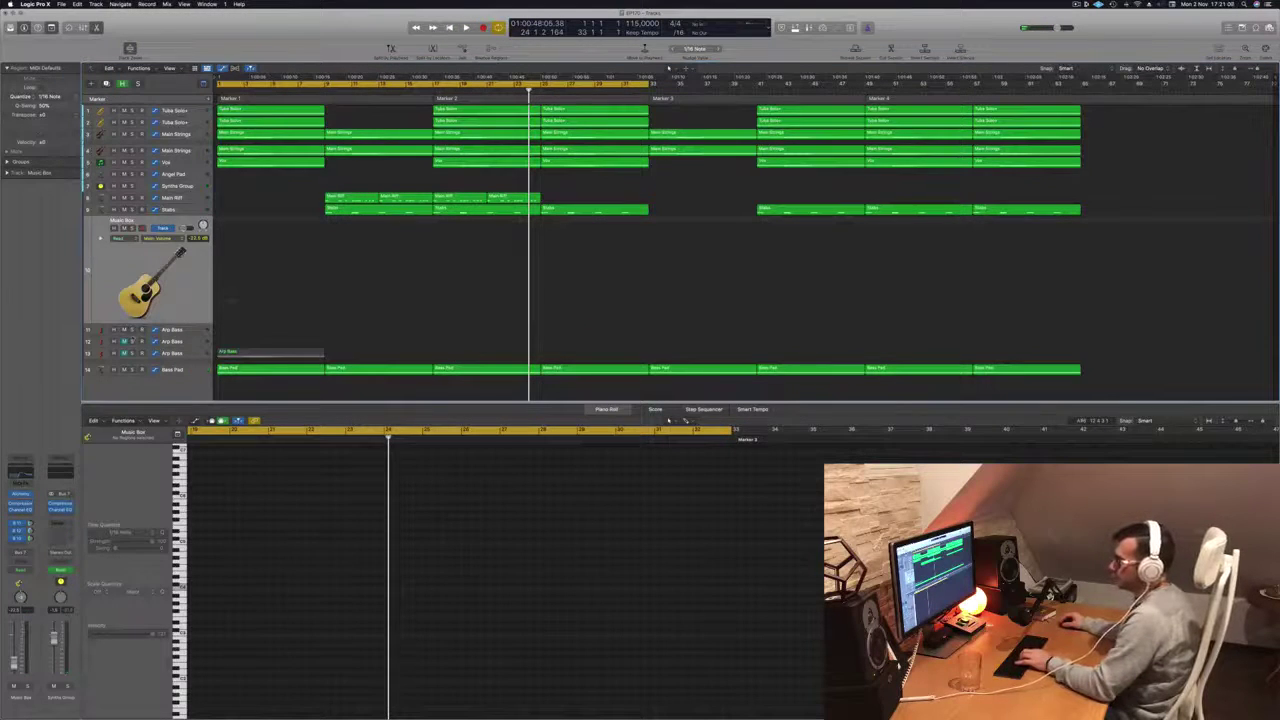
key(h)
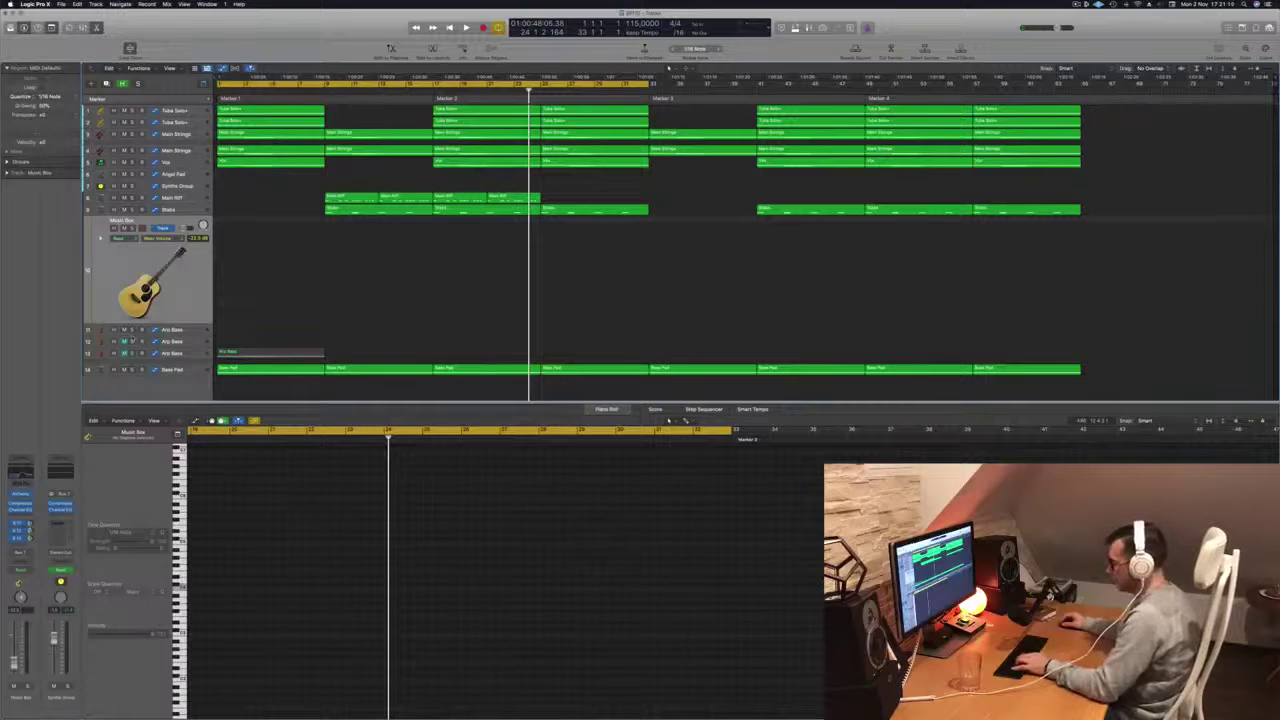
key(y)
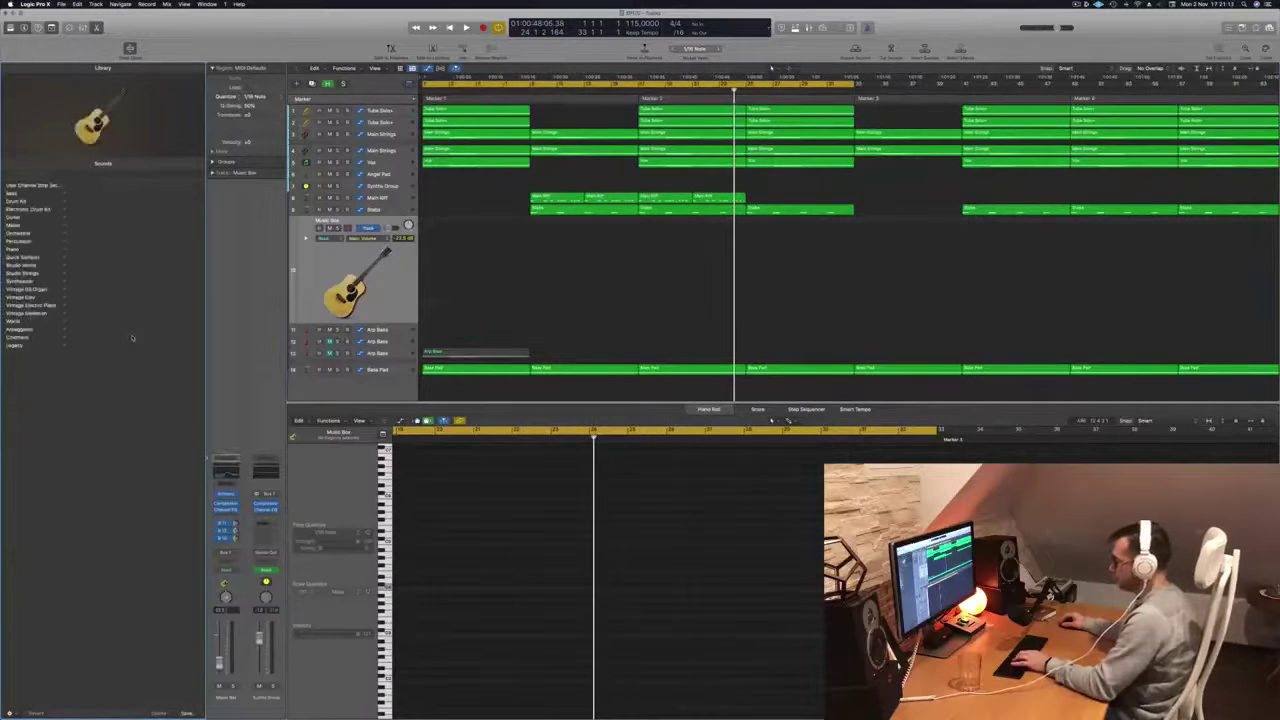
key(y)
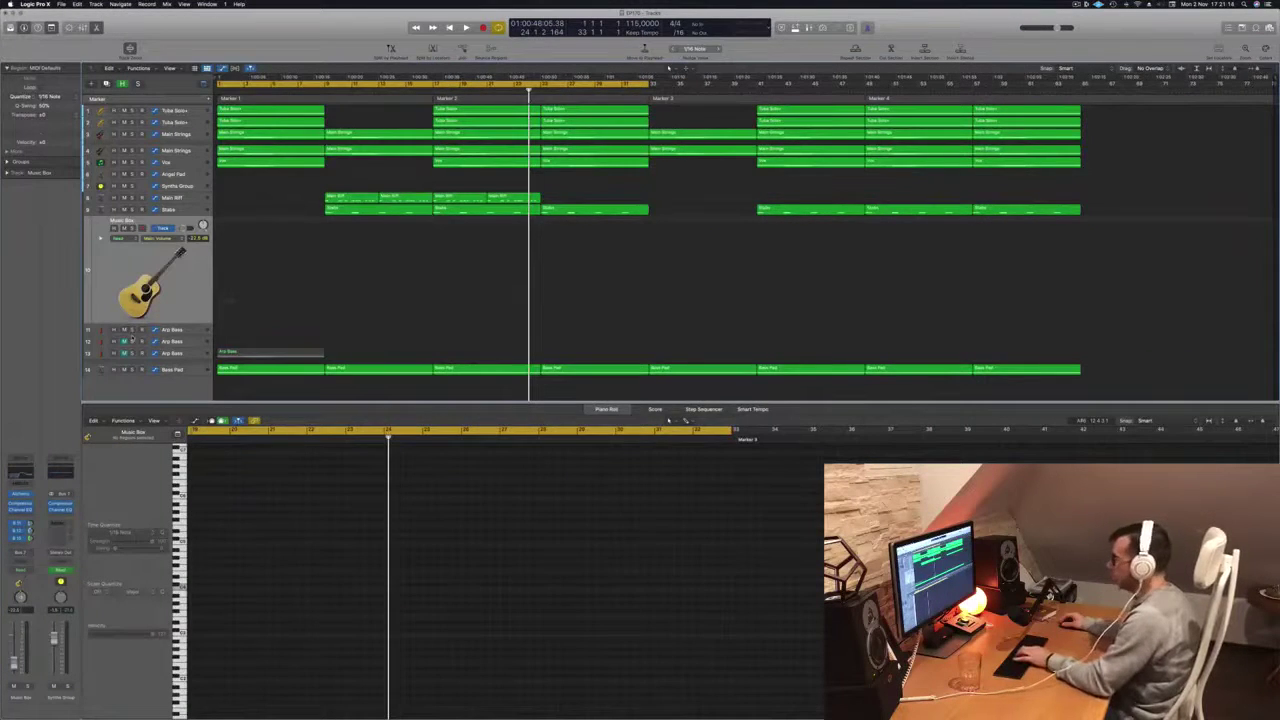
key(o)
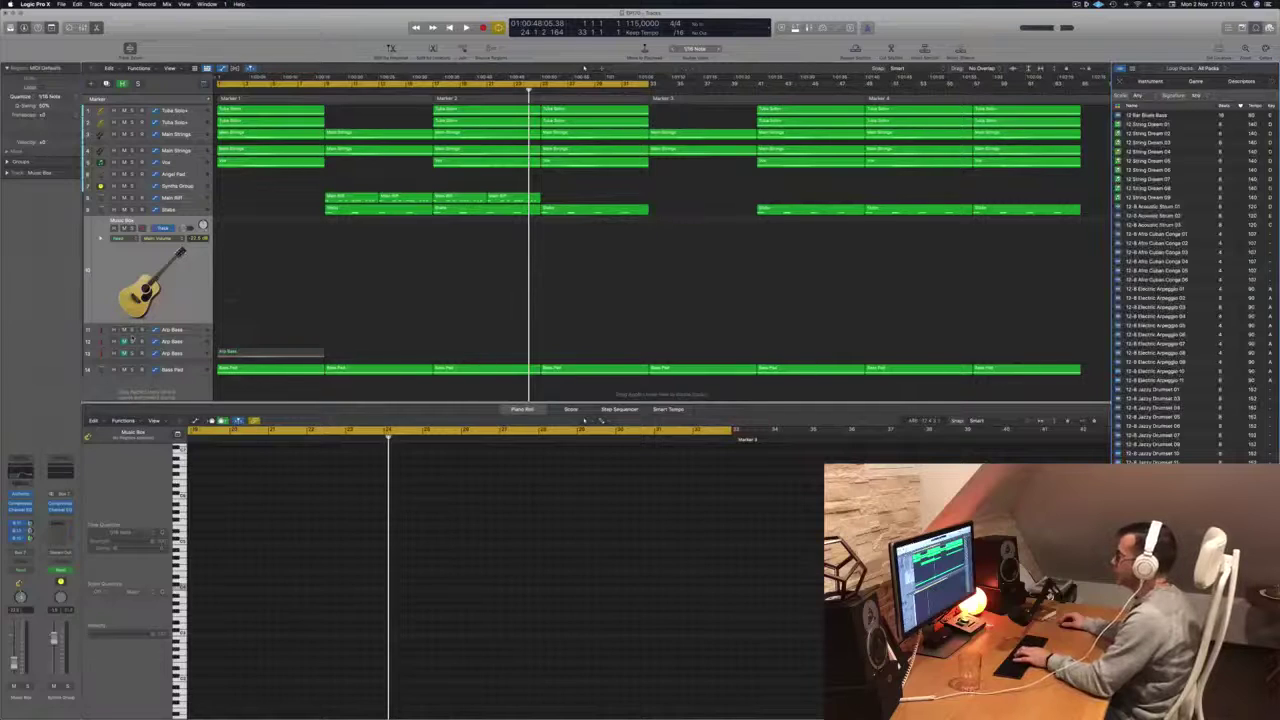
key(o)
key(super+k)
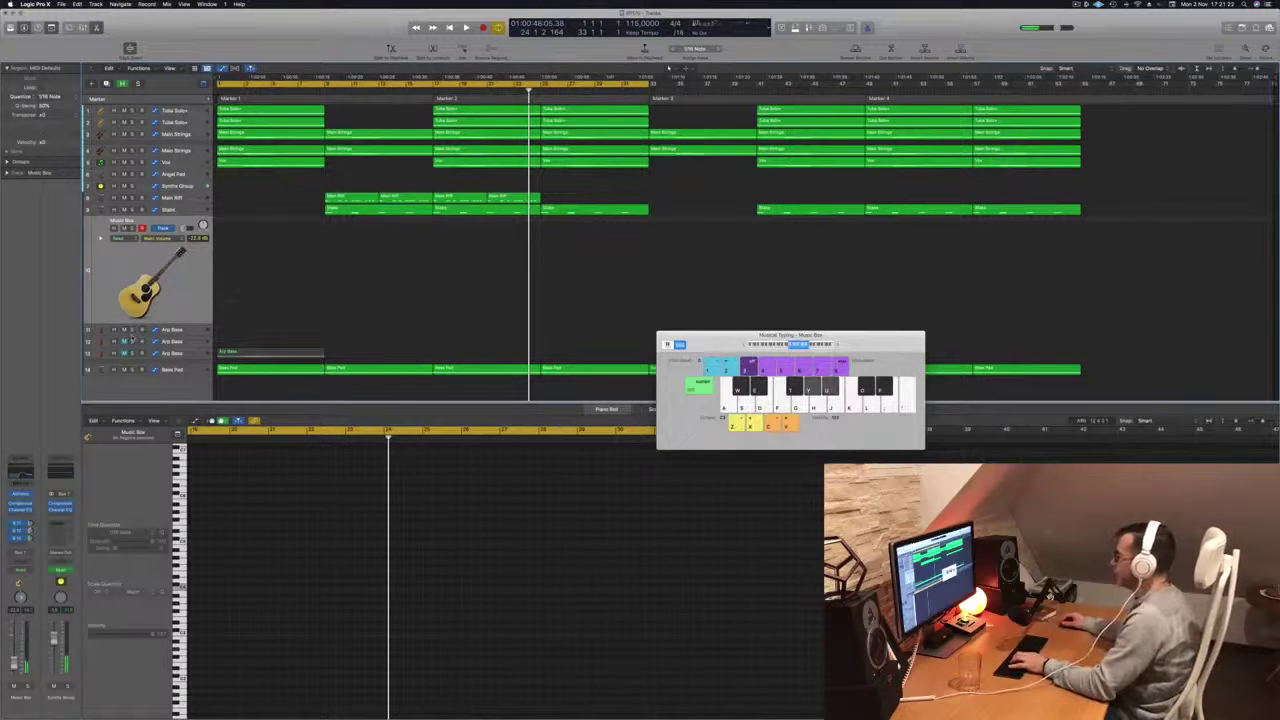
Step: Try recording a short Music Box phrase from bar 1 and delete the recorded region
key(r)
key(t)
key(t)
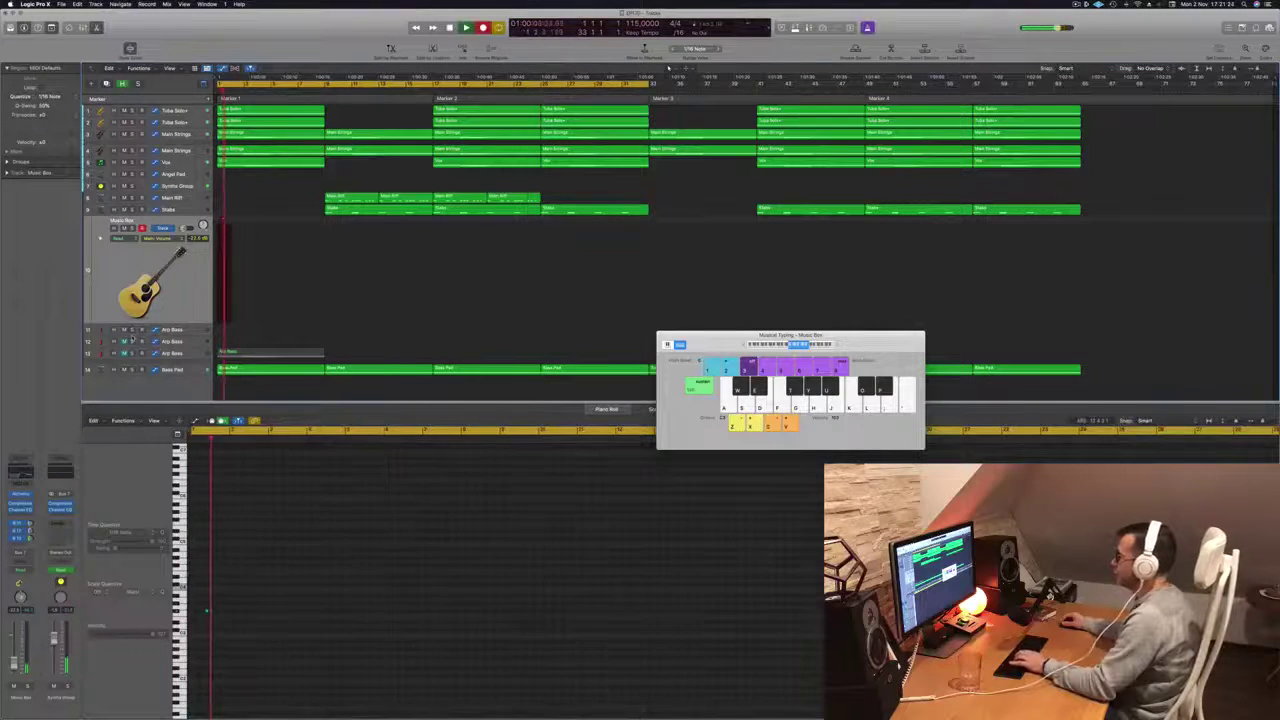
key(space)
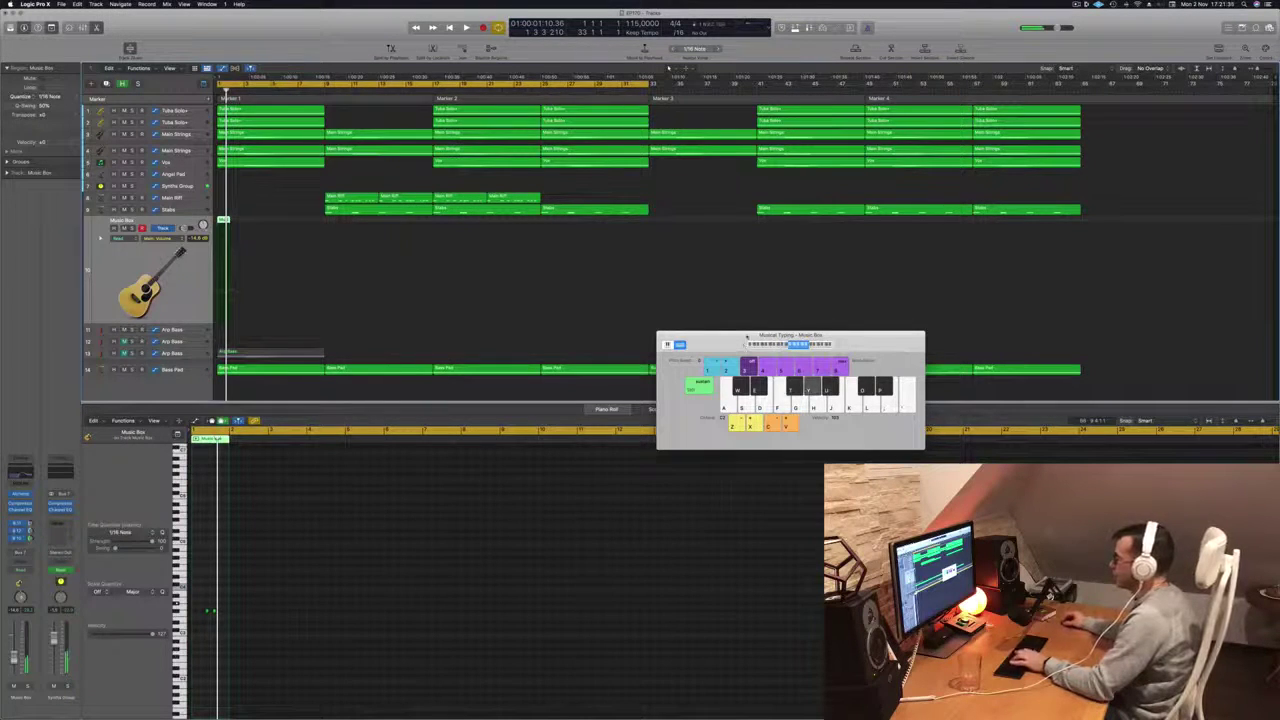
key(space)
click(233, 222)
click(222, 222)
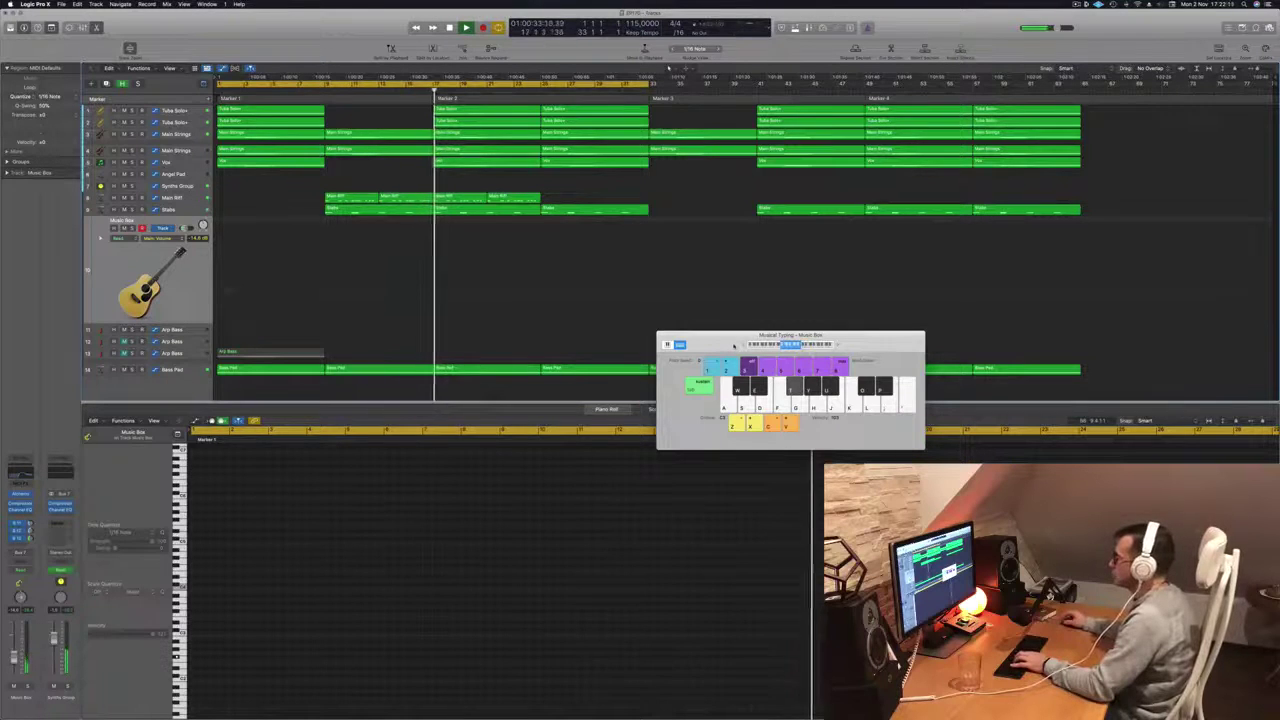
Step: Try out melody notes on the Music Box over playback from bar 17 and close Musical Typing
key(y)
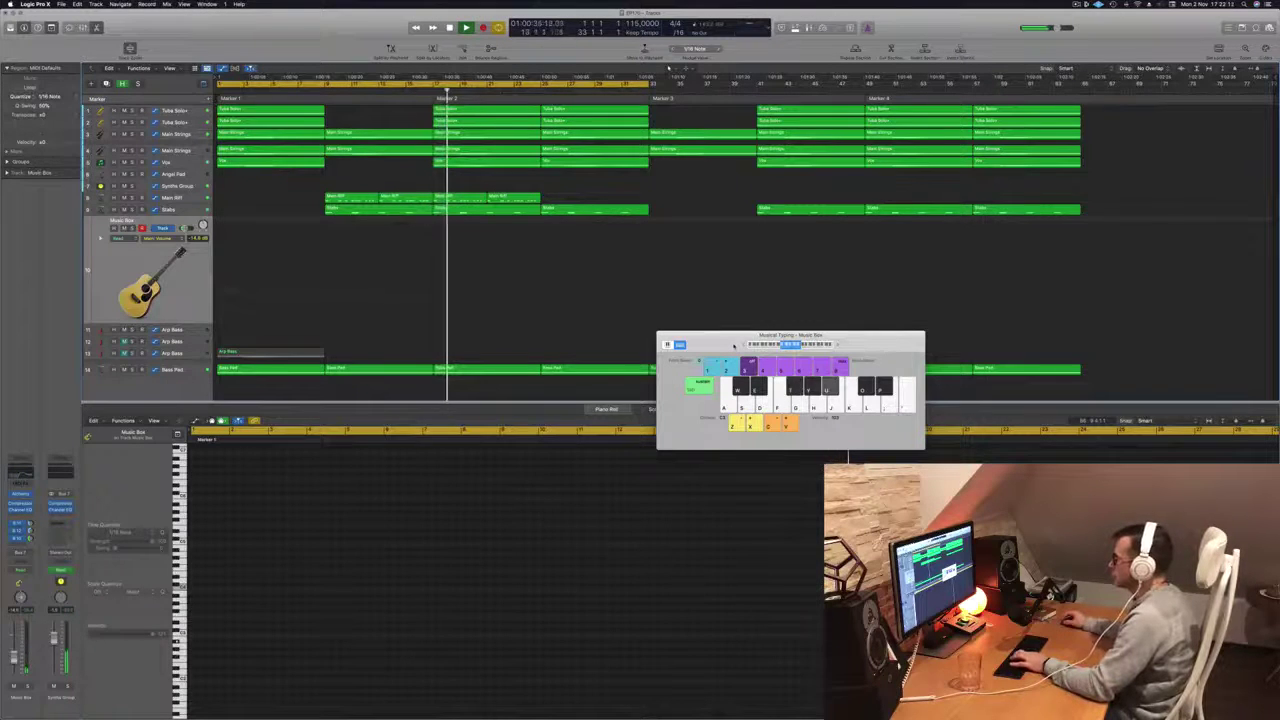
key(y)
key(u)
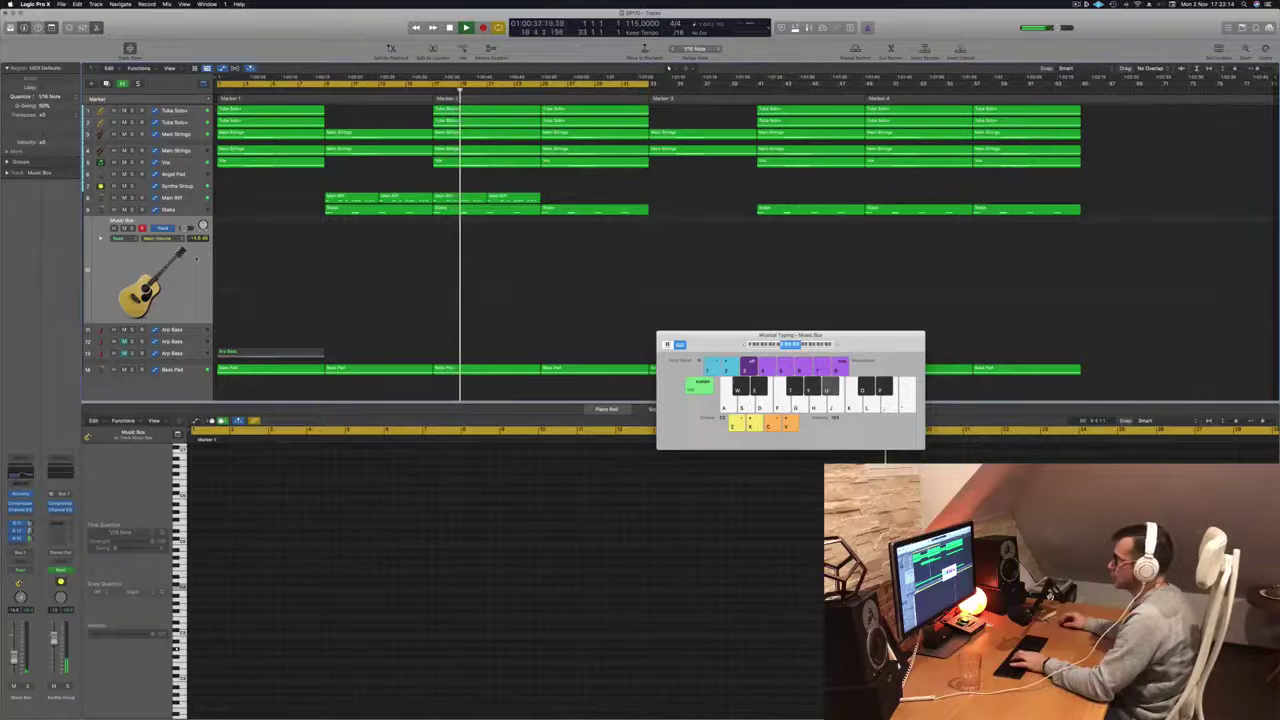
key(y)
key(u)
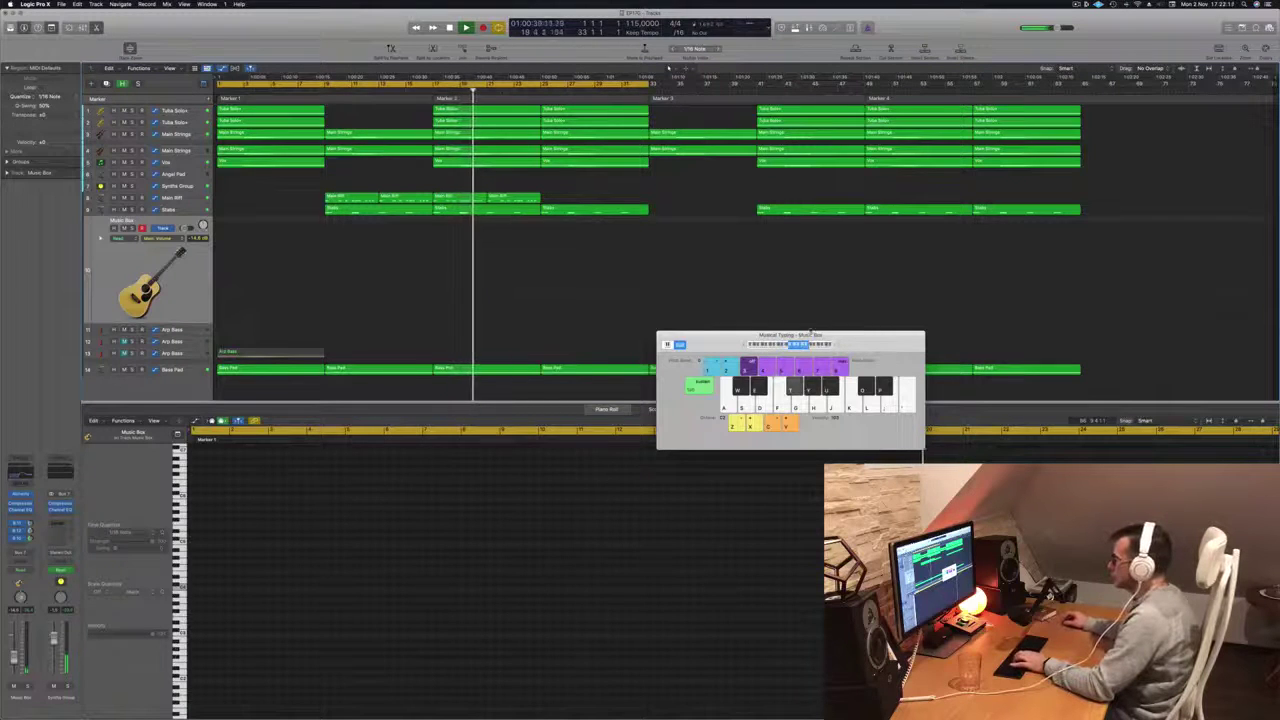
key(y)
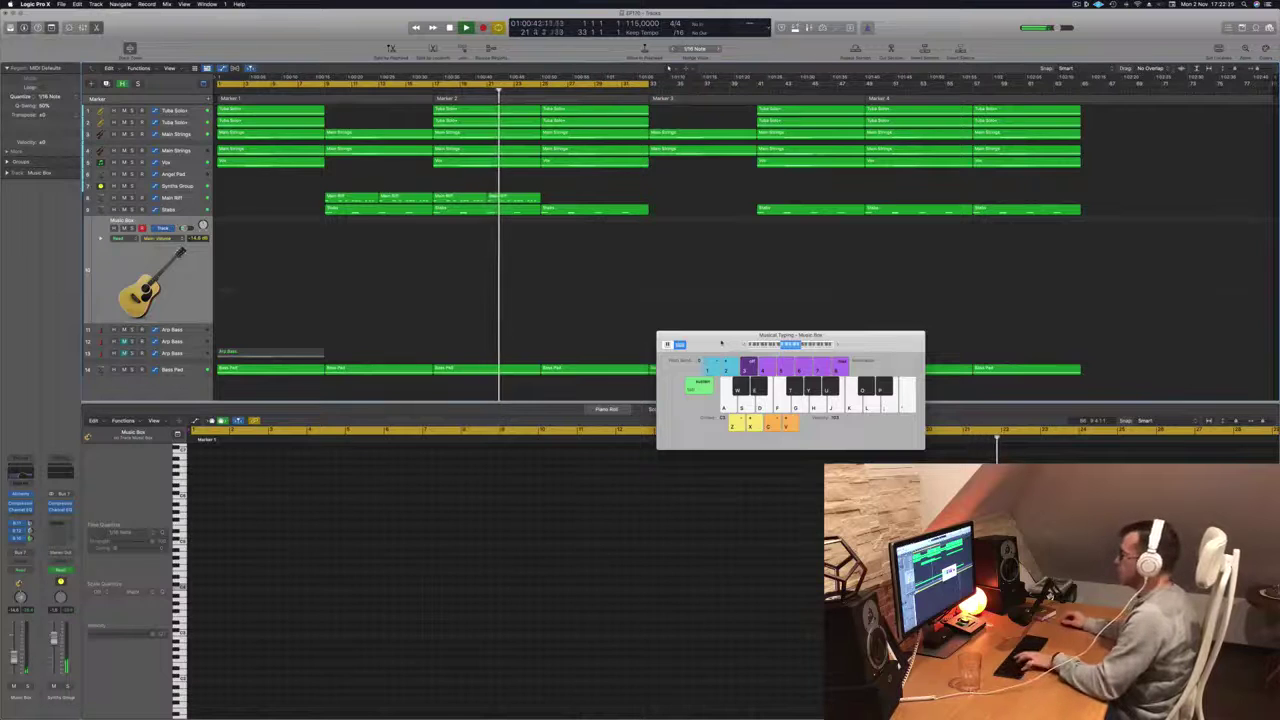
key(super+k)
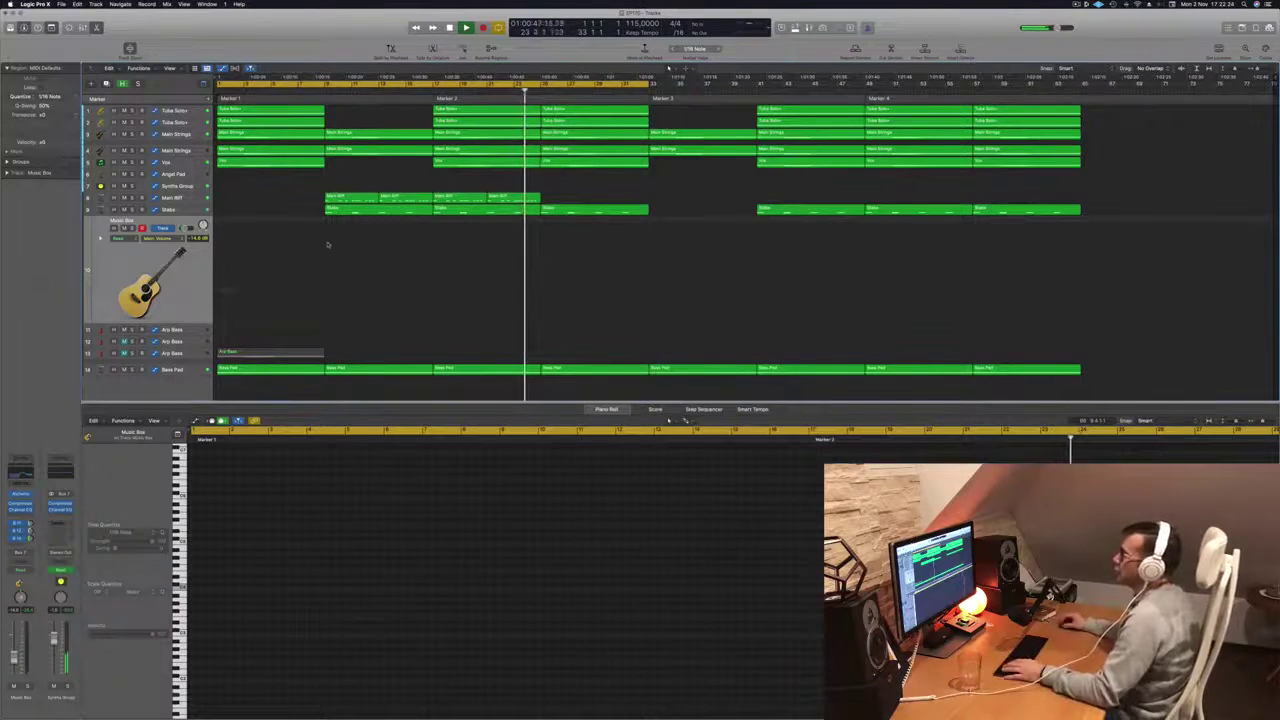
Step: Copy the Stabs region at bar 17 onto the Music Box track at bar 25
click(400, 210)
click(490, 208)
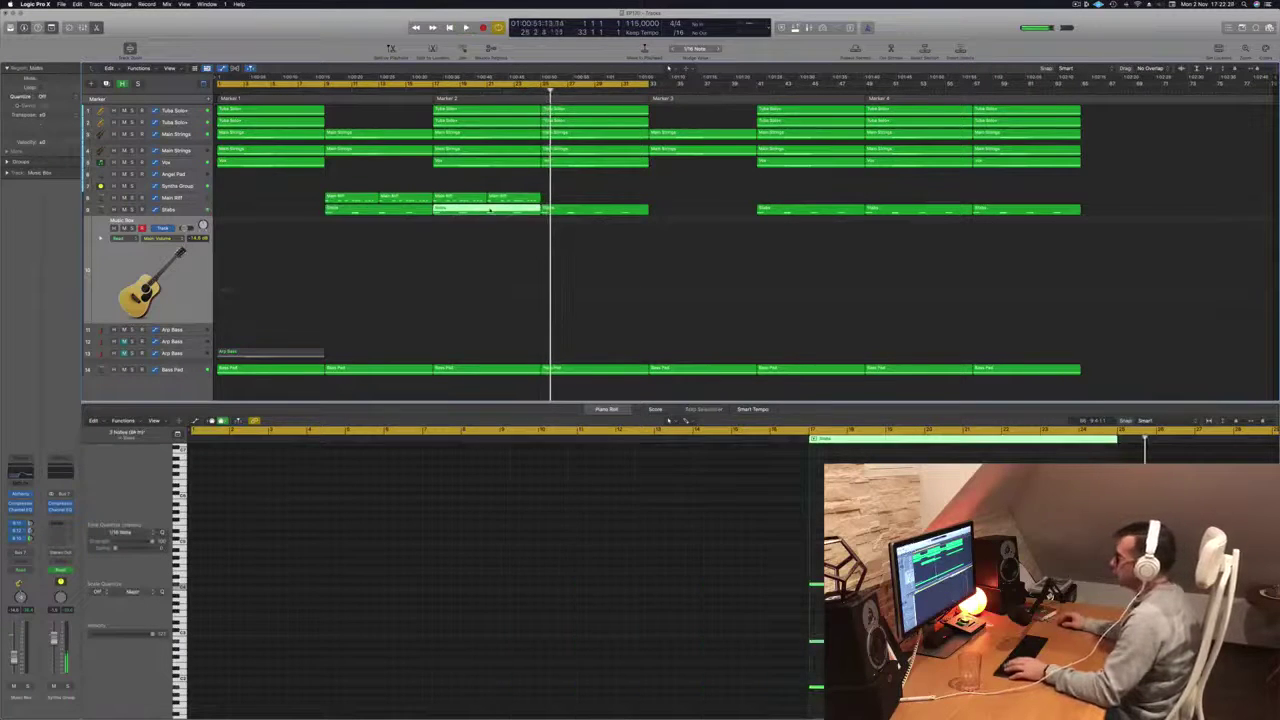
drag(490, 210, 600, 233)
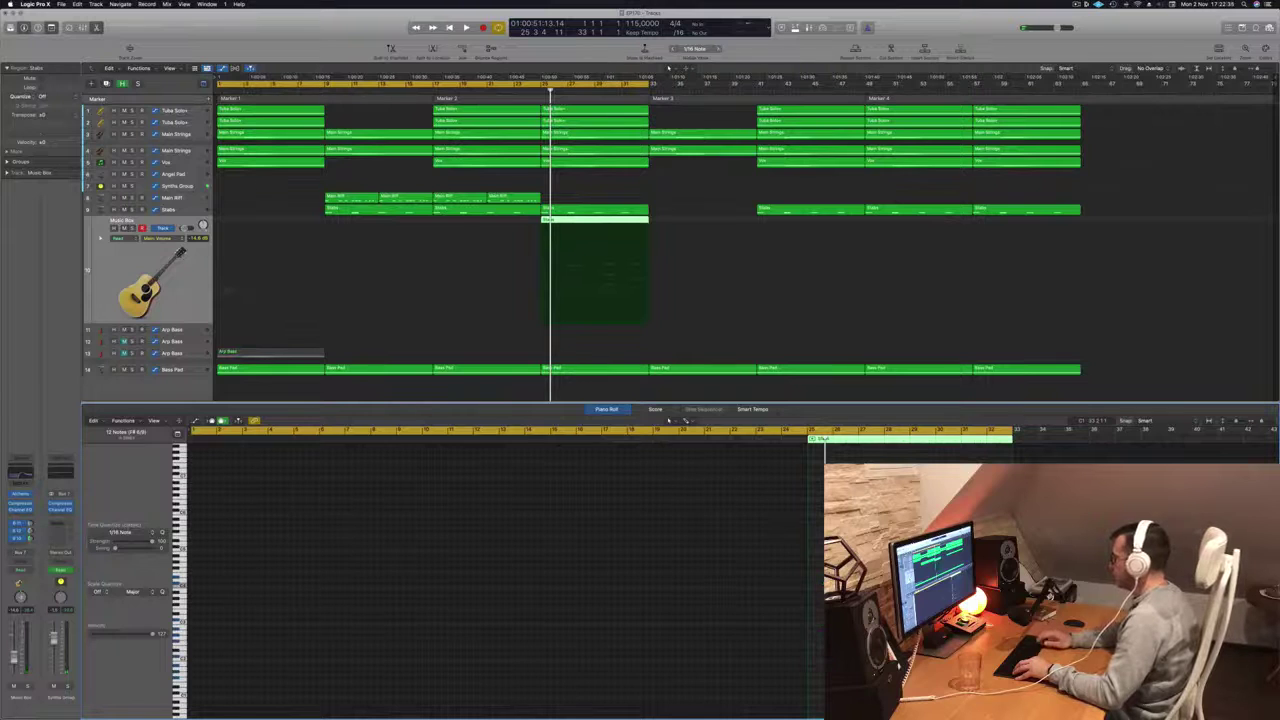
Step: Play the arrangement from bar 25 to audition the copied region on the Music Box track
key(space)
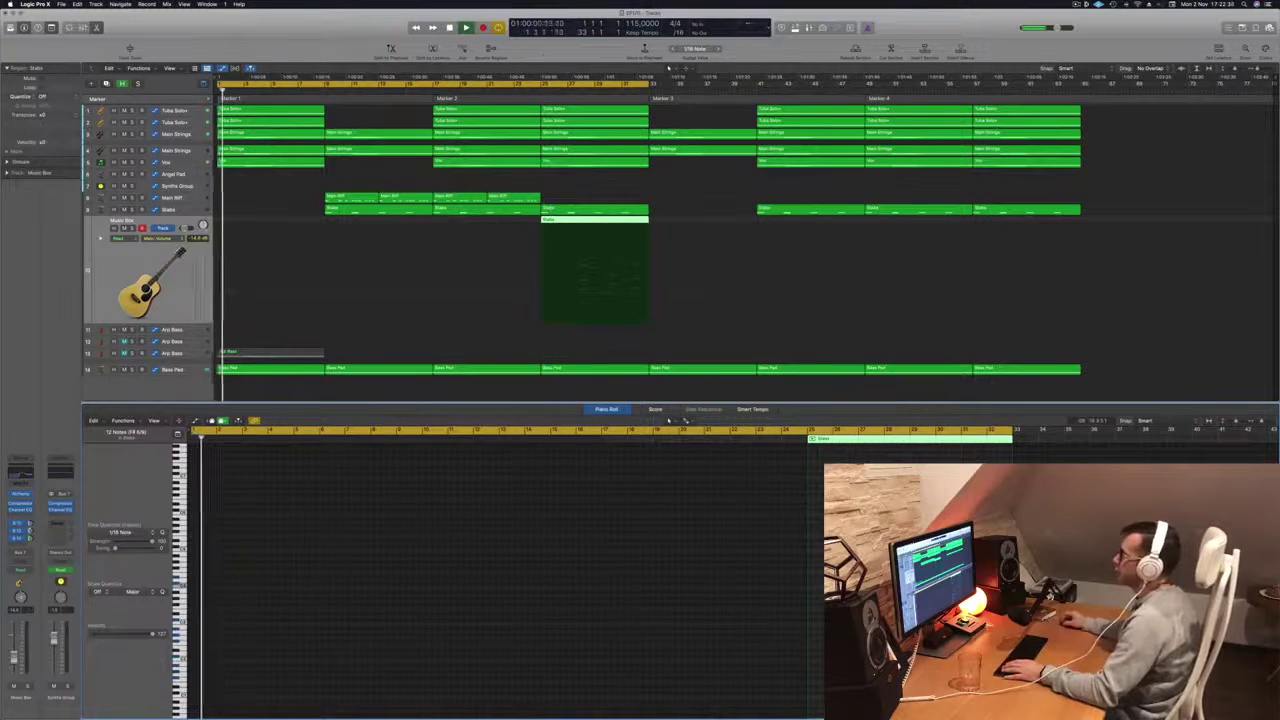
click(540, 91)
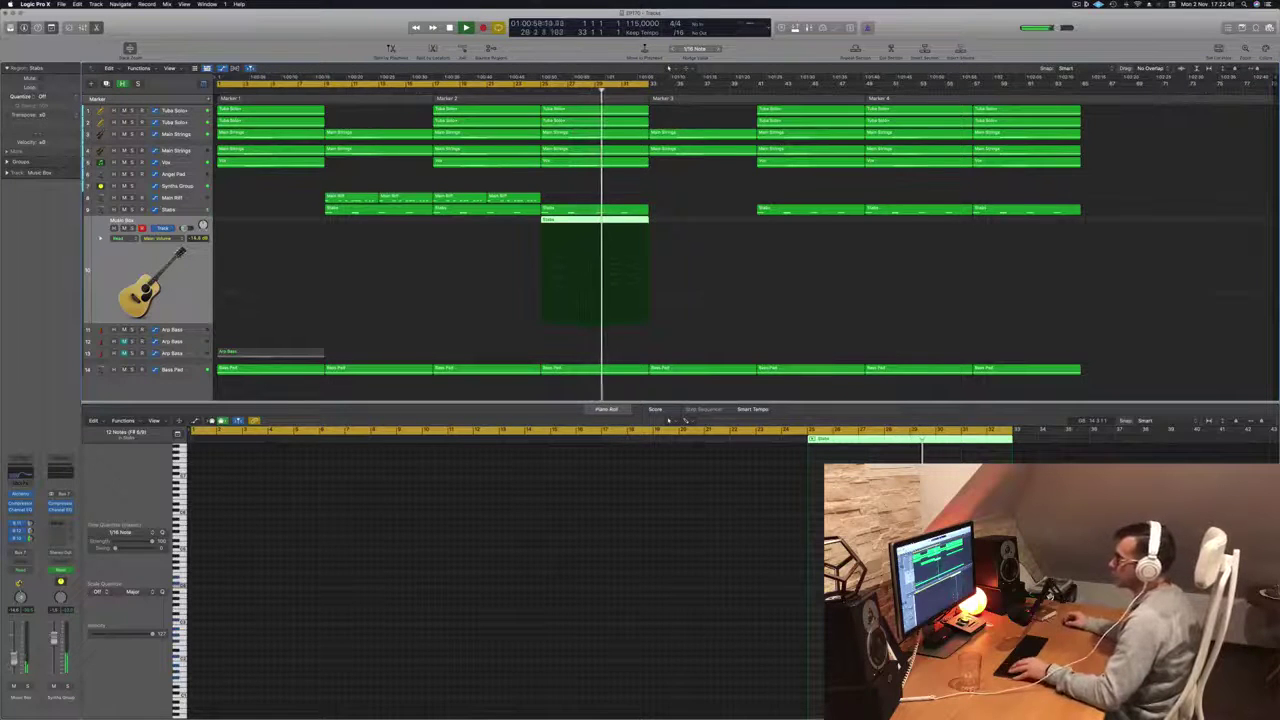
scroll(495, 274, up, 1)
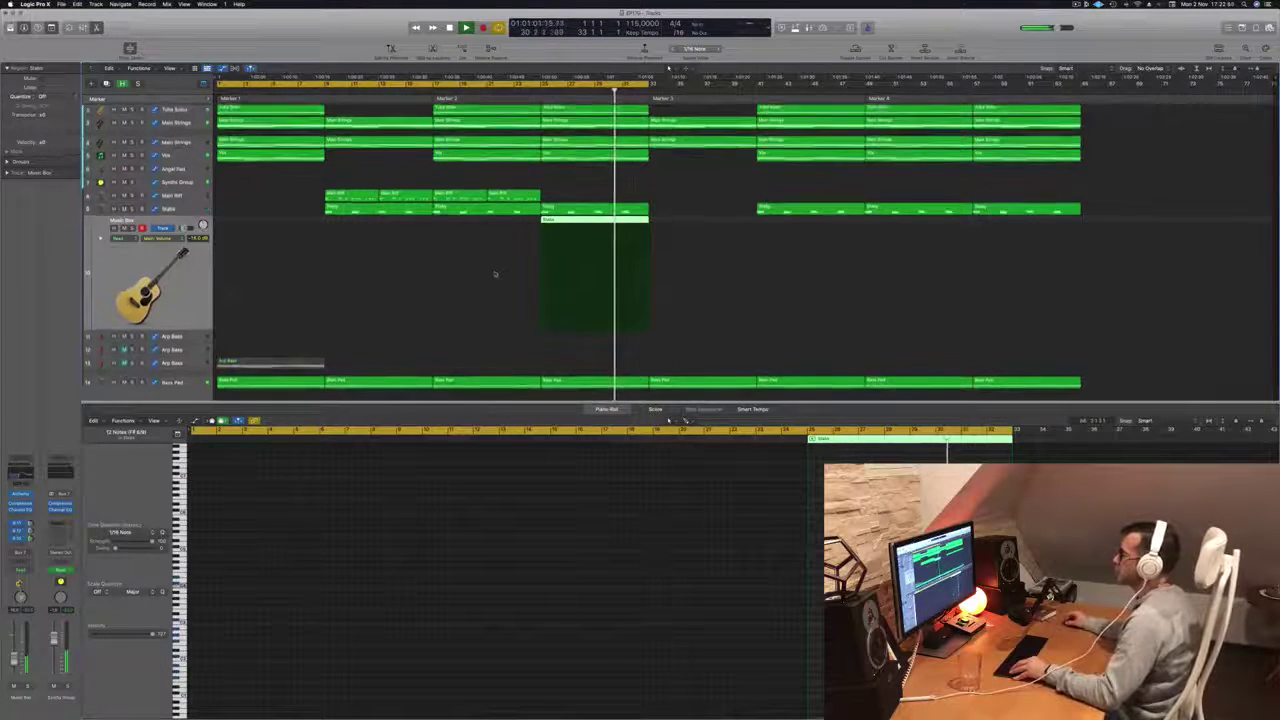
scroll(495, 274, down, 5)
scroll(495, 274, up, 2)
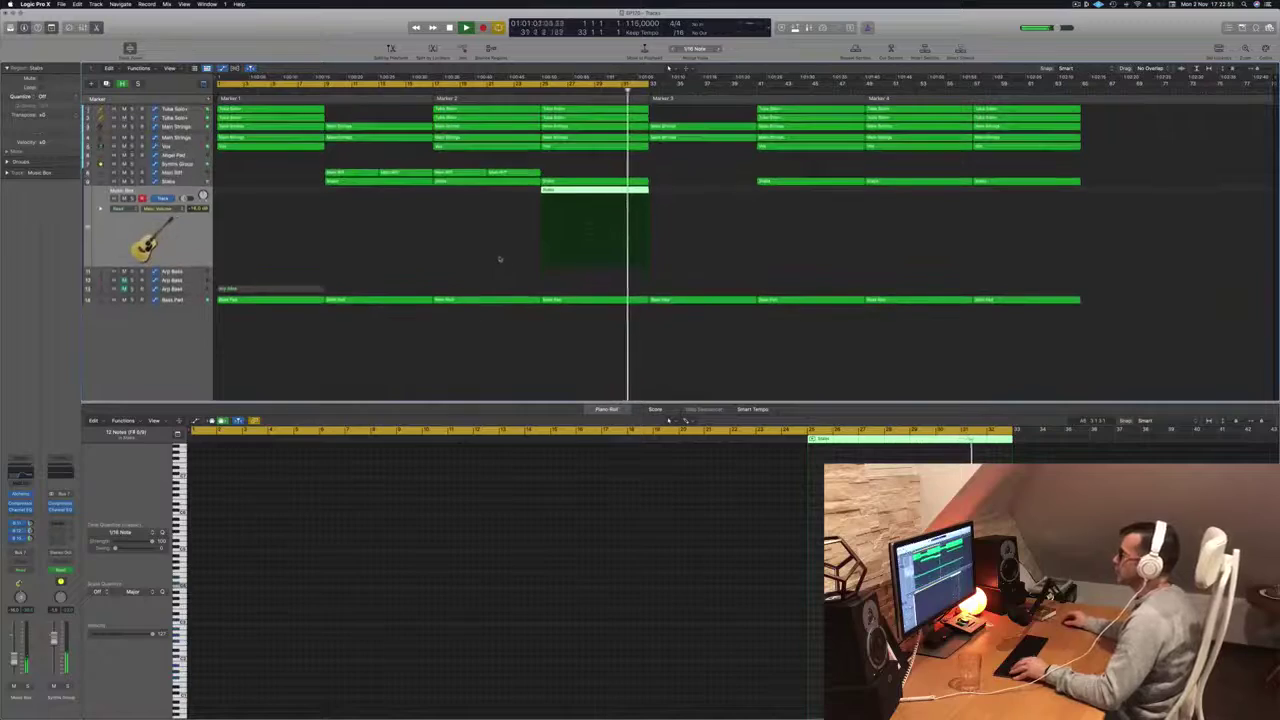